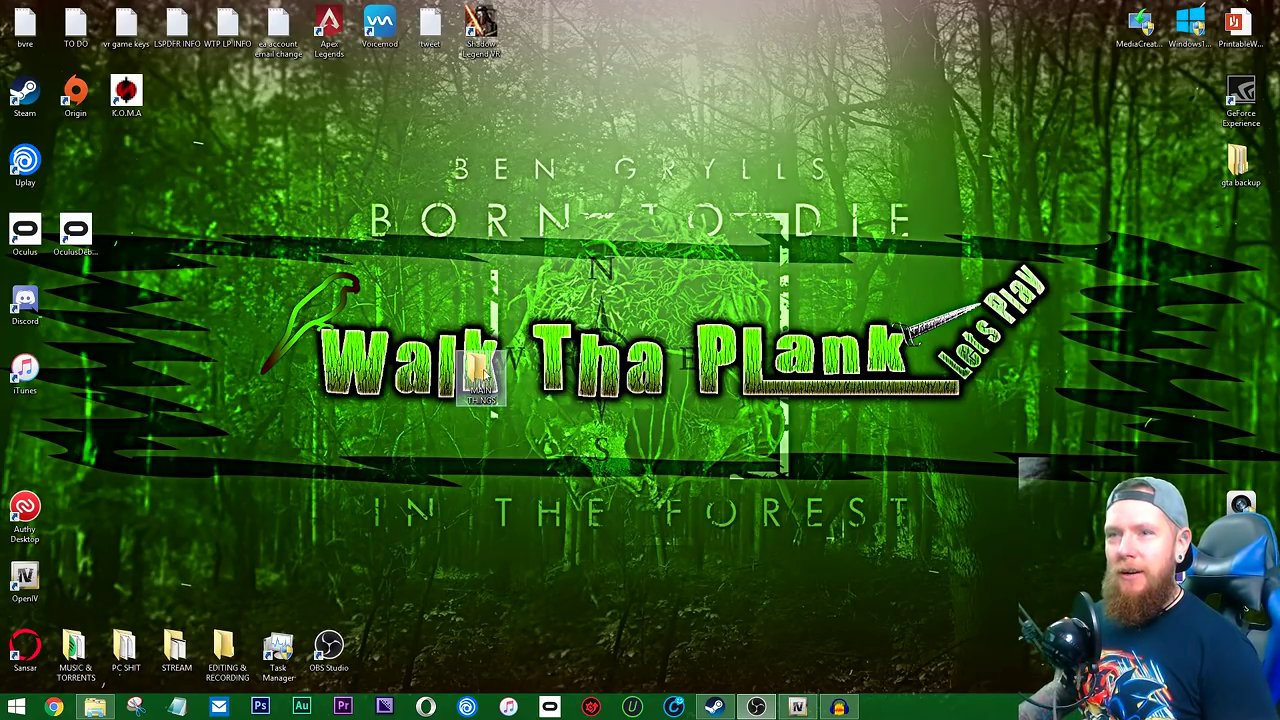
Open the MAIN THINGS folder from the desktop and place its window in the middle of the screen.
drag(481, 372, 632, 240)
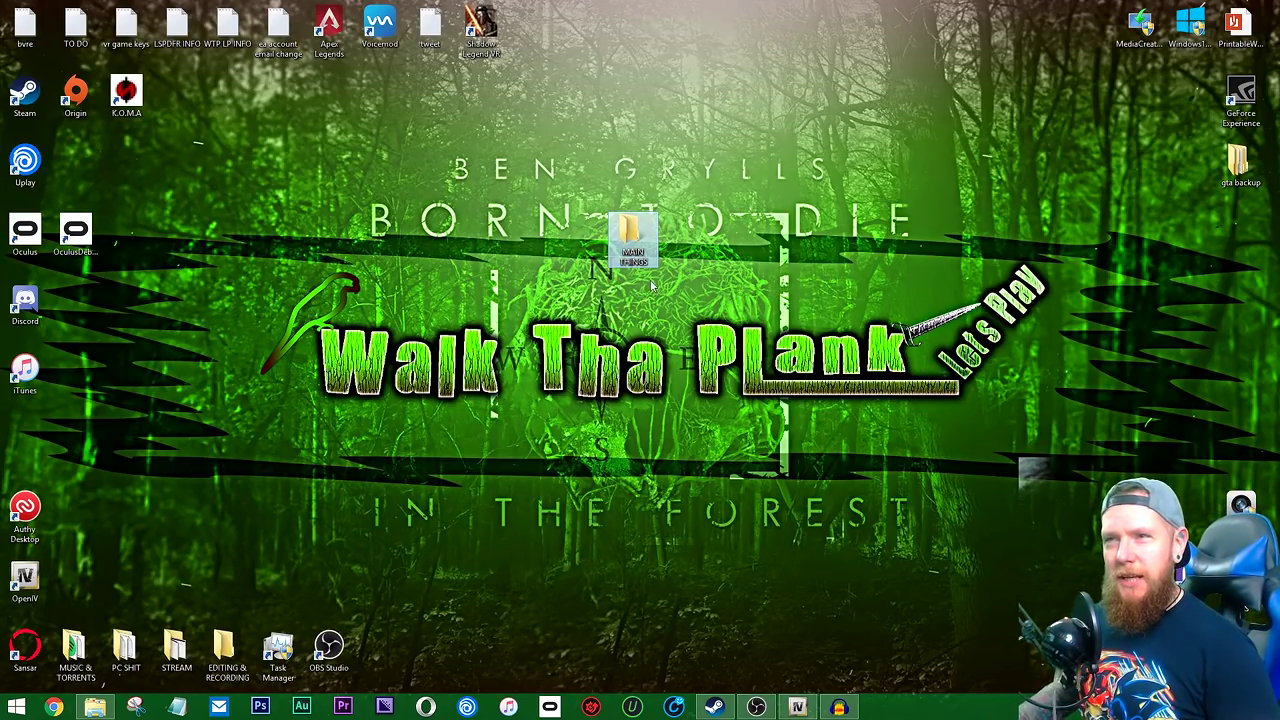
double_click(640, 243)
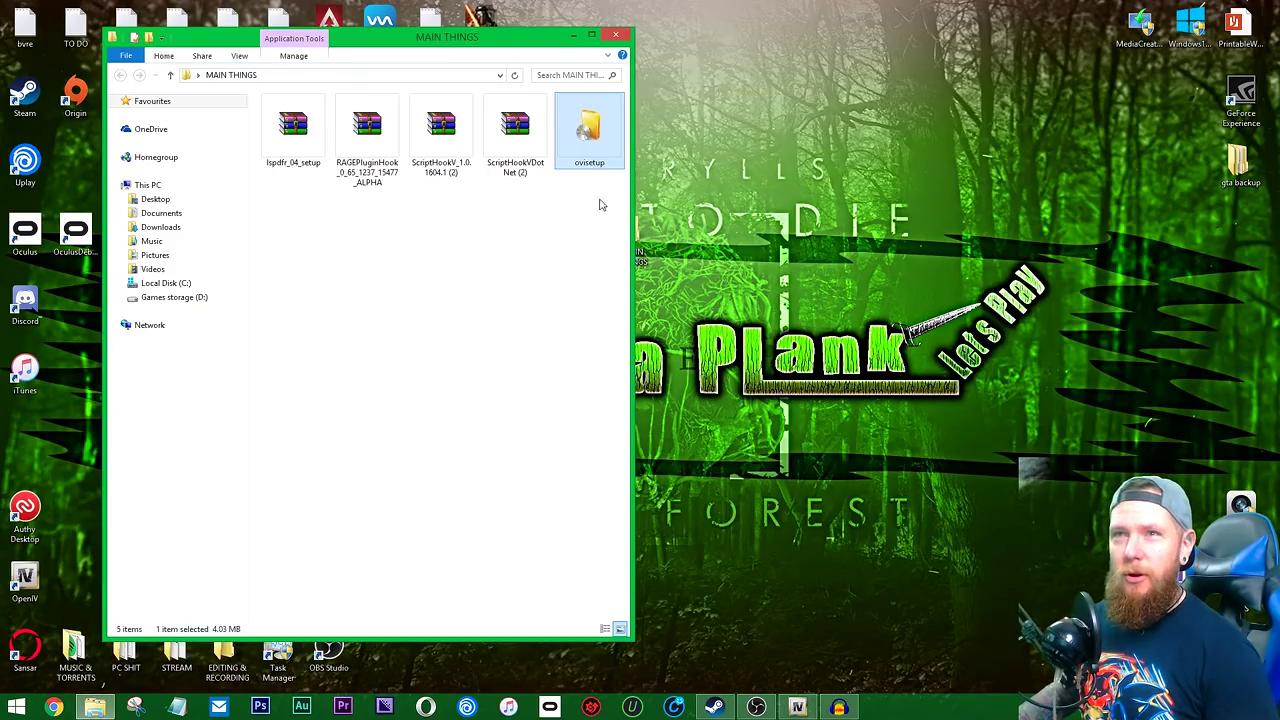
drag(516, 42, 865, 52)
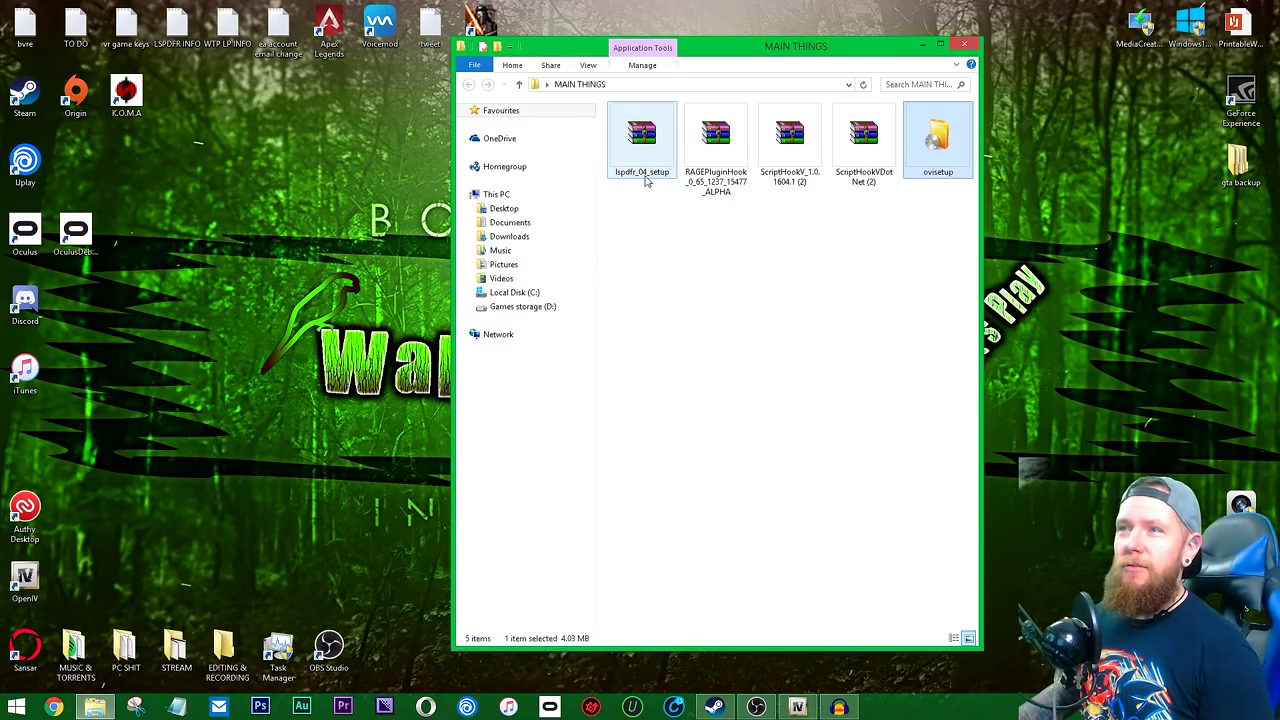
drag(731, 48, 722, 50)
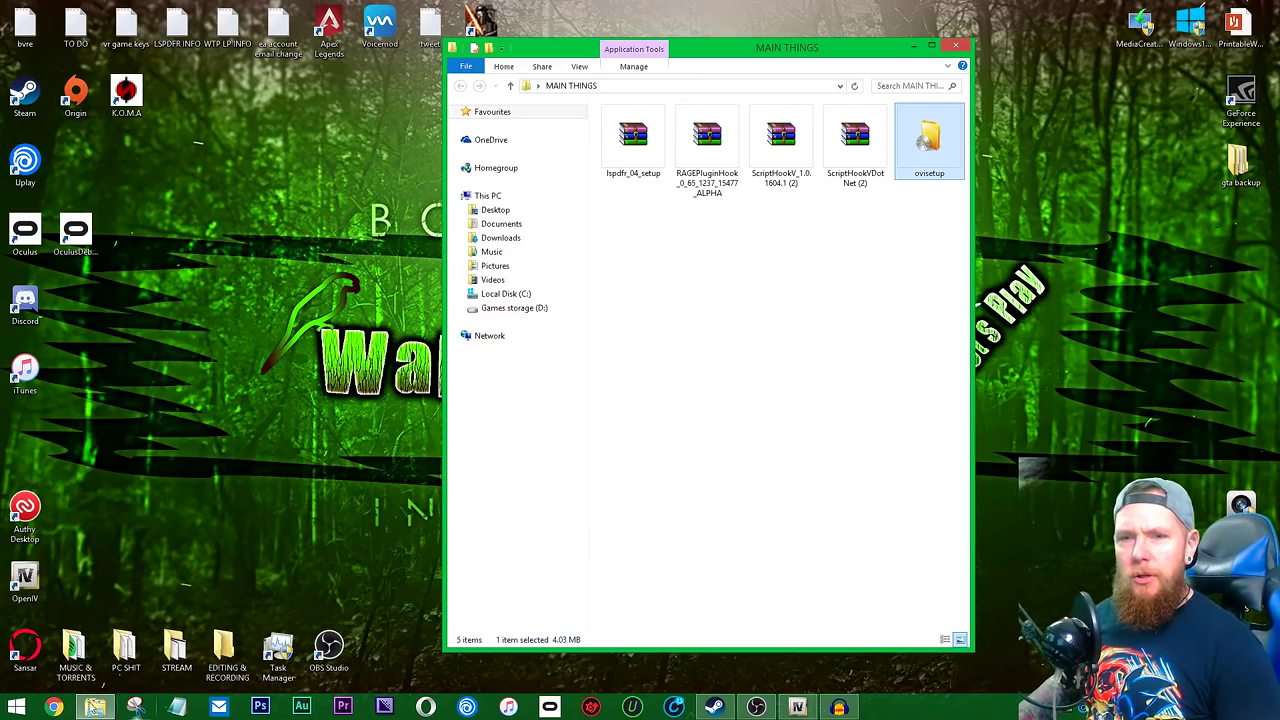
Switch to Chrome, search Google for "lspdfr" and open the LSPDFR homepage on LCPDFR.com.
click(54, 707)
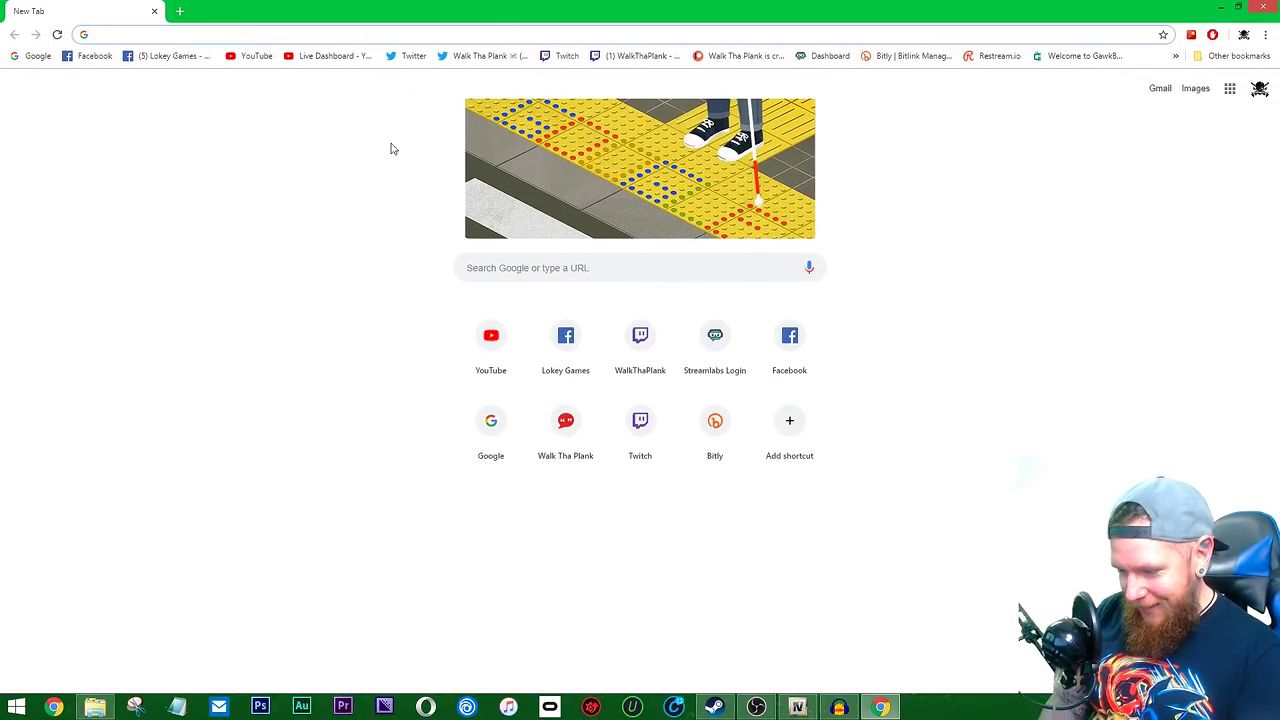
text(lspdfr)
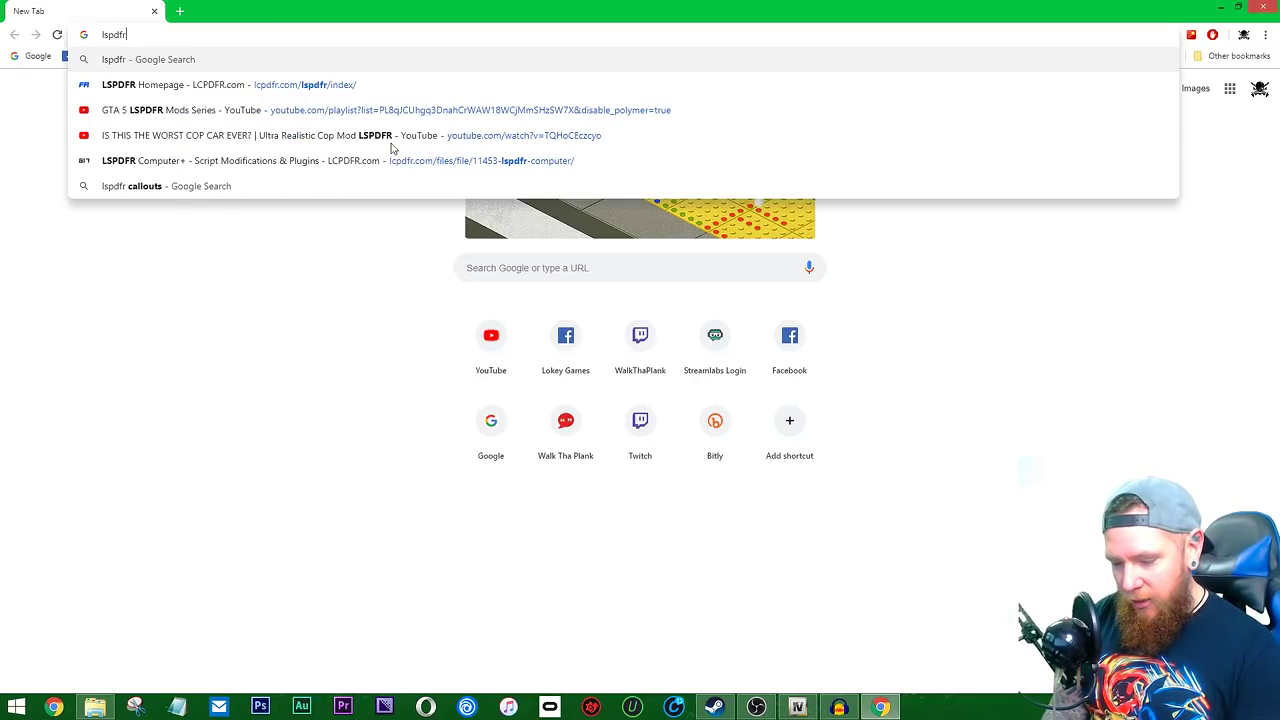
key(Return)
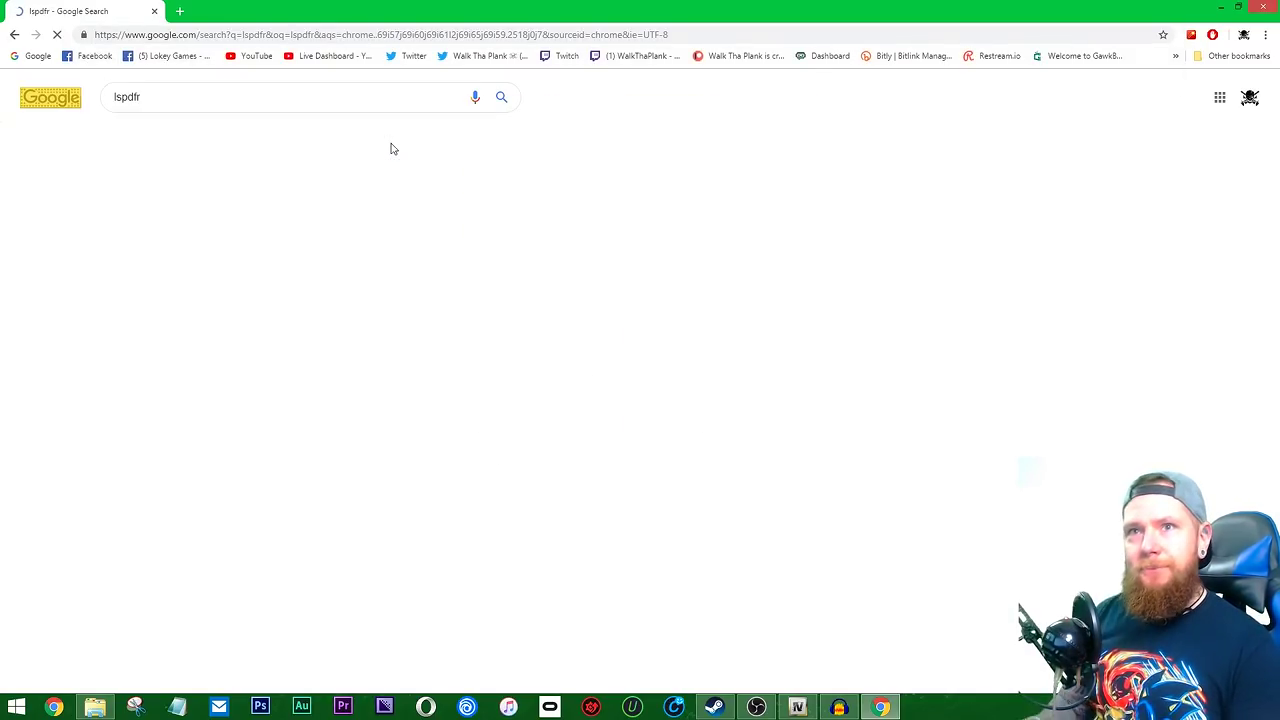
click(183, 195)
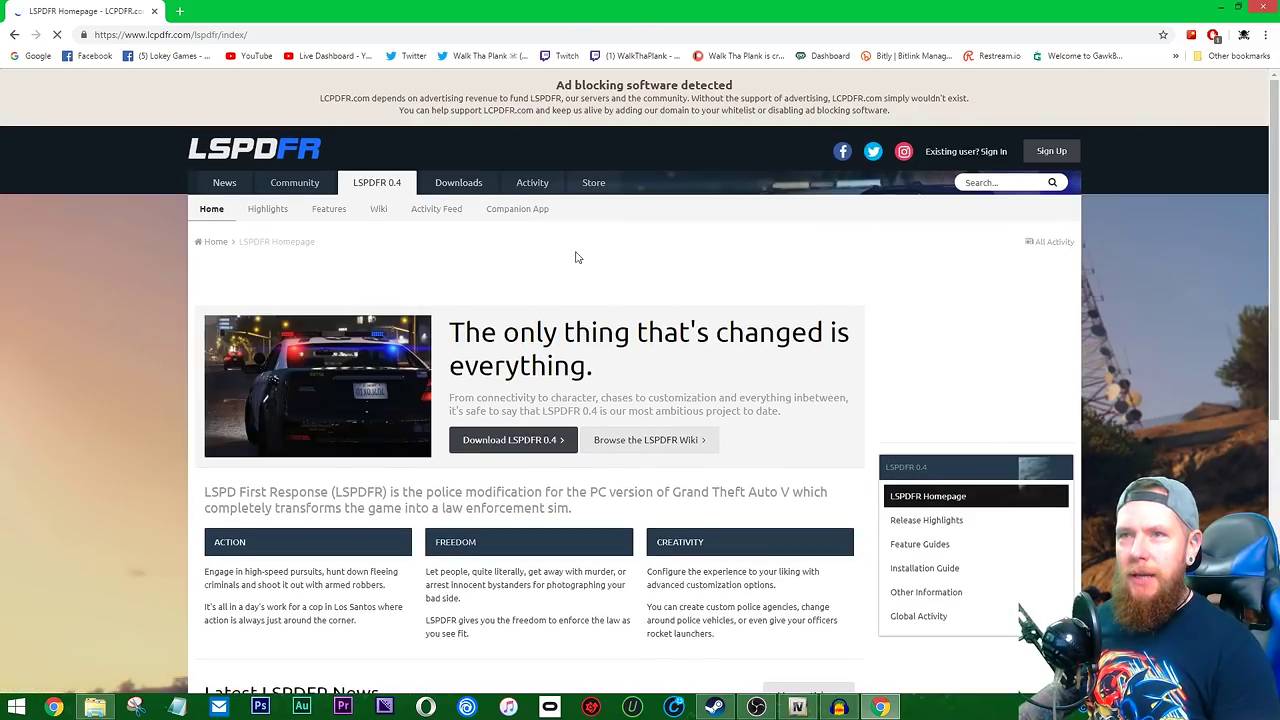
Go to the LSPDFR 0.4 section and open the mod's download page.
click(458, 182)
click(370, 187)
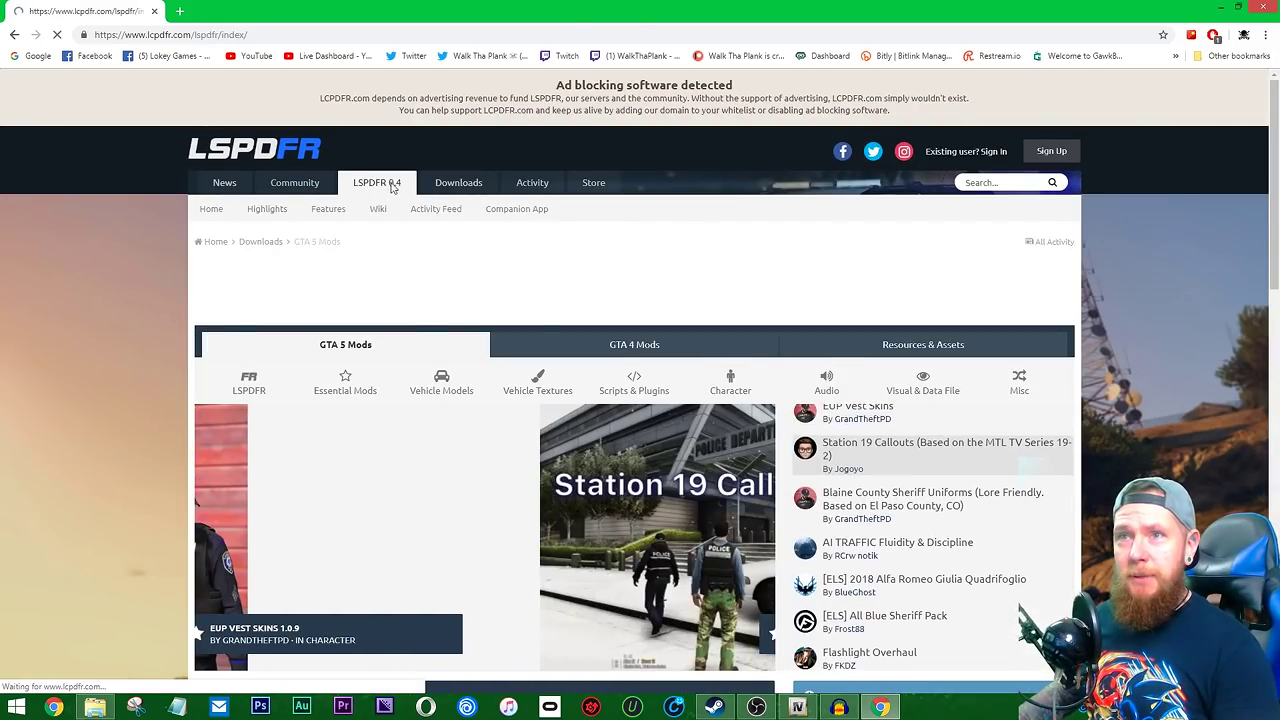
scroll(97, 297, down, 2)
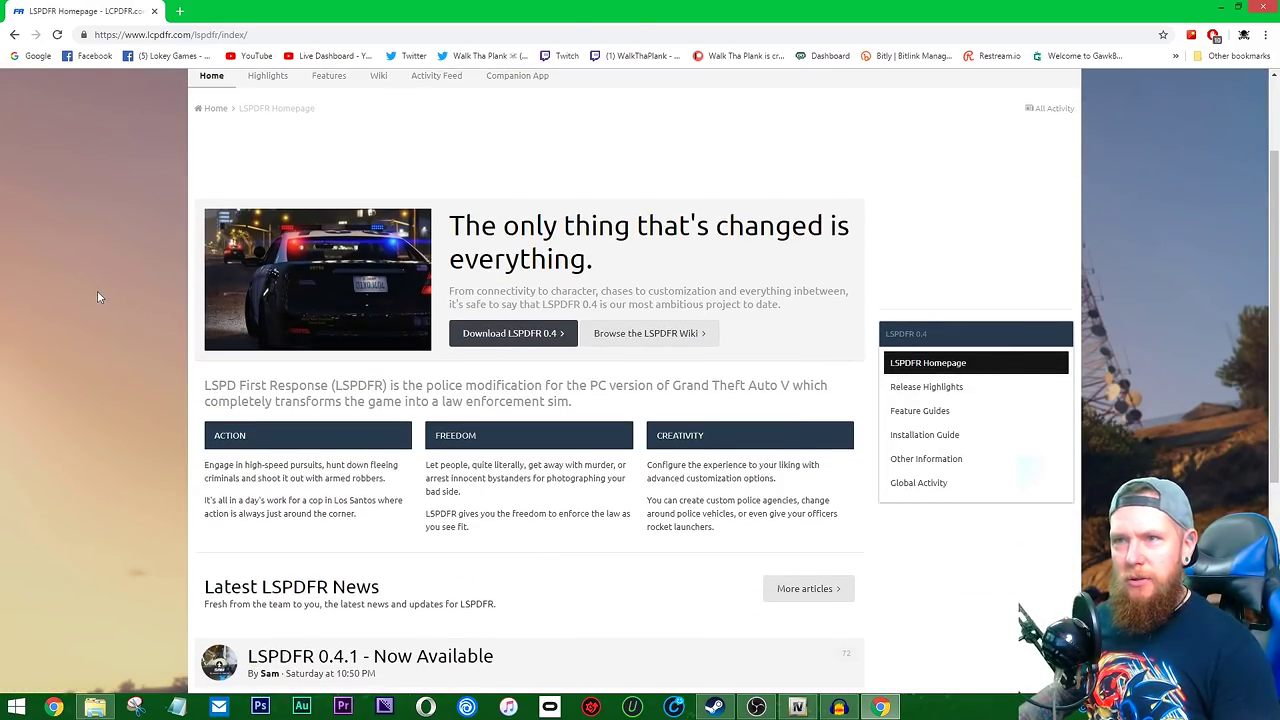
click(524, 336)
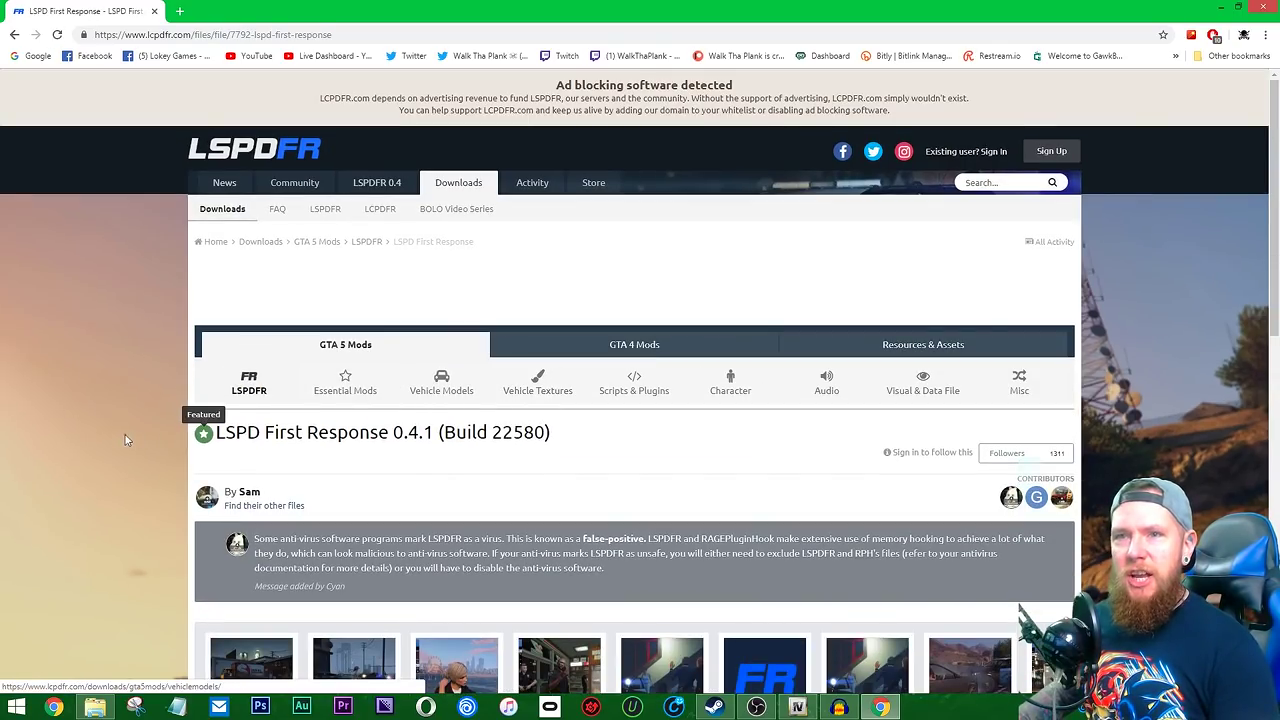
Request the LSPD First Response 0.4.1 file download and accept the user agreements to reach the list of files.
scroll(114, 435, down, 3)
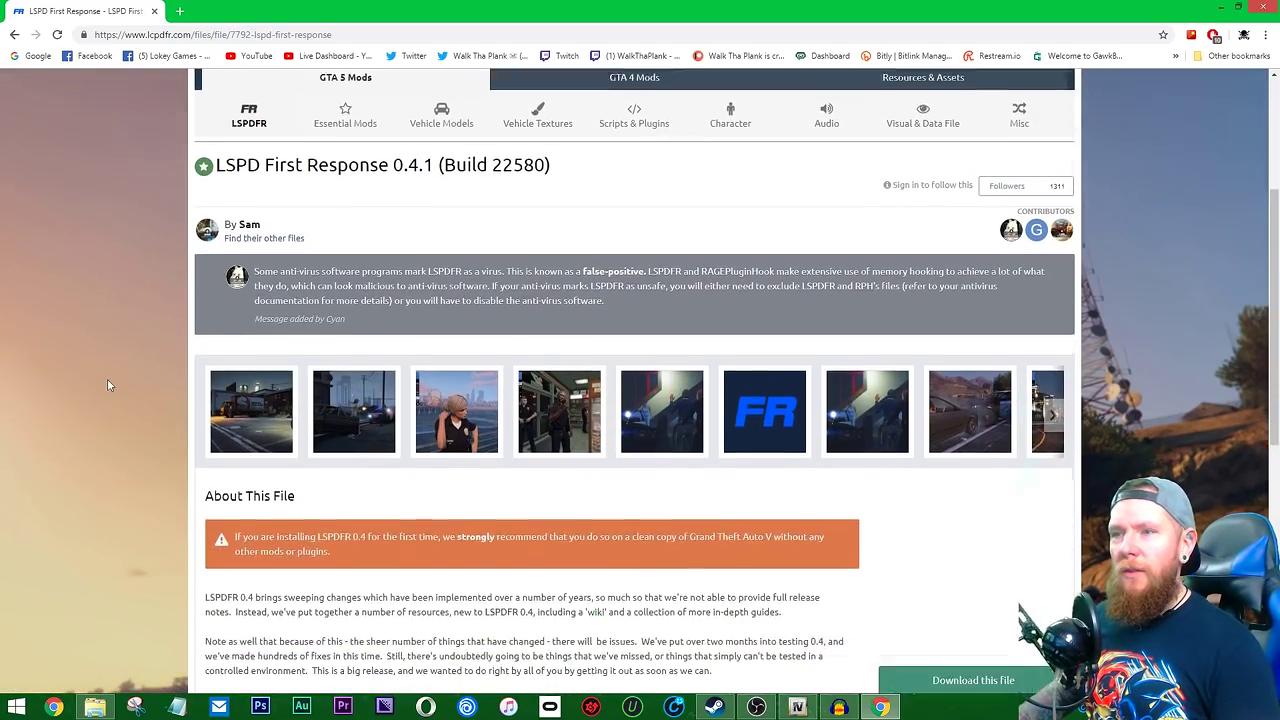
scroll(110, 386, down, 1)
scroll(117, 358, down, 1)
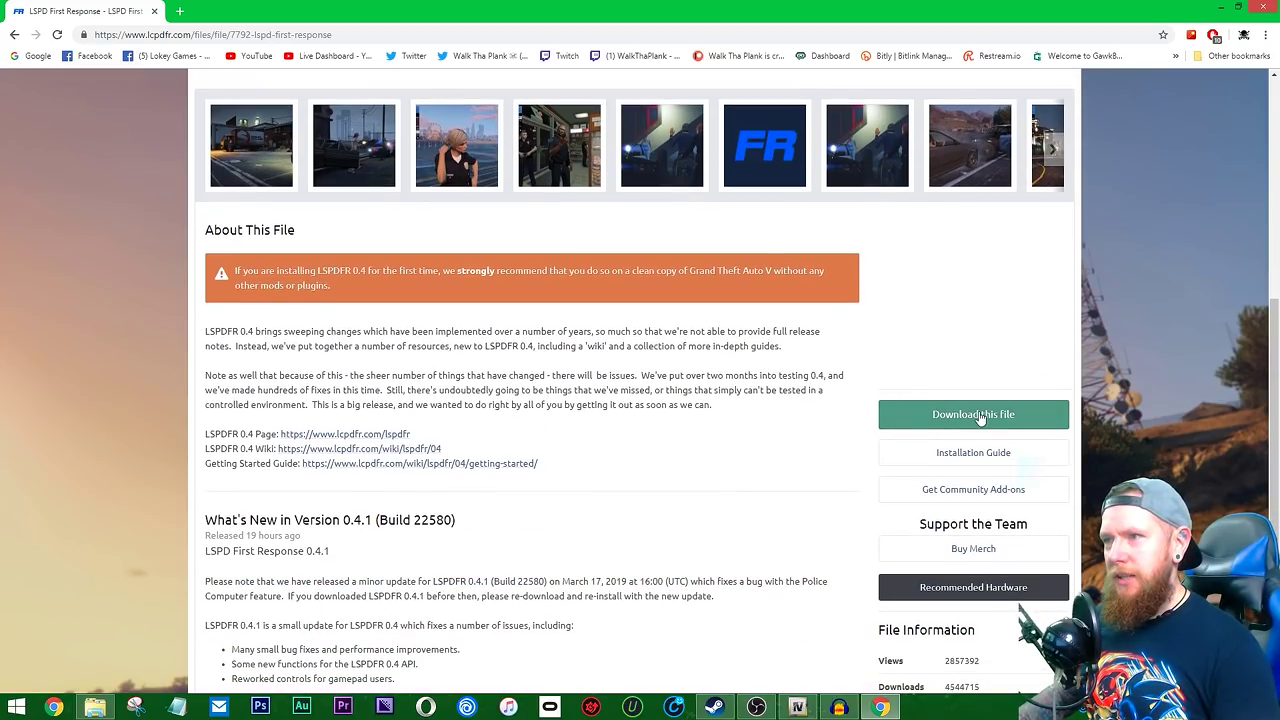
click(1022, 414)
scroll(651, 377, down, 15)
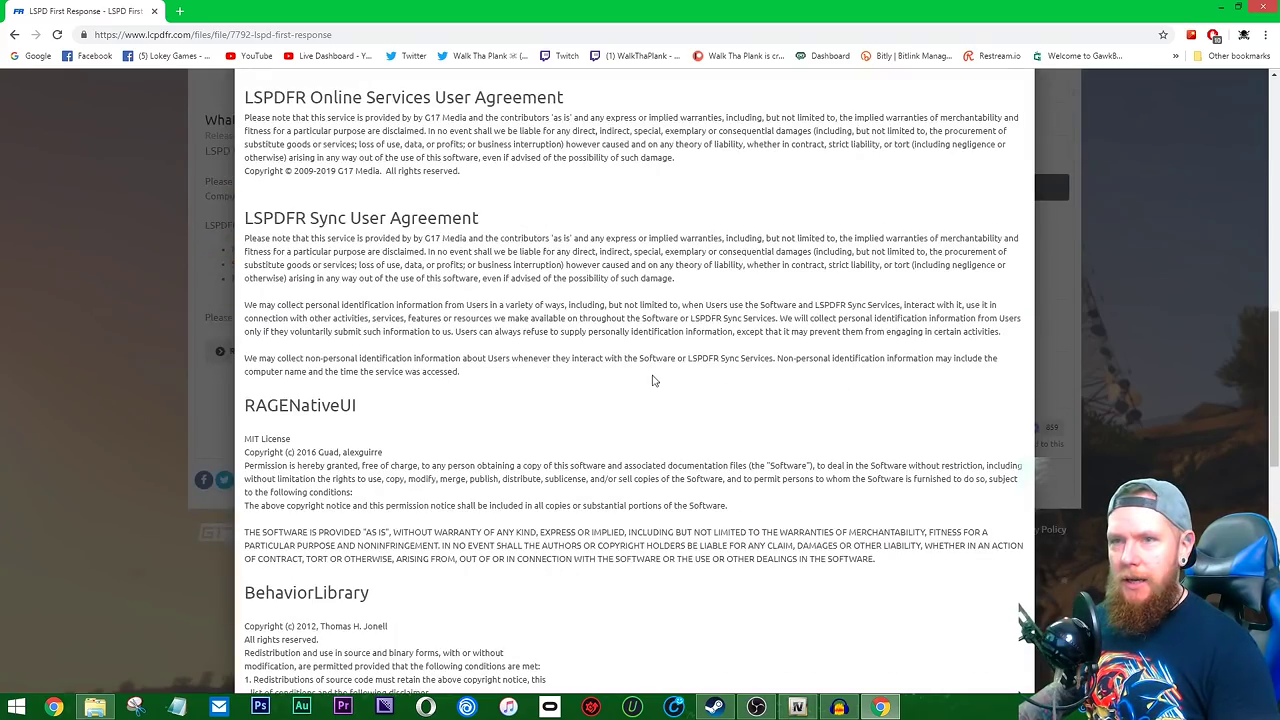
click(965, 670)
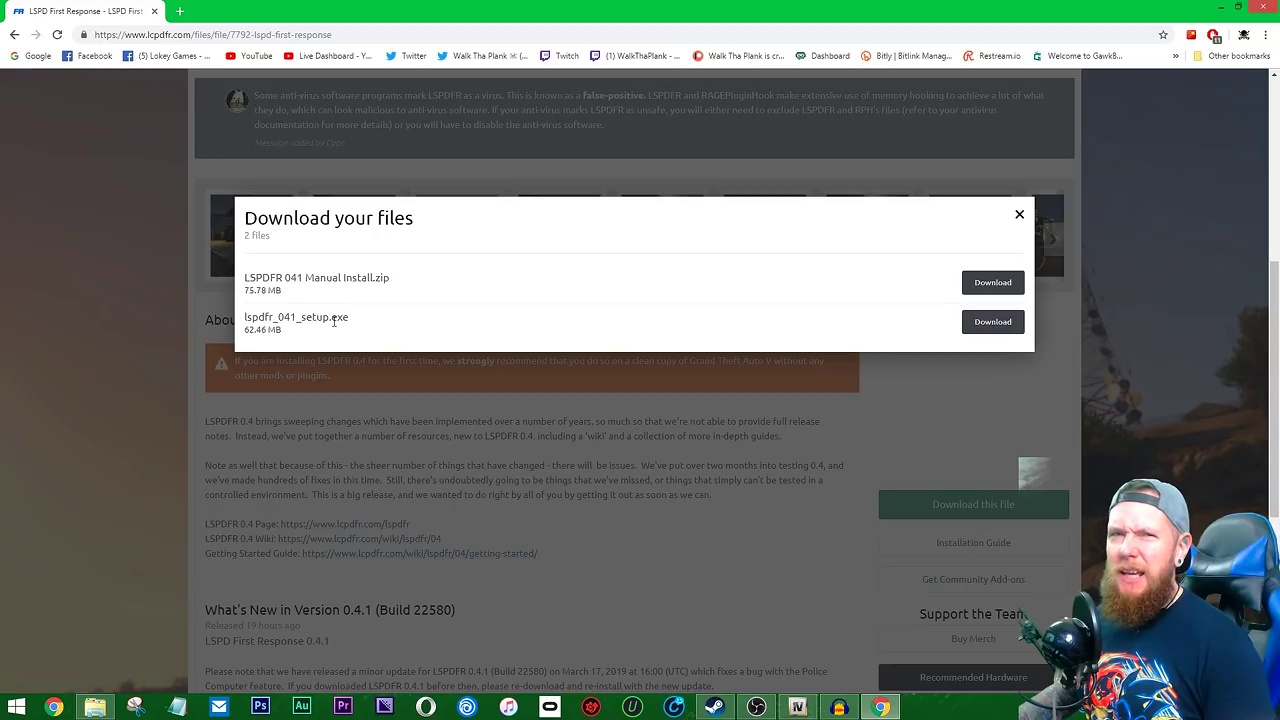
Download LSPDFR 041 Manual Install.zip, entering the CAPTCHA code in the Security Check field until it is accepted.
click(993, 321)
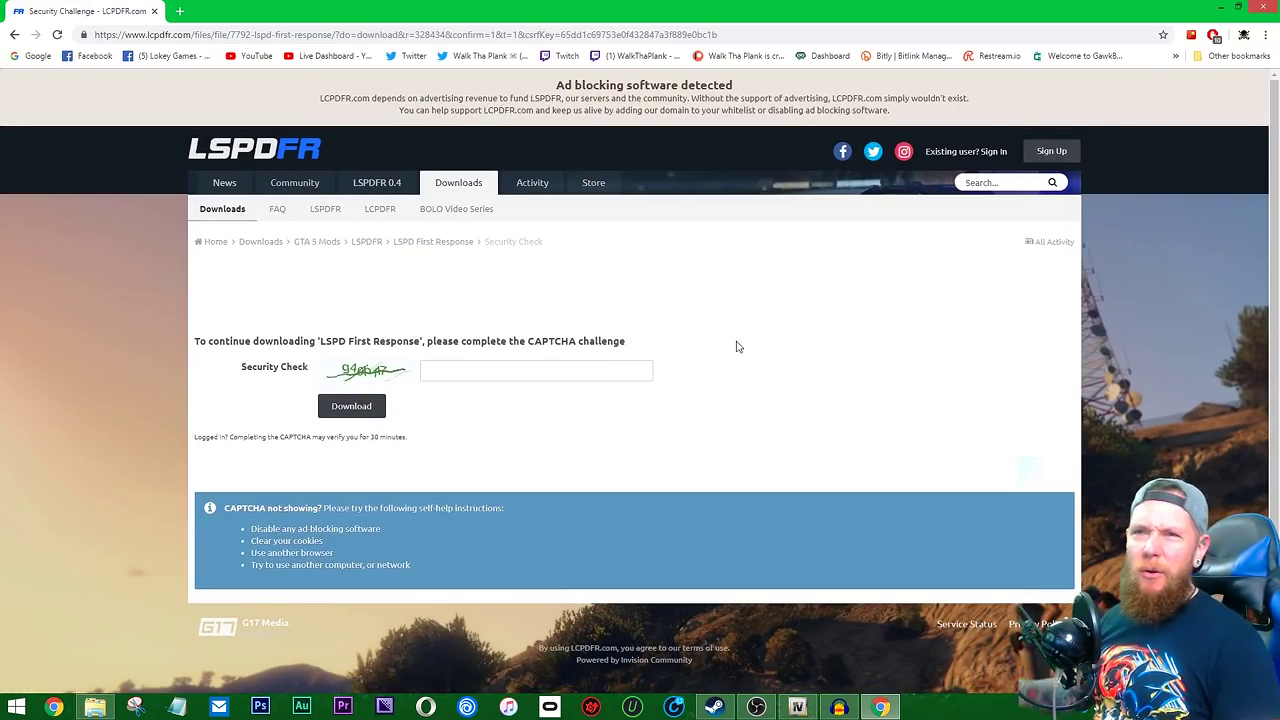
click(470, 367)
text(g4gp47)
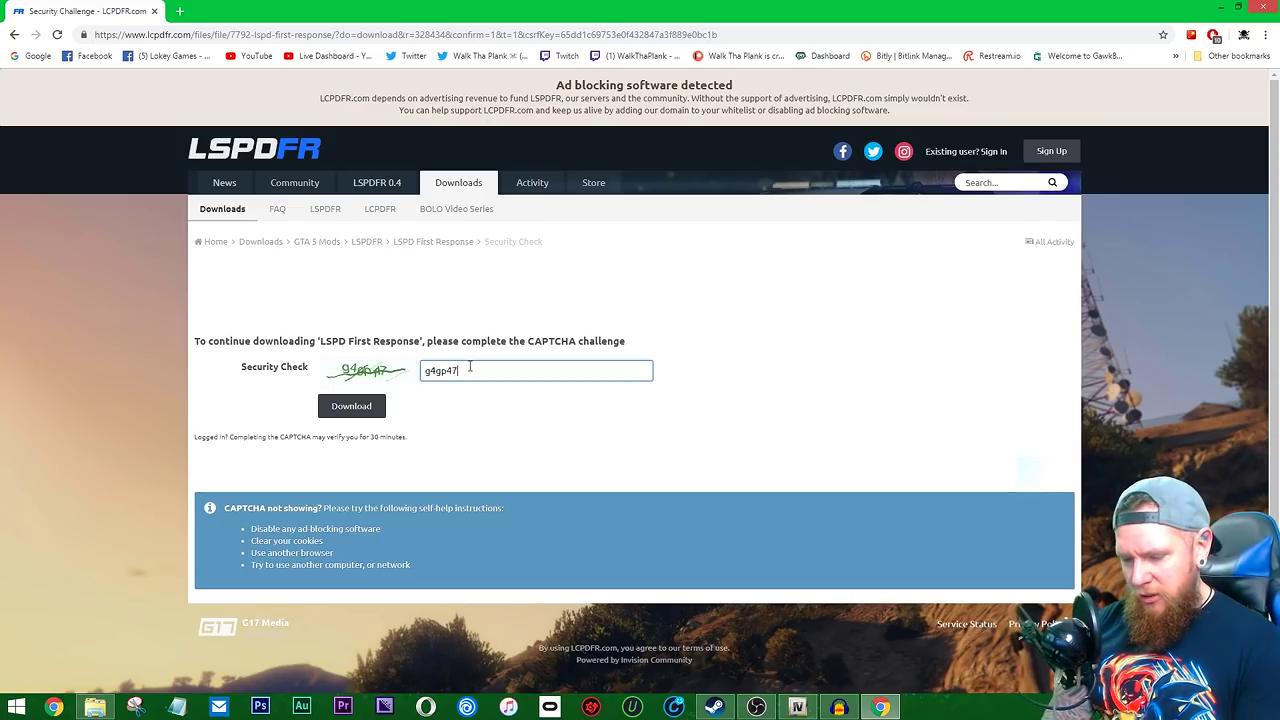
key(Return)
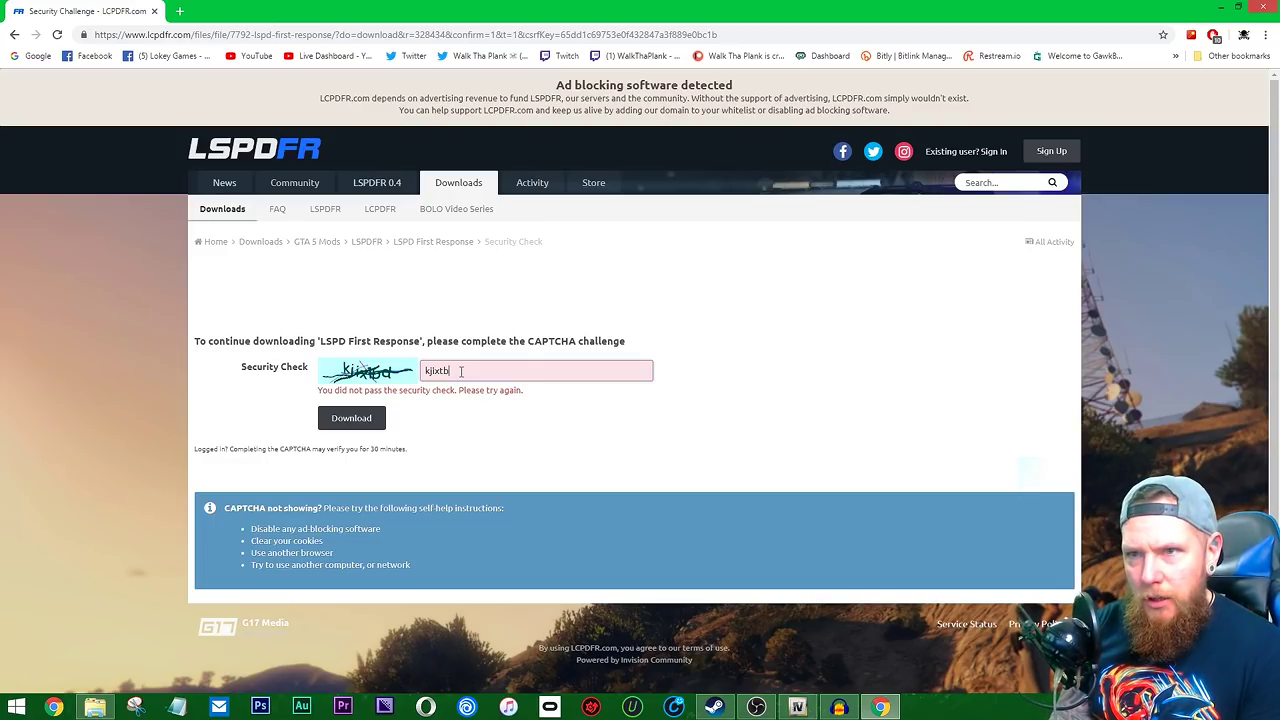
text(d)
key(Return)
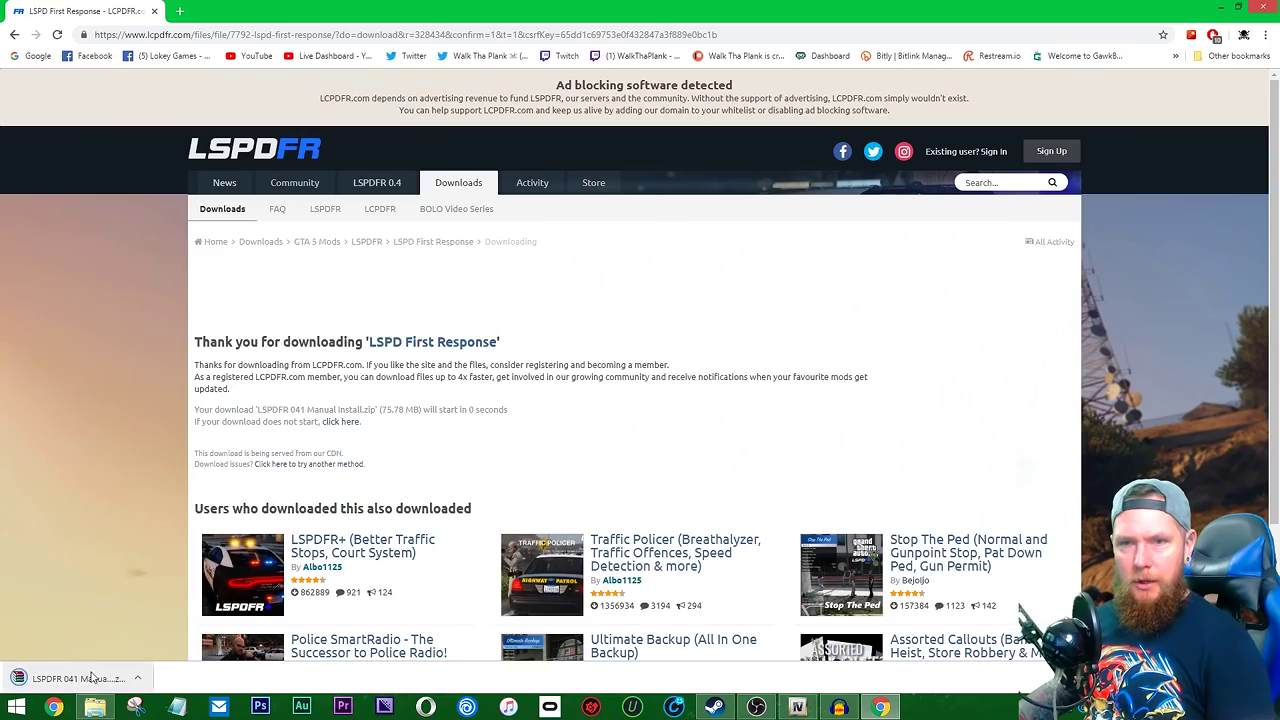
Show the downloaded LSPDFR 041 Manual Install archive in its folder and transfer it into the MAIN THINGS folder.
click(137, 678)
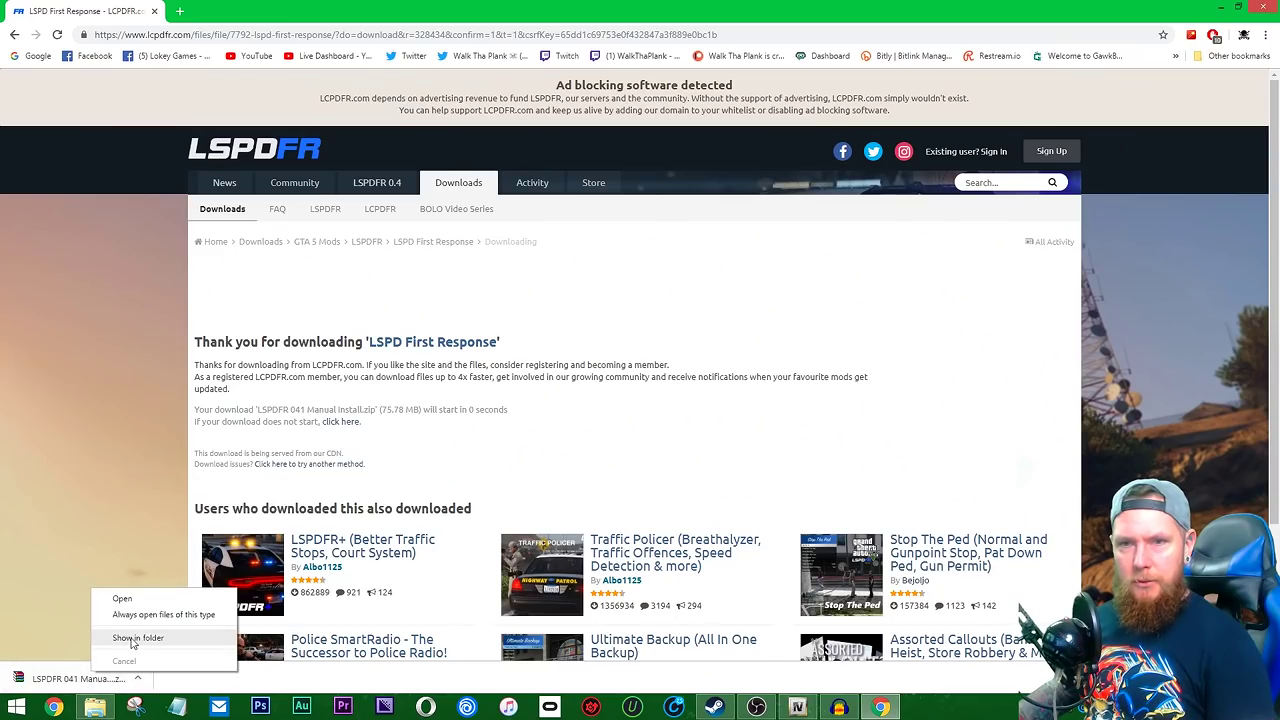
click(150, 640)
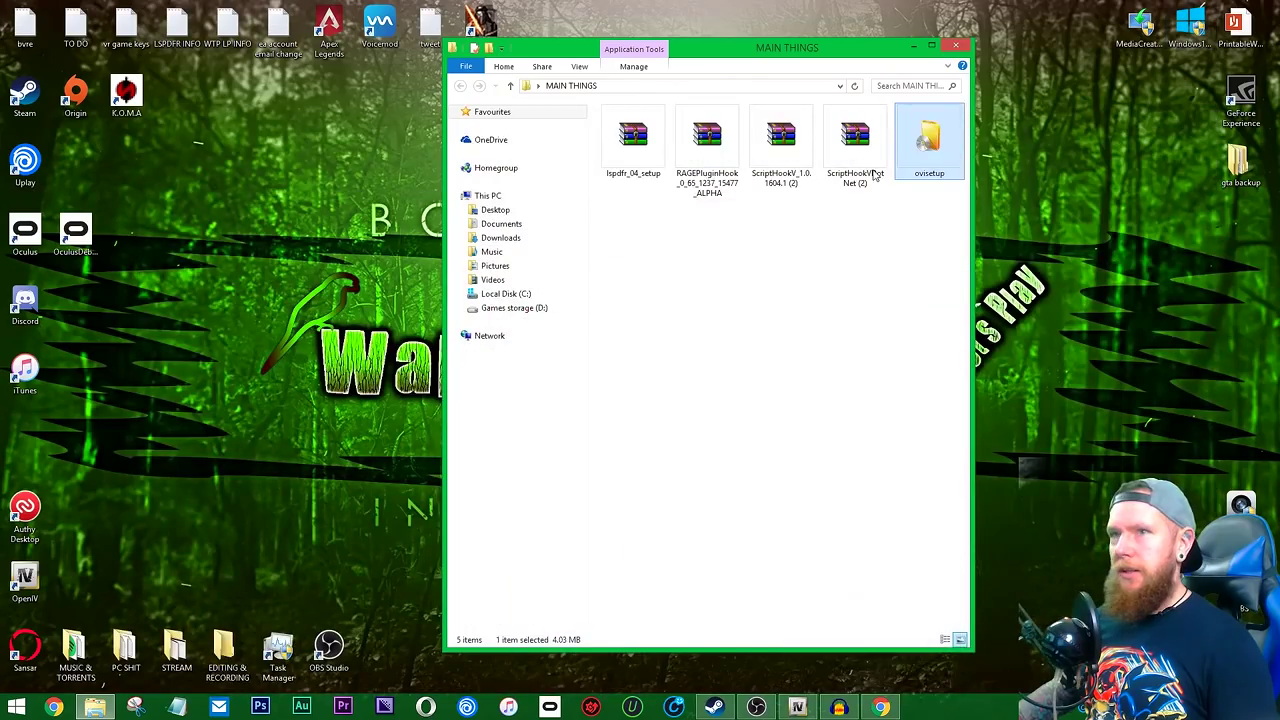
key(ctrl+v)
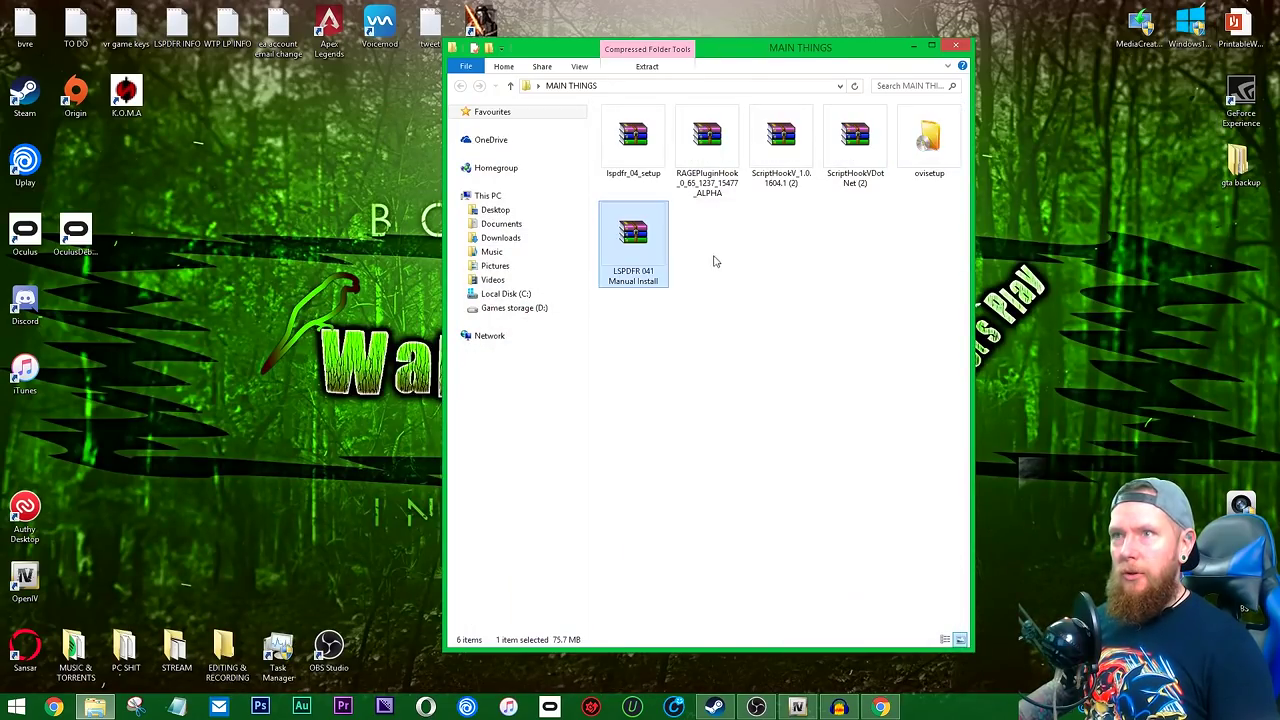
Examine the contents of the lspdfr_04_setup archive and its inner folder, and close the archive.
double_click(650, 145)
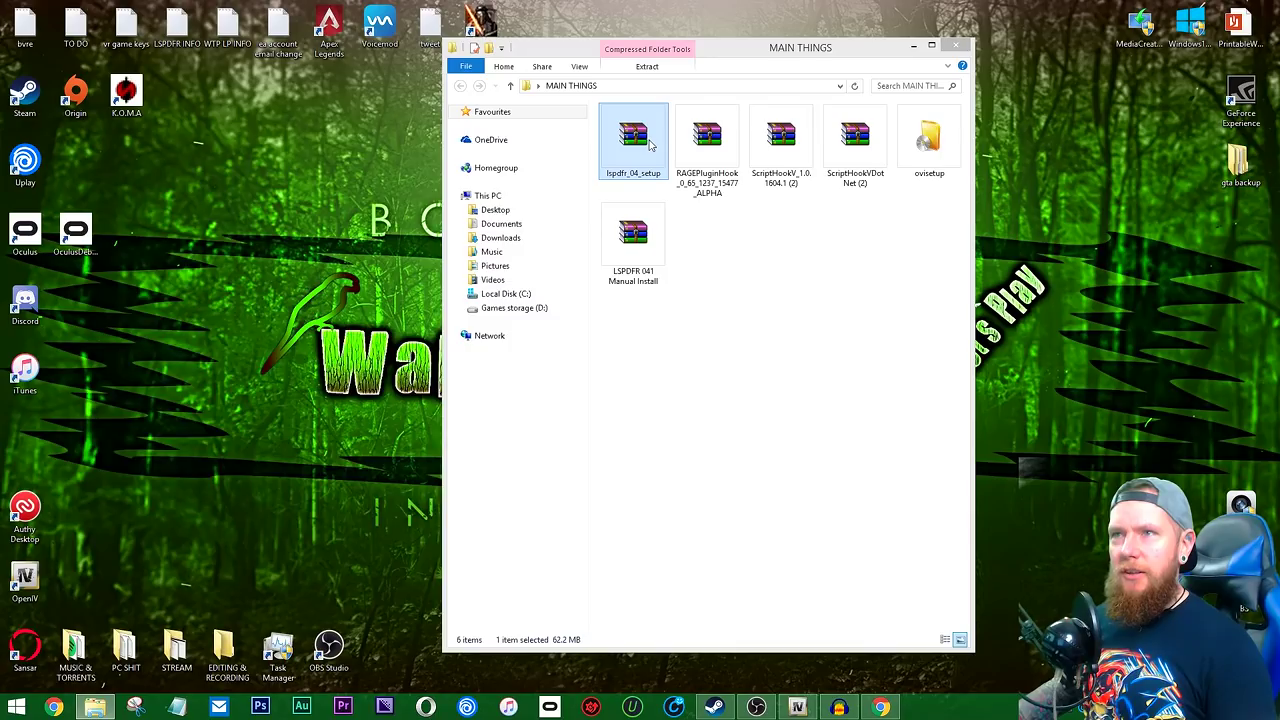
click(862, 148)
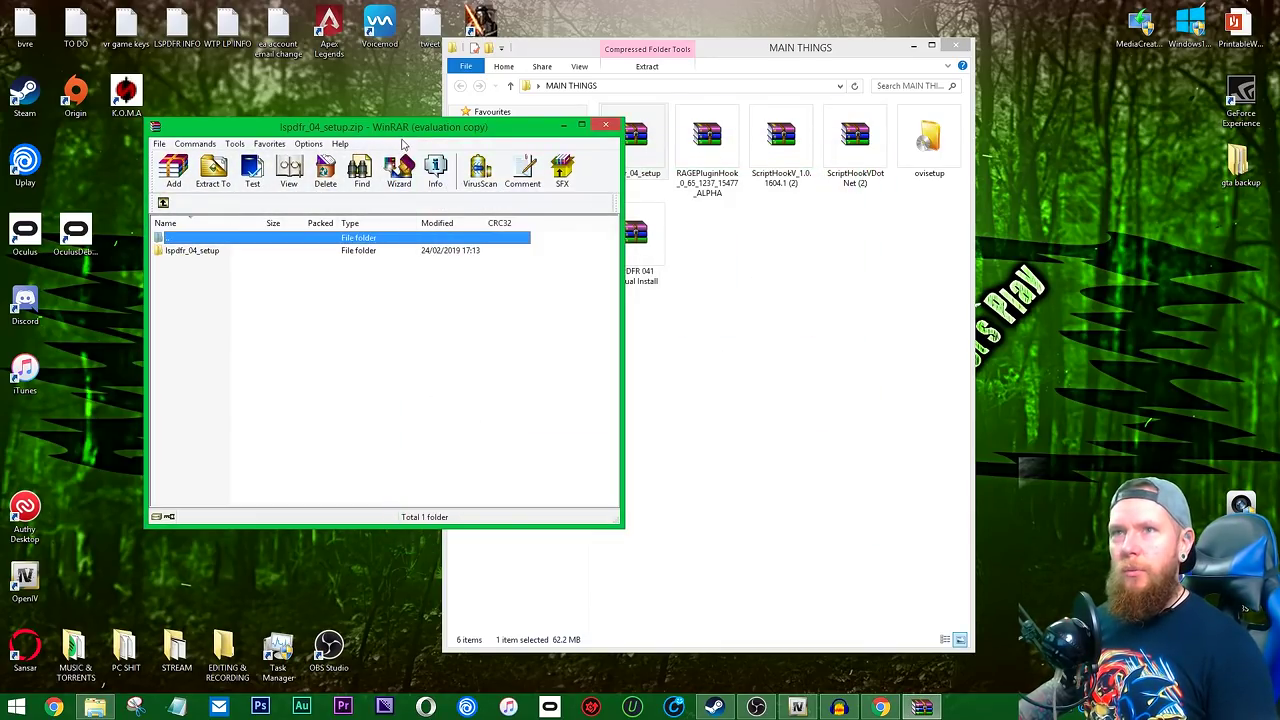
drag(463, 128, 656, 119)
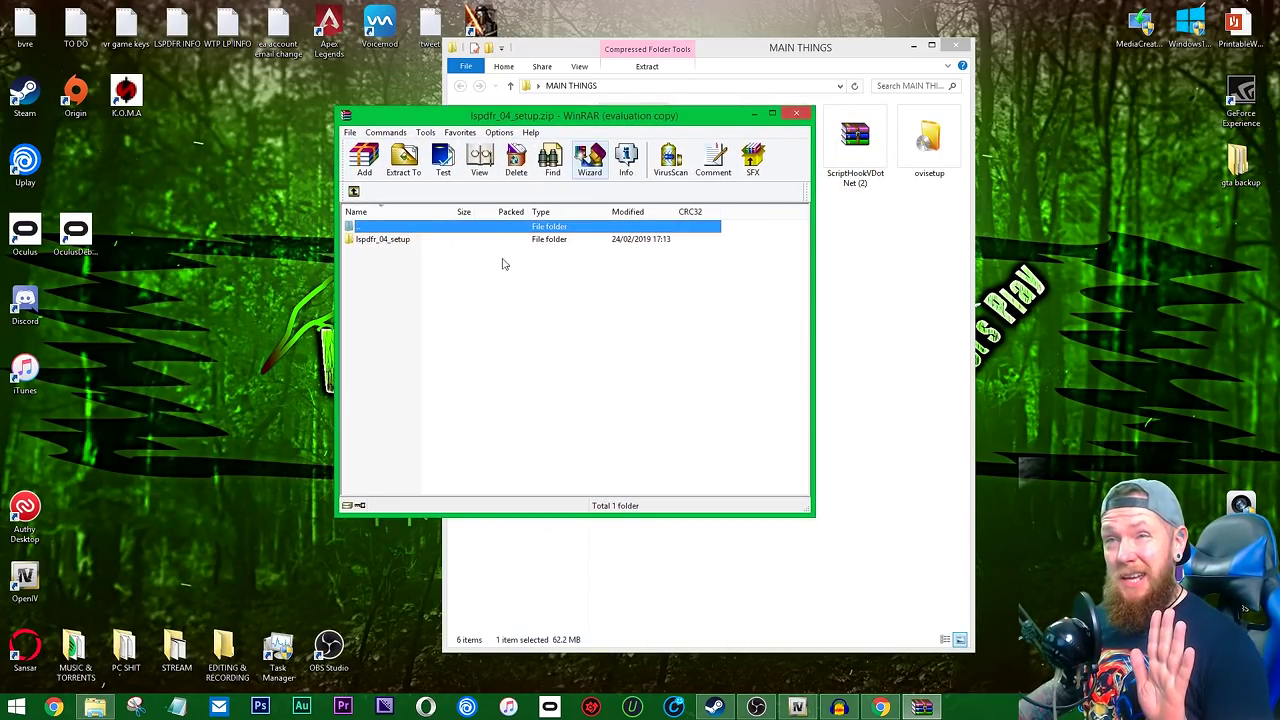
double_click(439, 242)
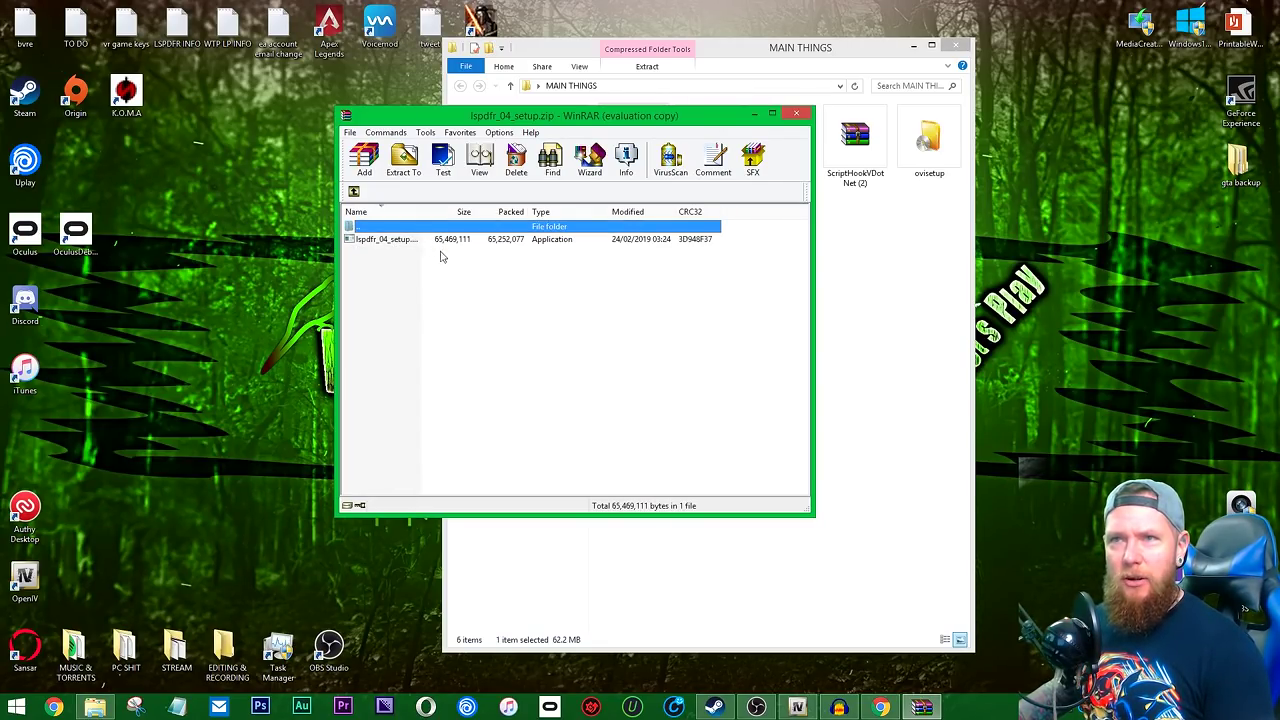
click(797, 116)
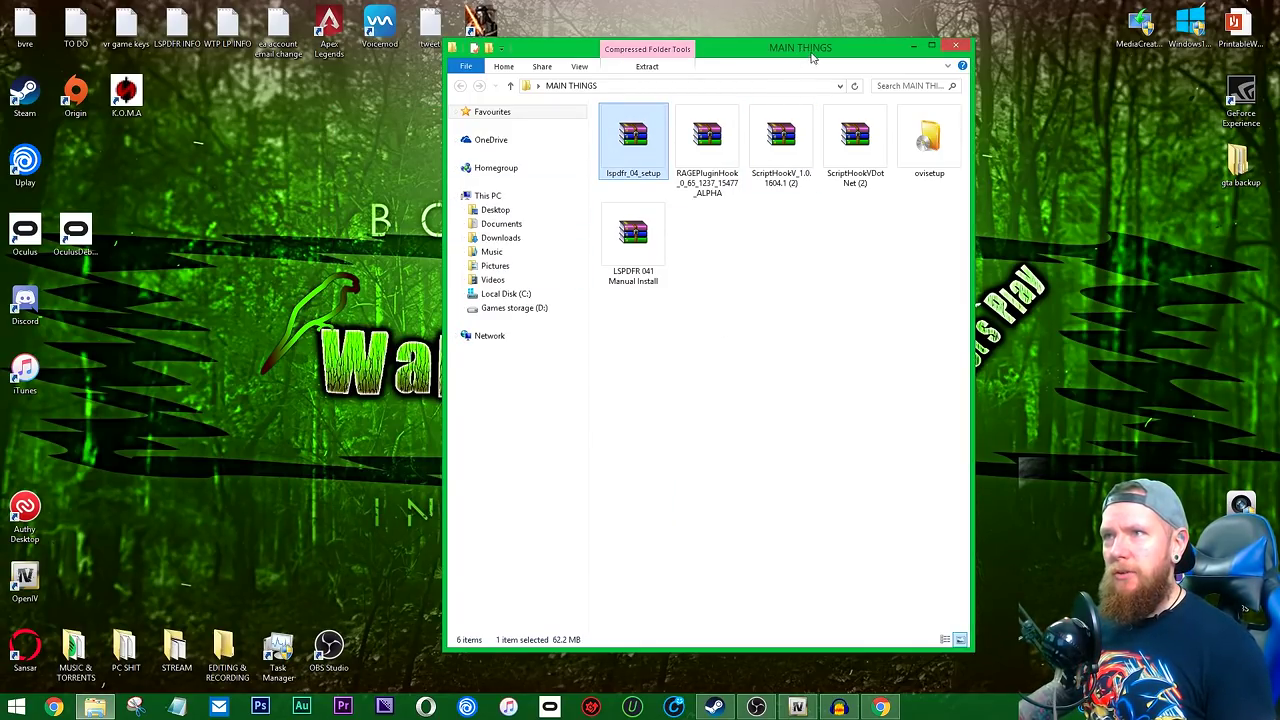
Open a second File Explorer window and arrange it side by side with the MAIN THINGS window.
drag(815, 52, 420, 40)
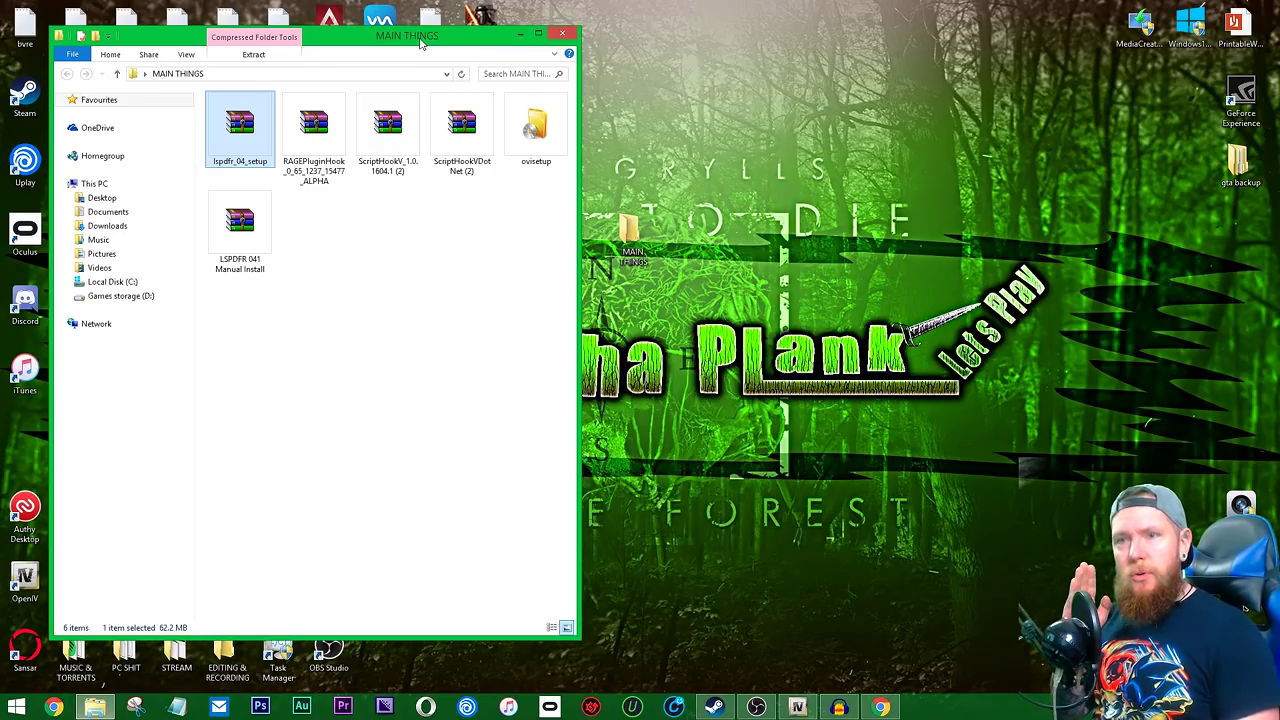
key(super+e)
drag(420, 40, 1040, 48)
Open the Grand Theft Auto V folder inside Program Files > Rockstar Games on Games storage (D:).
double_click(932, 340)
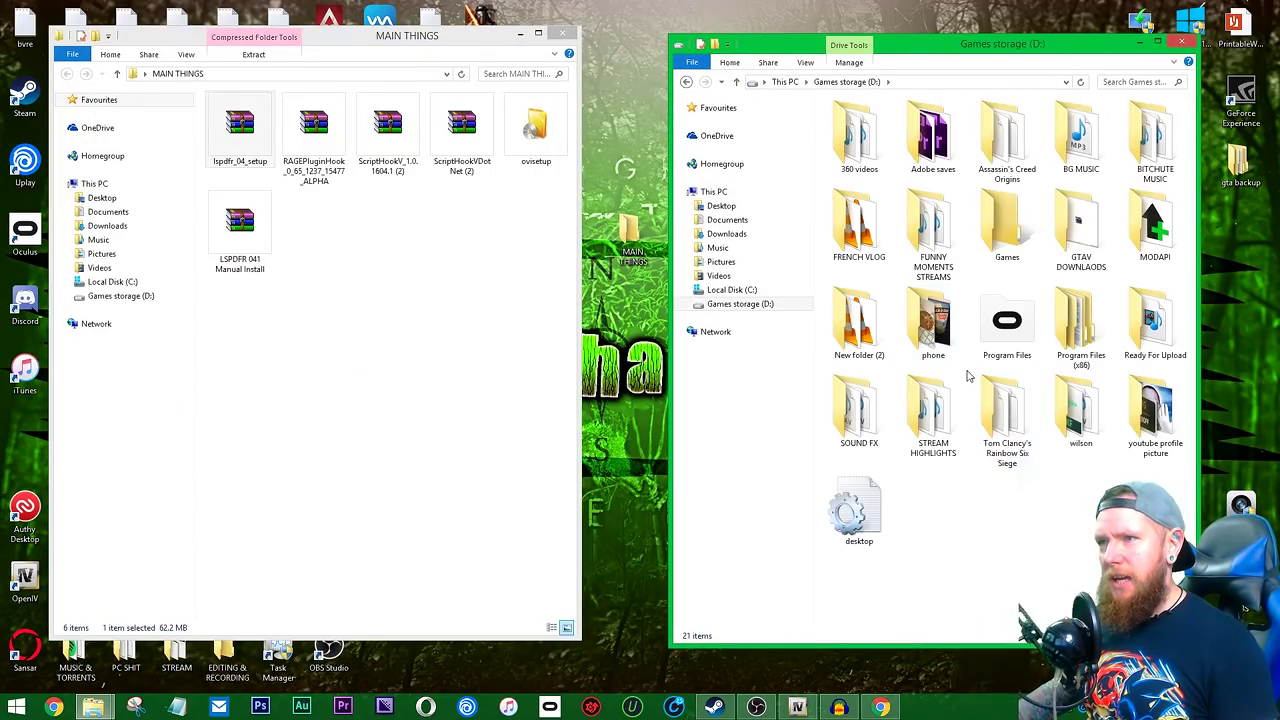
click(686, 84)
double_click(857, 337)
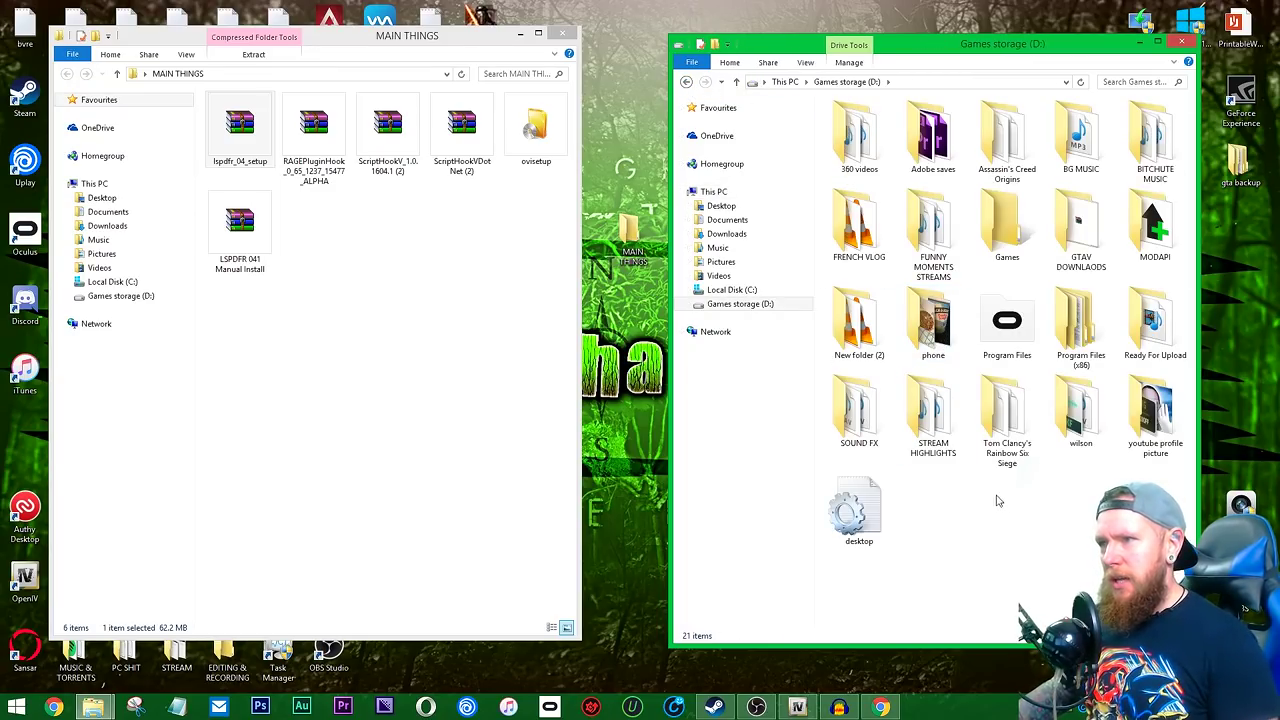
double_click(1006, 330)
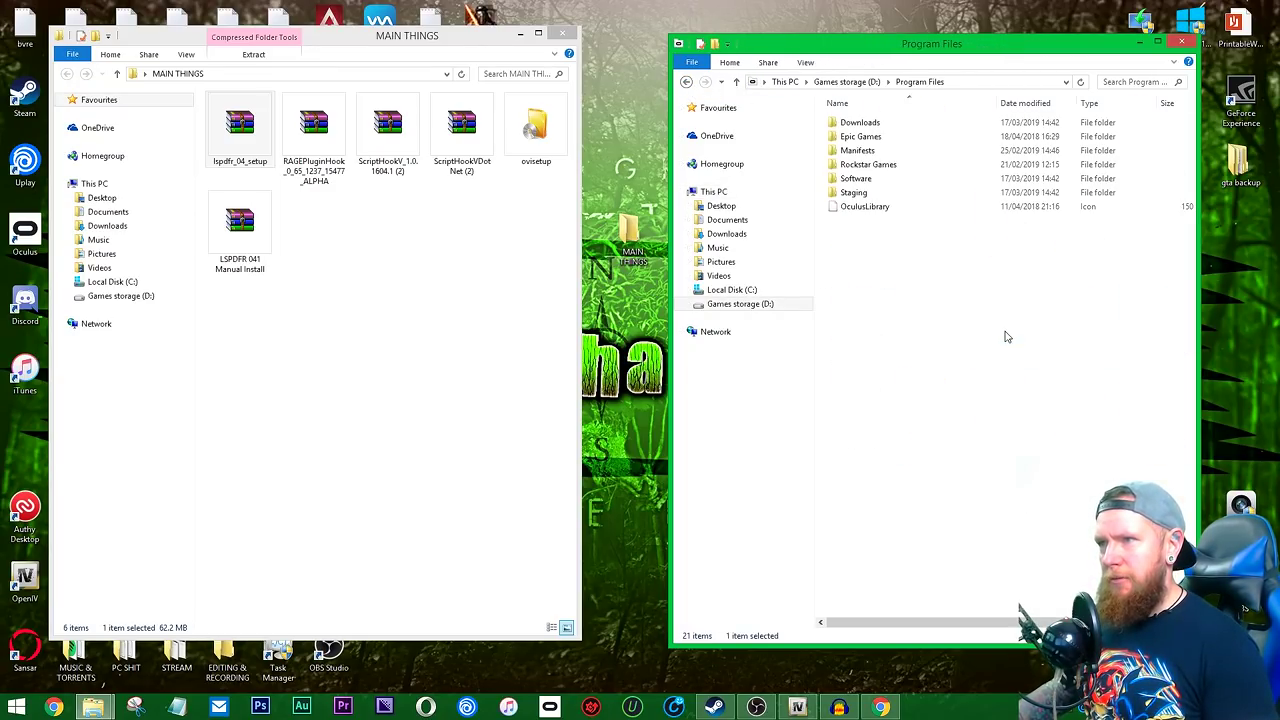
double_click(887, 177)
double_click(916, 124)
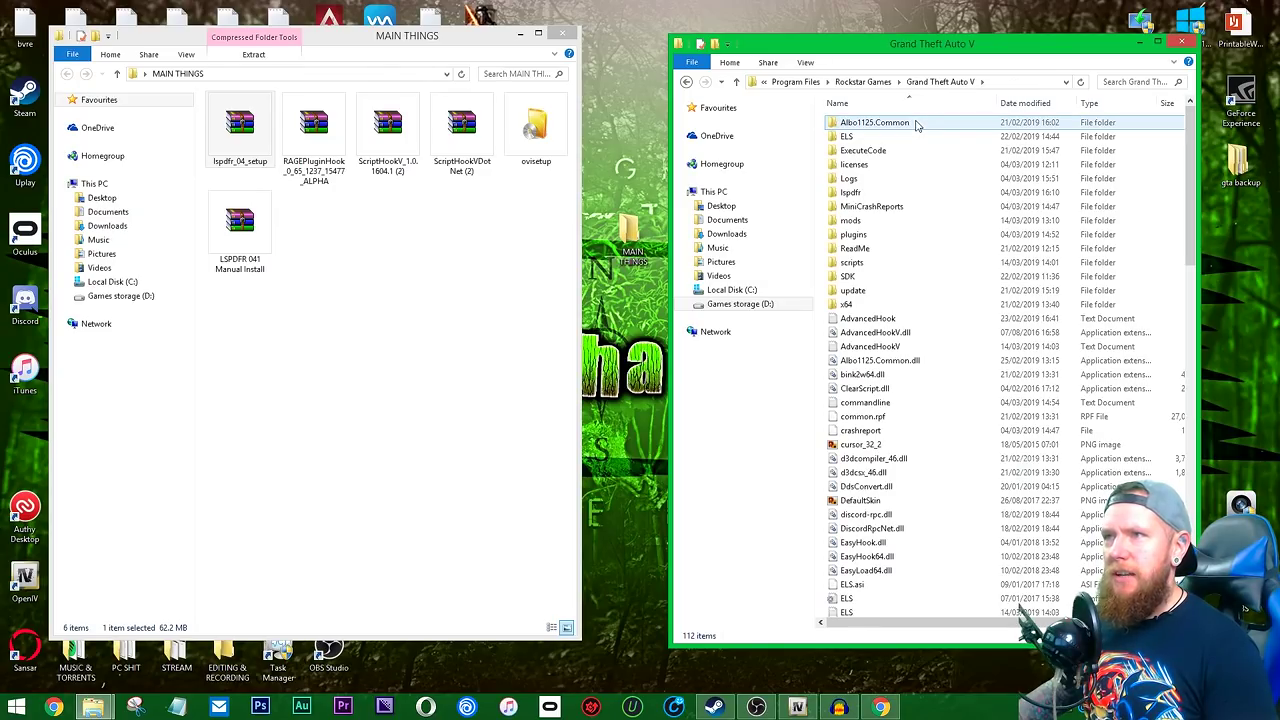
Return to This PC and browse into the folders of Local Disk (C:).
click(733, 193)
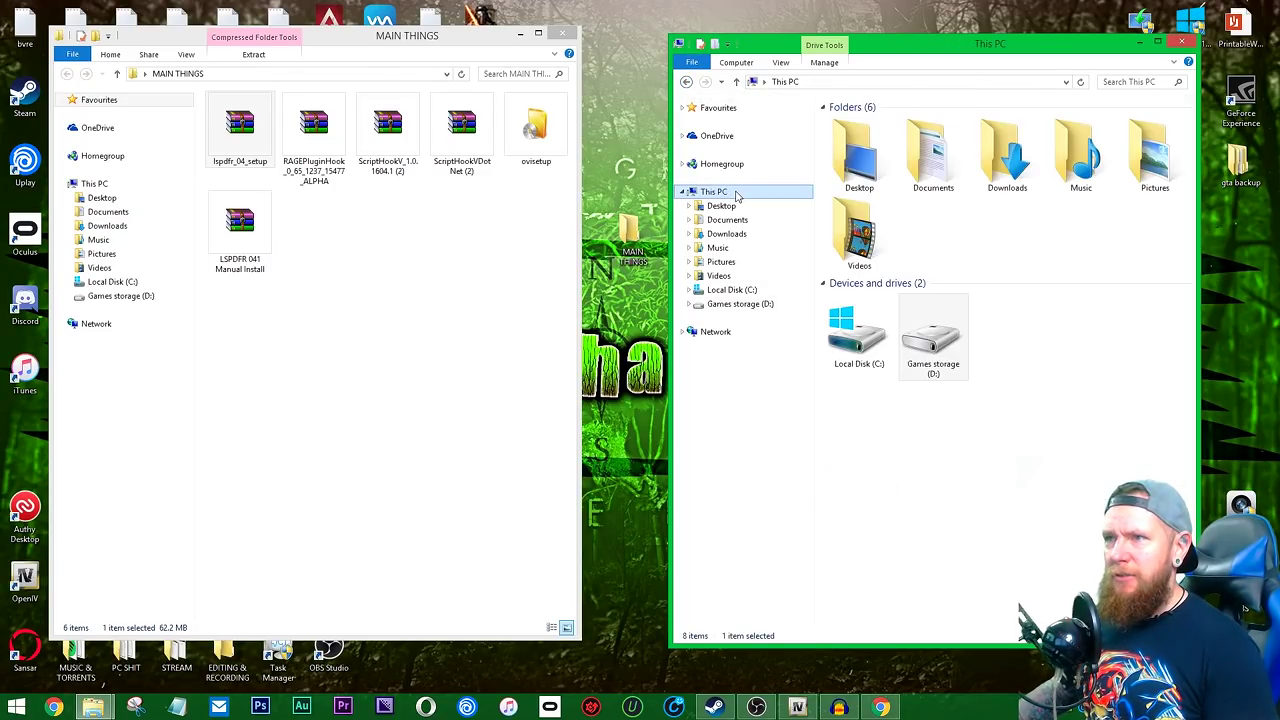
double_click(868, 348)
double_click(860, 300)
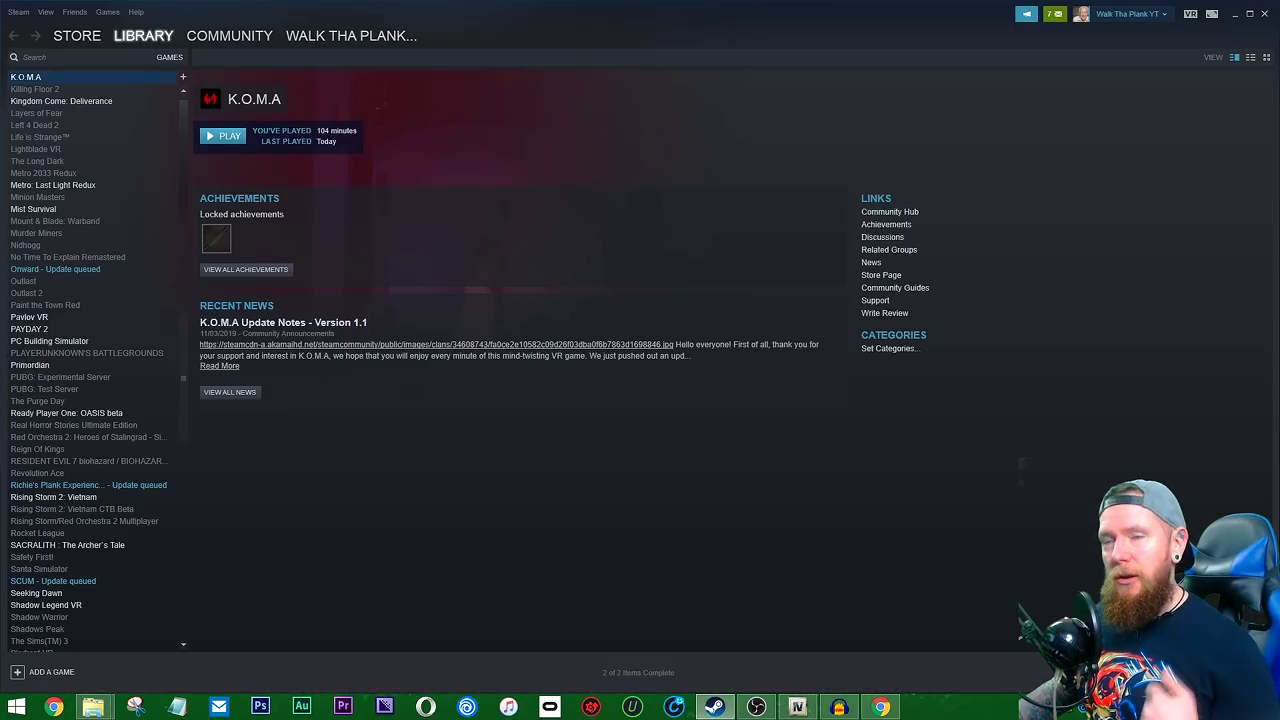
In Steam, open the local files folder of PAYDAY 2 from its properties, and close both windows after viewing it.
right_click(39, 333)
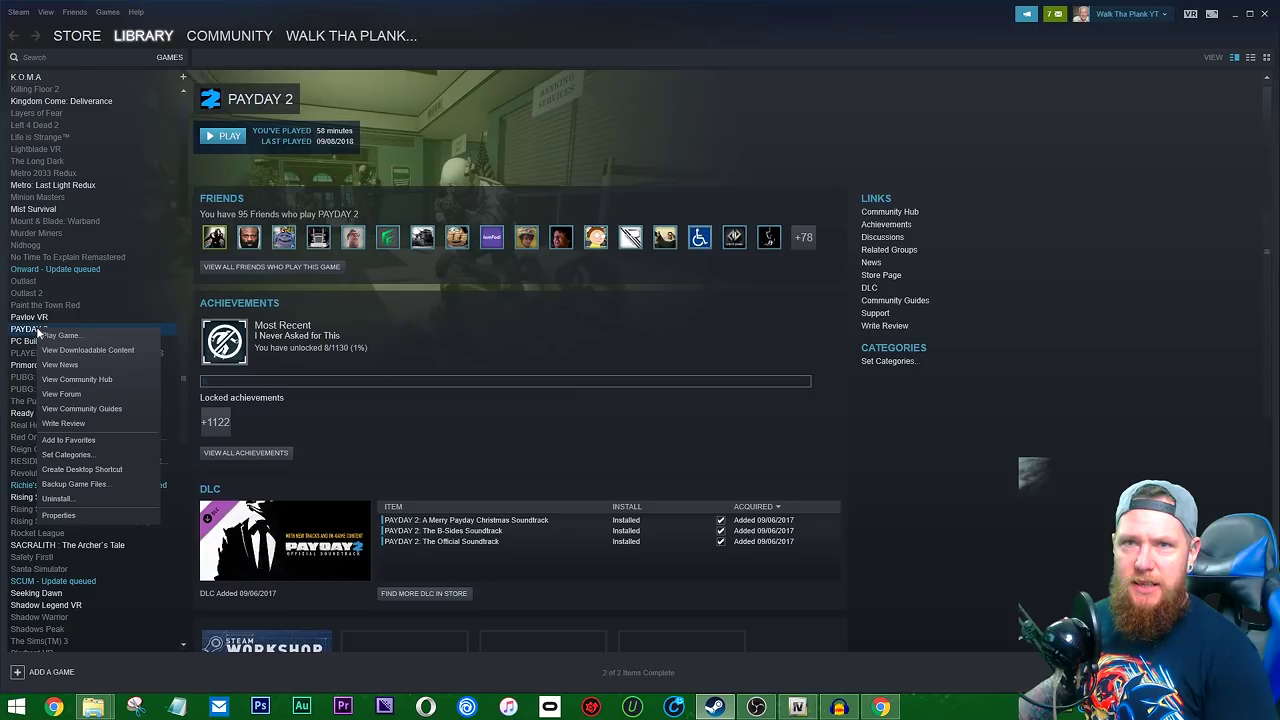
click(62, 516)
click(596, 174)
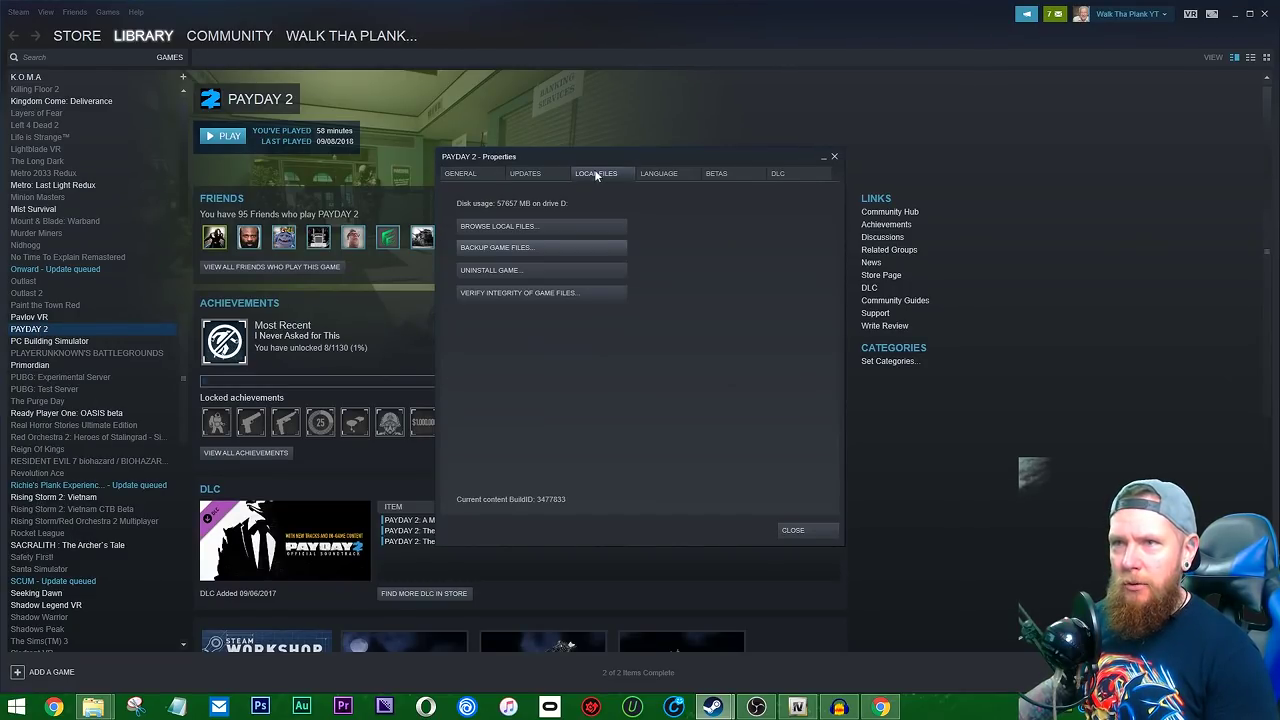
click(505, 226)
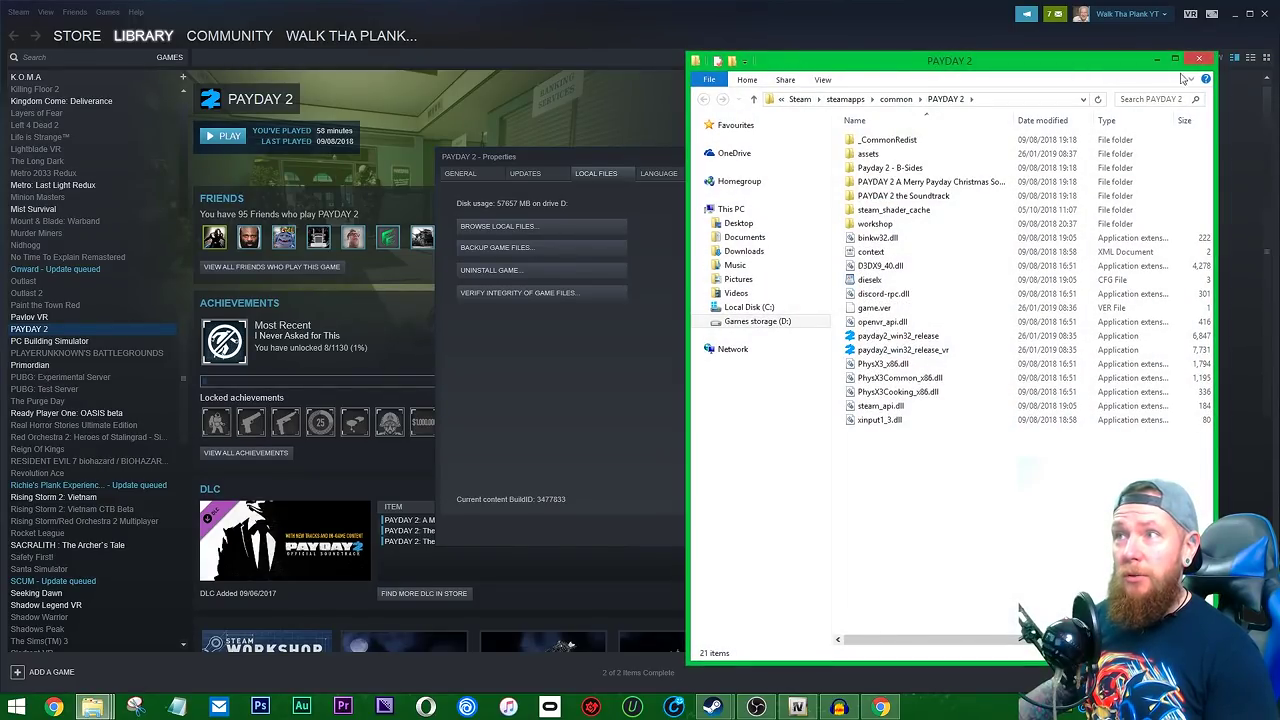
click(1198, 61)
click(835, 160)
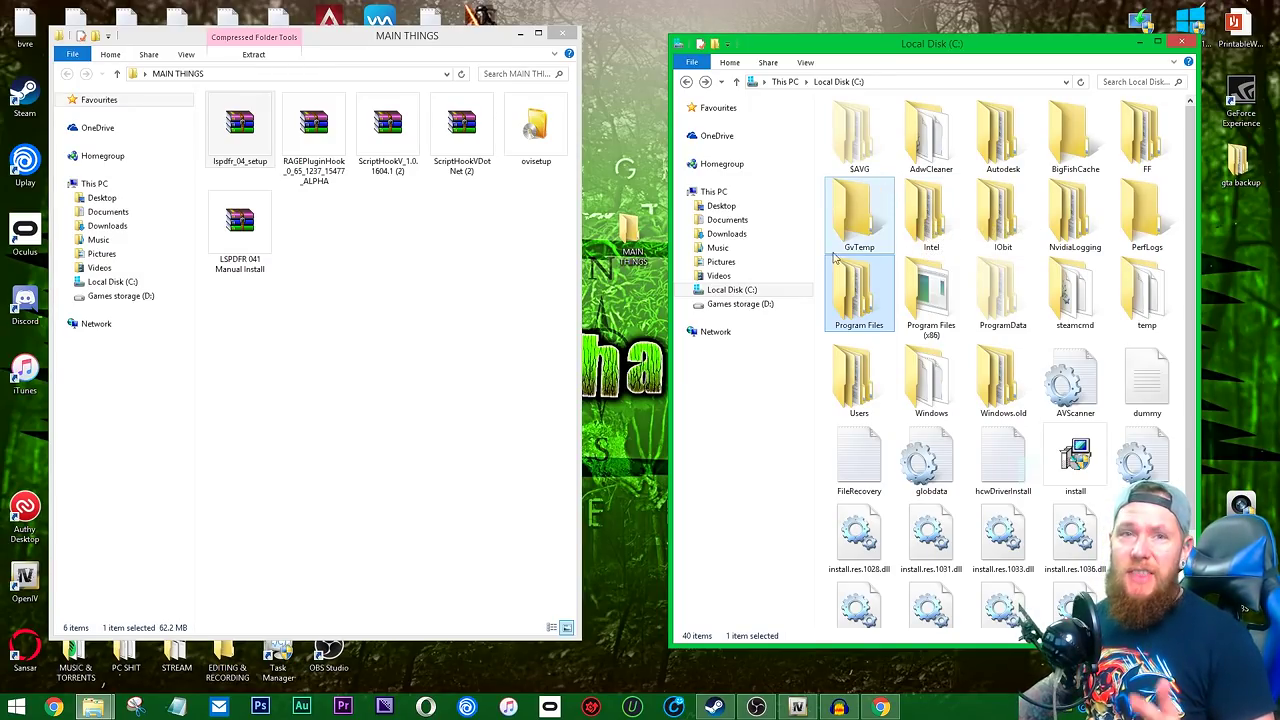
Open the Grand Theft Auto V folder under Program Files > Rockstar Games on Games storage (D:) and look through its files.
click(740, 303)
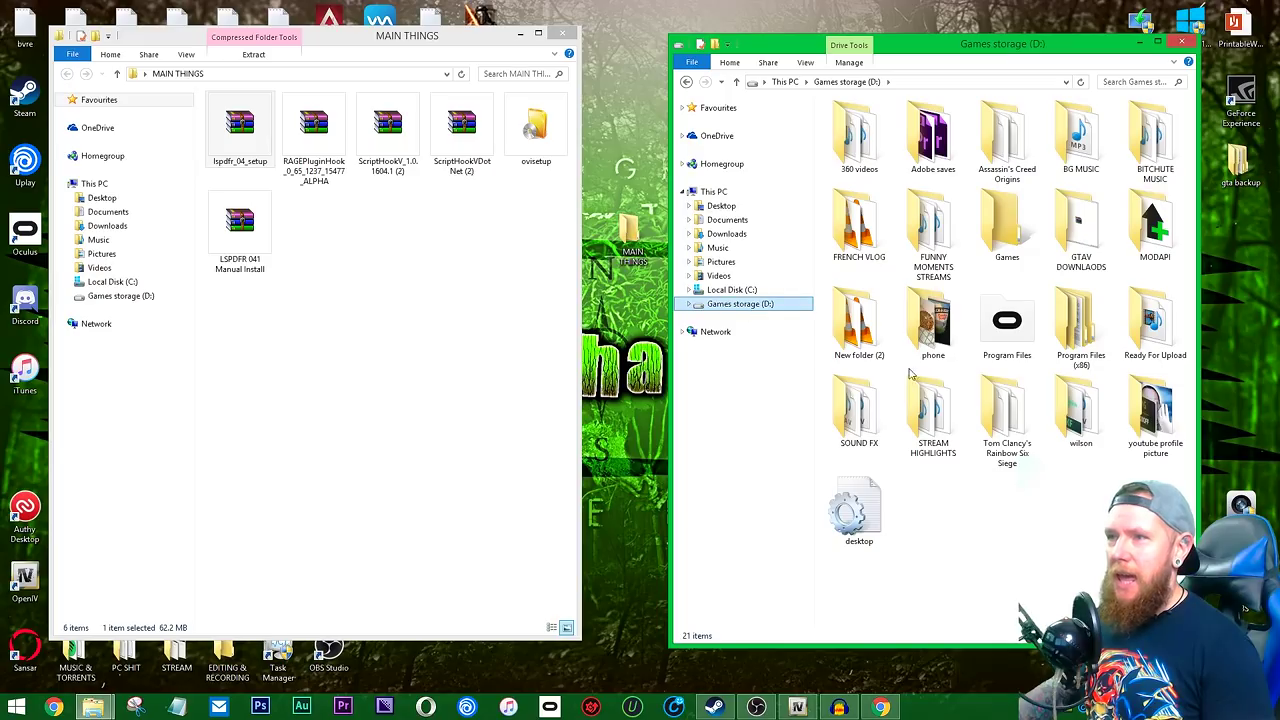
double_click(1005, 325)
double_click(895, 172)
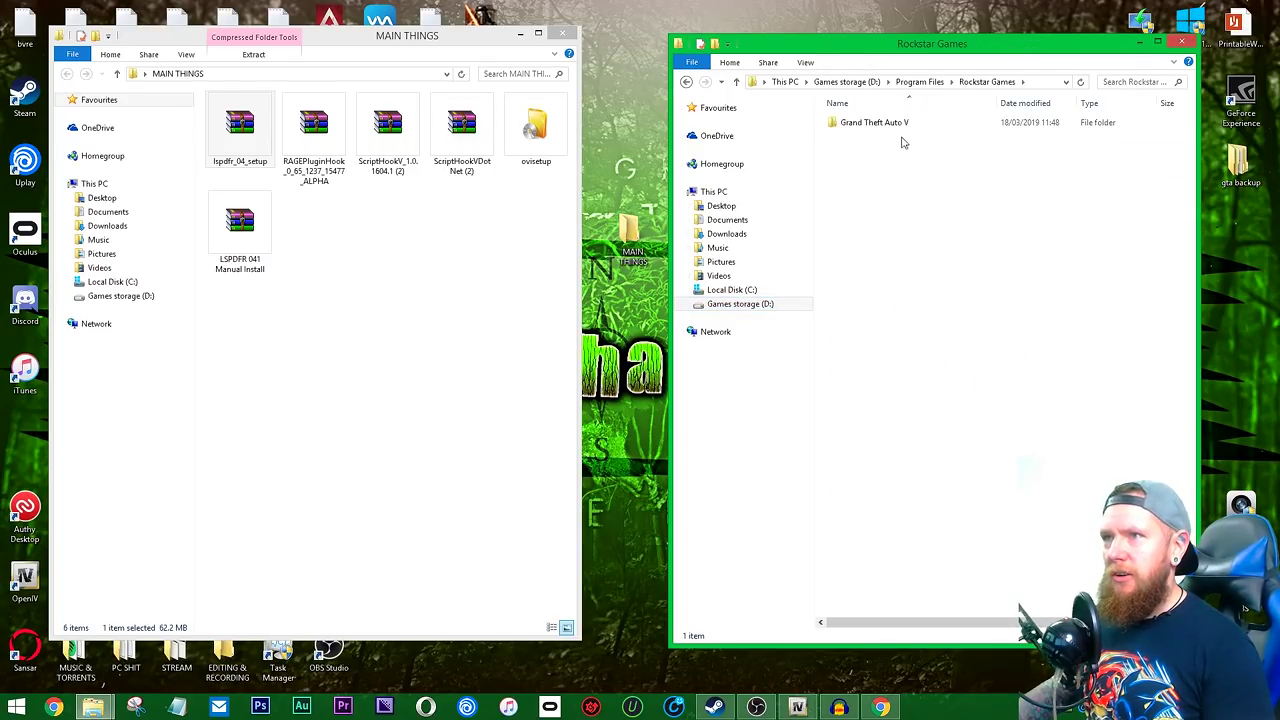
double_click(874, 122)
drag(1190, 190, 1215, 357)
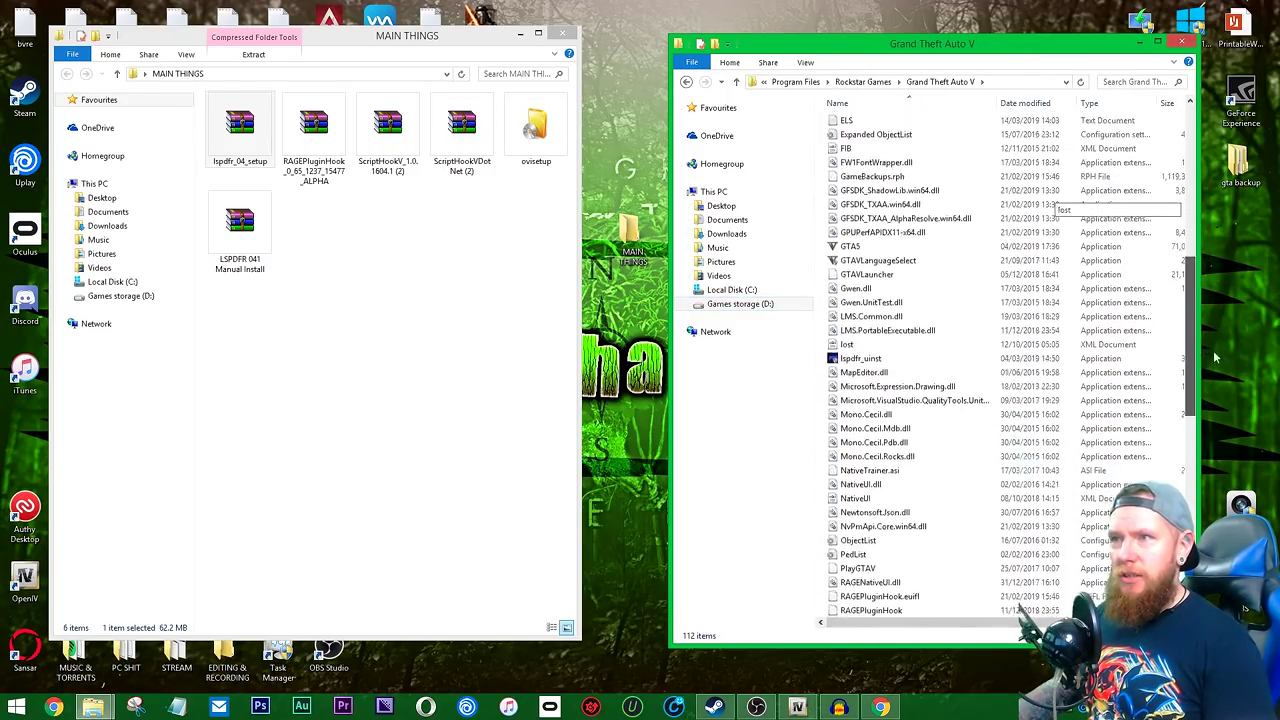
scroll(880, 335, up, 2)
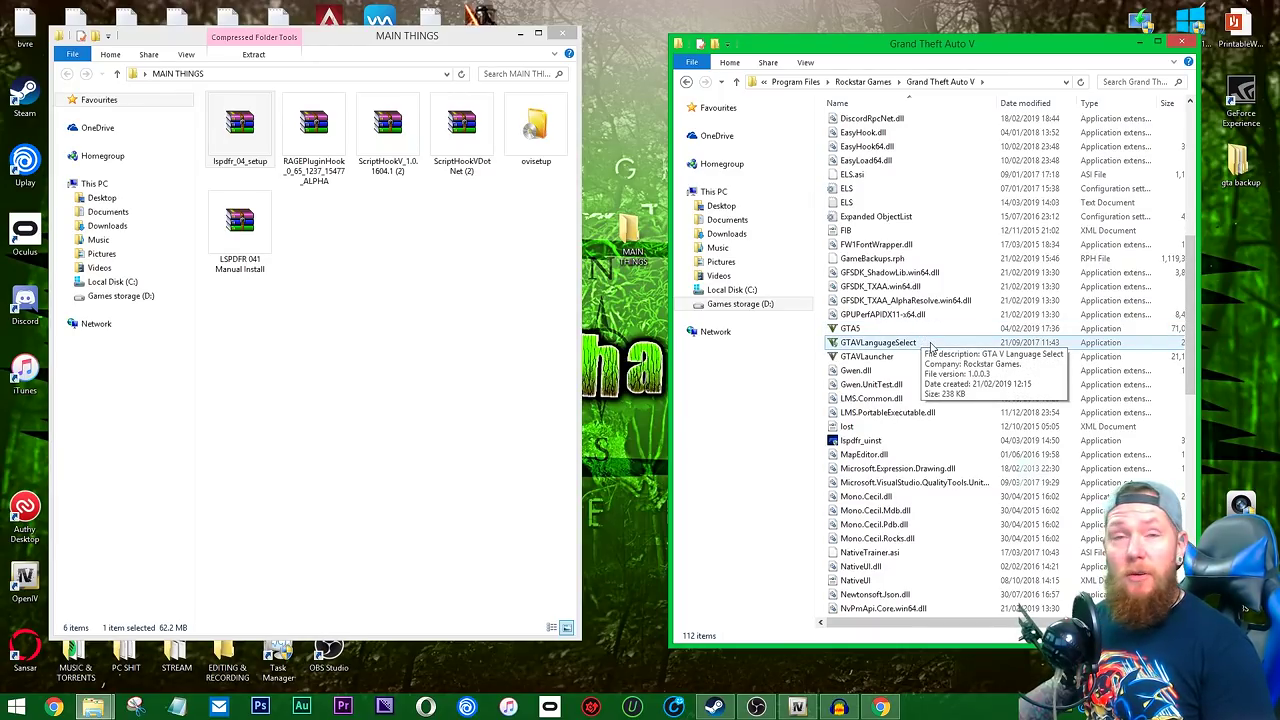
drag(1190, 310, 1190, 378)
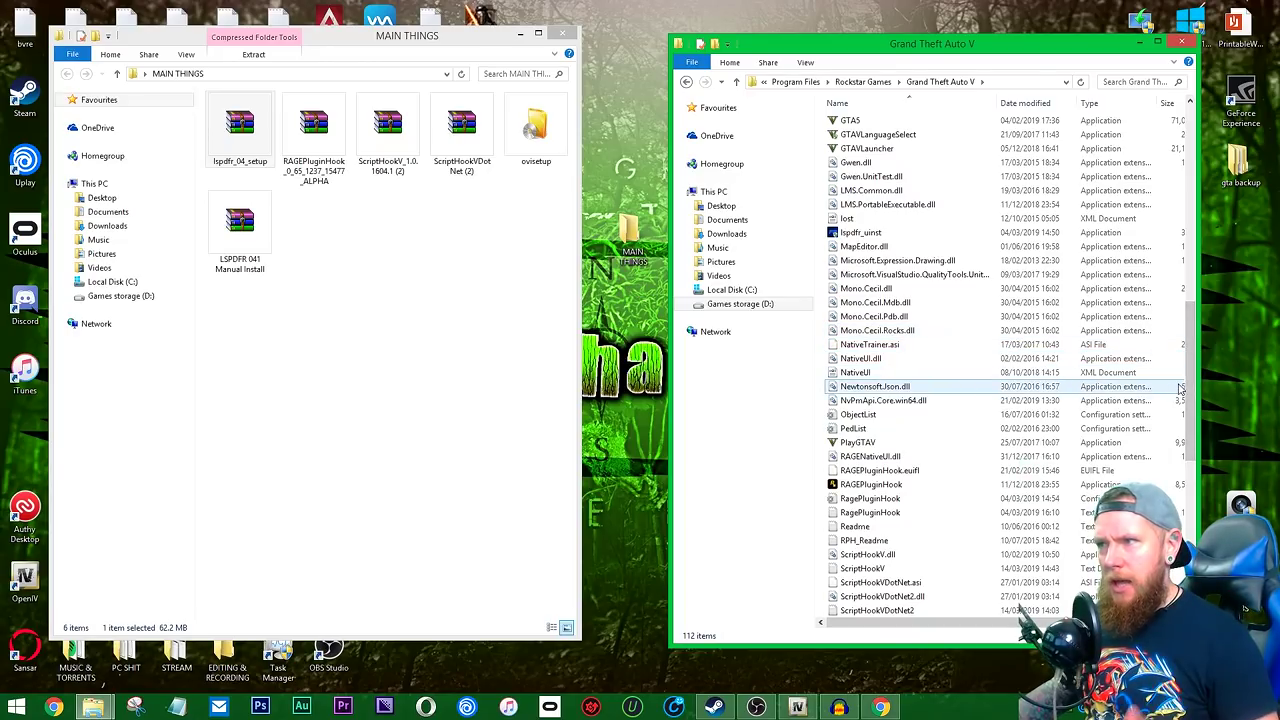
mouse_move(912, 448)
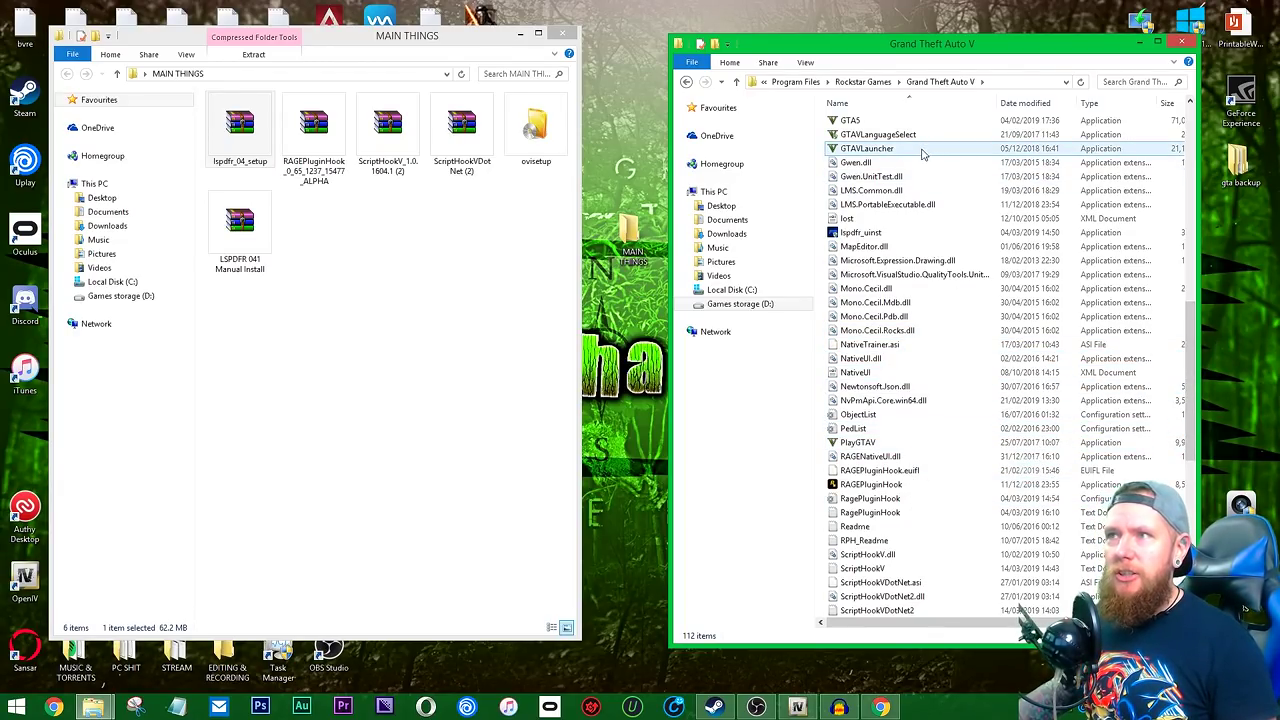
mouse_move(923, 157)
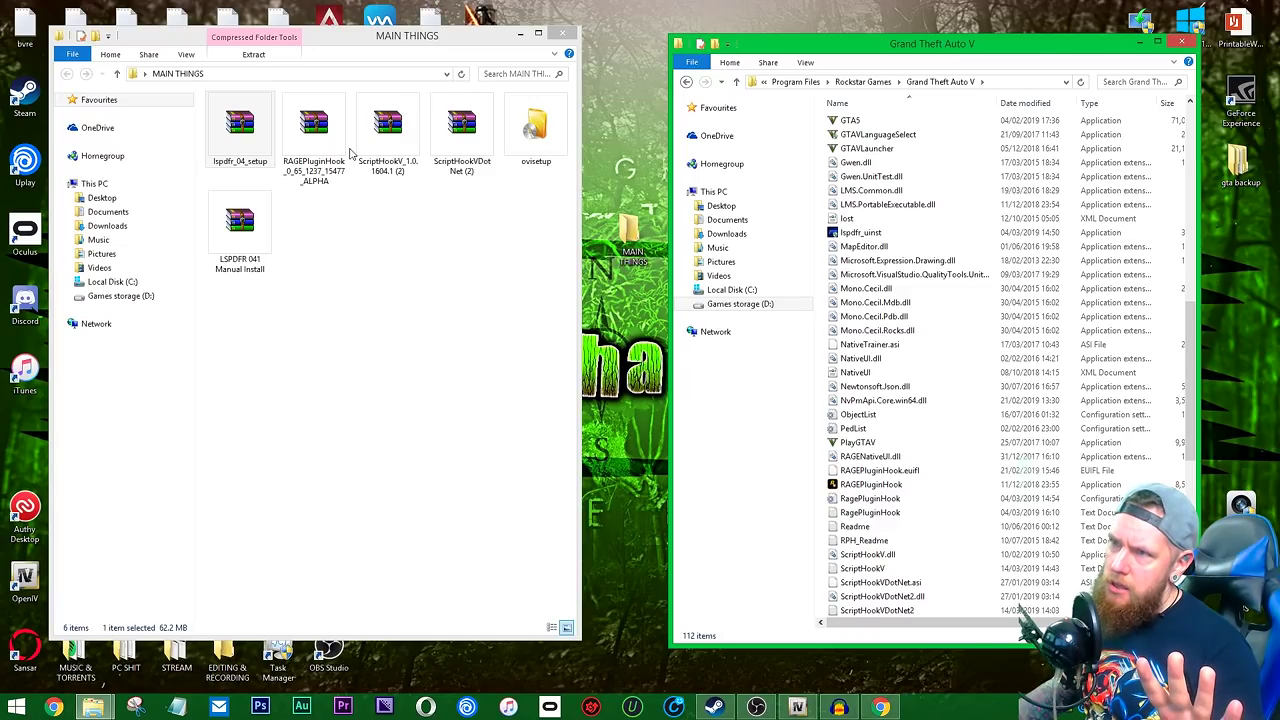
scroll(1190, 380, up, 10)
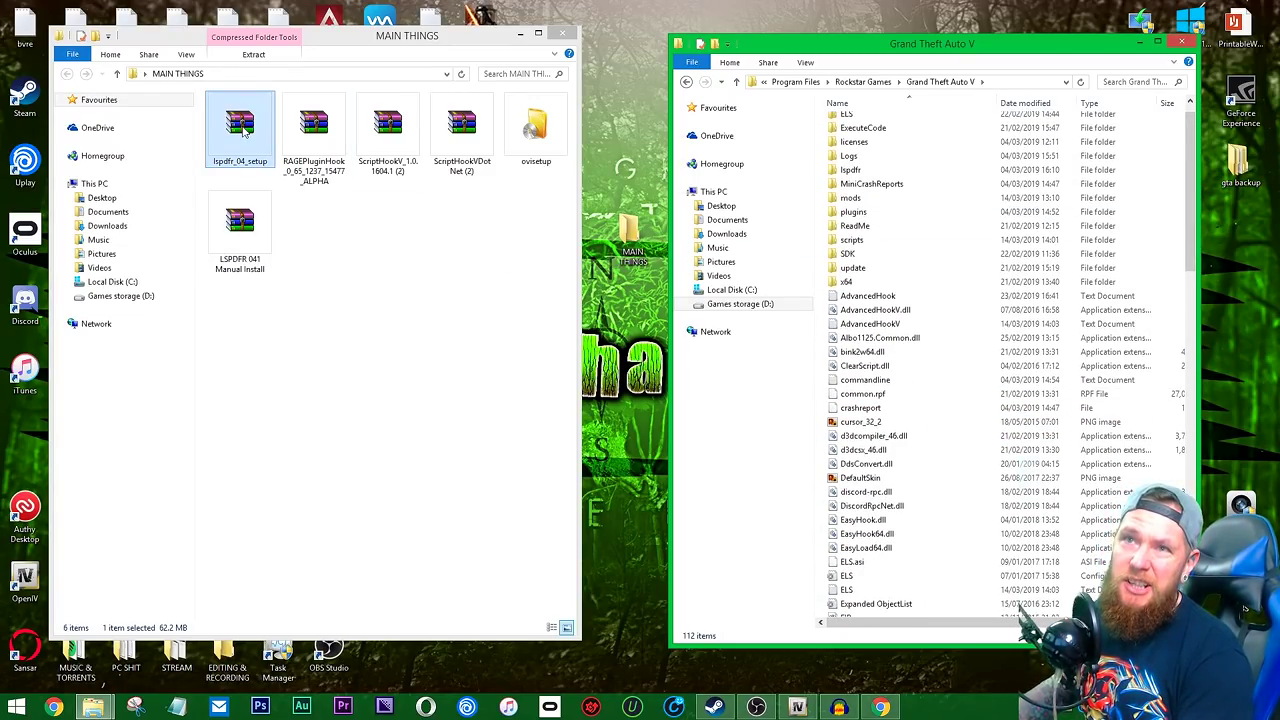
Open the LSPDFR 041 Manual Install archive, place it beside the Grand Theft Auto V folder, and select all its contents.
double_click(248, 237)
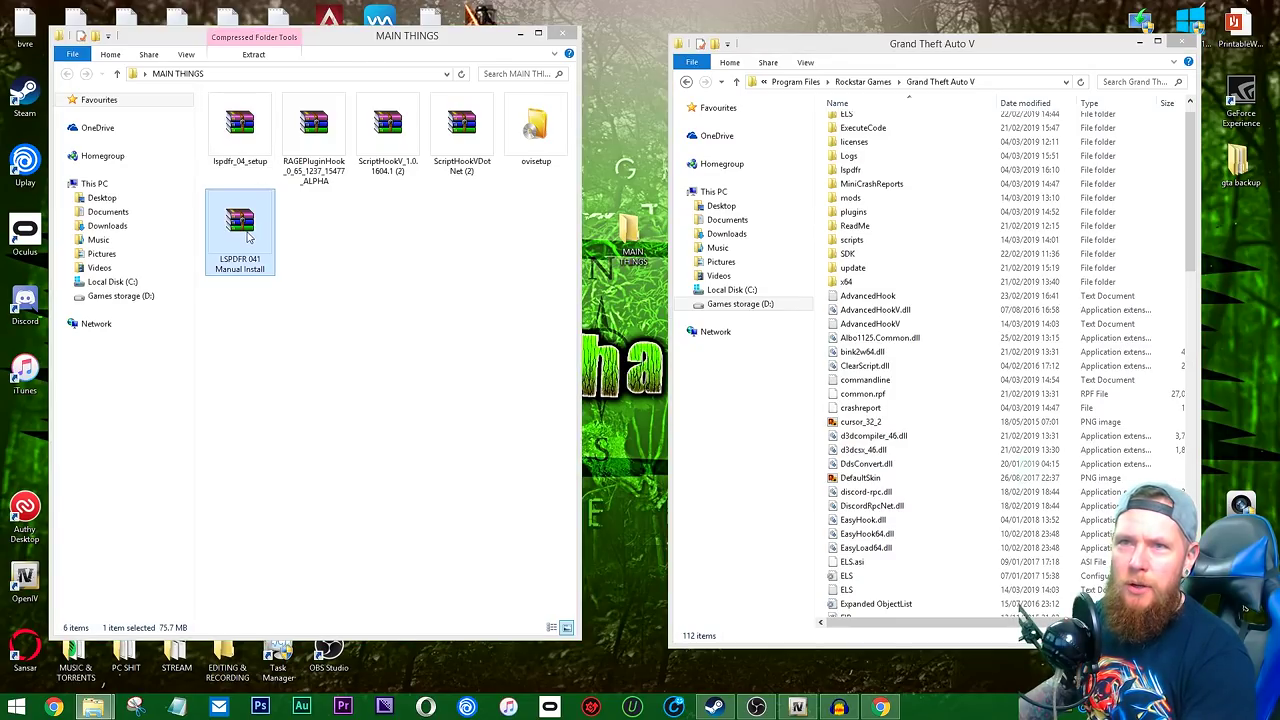
click(866, 150)
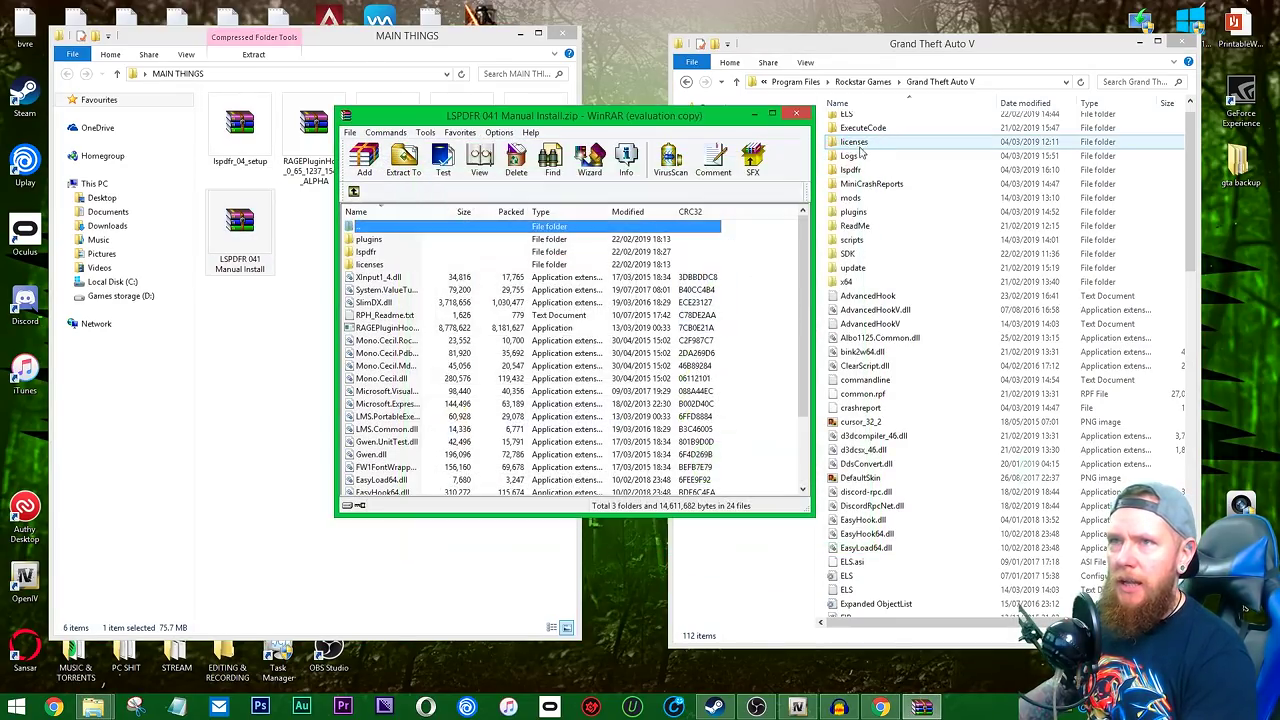
drag(700, 115, 487, 77)
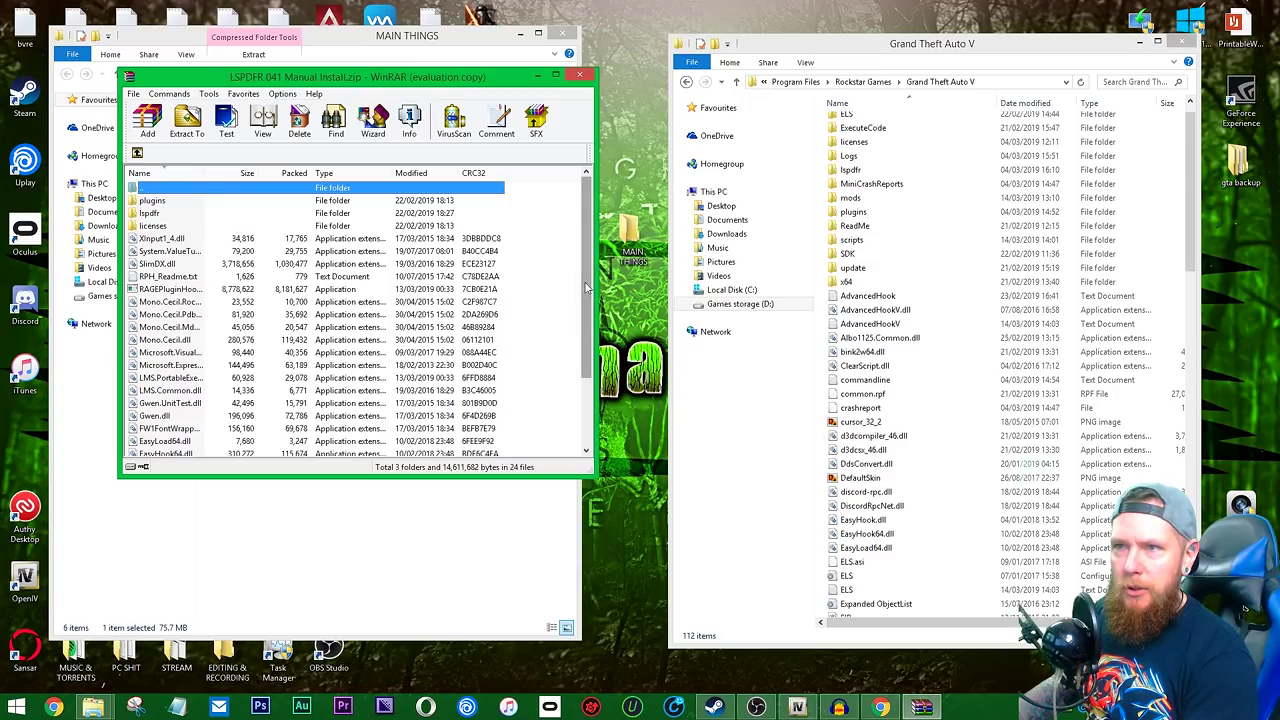
key(ctrl+a)
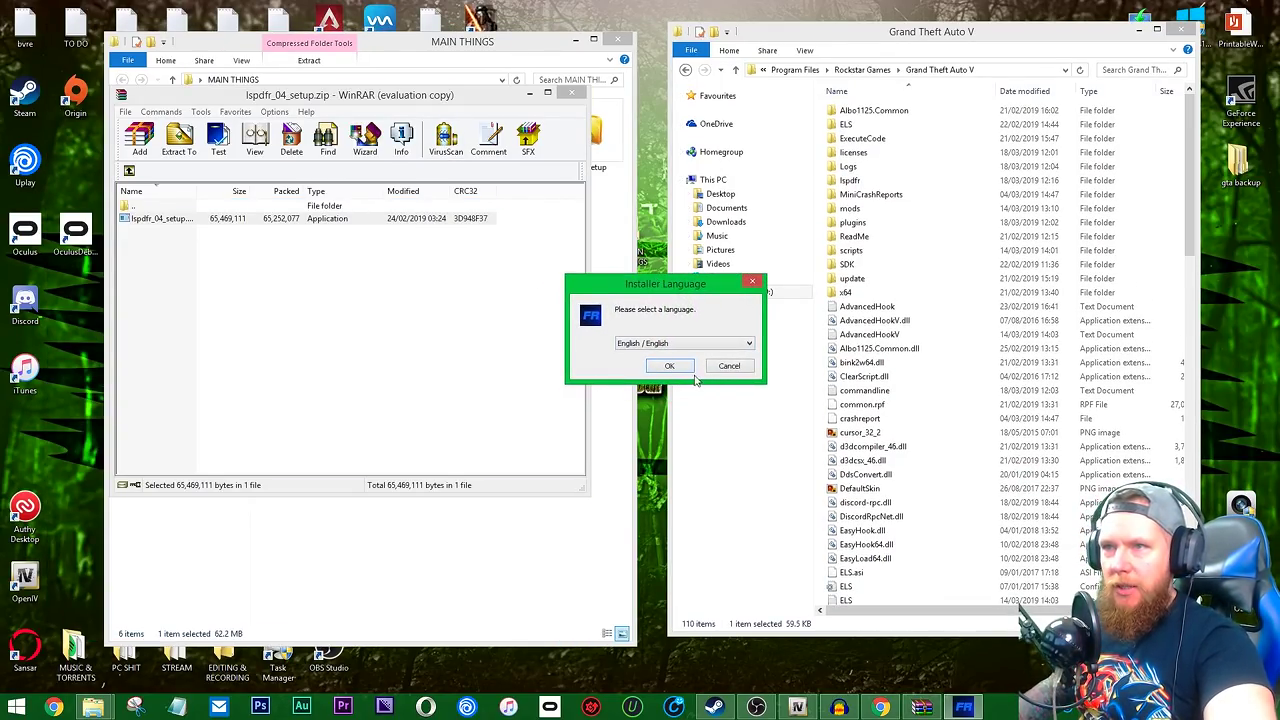
Install LSPD First Response in English into D:\Program Files\Rockstar Games\Grand Theft Auto V, accepting the license agreement.
click(676, 368)
click(713, 459)
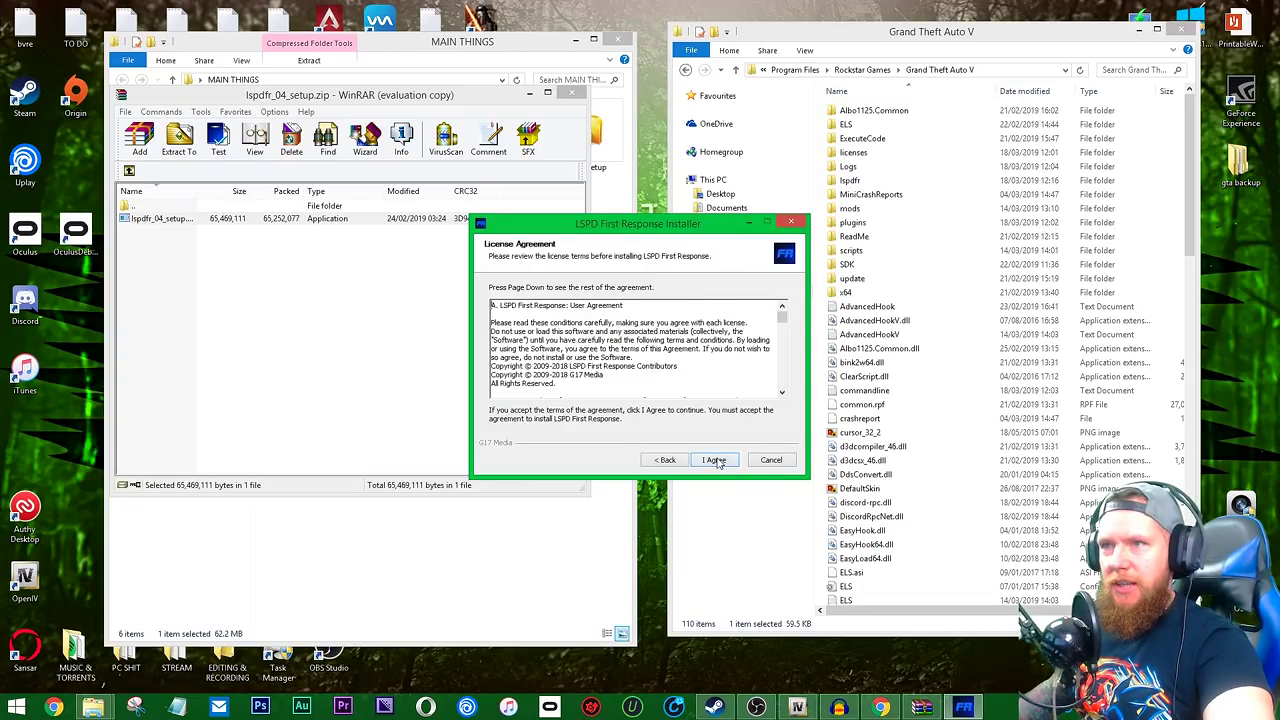
click(716, 462)
click(713, 460)
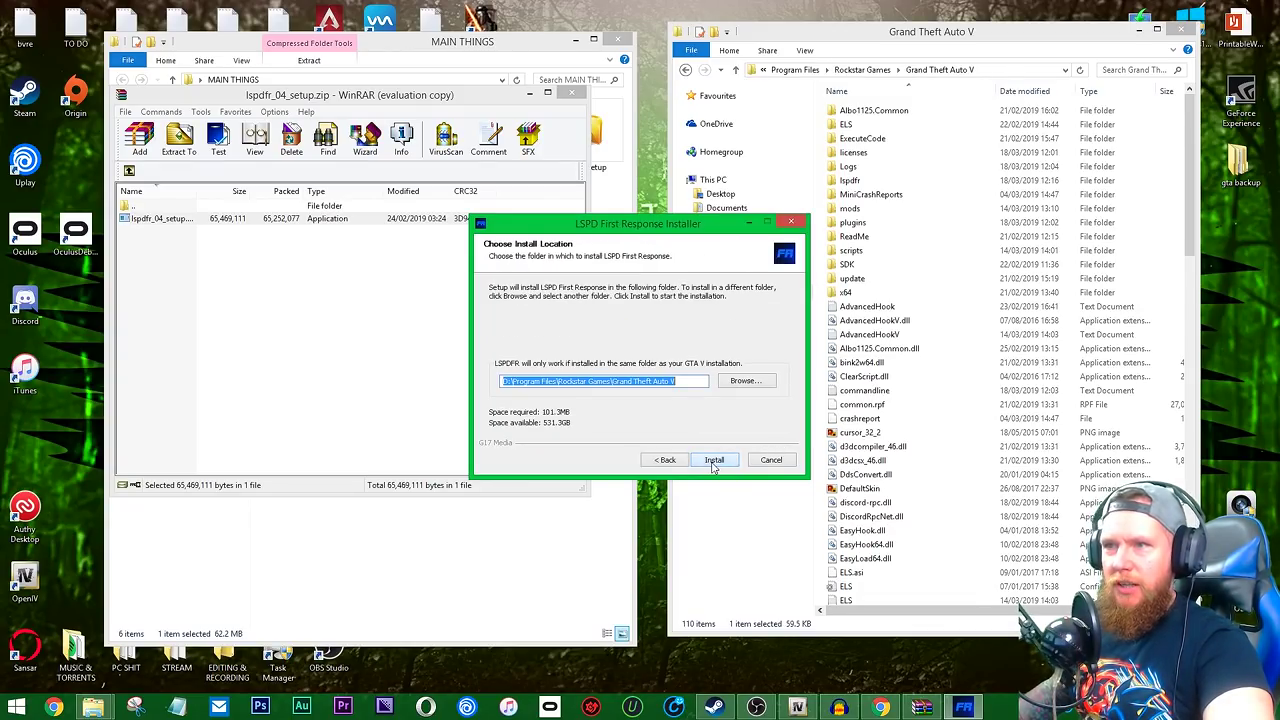
click(714, 460)
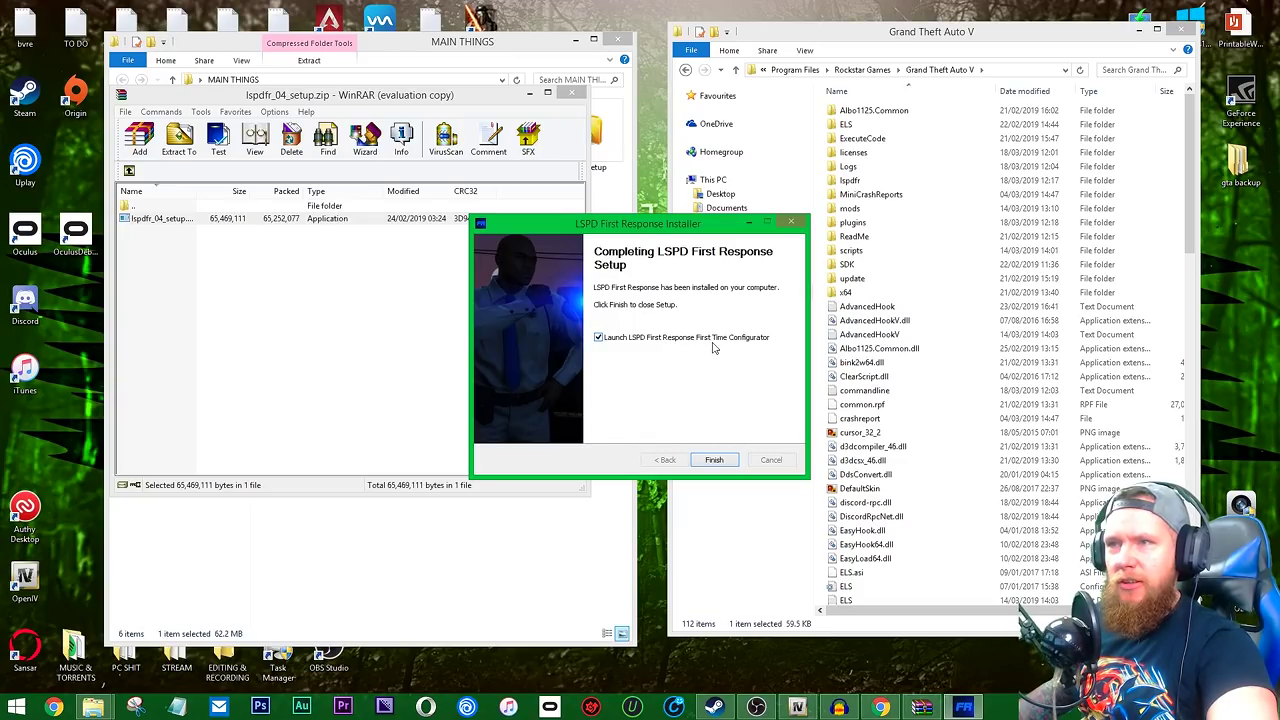
Finish the installer with the First Time Configurator set to launch, and proceed past the configurator's welcome page.
drag(717, 233, 657, 201)
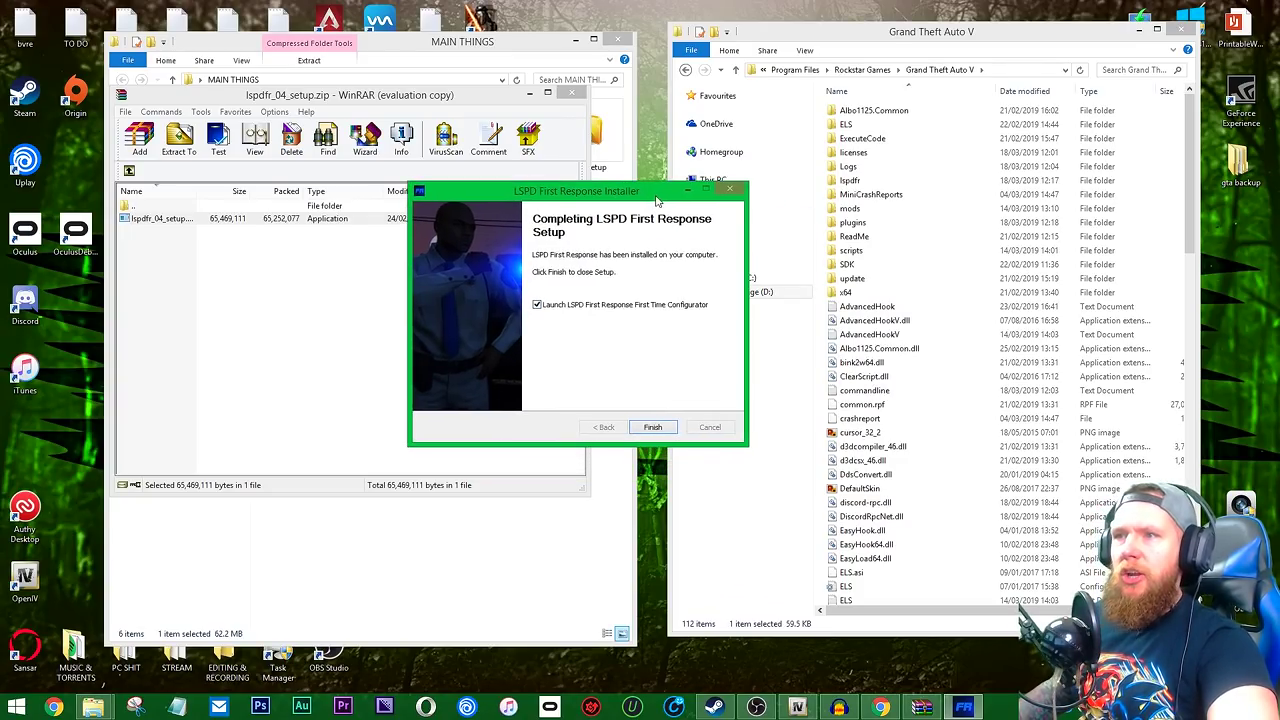
click(652, 427)
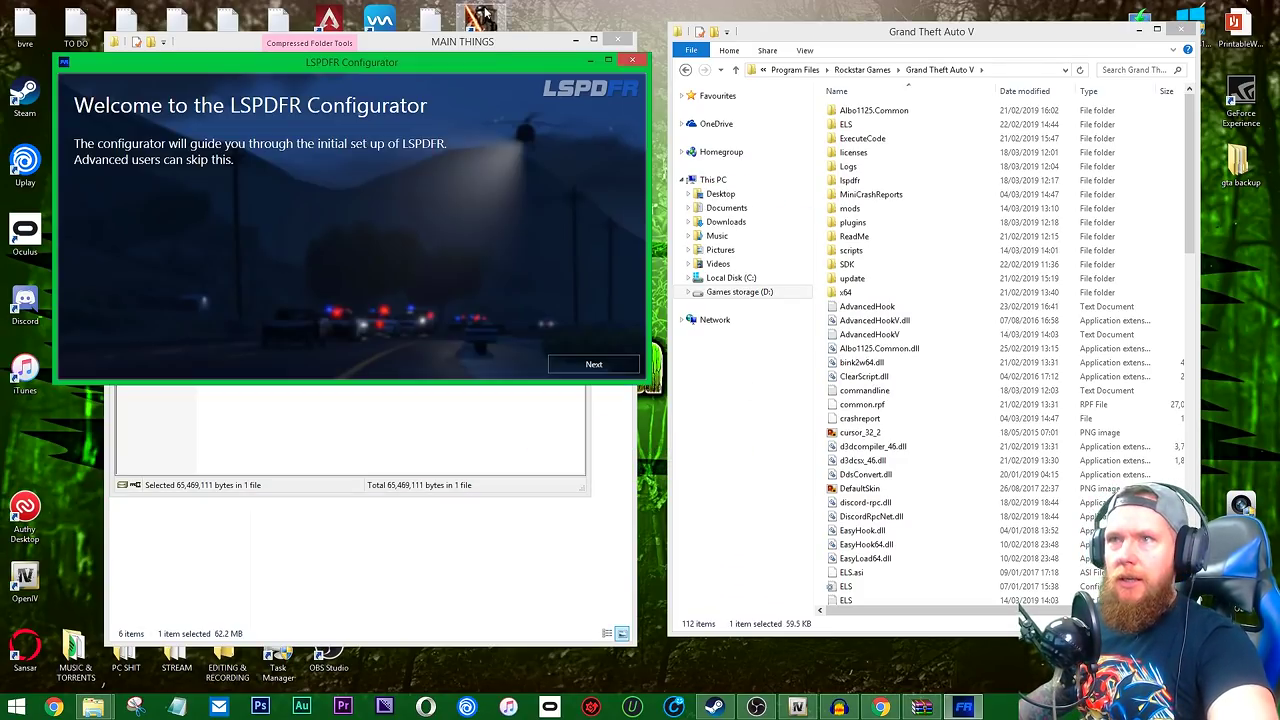
drag(591, 93, 736, 181)
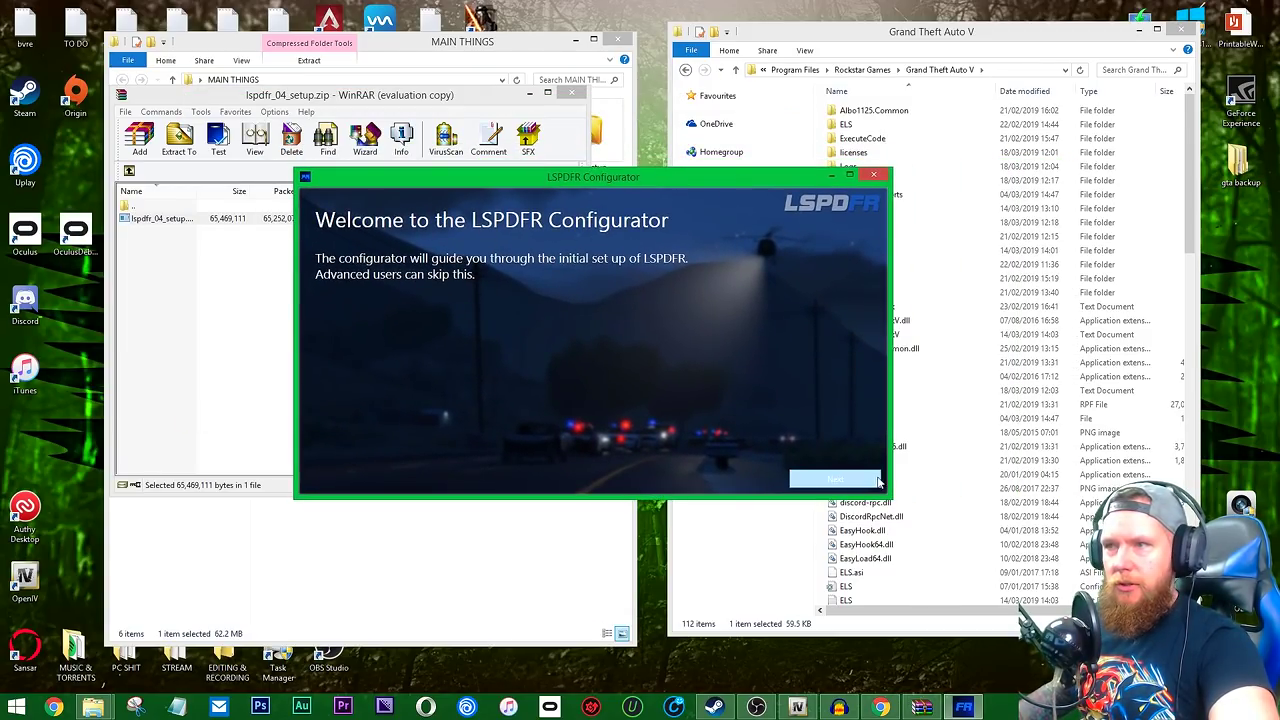
click(835, 481)
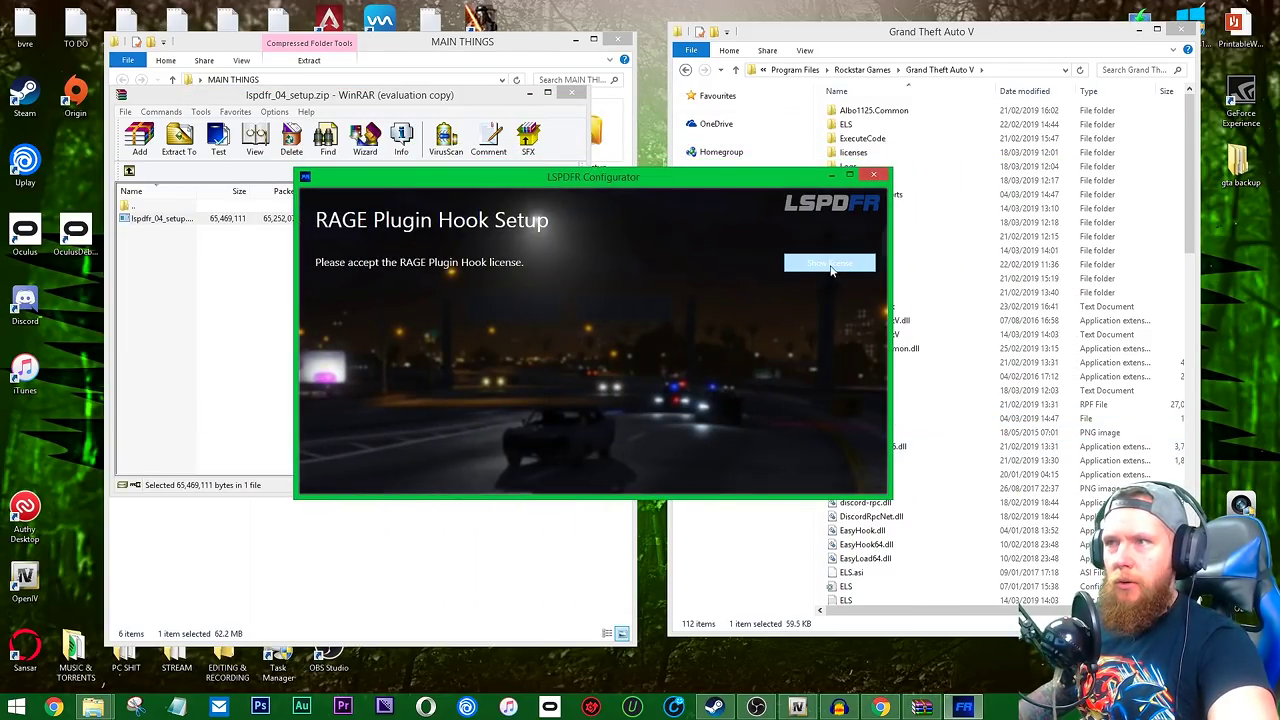
Accept the RAGE Plugin Hook license and let the configurator apply its recommended settings to complete the setup.
click(831, 266)
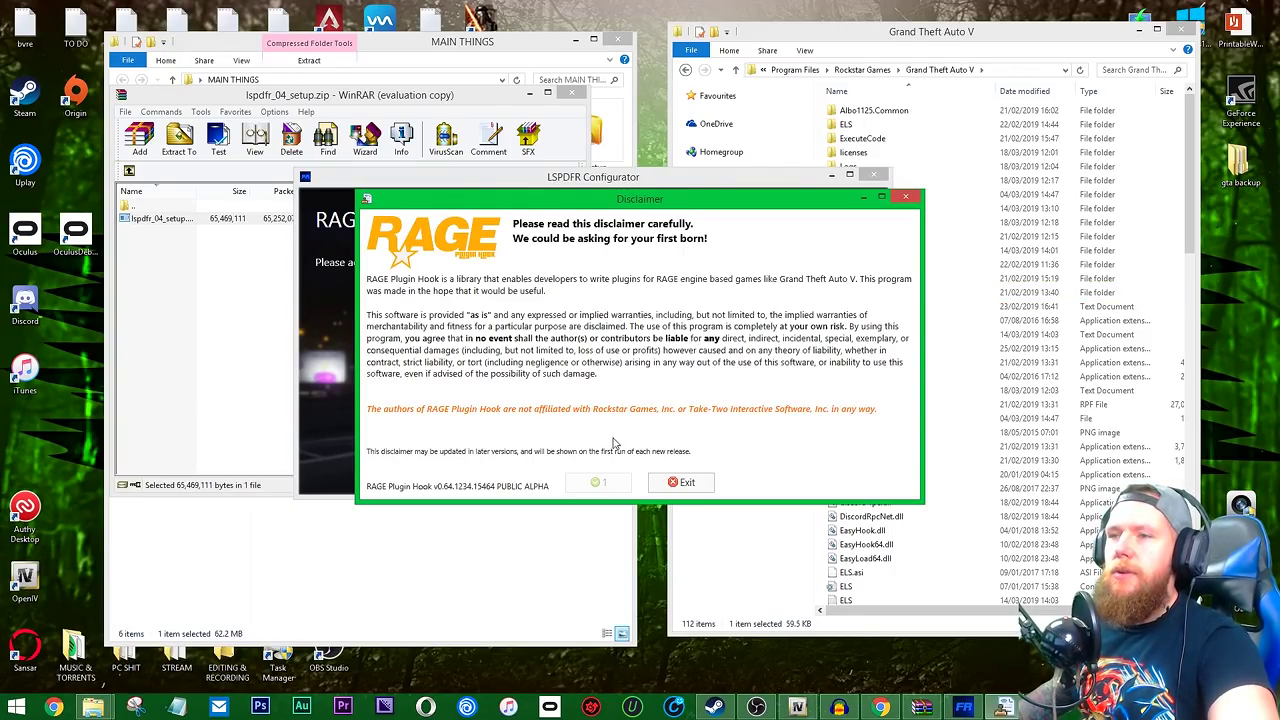
click(598, 480)
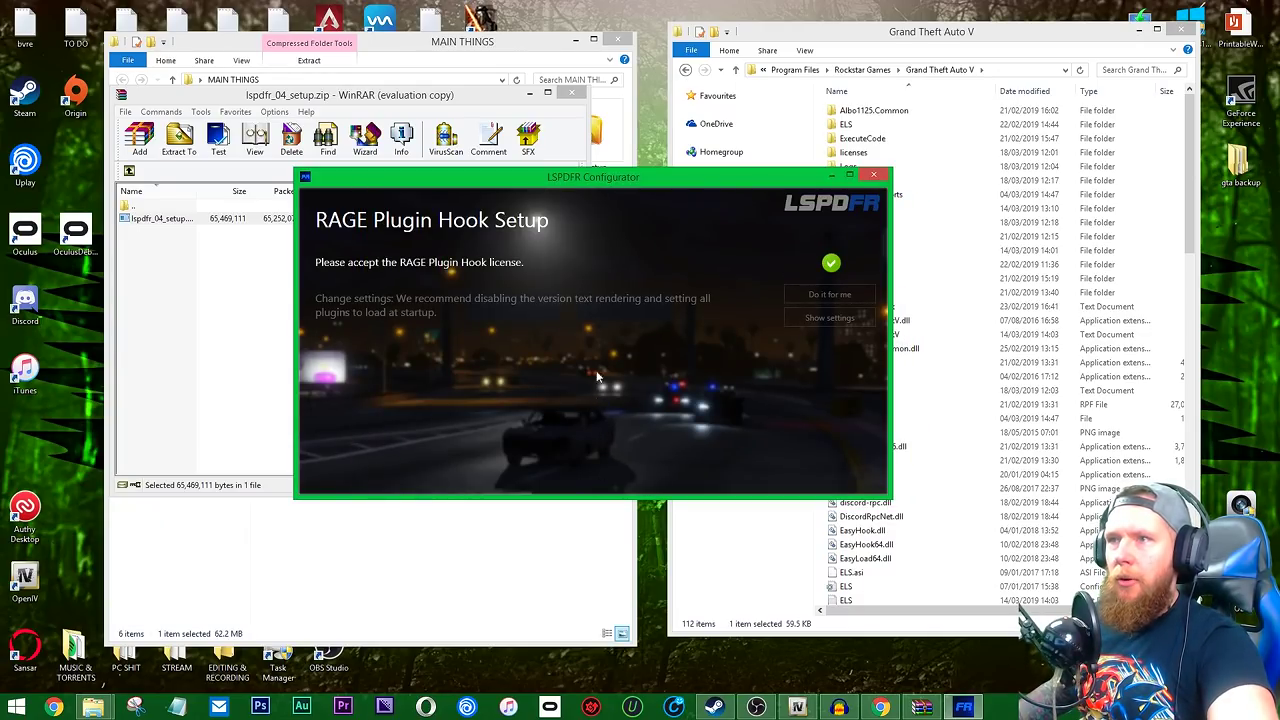
click(810, 294)
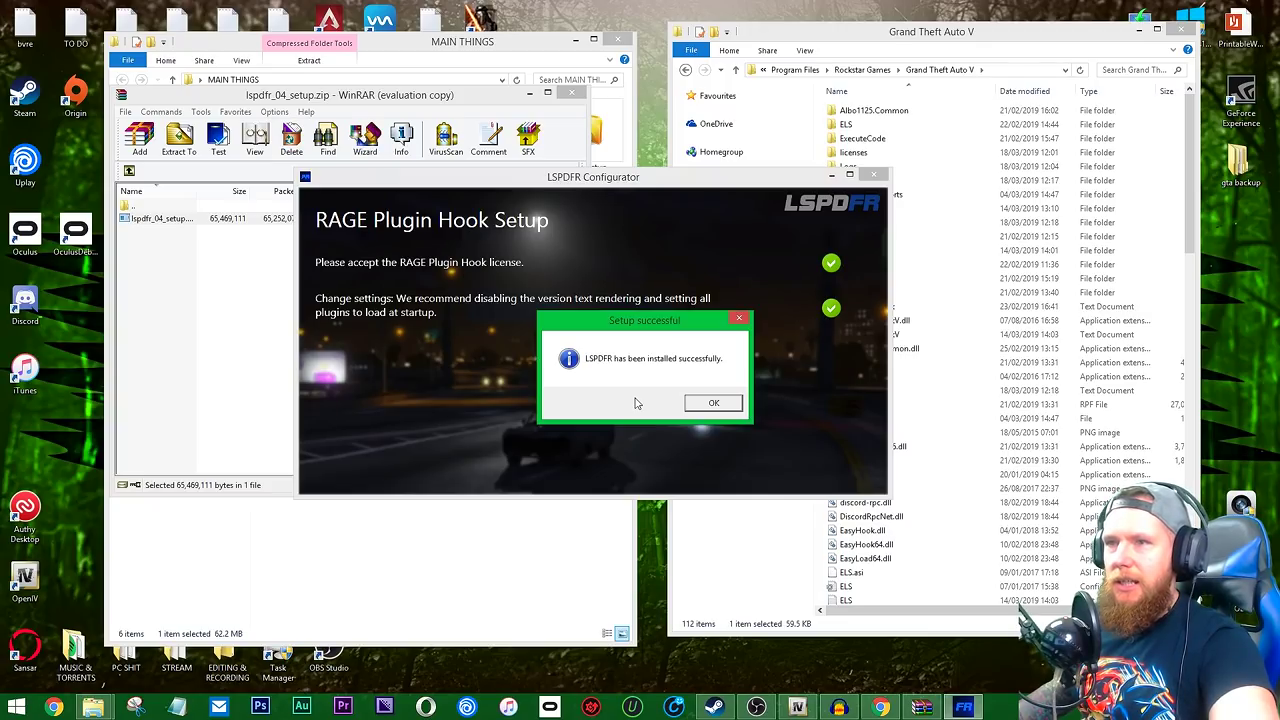
click(714, 403)
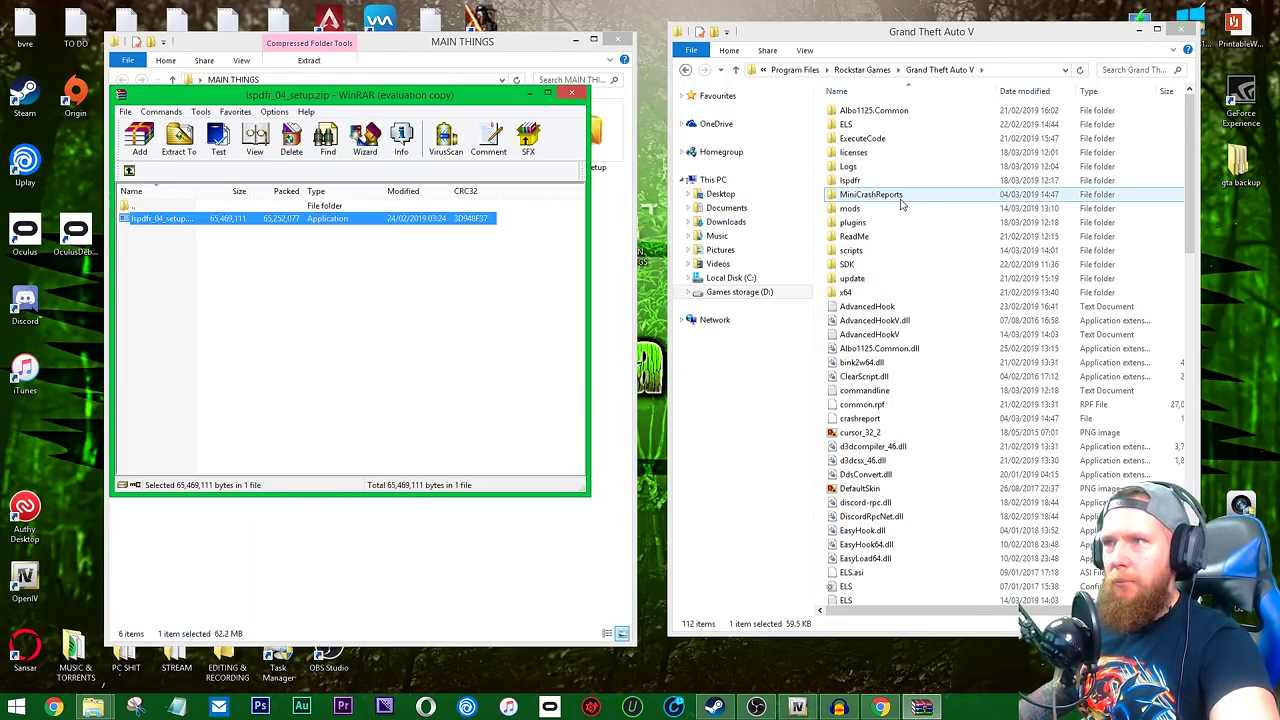
Open the plugins folder inside the Grand Theft Auto V folder to check the LSPD First Response files.
click(902, 200)
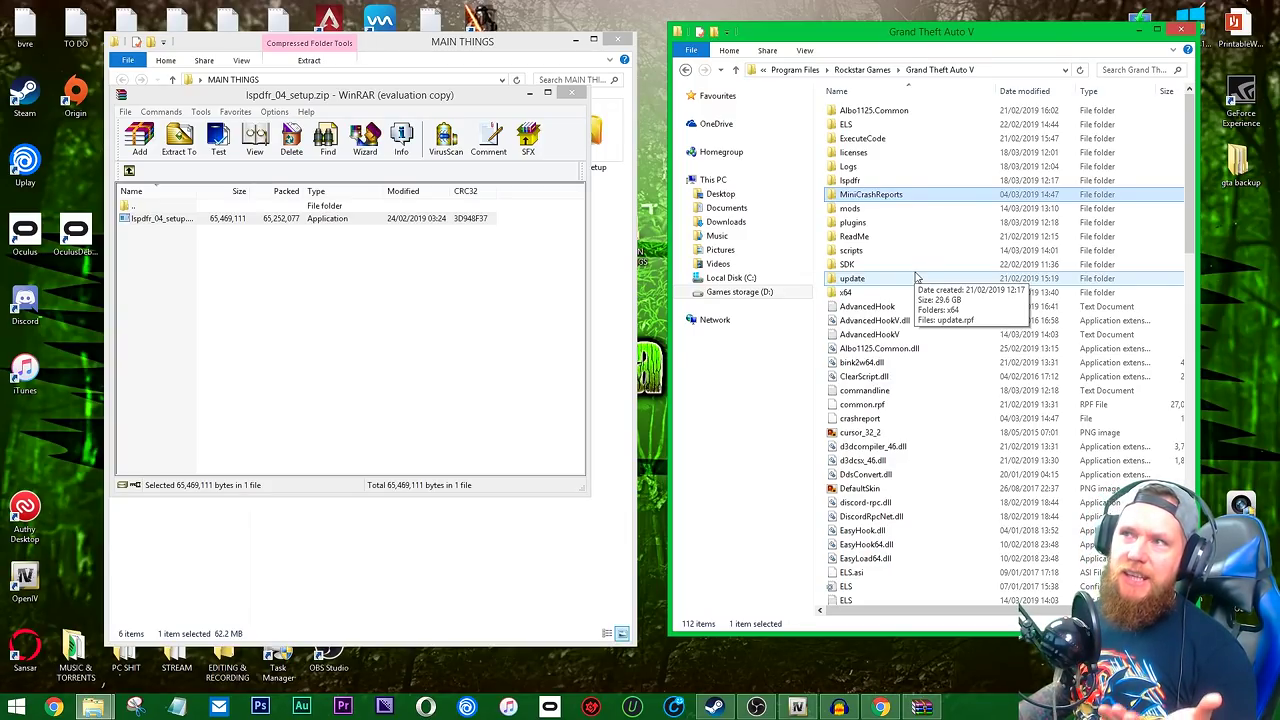
double_click(848, 222)
key(BackSpace)
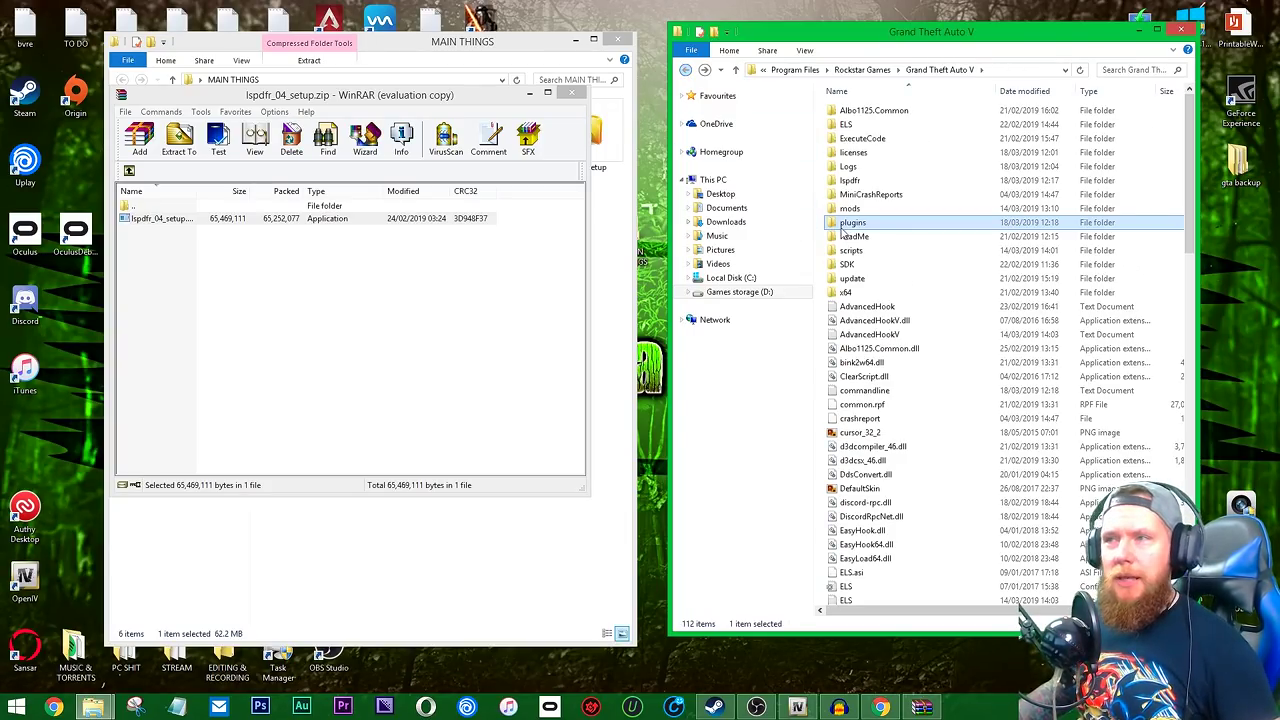
double_click(885, 226)
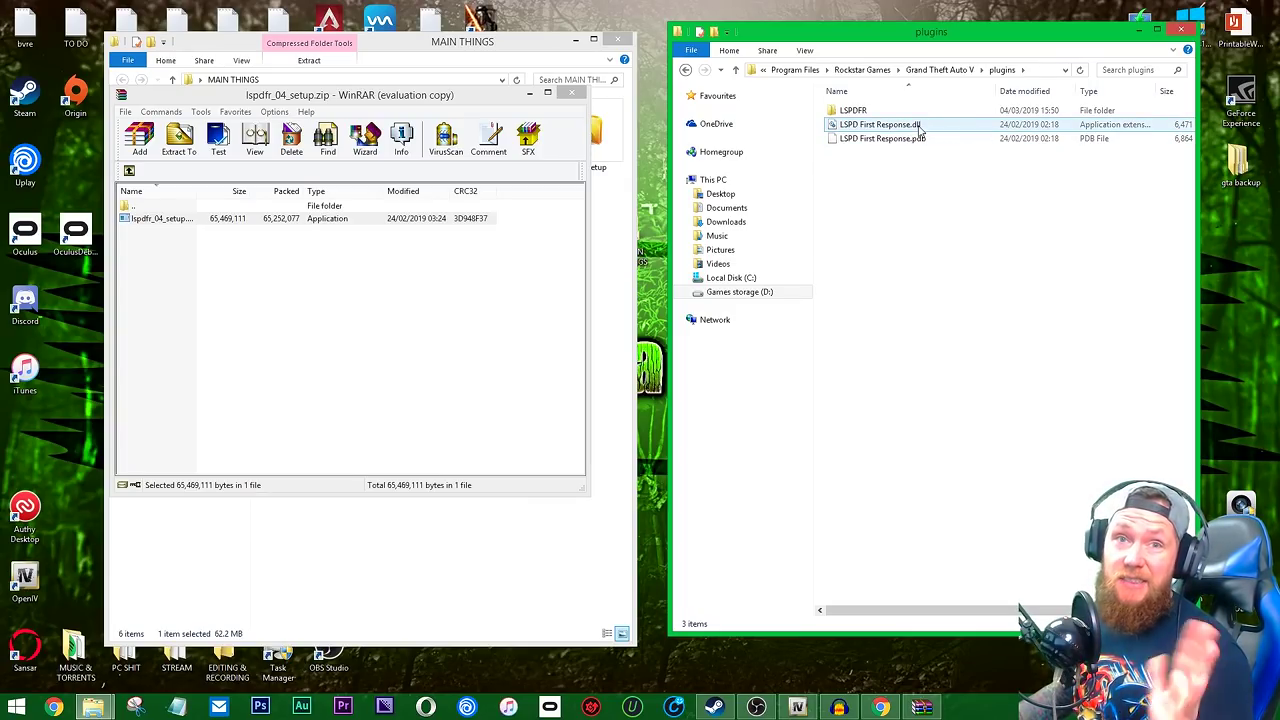
Close the lspdfr_04_setup archive, examine the plugins folder inside the LSPDFR 041 Manual Install archive, and close that archive.
click(571, 93)
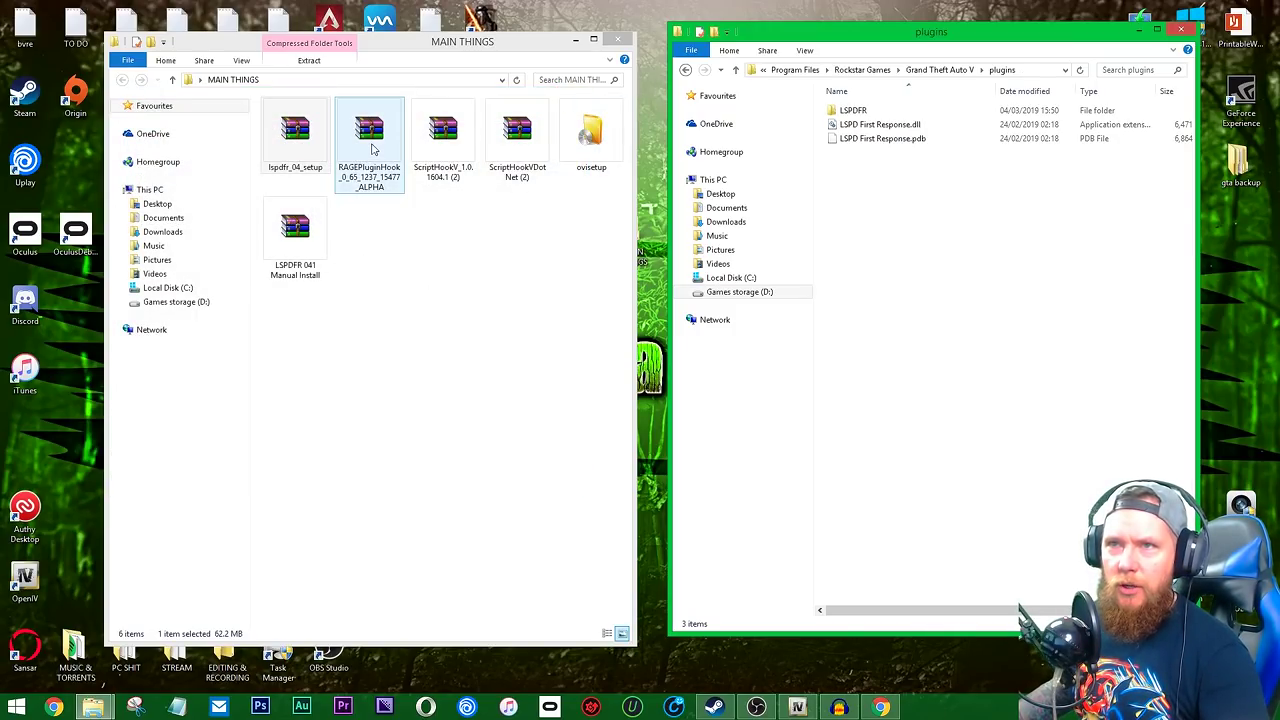
double_click(298, 240)
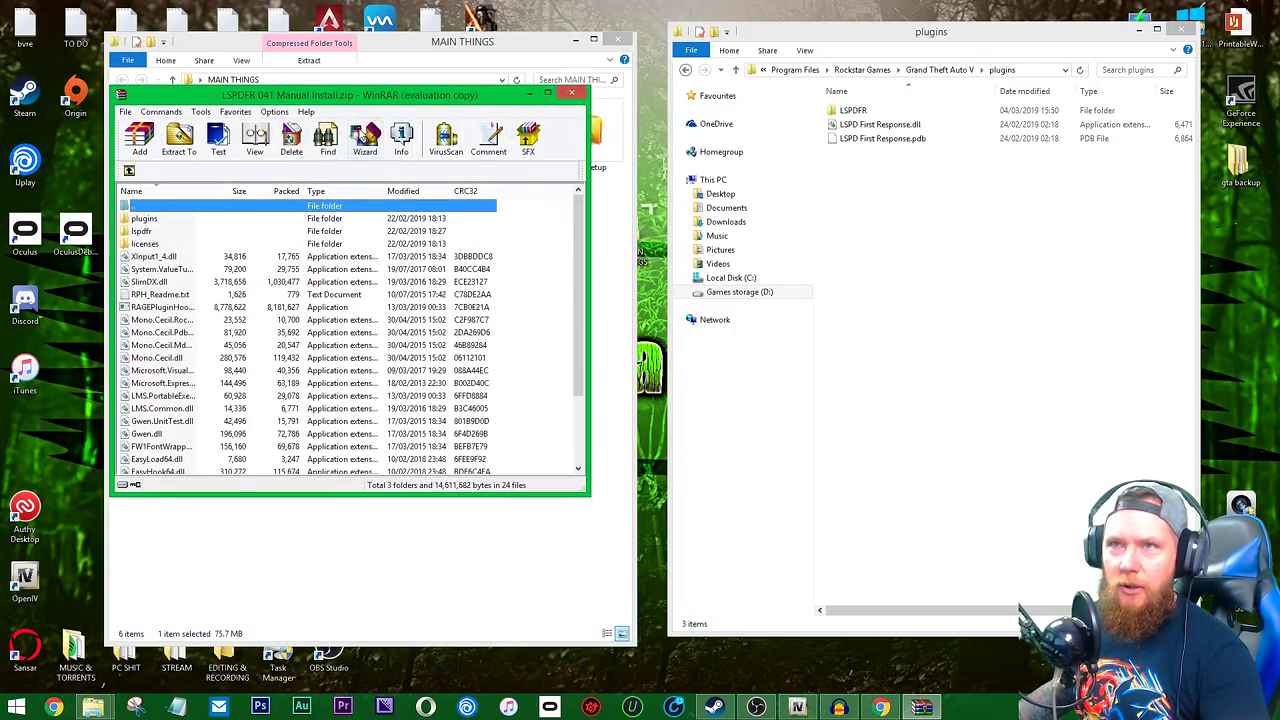
key(Escape)
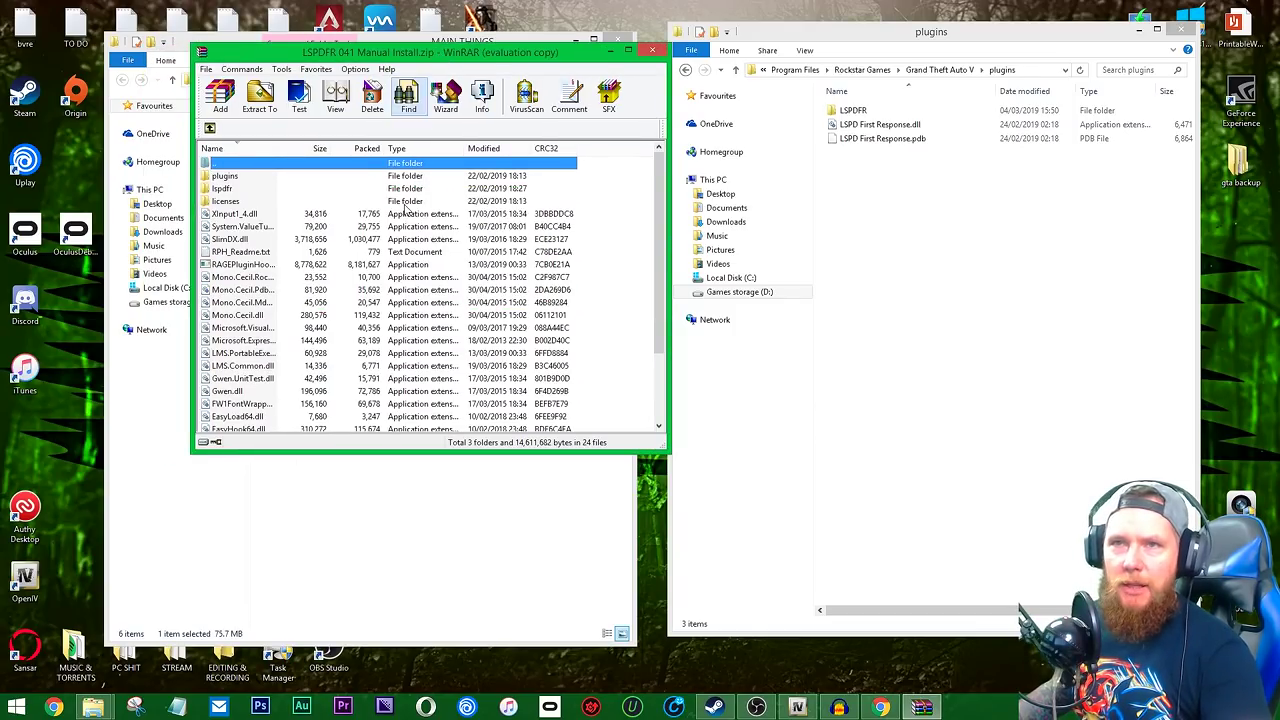
double_click(240, 176)
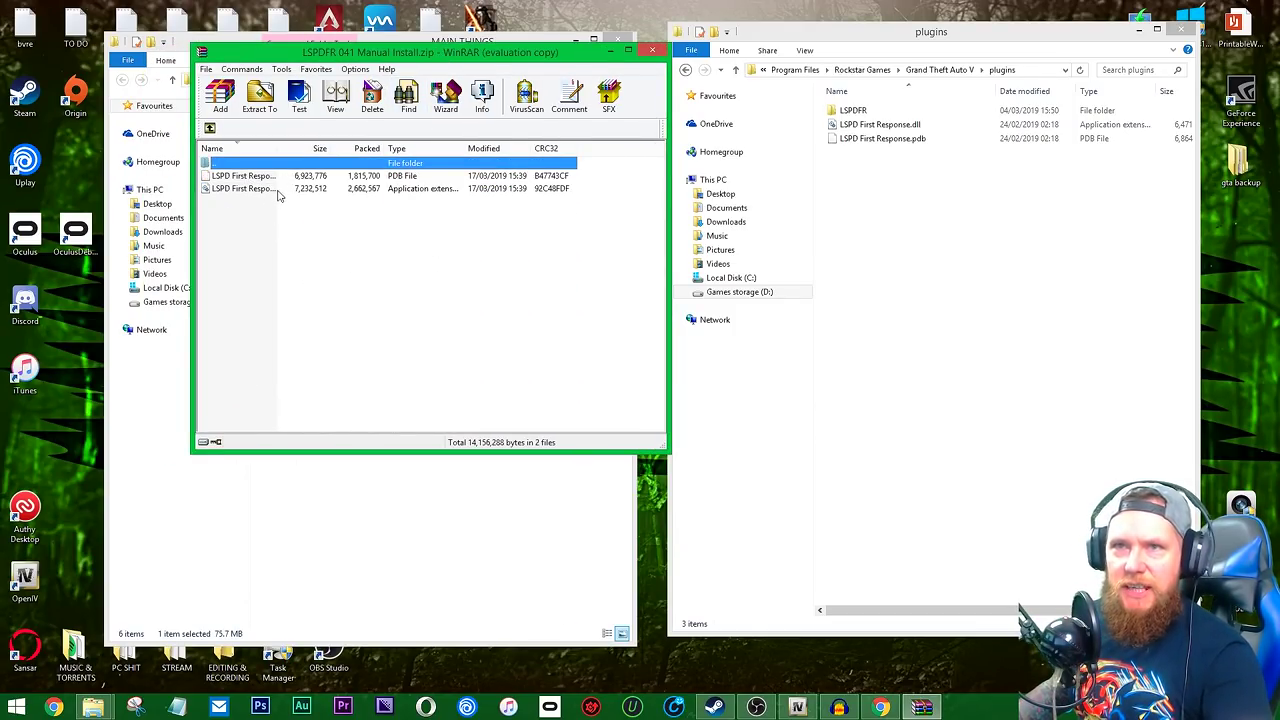
click(652, 50)
click(948, 262)
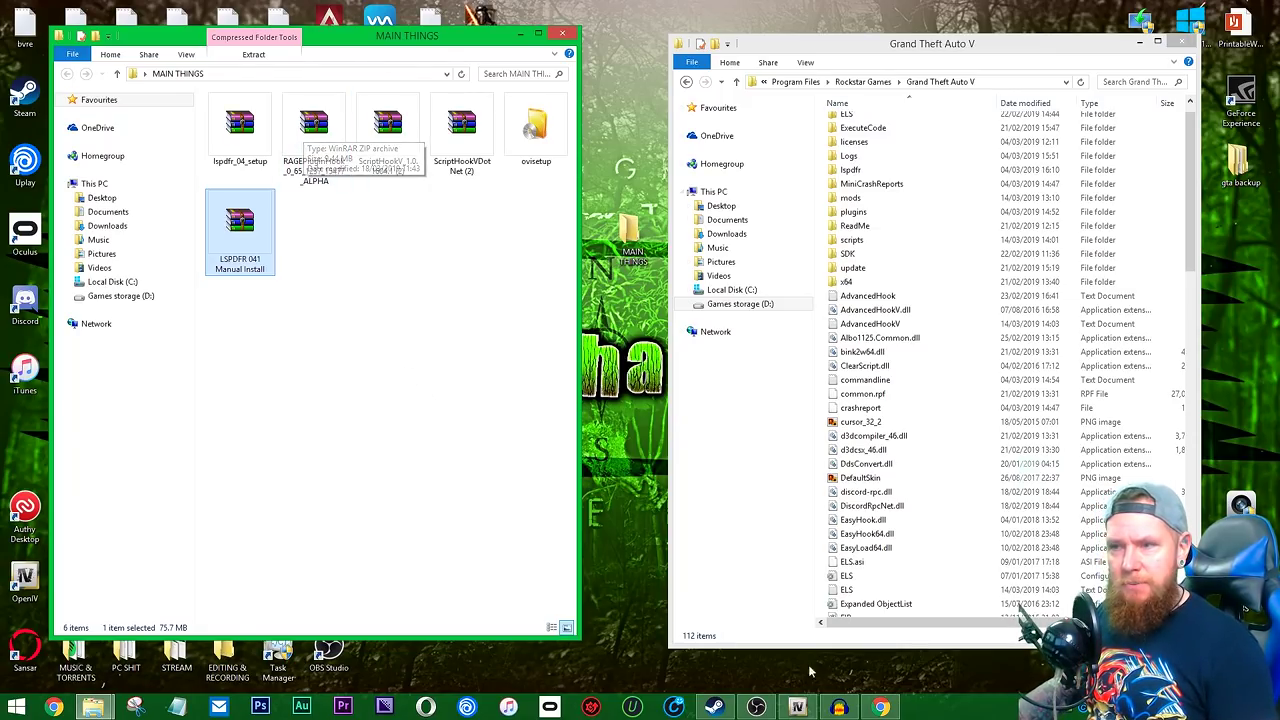
Switch to Chrome, search the web for RAGE Plugin Hook, and open the Downloads page of the official RAGE Plugin Hook website.
click(880, 707)
click(390, 38)
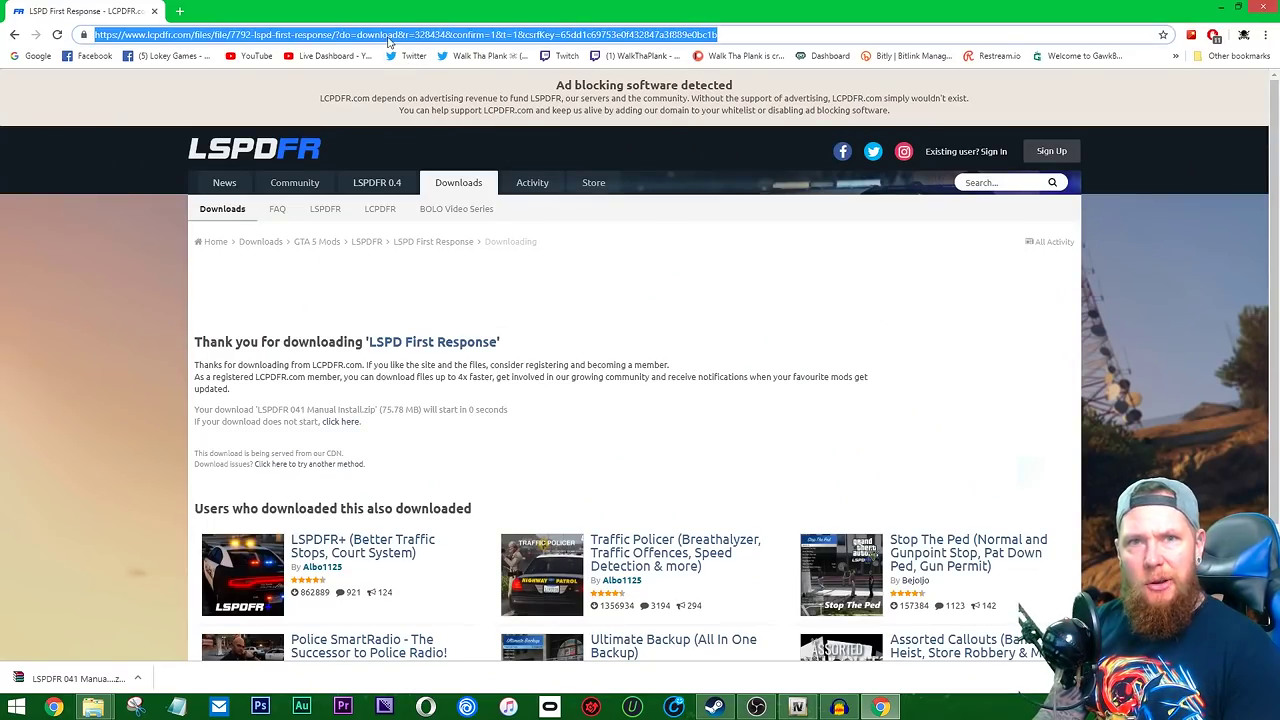
text(rage plu)
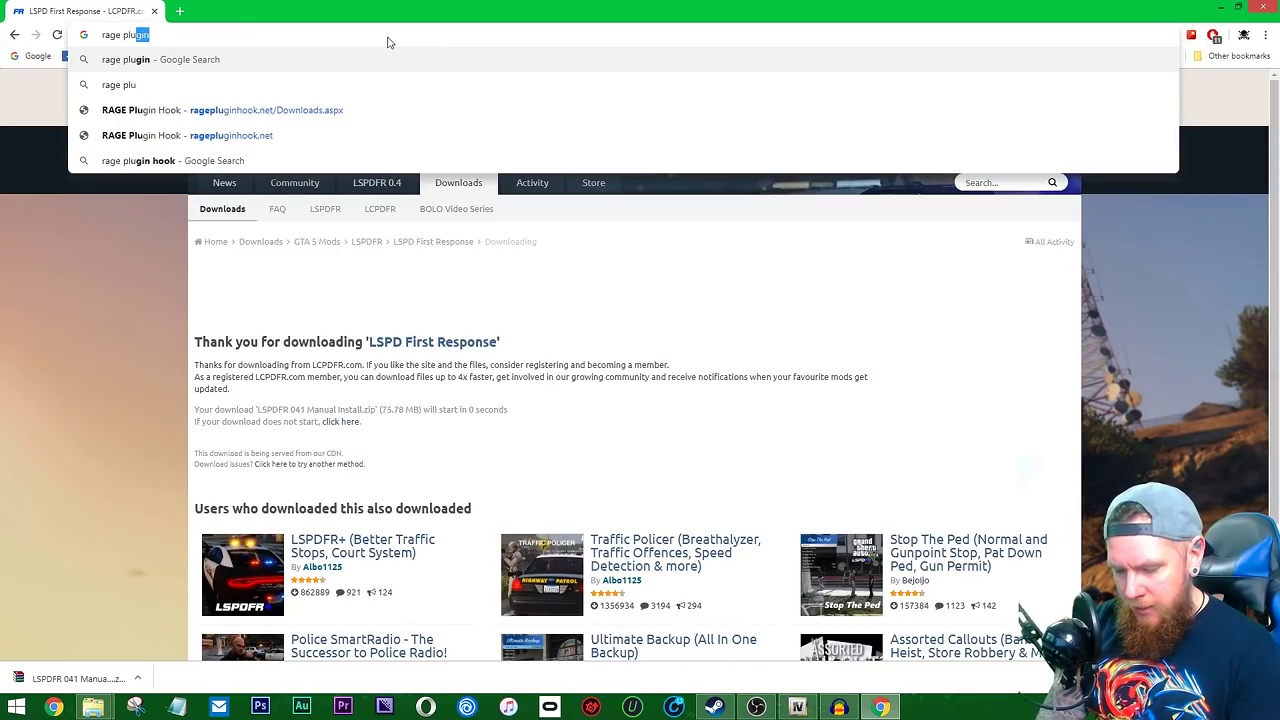
text(ygin hook)
key(Return)
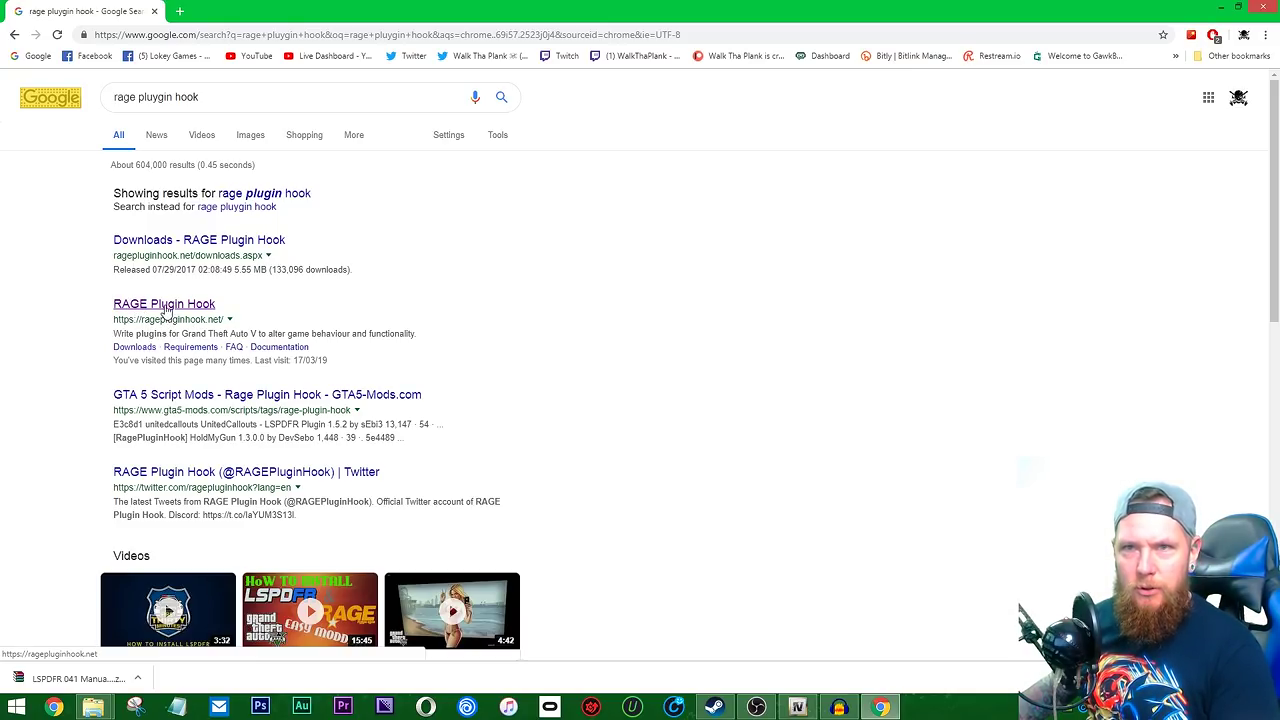
click(166, 306)
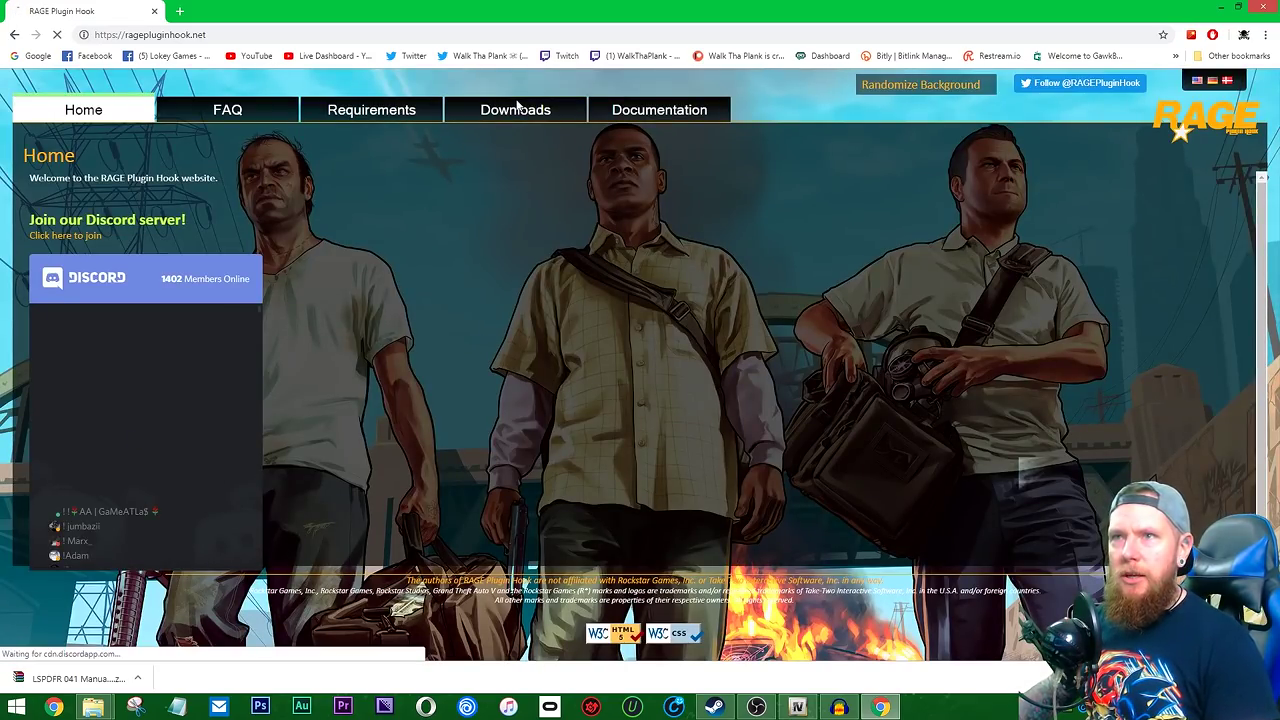
click(516, 108)
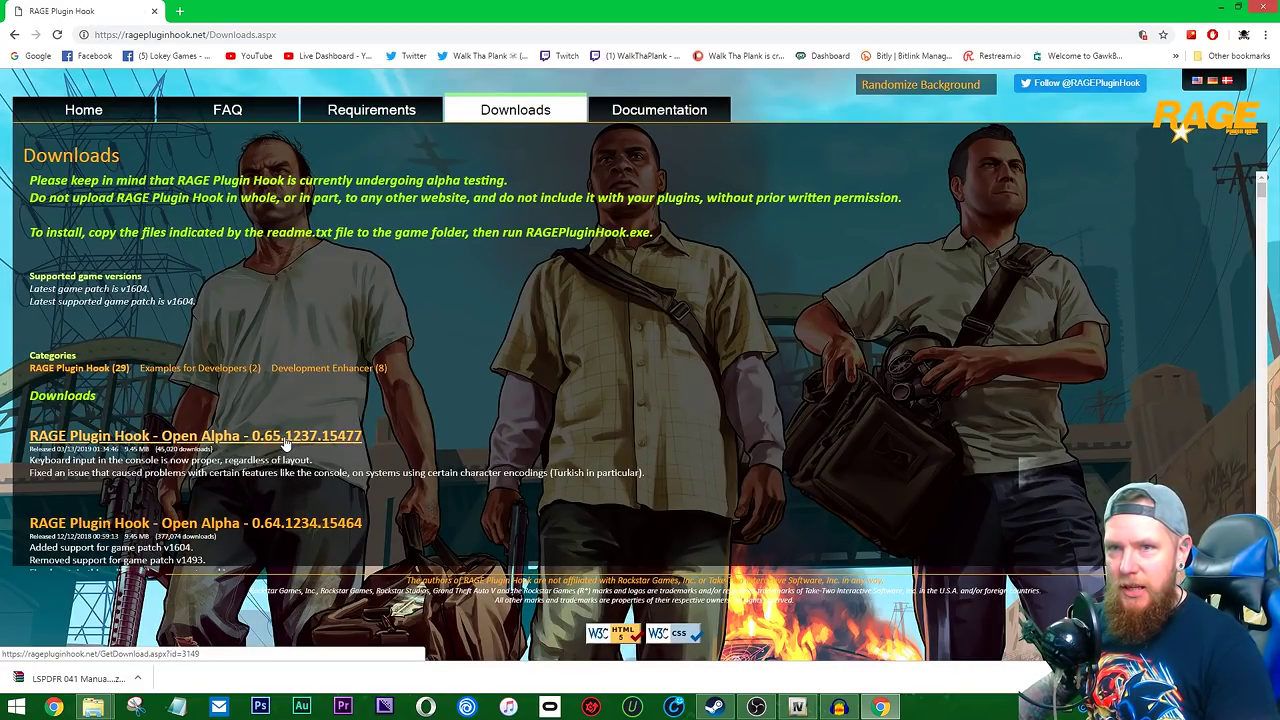
Start downloading RAGE Plugin Hook Open Alpha 0.65.1237.15477 and cancel the download.
click(363, 440)
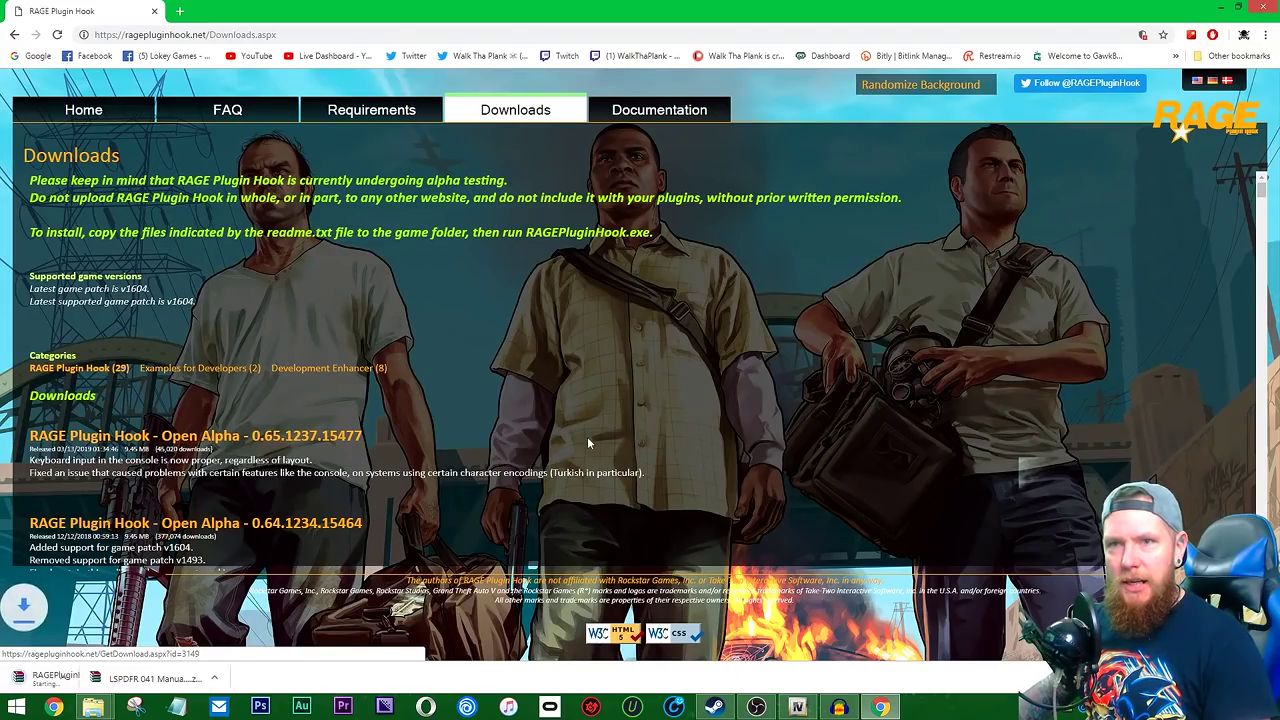
right_click(80, 678)
click(93, 668)
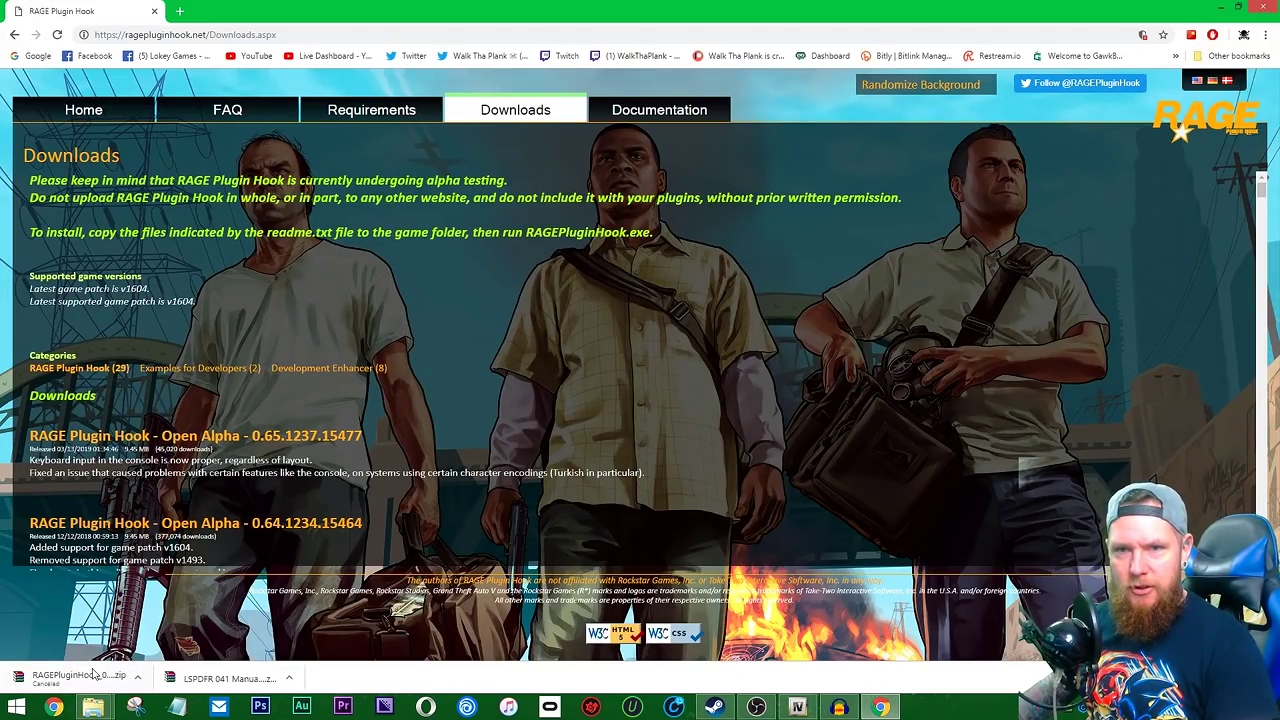
Open the RAGEPluginHook_0_65_1237_15477_ALPHA archive from the MAIN THINGS folder, select all its folders and files, and close the archive.
click(1215, 10)
double_click(366, 140)
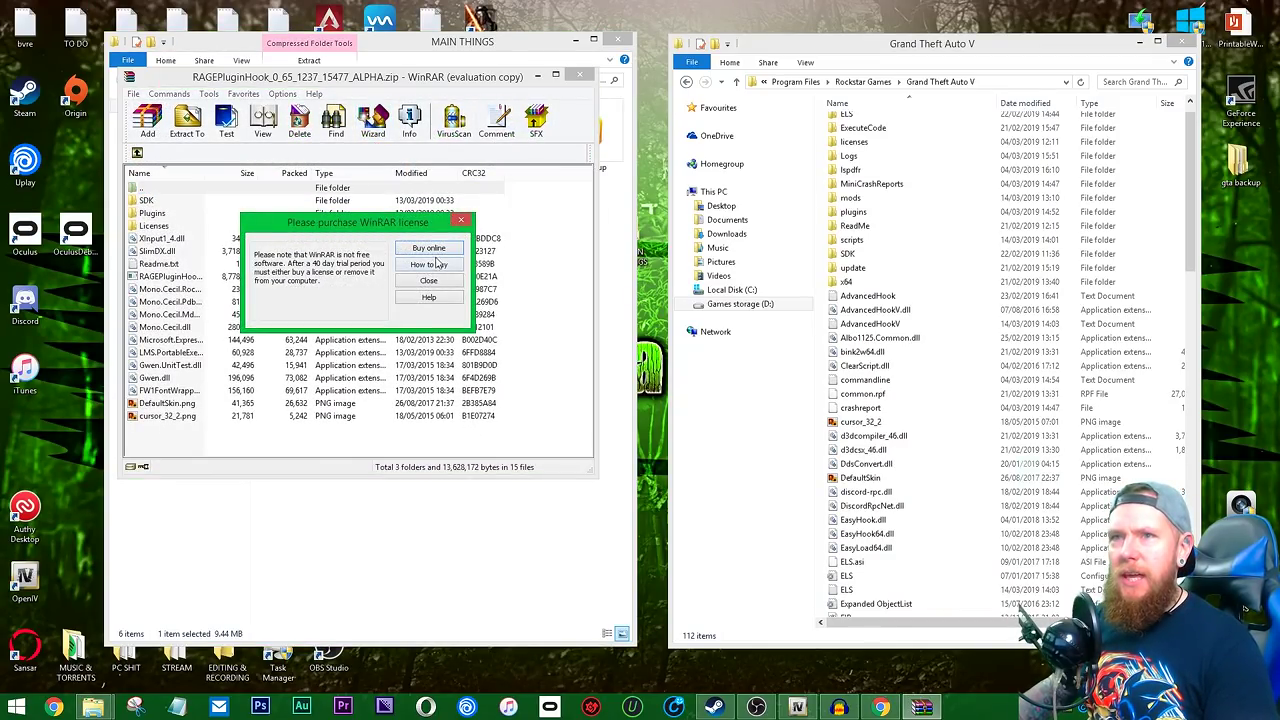
click(462, 221)
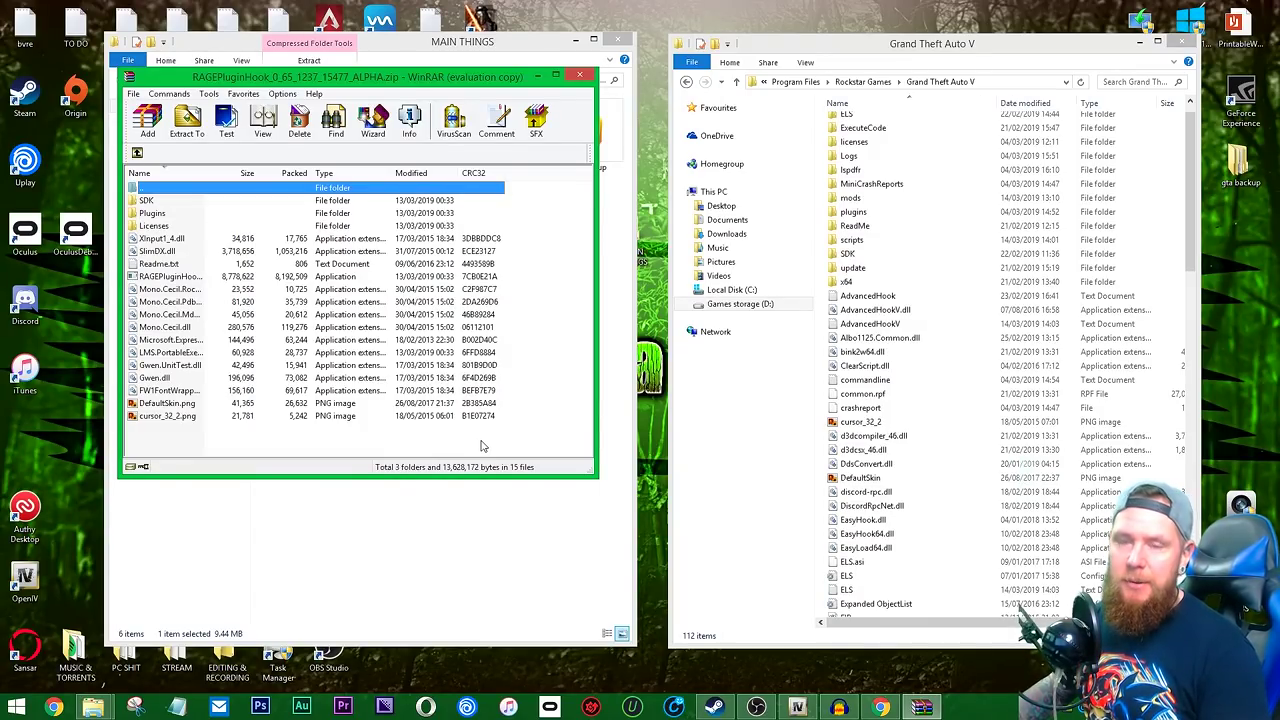
drag(481, 444, 270, 202)
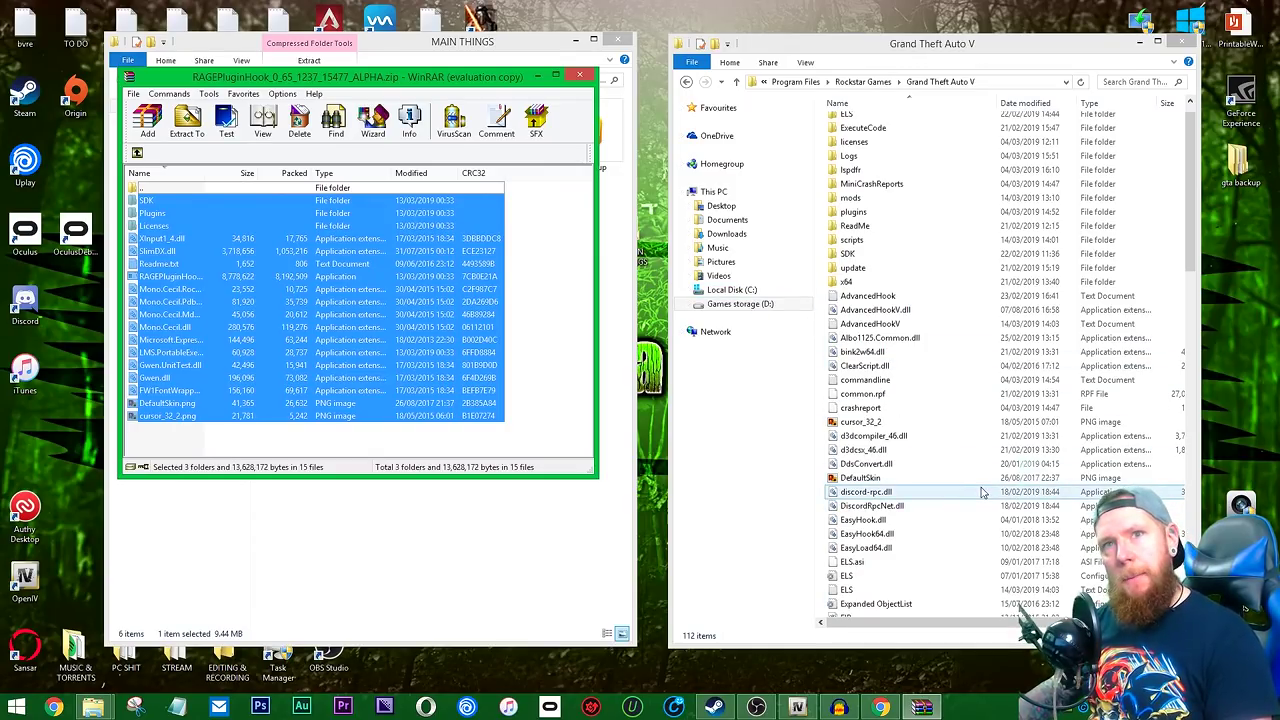
click(581, 76)
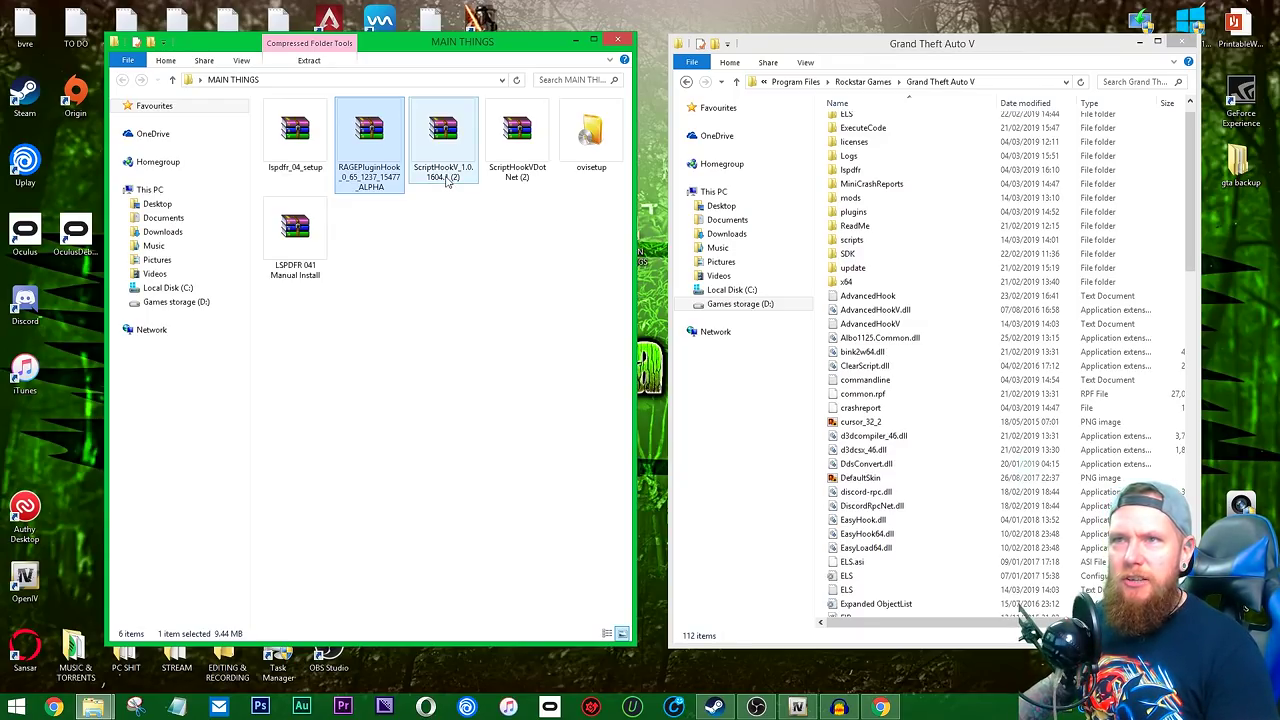
Search for scripthook v in Chrome, view the Script Hook V + Native Trainer page on GTA5-Mods, and close that page.
click(880, 707)
click(379, 36)
text(scripthook v)
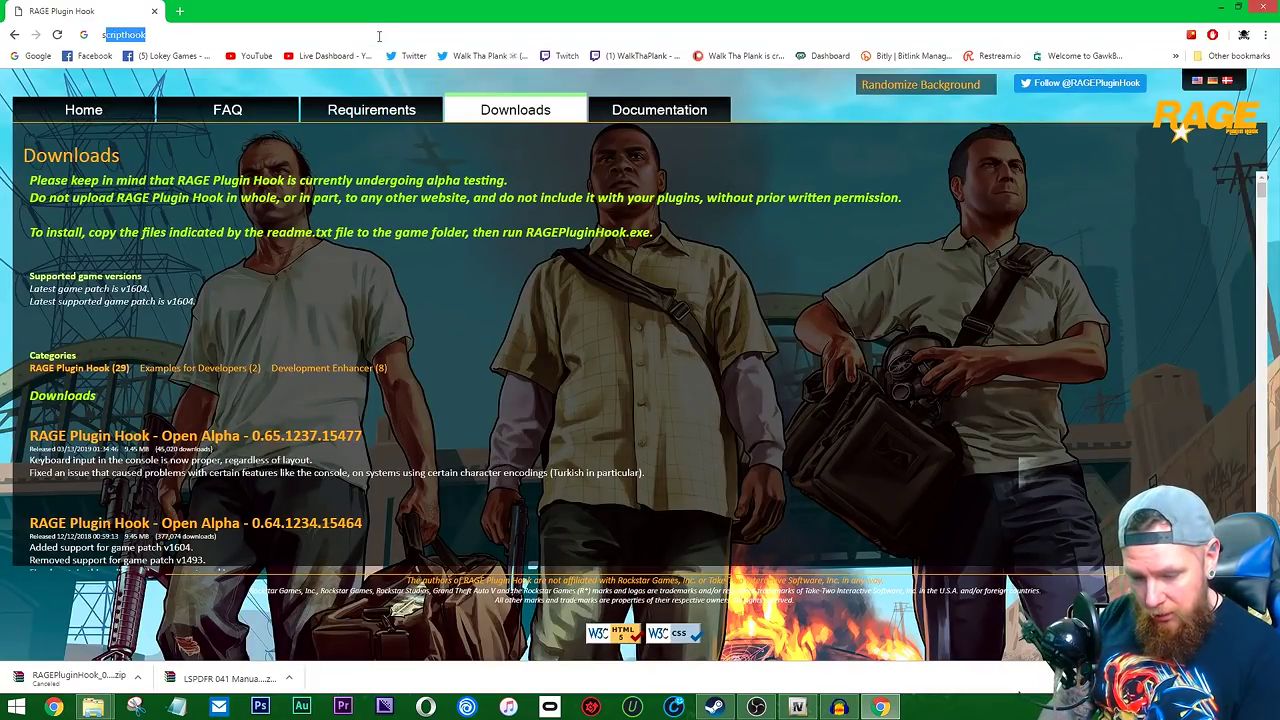
key(Return)
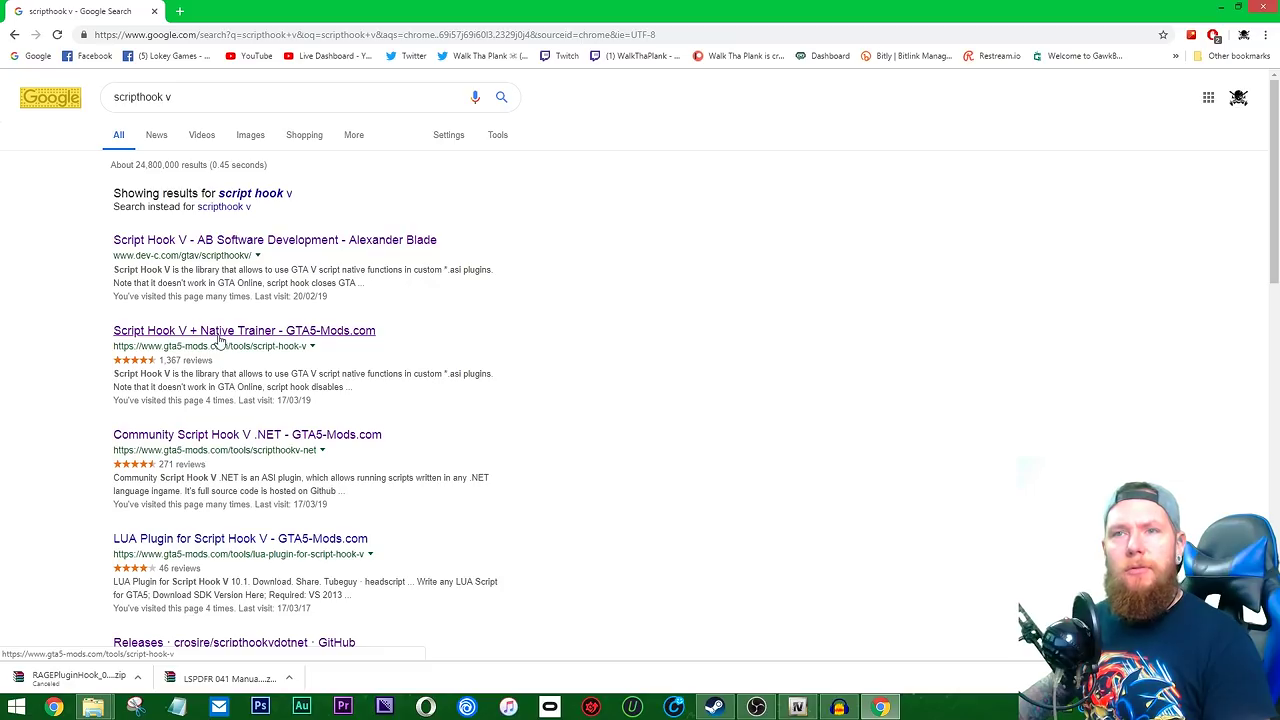
click(250, 340)
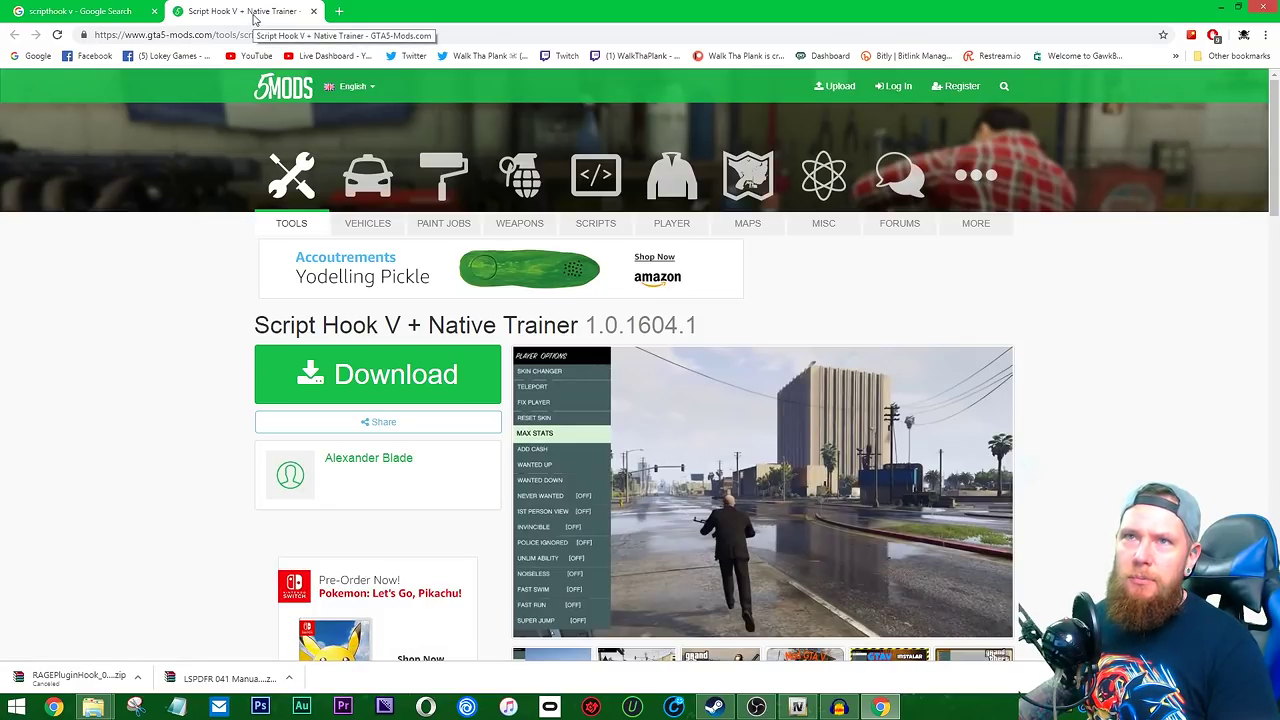
key(ctrl+shift+Tab)
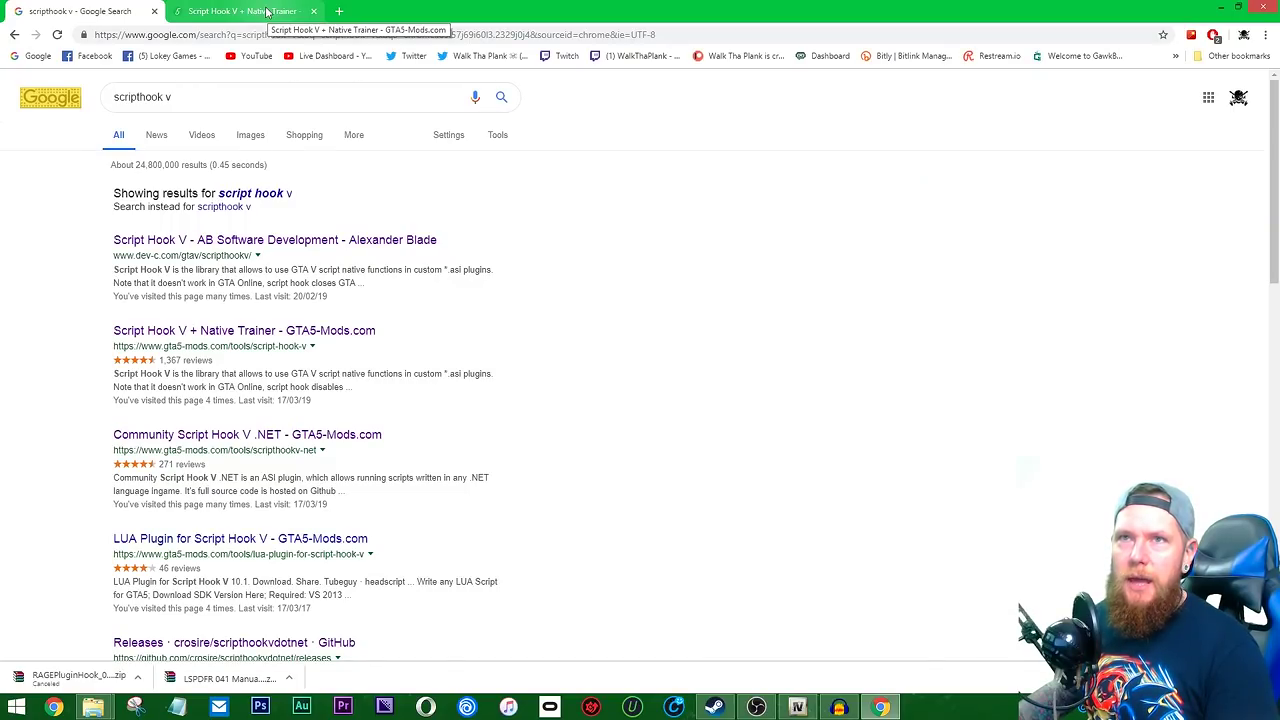
click(266, 11)
key(ctrl+w)
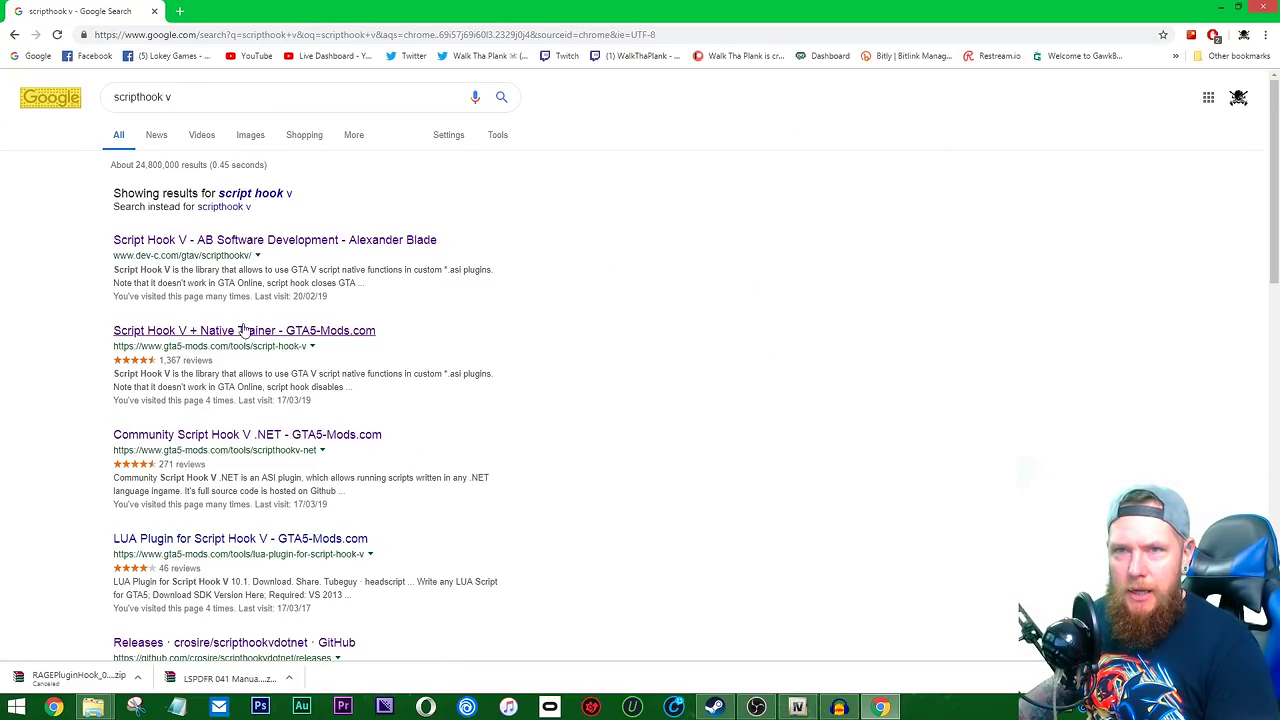
Download Community Script Hook V .NET 2.10.9 from its GTA5-Mods page and show the downloaded archive in its folder.
click(299, 444)
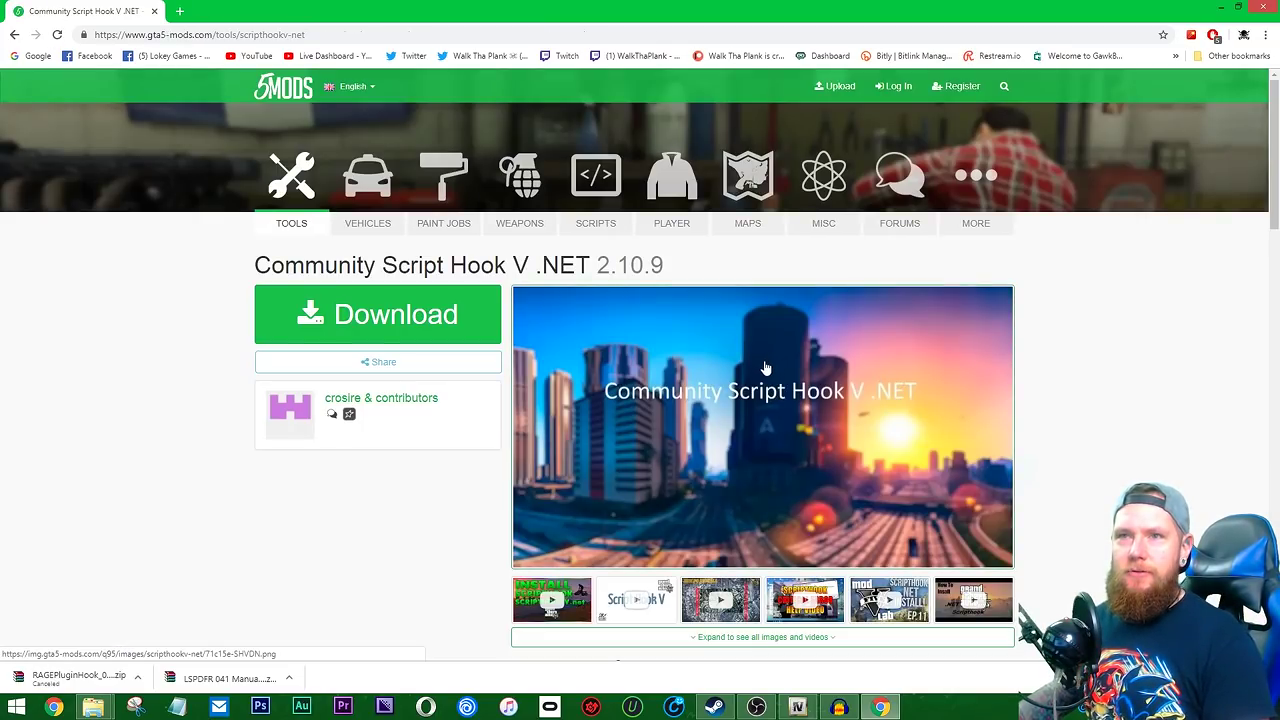
click(400, 377)
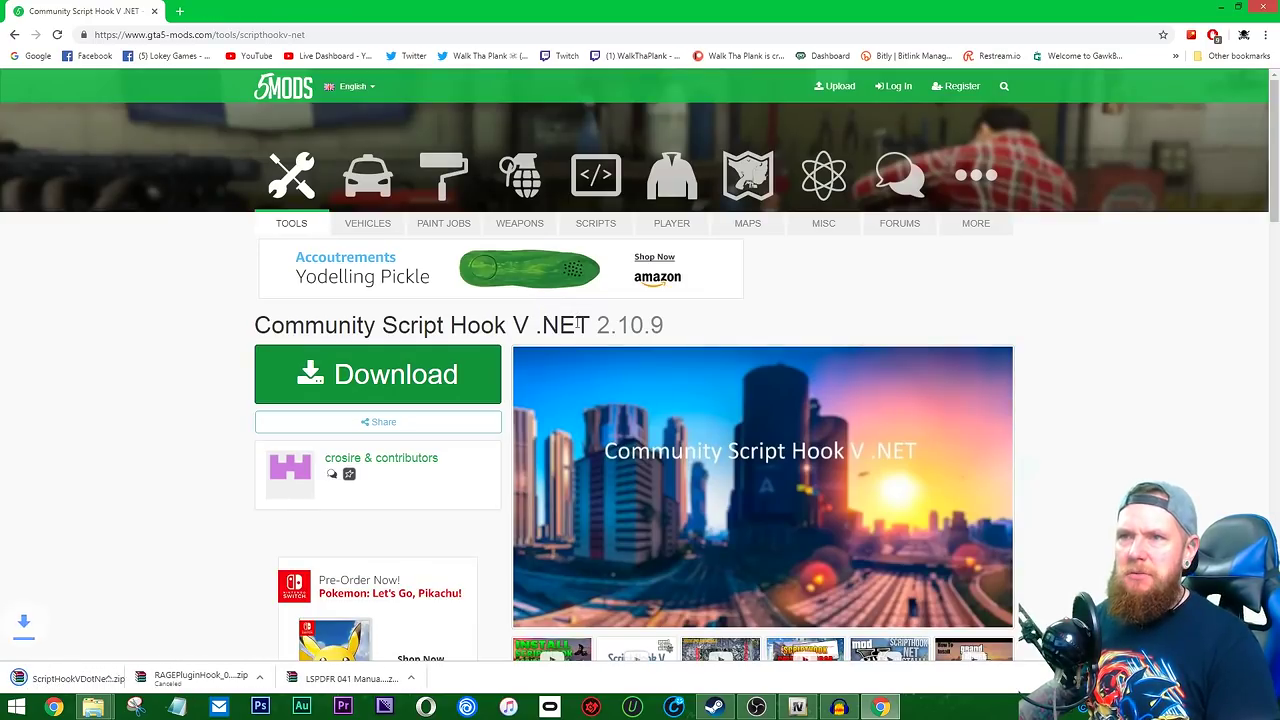
click(137, 678)
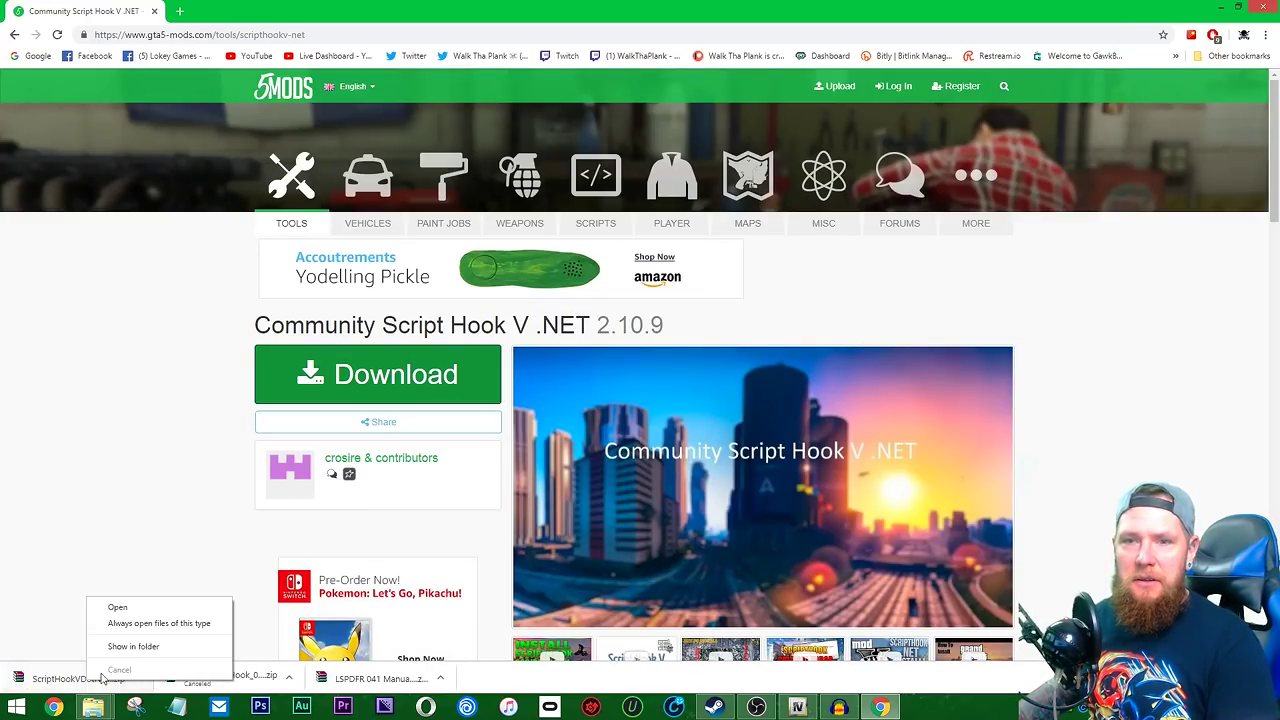
click(150, 646)
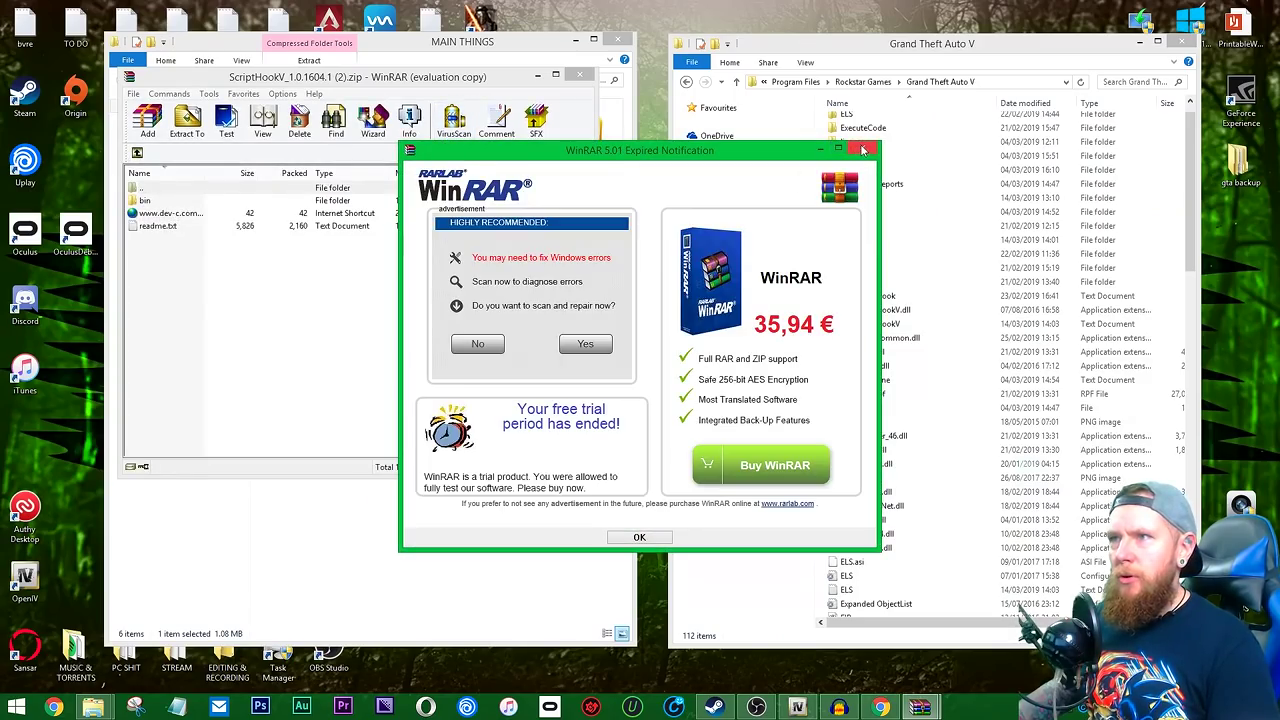
Select ScriptHookV.dll, NativeTrainer.asi and dinput8.dll in the bin folder of the ScriptHookV_1.0.1604.1 (2) archive, and close the archive.
click(863, 150)
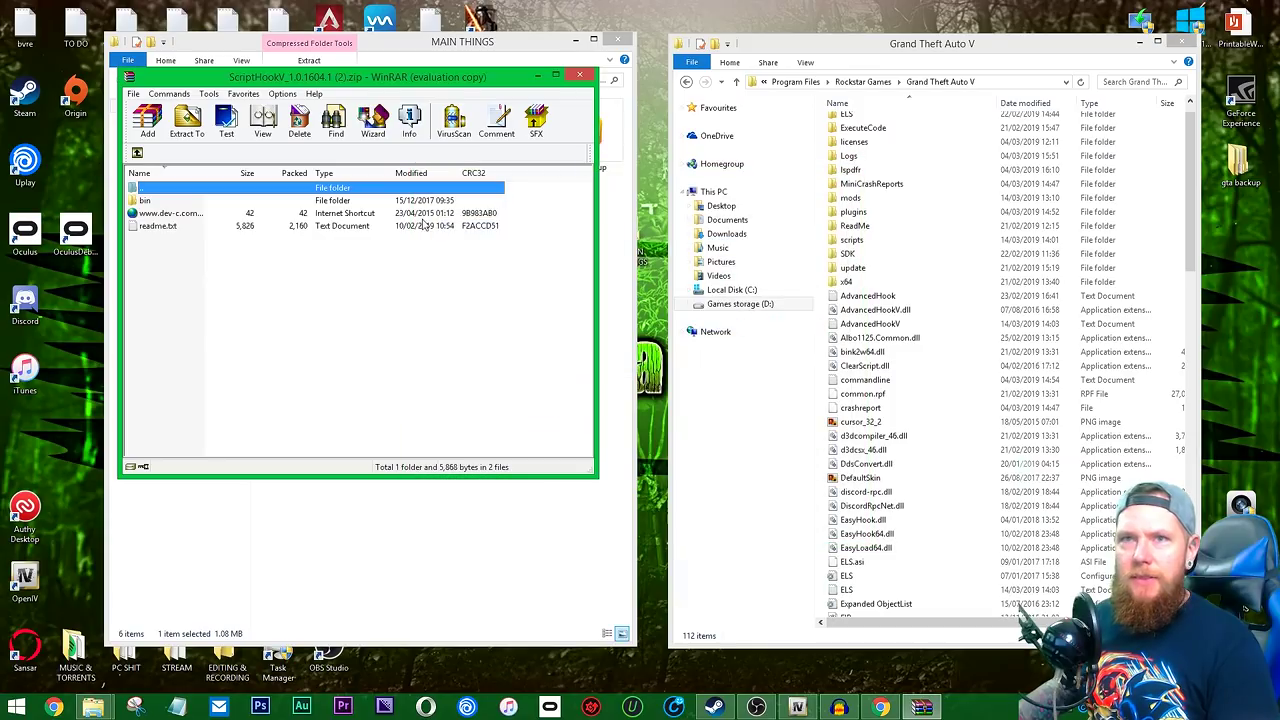
double_click(166, 202)
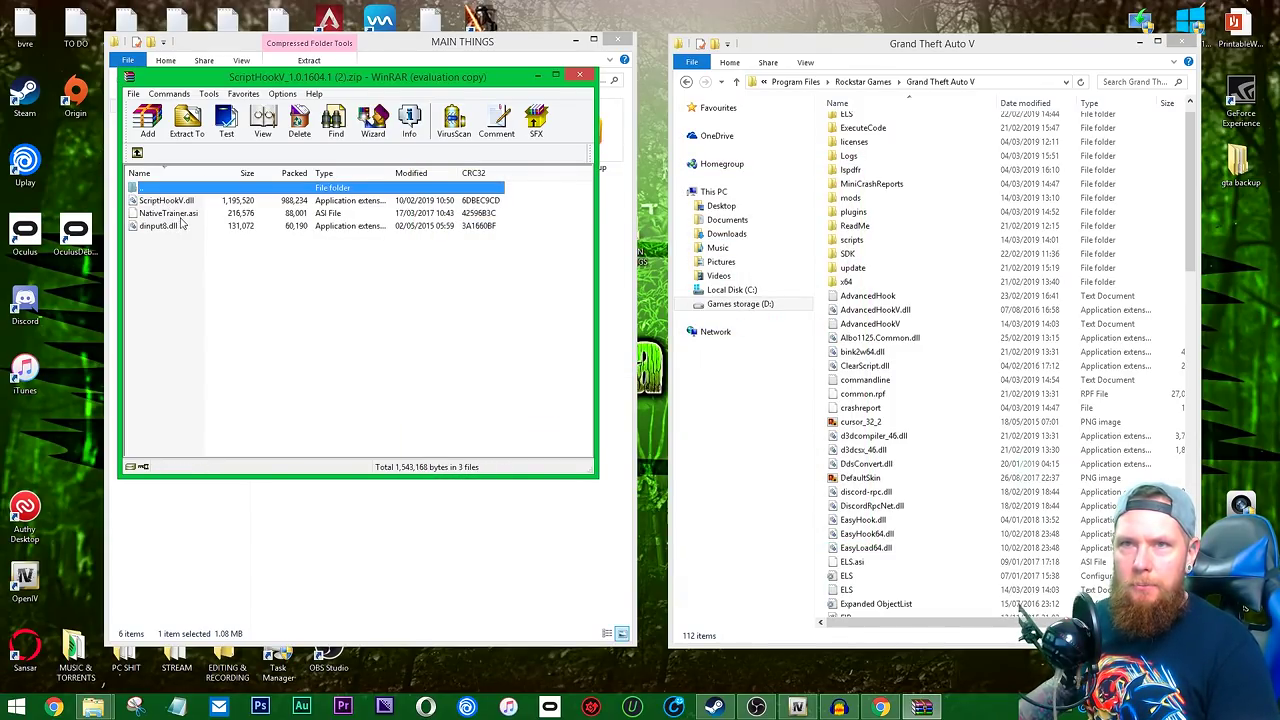
drag(215, 263, 208, 210)
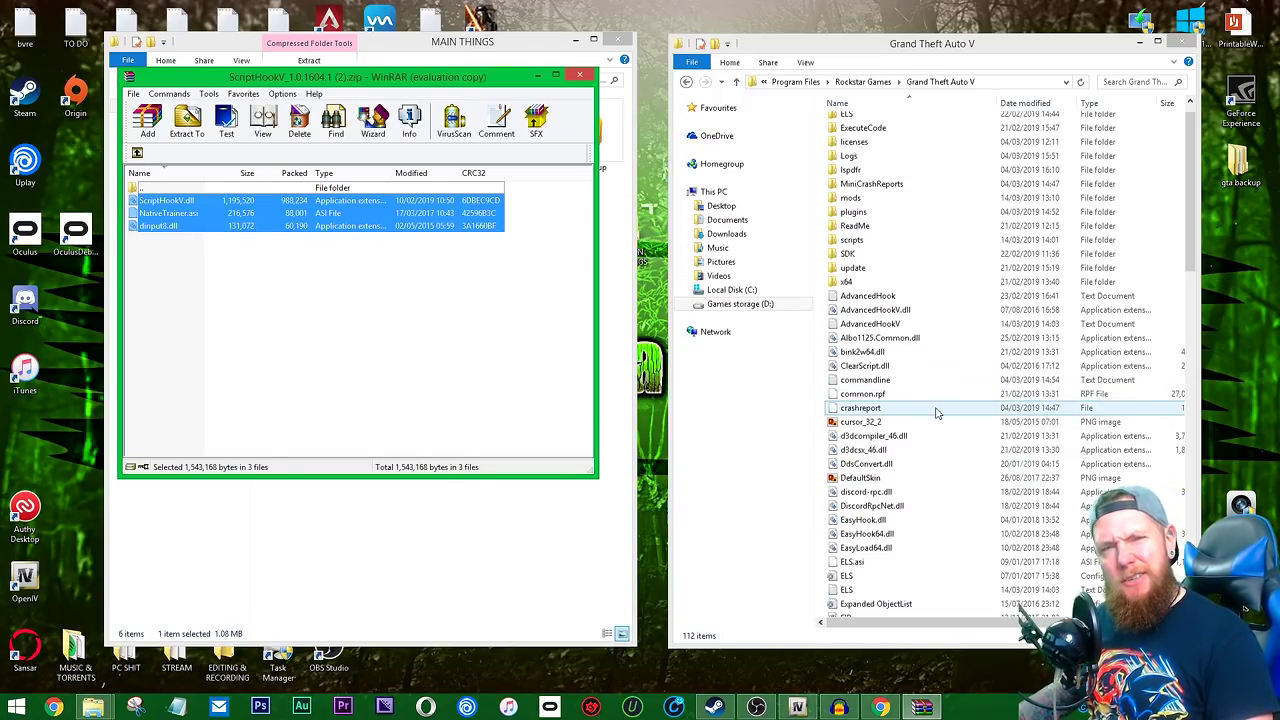
click(581, 77)
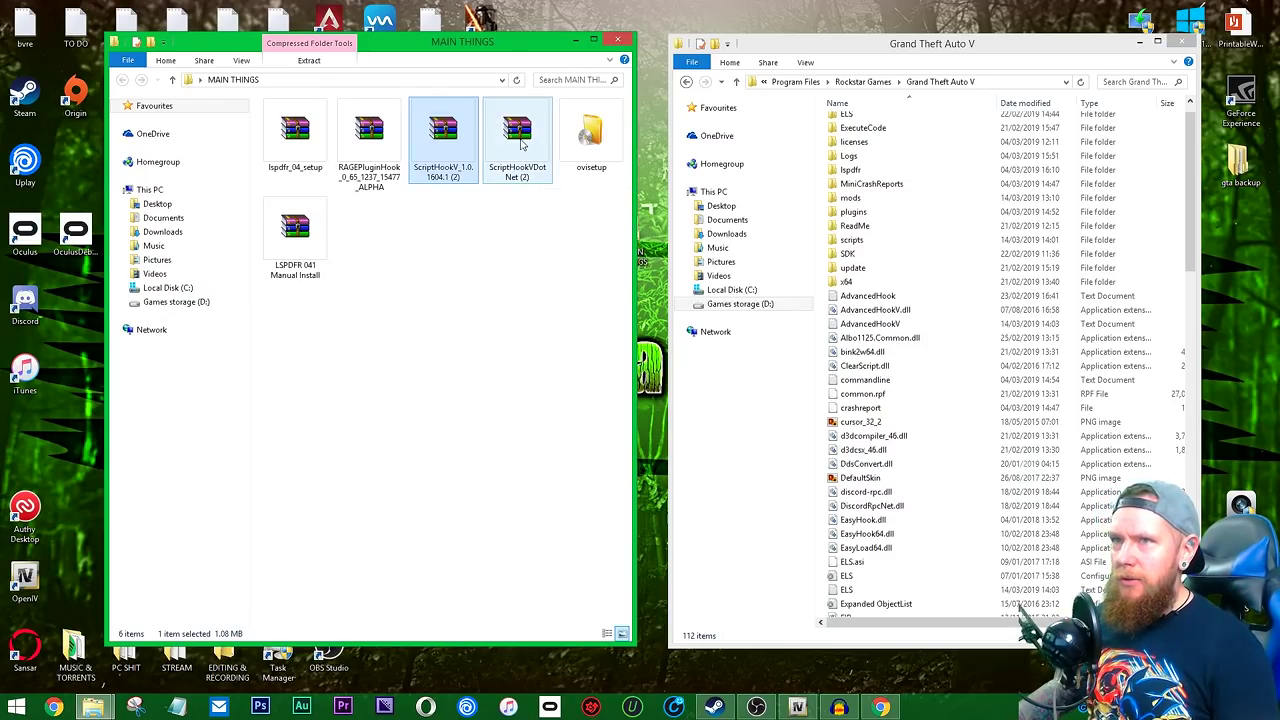
Open the ScriptHookVDotNet (2) archive, select its three ScriptHookVDotNet files without the readme and license, and close the archive.
double_click(520, 145)
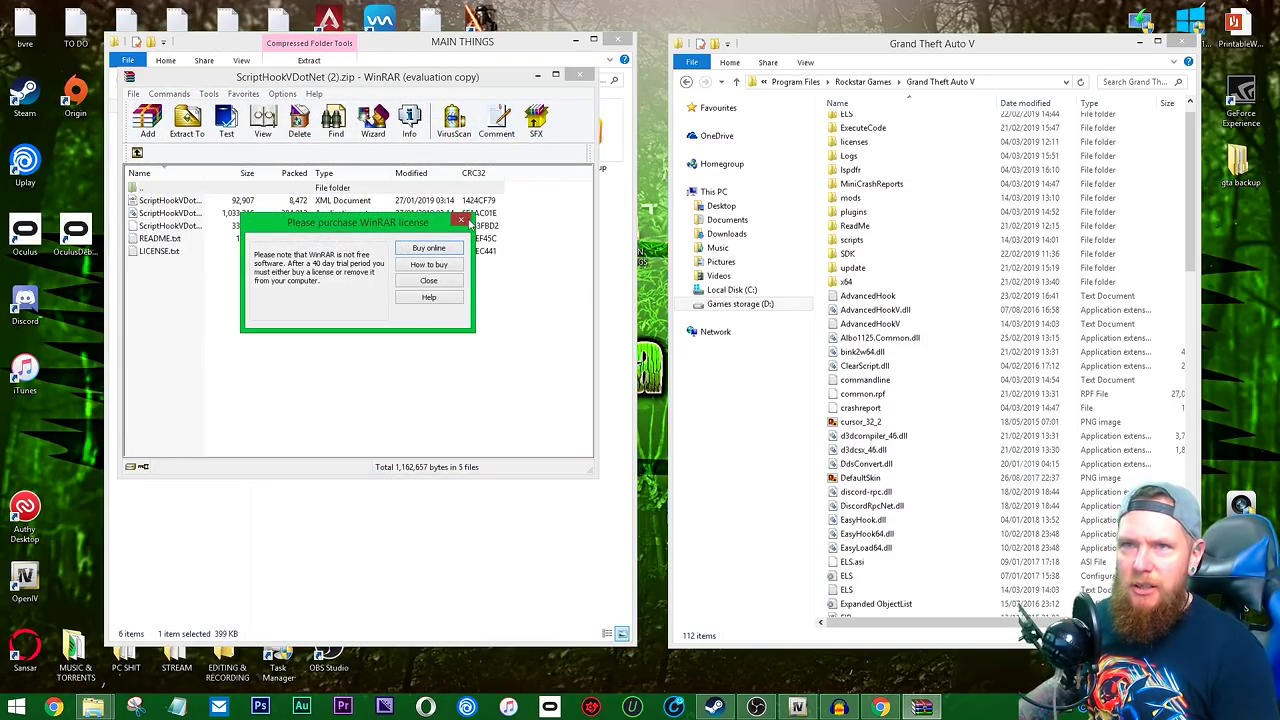
click(469, 221)
drag(528, 229, 358, 210)
ctrl+click(200, 204)
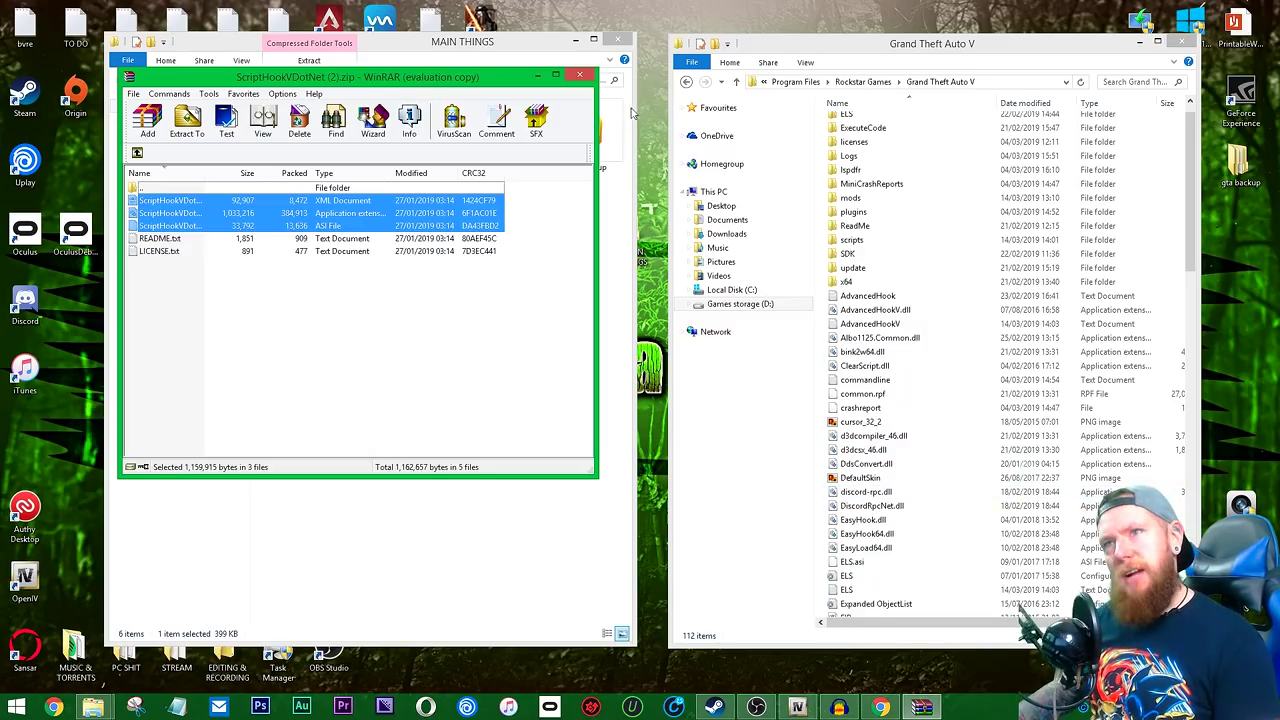
click(582, 76)
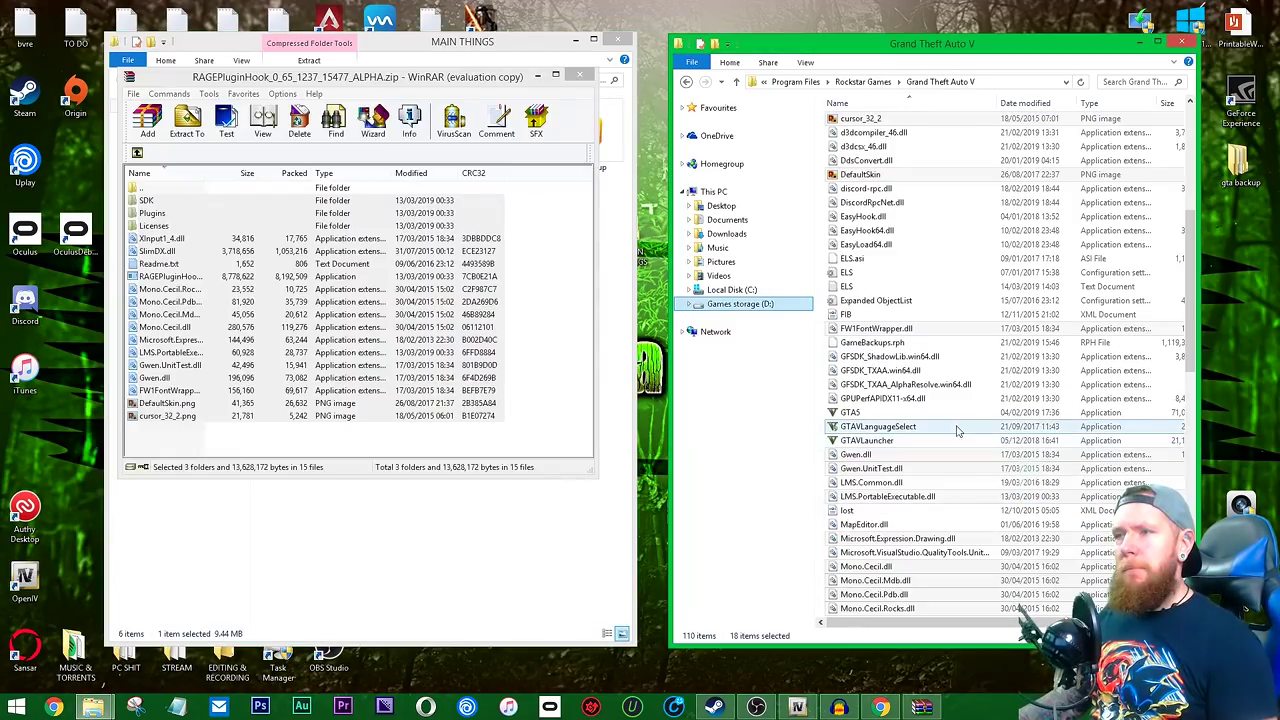
Run RAGEPluginHook from the Grand Theft Auto V folder despite the SmartScreen block, and let it unblock the listed files.
scroll(957, 408, down, 5)
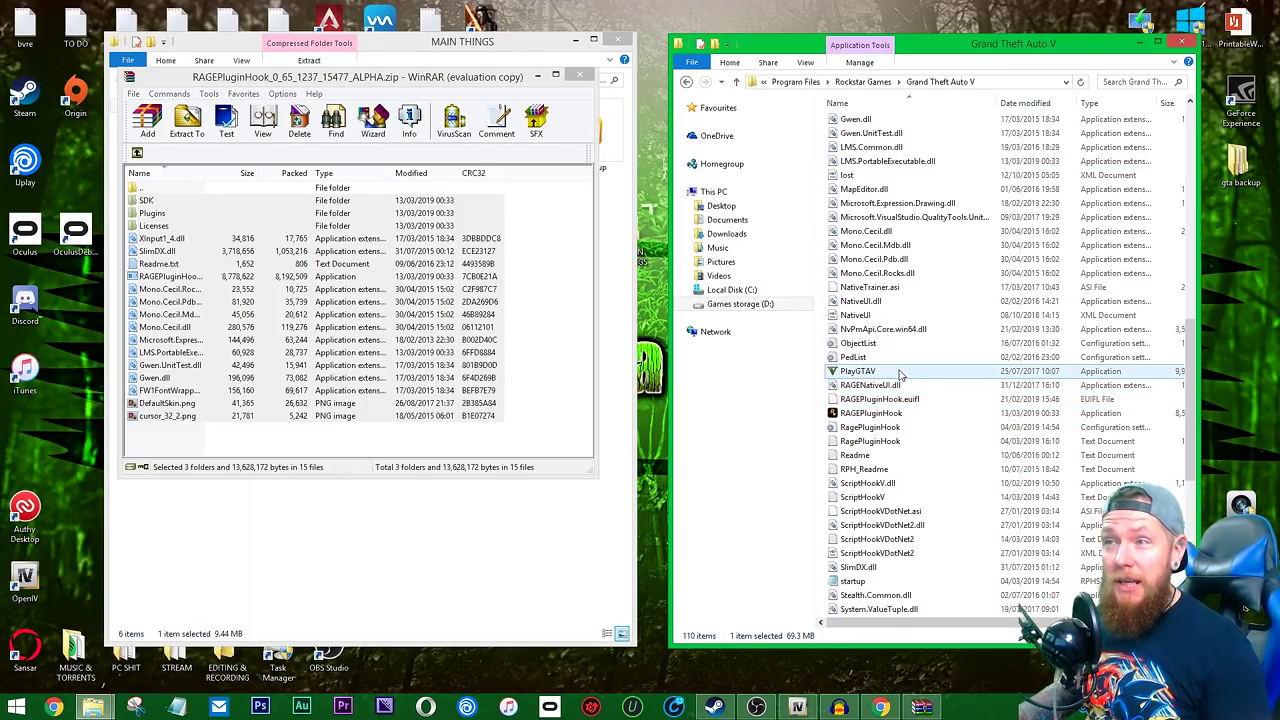
click(928, 420)
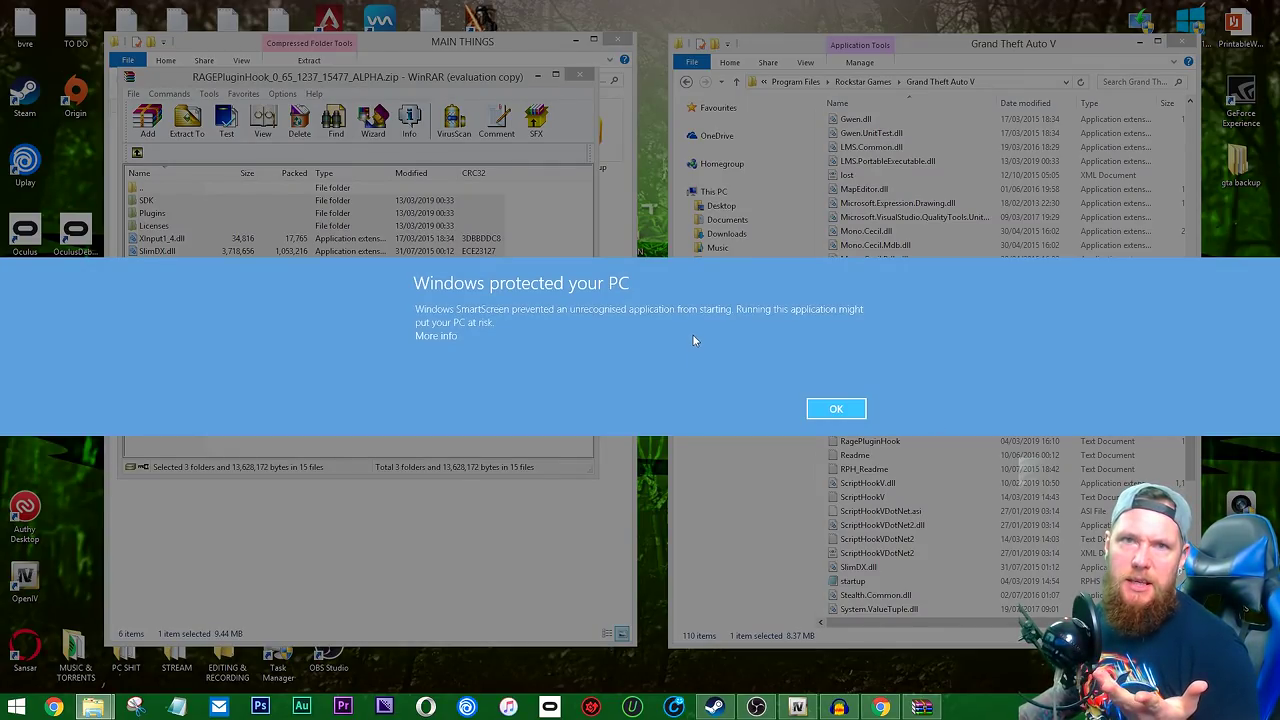
click(436, 337)
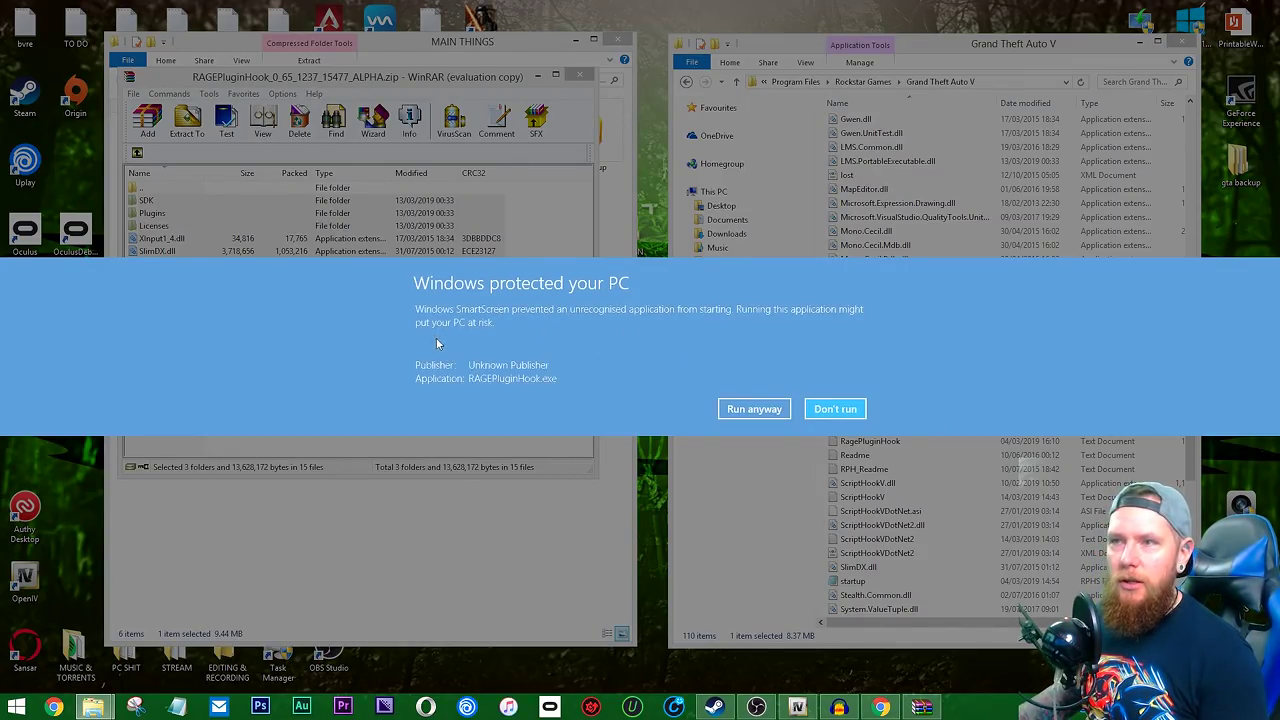
click(744, 411)
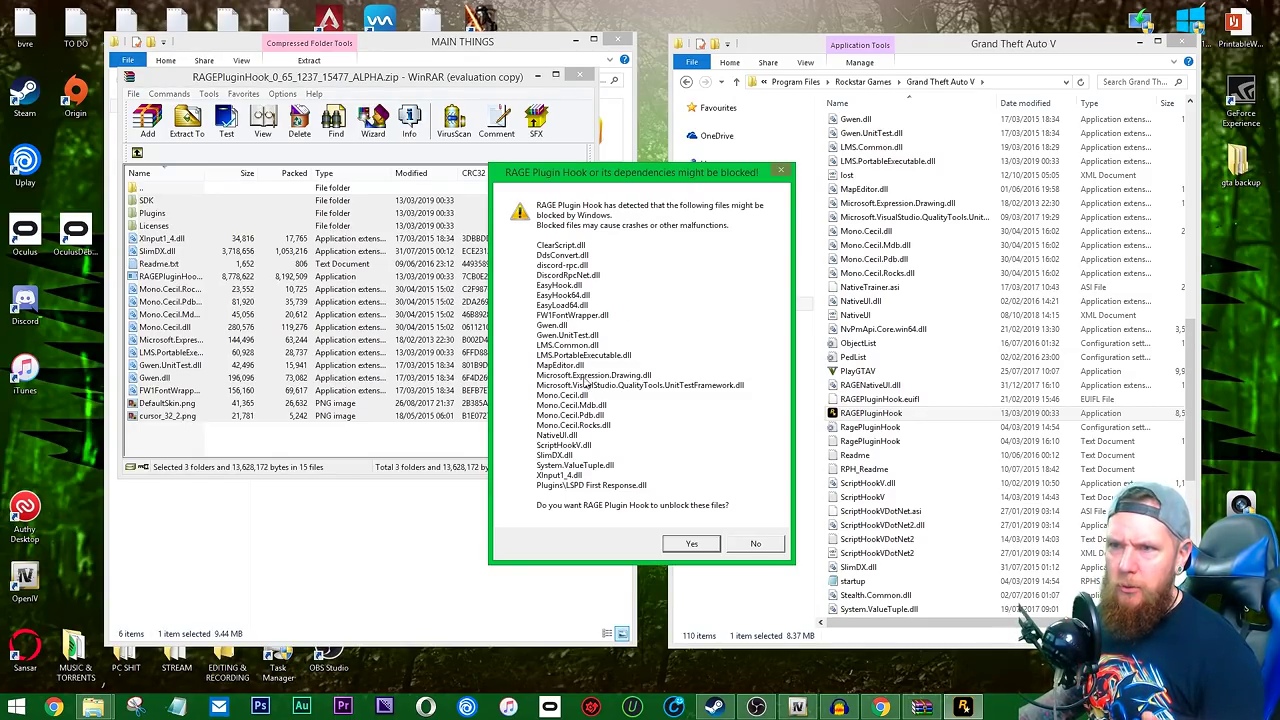
click(688, 542)
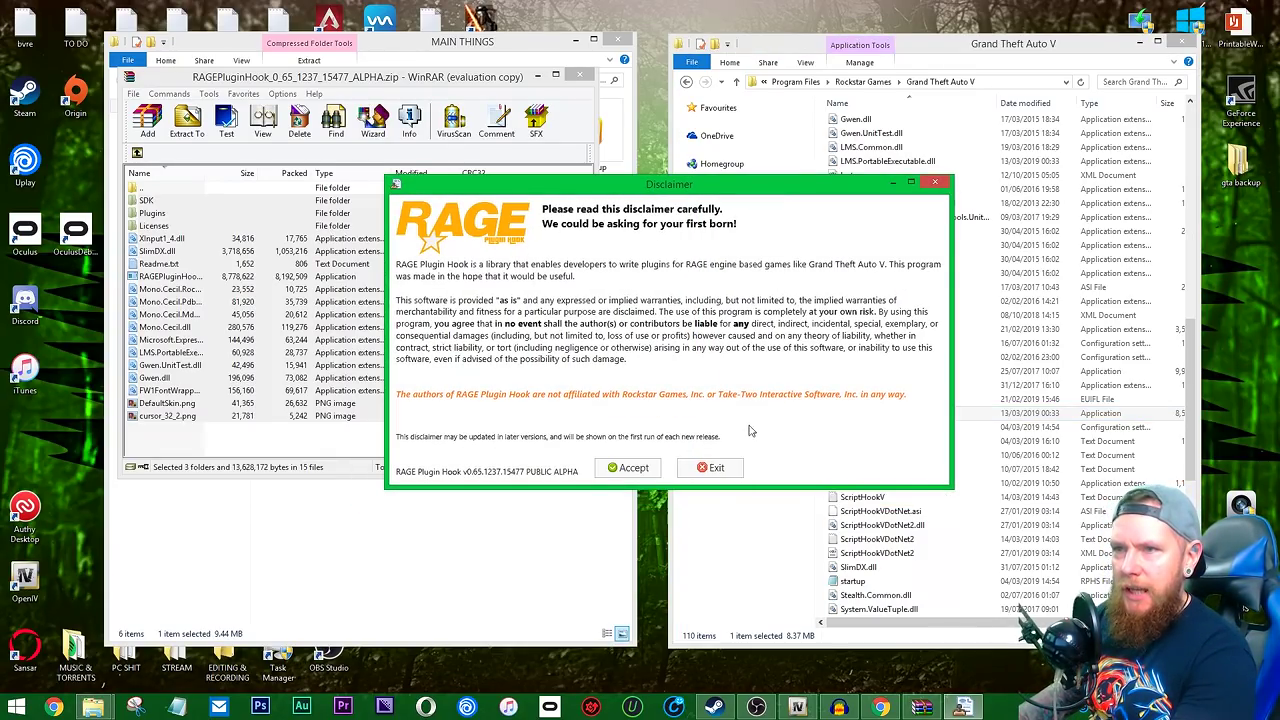
Accept the RAGE Plugin Hook disclaimer, save its settings, and launch Grand Theft Auto V.
click(622, 474)
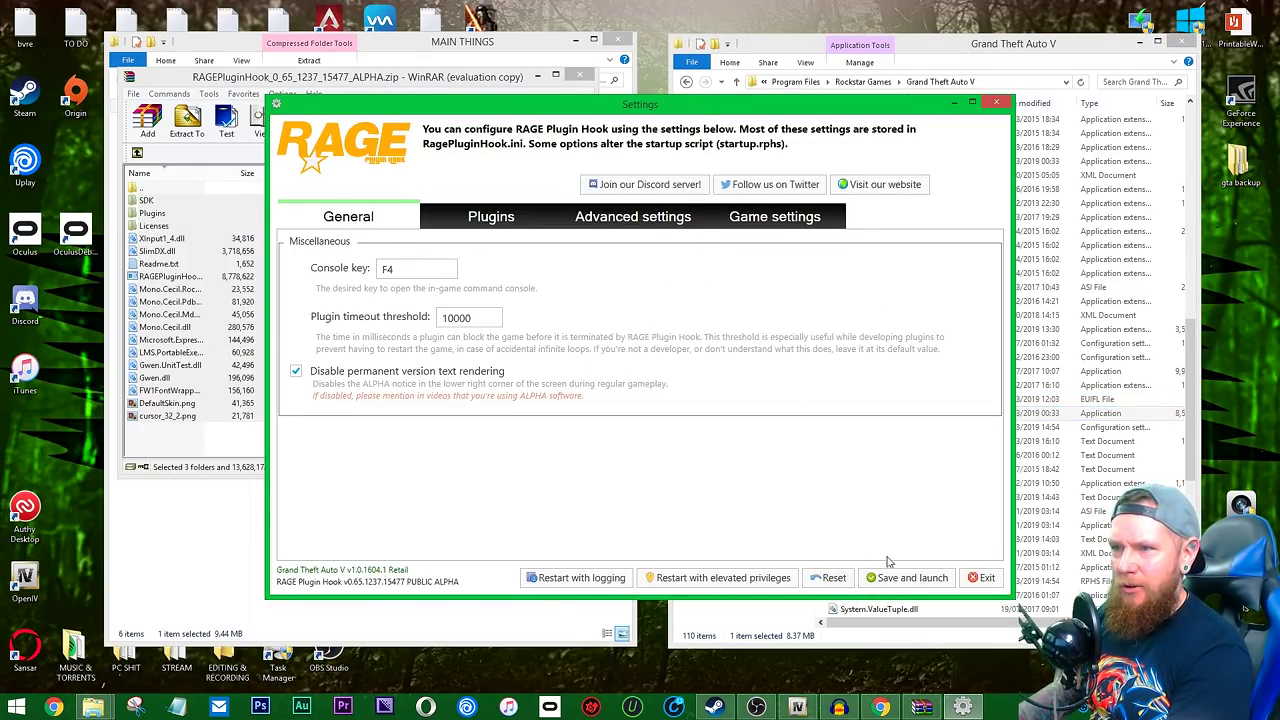
click(906, 577)
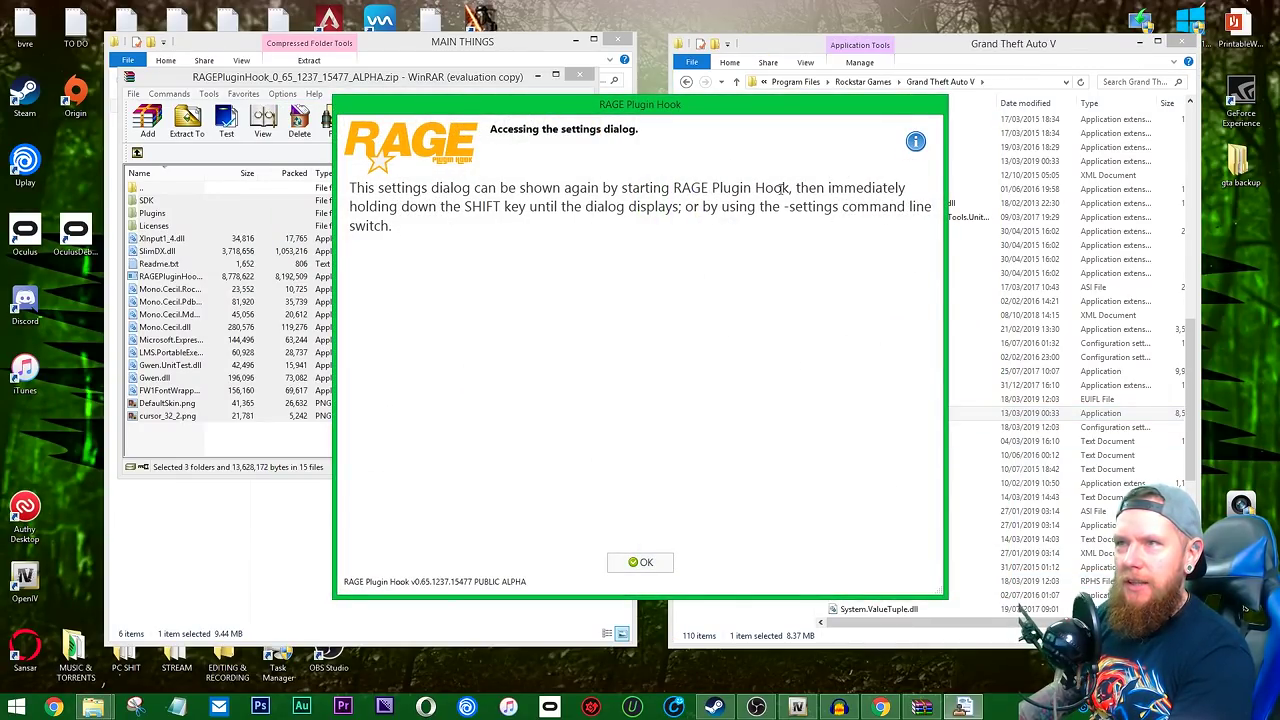
click(640, 562)
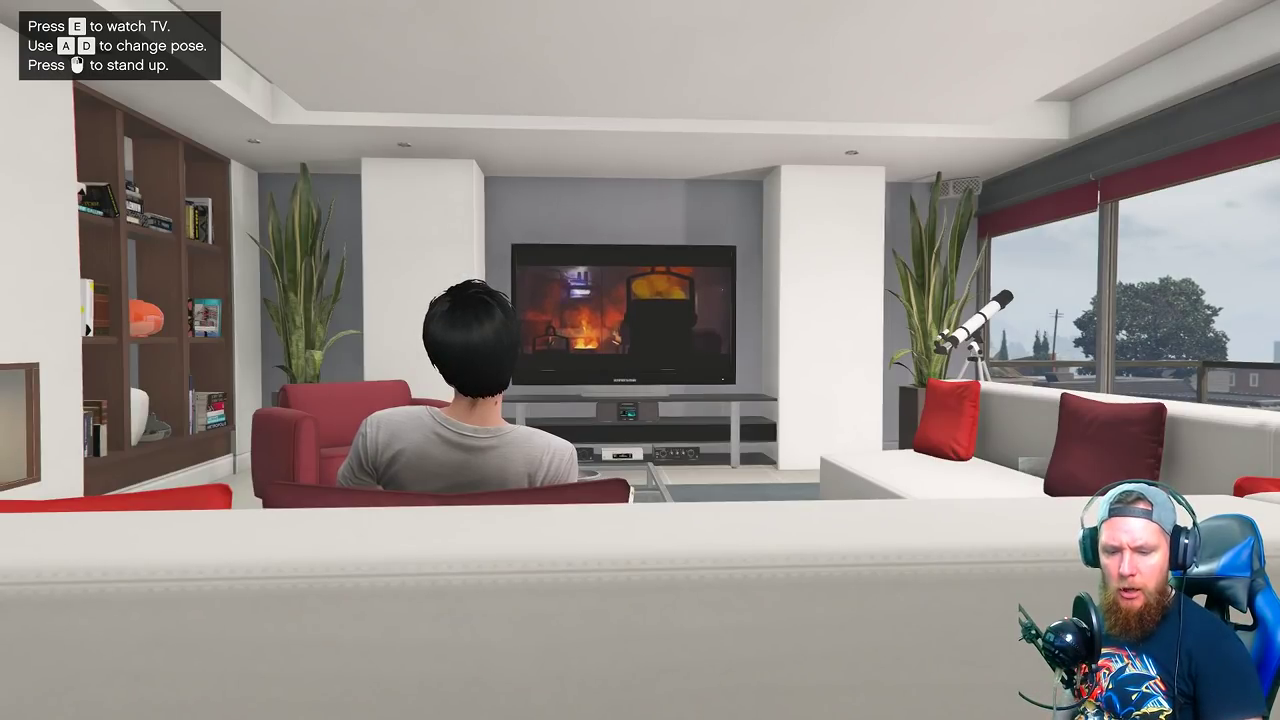
Get the character up from the sofa, walk to the apartment's front door, and exit to the street.
right_click(640, 360)
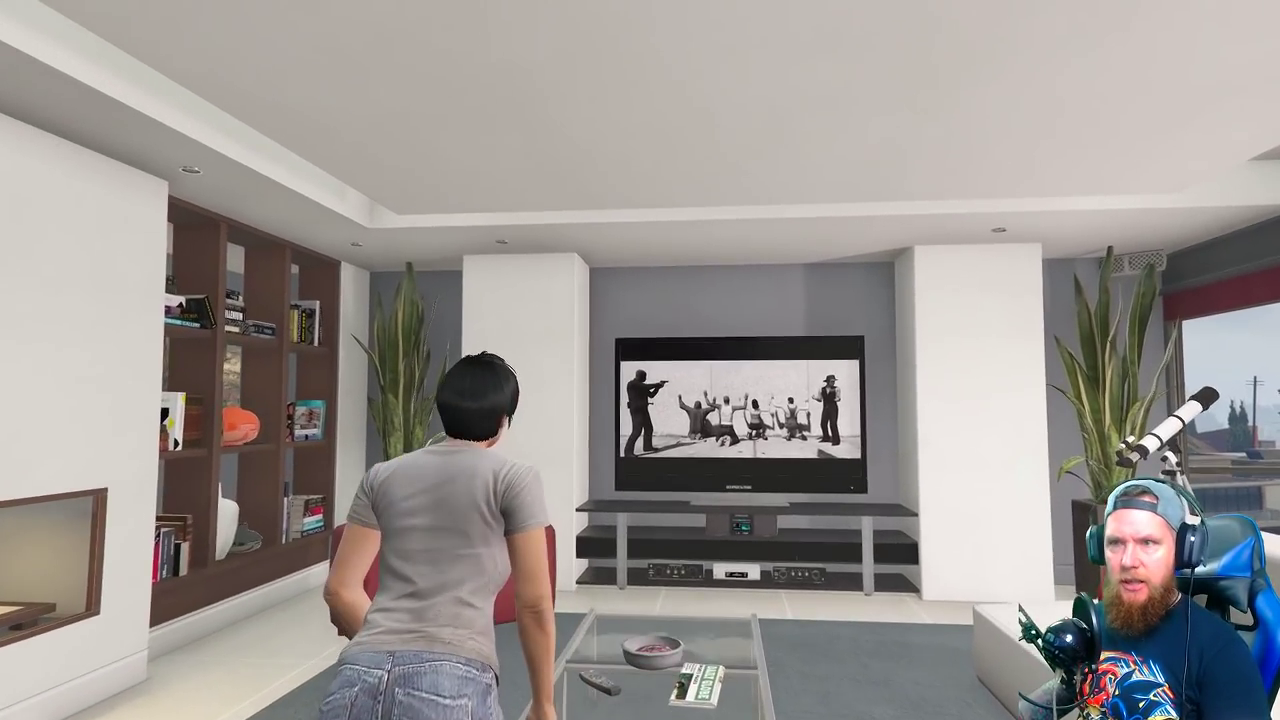
key(a)
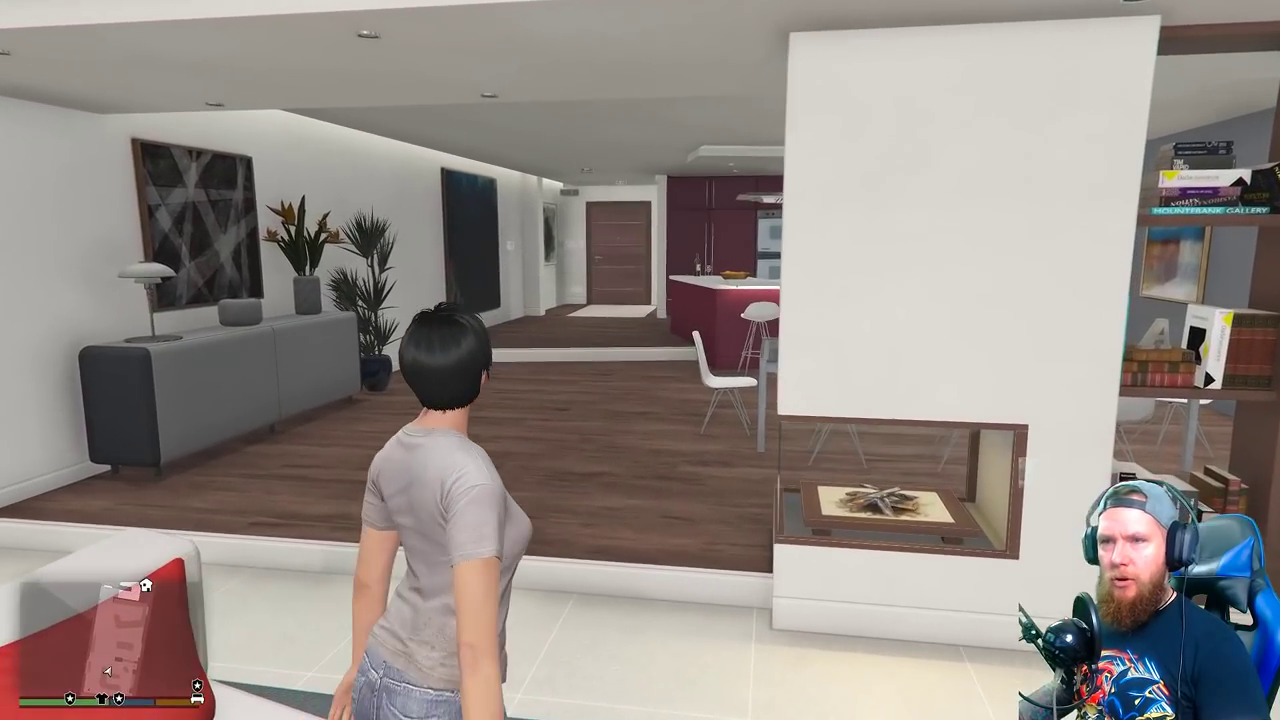
key(w)
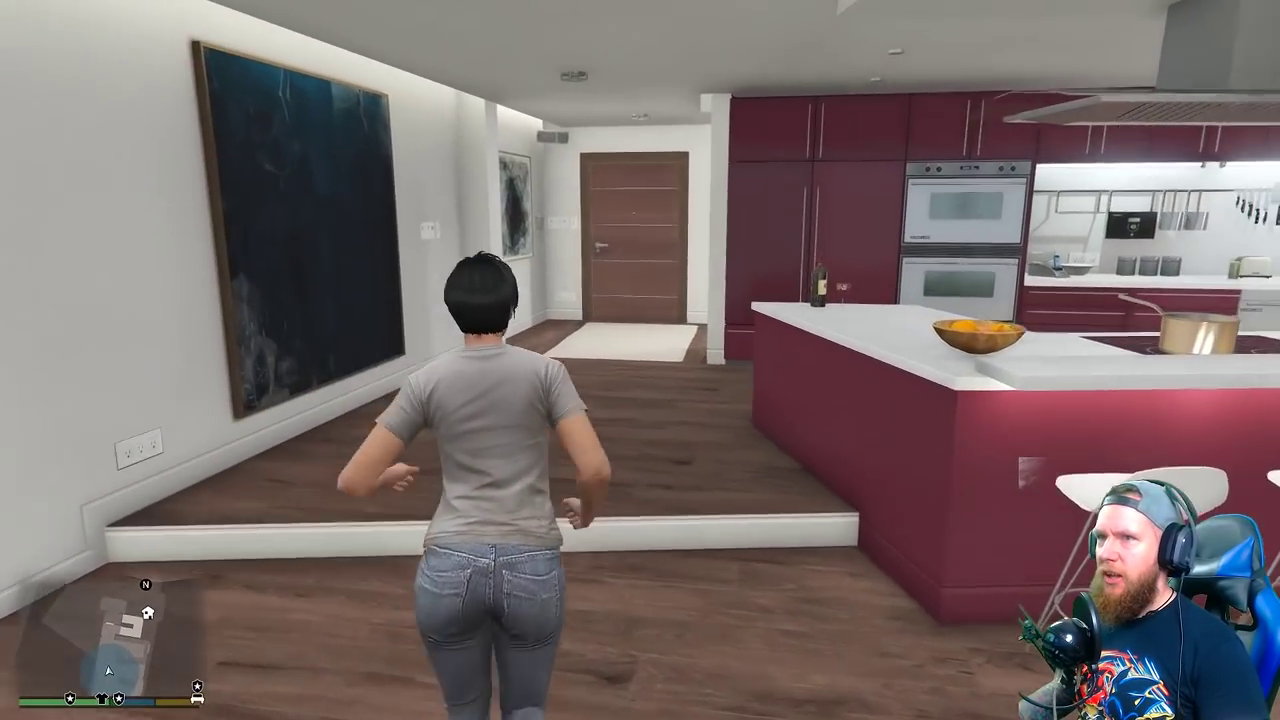
key(e)
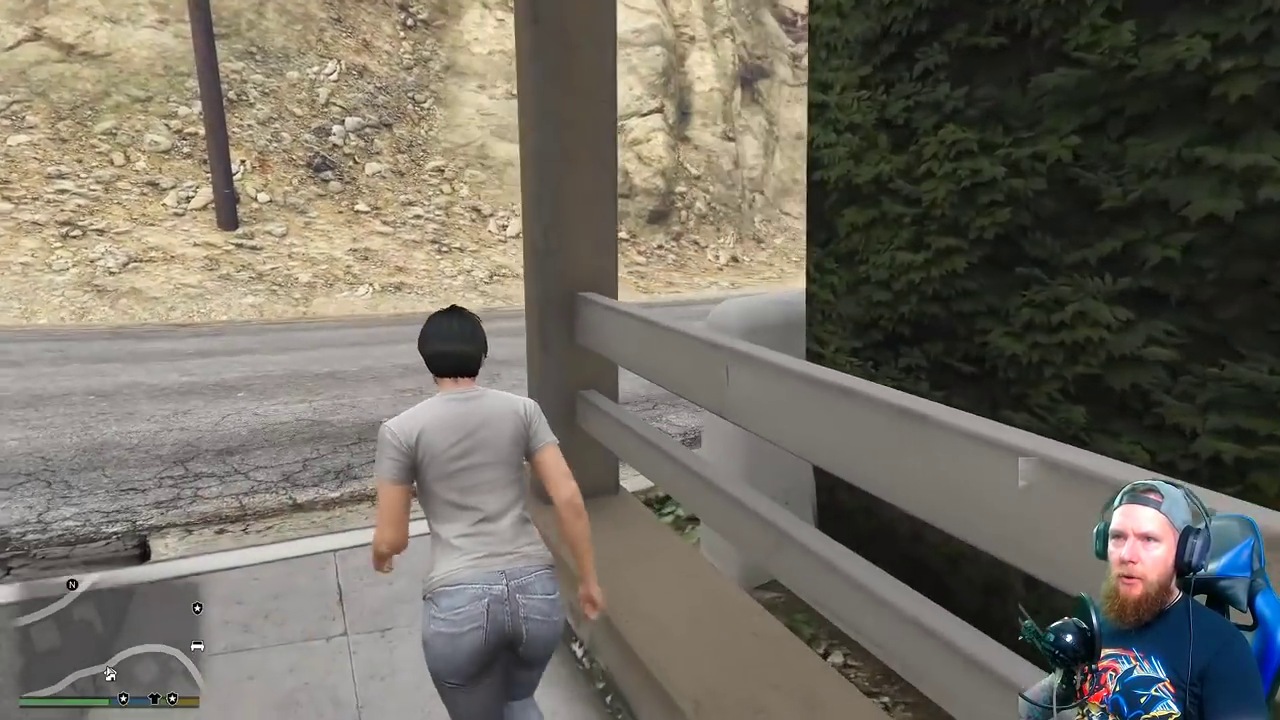
key(w)
Set a map waypoint beside the Vinewood police station, just off the highway, and return to the game.
key(Escape)
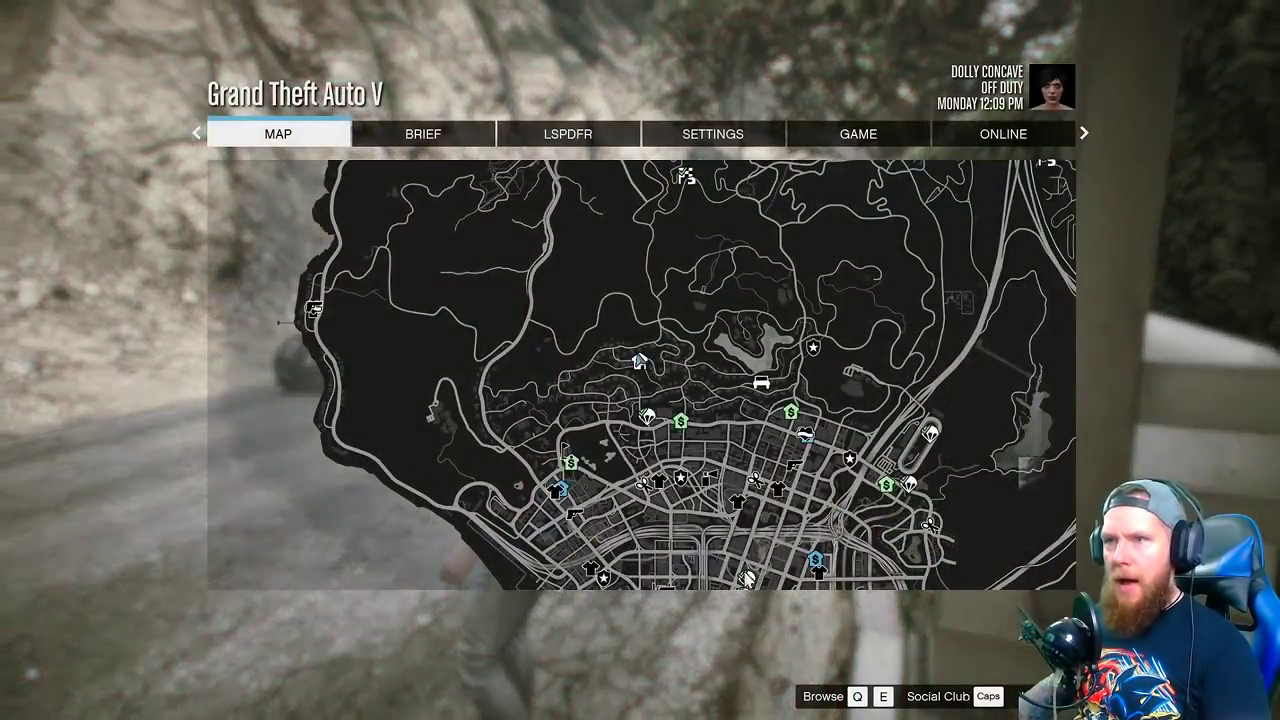
scroll(683, 367, up, 6)
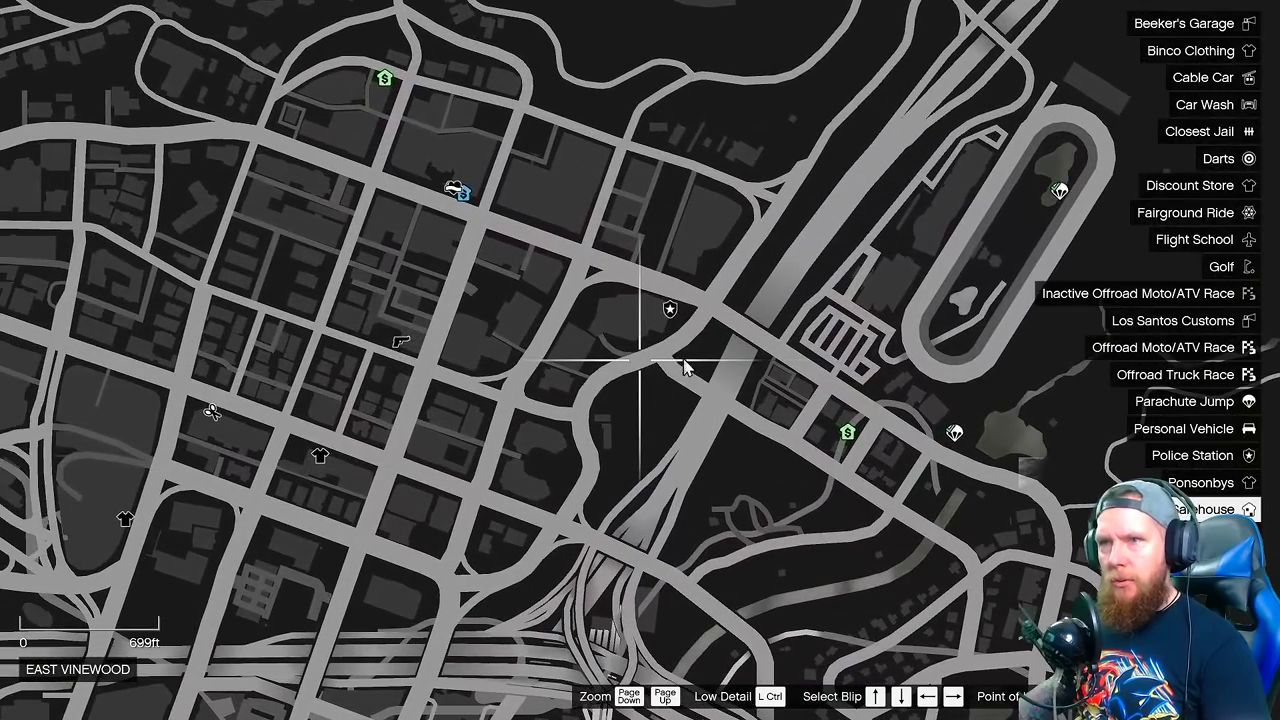
scroll(670, 312, down, 3)
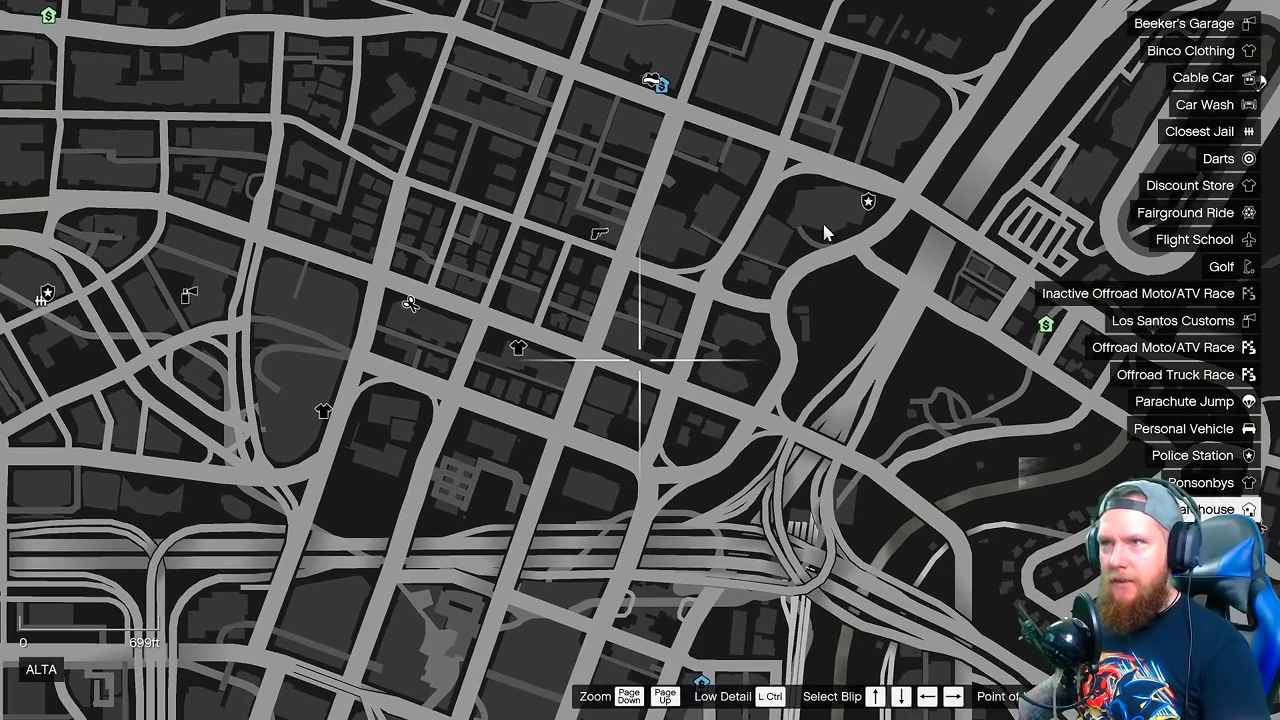
drag(829, 229, 910, 205)
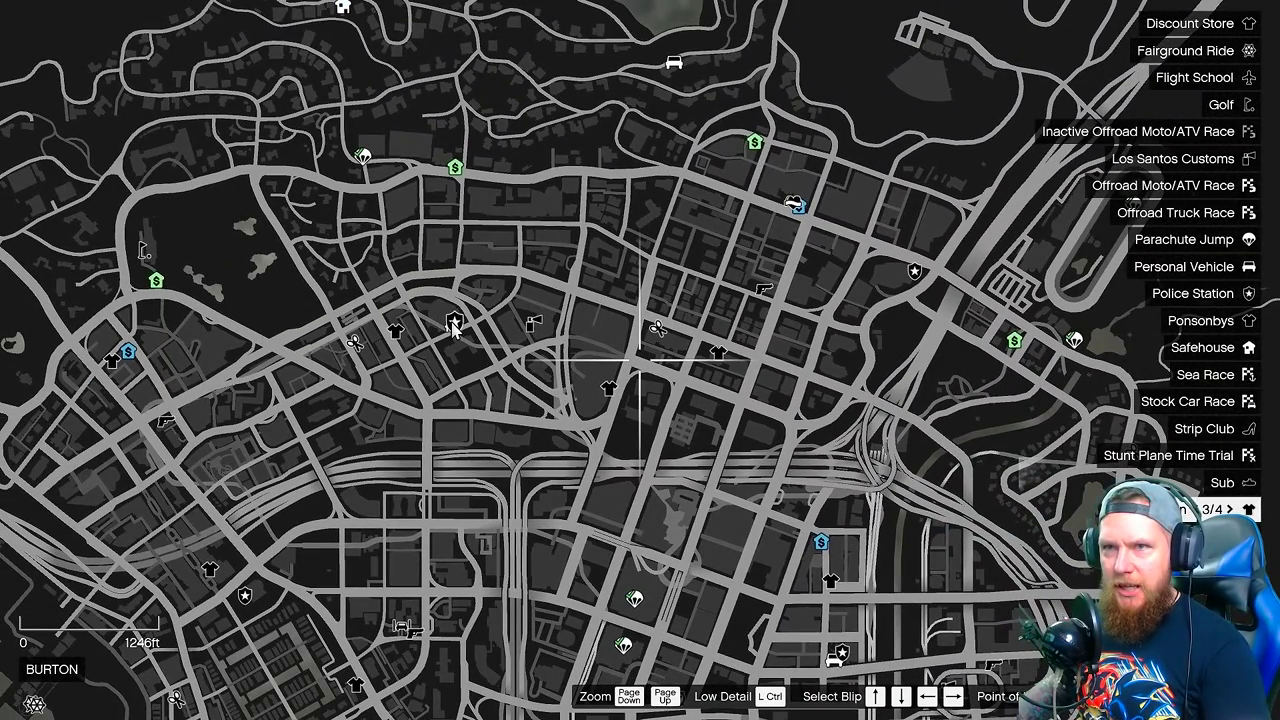
key(Up)
key(Up)
key(Up)
key(Up)
key(Up)
key(Up)
key(Up)
key(Up)
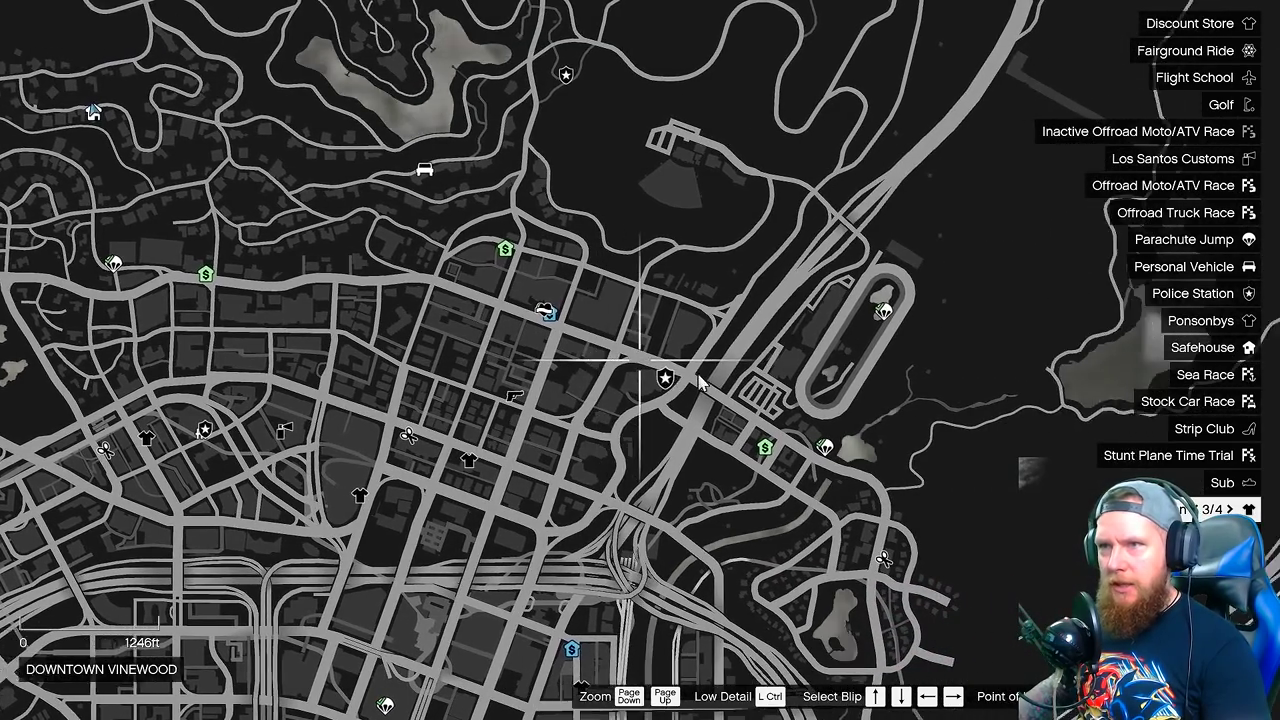
scroll(683, 381, up, 4)
key(Return)
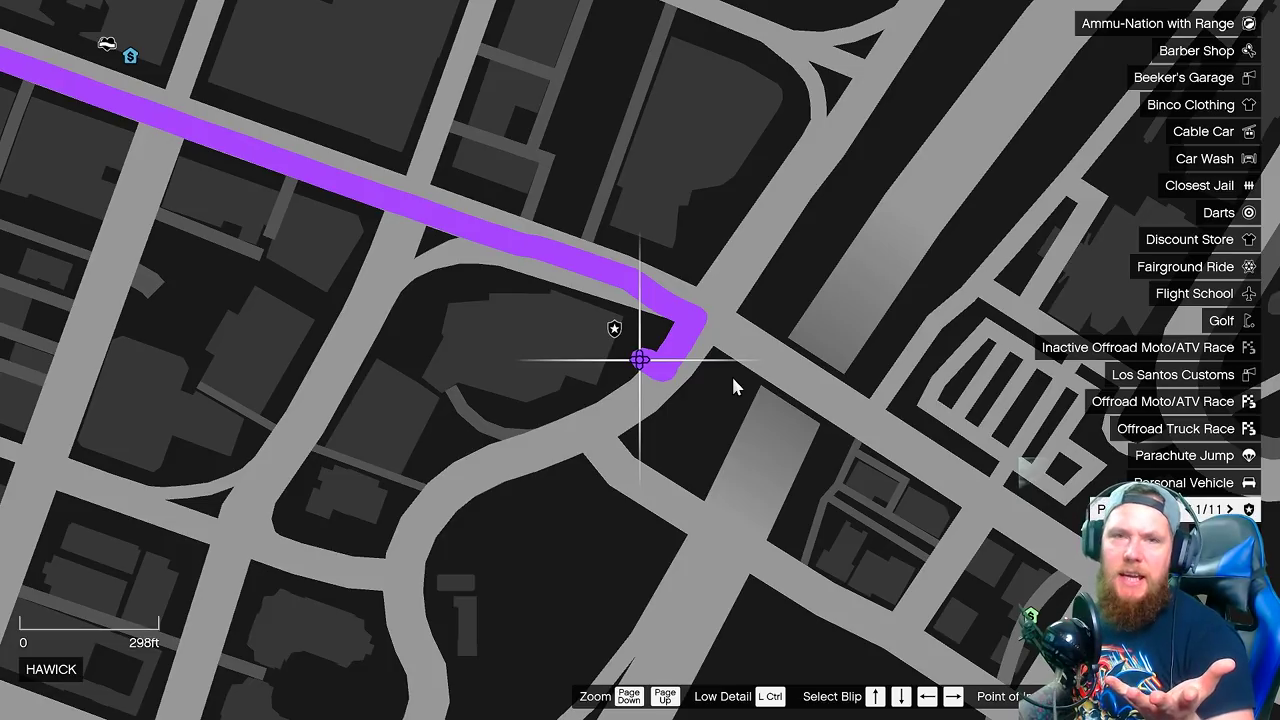
key(Escape)
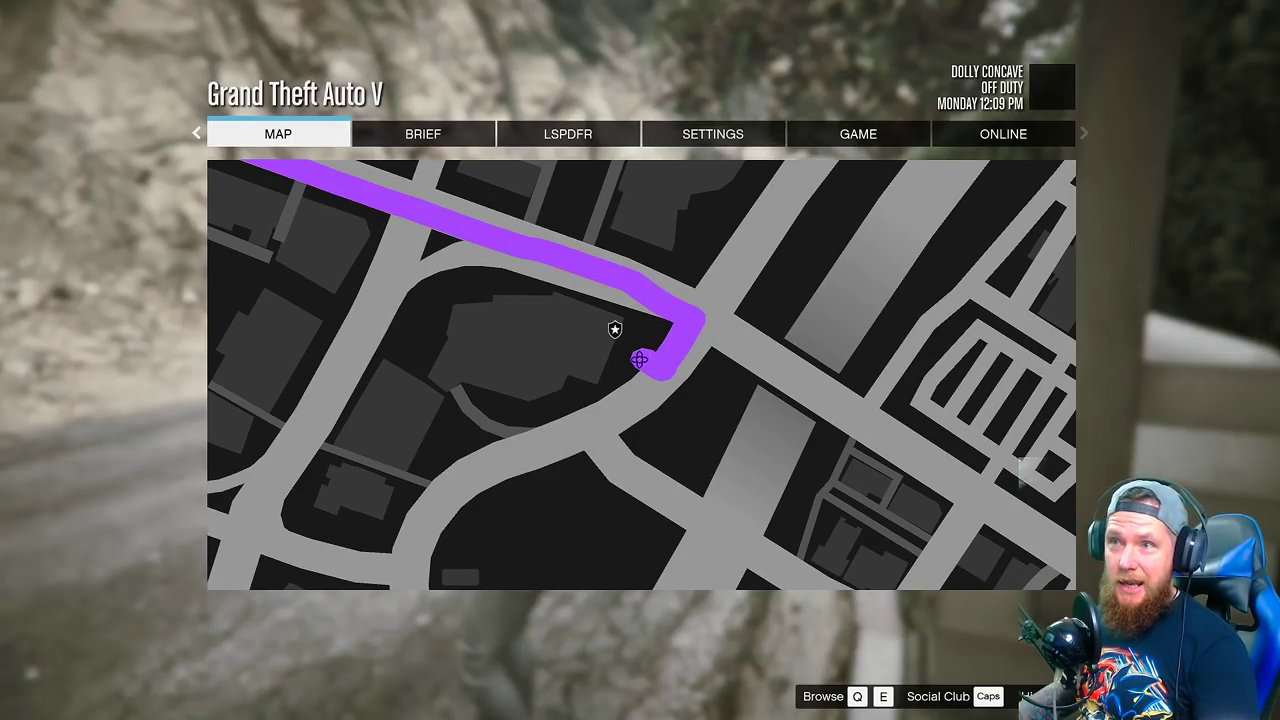
key(Escape)
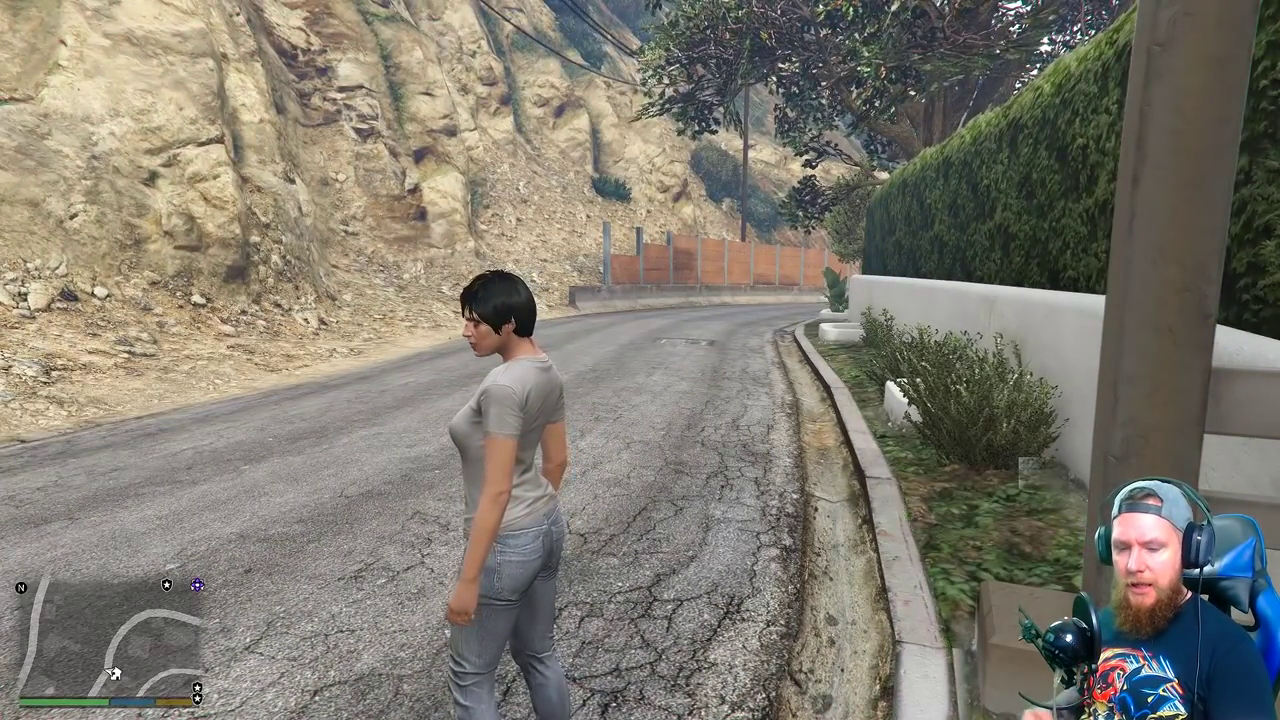
Run TeleportToWaypoint in the RAGE Plugin Hook console and close the console.
key(F4)
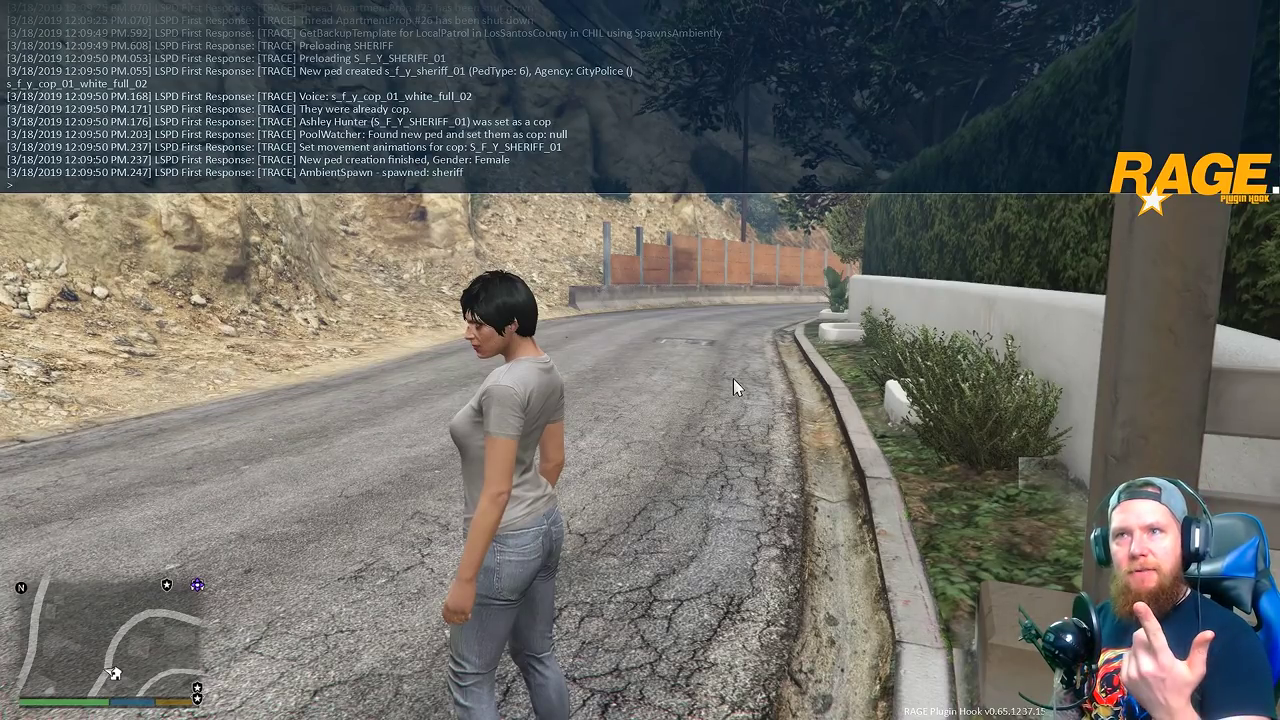
text(t)
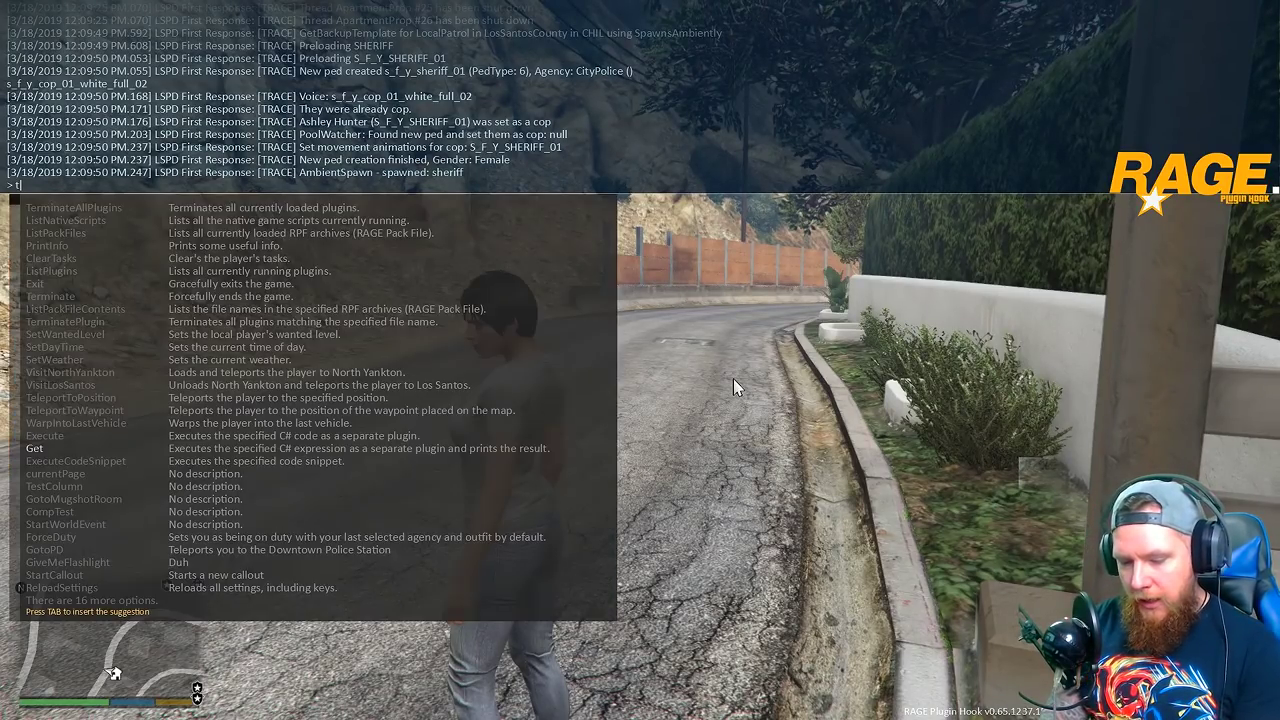
text(eleporttow)
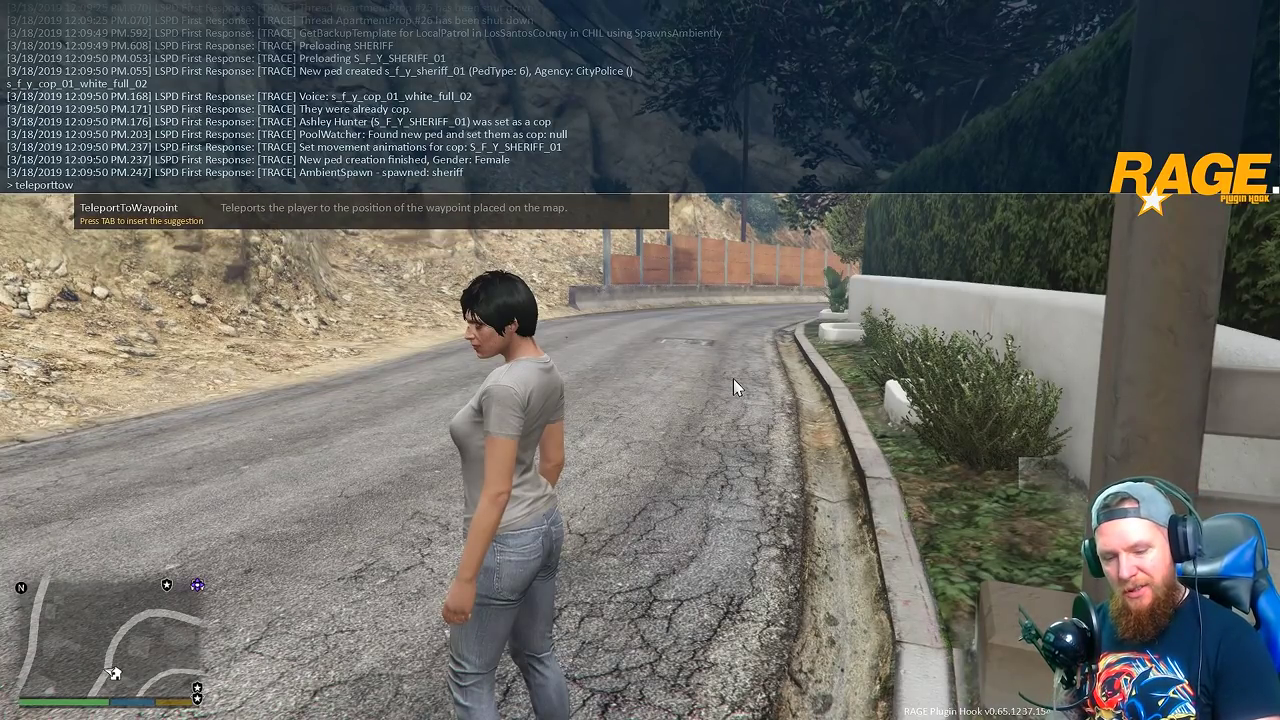
key(Tab)
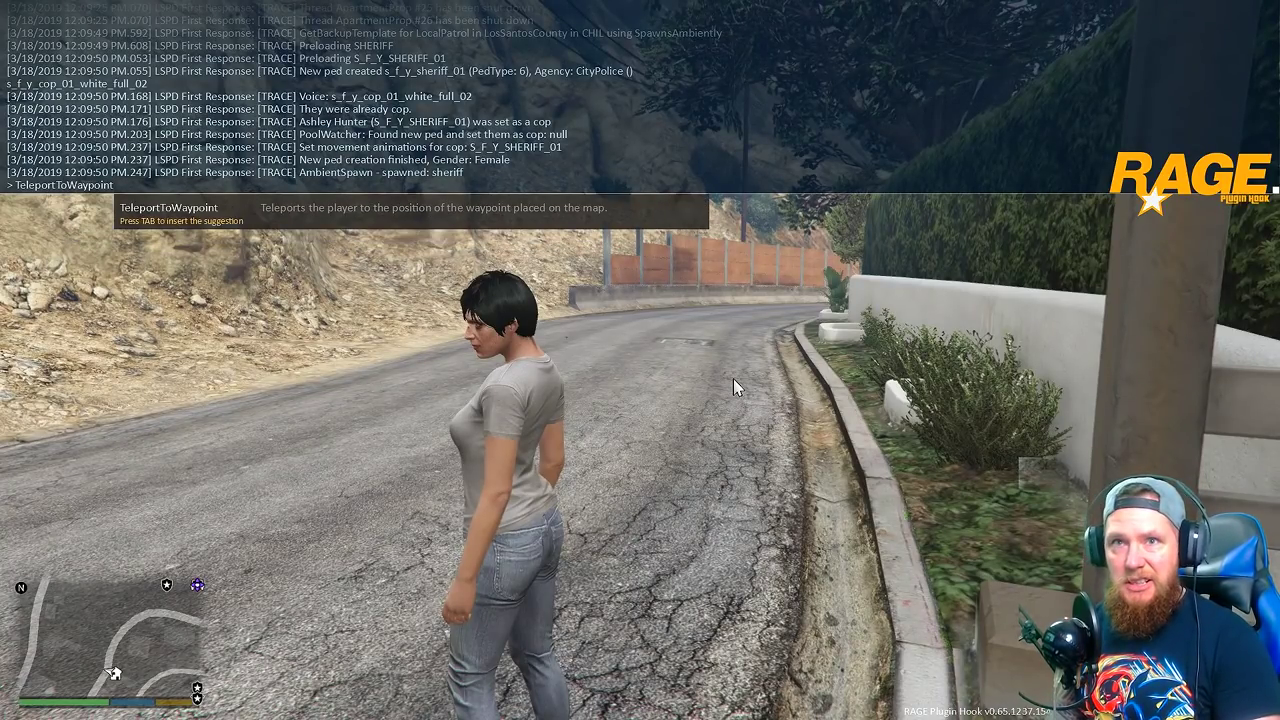
key(Return)
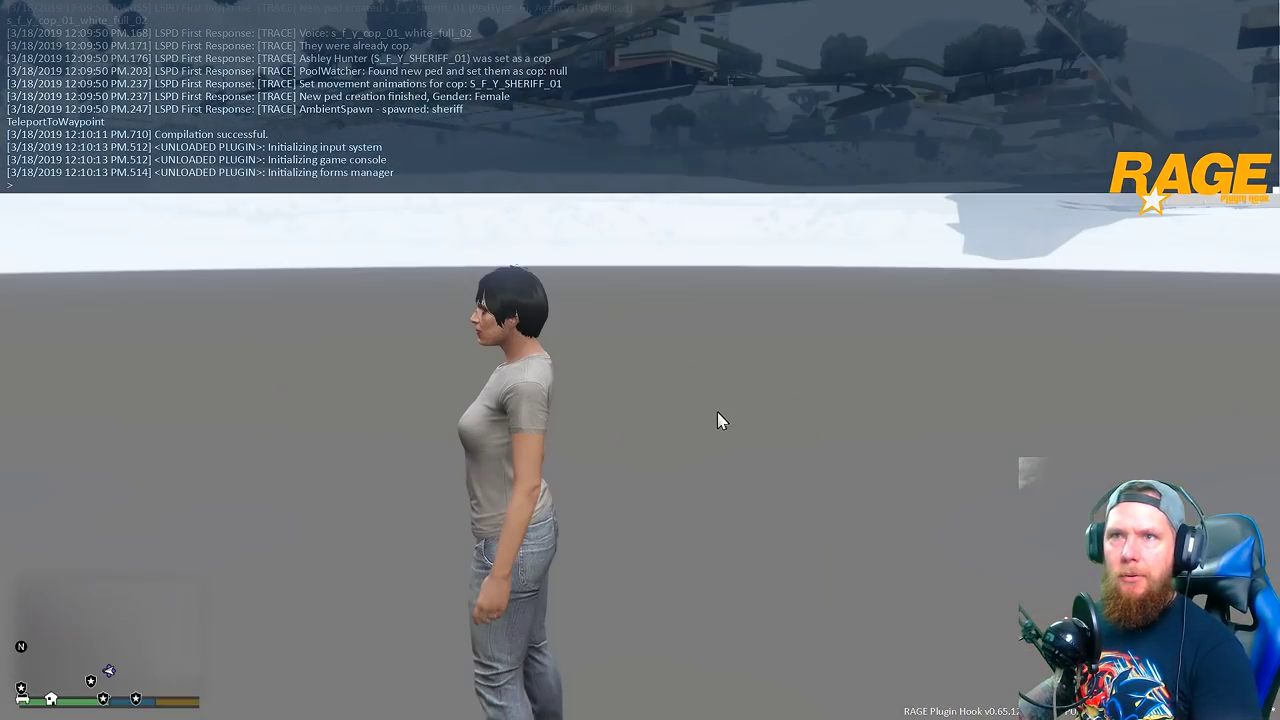
key(F4)
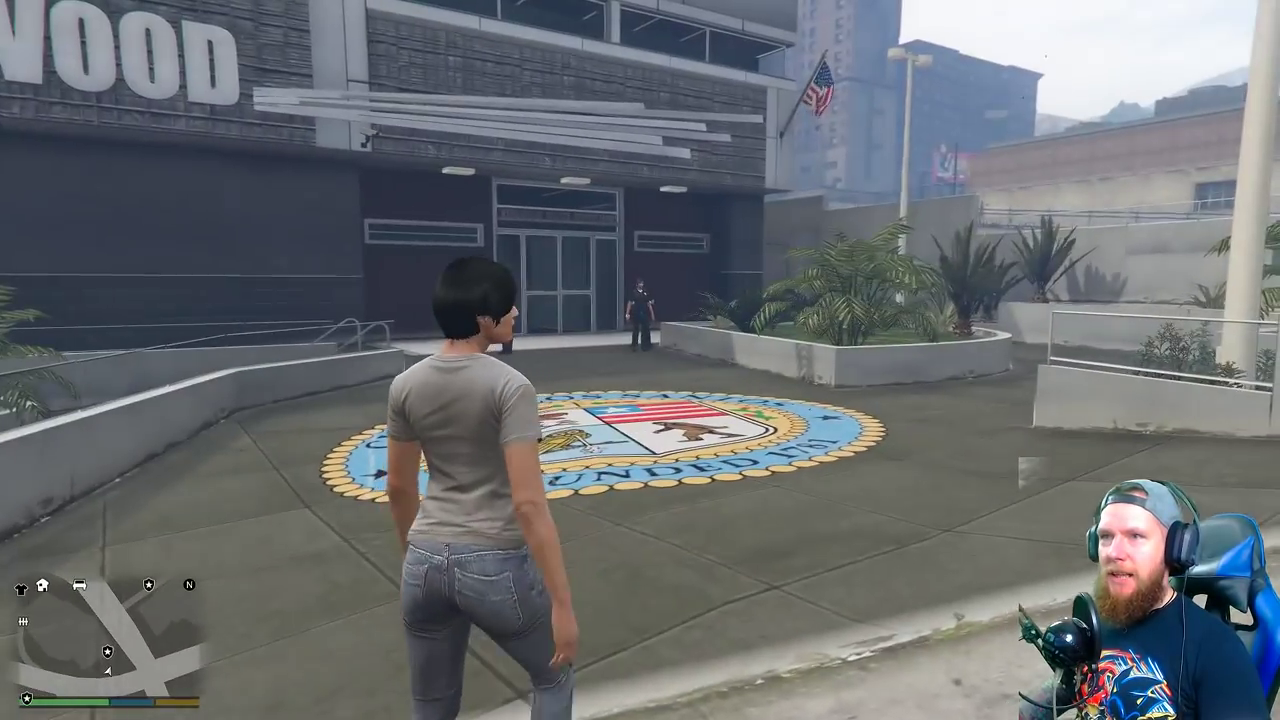
Run to the Vinewood Police Department entrance, enter the station, and go on duty.
key(w)
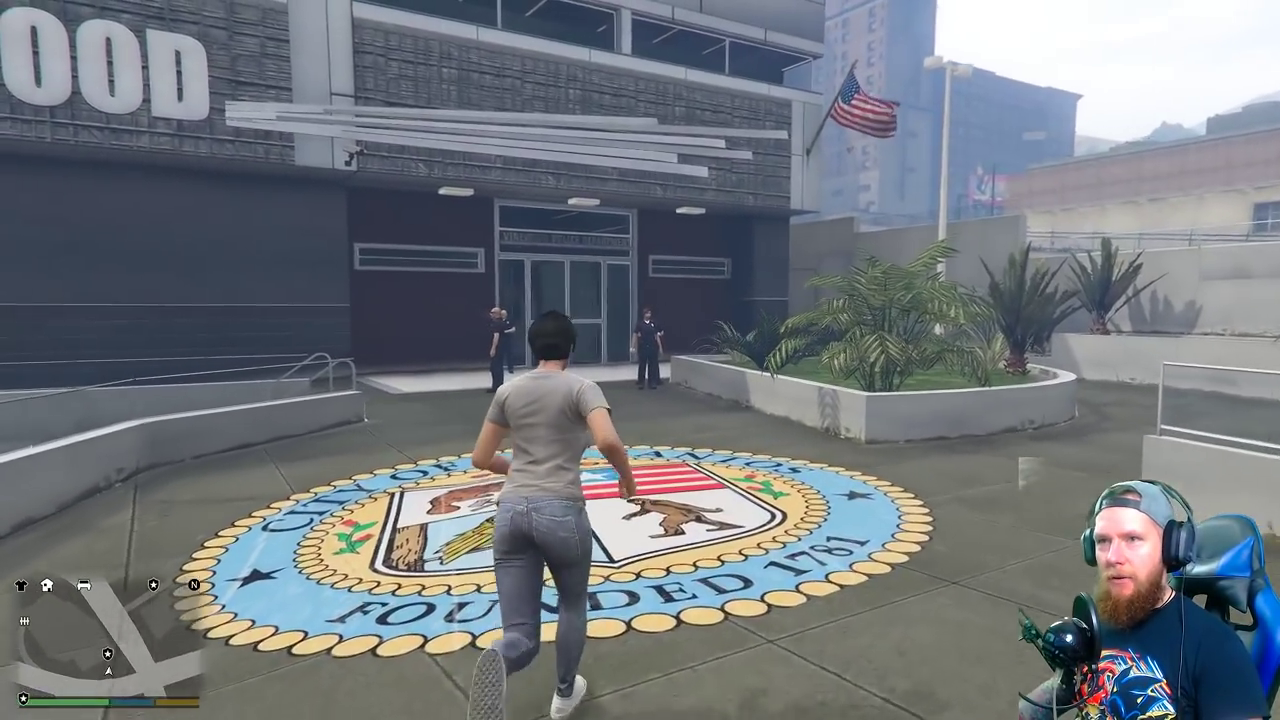
key(w)
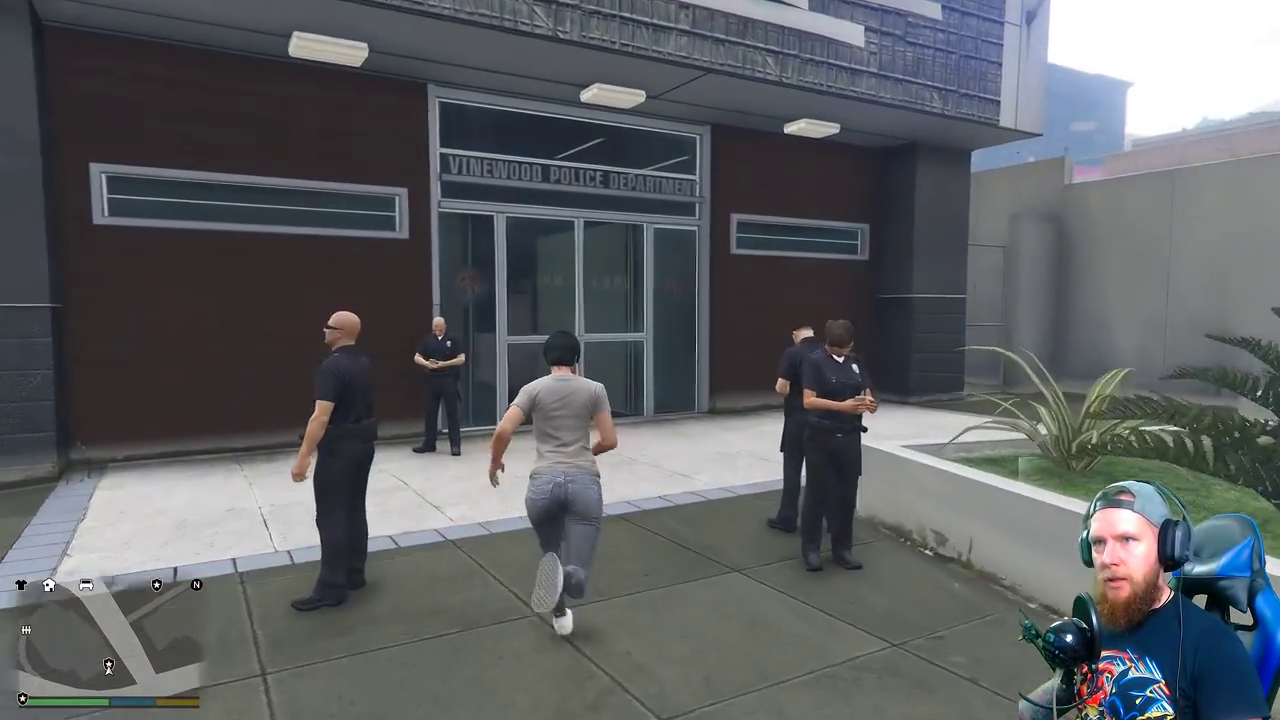
key(w)
key(e)
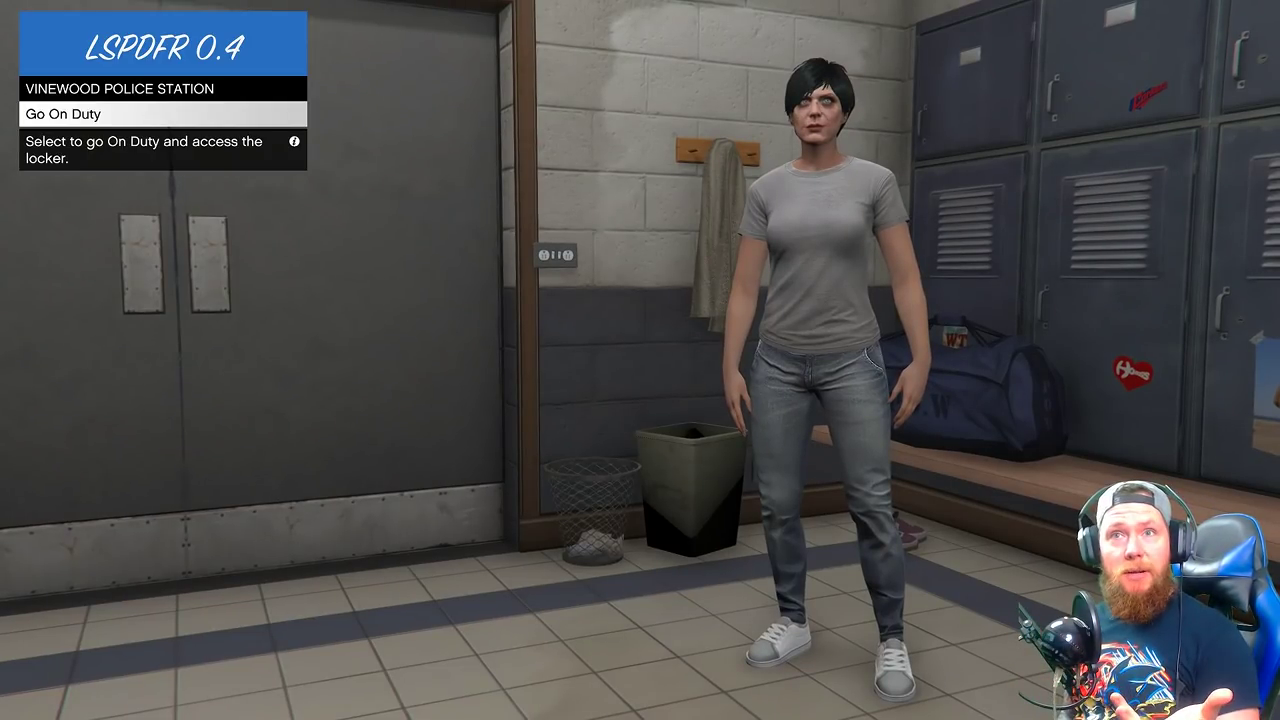
key(Return)
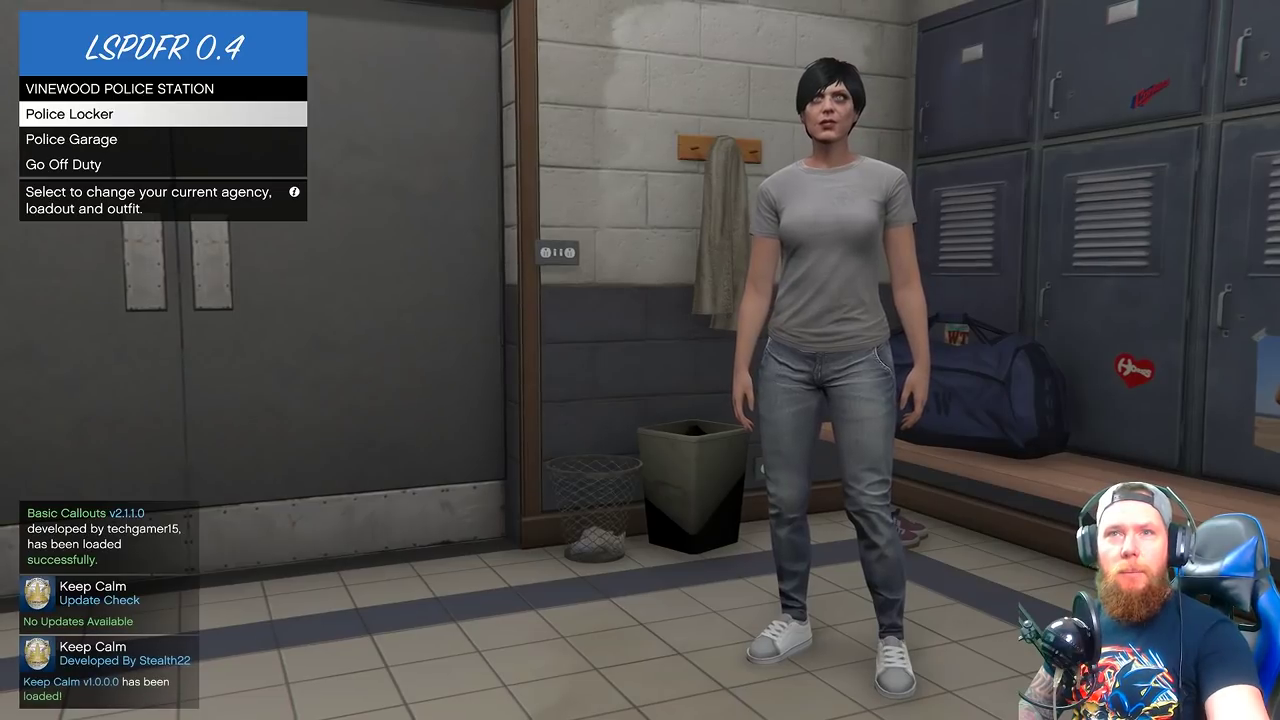
In the Police Locker, put on The Cop outfit with LSPD as the agency.
key(Return)
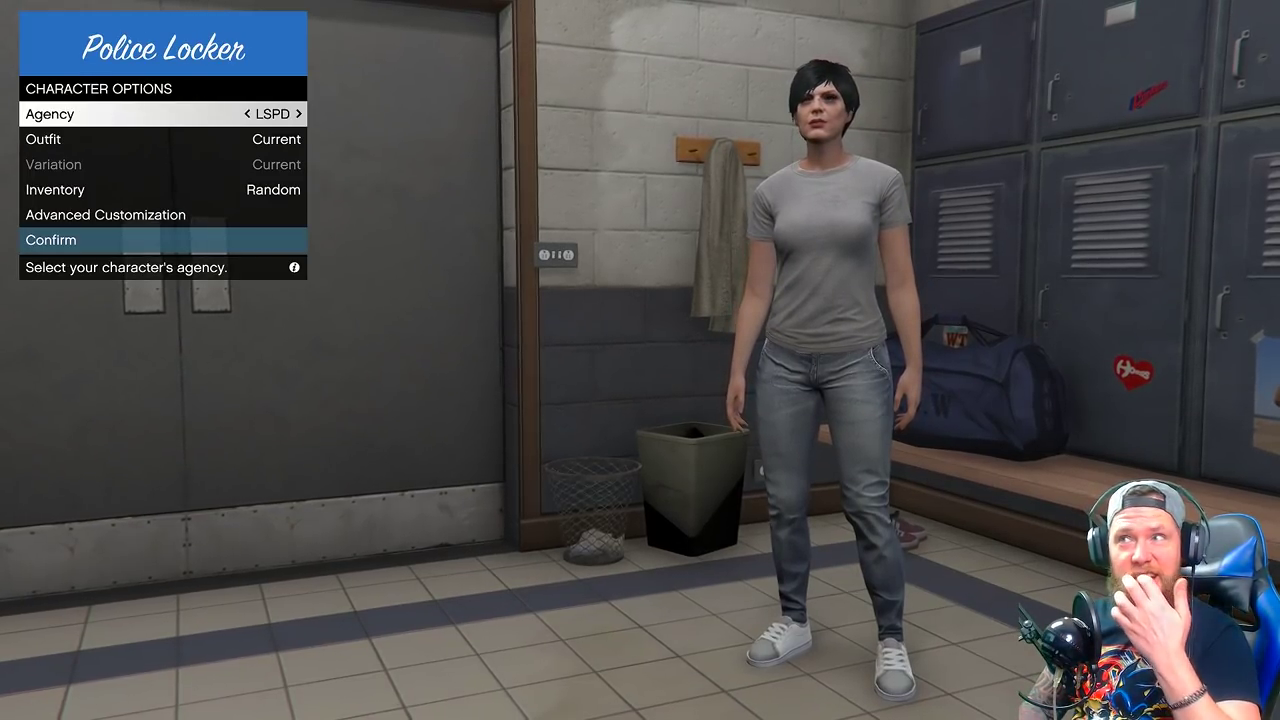
key(Right)
key(Down)
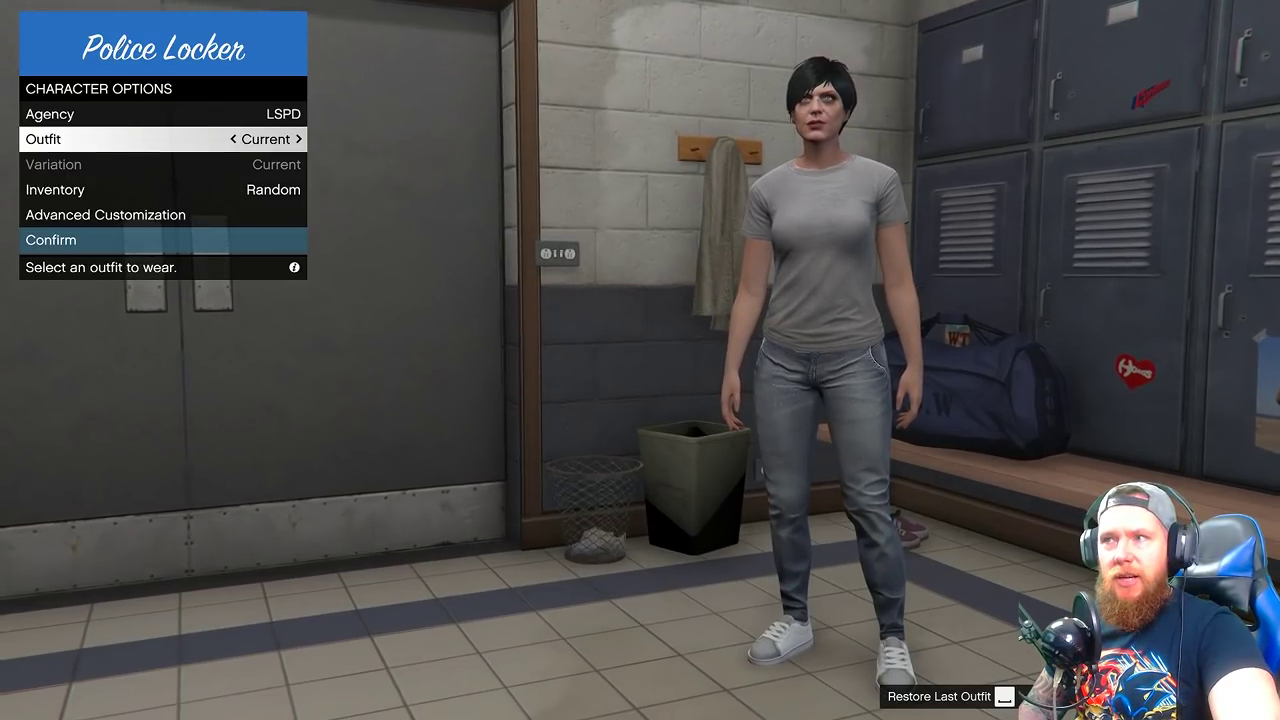
key(Right)
key(Up)
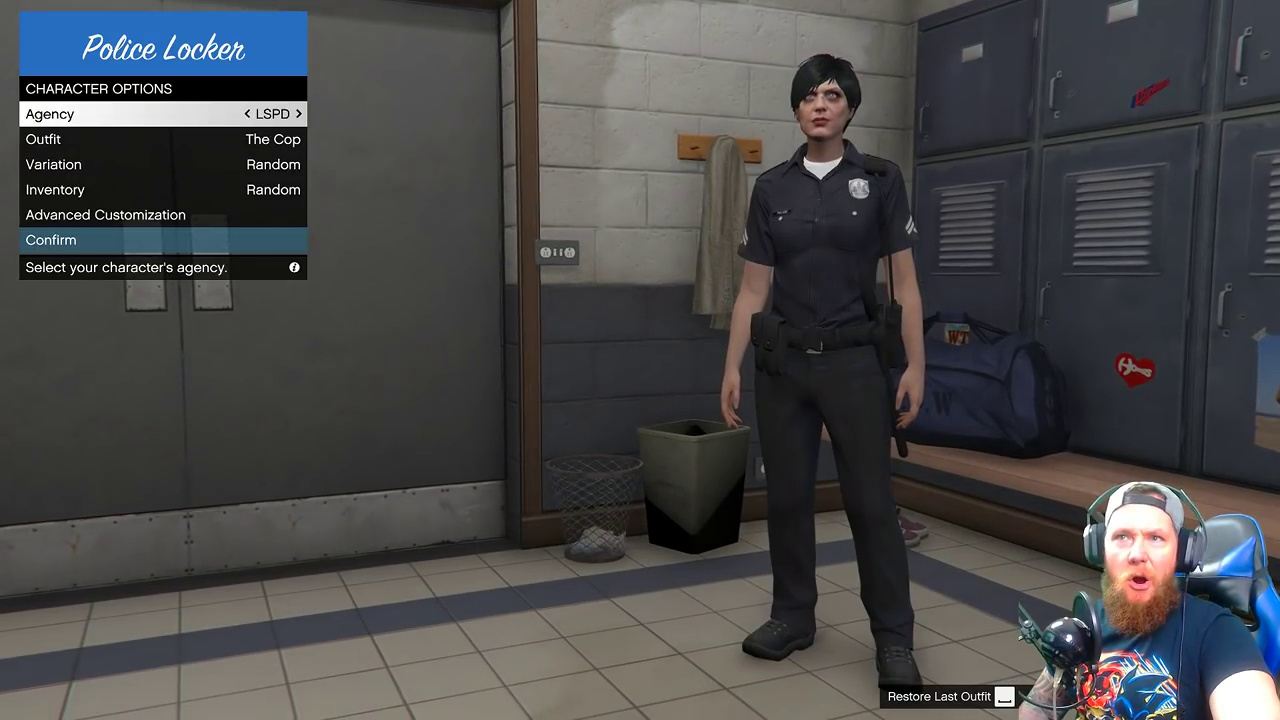
key(Right)
key(Left)
Set the outfit variation to Senior Officer and the inventory to Patrol.
key(Down)
key(Down)
key(Right)
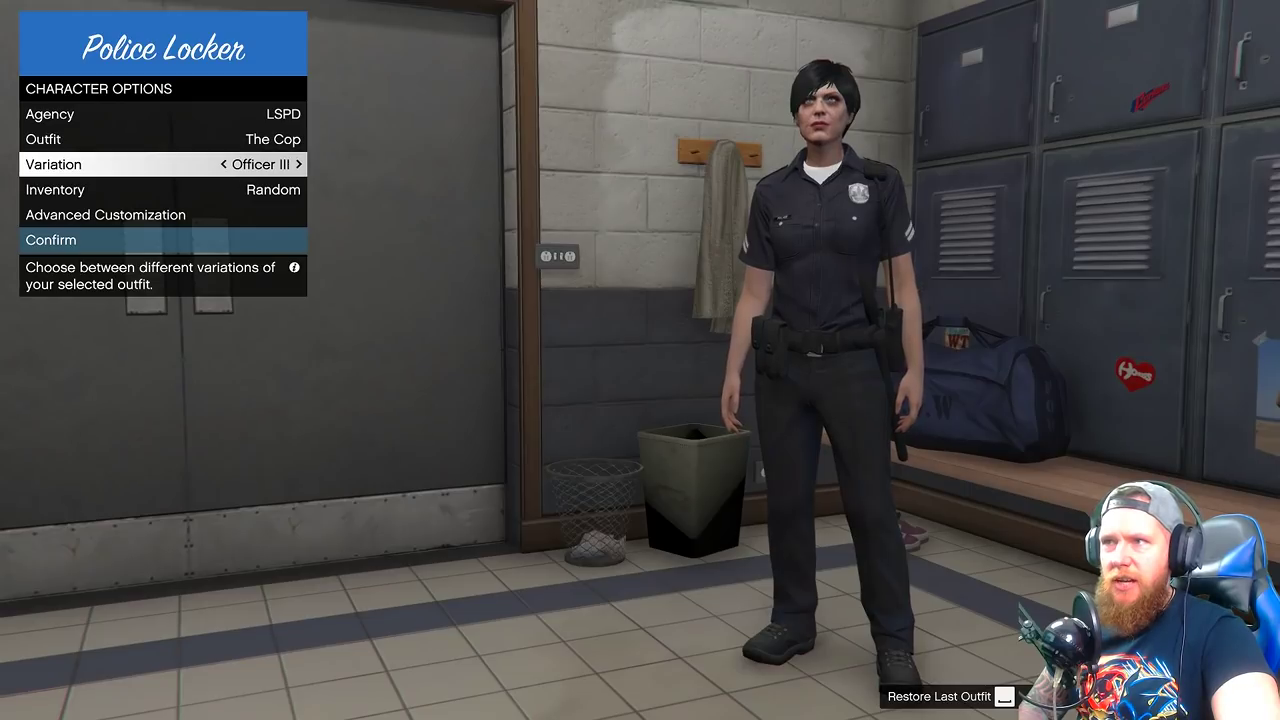
key(Right)
key(Down)
key(Right)
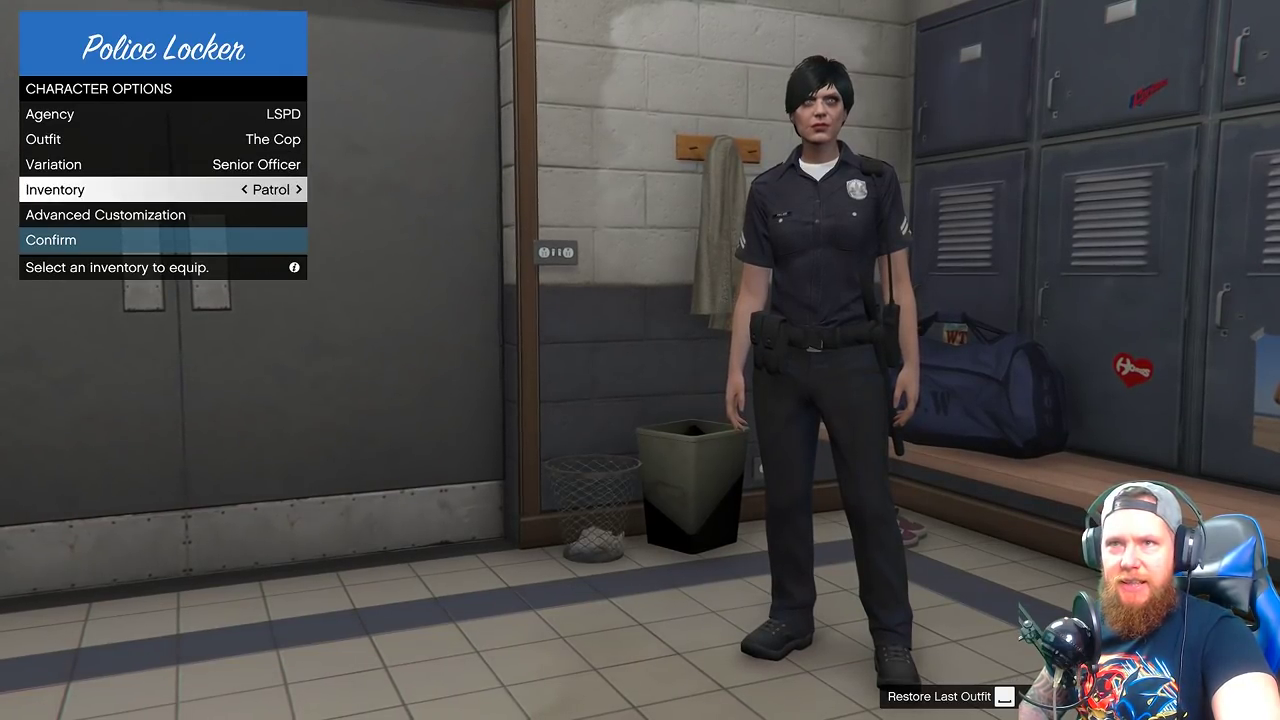
key(Right)
key(Left)
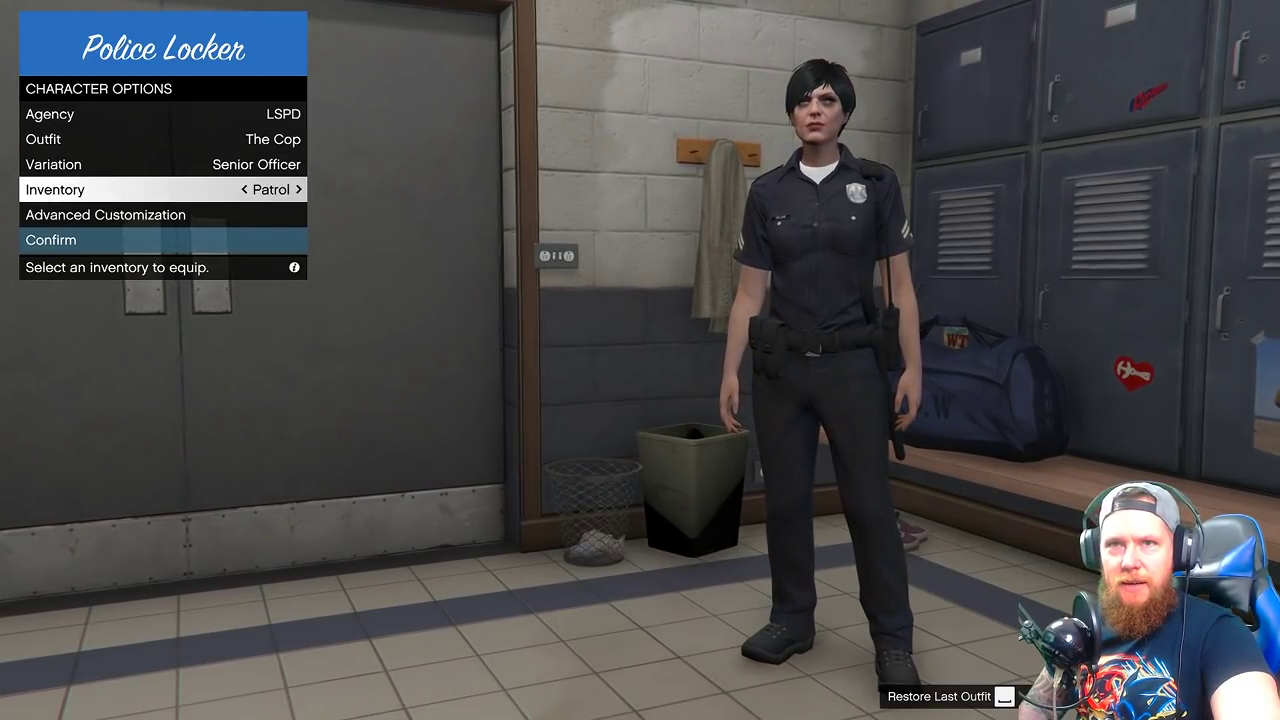
Try drawable 1 for Component 1 in the advanced customization, and switch back to the previous drawable.
key(Down)
key(Return)
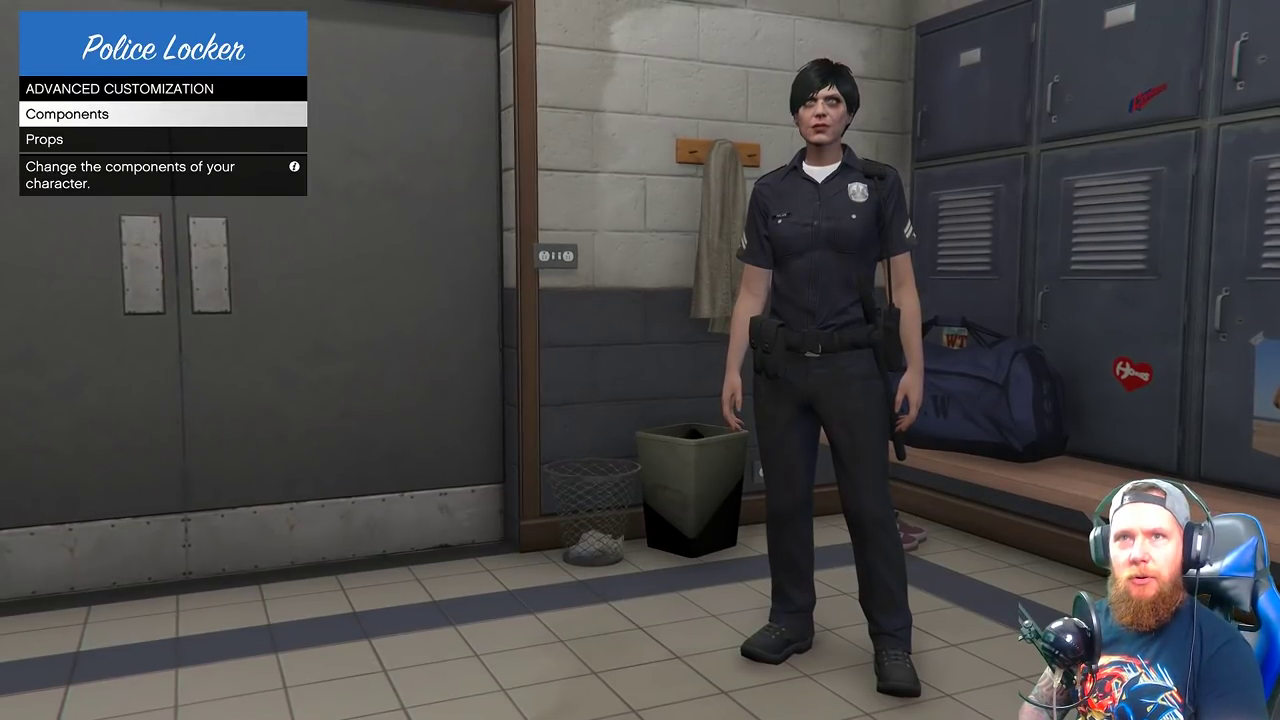
key(Return)
key(Down)
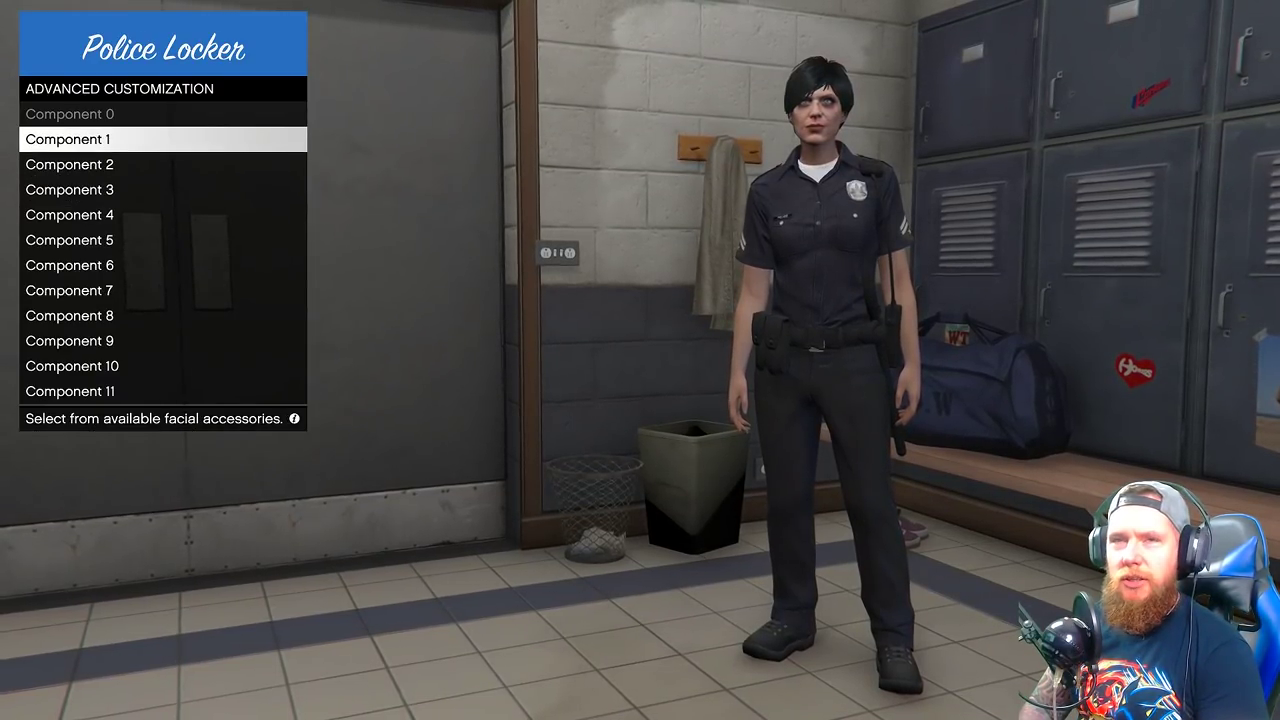
key(Return)
key(Right)
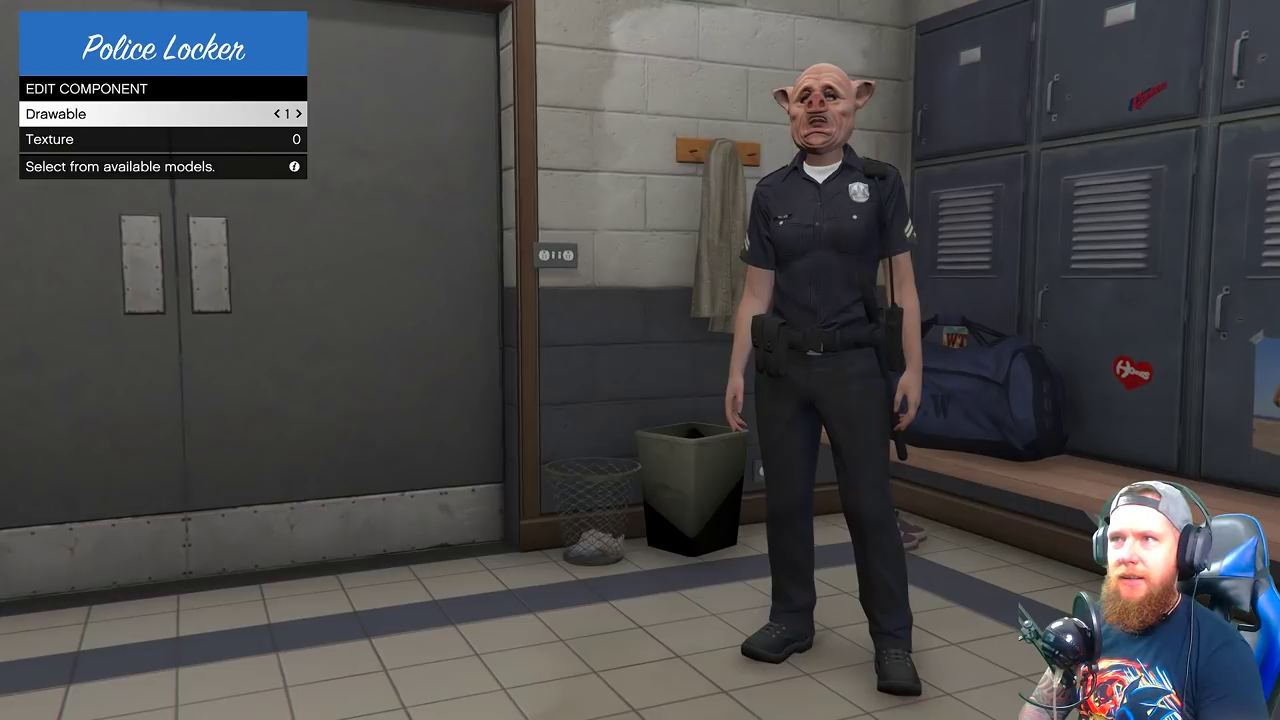
key(Left)
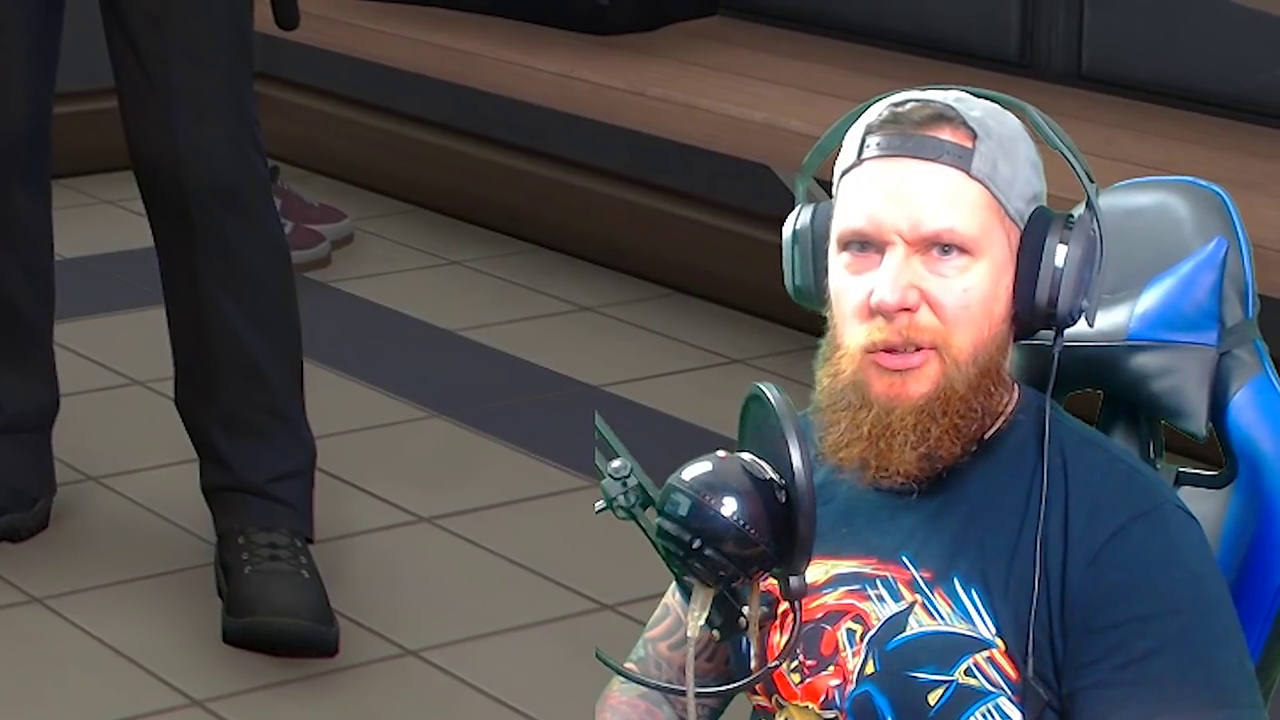
Leave the Police Locker with the chosen uniform and open the Police Garage.
key(Return)
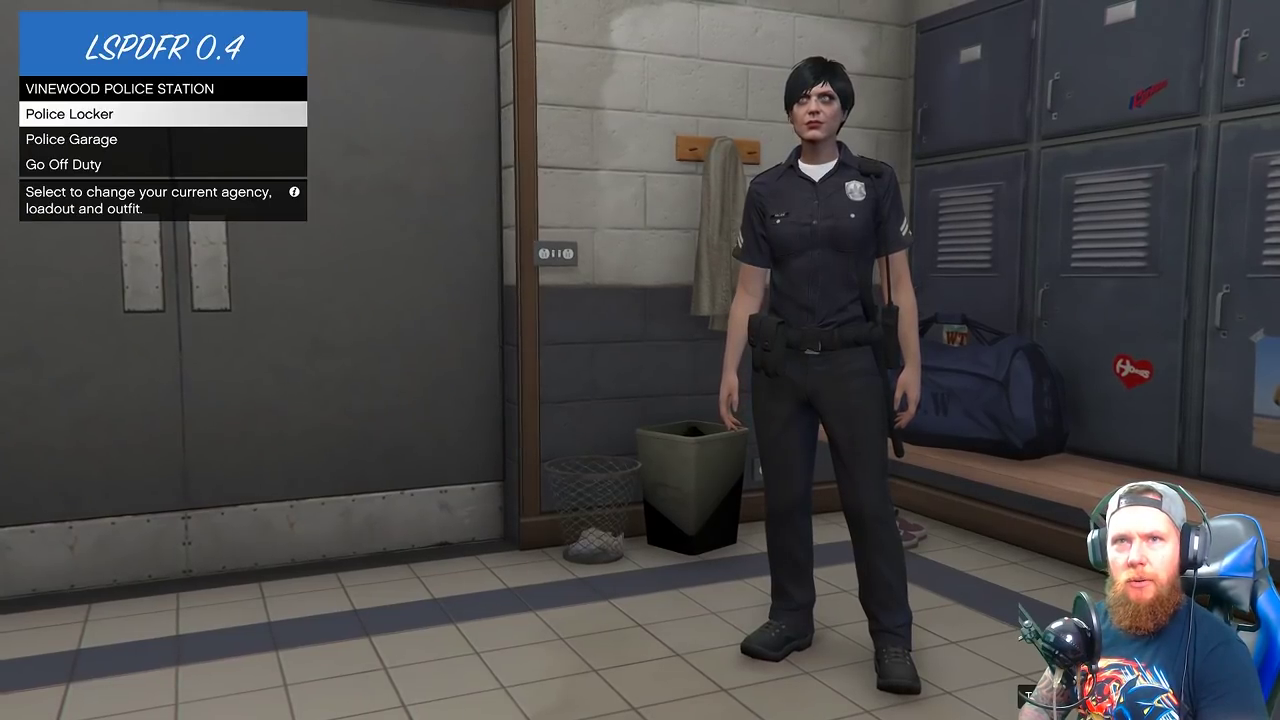
key(Down)
key(Return)
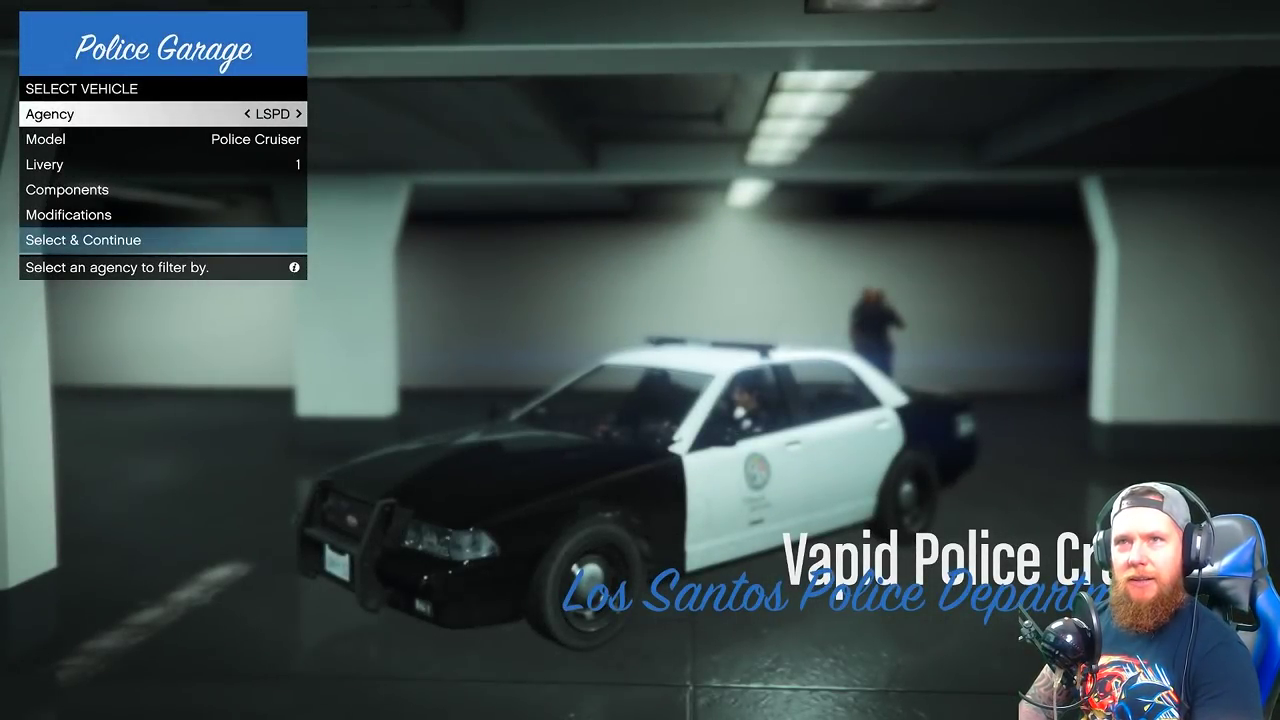
Try NYSP as the agency in the Police Garage, and switch back to LSPD.
key(Right)
key(Right)
key(Right)
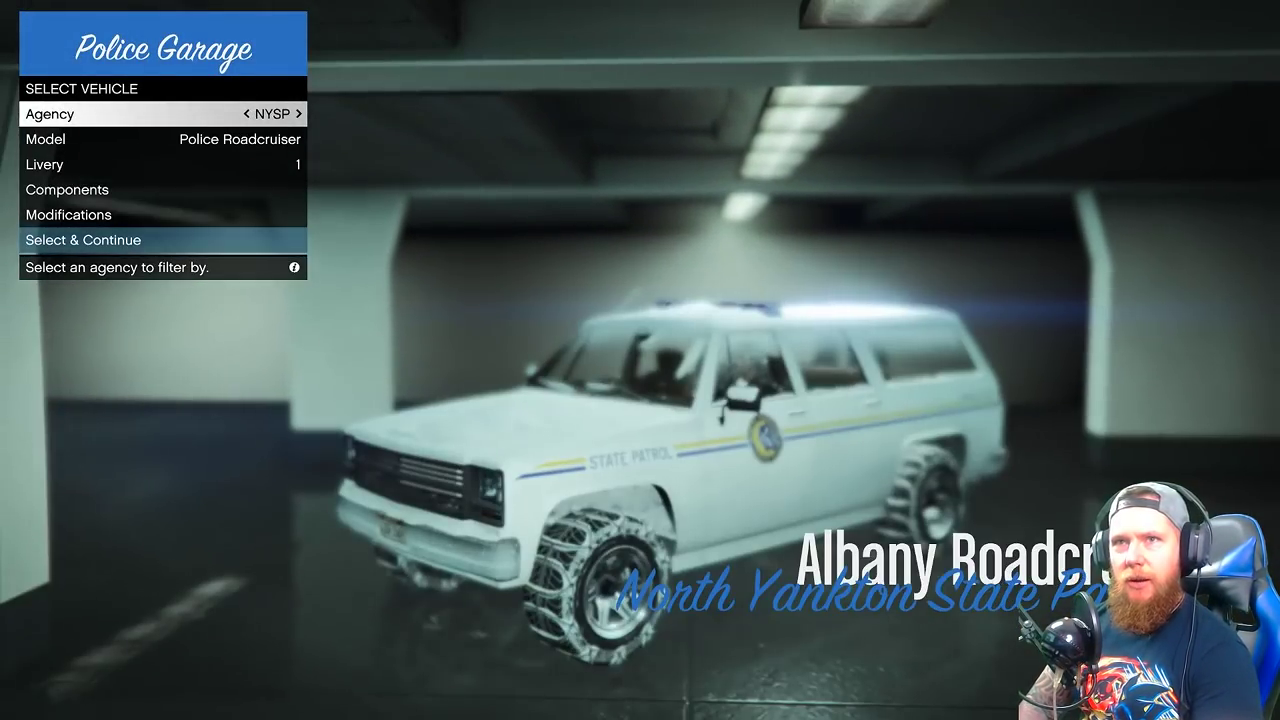
key(Left)
key(Left)
key(Left)
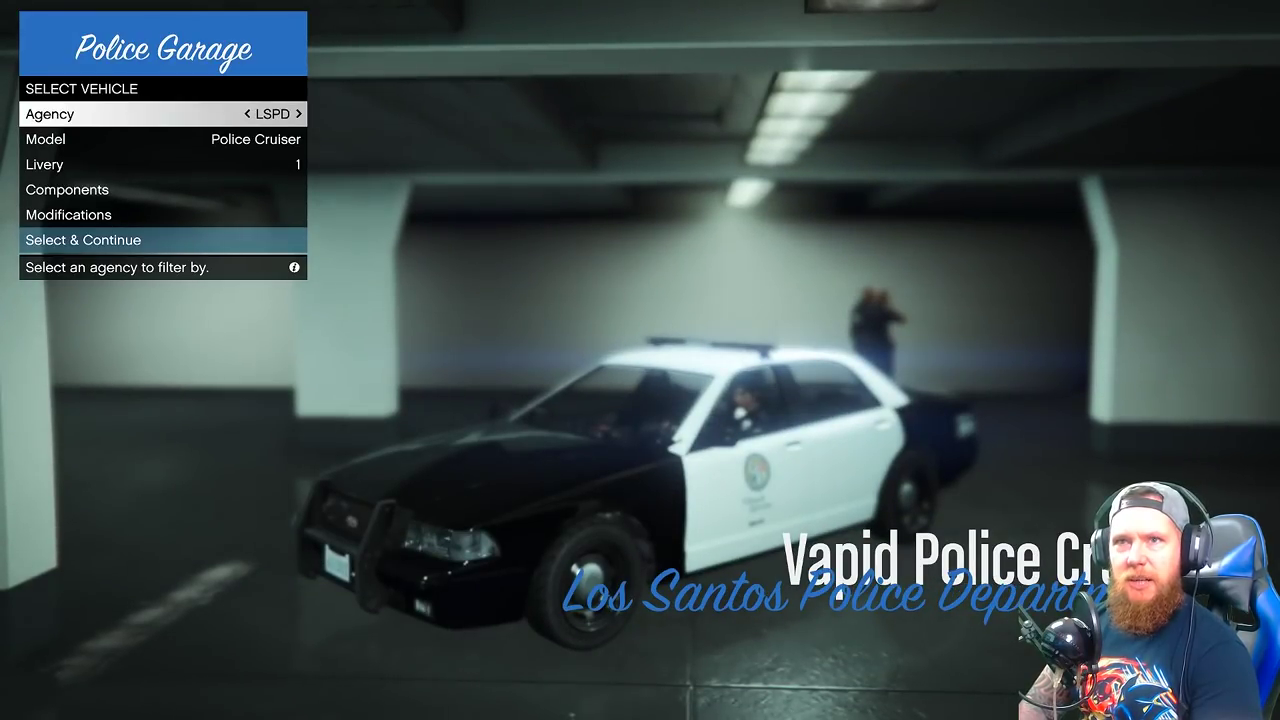
Choose the Police Interceptor as the LSPD vehicle model, with livery 1.
key(Down)
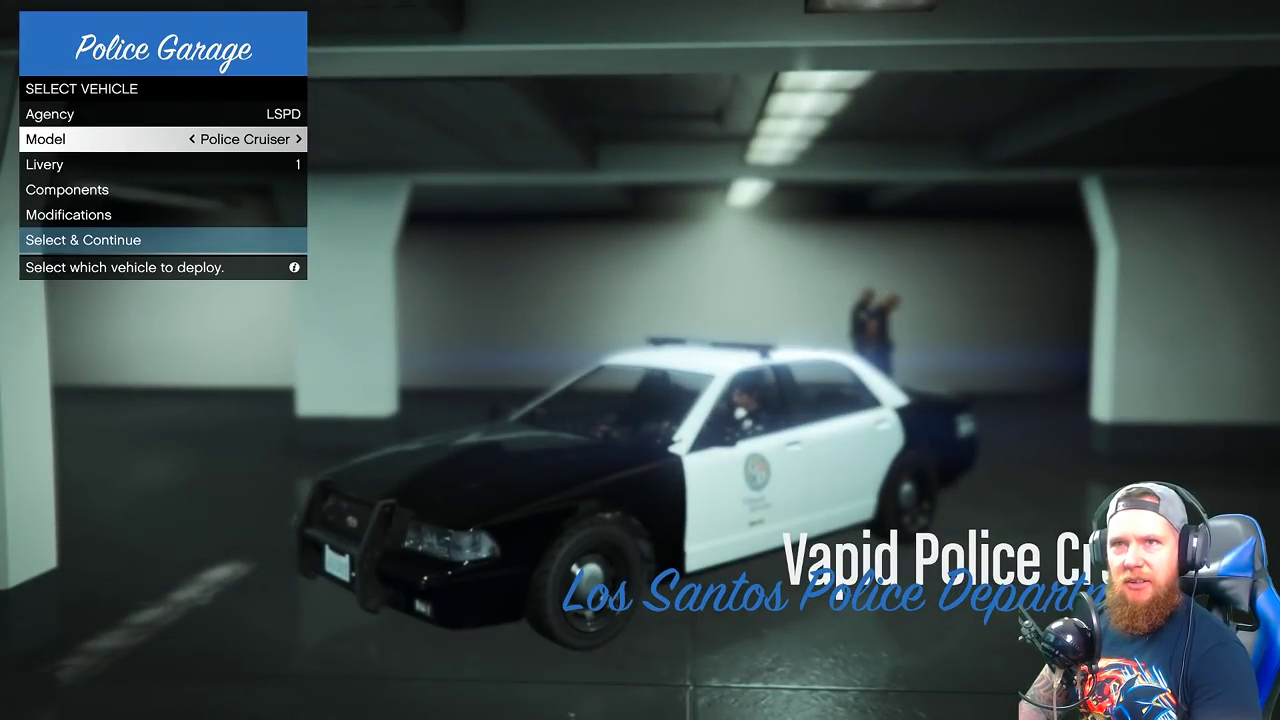
key(Right)
key(Right)
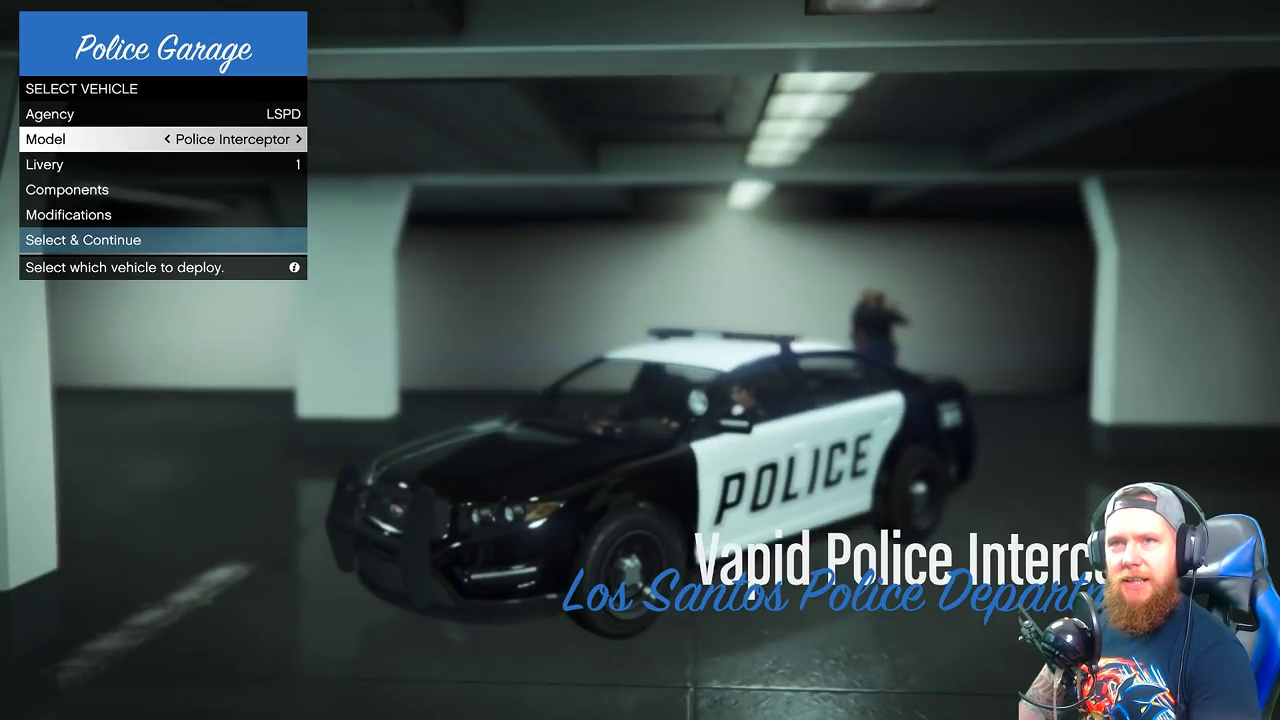
key(Down)
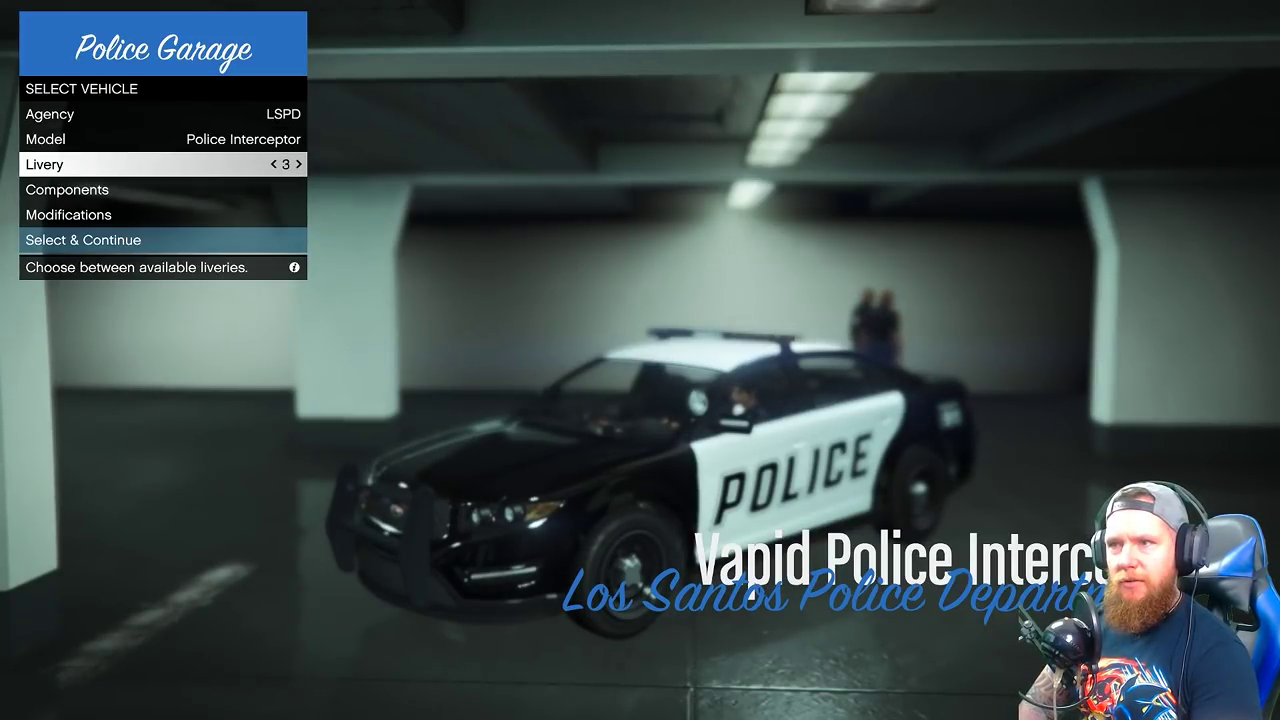
key(Down)
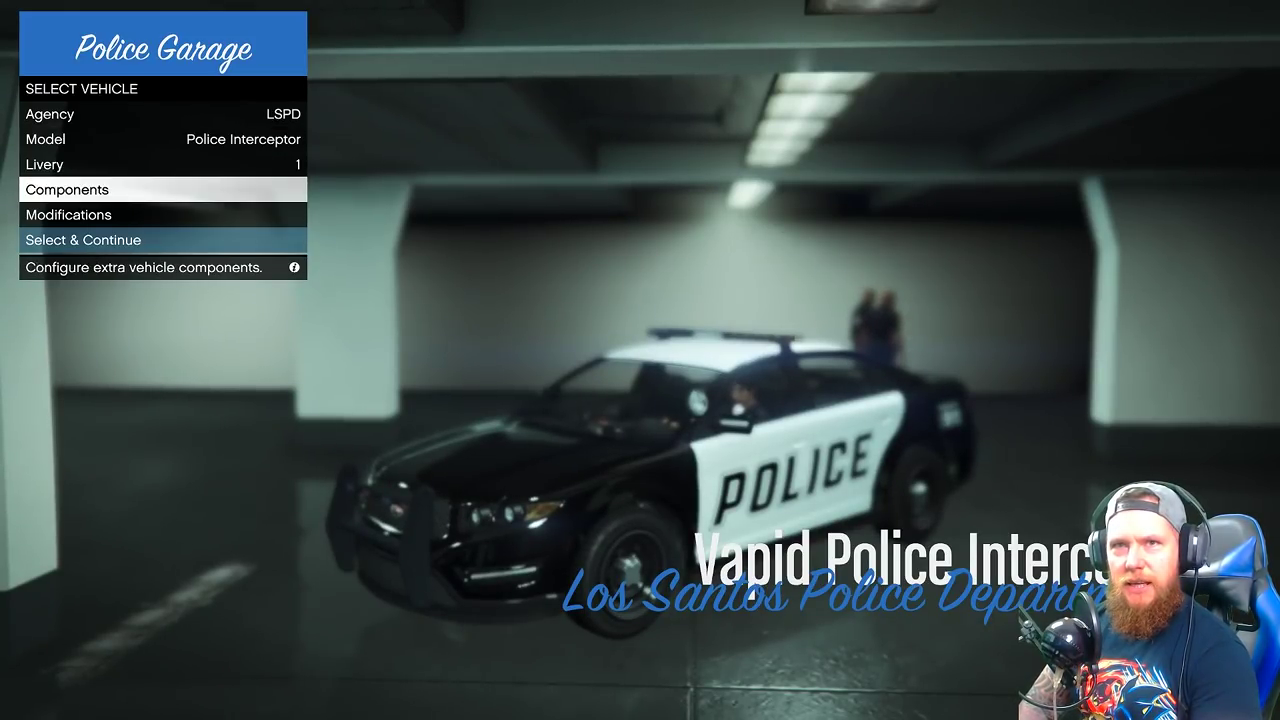
Review the Interceptor's extra components and its modifications, and leave the garage with the car.
key(Return)
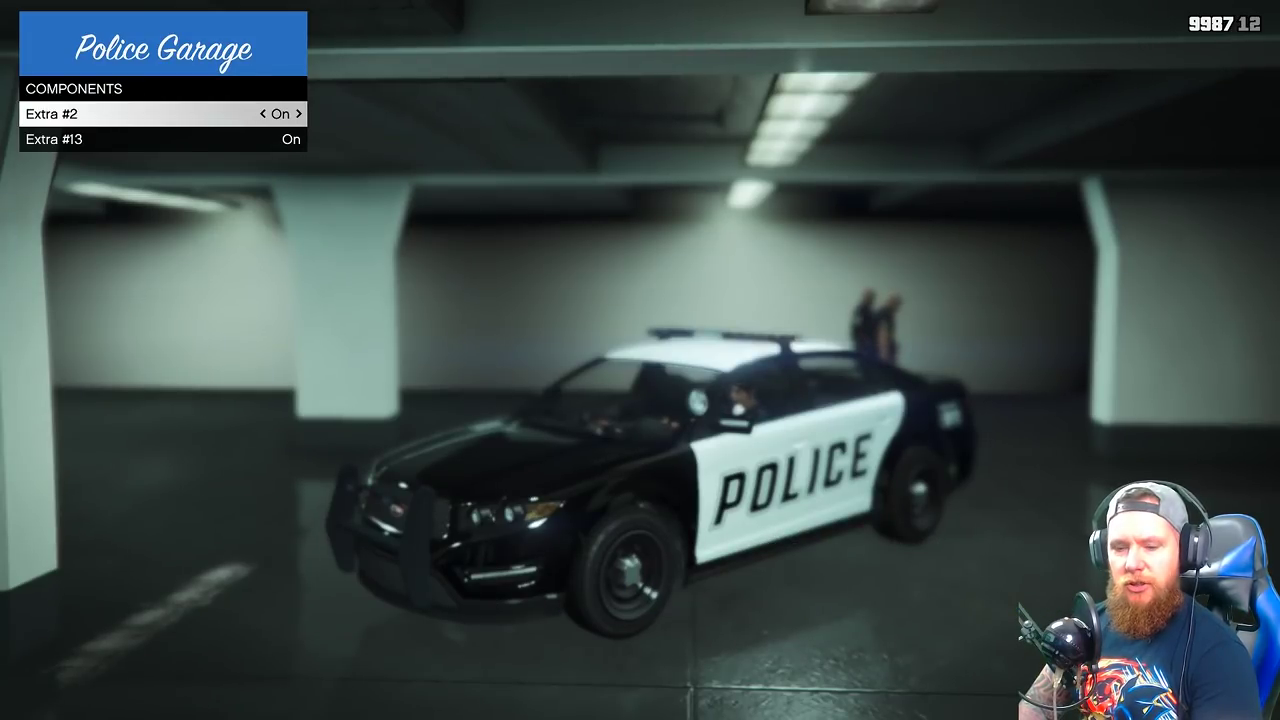
key(BackSpace)
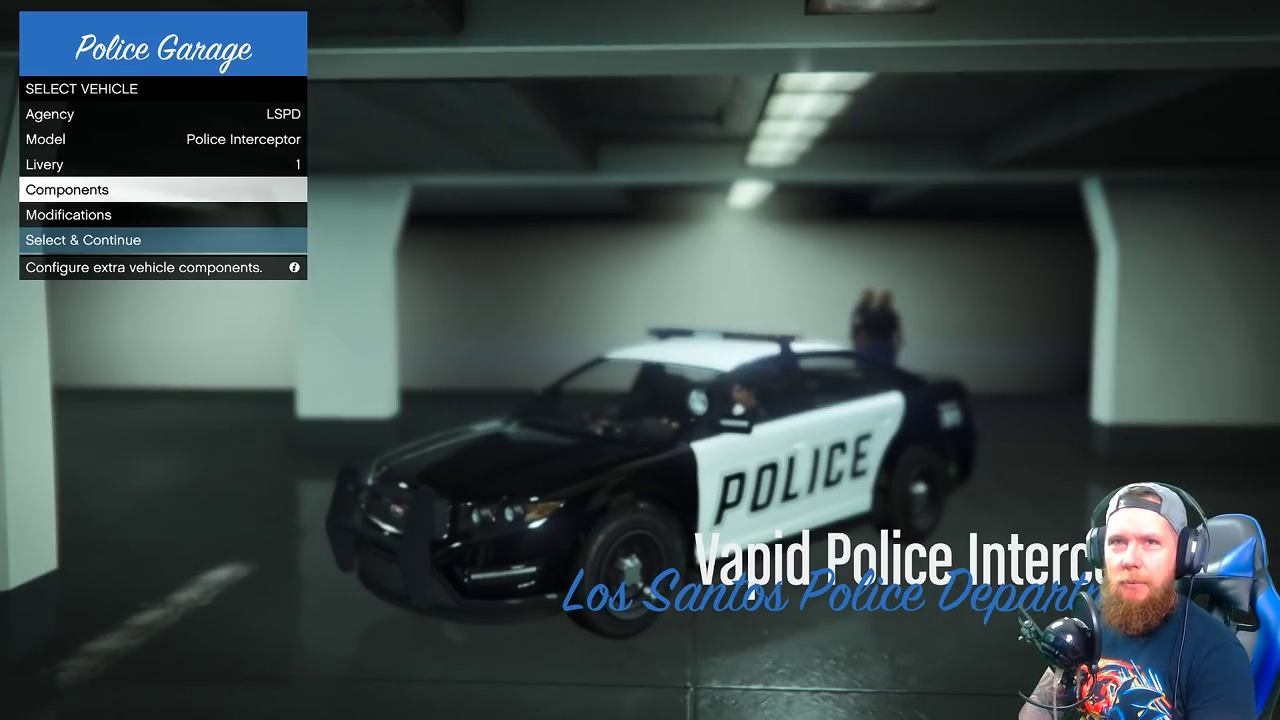
key(Down)
key(Return)
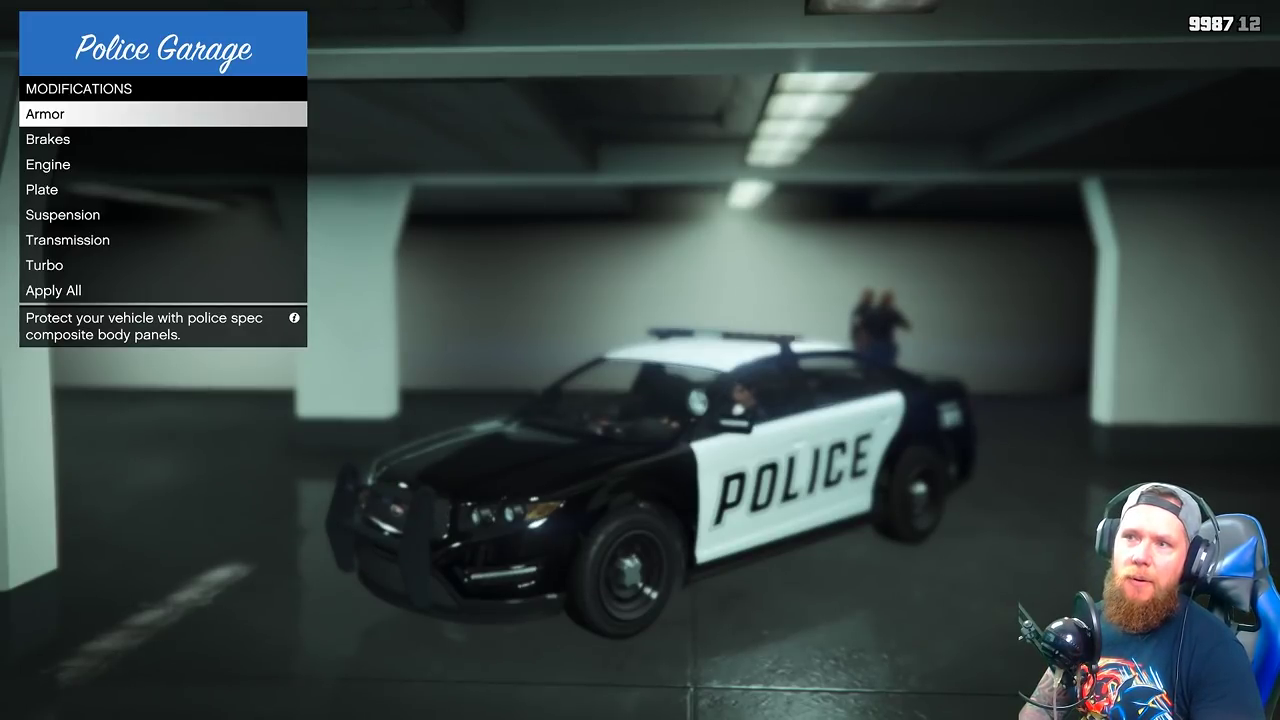
key(BackSpace)
key(BackSpace)
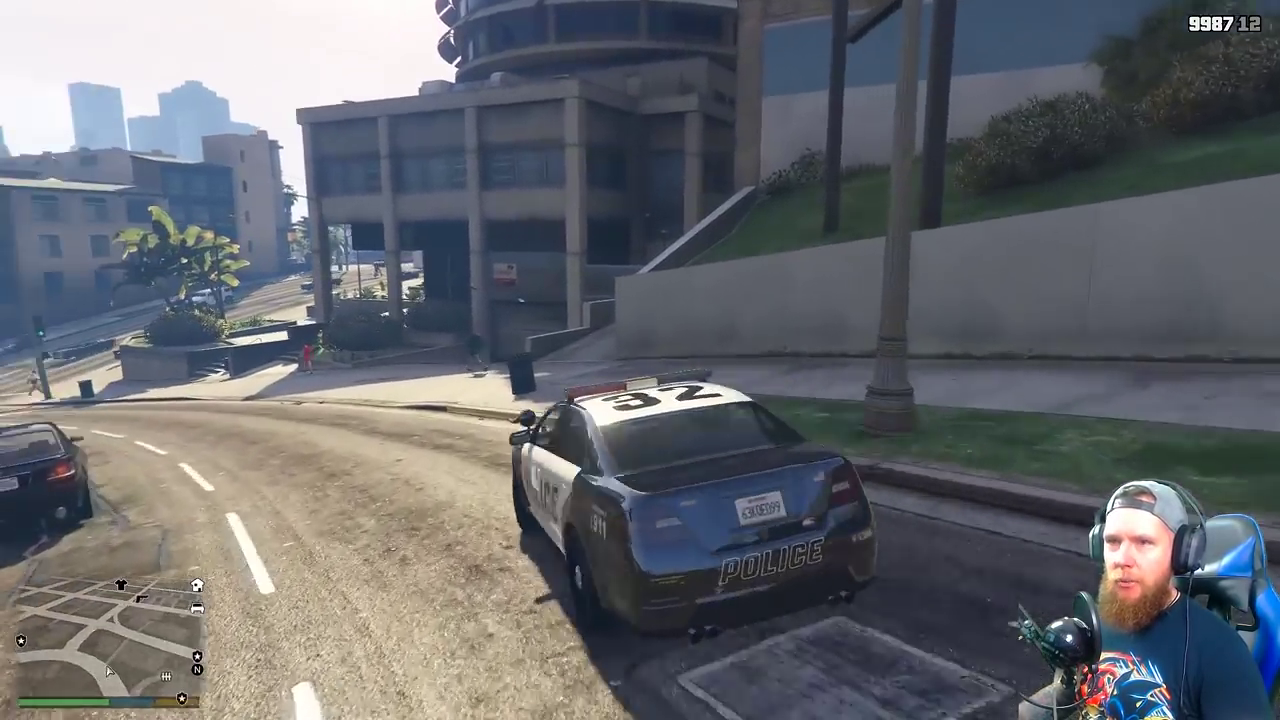
Open the Police Computer in the patrol car, and close it without searching.
key(e)
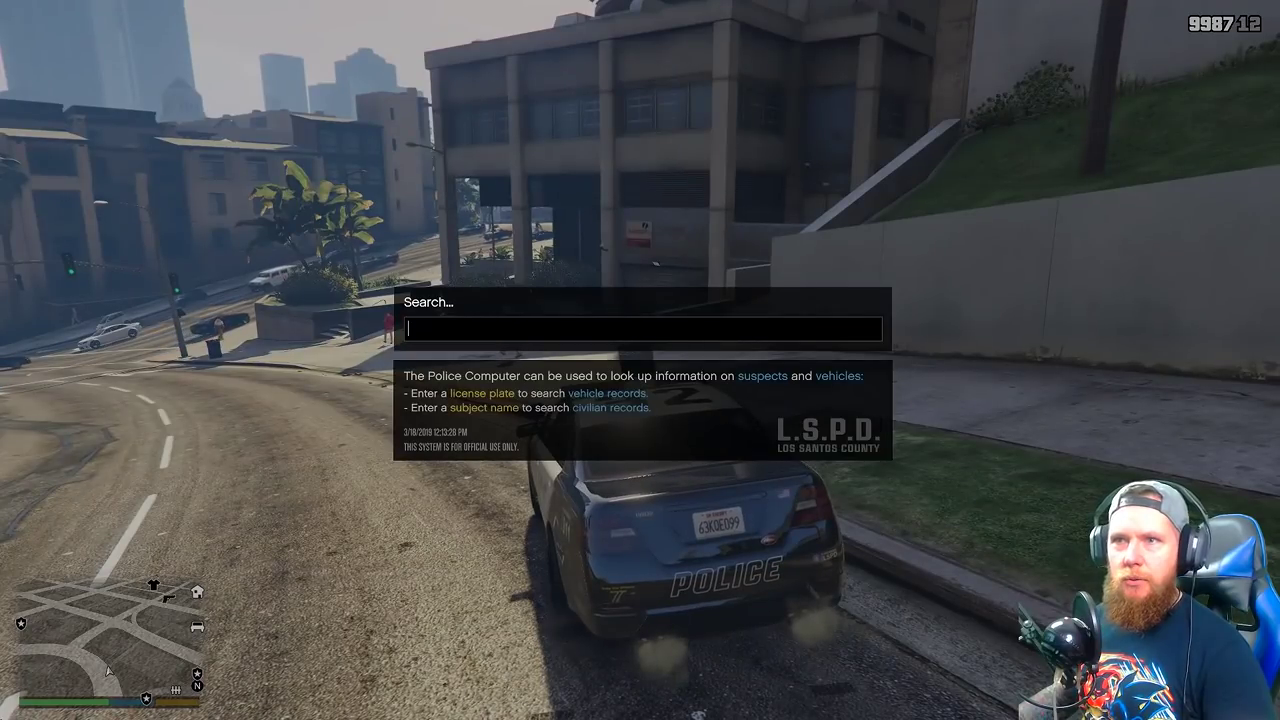
key(Escape)
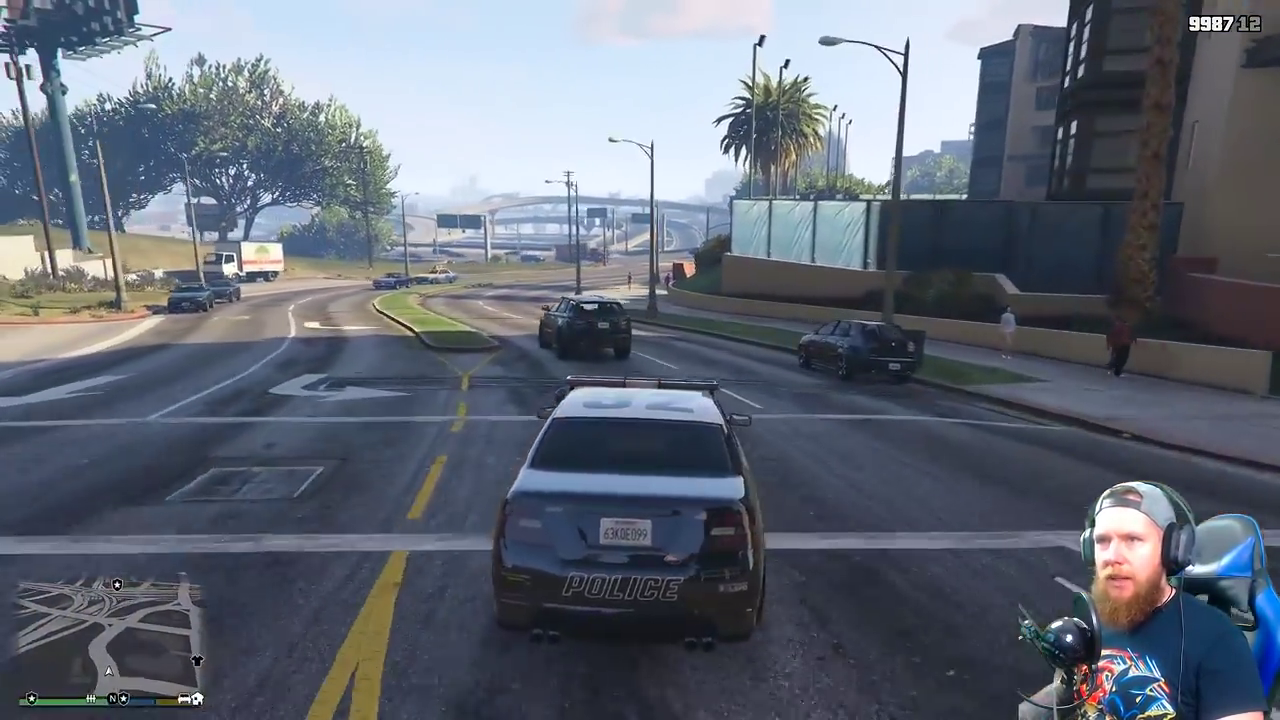
Pull over the black SUV ahead, get out of the patrol car and walk to the driver's window.
key(shift)
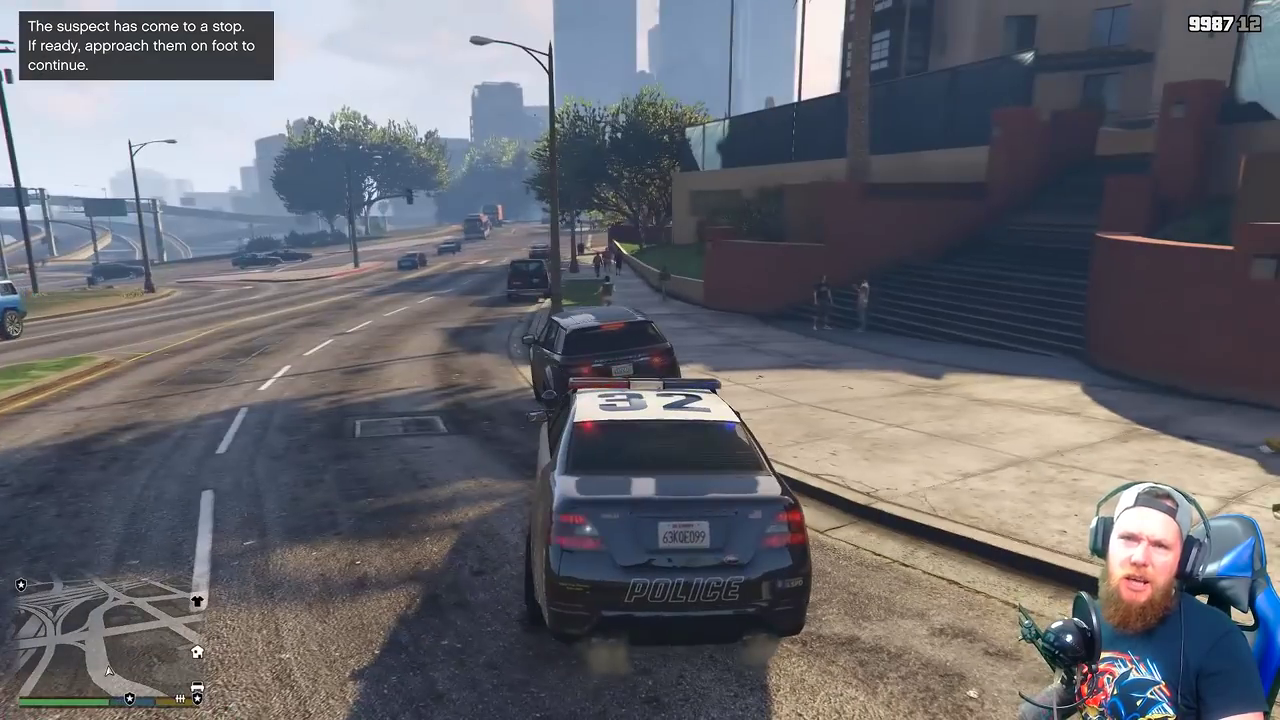
key(f)
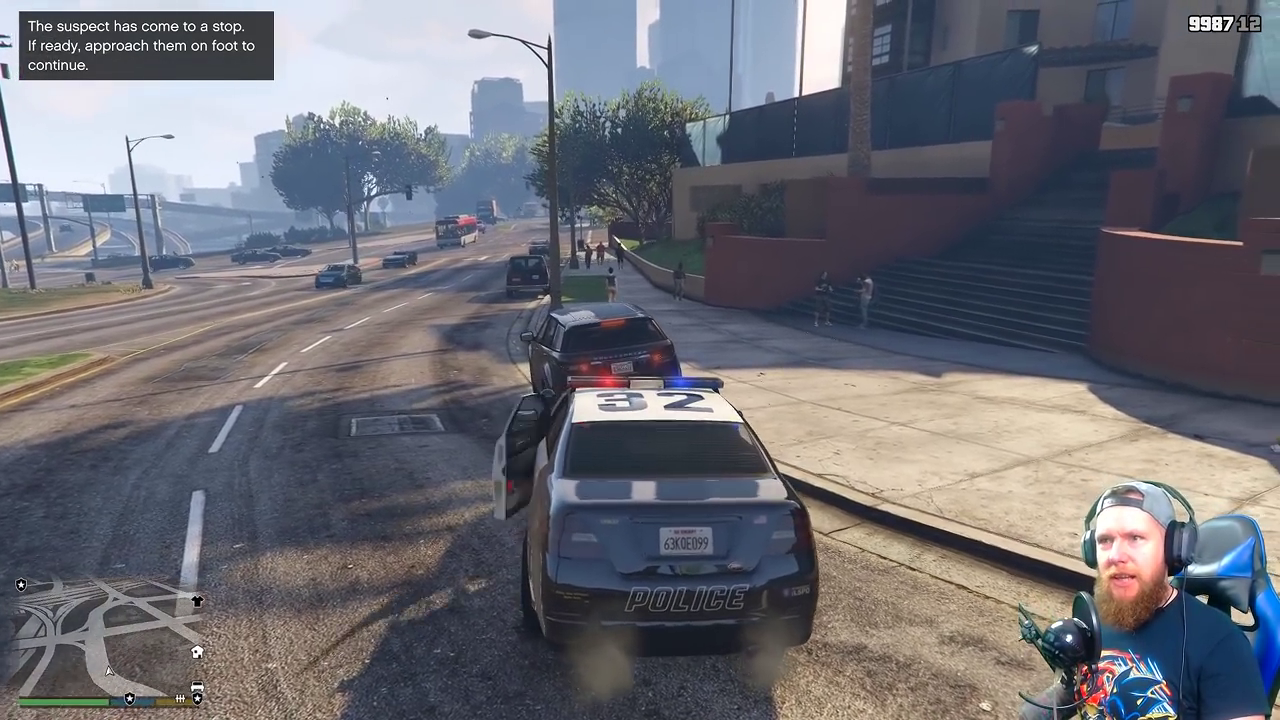
key(w)
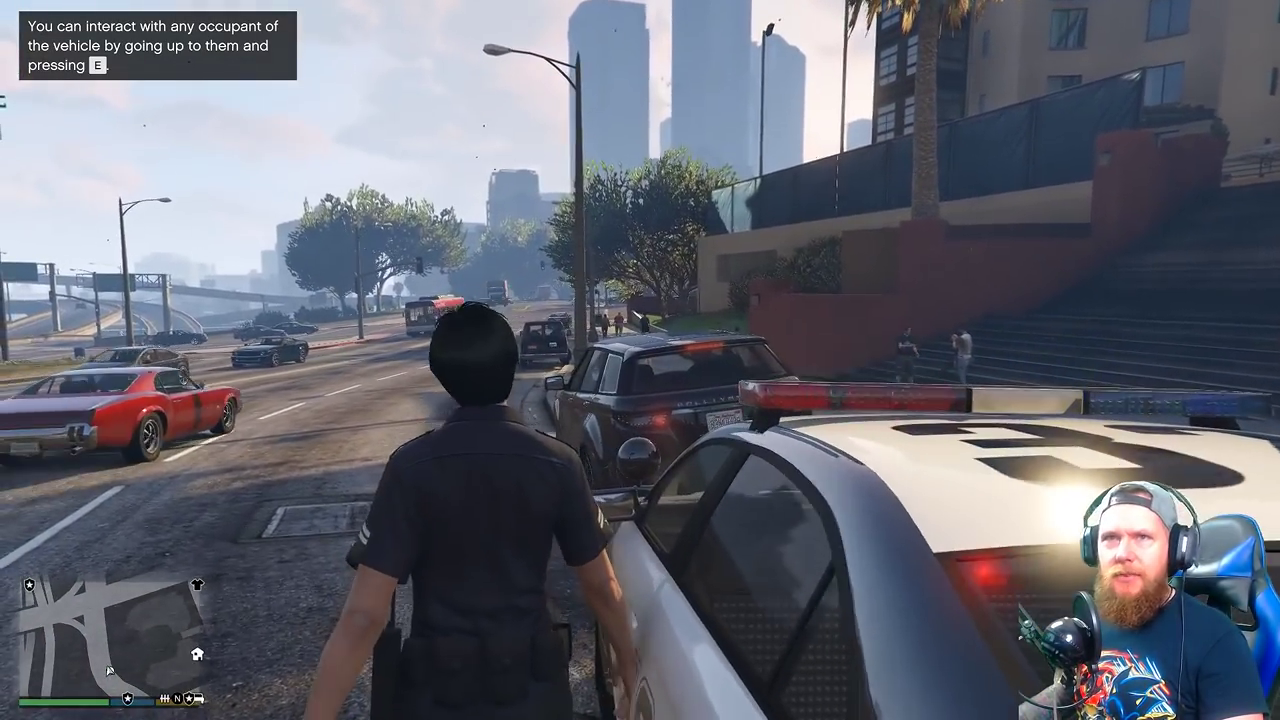
key(w)
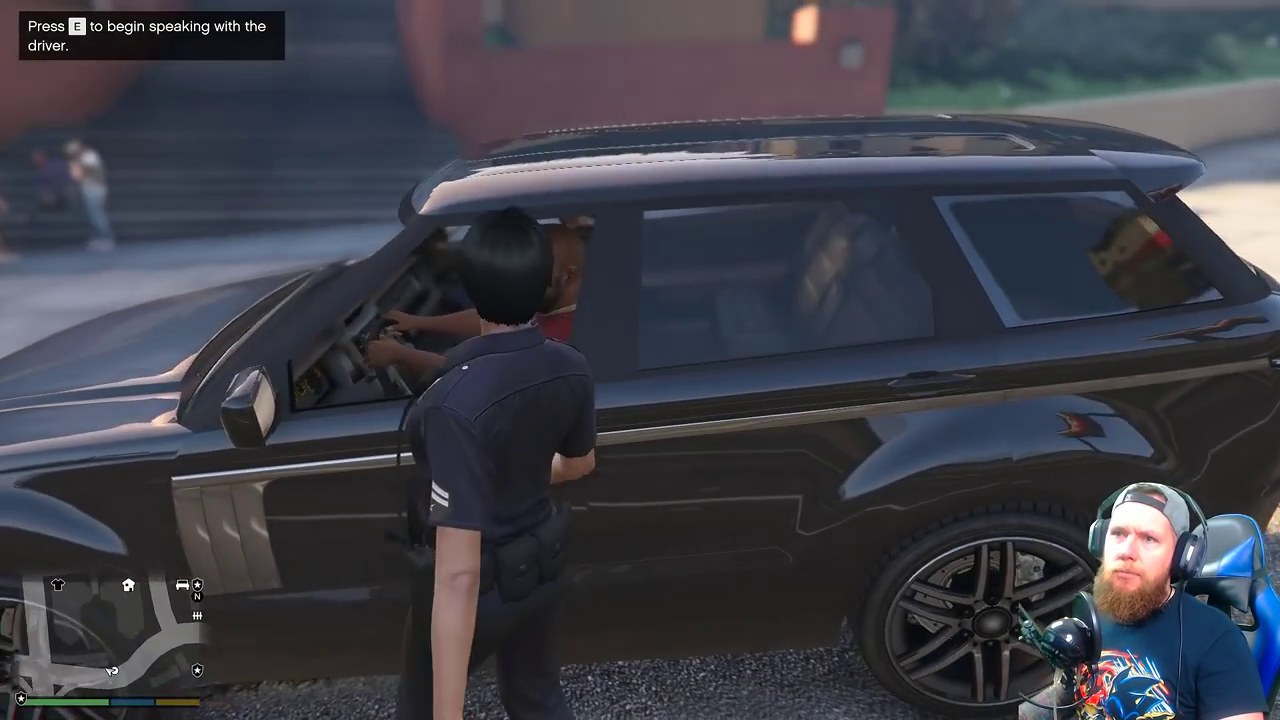
Begin speaking with the stopped driver and continue past the Hello greeting to the traffic stop options.
key(e)
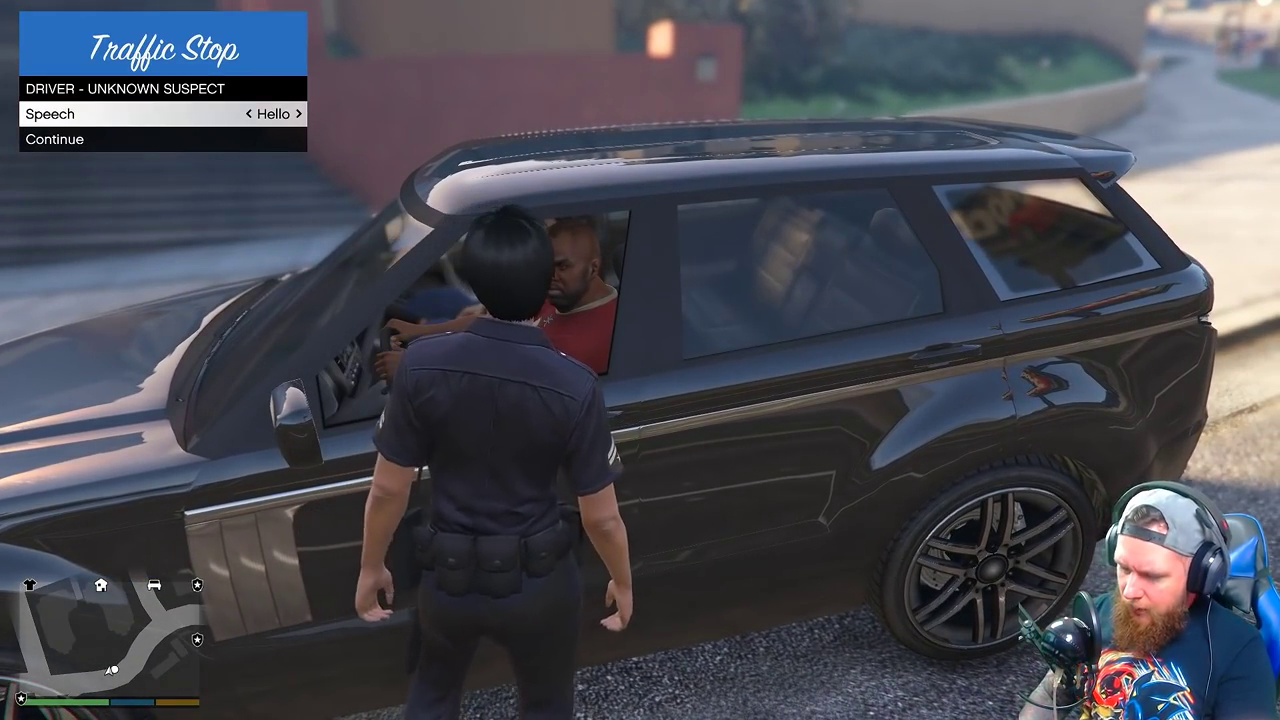
key(Down)
key(Return)
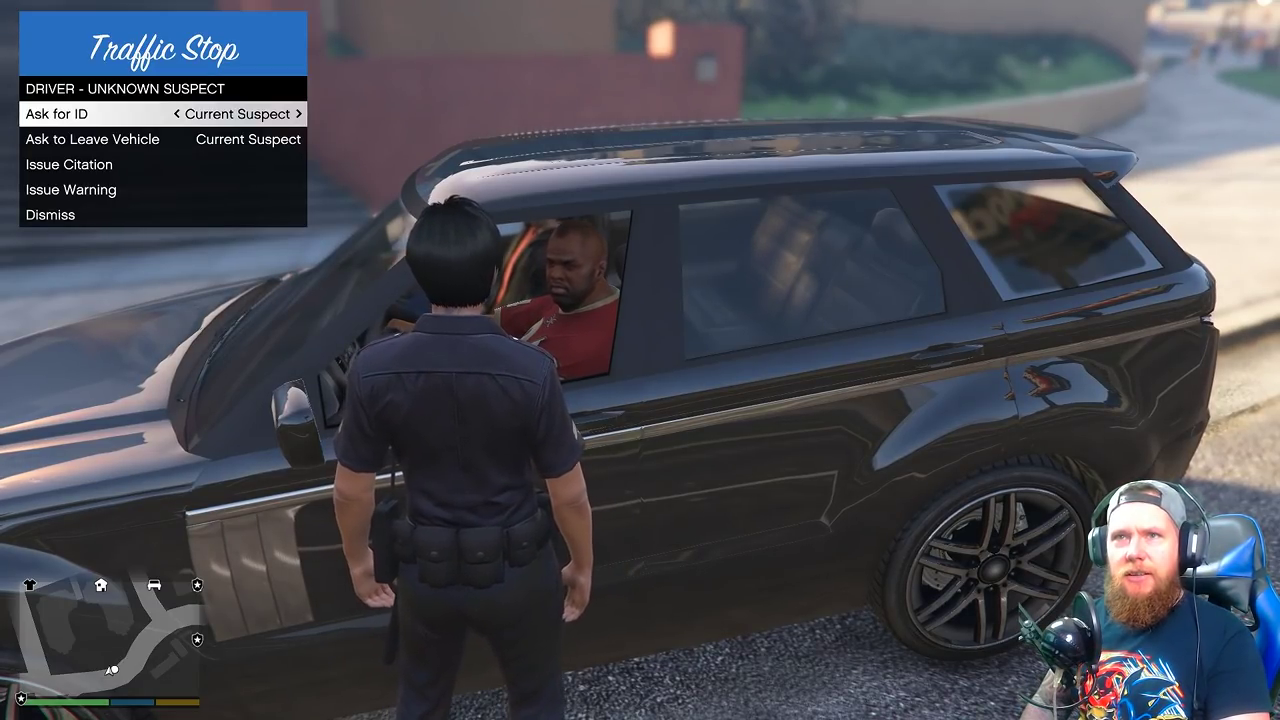
Preview the Everyone choice for Ask to Leave Vehicle and Ask for ID, returning both to Current Suspect.
key(Down)
key(Up)
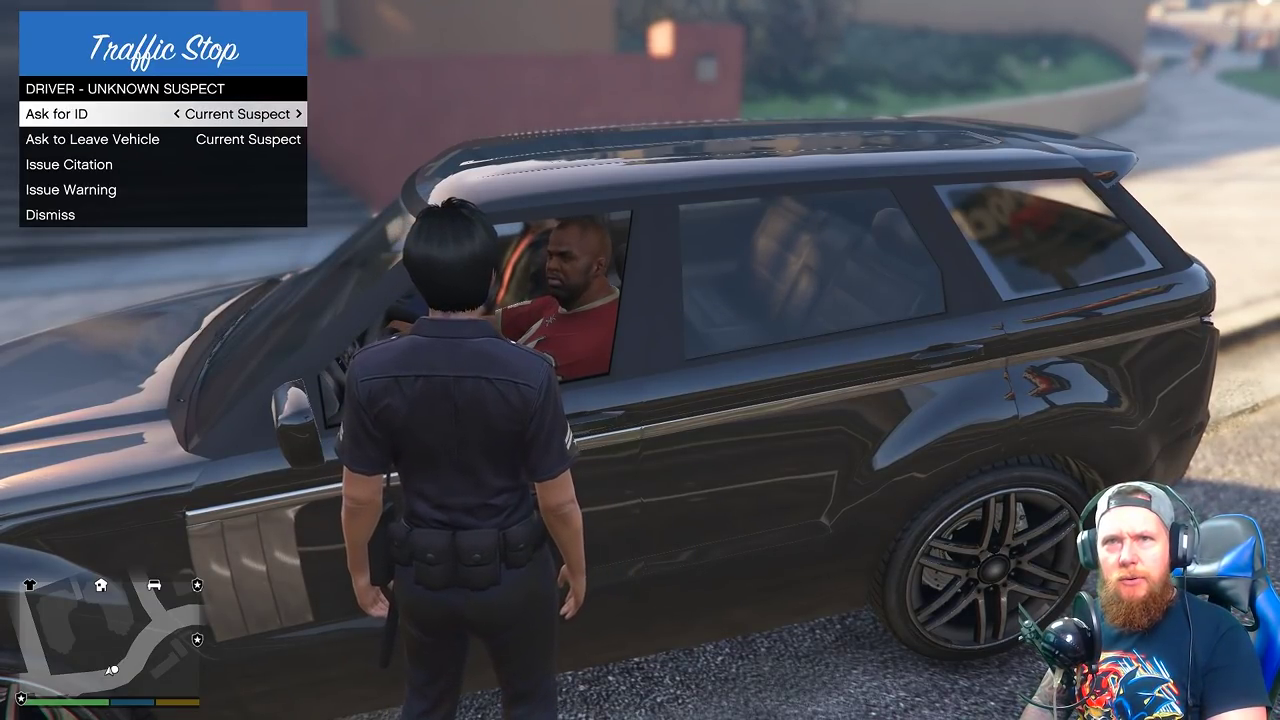
key(Down)
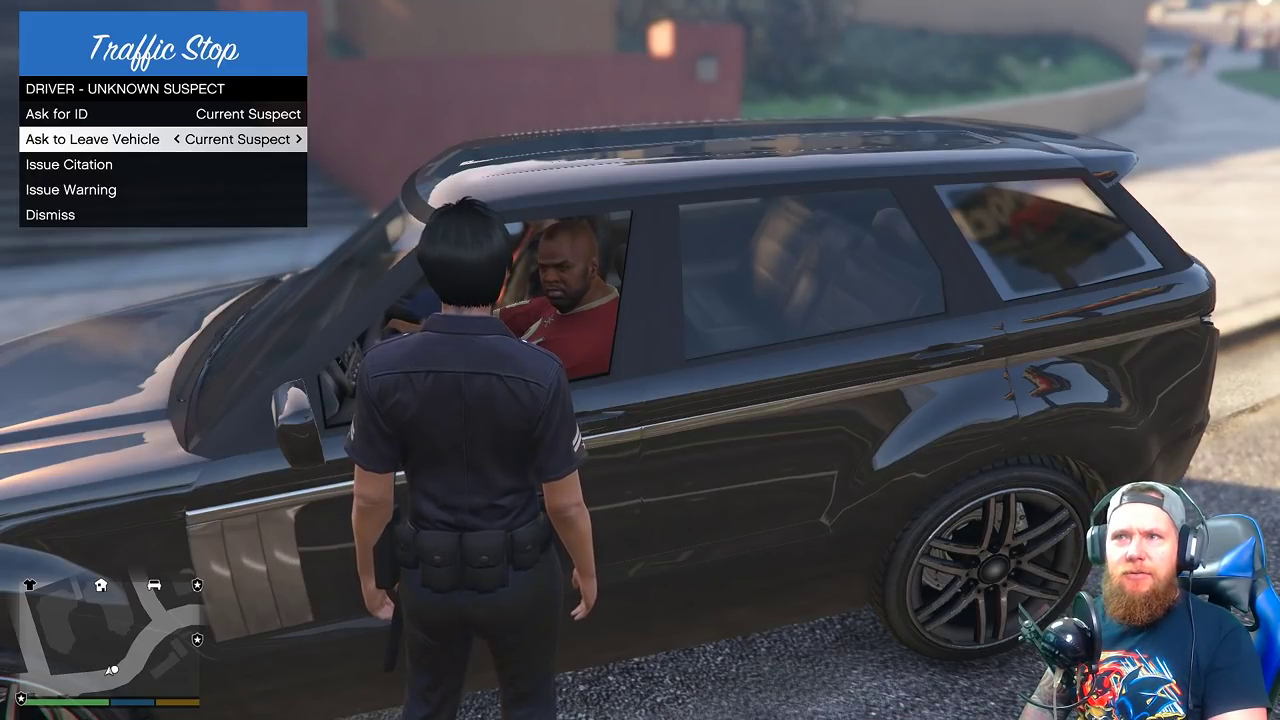
key(Right)
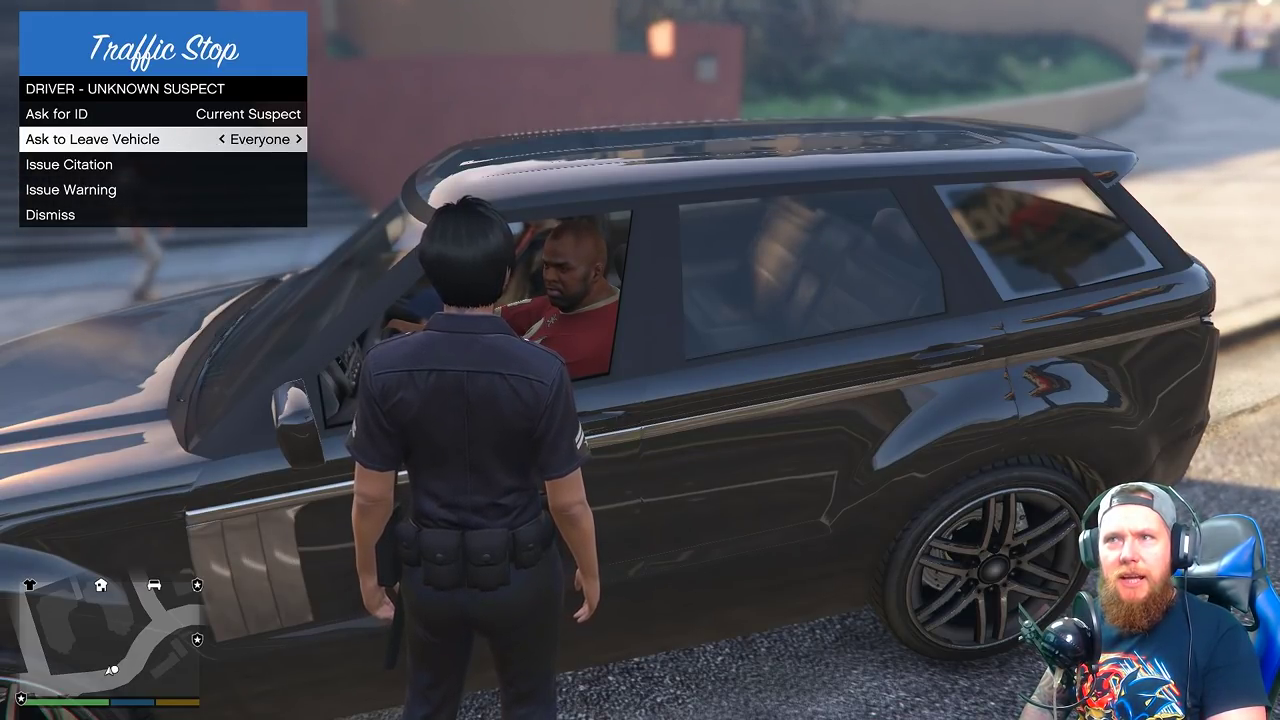
key(Left)
key(Up)
key(Right)
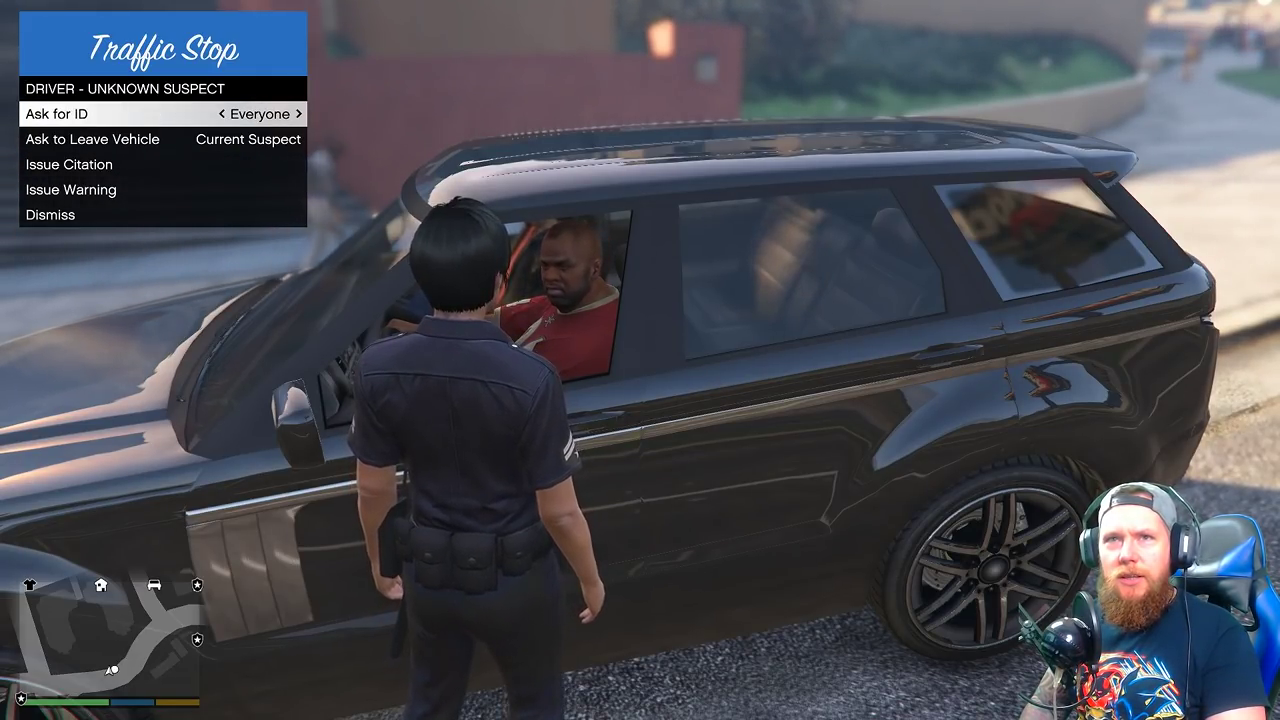
key(Left)
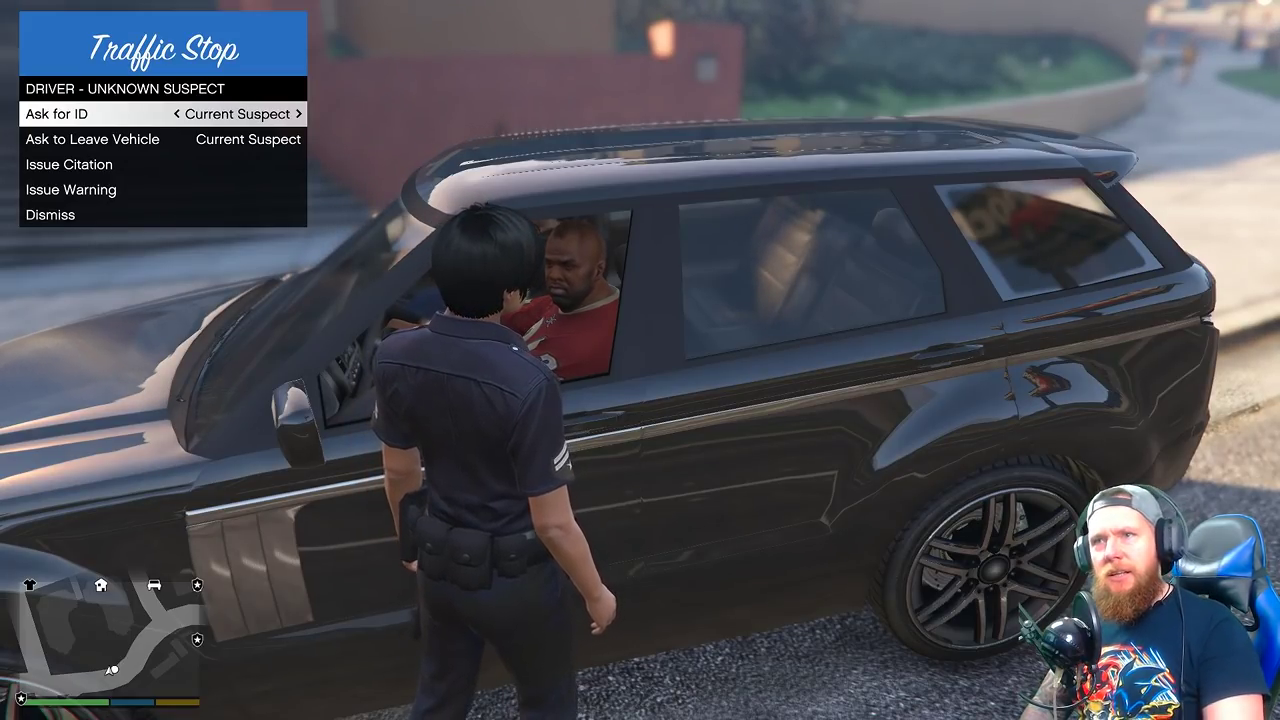
Skip the citation and warning, and dismiss the driver to end the traffic stop.
key(Down)
key(Down)
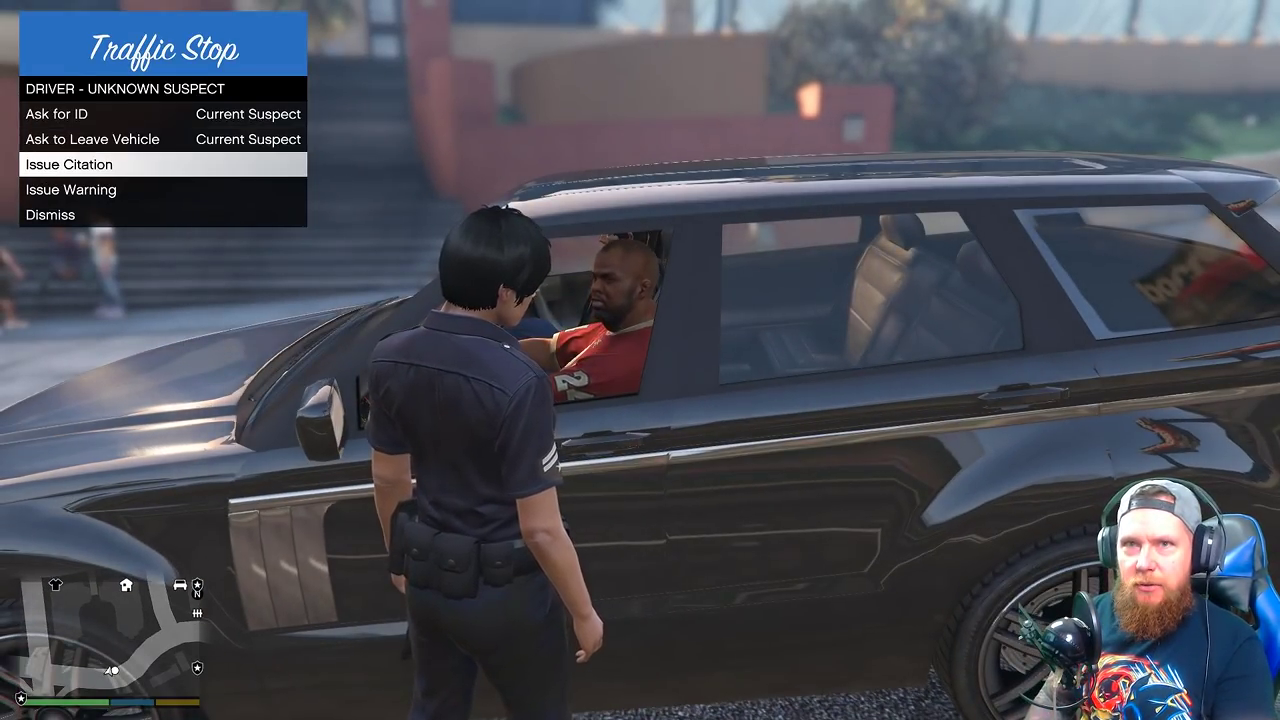
key(Down)
key(Down)
key(Return)
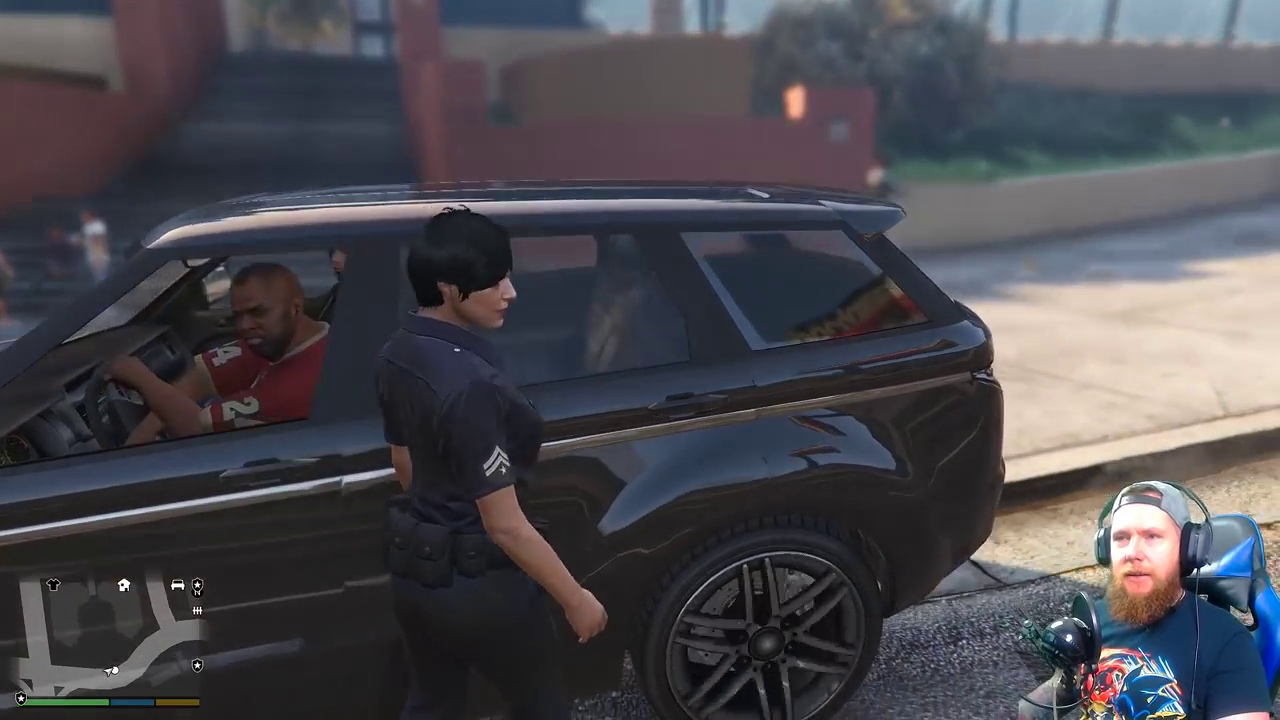
Walk to the three pedestrians at the stairs and stop the one in the black T-shirt.
key(w)
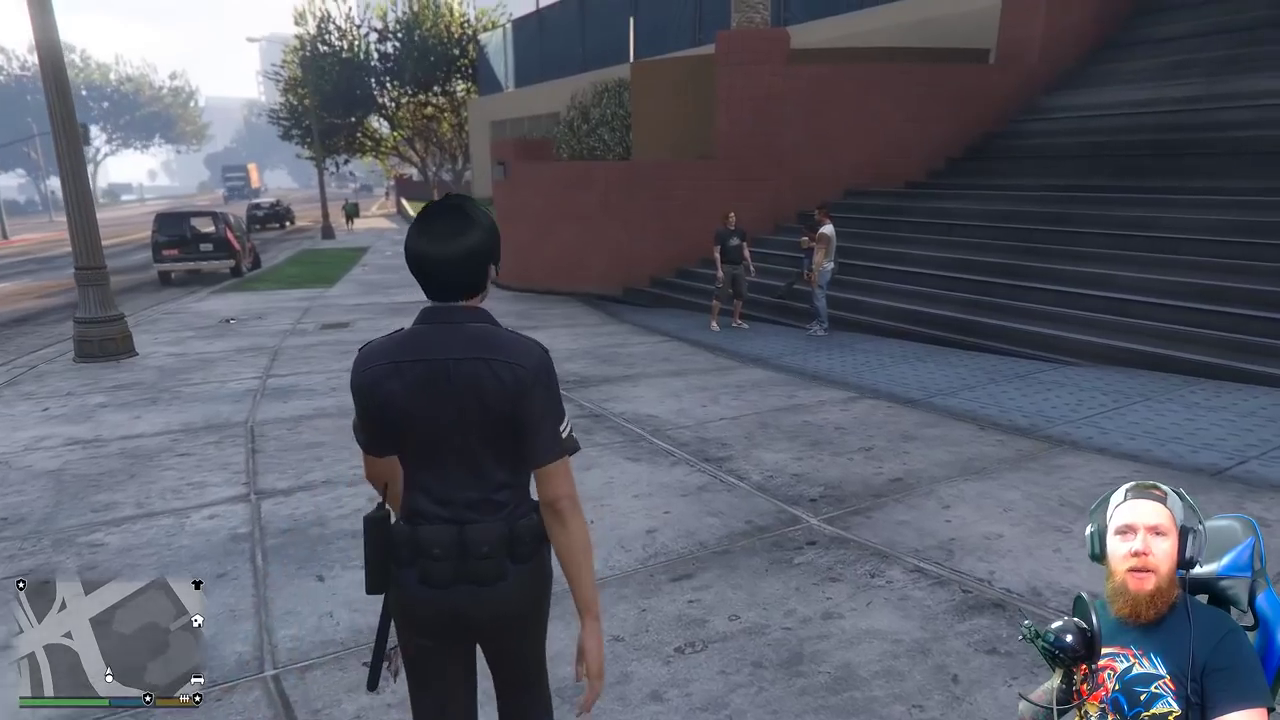
key(w)
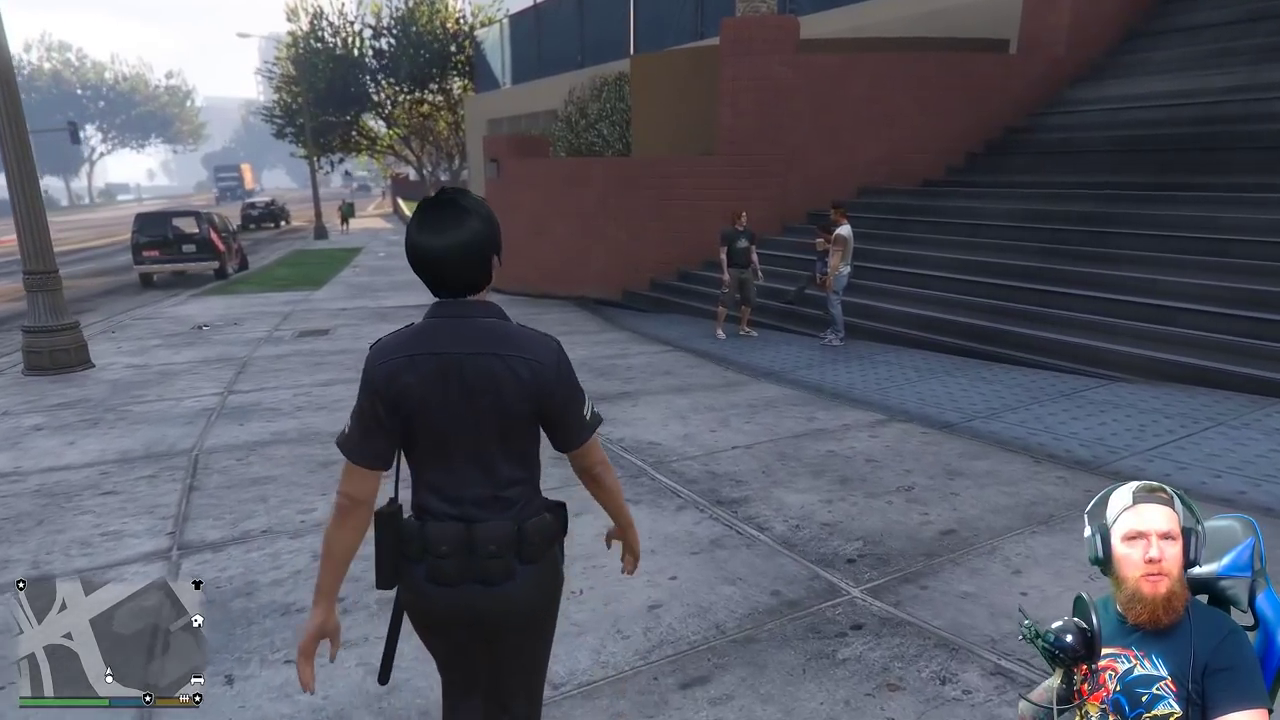
key(w)
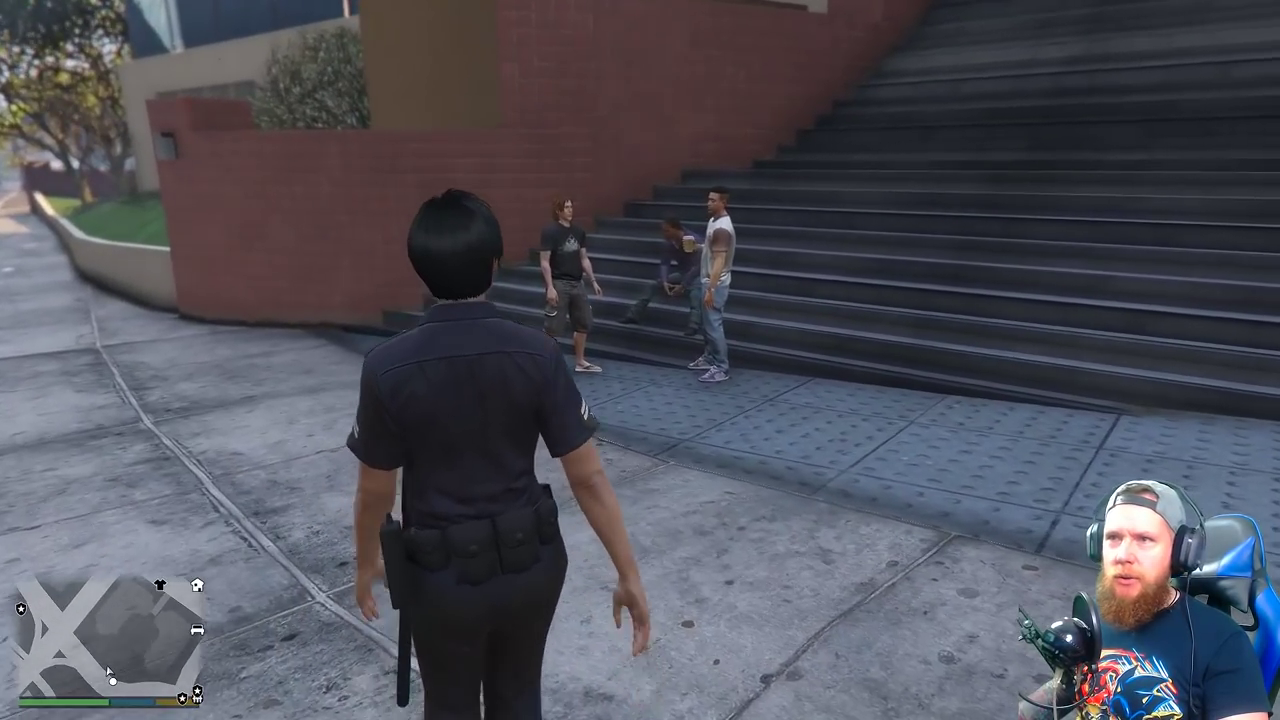
key(w)
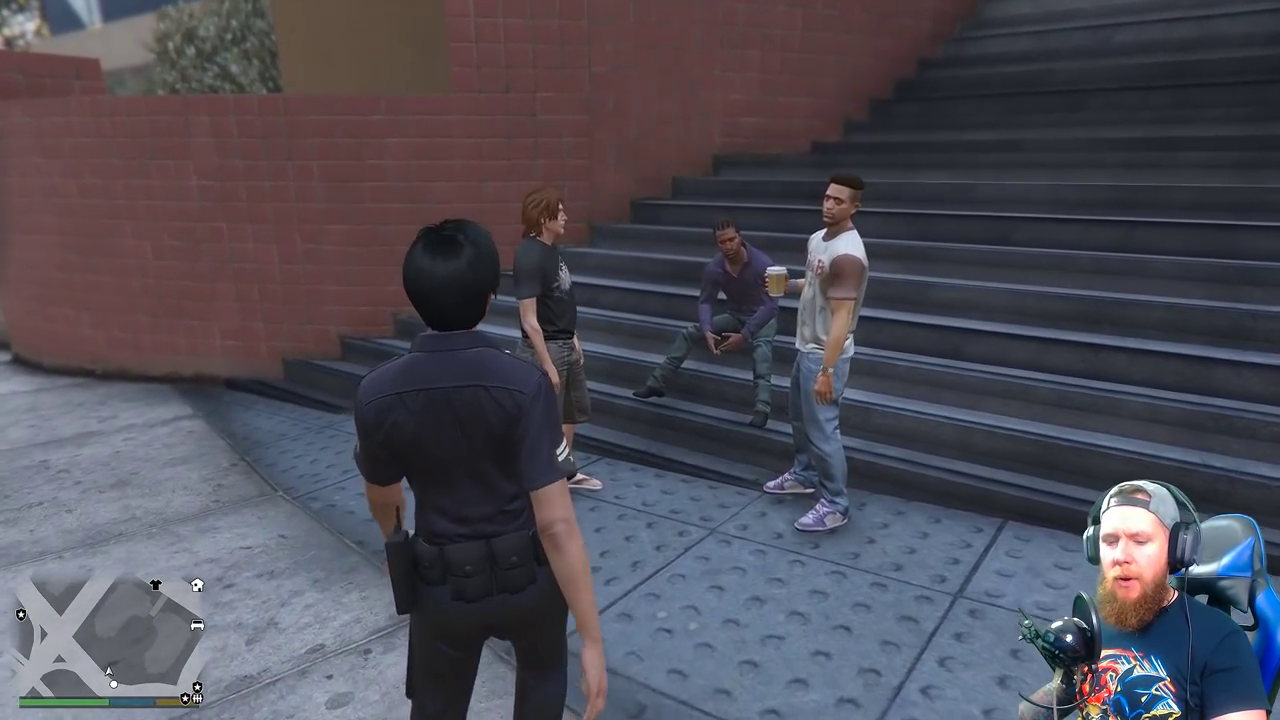
key(e)
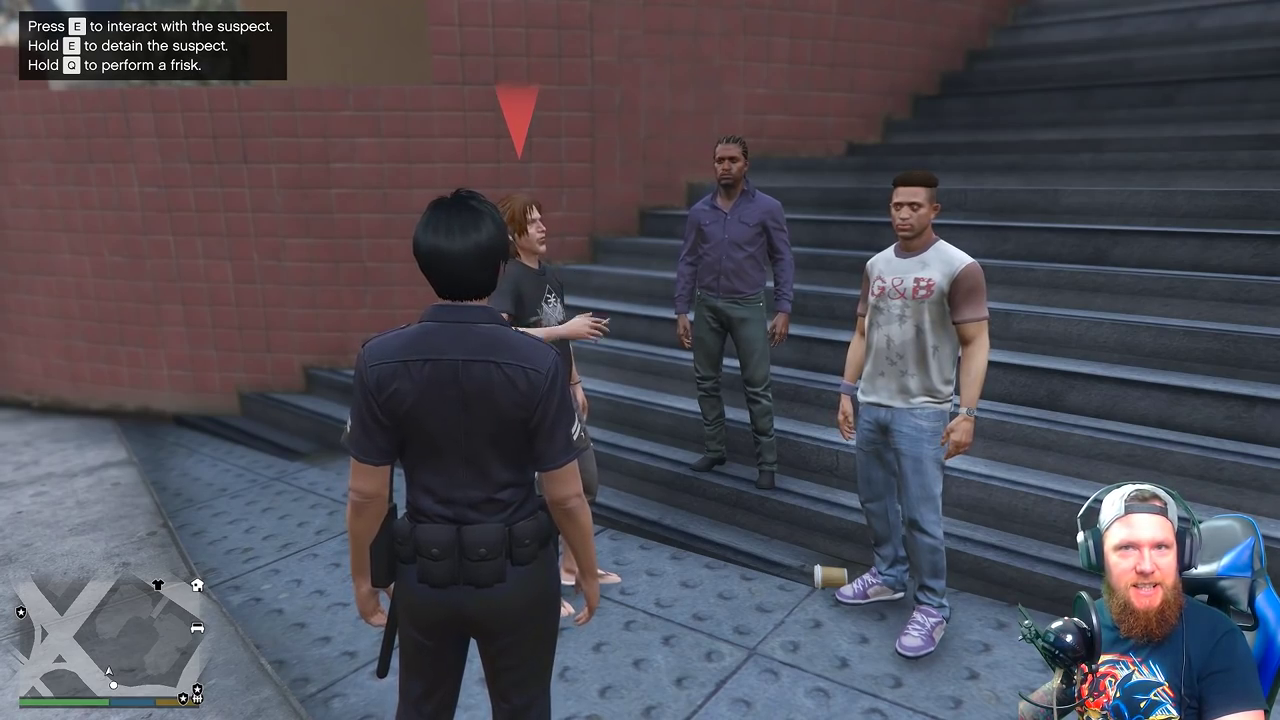
Try to frisk the stopped pedestrian, and walk away from the group along the sidewalk.
key(q)
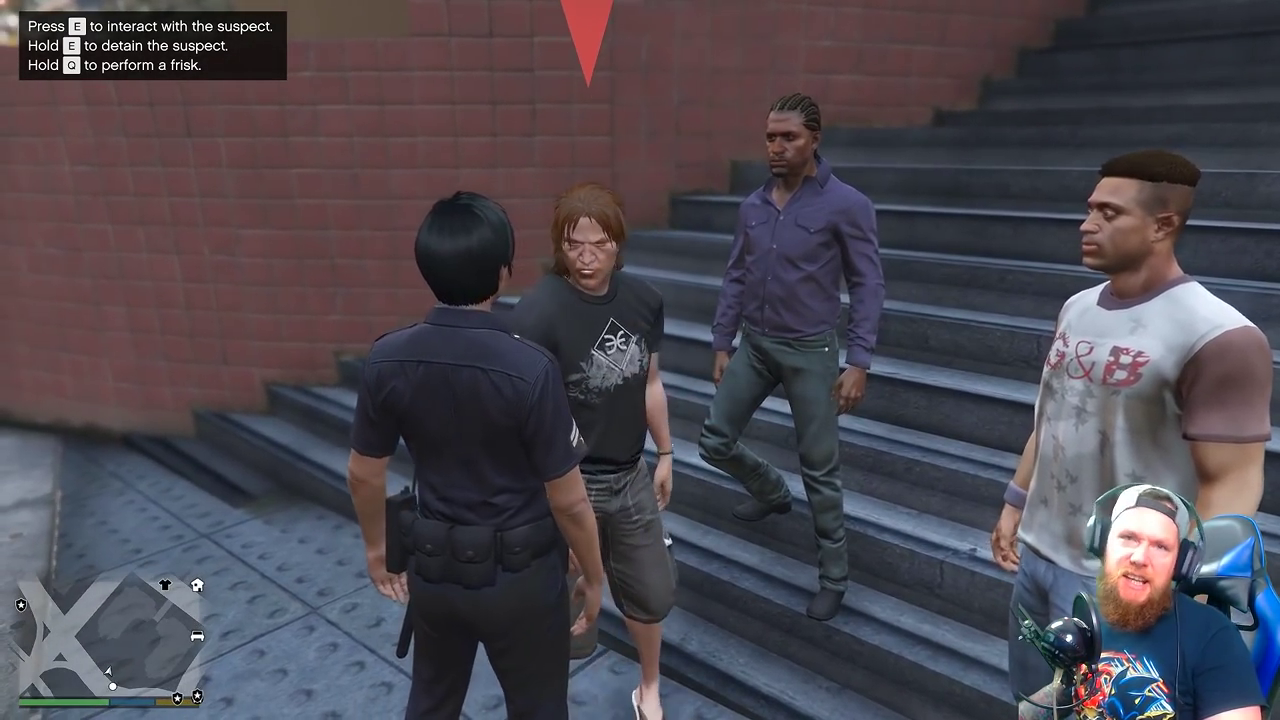
key(s)
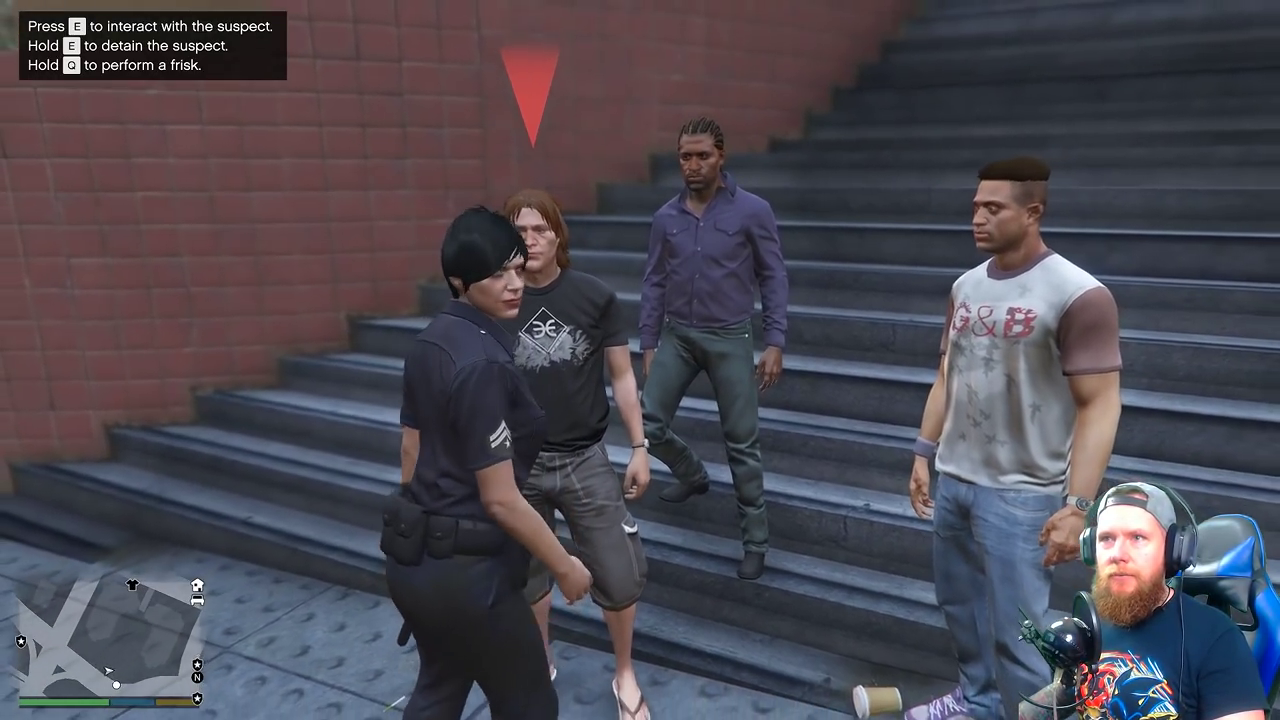
key(d)
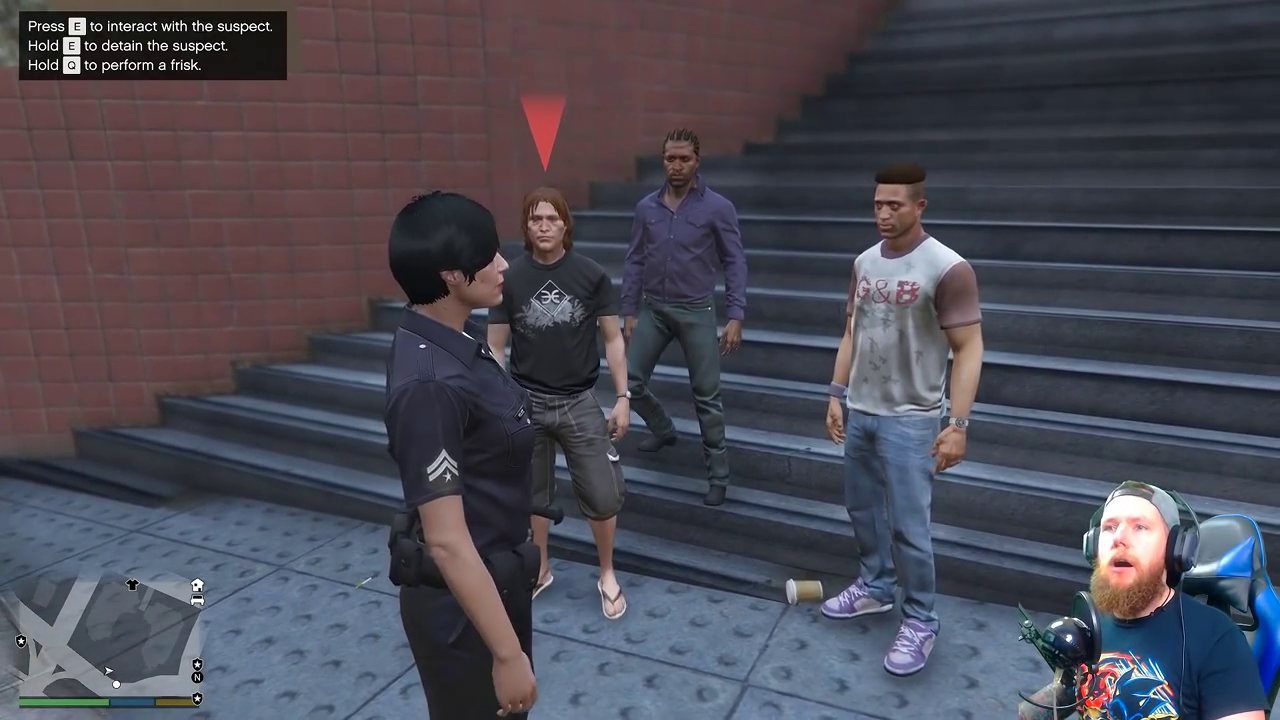
key(a)
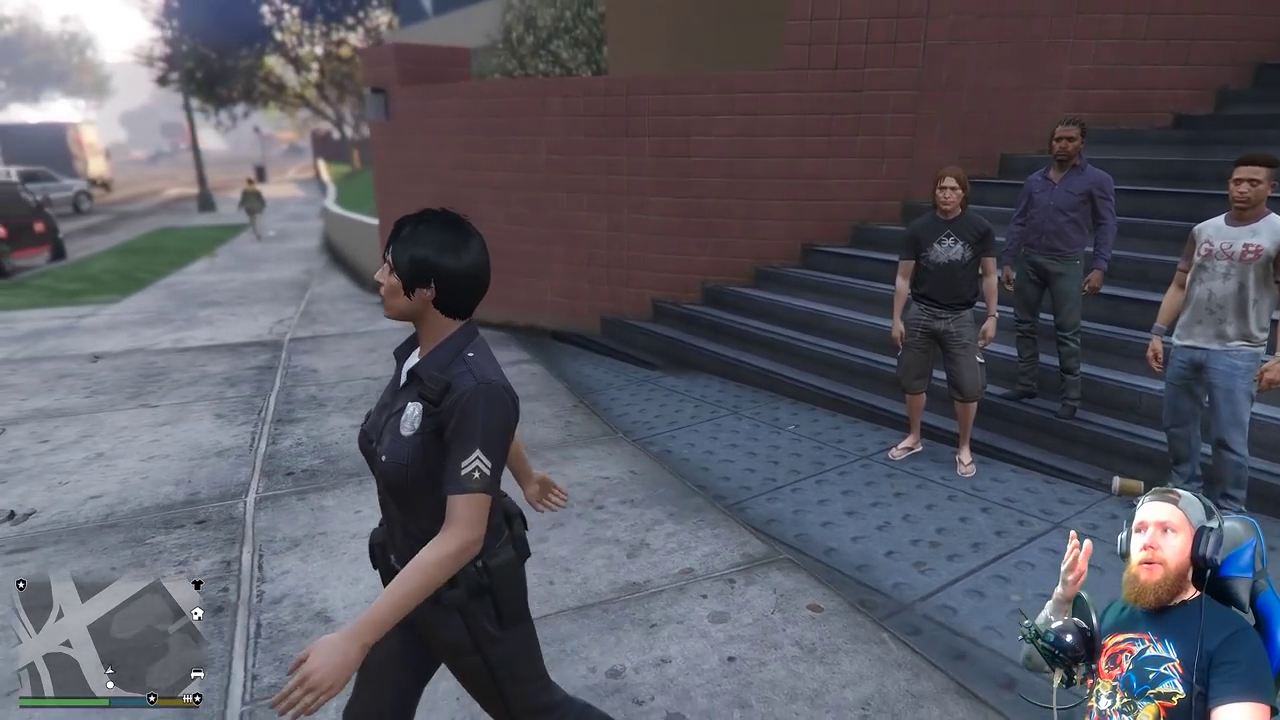
key(w)
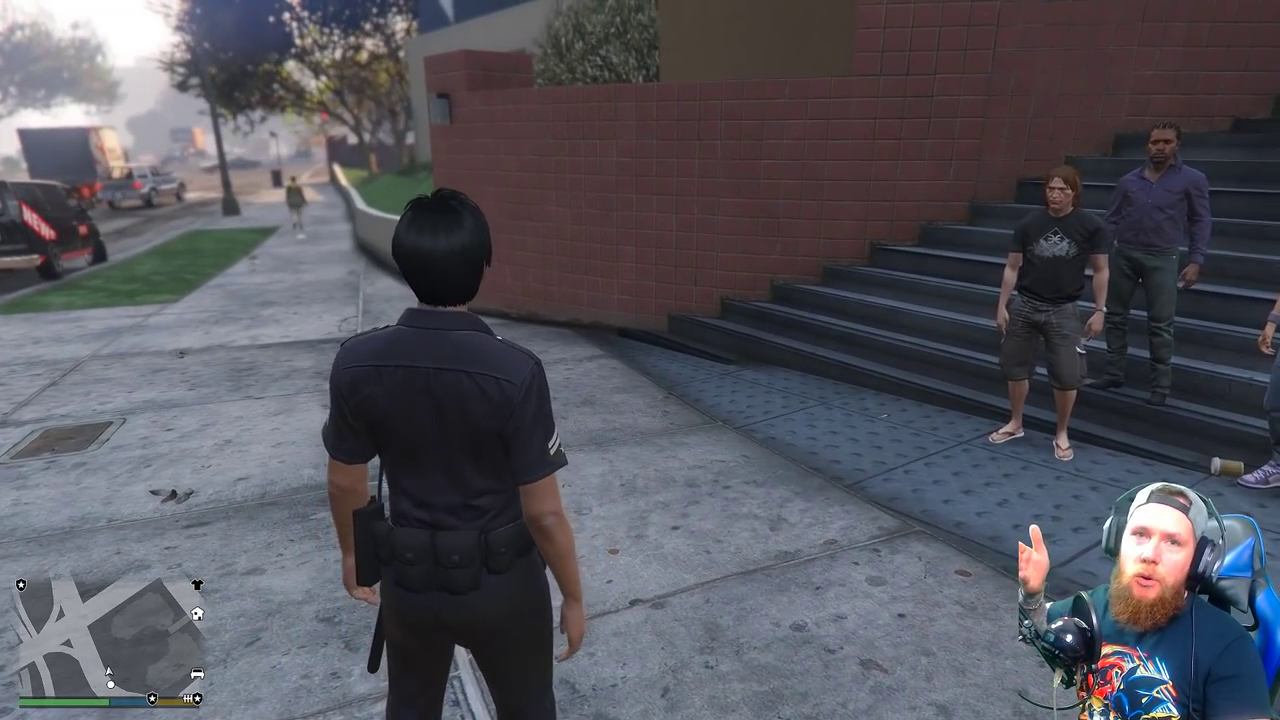
Draw the pistol, arrest the pedestrian in the black T-shirt at gunpoint, and escort the handcuffed suspect to the roadside.
key(2)
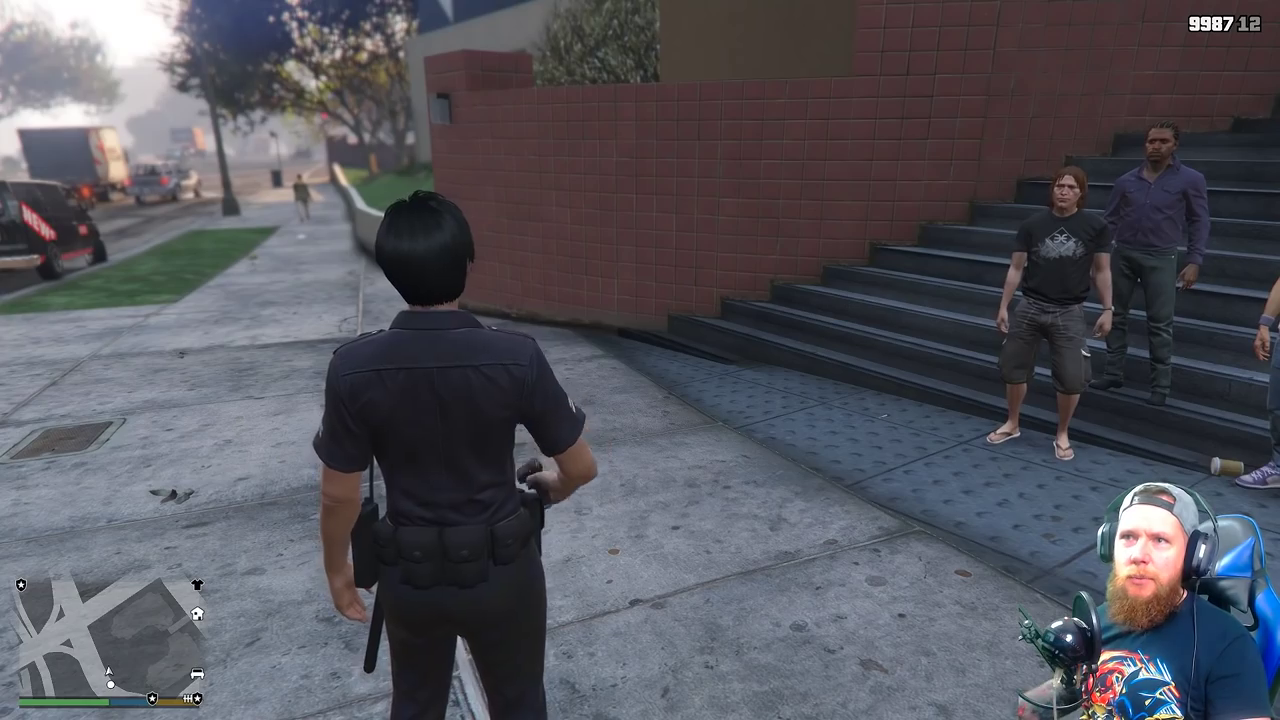
right_click(640, 360)
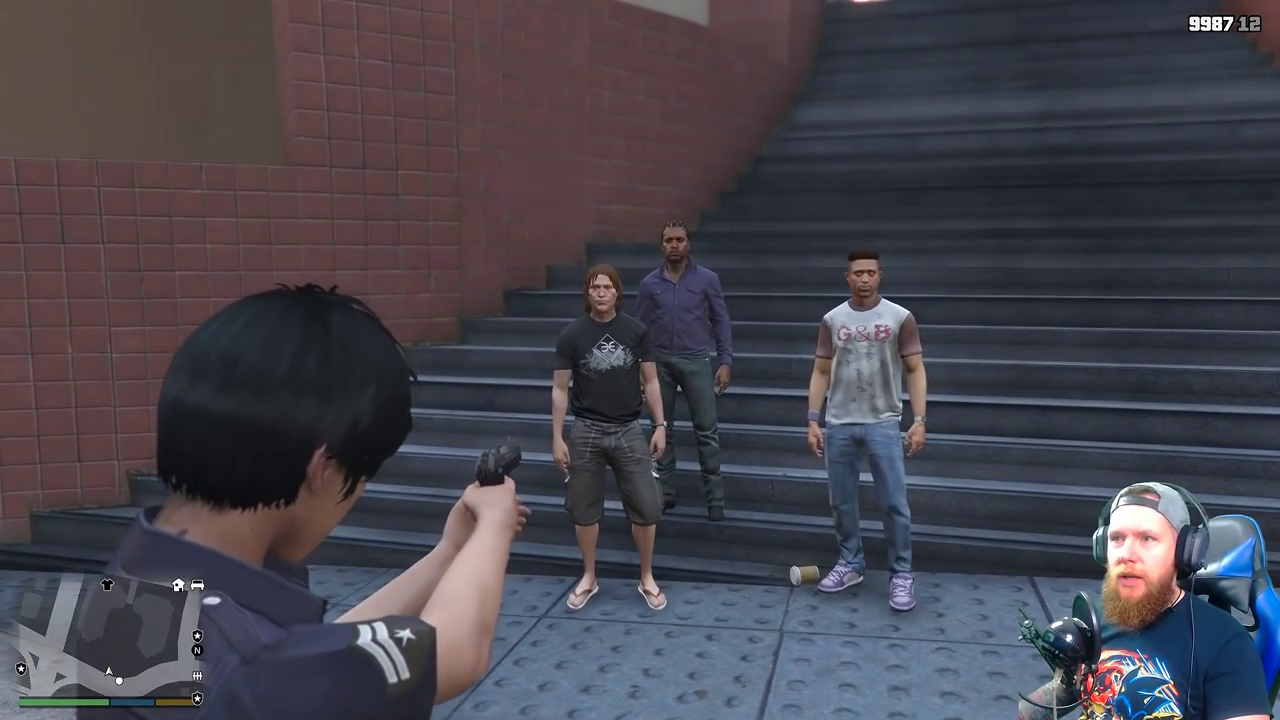
key(w)
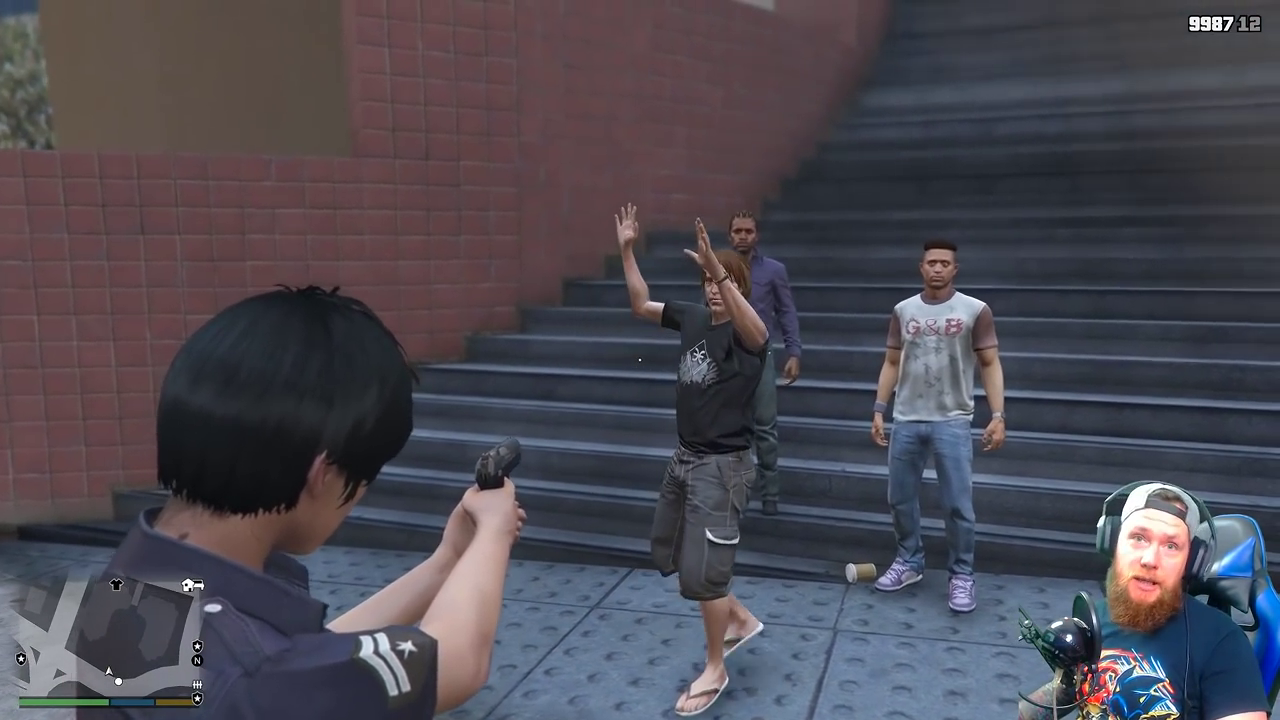
key(a)
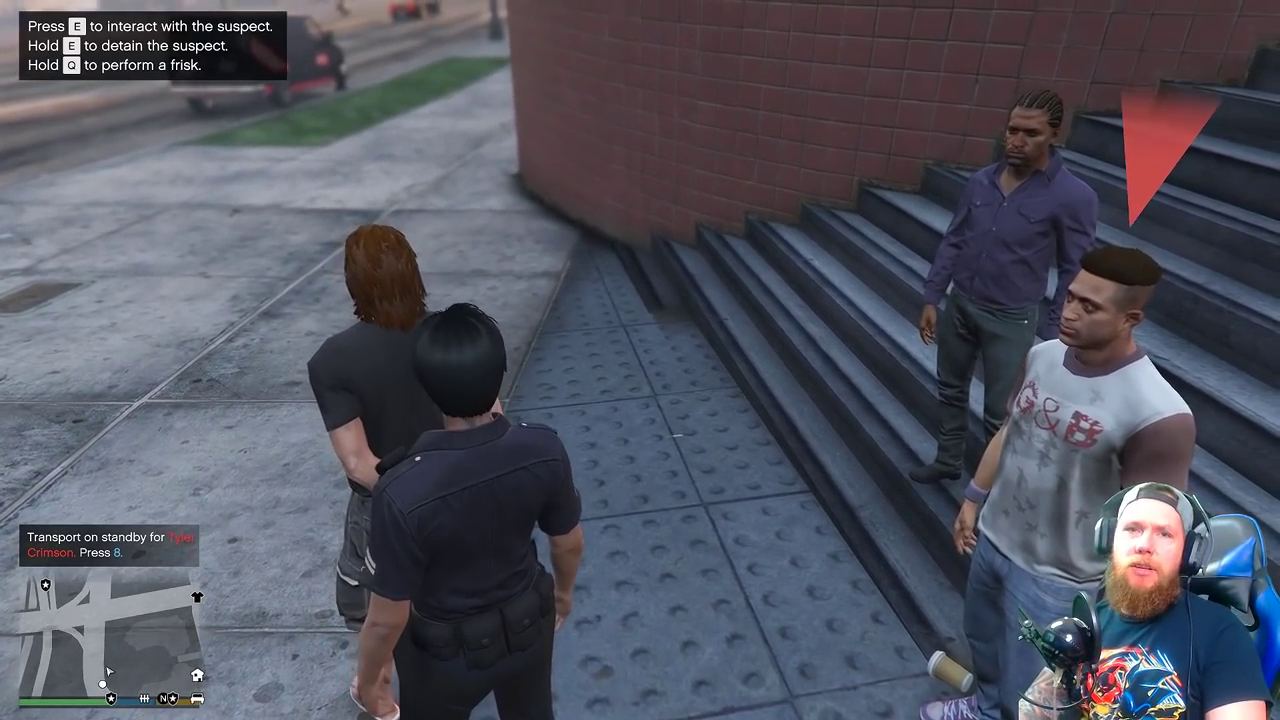
key(e)
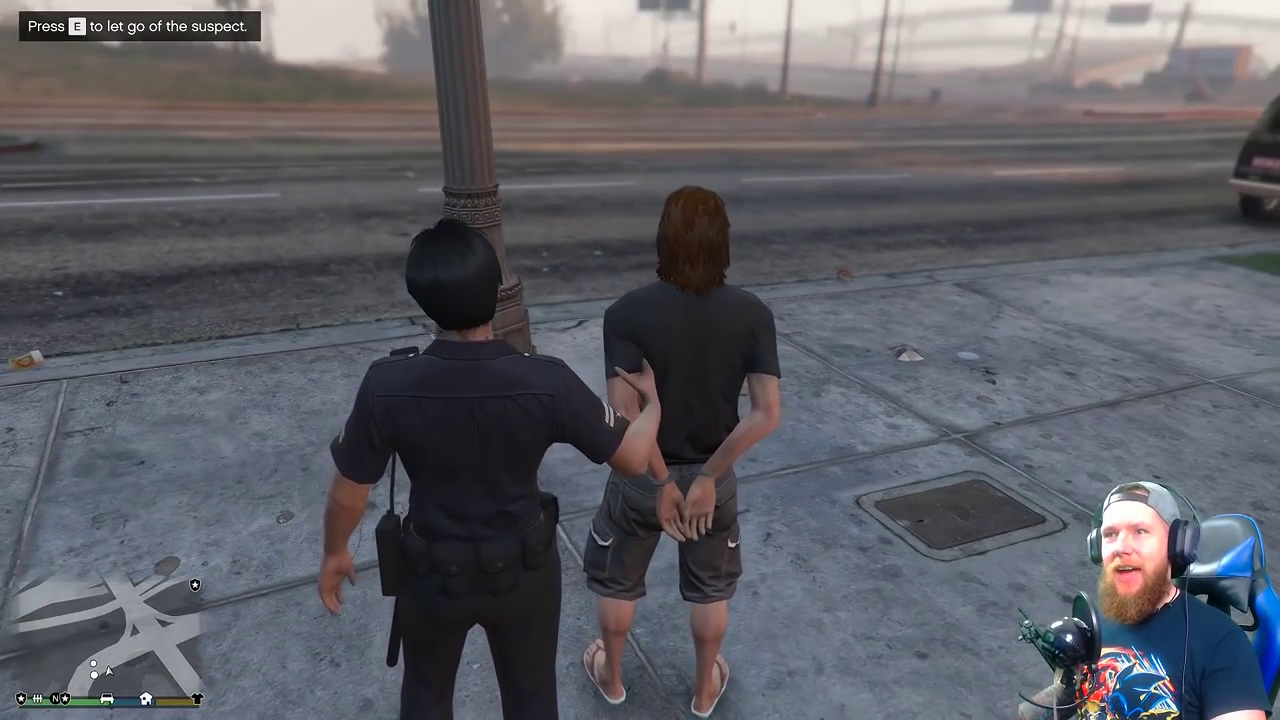
Exit Grand Theft Auto V to the Windows desktop and close the RAGEPluginHook archive window.
key(Escape)
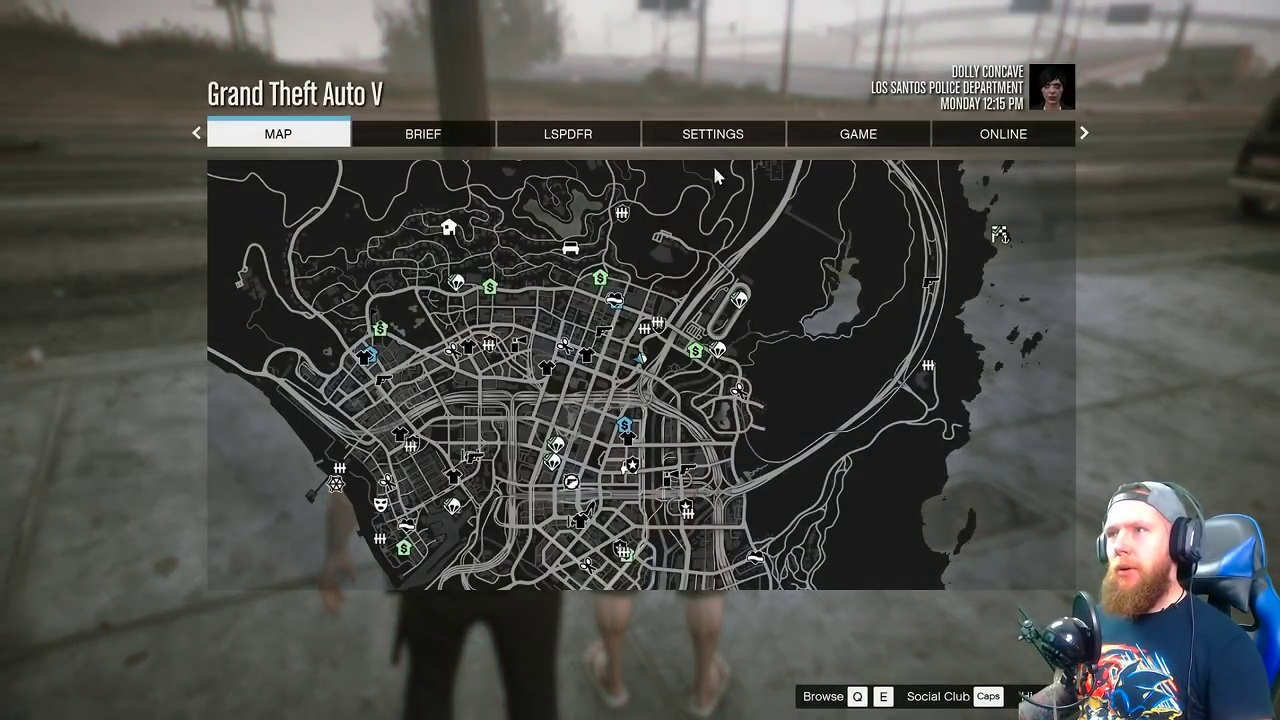
click(895, 133)
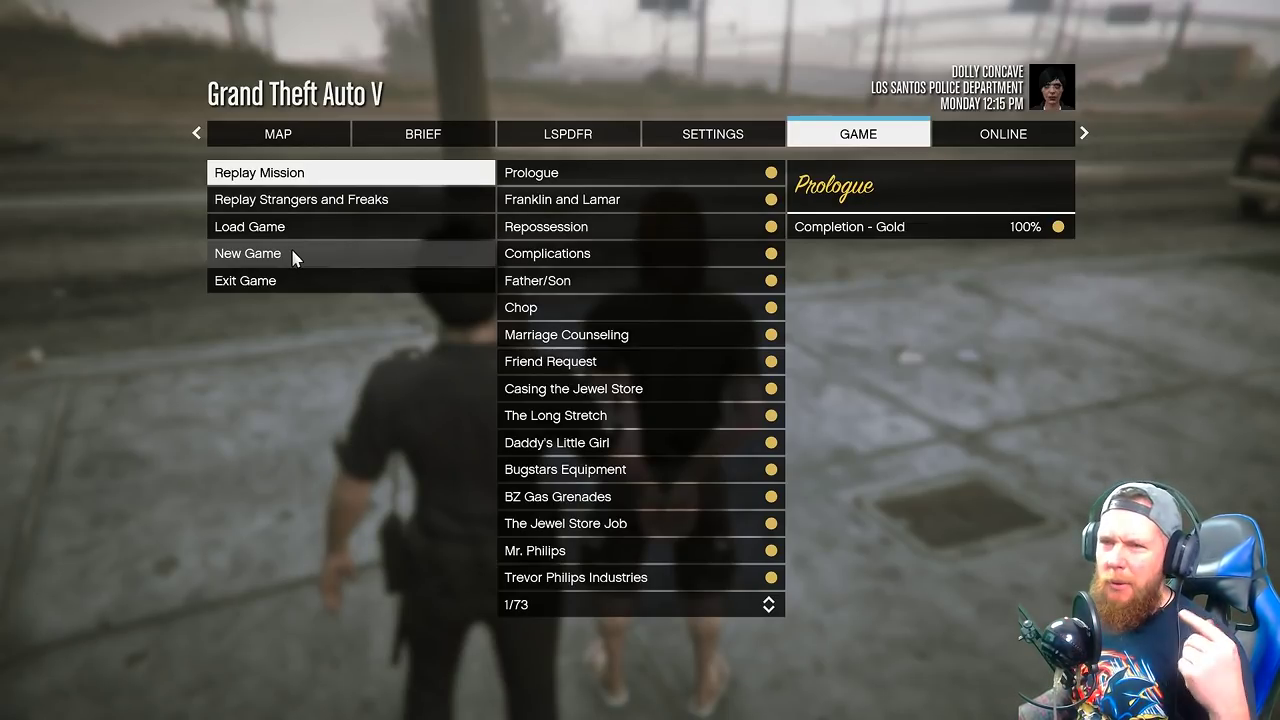
click(294, 280)
click(295, 281)
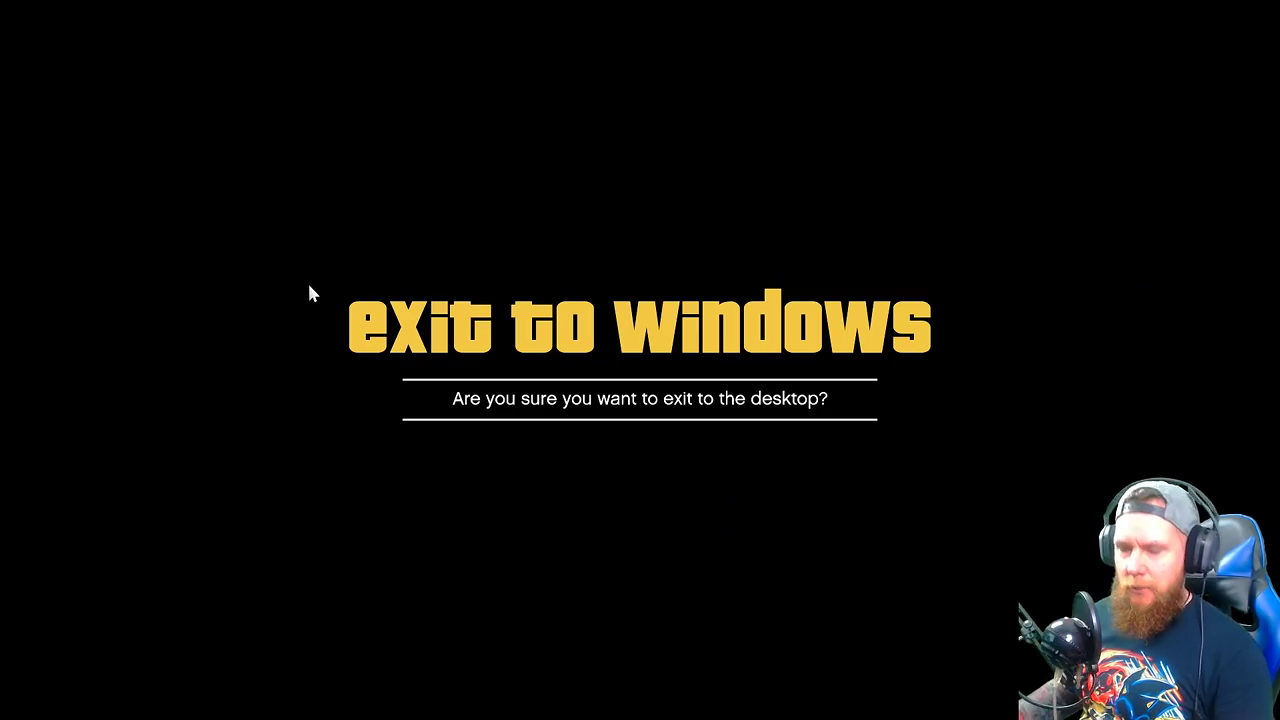
key(Return)
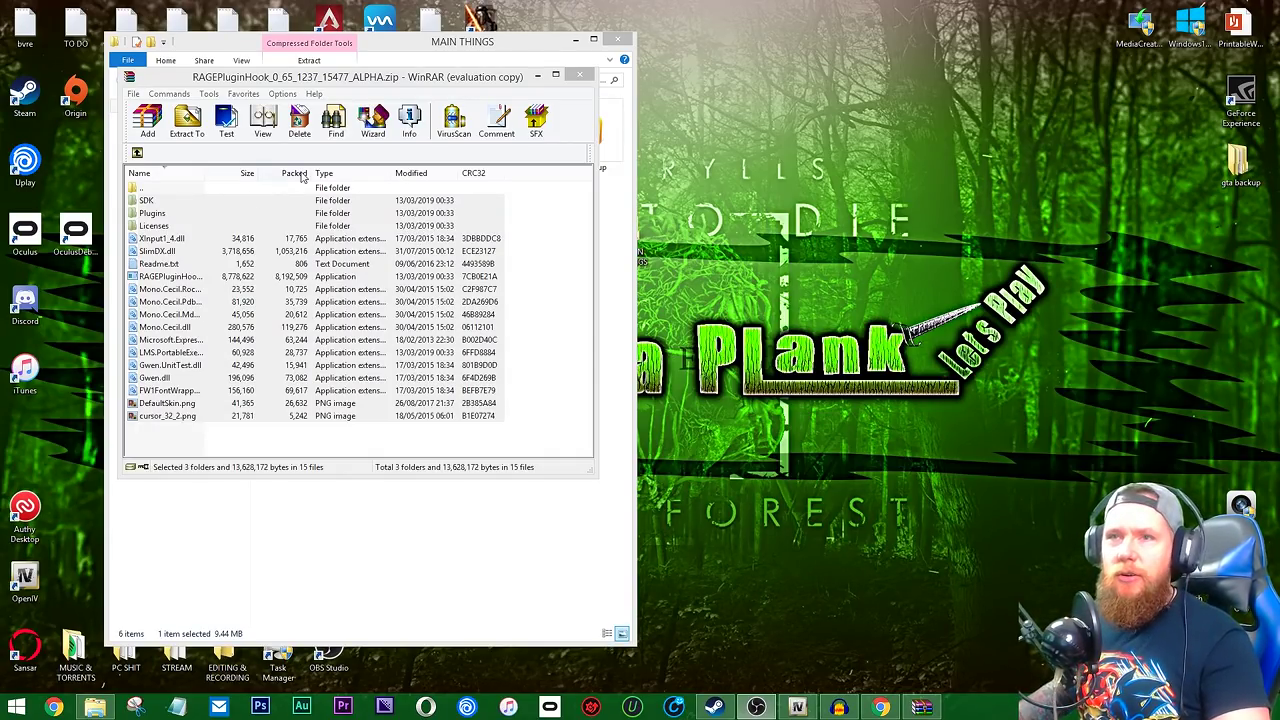
click(579, 76)
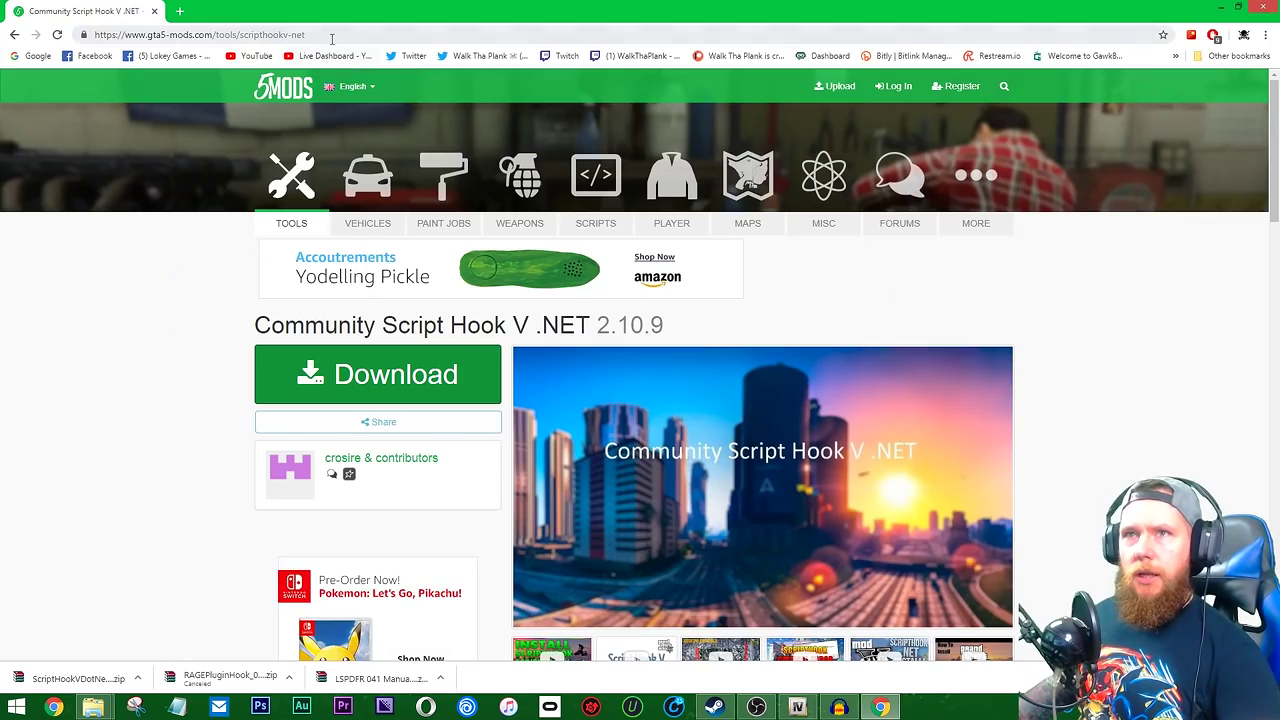
Search the web for "open iv" in the browser.
click(332, 37)
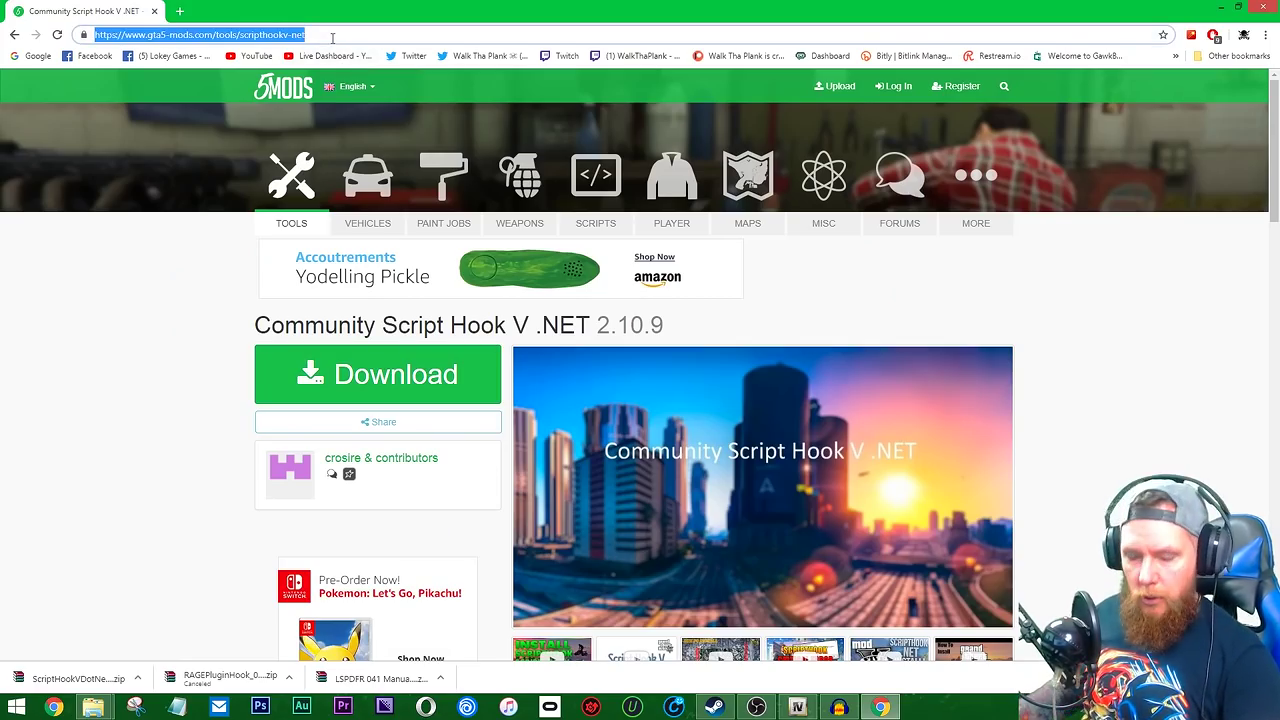
text(open iv)
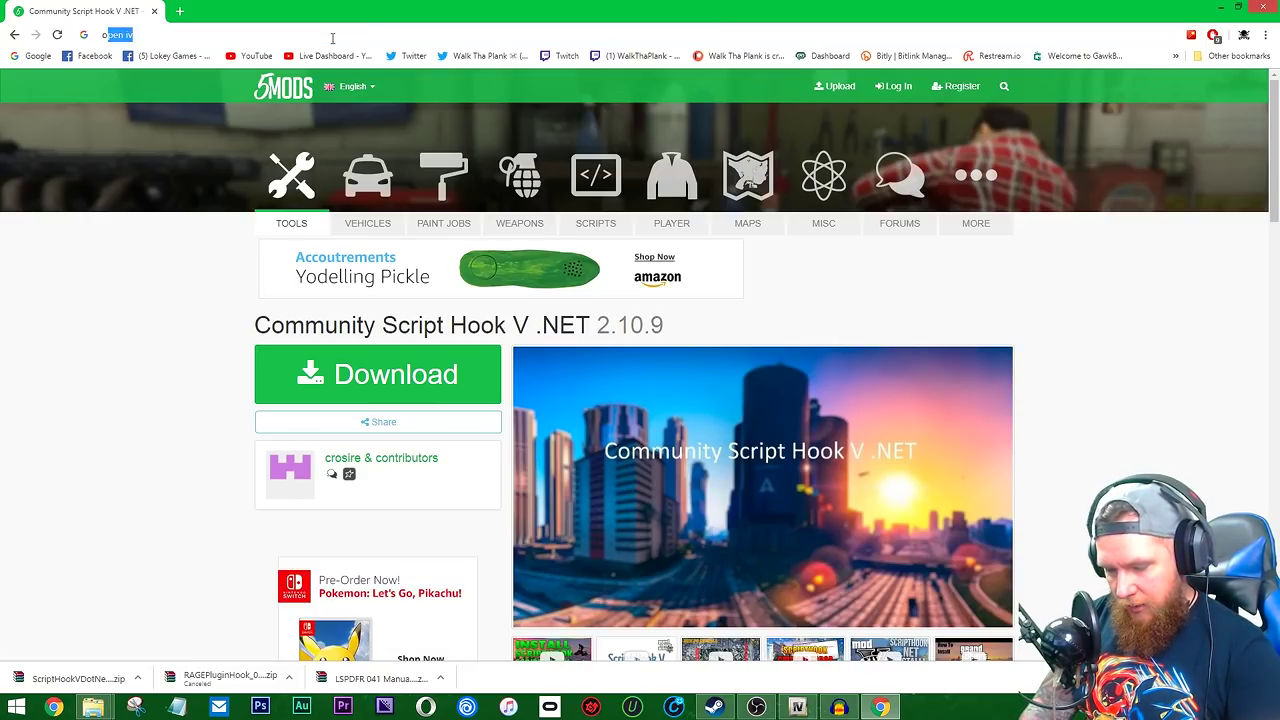
key(Return)
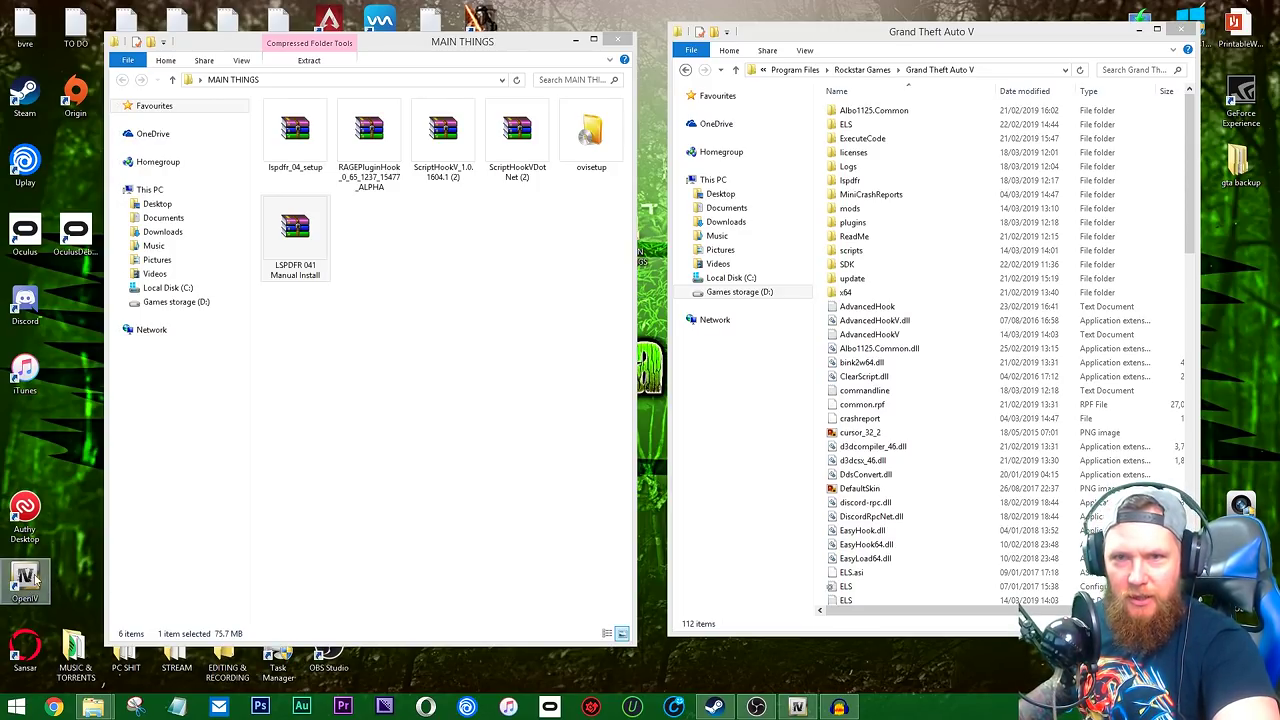
Locate the mods folder in the Grand Theft Auto V directory and preview the new-folder option without creating one.
click(875, 205)
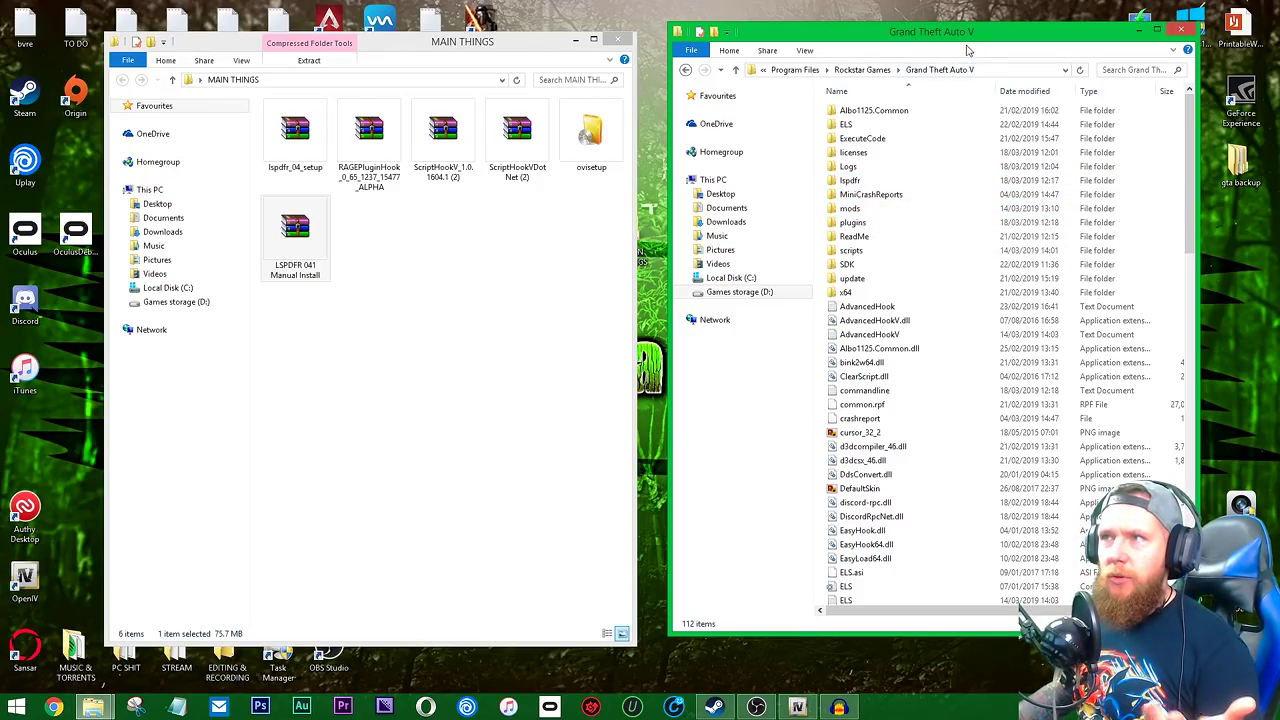
drag(972, 41, 952, 35)
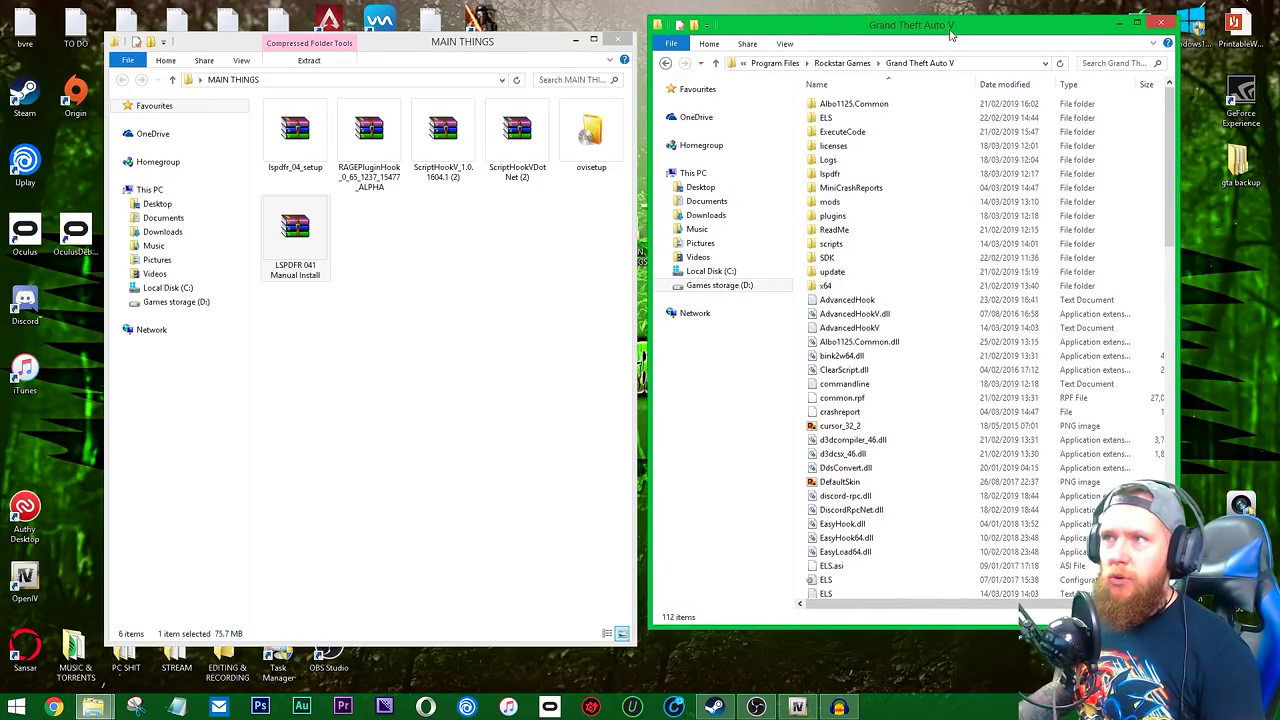
click(846, 204)
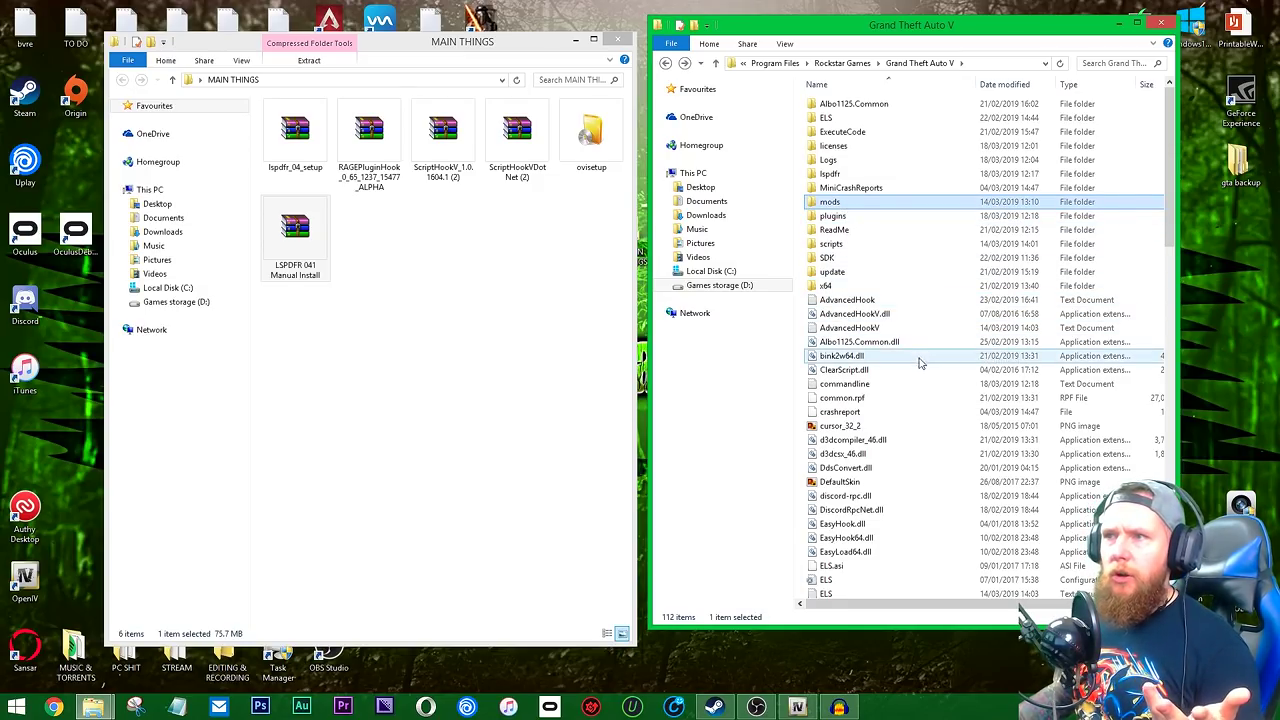
right_click(926, 314)
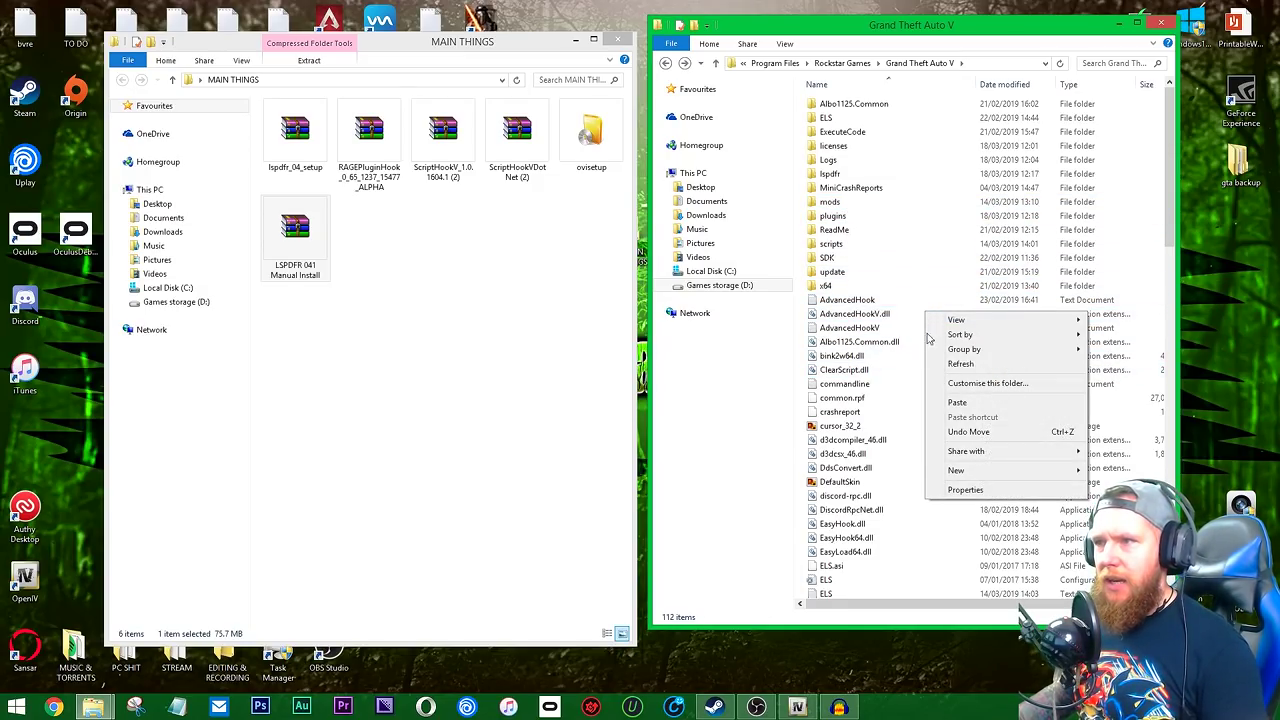
mouse_move(1025, 481)
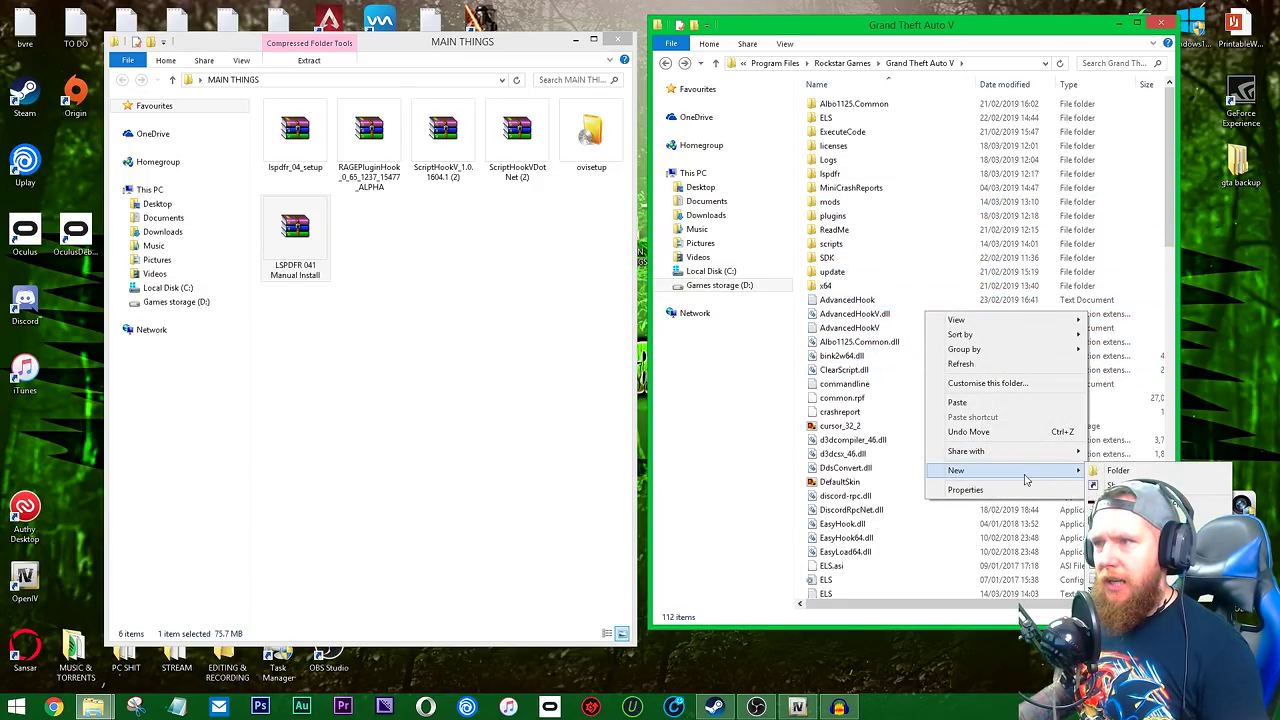
click(838, 214)
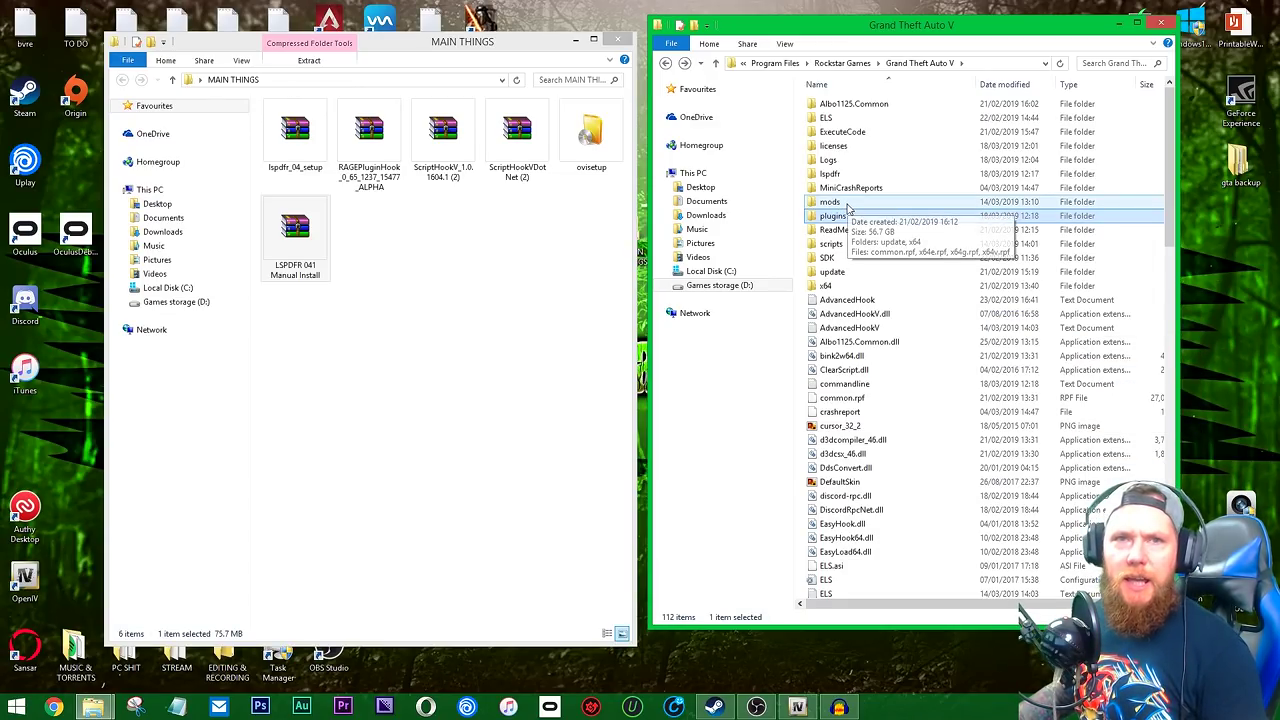
Open the mods folder in OpenIV and in File Explorer to compare their contents.
click(746, 432)
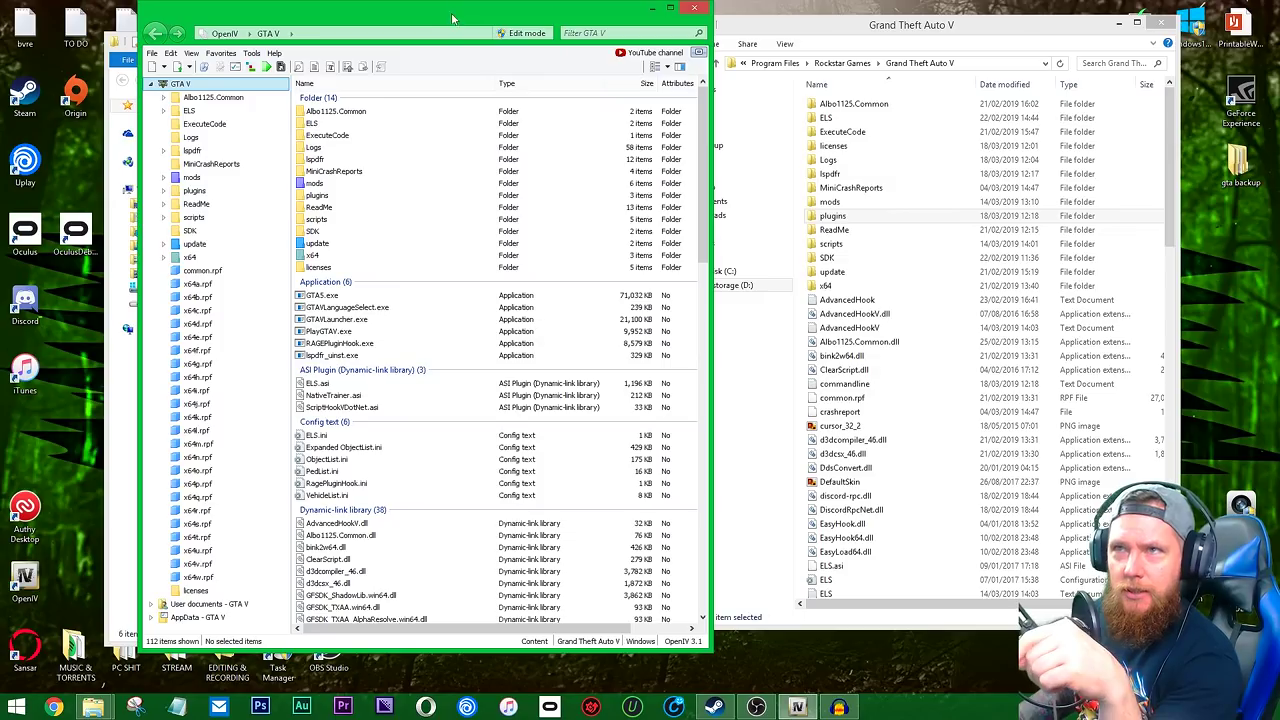
drag(455, 15, 483, 31)
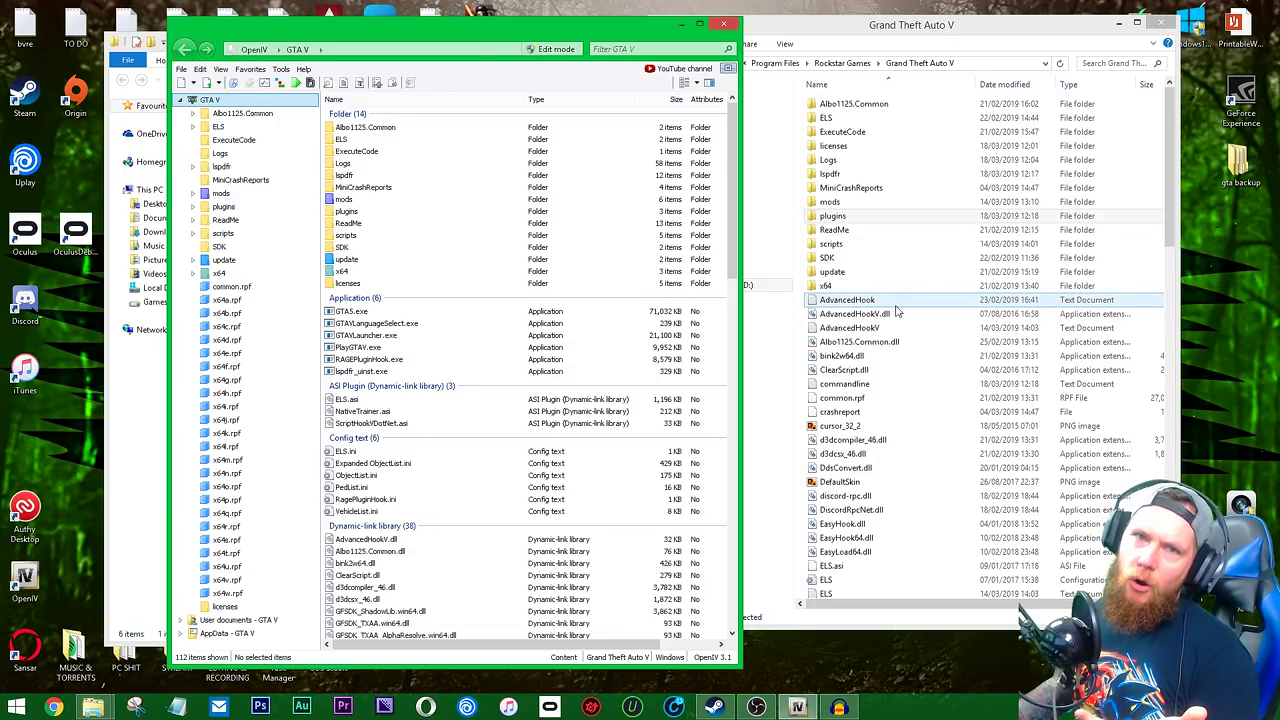
double_click(343, 199)
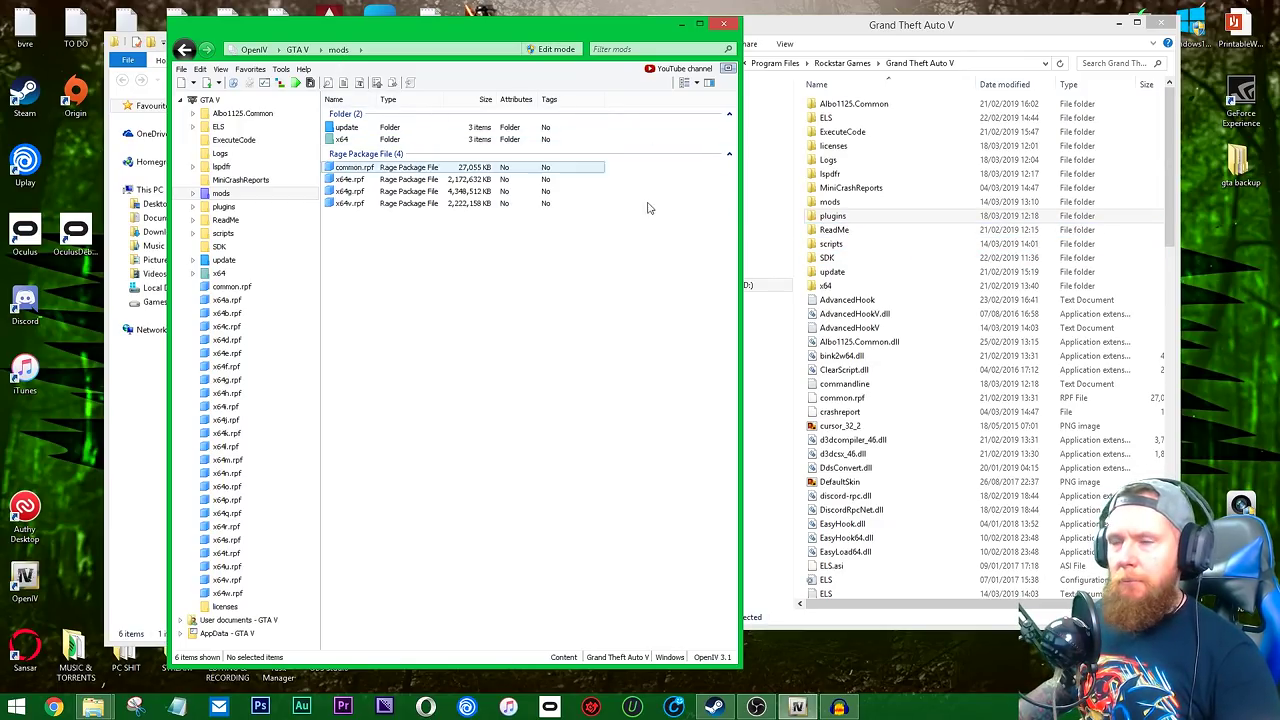
double_click(871, 203)
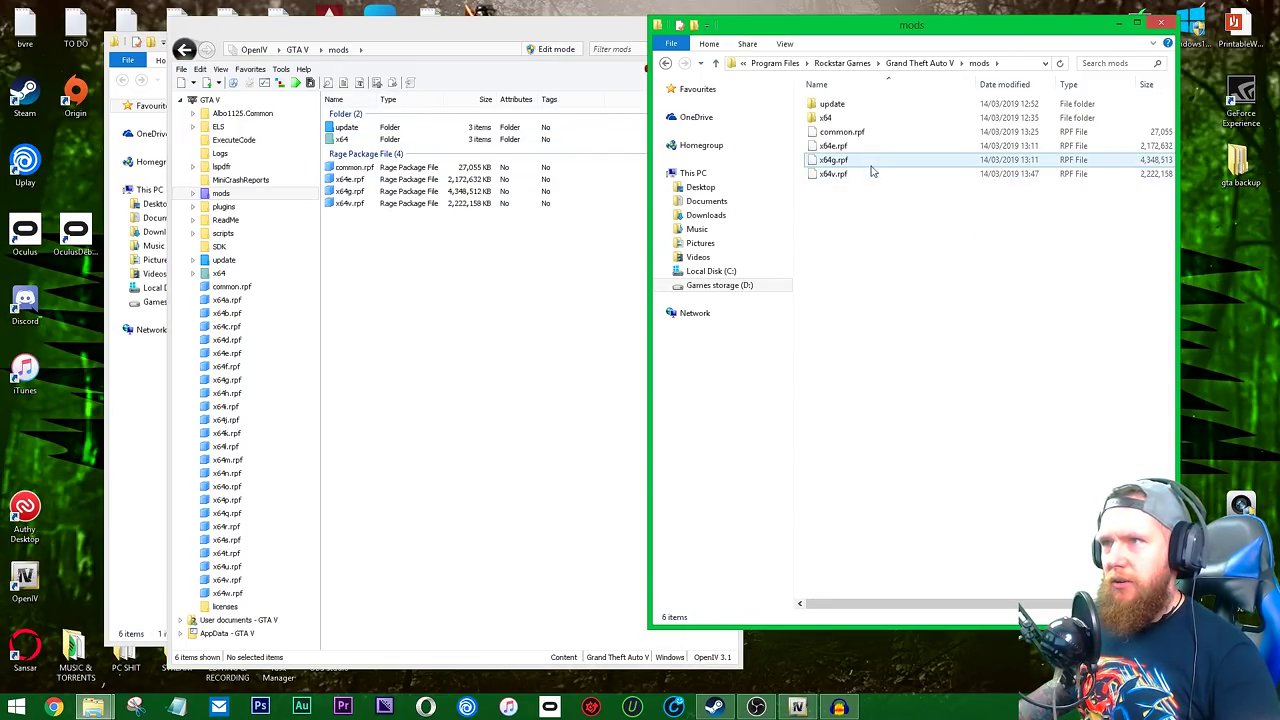
Try to open x64g.rpf from the mods folder in File Explorer, and dismiss the app chooser.
click(881, 164)
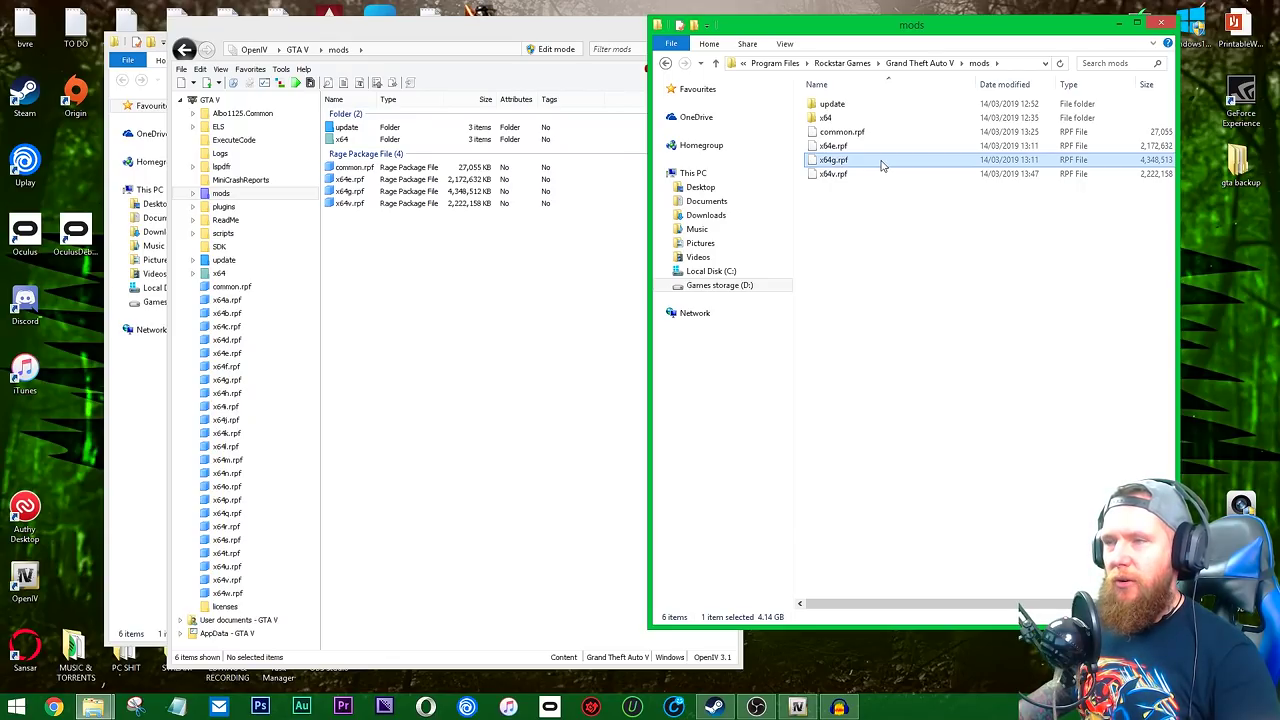
double_click(881, 164)
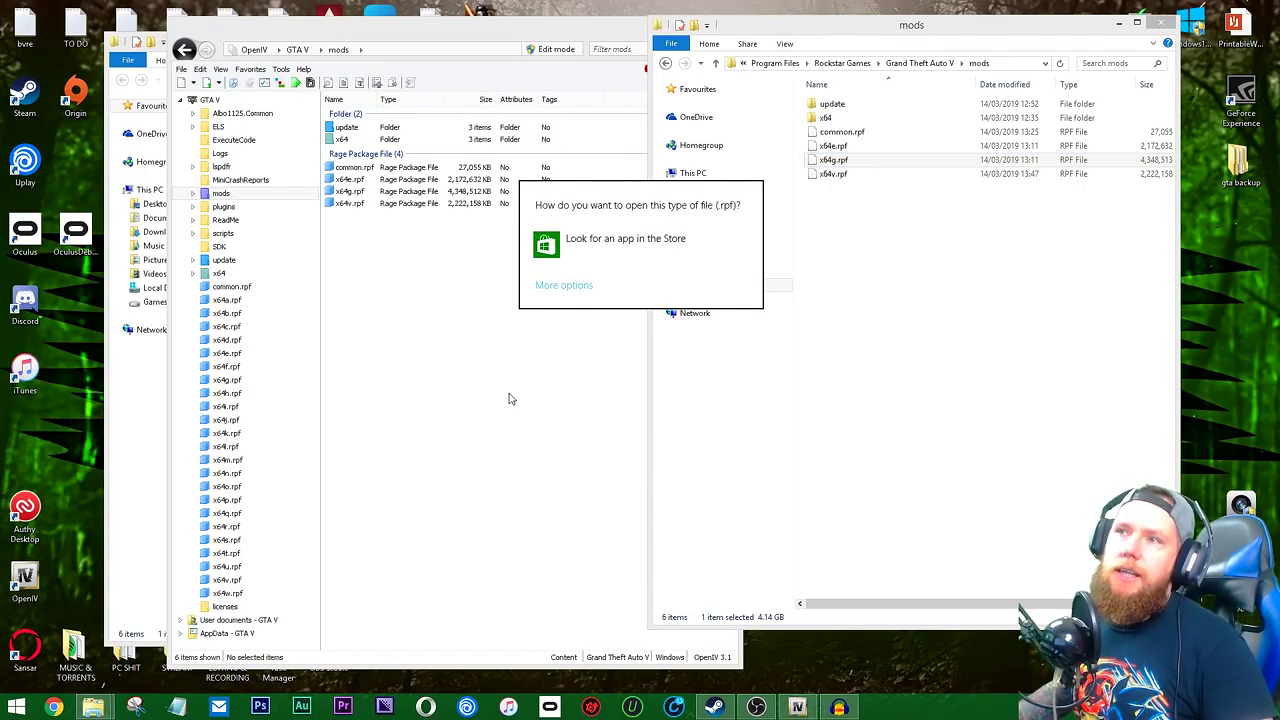
key(Escape)
Return OpenIV to the GTA V root, close it, and relaunch it for the Windows version of Grand Theft Auto V.
drag(431, 39, 341, 26)
click(199, 34)
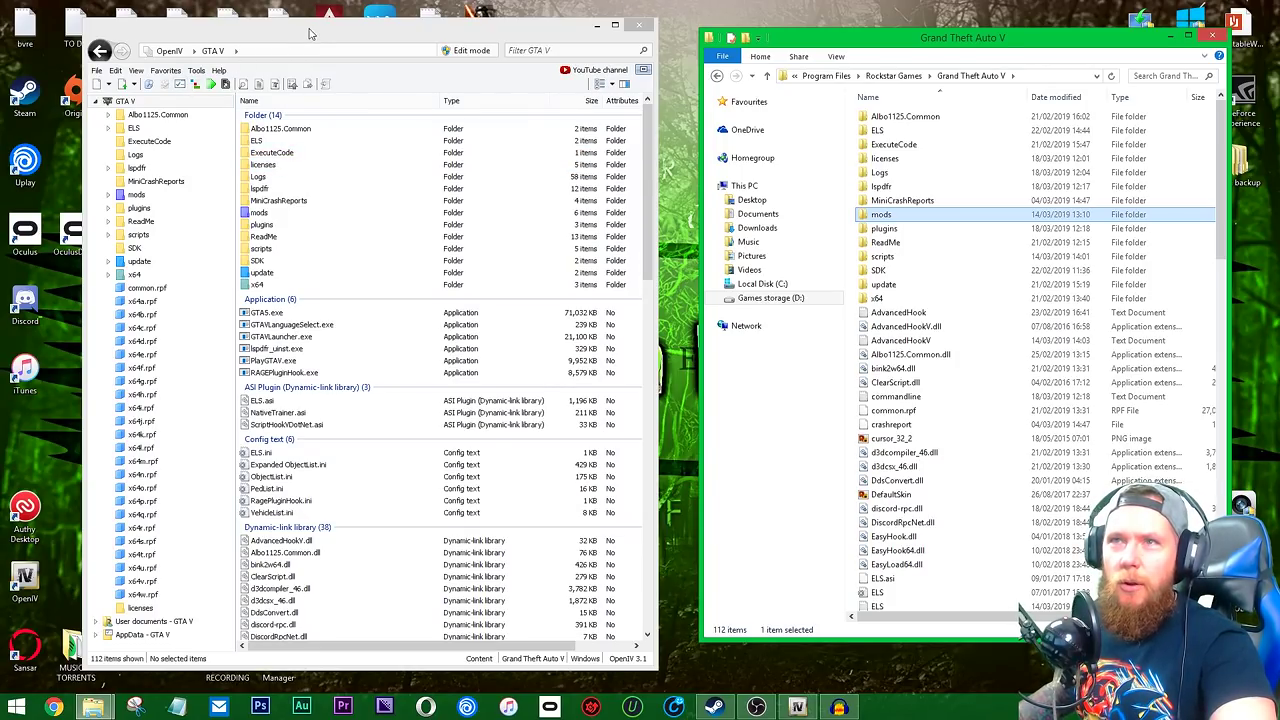
click(639, 25)
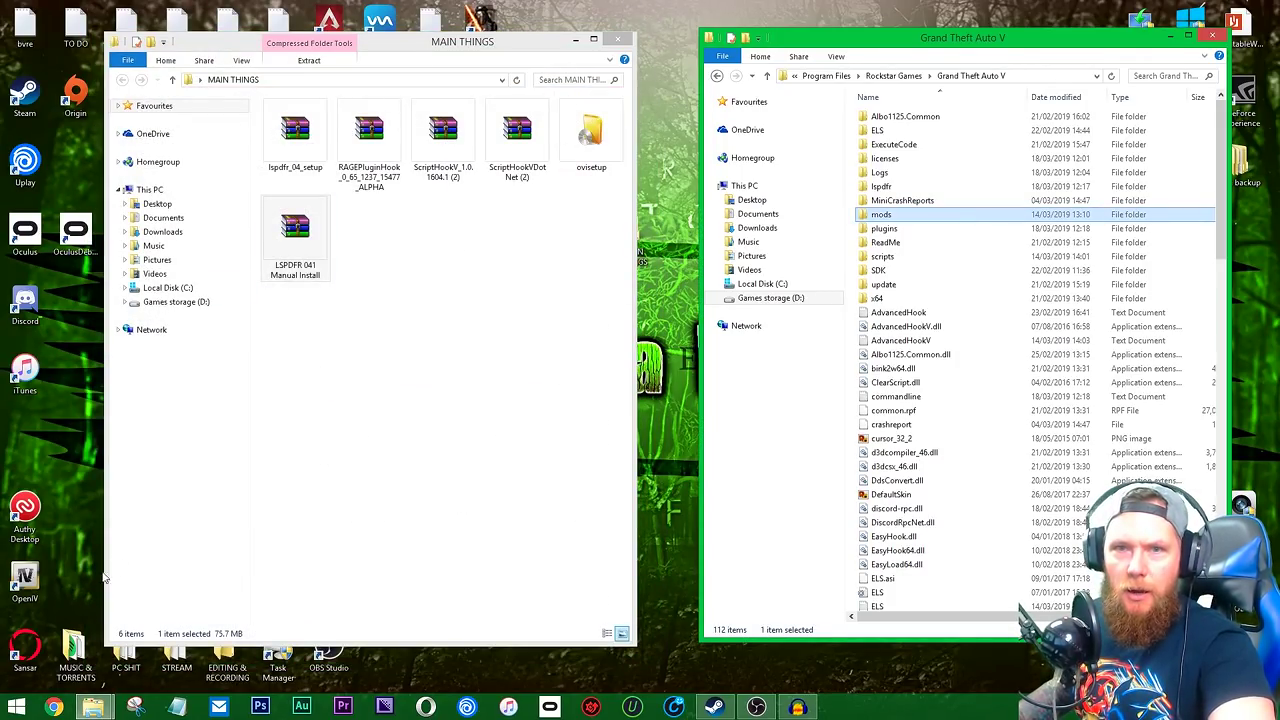
click(28, 588)
double_click(28, 588)
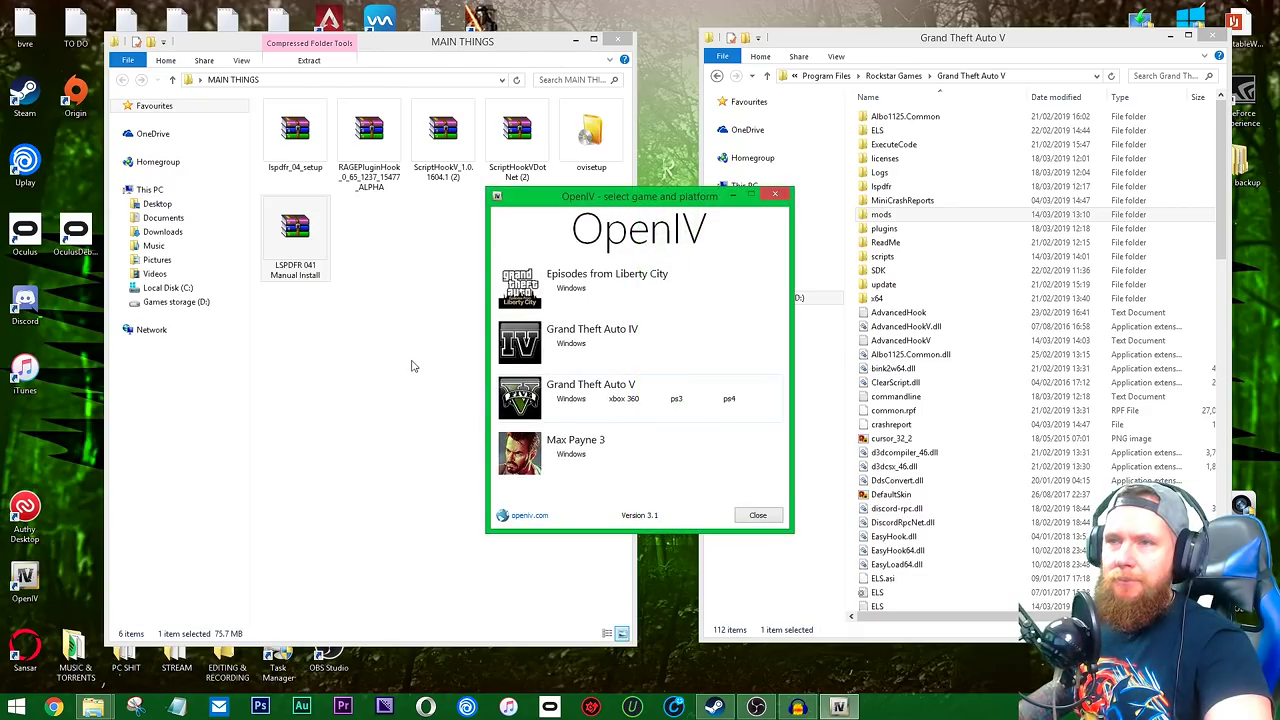
click(571, 399)
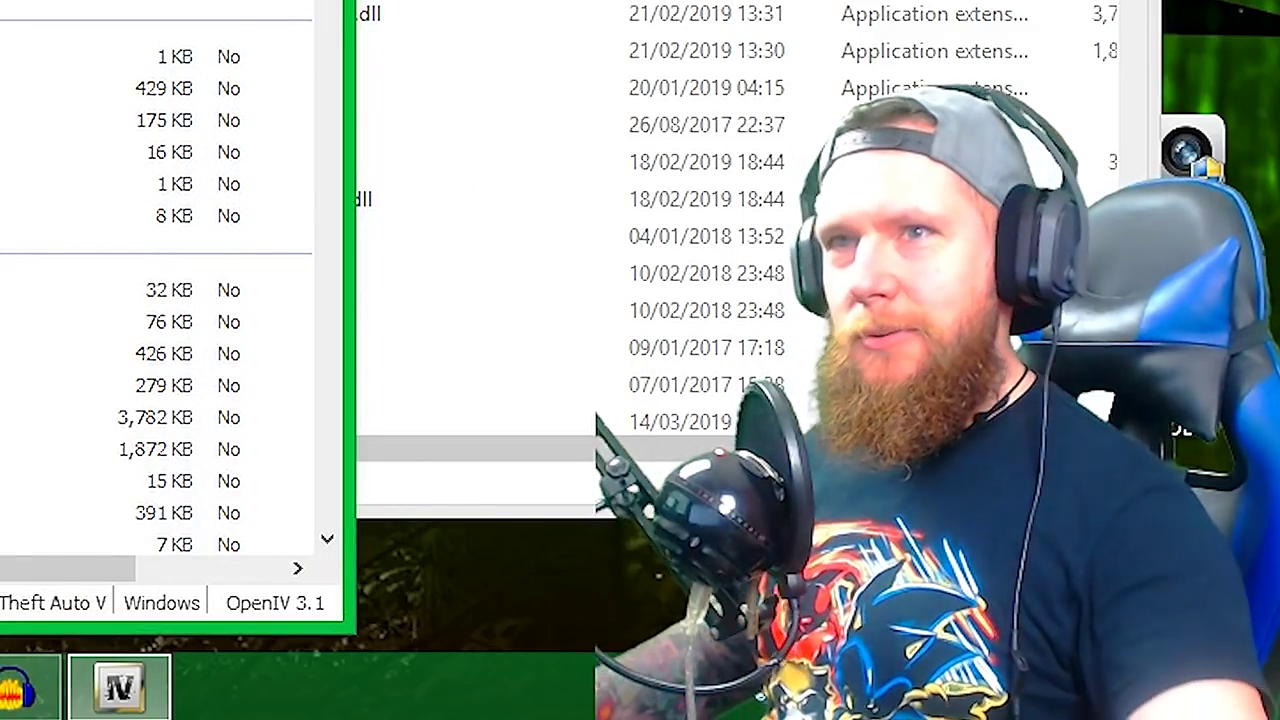
Install ASI Loader, OpenIV.ASI and openCamera with OpenIV's ASI Manager, and close the manager.
drag(640, 42, 545, 25)
click(372, 69)
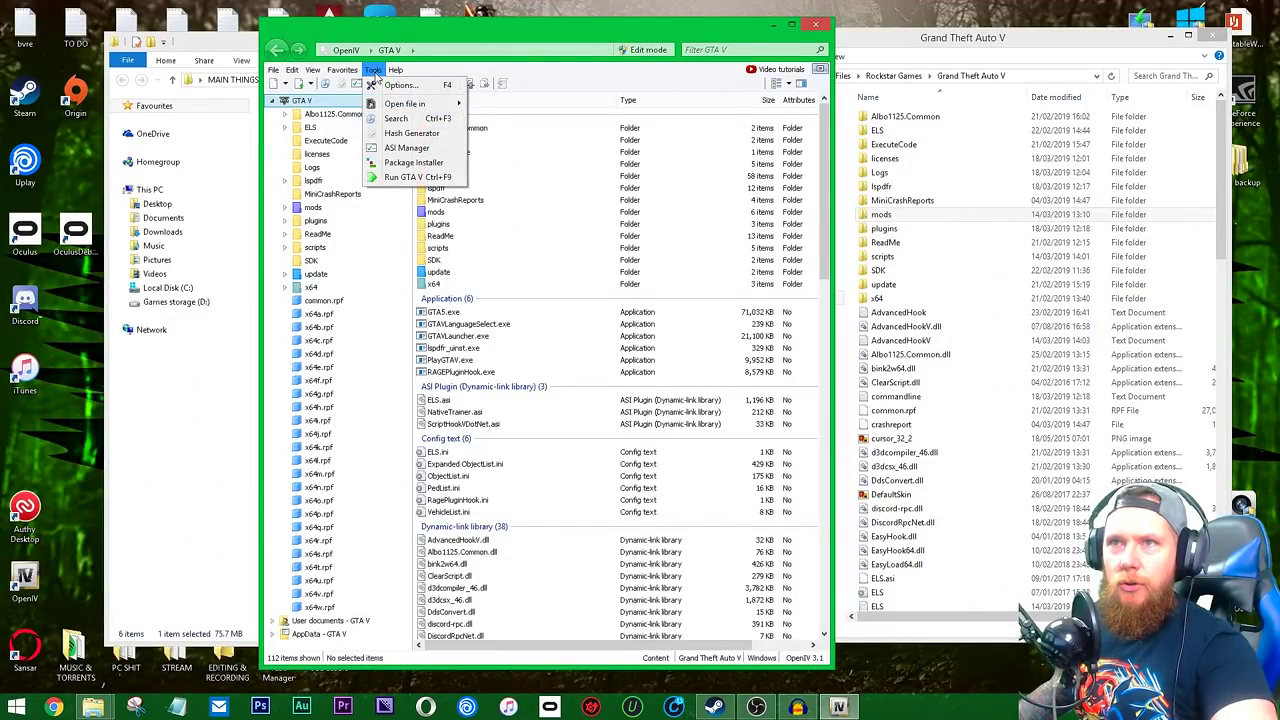
click(428, 150)
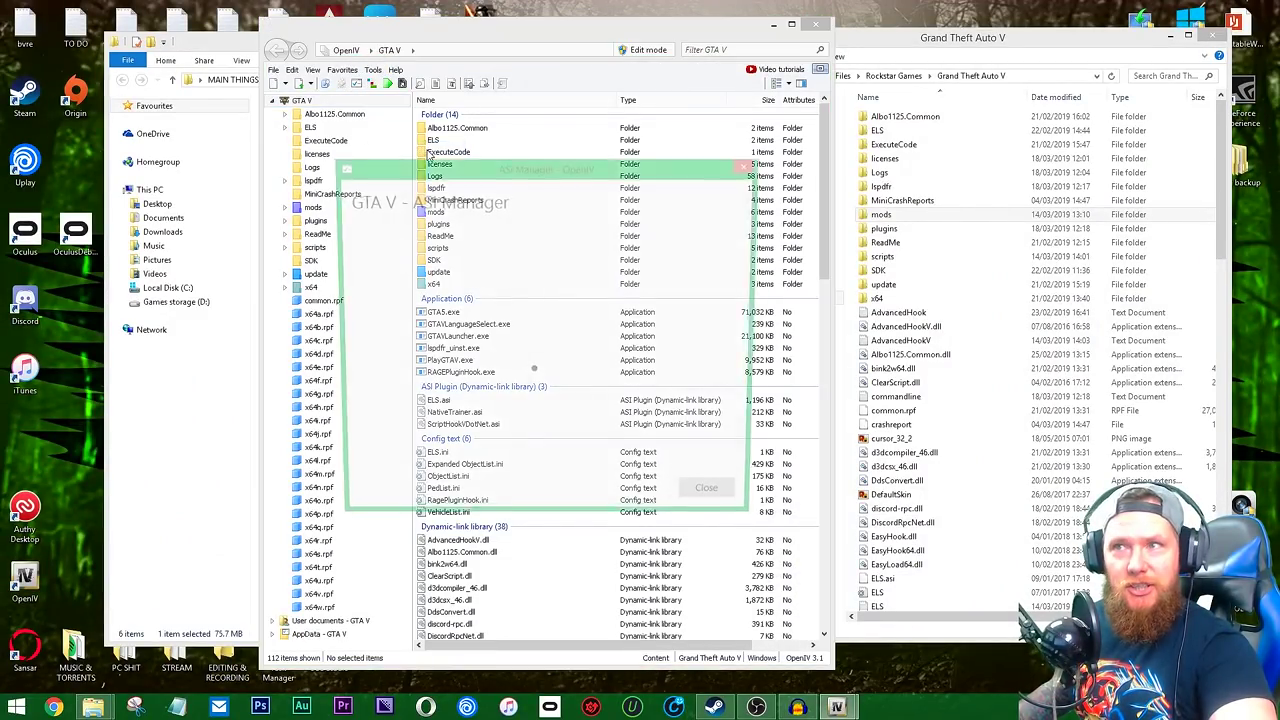
drag(564, 171, 608, 150)
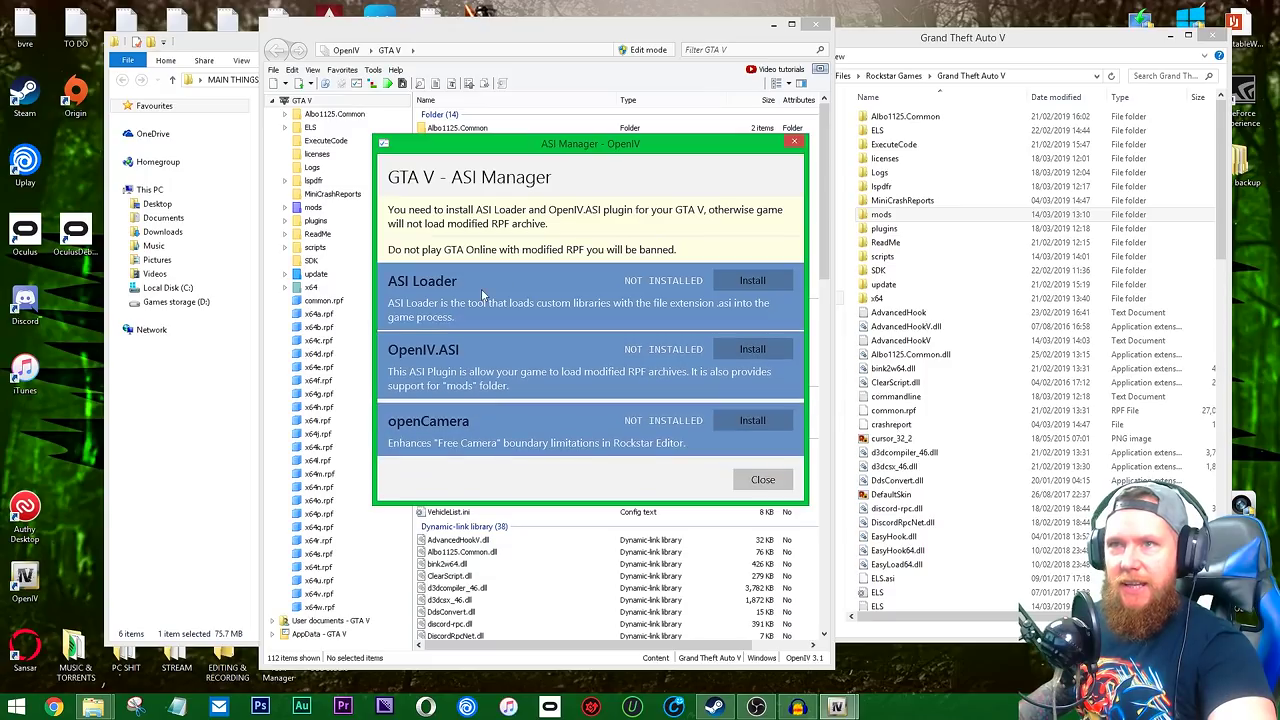
click(752, 280)
click(767, 350)
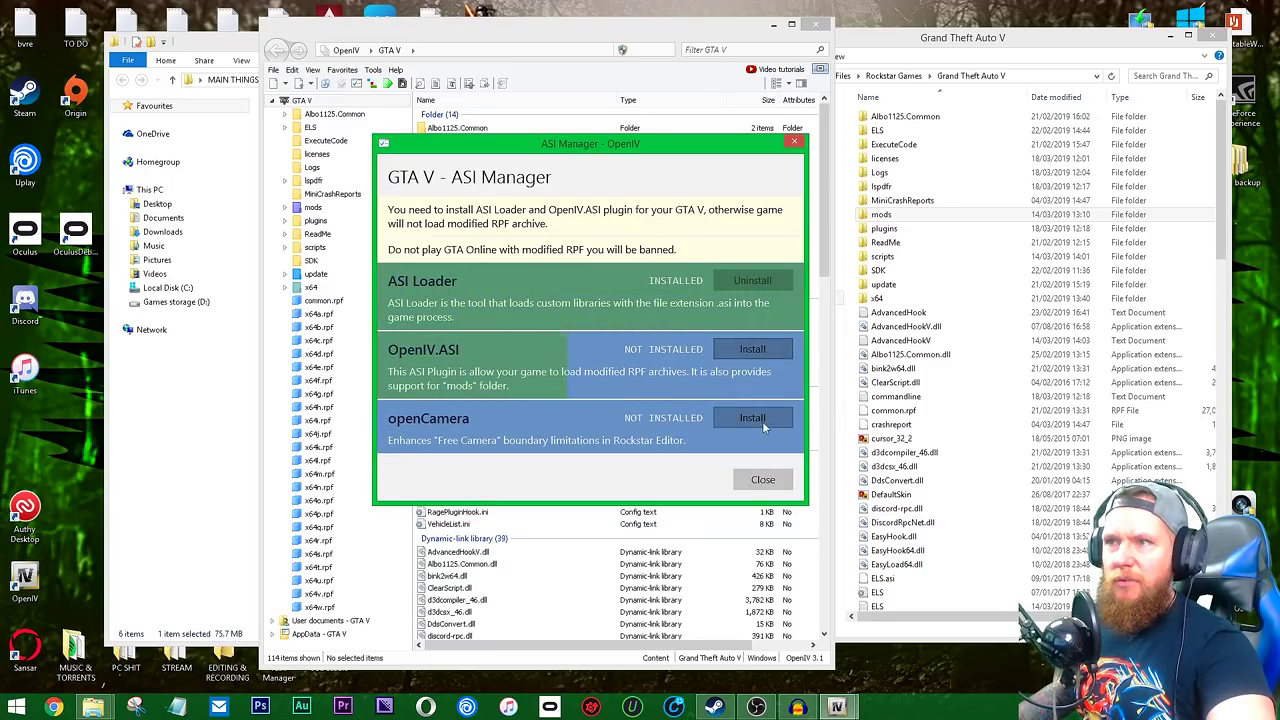
click(762, 421)
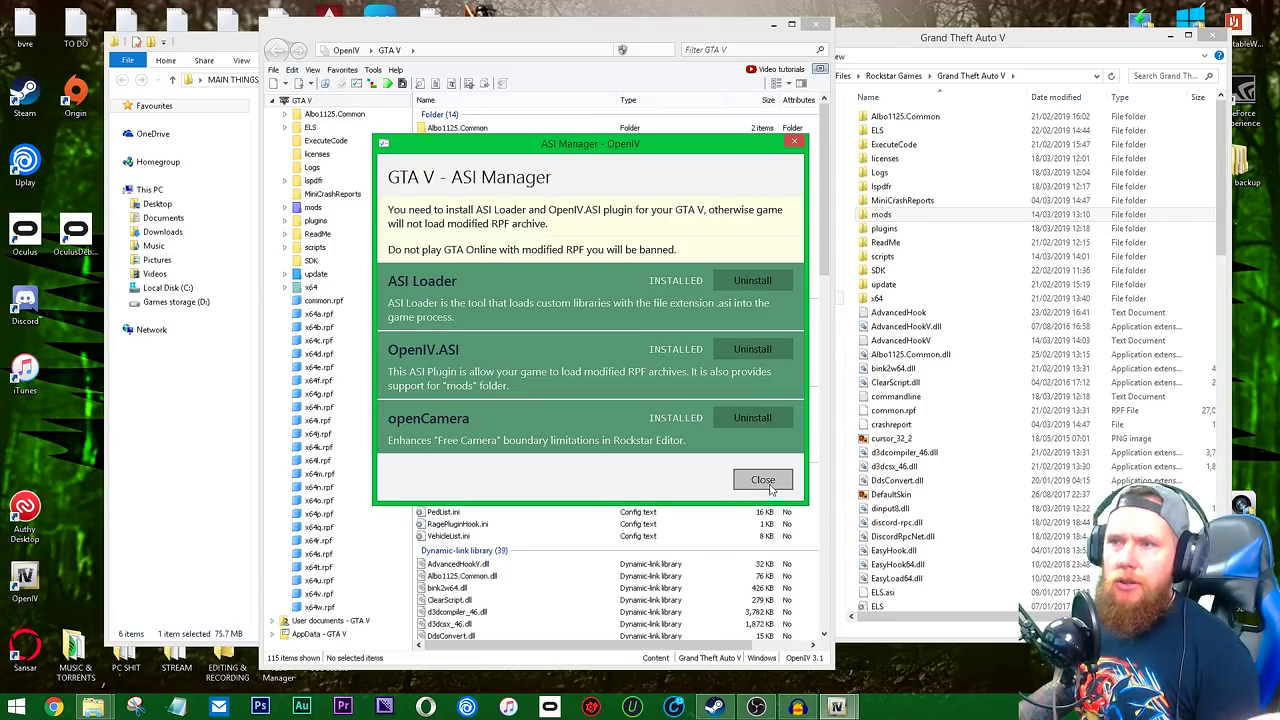
click(772, 486)
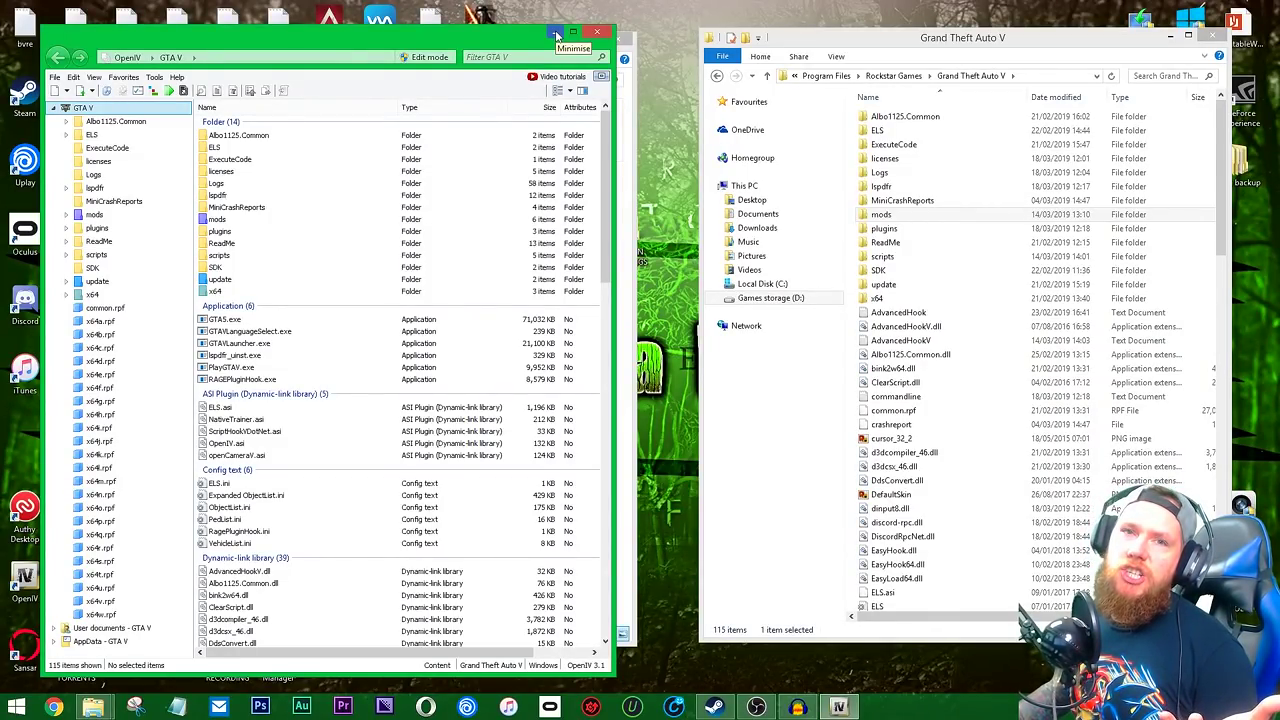
Minimise OpenIV, search the web for "lspdfr british police pack", and open the Ultimate British Police Pack page on GTA5-Mods.
click(557, 35)
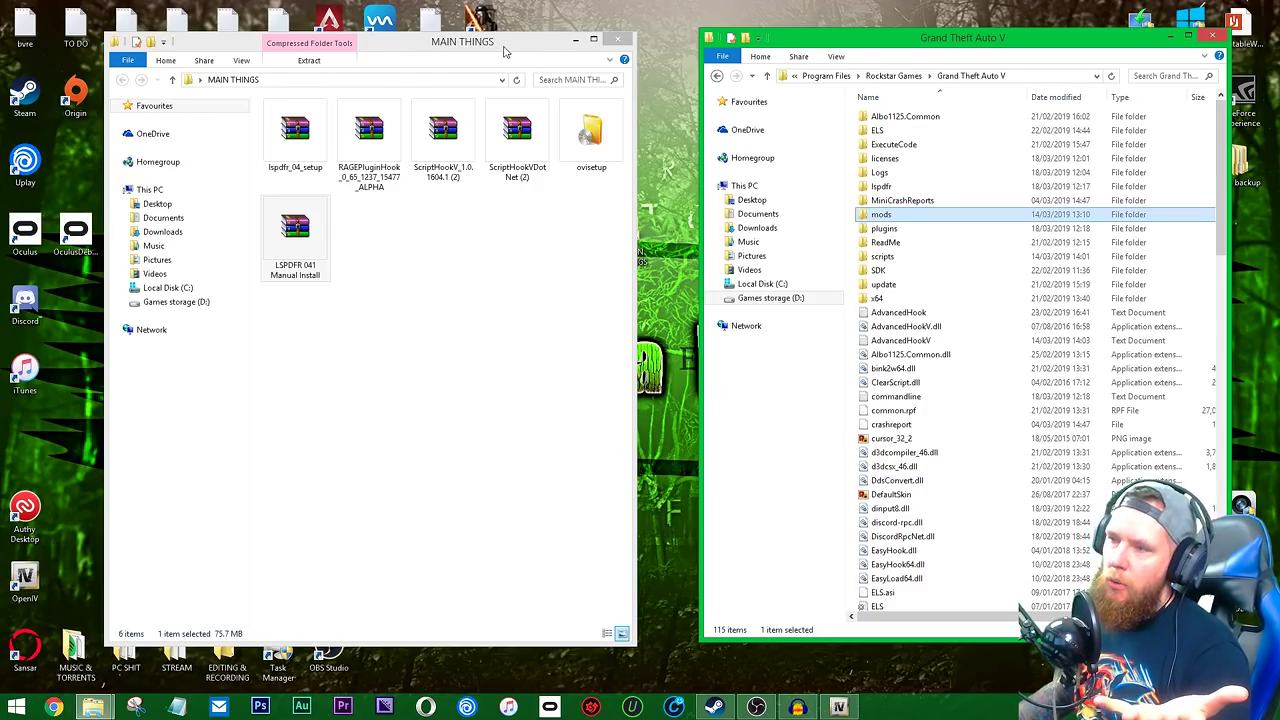
drag(505, 52, 497, 46)
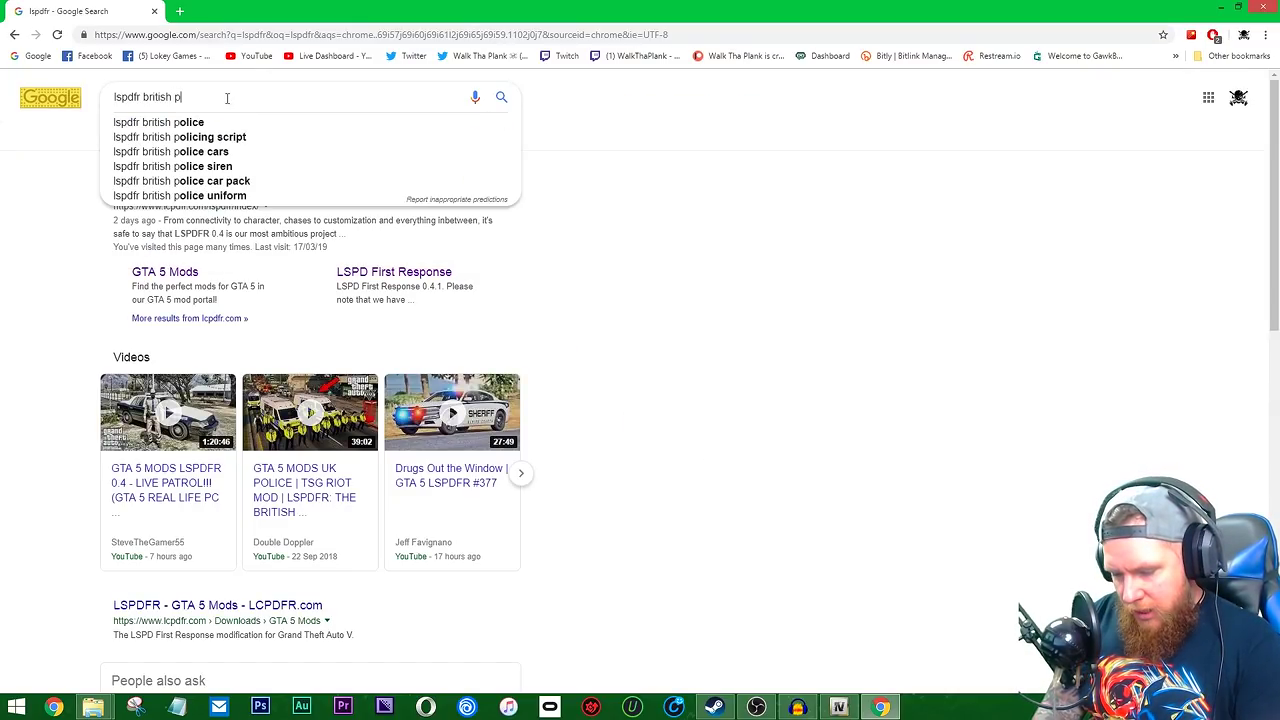
text(i)
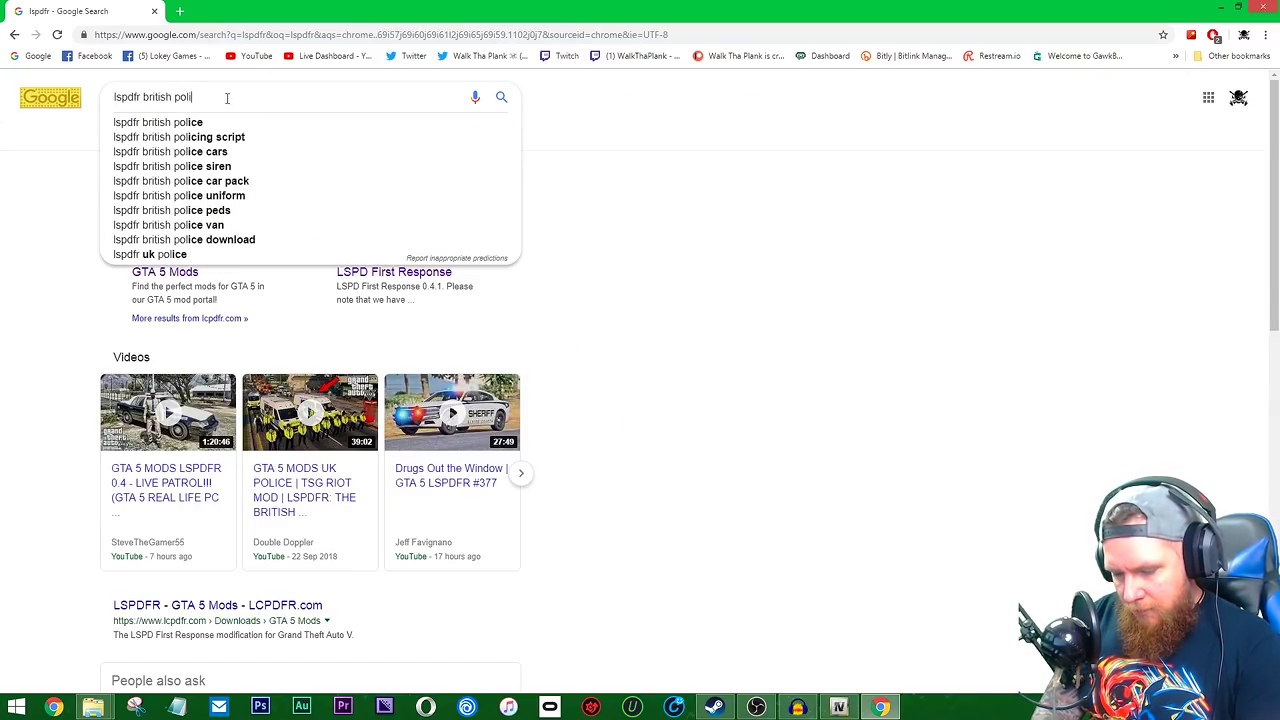
text(ce pack)
key(Return)
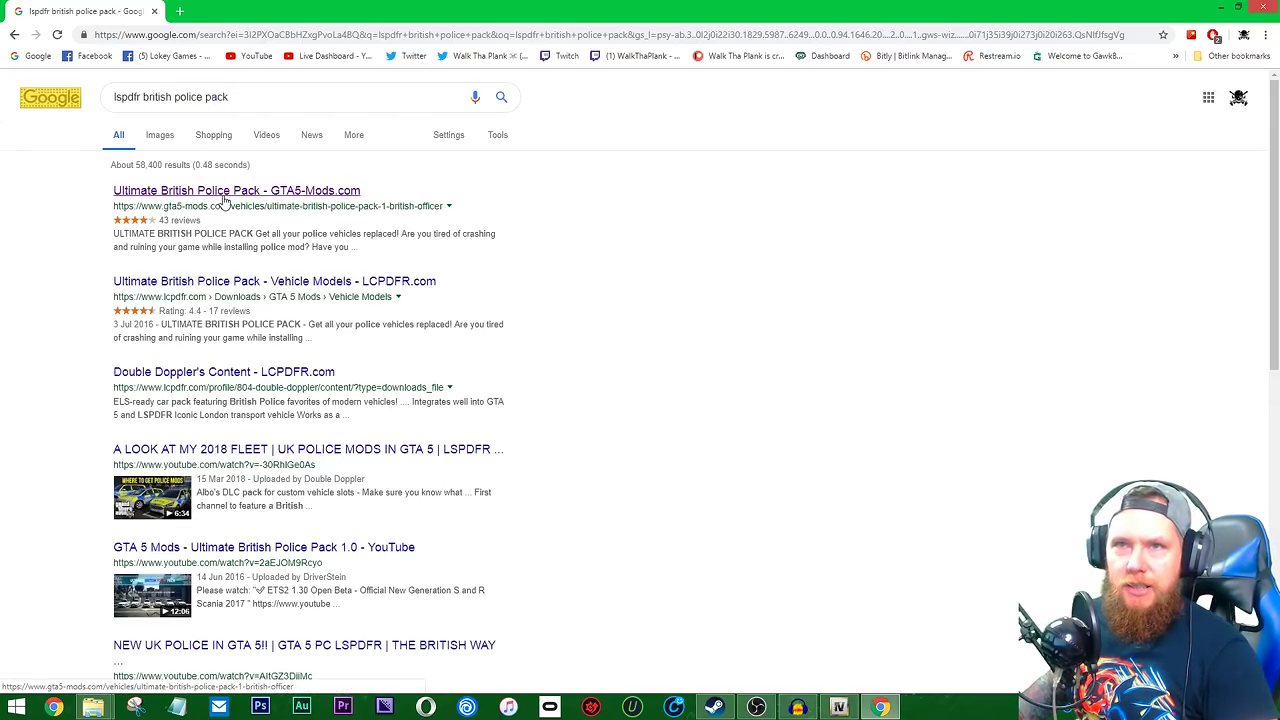
click(224, 192)
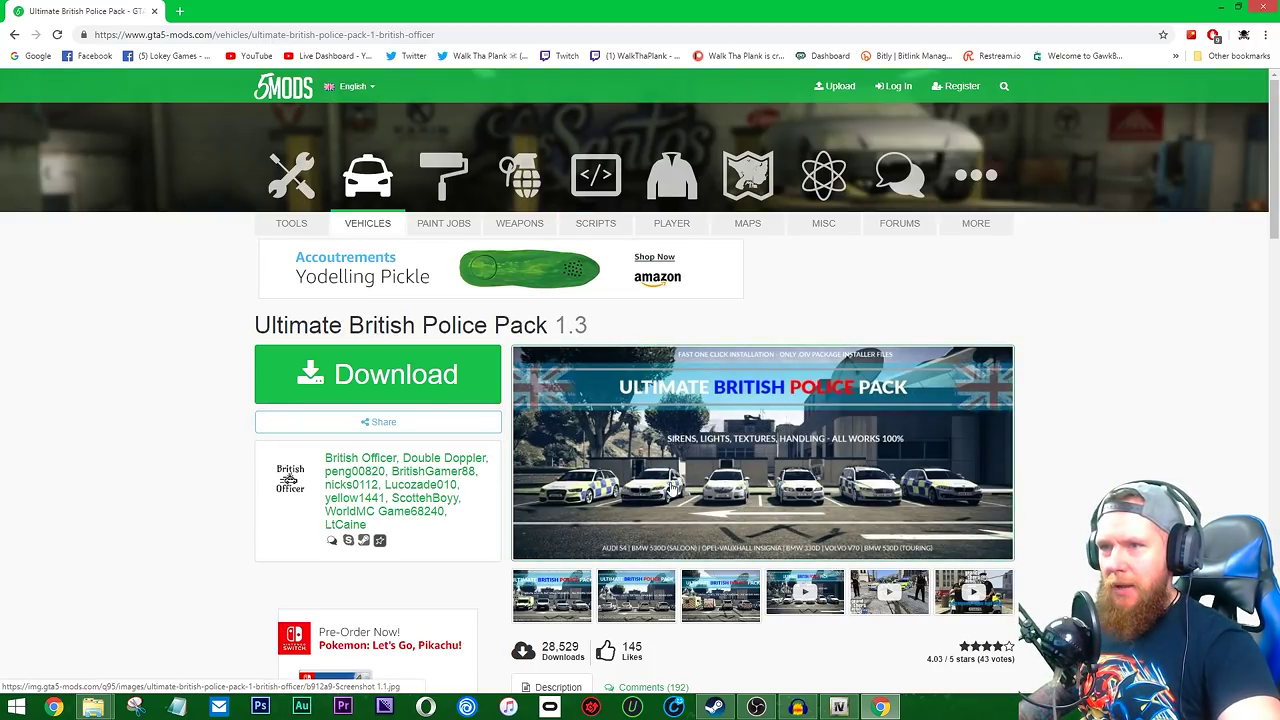
Browse the Ultimate British Police Pack's preview images and close the image viewer.
scroll(200, 494, down, 2)
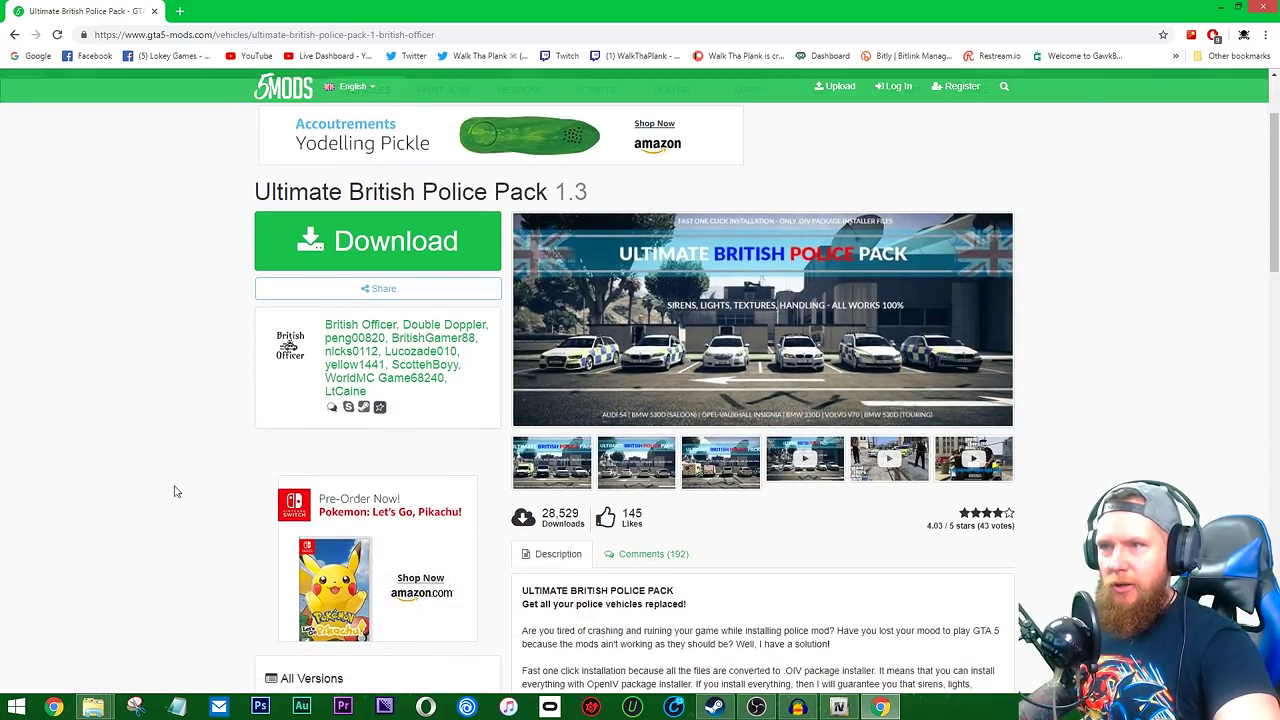
click(639, 478)
click(1251, 386)
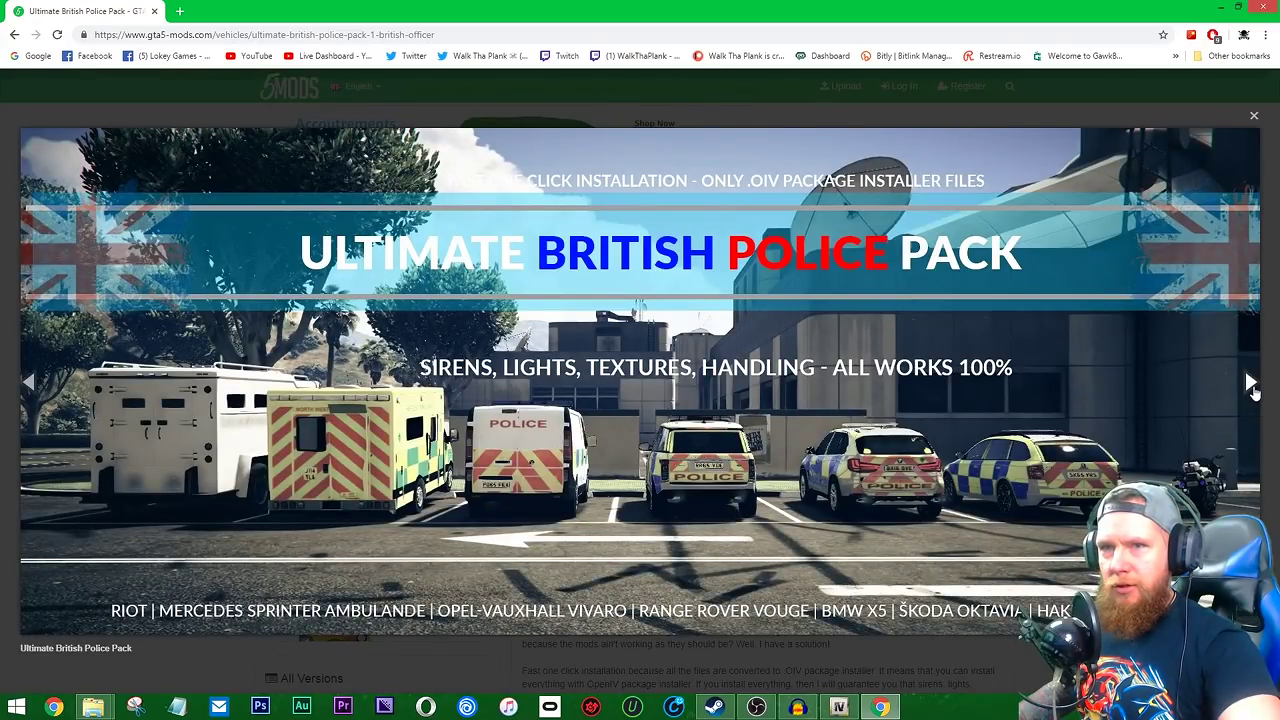
click(1251, 386)
key(Escape)
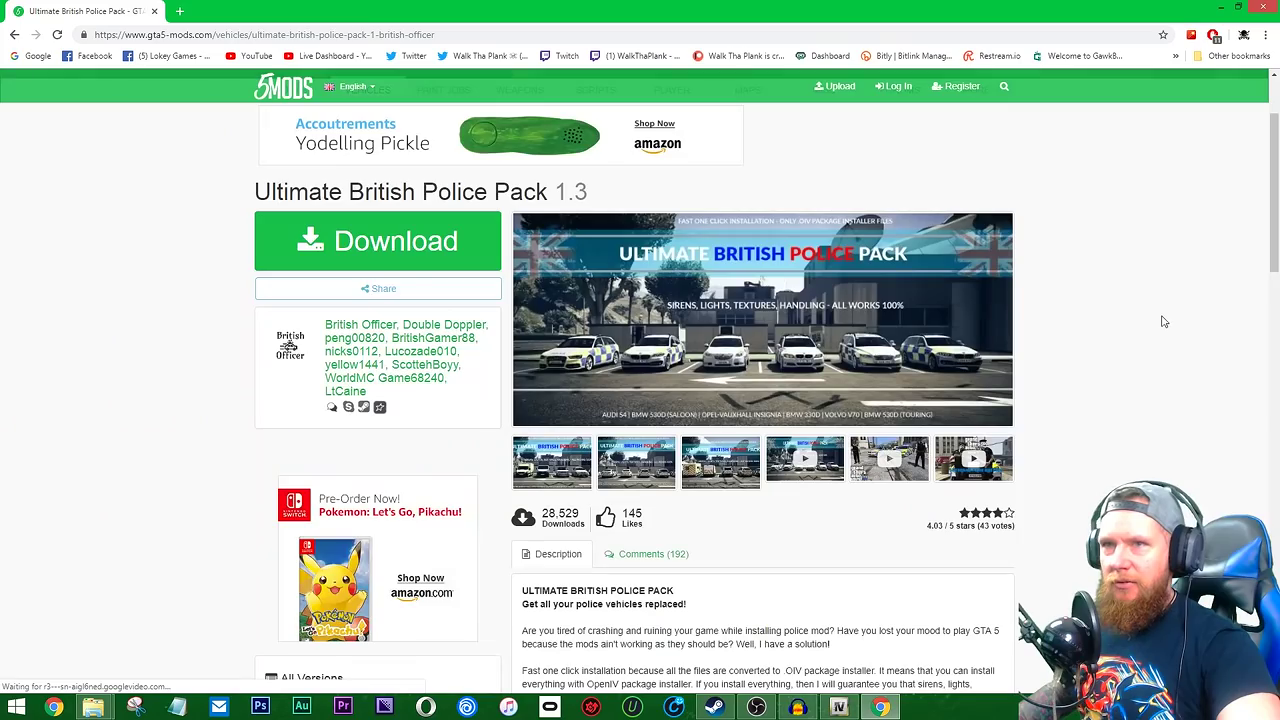
Download the Ultimate British Police Pack 1.3 archive from MediaFire and open it in WinRAR, dismissing the licence reminder.
click(448, 251)
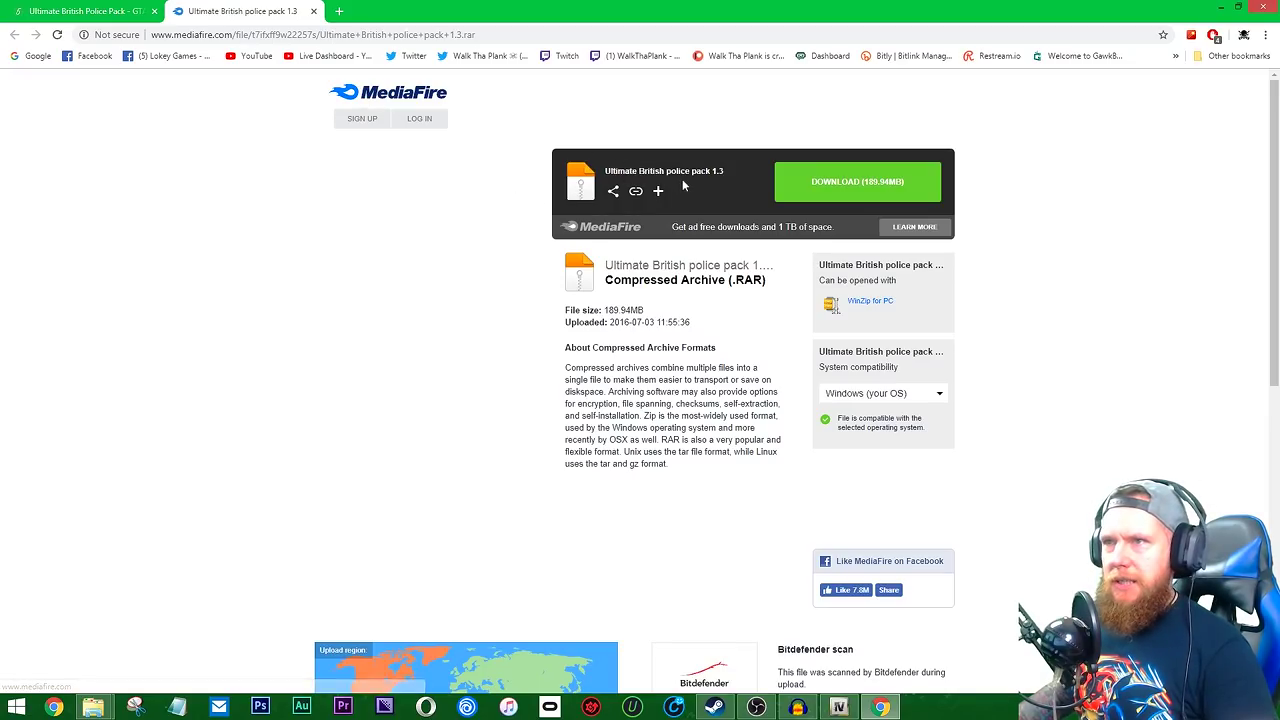
click(857, 181)
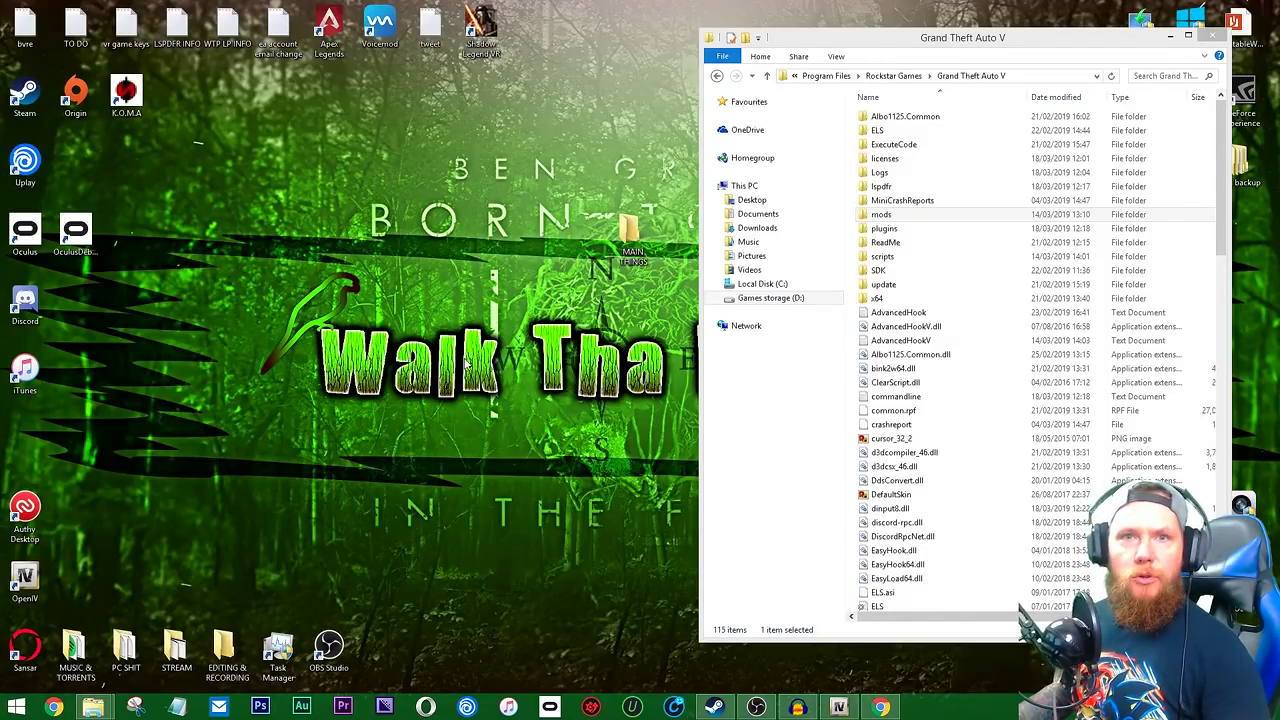
drag(25, 450, 443, 290)
double_click(432, 300)
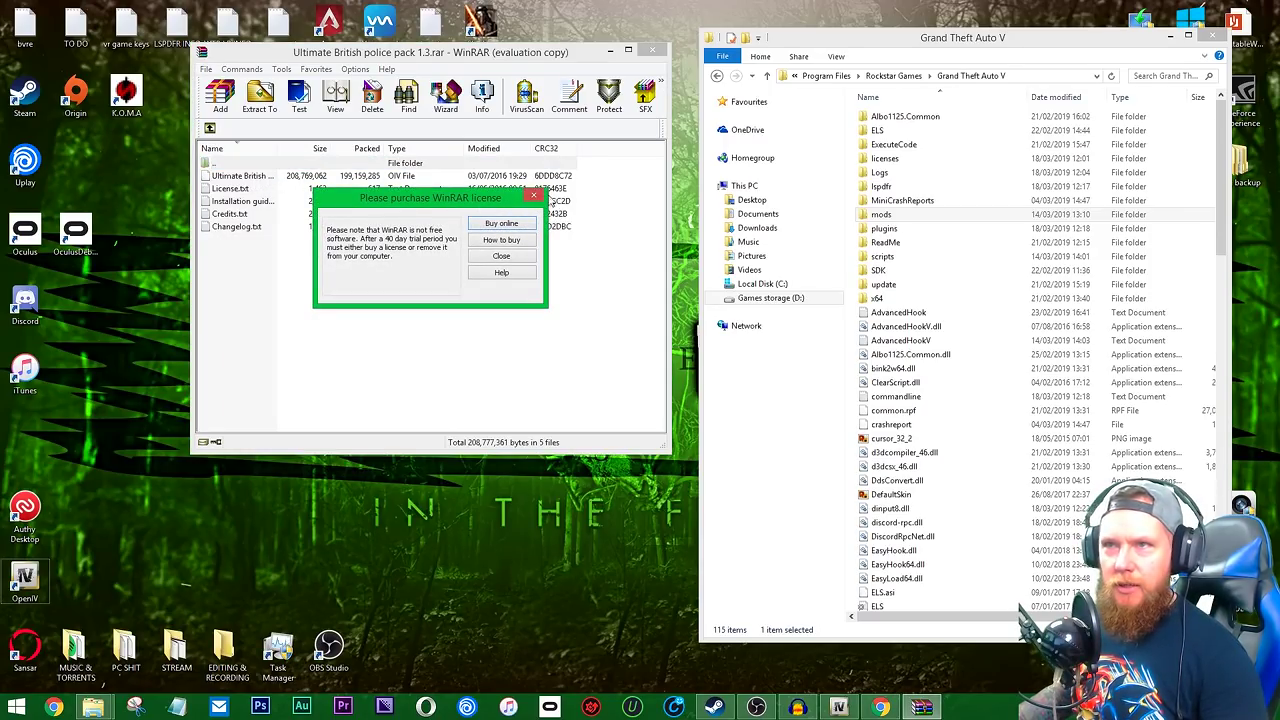
click(537, 196)
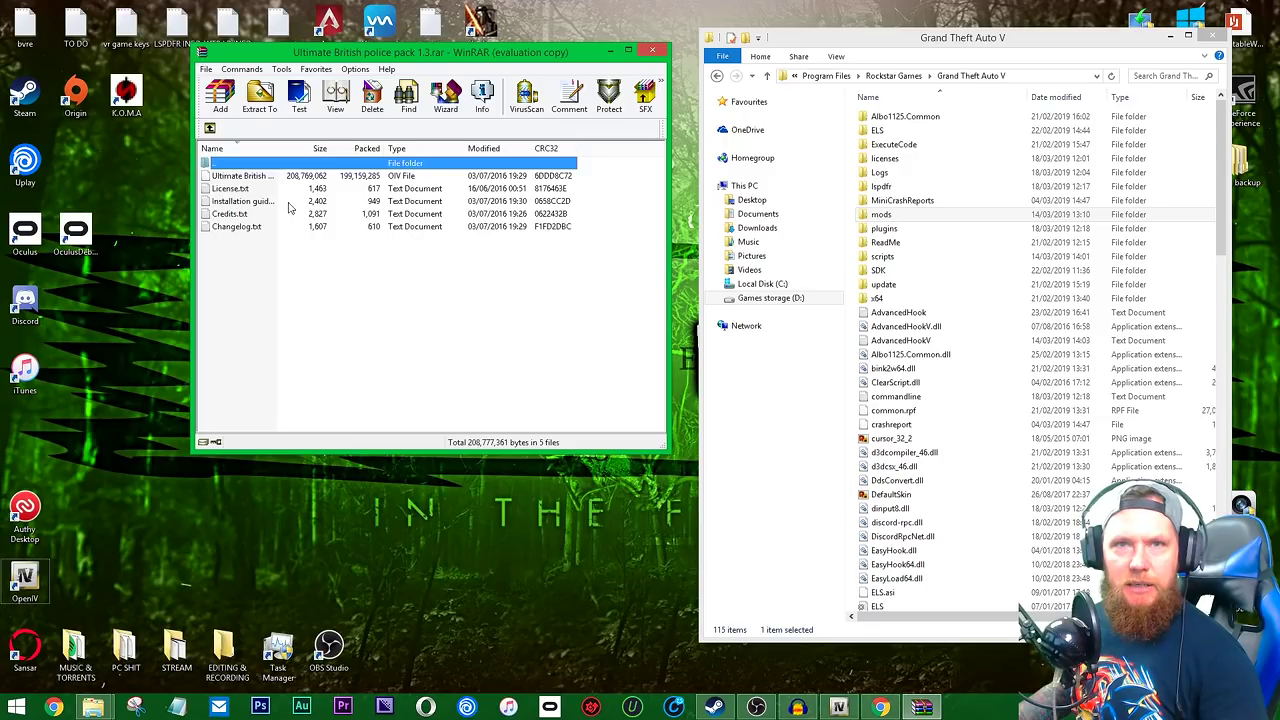
Check the archive's installation guide, extract Ultimate British police pack 1.3.oiv to the desktop, and minimise WinRAR.
double_click(288, 203)
click(1112, 55)
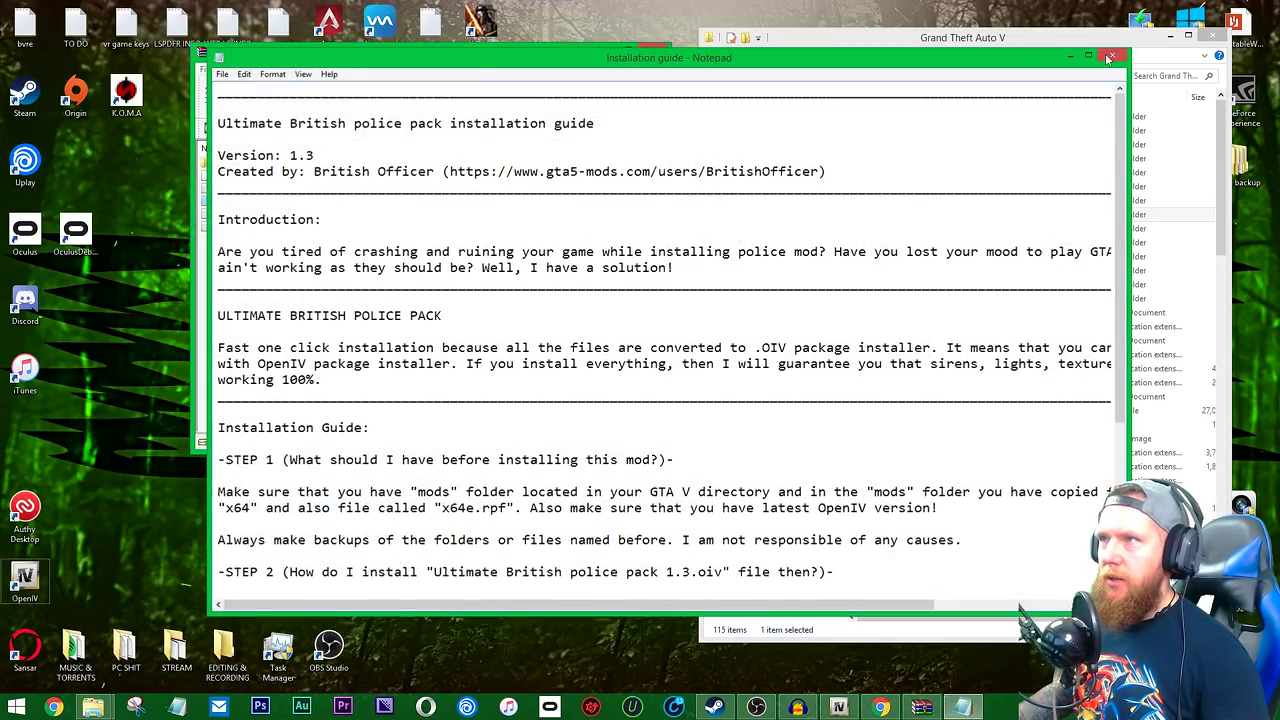
drag(267, 181, 449, 541)
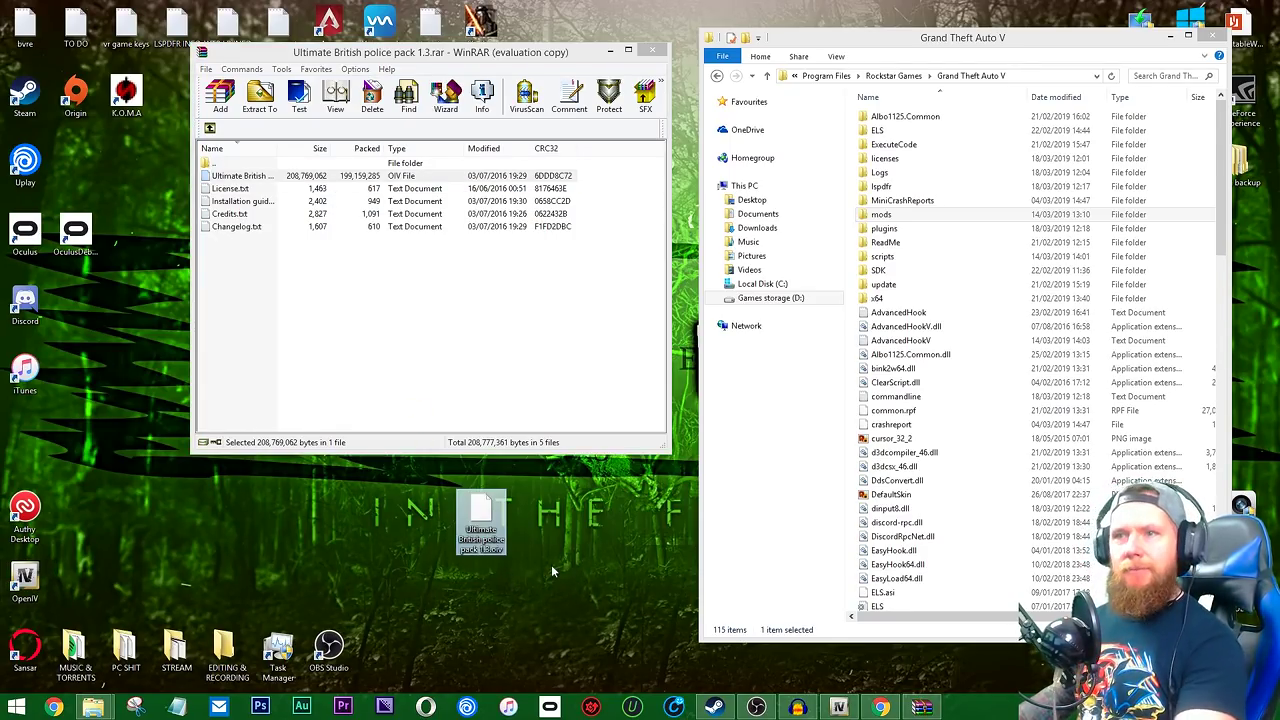
click(611, 50)
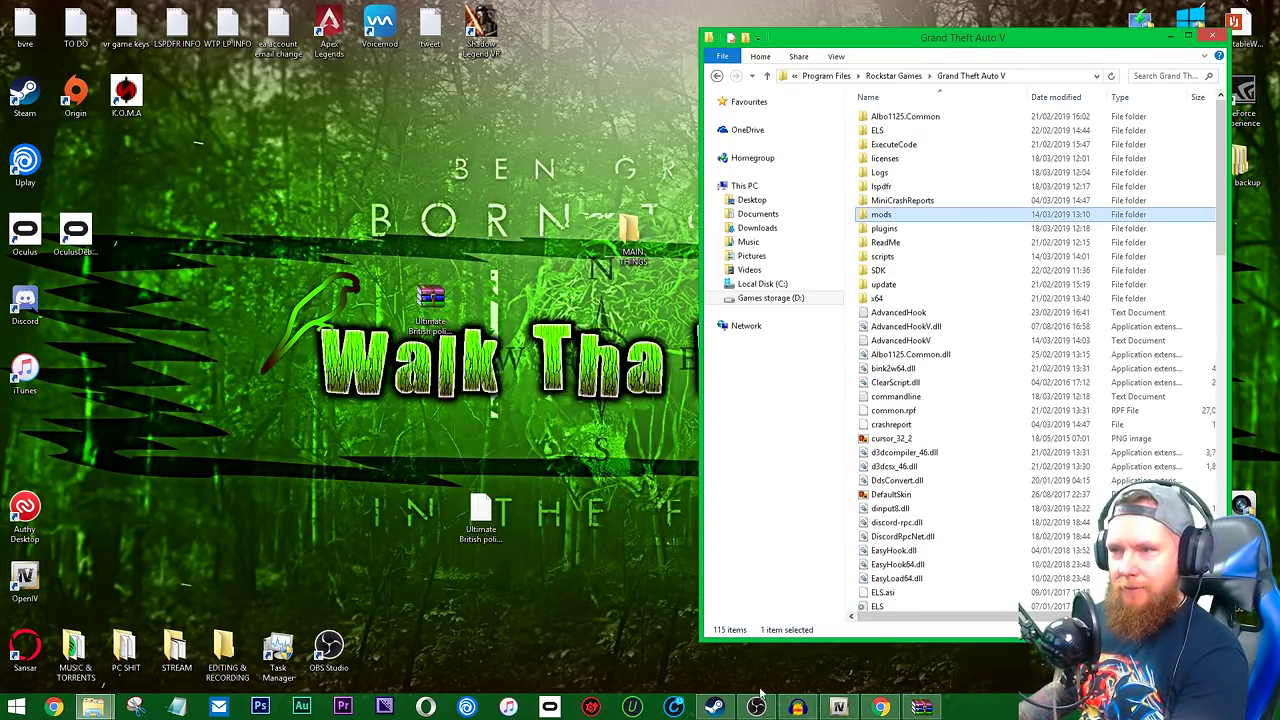
Bring OpenIV back and load Ultimate British police pack 1.3.oiv from the desktop into its Package Installer.
mouse_move(851, 710)
click(840, 640)
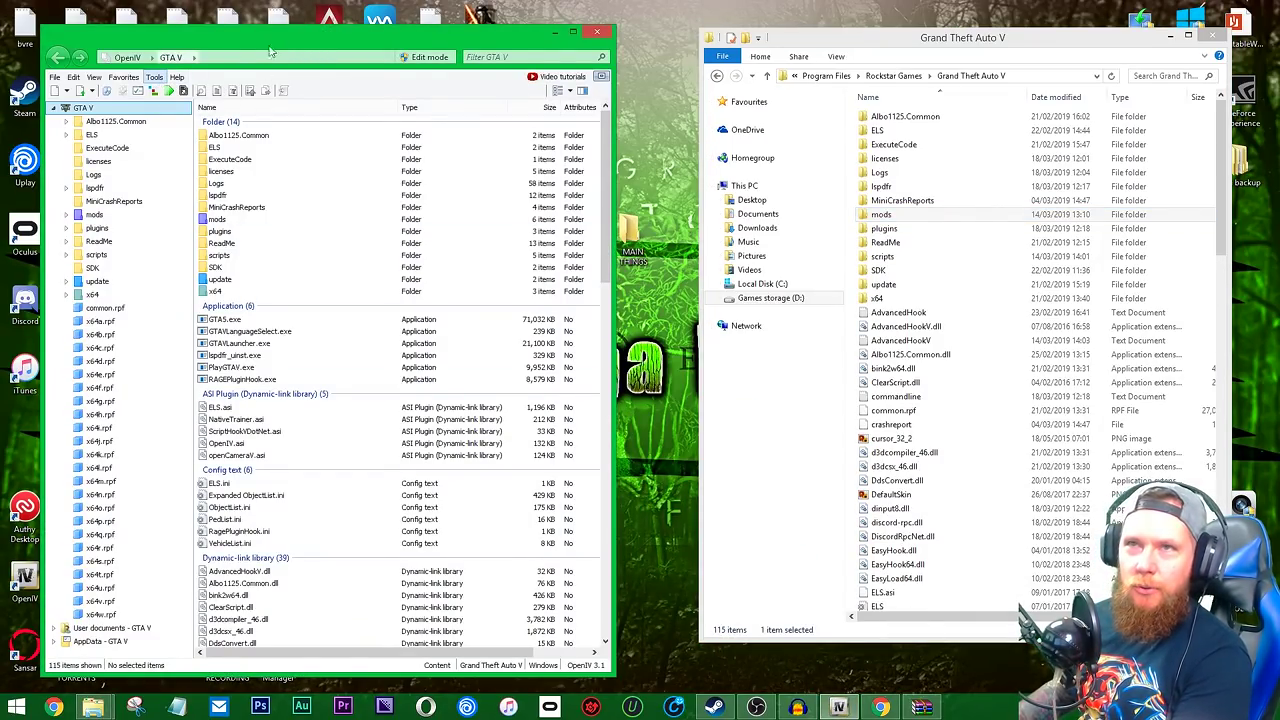
drag(396, 41, 445, 30)
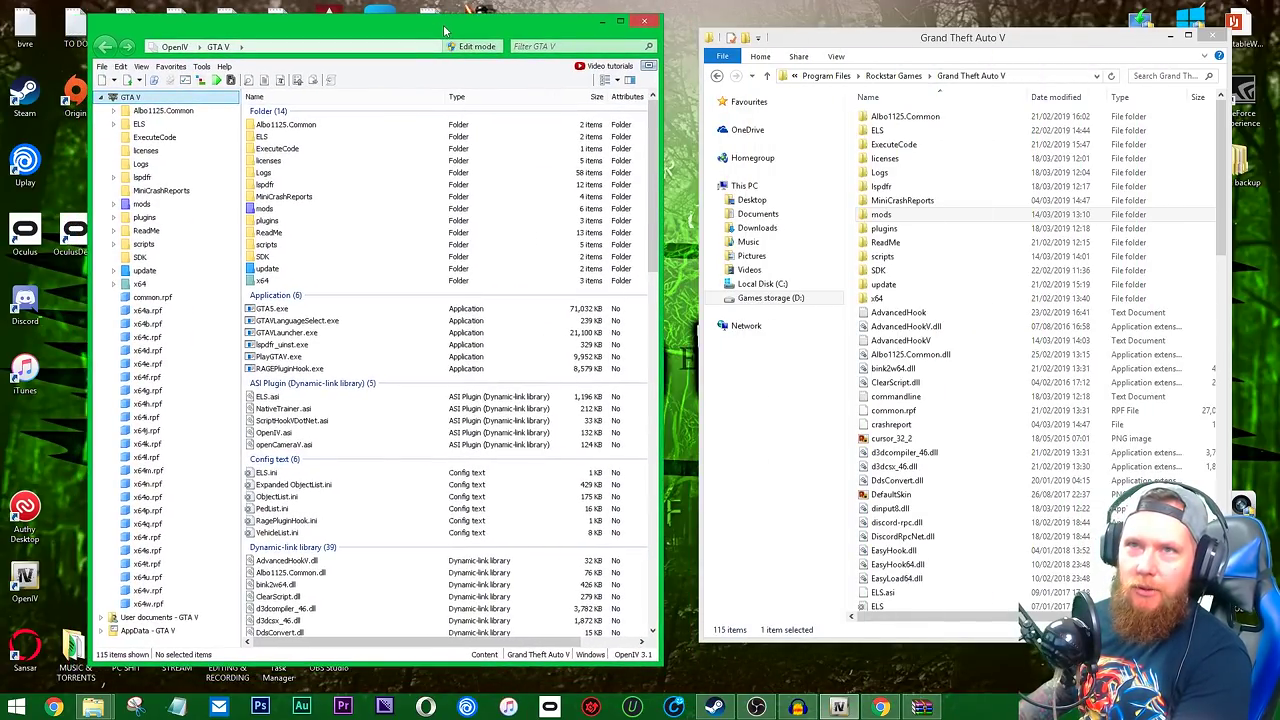
click(201, 67)
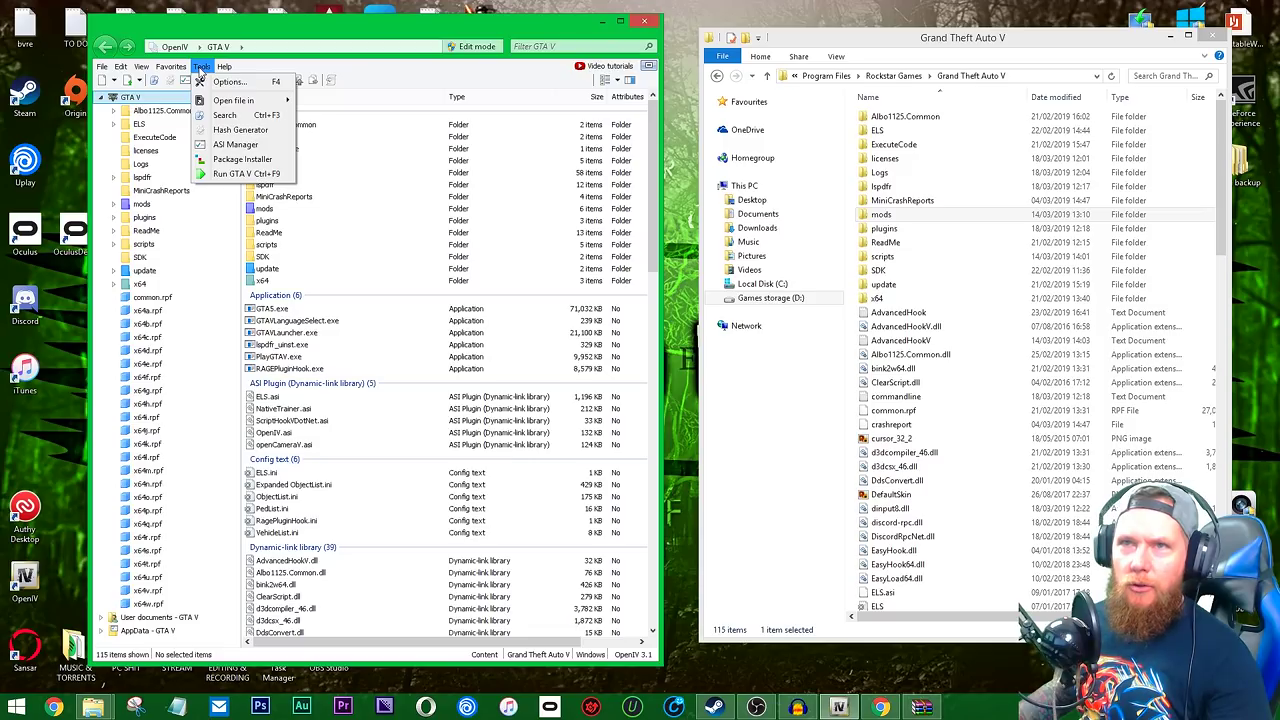
click(241, 159)
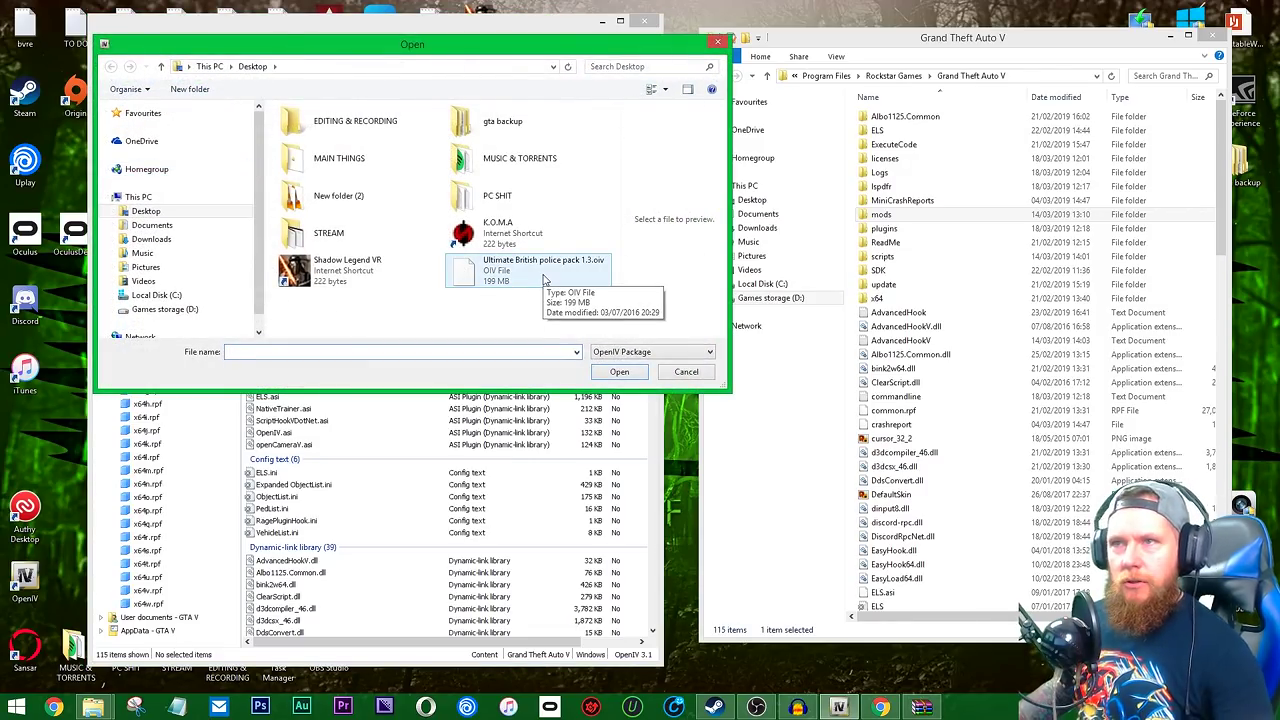
click(545, 279)
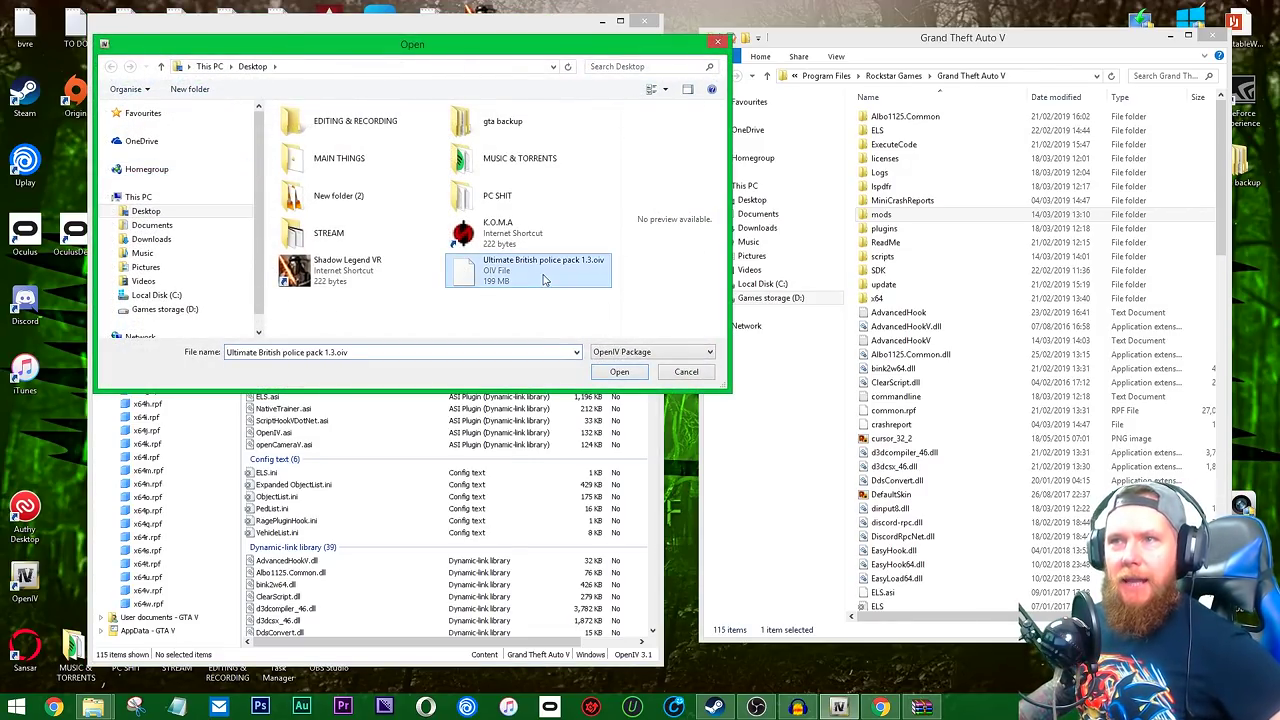
click(635, 374)
Start installing the police pack with the "mods" folder as its location, and cancel at the installation confirmation.
click(573, 287)
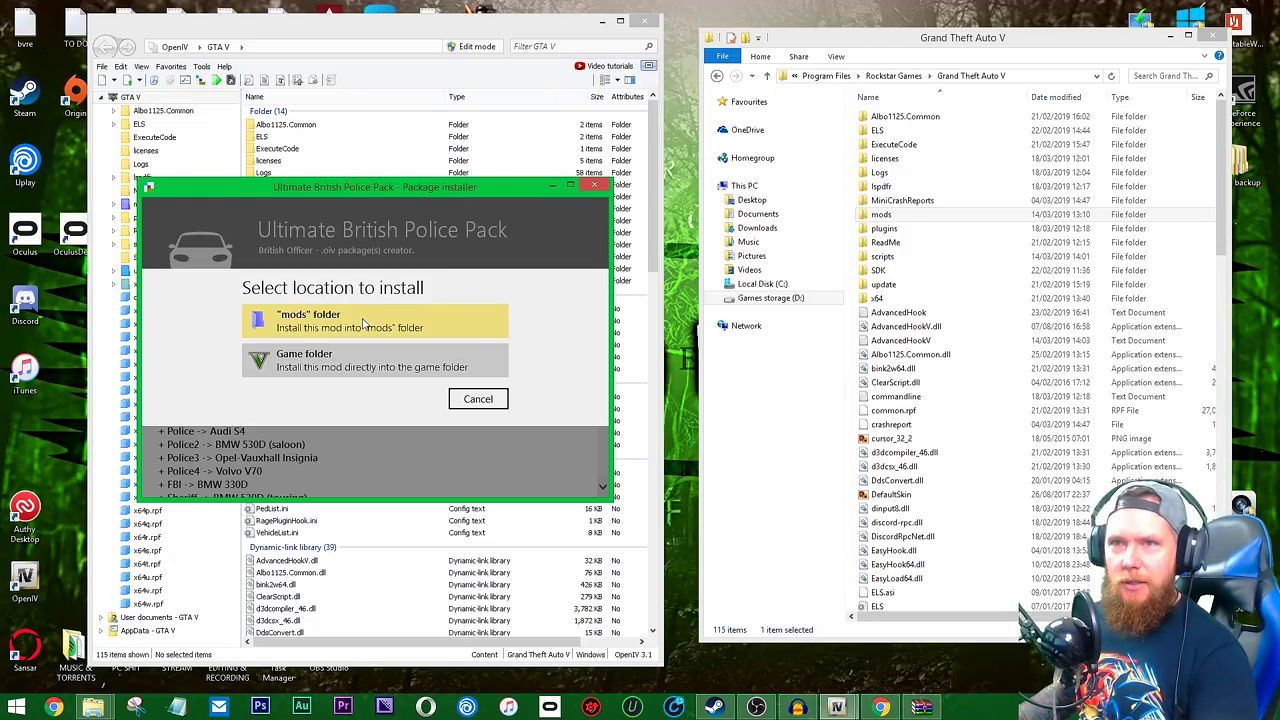
click(363, 323)
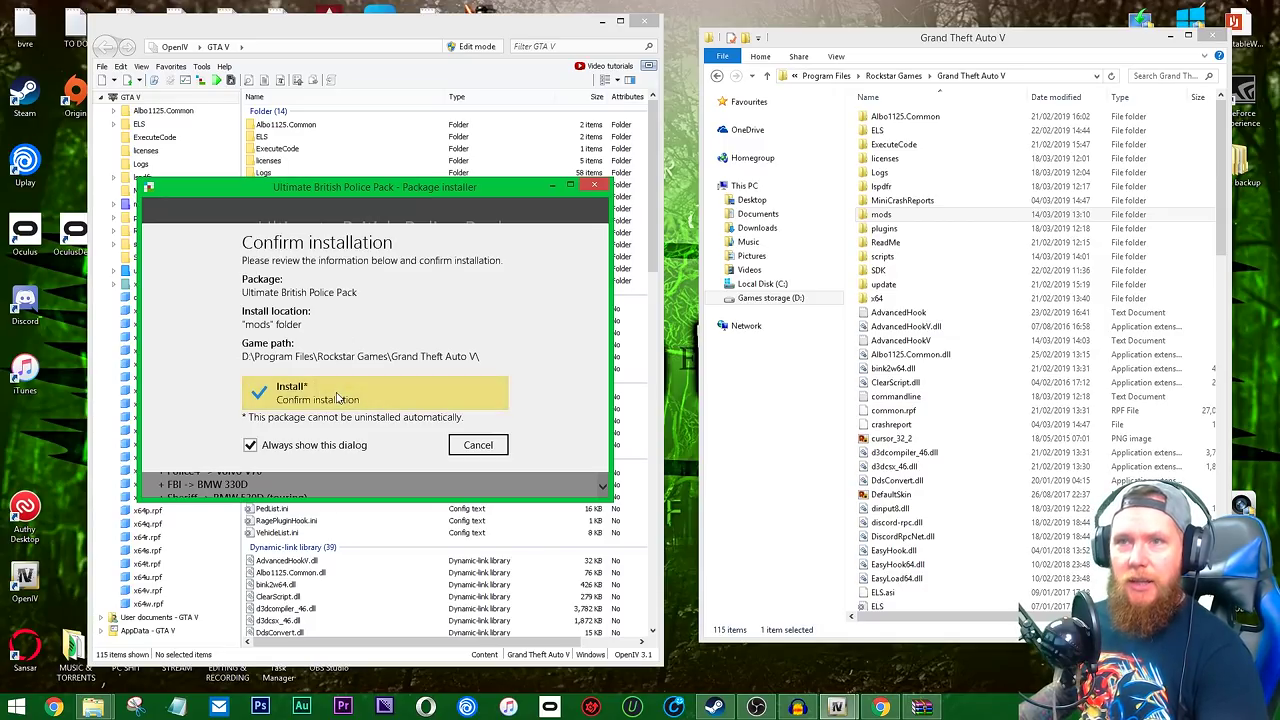
click(478, 447)
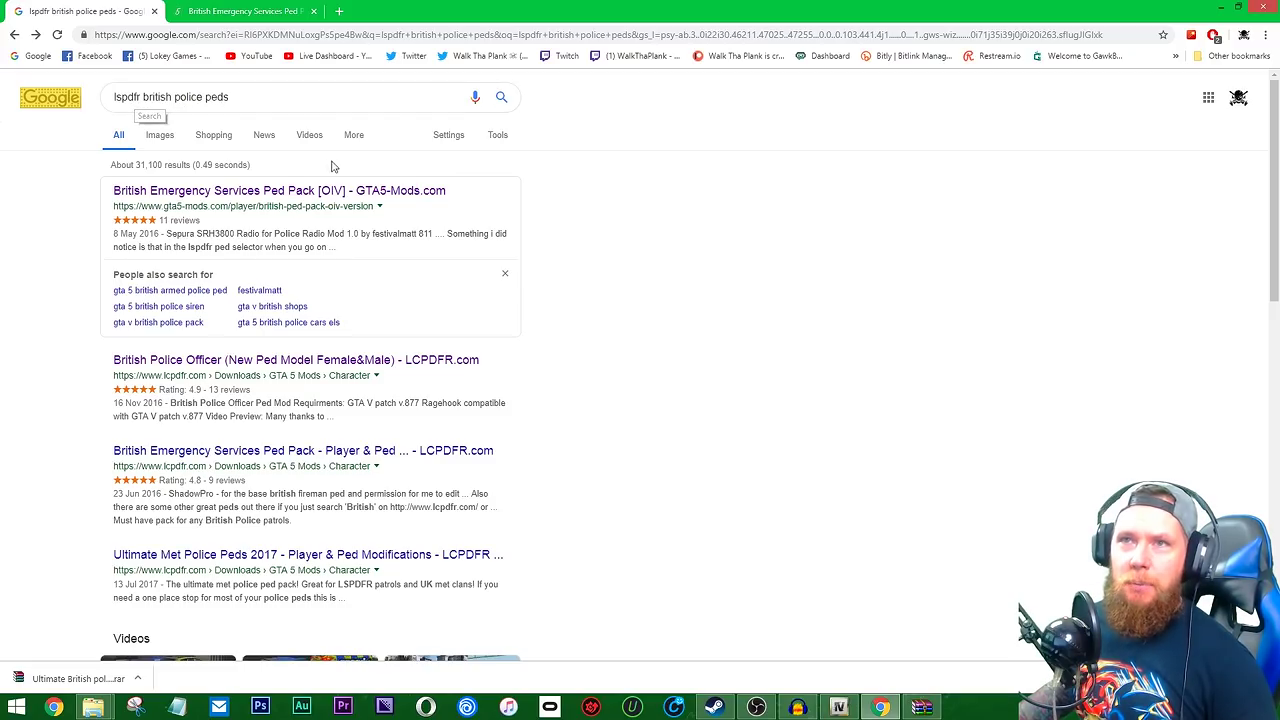
Open the British Emergency Services Ped Pack [OIV] page on GTA5-Mods and view its first preview image.
click(333, 191)
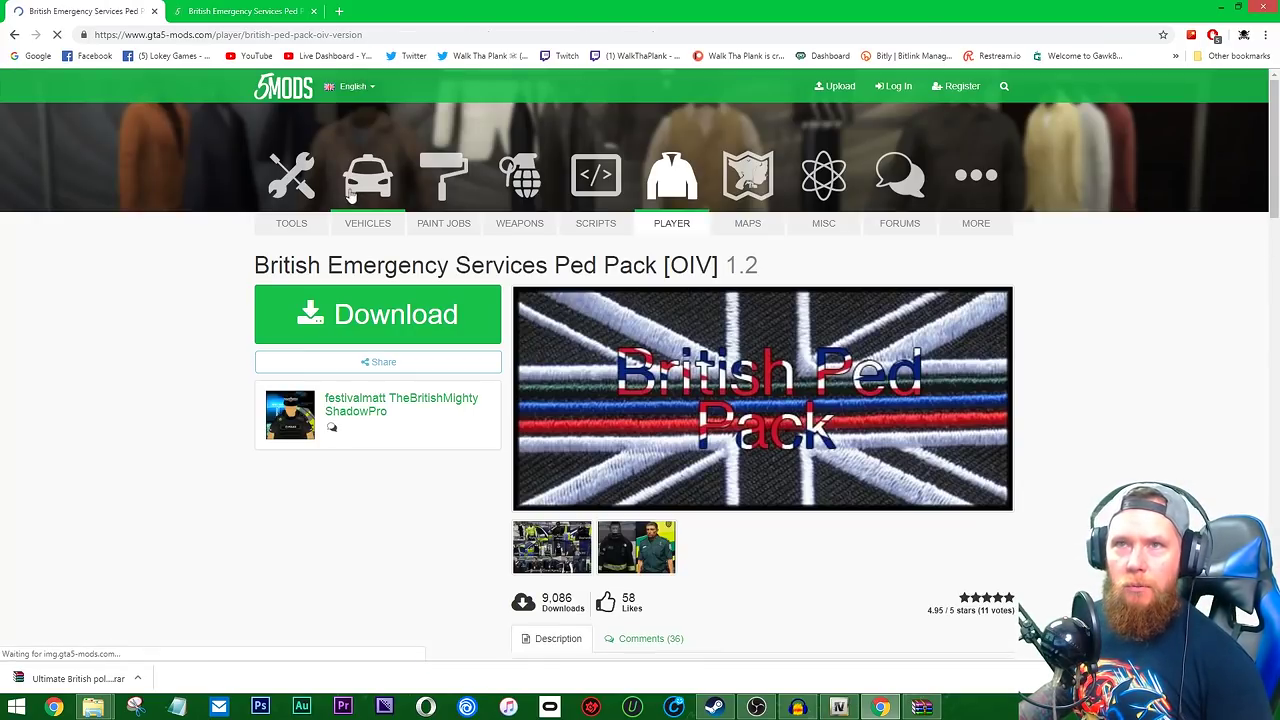
scroll(1087, 347, down, 1)
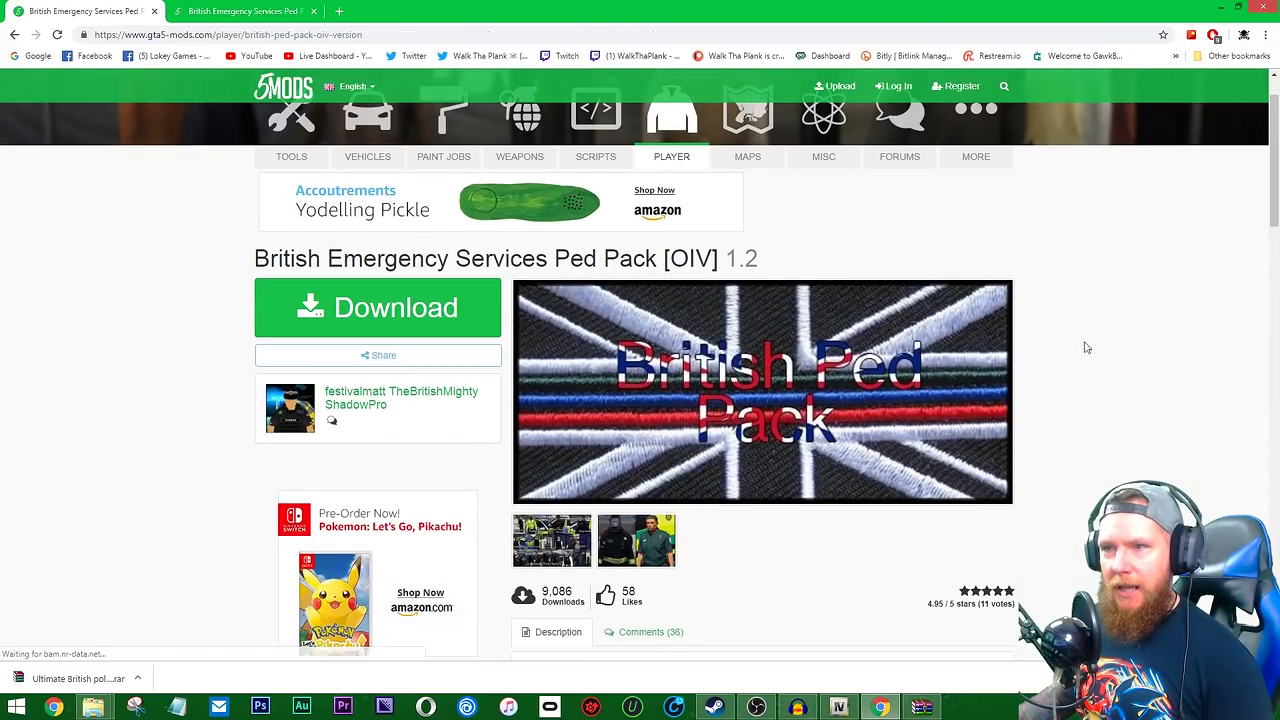
click(563, 558)
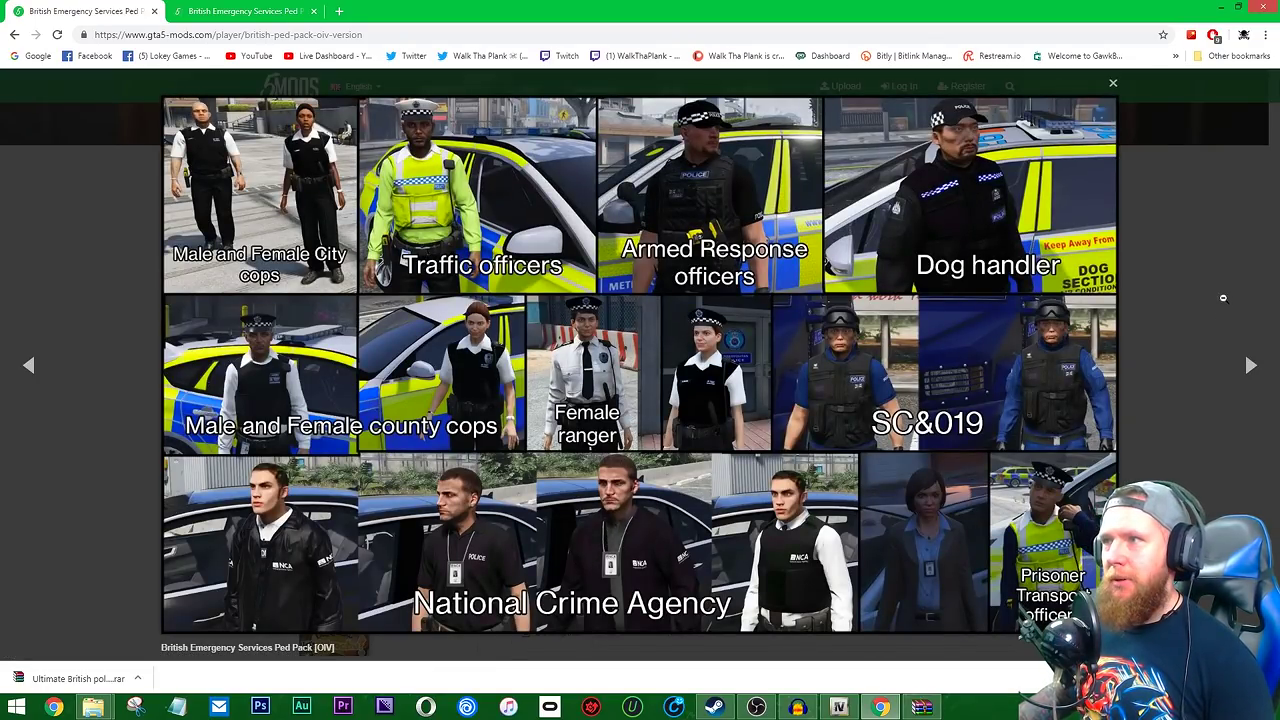
click(1222, 297)
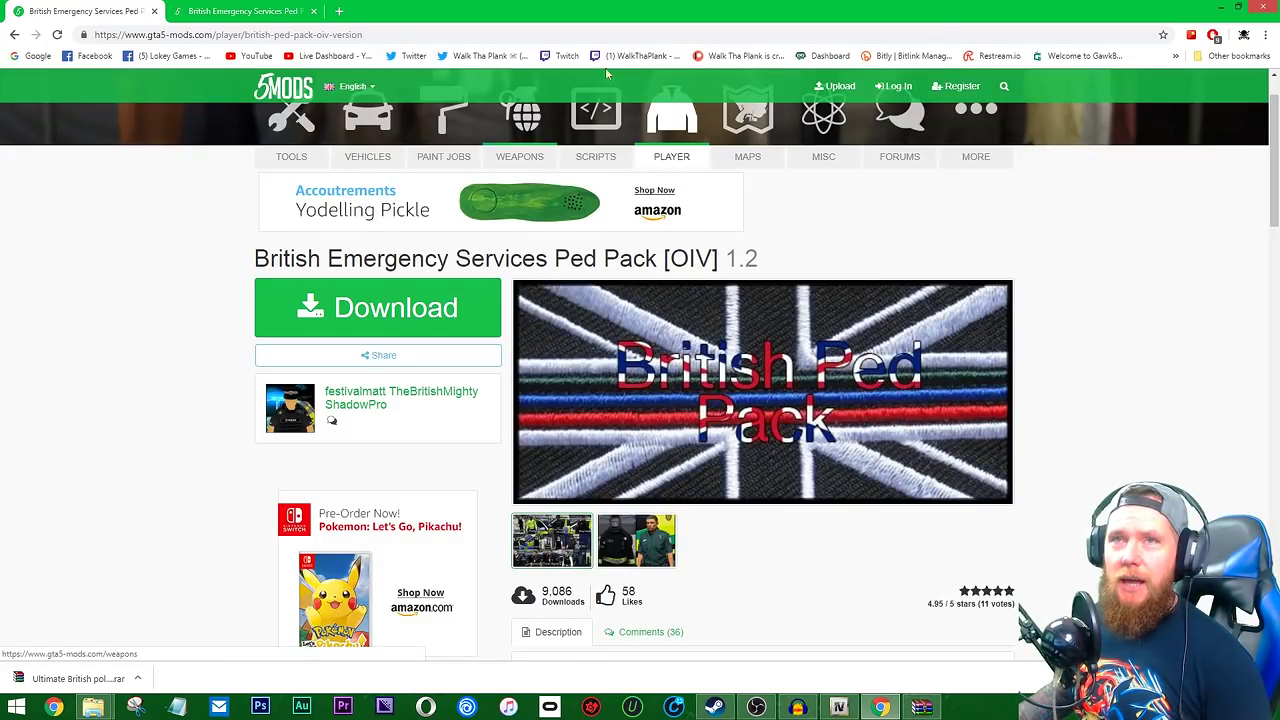
Minimise the browser and OpenIV, reopen and close the police pack archive on the desktop, and return to OpenIV.
click(1220, 7)
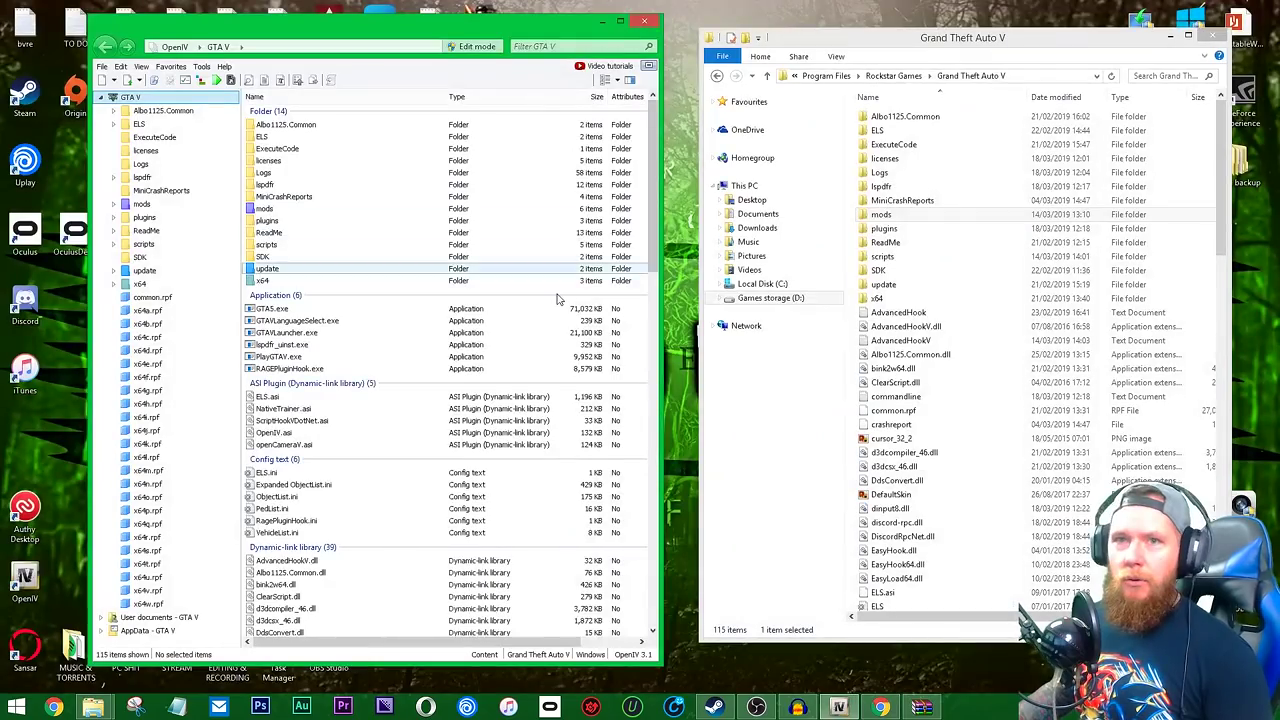
click(604, 21)
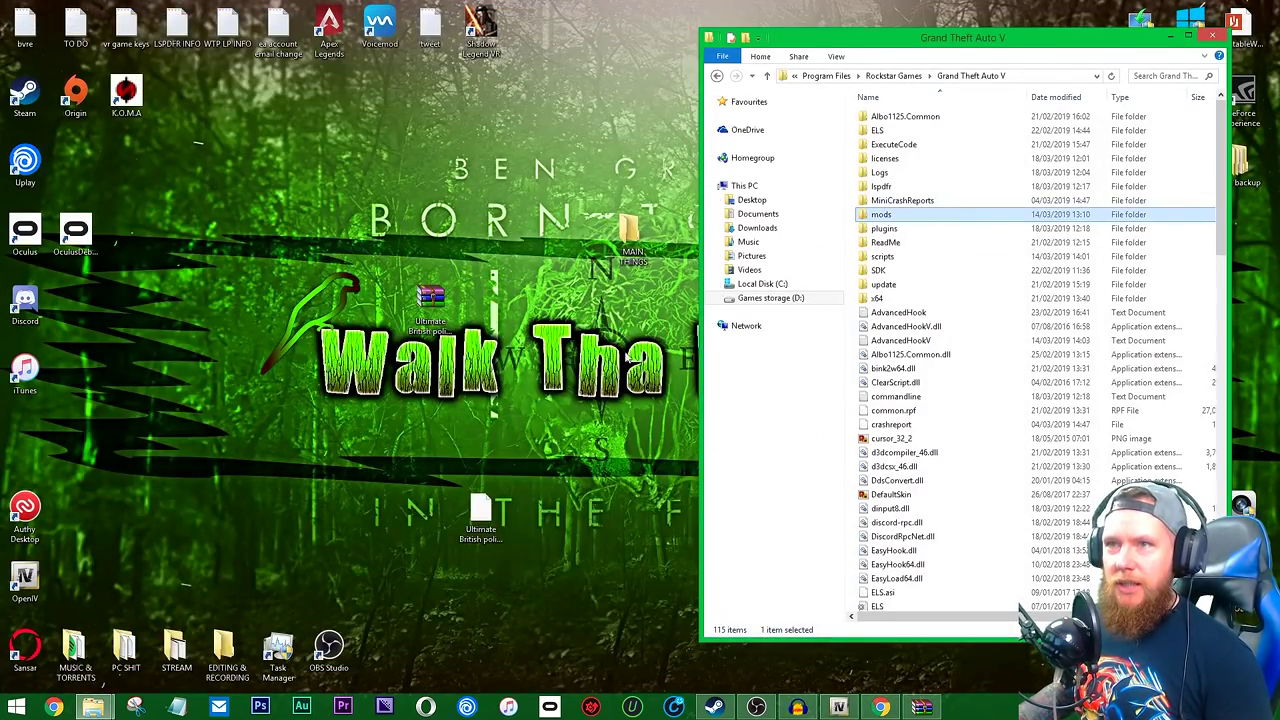
double_click(422, 308)
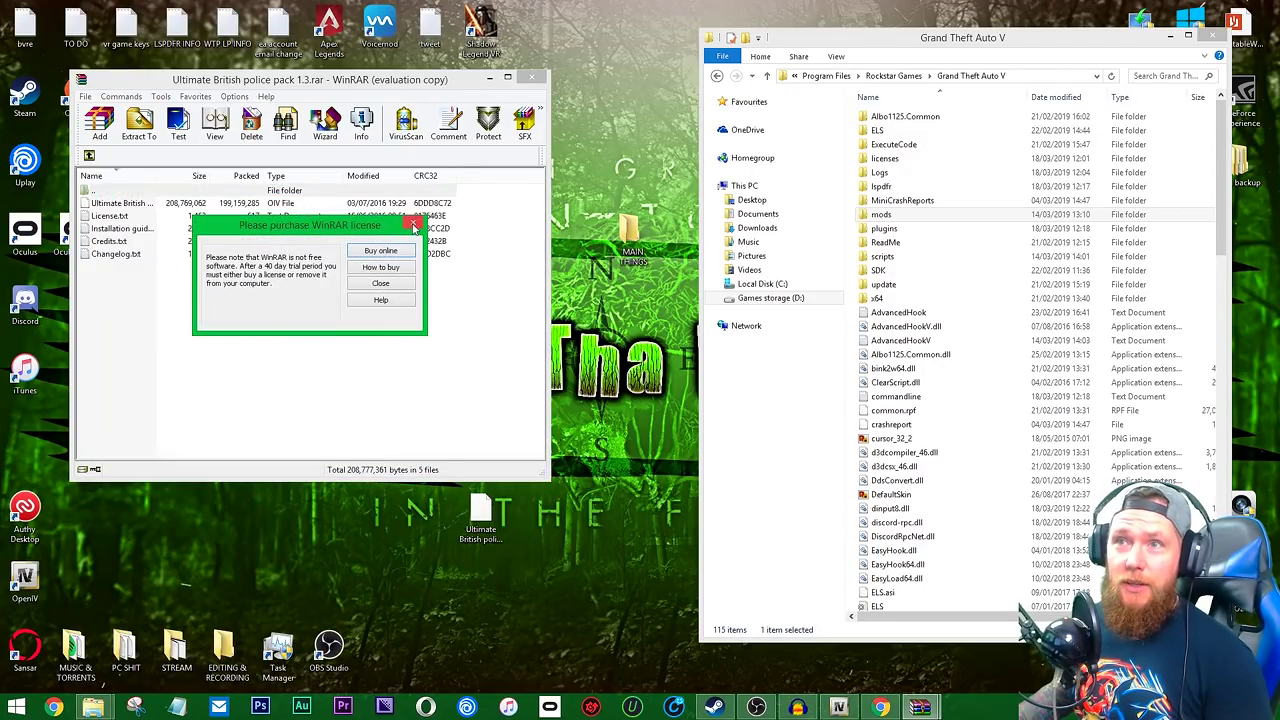
click(414, 226)
click(532, 78)
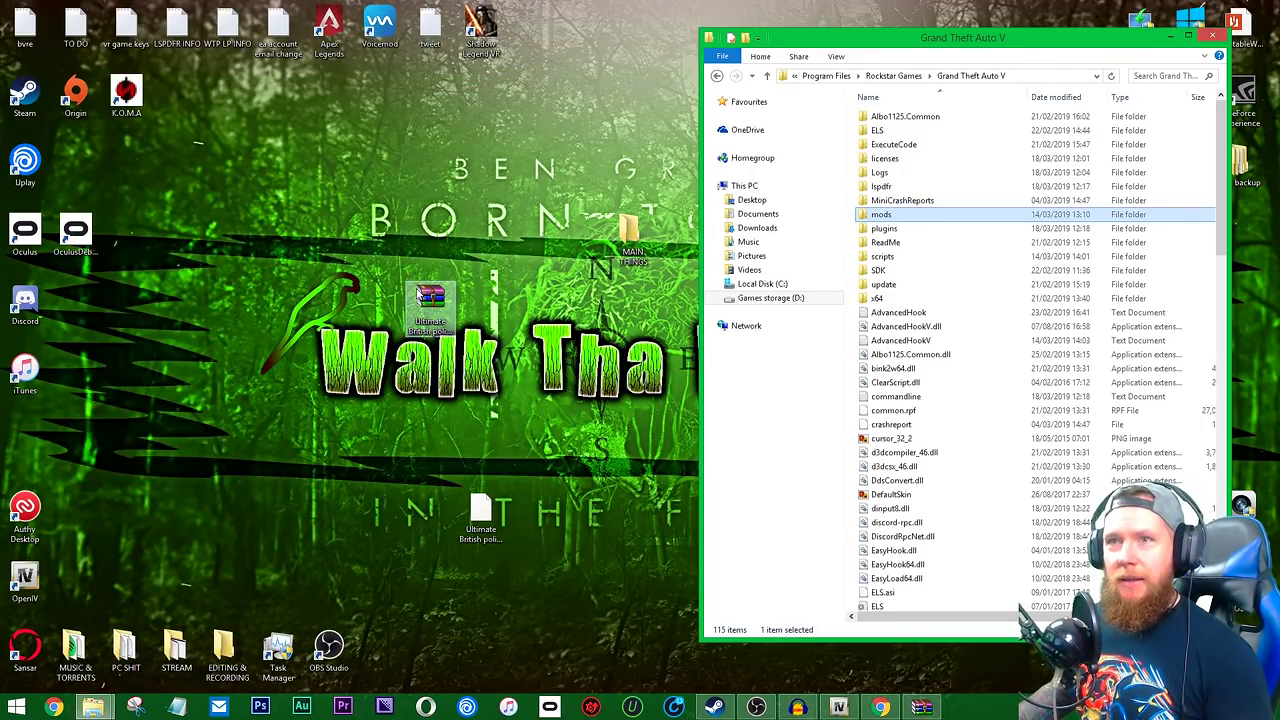
click(838, 707)
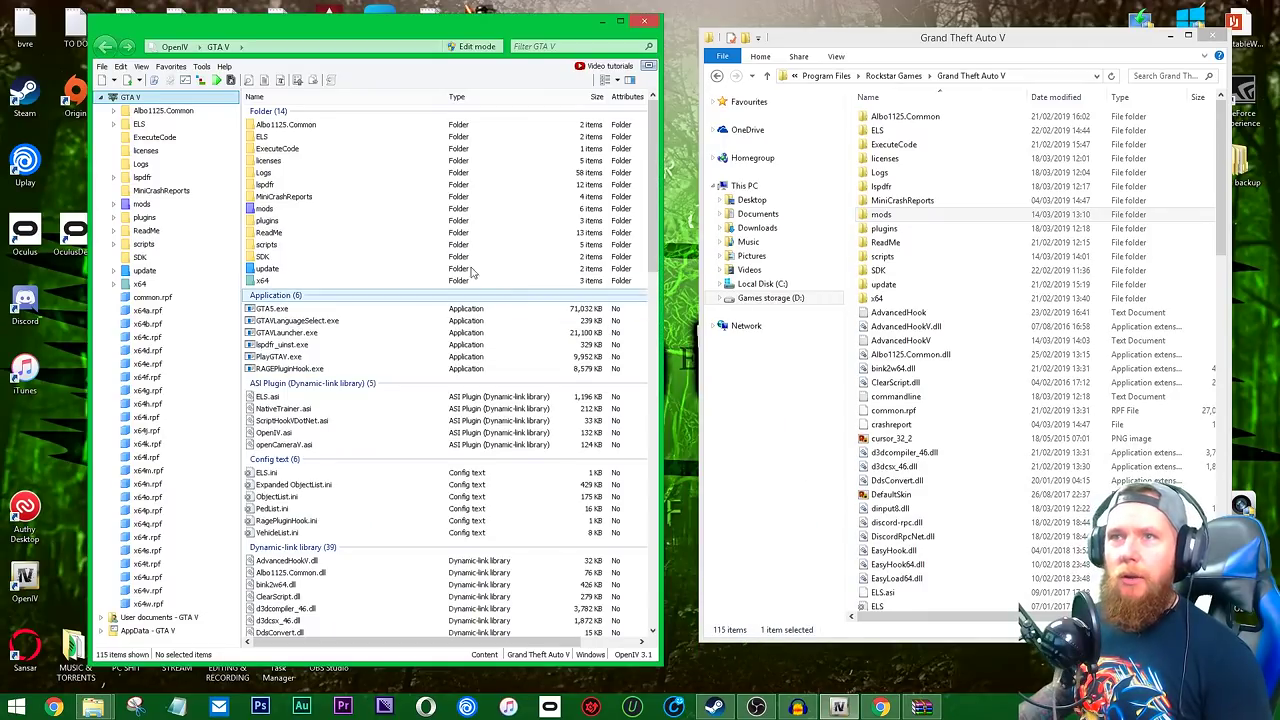
click(201, 66)
click(242, 159)
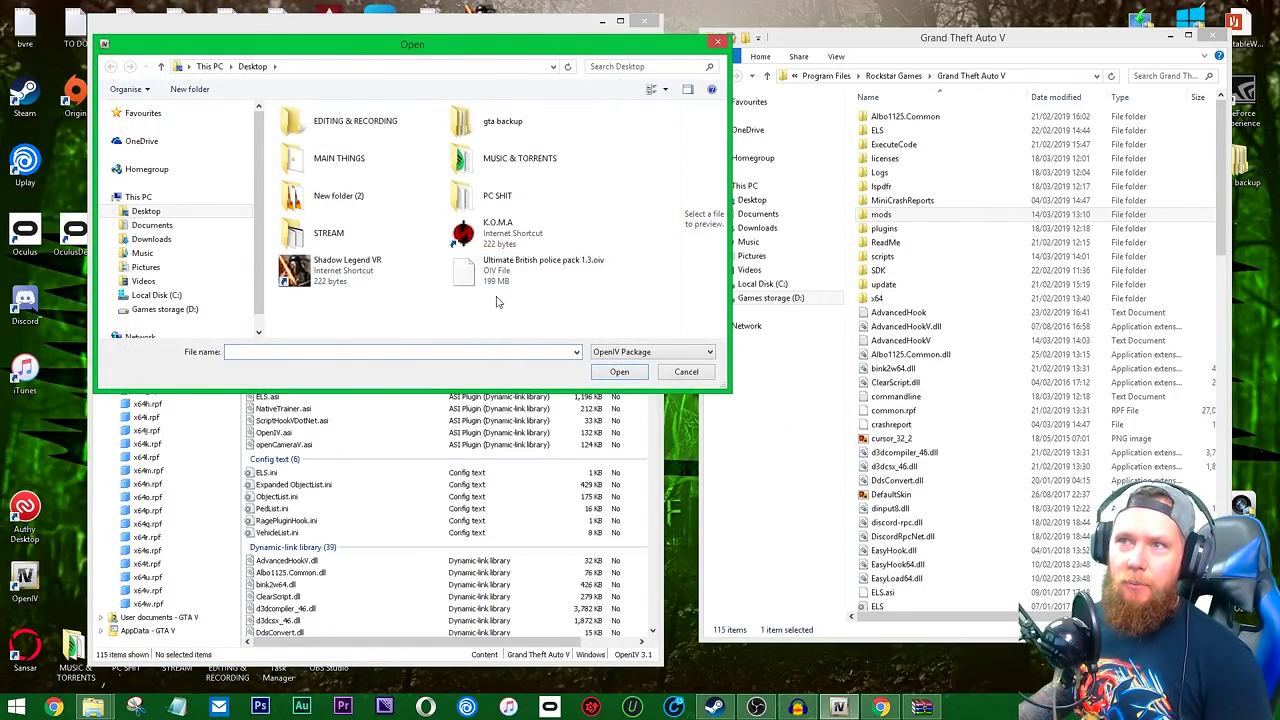
click(717, 41)
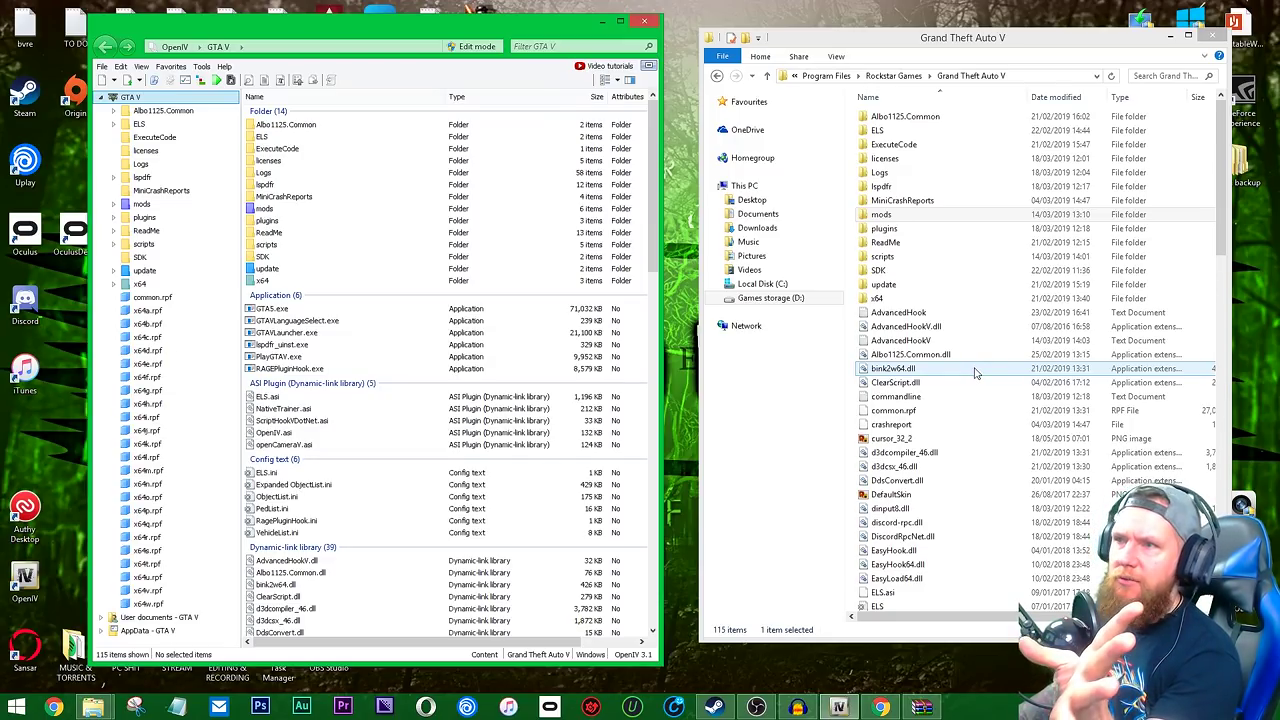
Minimize OpenIV and open the REALISM folder inside cop mod NEW beside the Grand Theft Auto V folder window.
click(975, 467)
scroll(990, 470, down, 15)
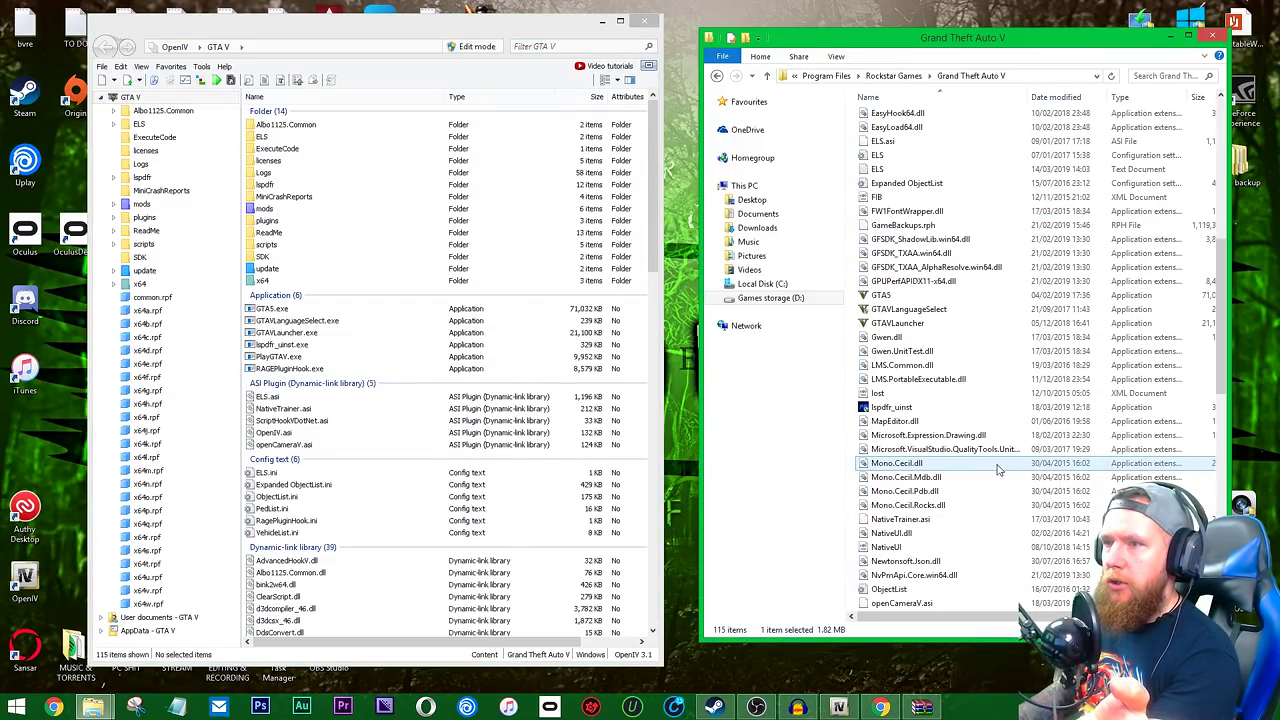
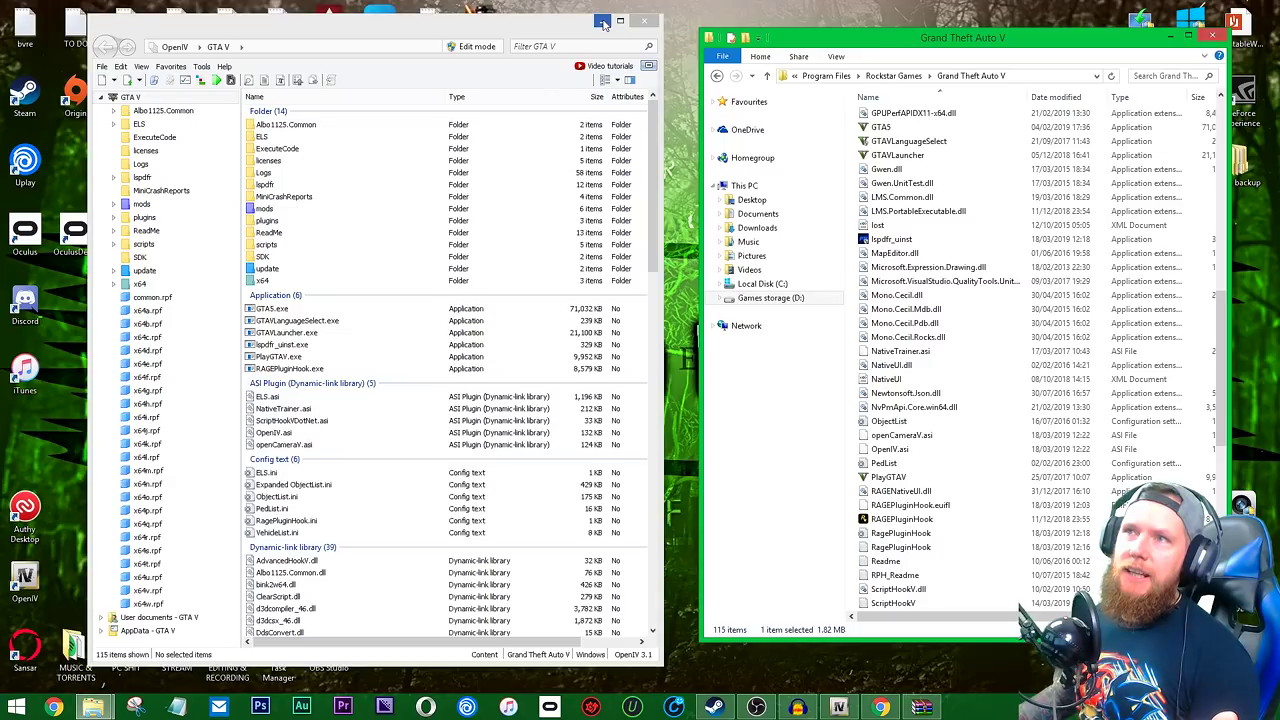
click(603, 21)
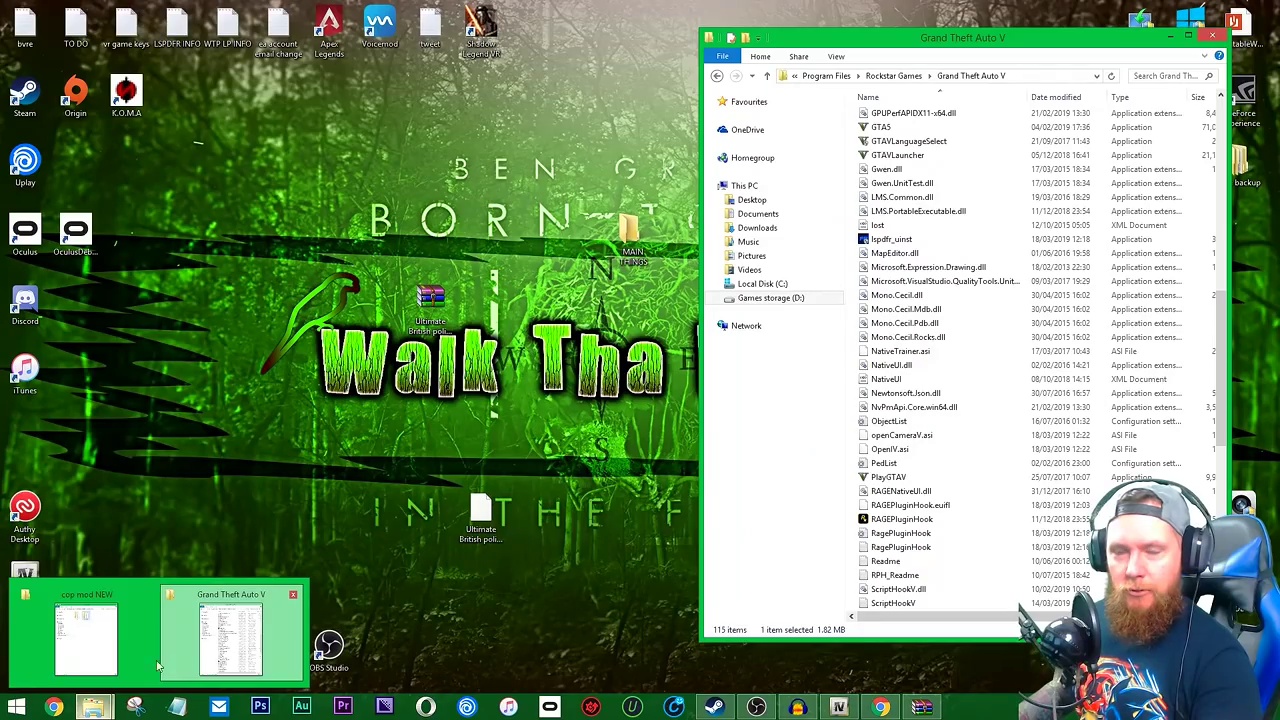
click(95, 640)
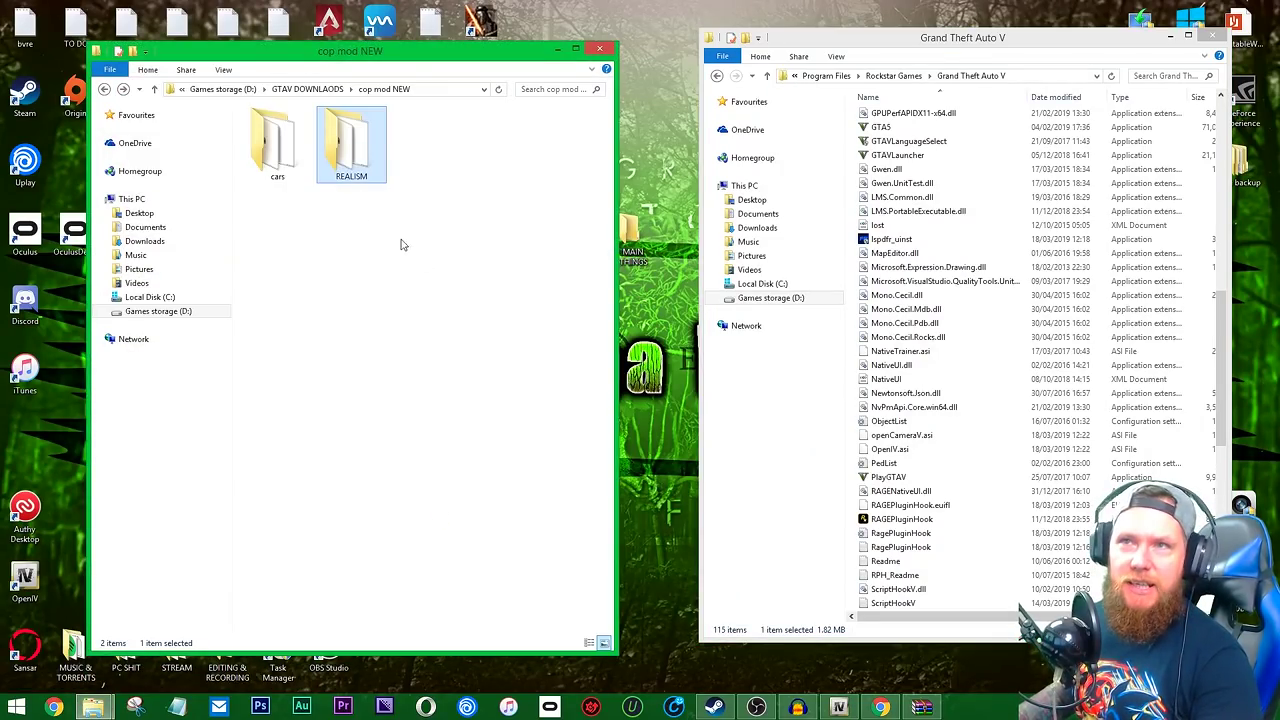
click(330, 89)
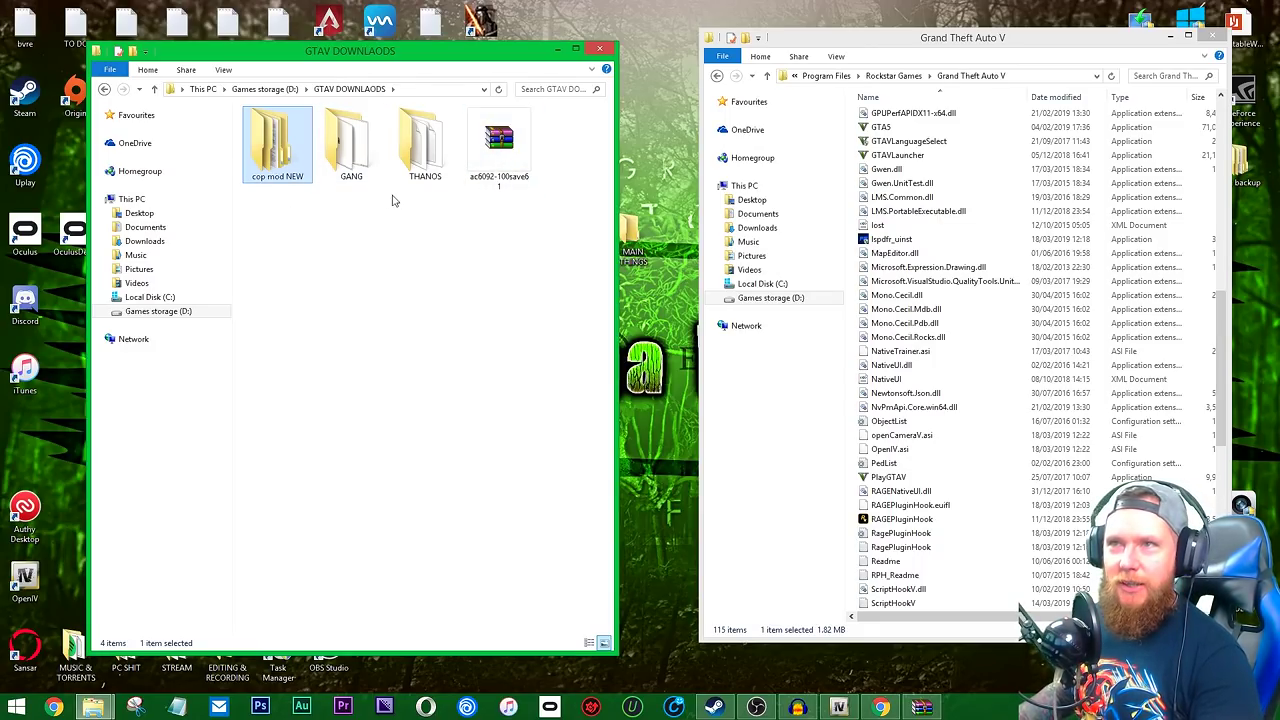
double_click(277, 145)
double_click(350, 145)
drag(407, 58, 478, 65)
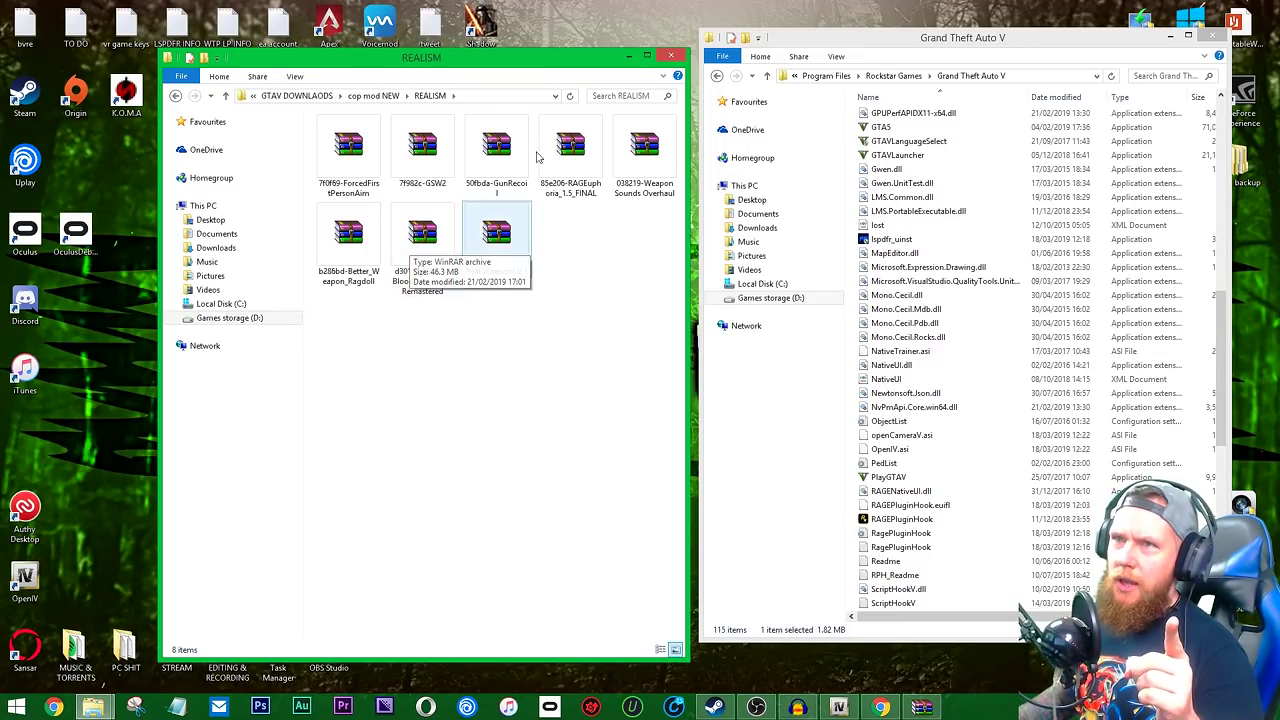
drag(543, 70, 981, 68)
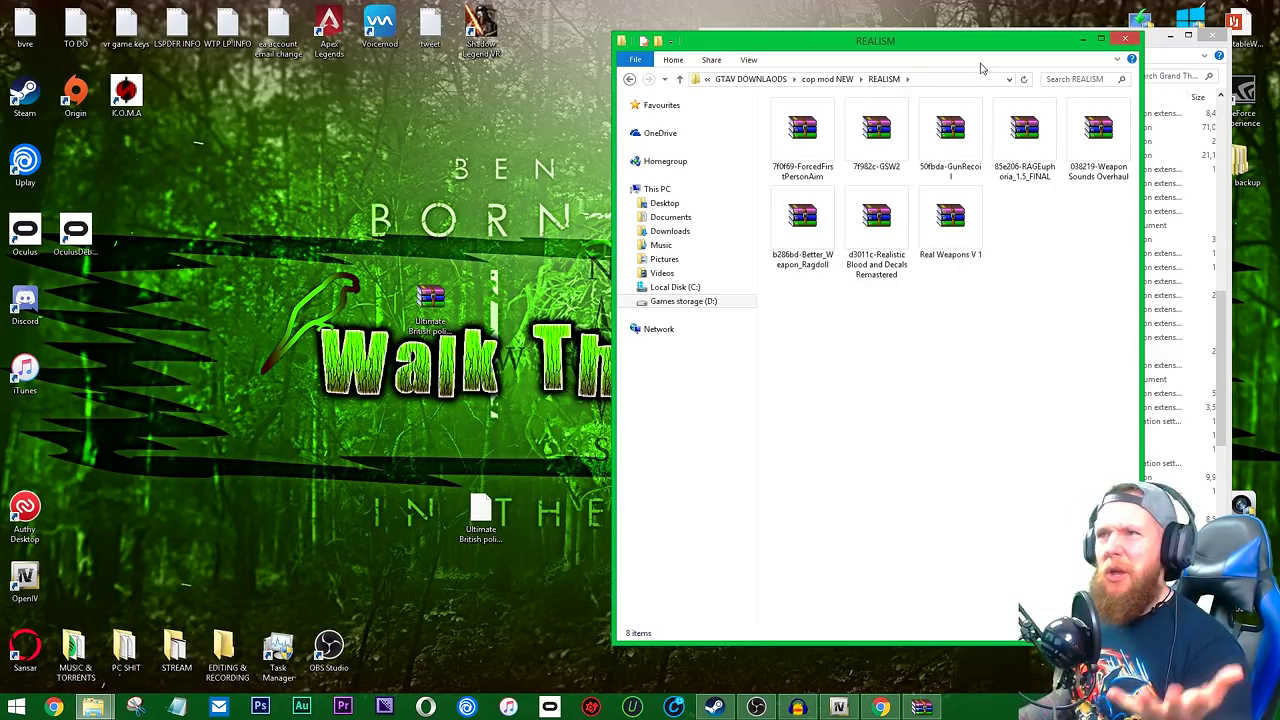
Switch to Chrome, search Google for "forced first person aim gta 5" and open the mod's GTA5-Mods page.
mouse_move(886, 708)
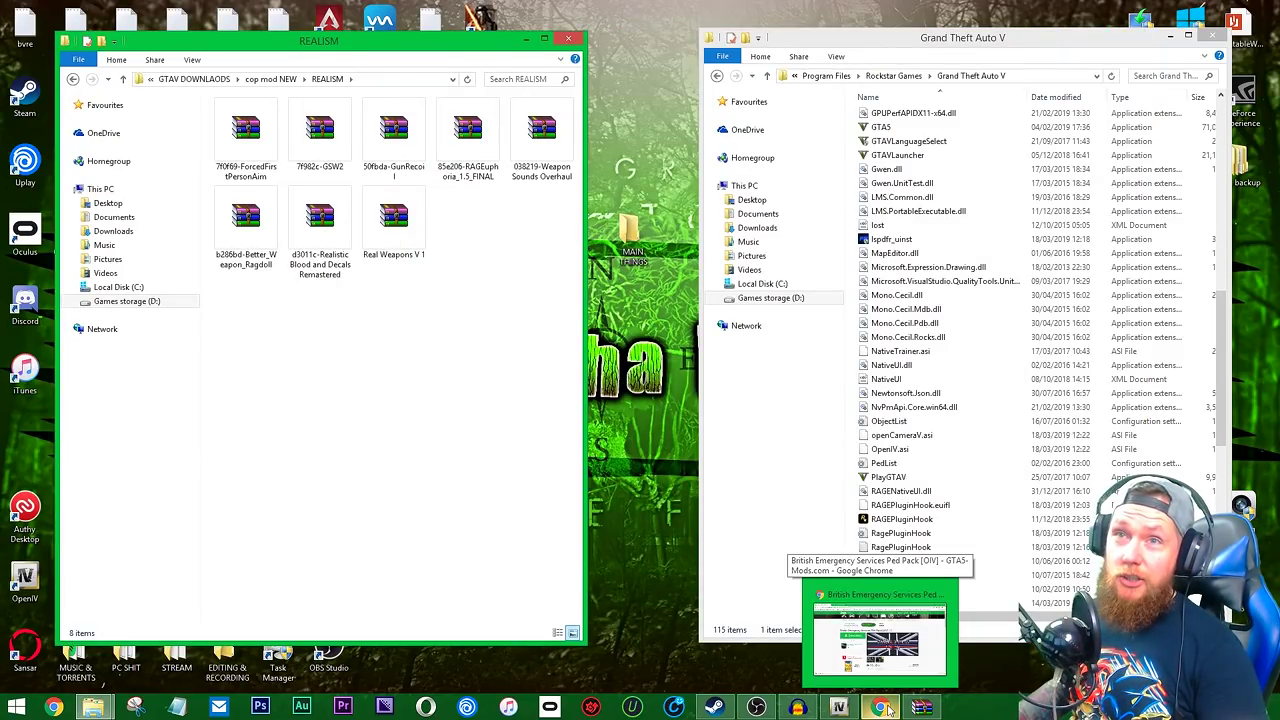
click(886, 708)
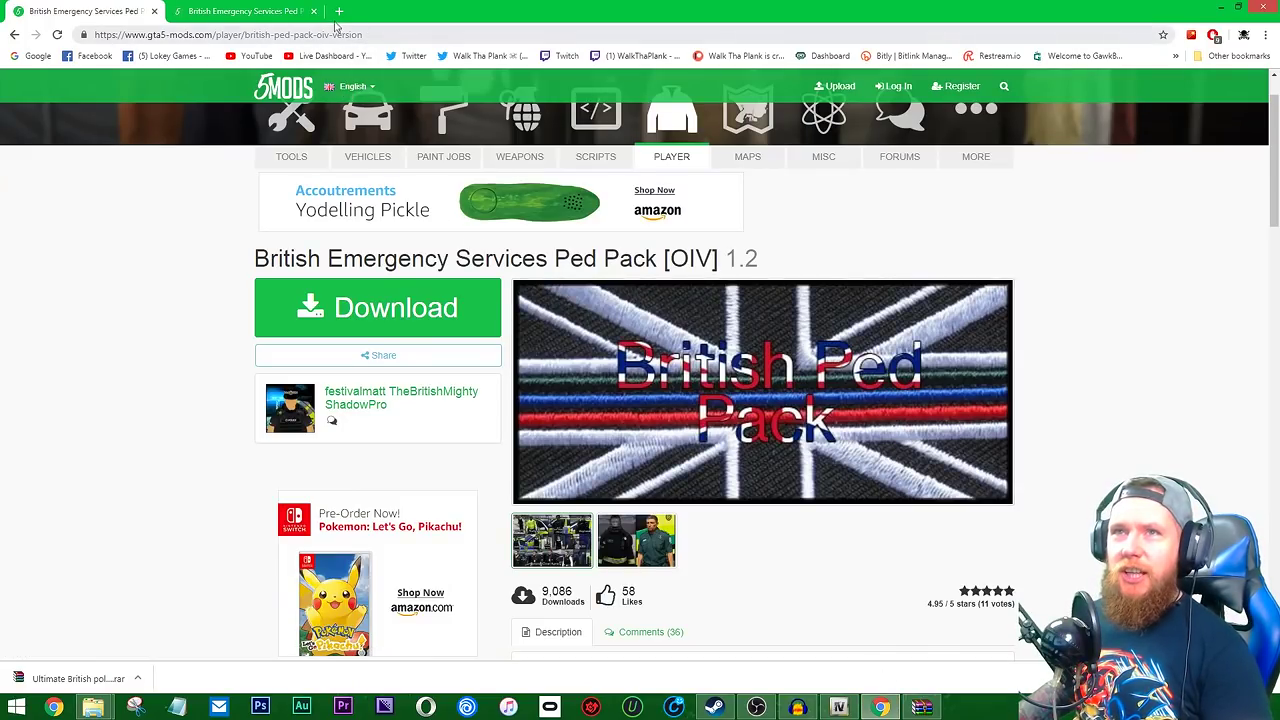
click(313, 11)
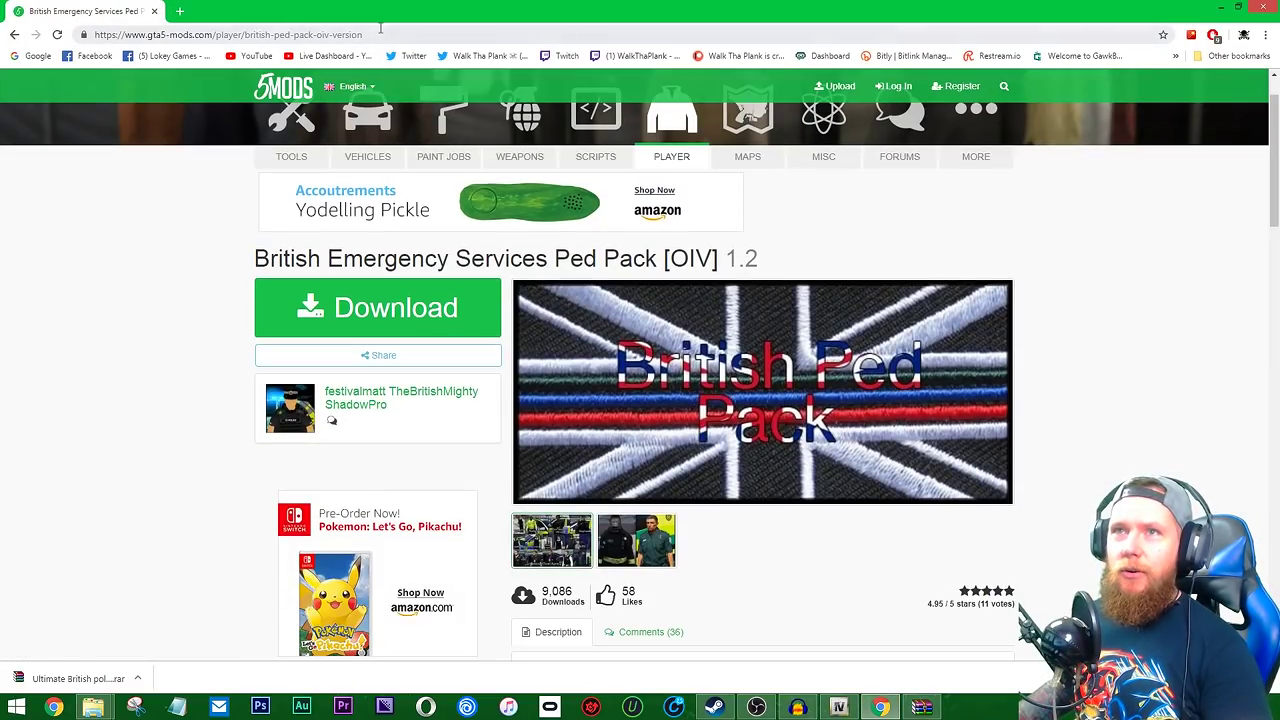
click(394, 36)
text(force)
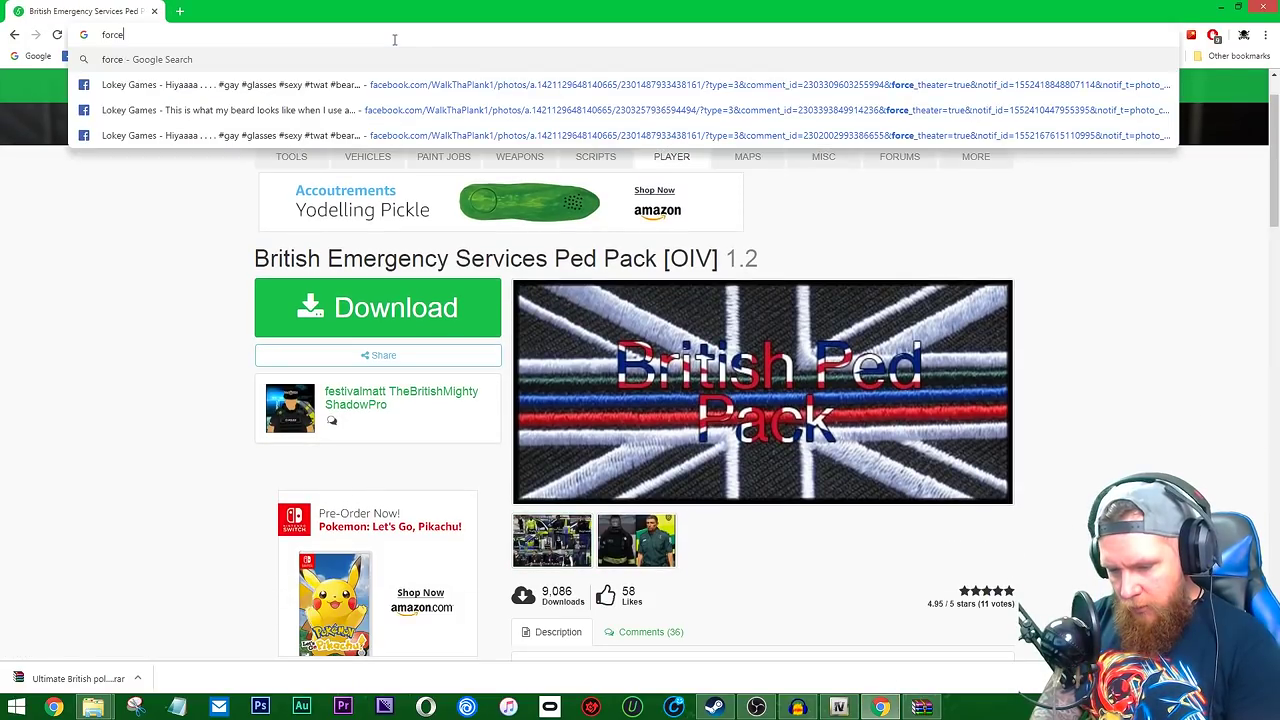
text(d first person)
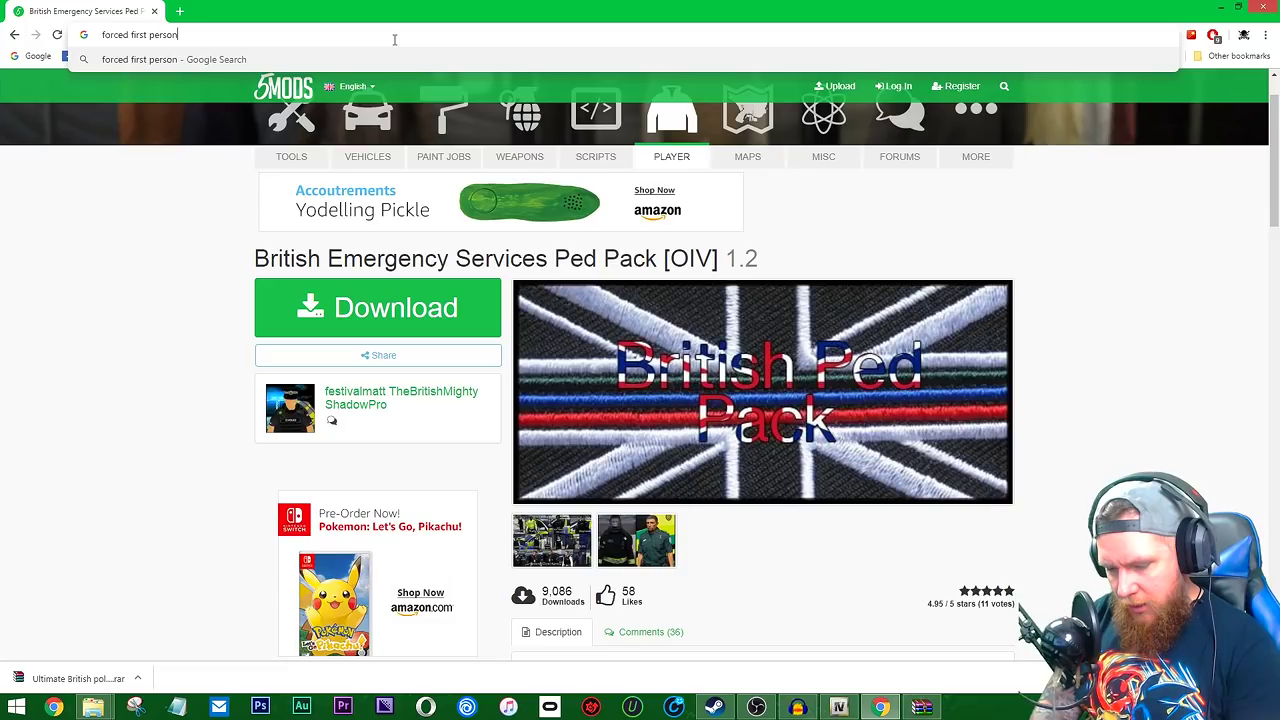
text( aim gta 5)
key(Return)
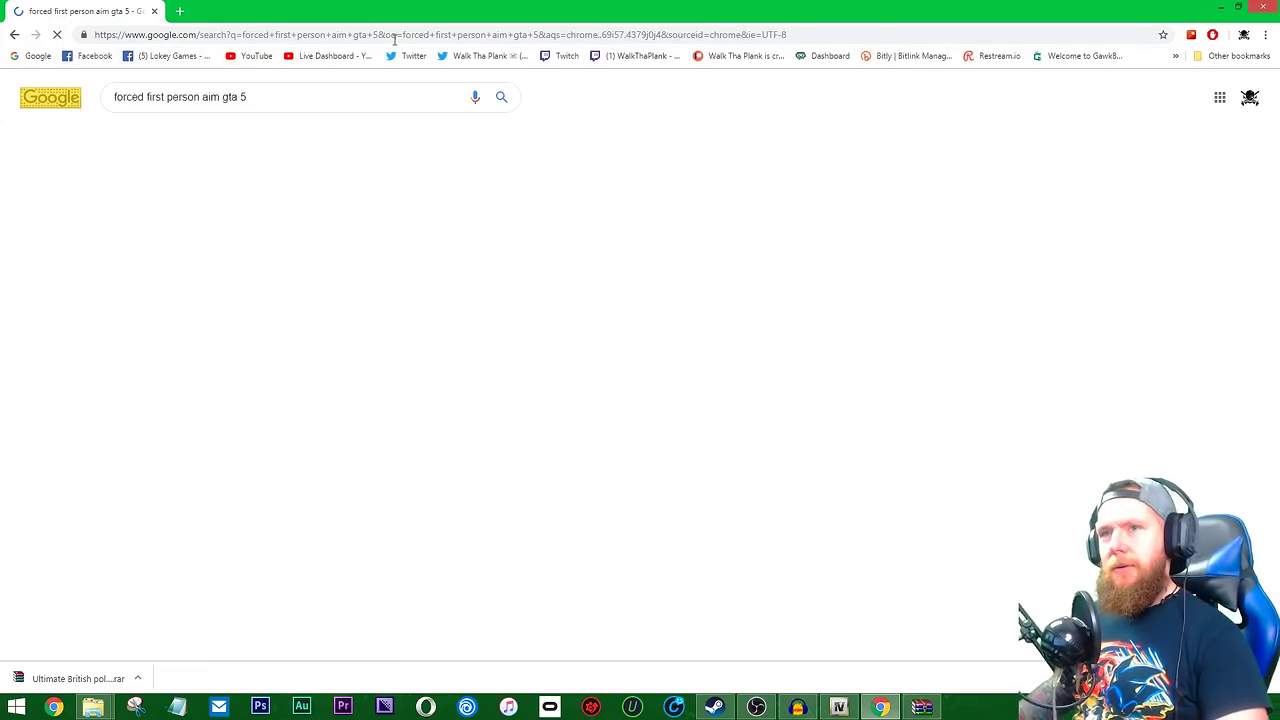
click(265, 192)
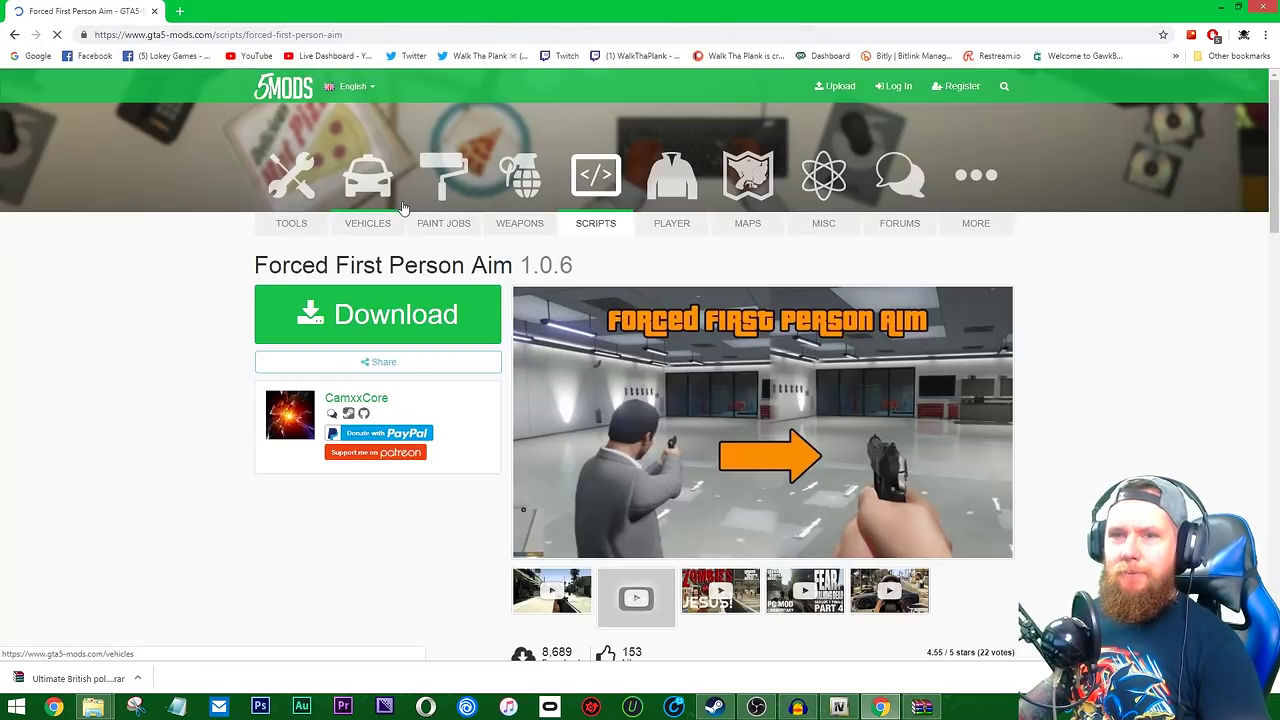
click(415, 375)
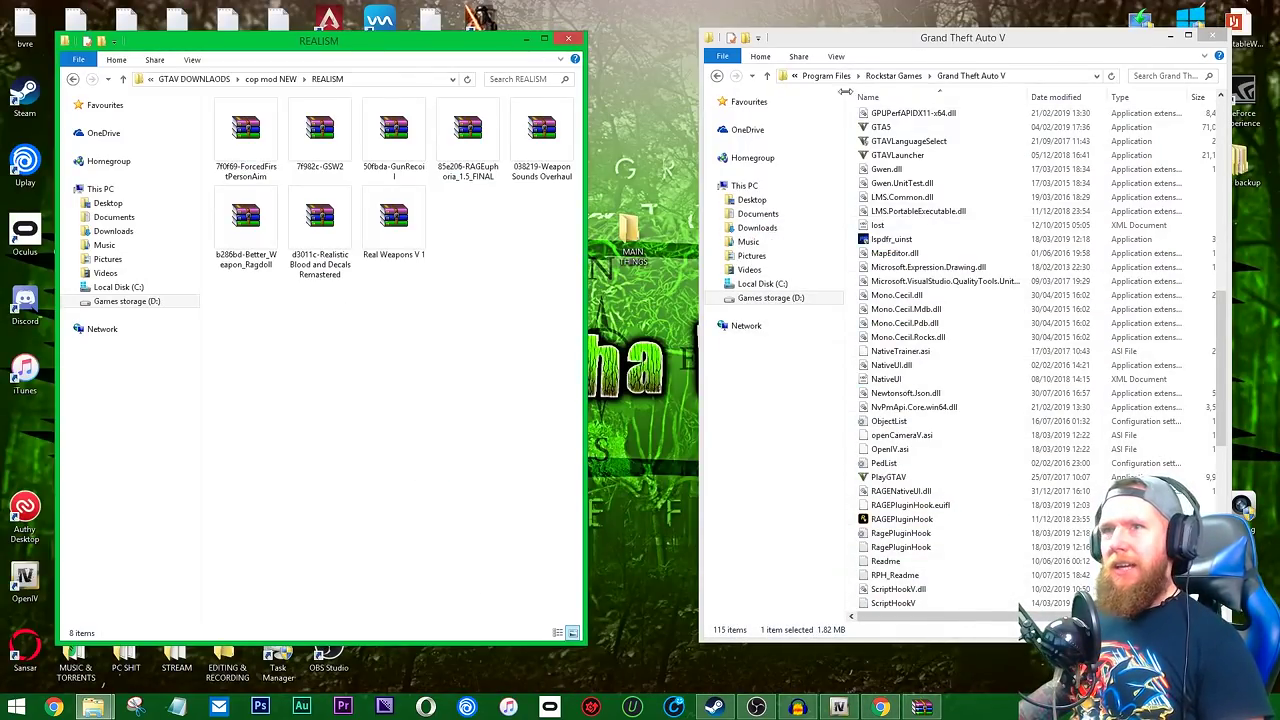
Look through the GTAV DOWNLAODS folders, including GANG, and return to the REALISM folder in cop mod NEW.
click(265, 79)
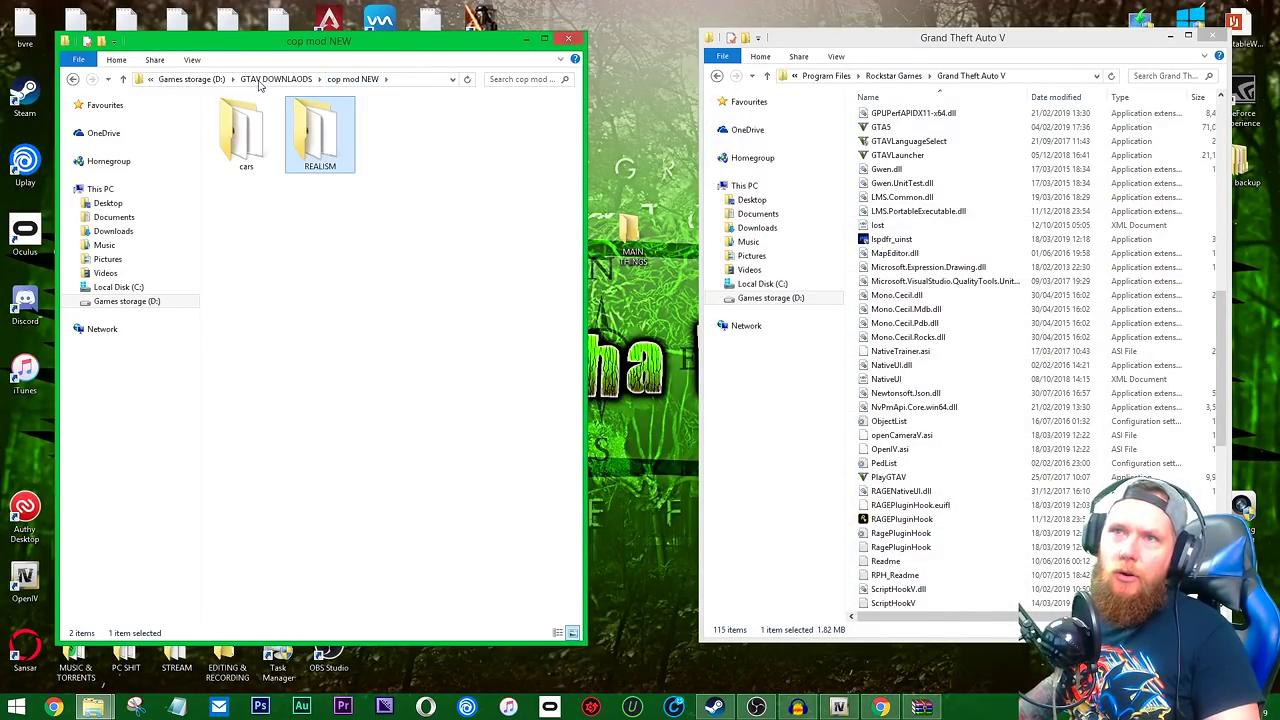
click(274, 80)
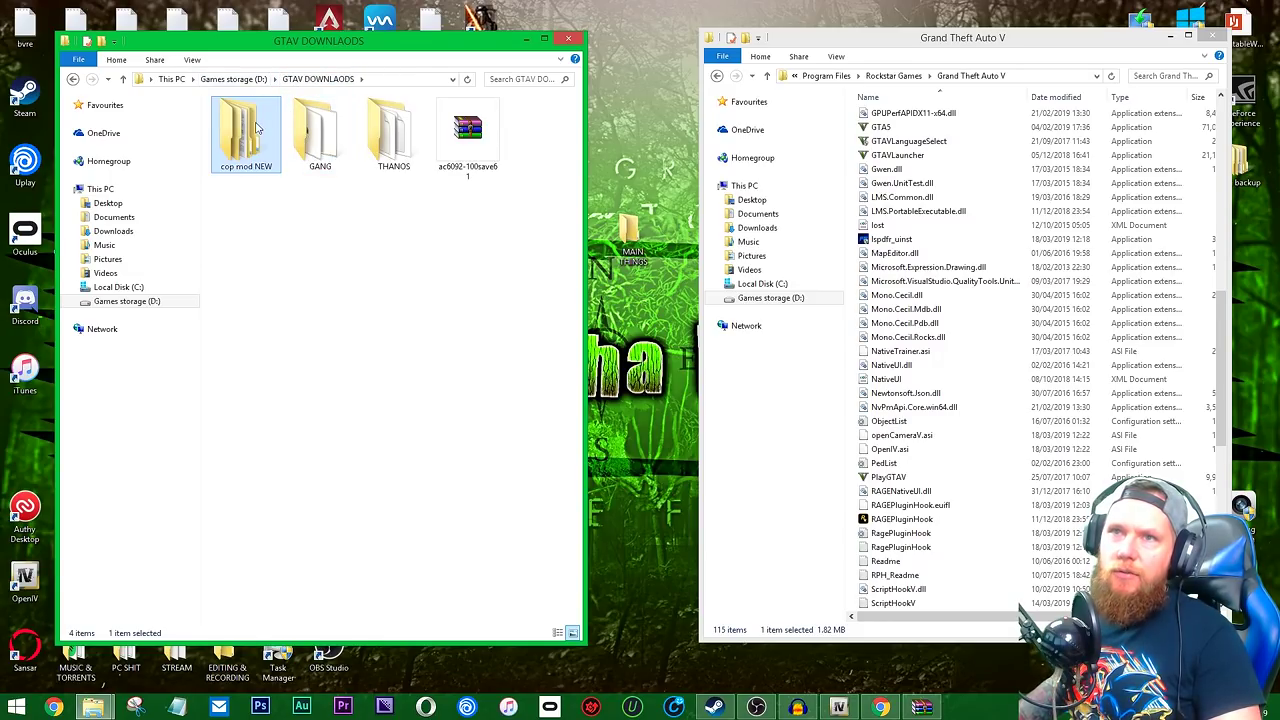
double_click(257, 127)
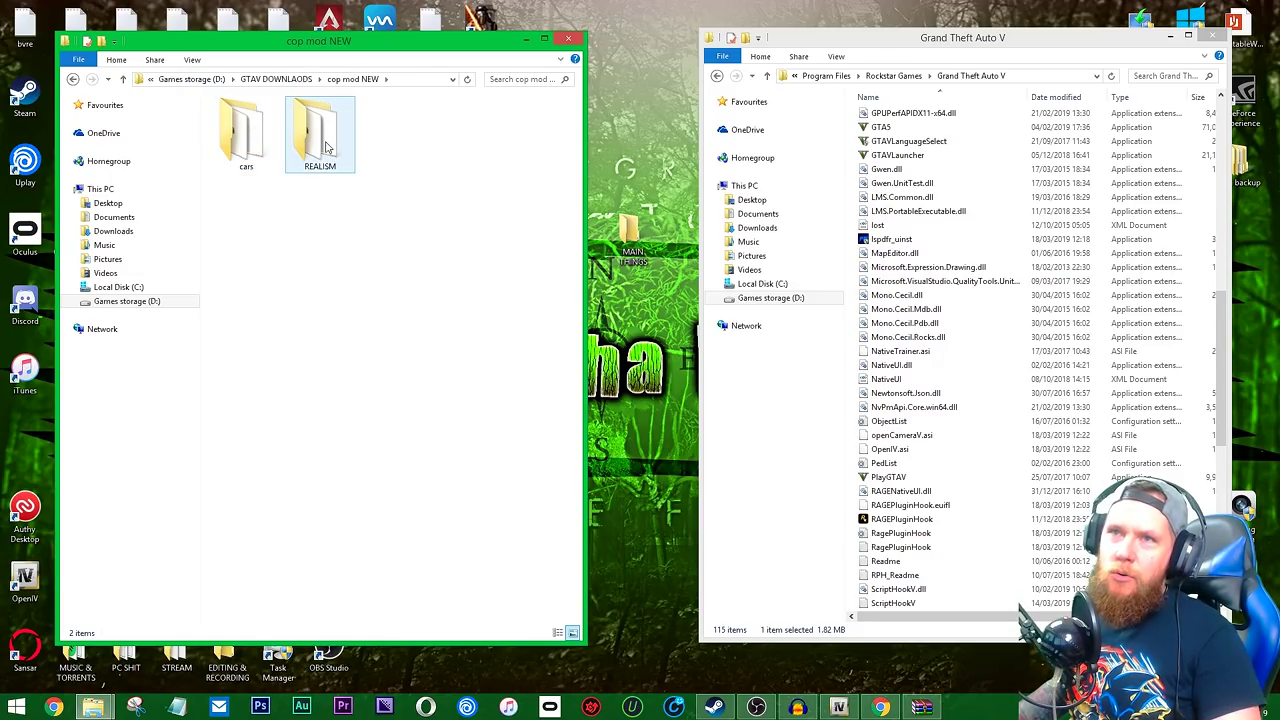
click(77, 80)
double_click(320, 130)
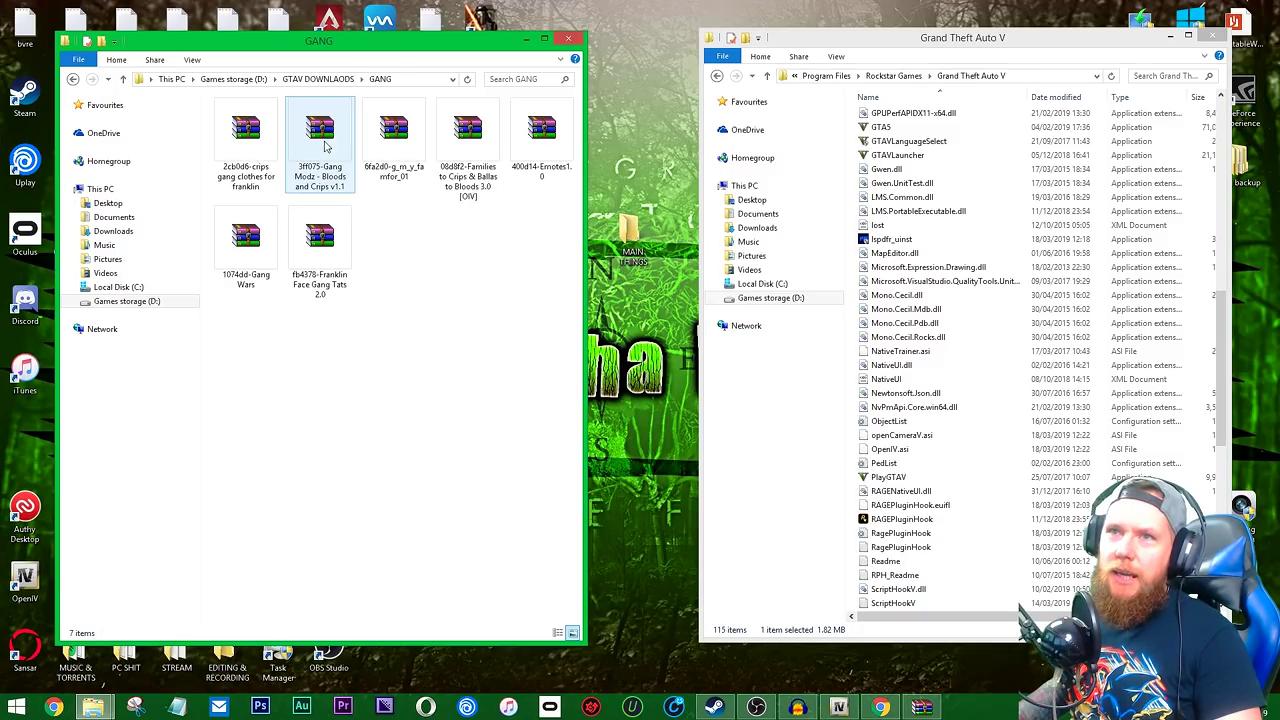
click(72, 79)
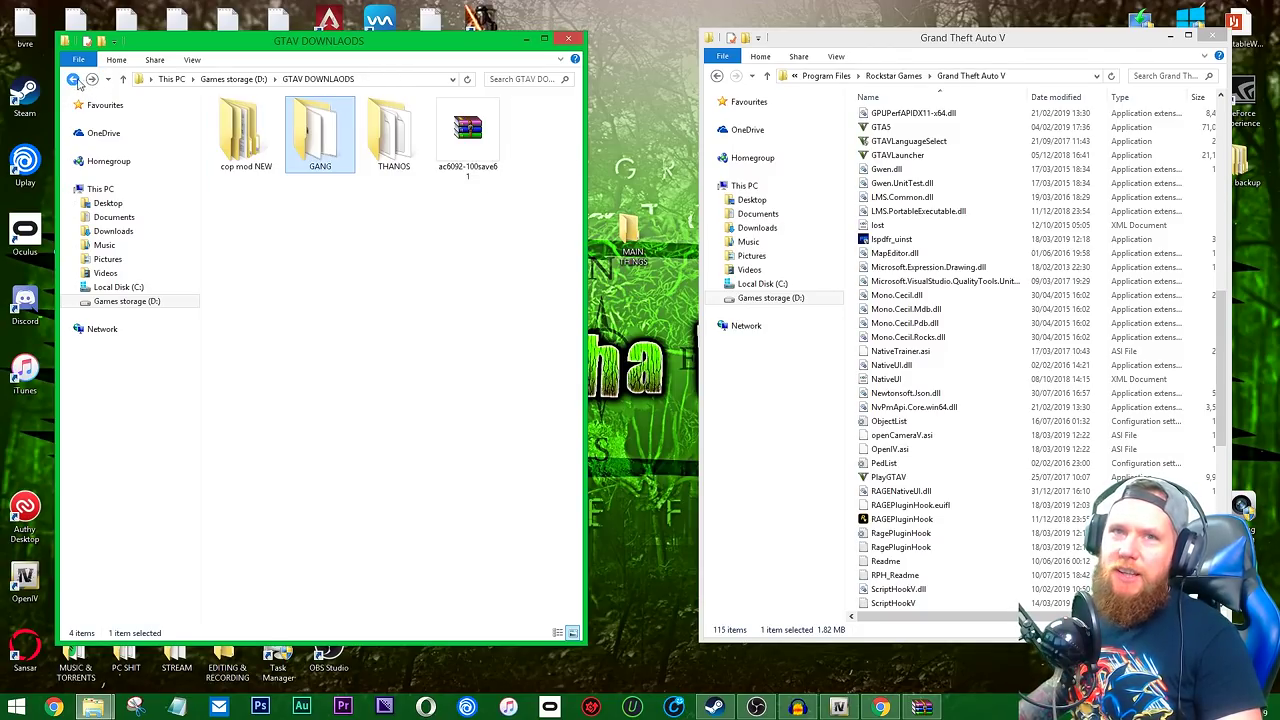
double_click(241, 140)
click(318, 135)
double_click(318, 135)
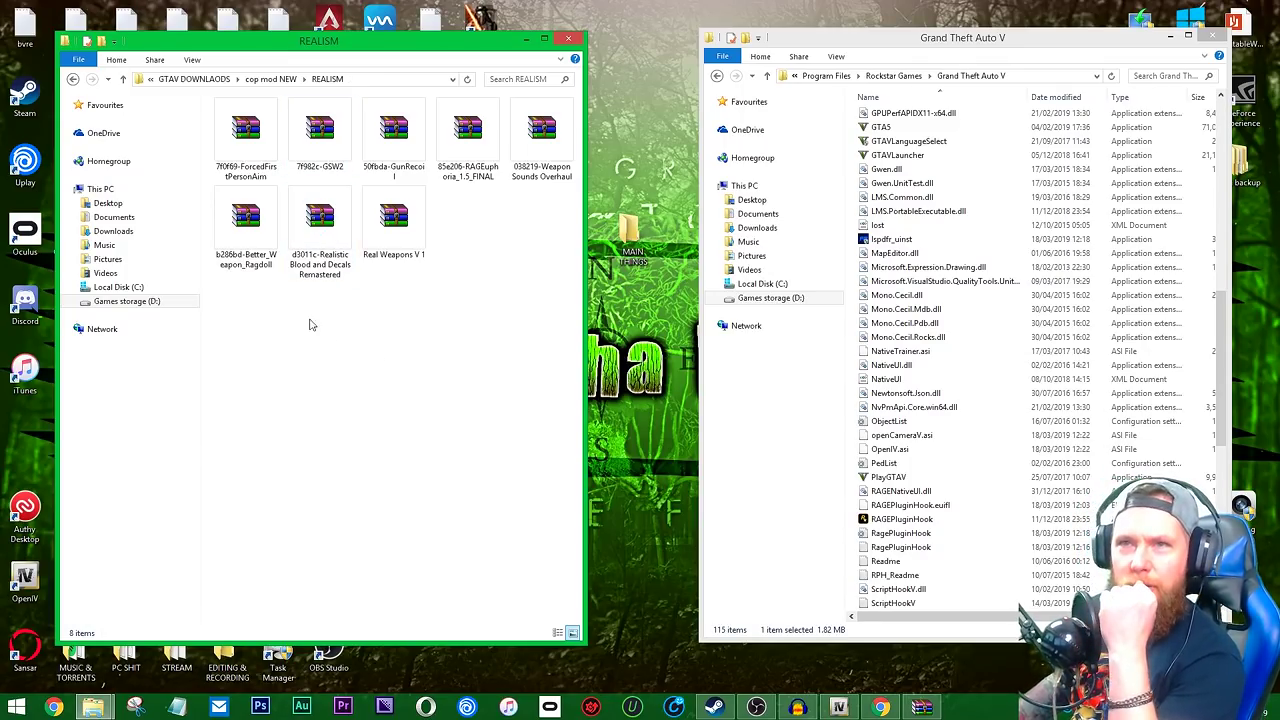
Open the ForcedFirstPersonAim archive and read the installation instructions in its readme.txt.
double_click(265, 143)
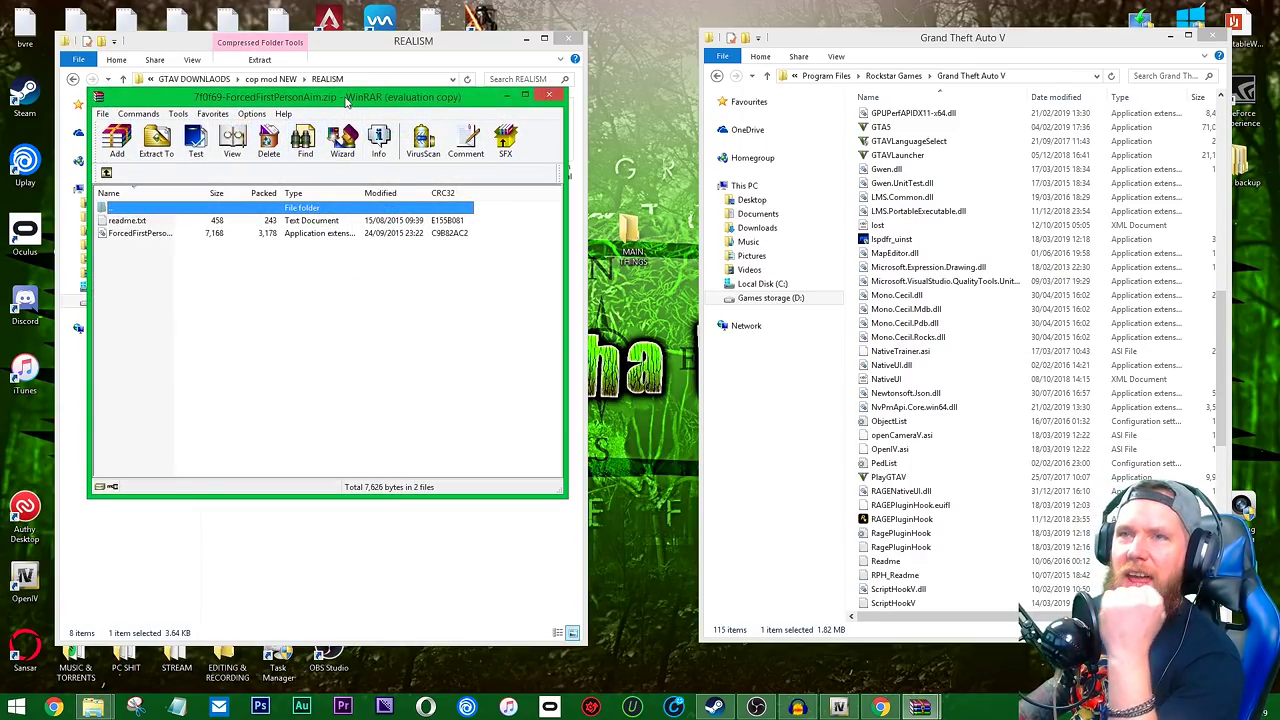
drag(347, 99, 792, 107)
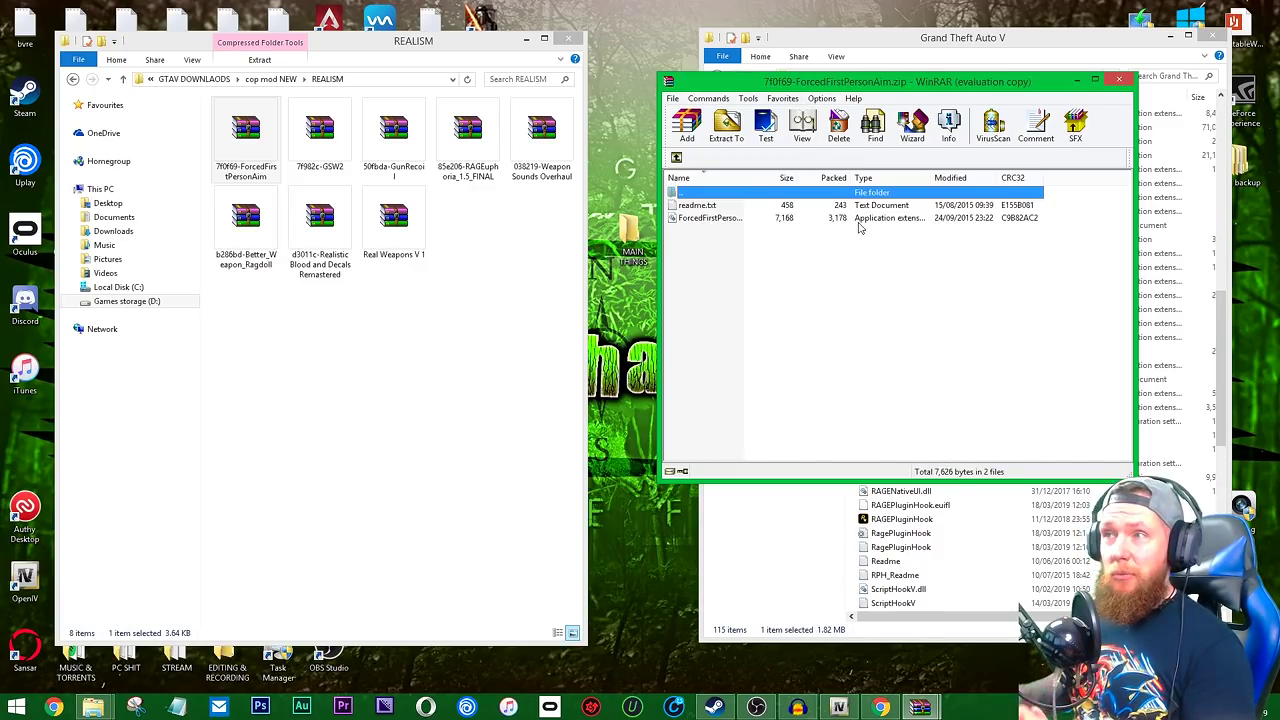
drag(886, 82, 482, 114)
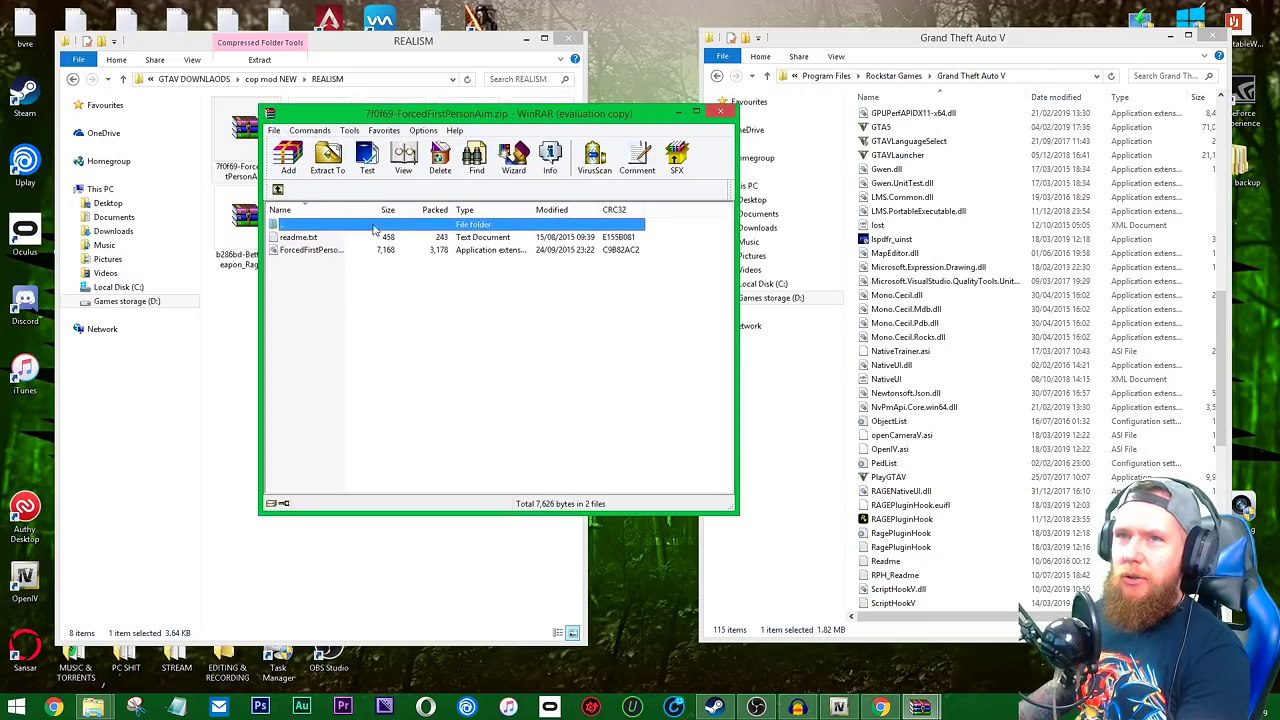
double_click(344, 238)
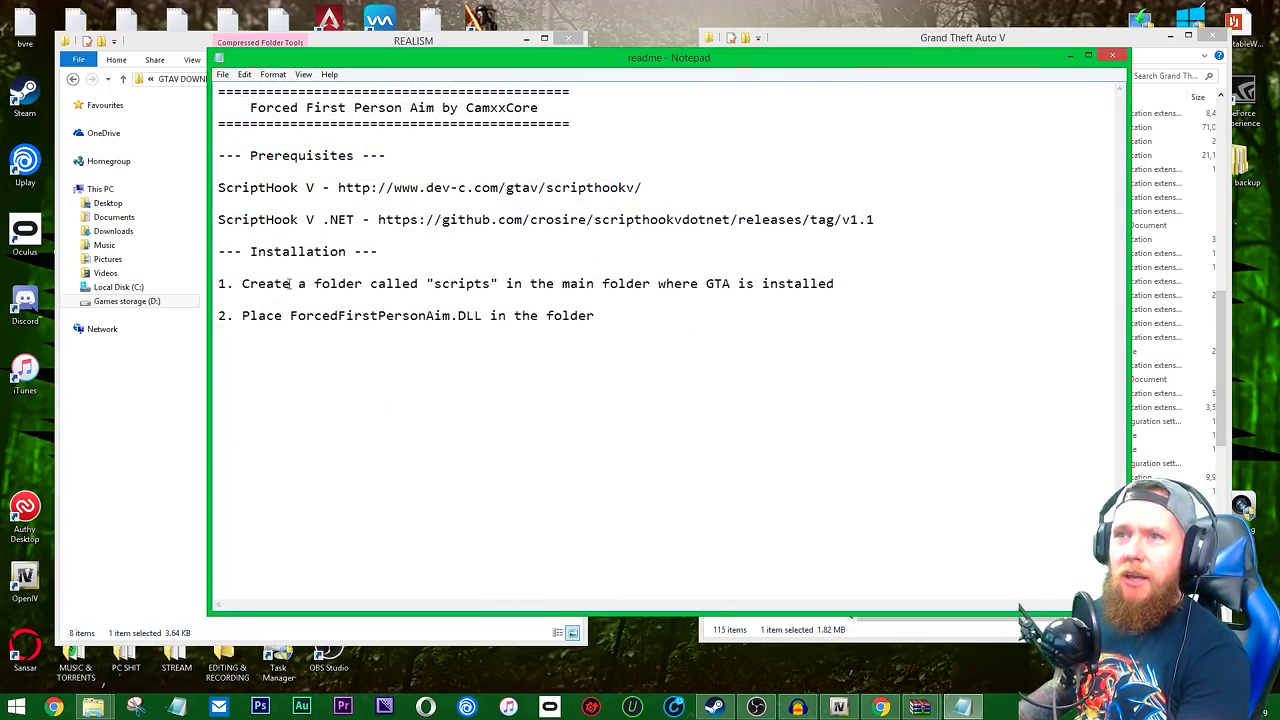
drag(789, 70, 499, 70)
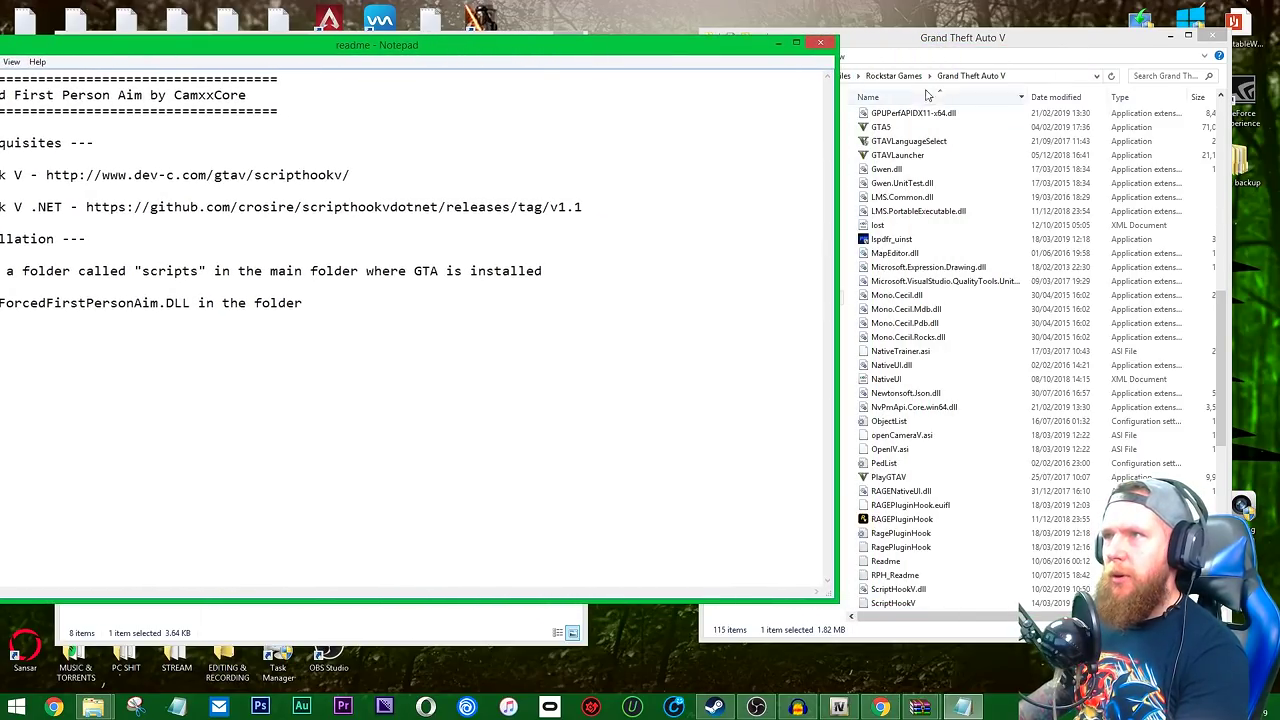
Locate the scripts folder in the Grand Theft Auto V directory and check its contents.
drag(965, 37, 1025, 44)
scroll(1040, 316, up, 15)
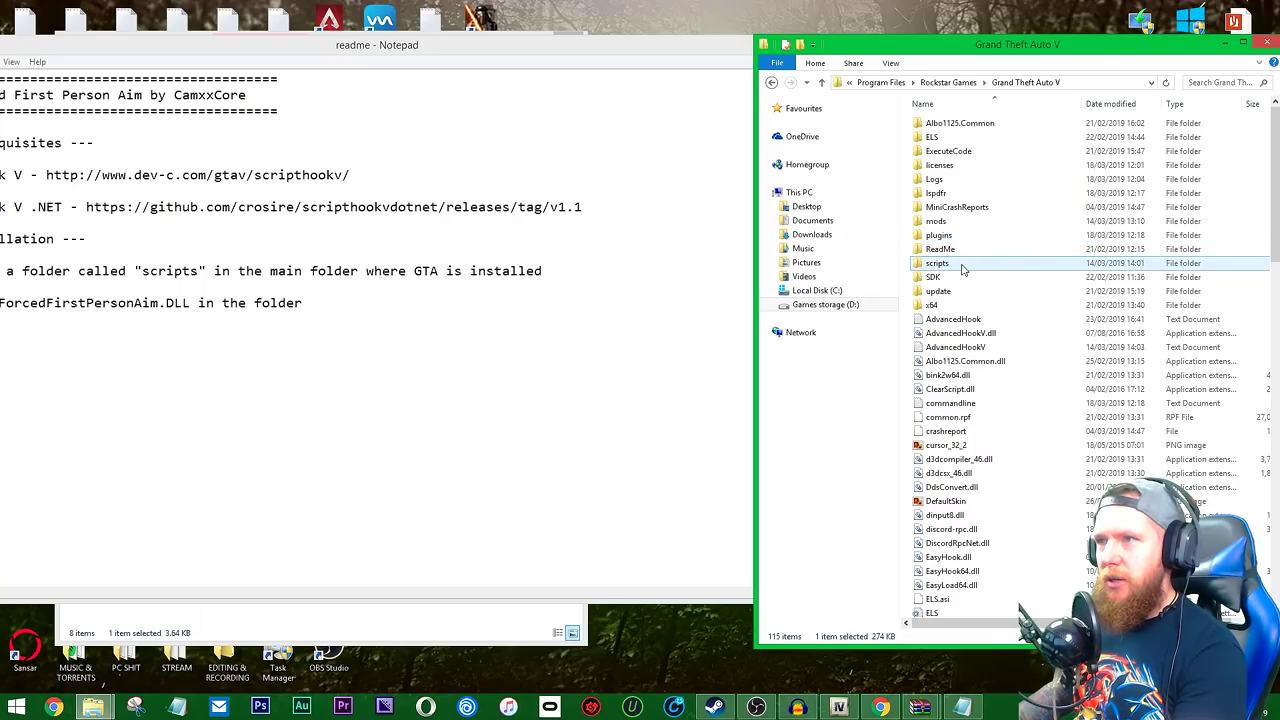
right_click(1046, 500)
mouse_move(1085, 628)
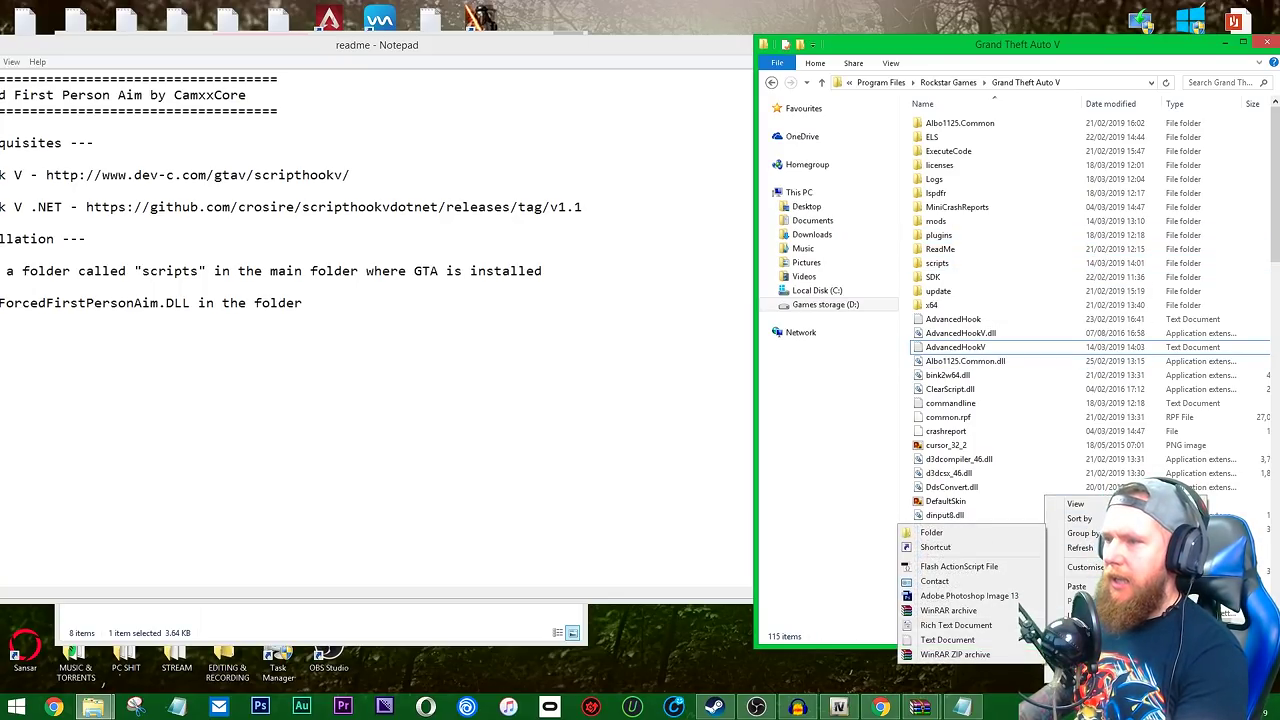
click(873, 492)
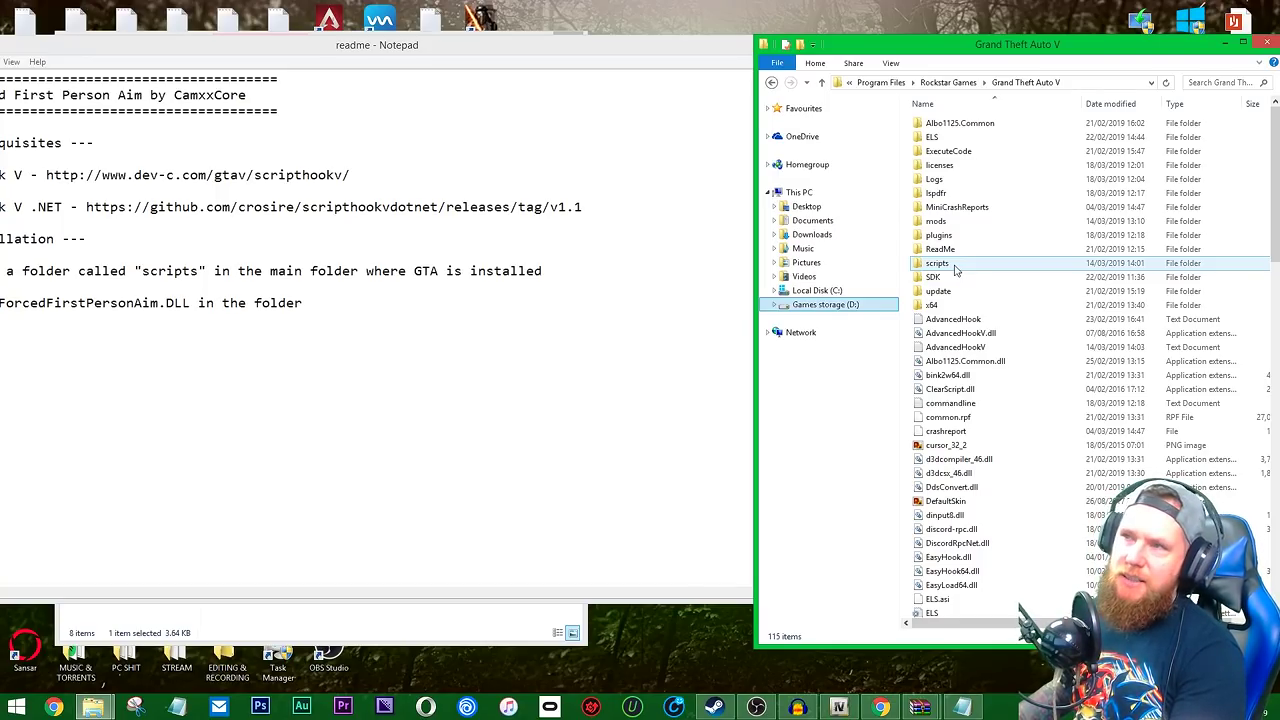
double_click(994, 270)
key(BackSpace)
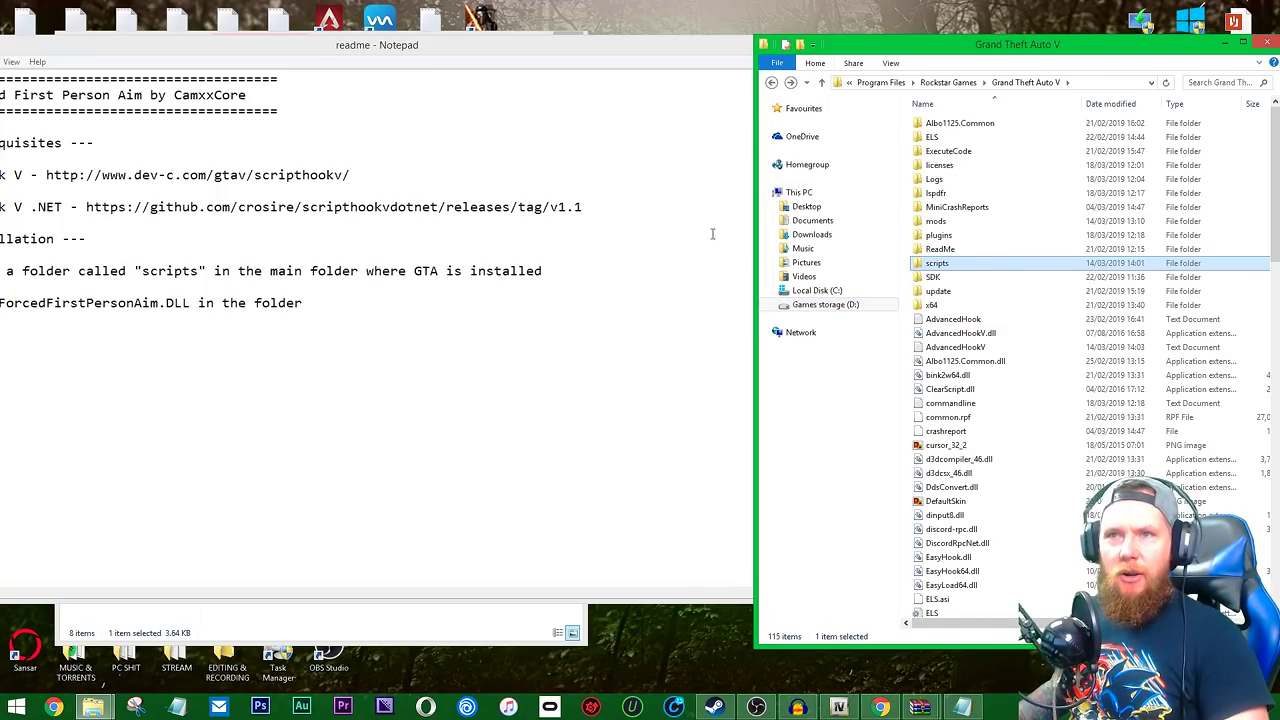
Close the readme and try to copy ForcedFirstPersonAim.dll from the archive into the game's scripts folder.
click(130, 310)
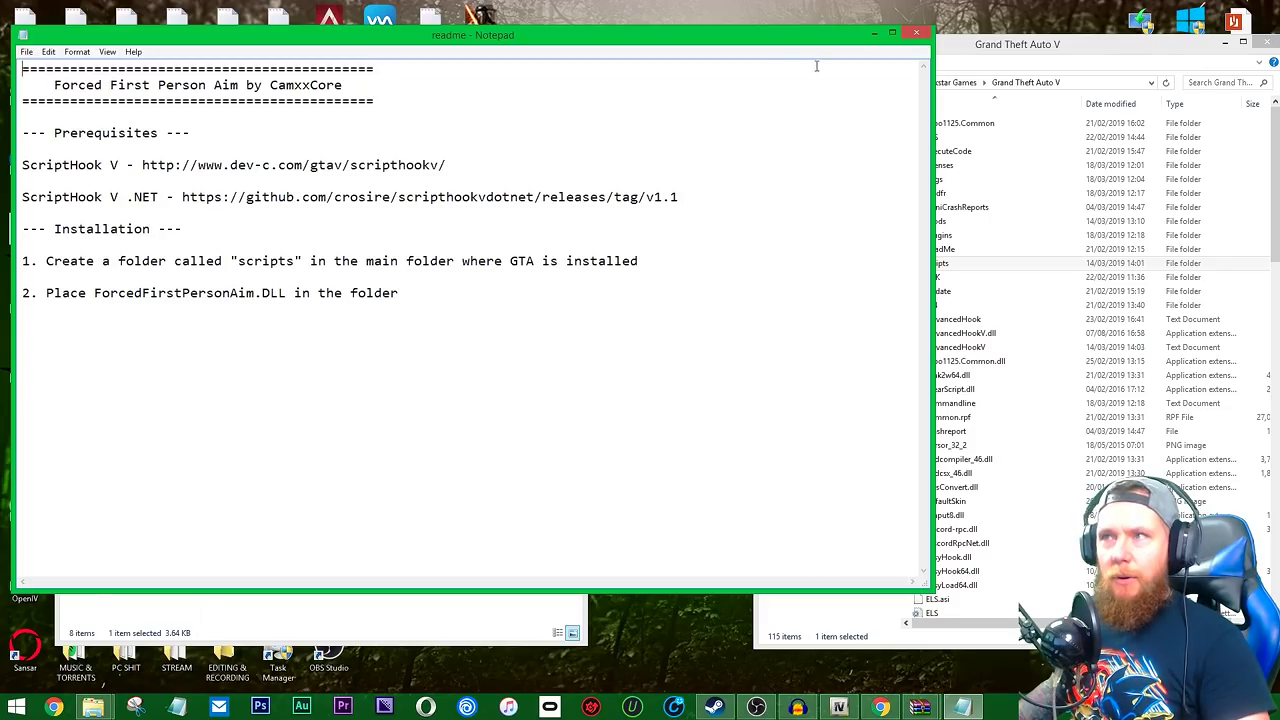
click(918, 36)
double_click(975, 268)
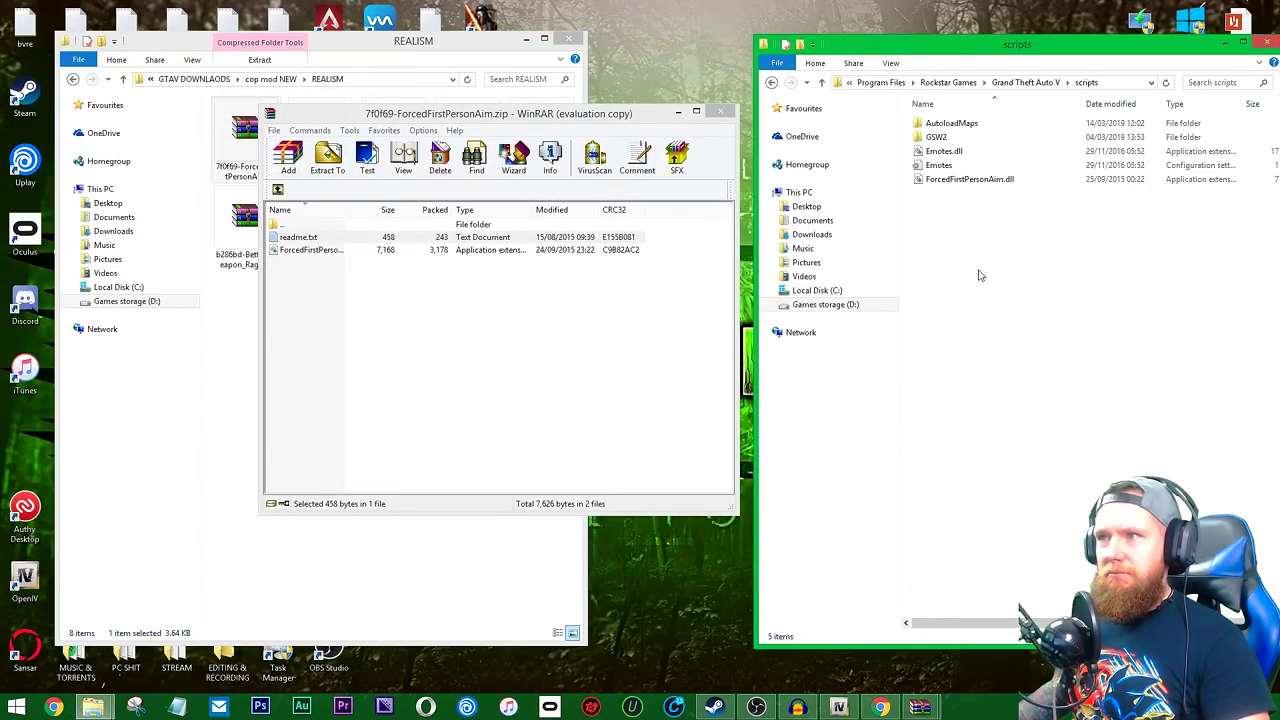
drag(357, 252, 510, 268)
click(722, 114)
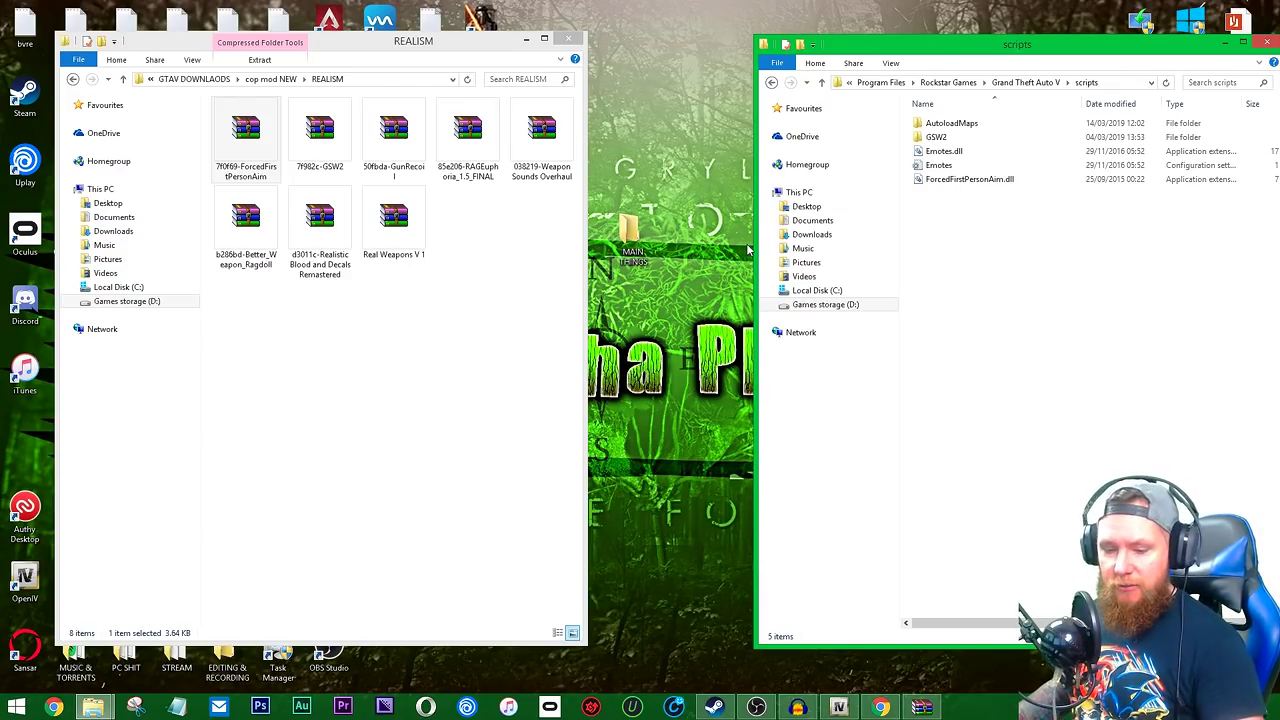
Switch to Chrome, search the web for gsw2, and open the GunShot Wound 2 page on GTA5-Mods.com.
click(879, 708)
click(426, 35)
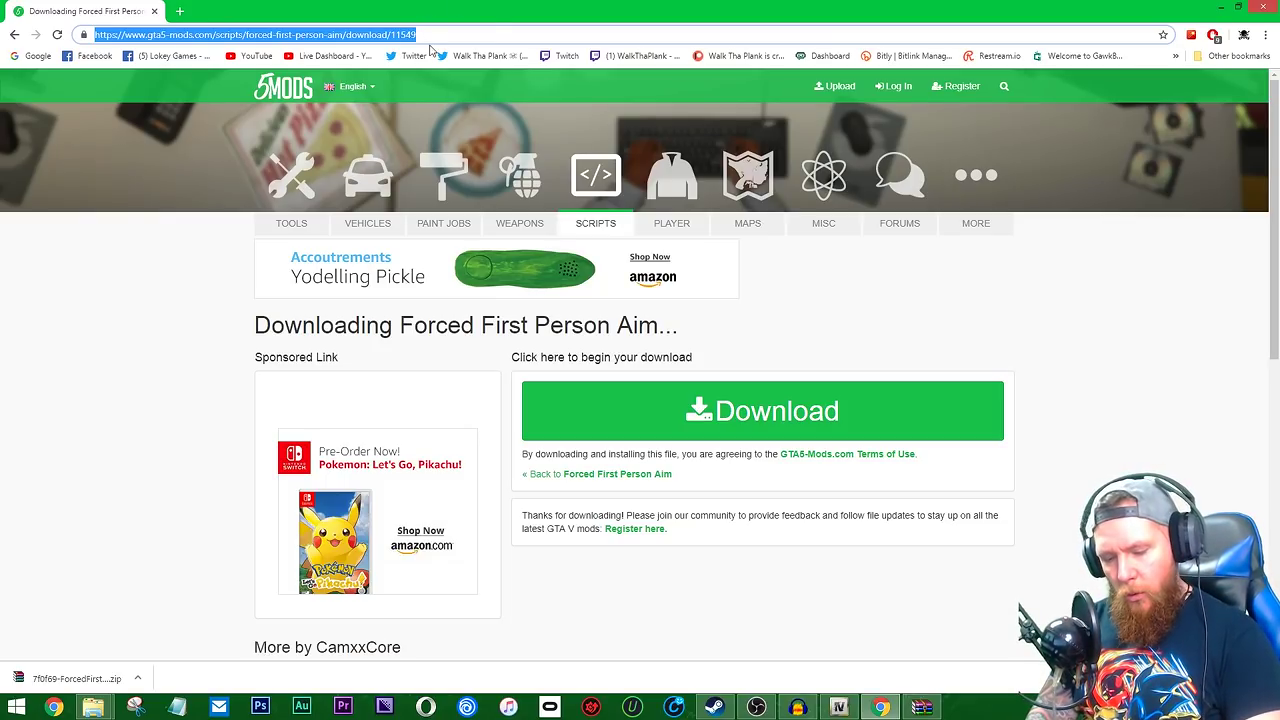
text(gsw2)
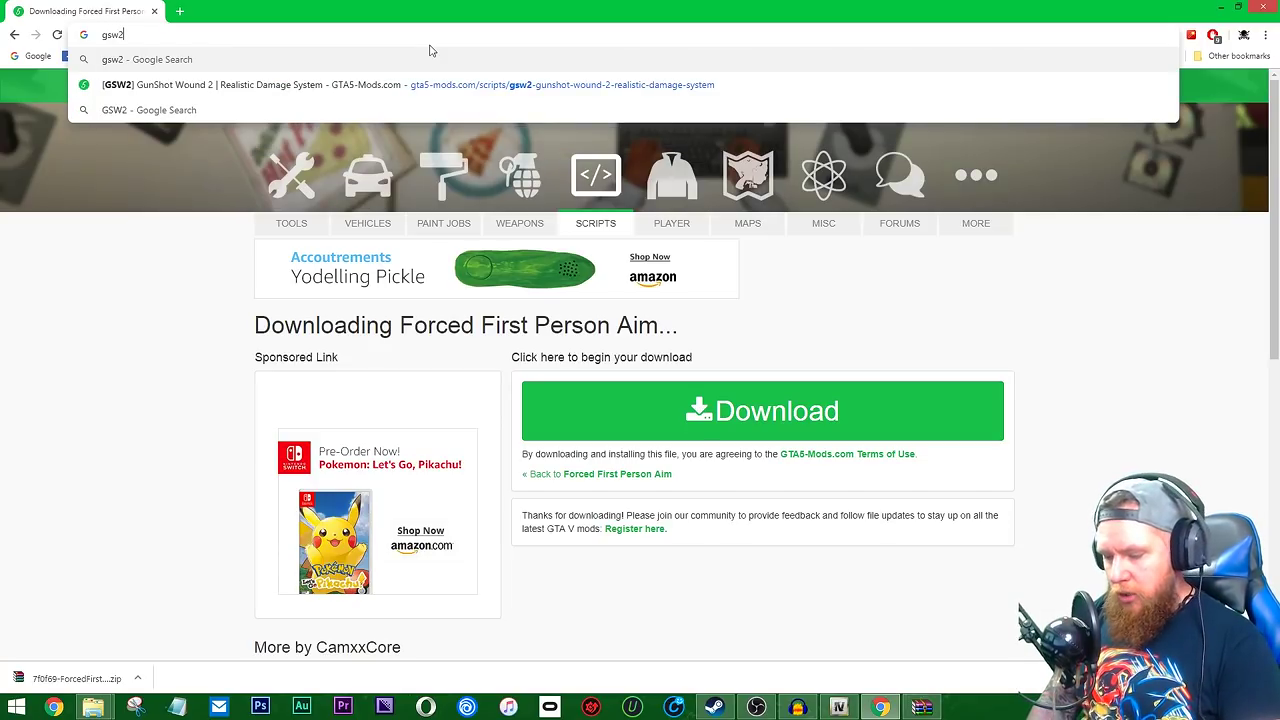
key(Return)
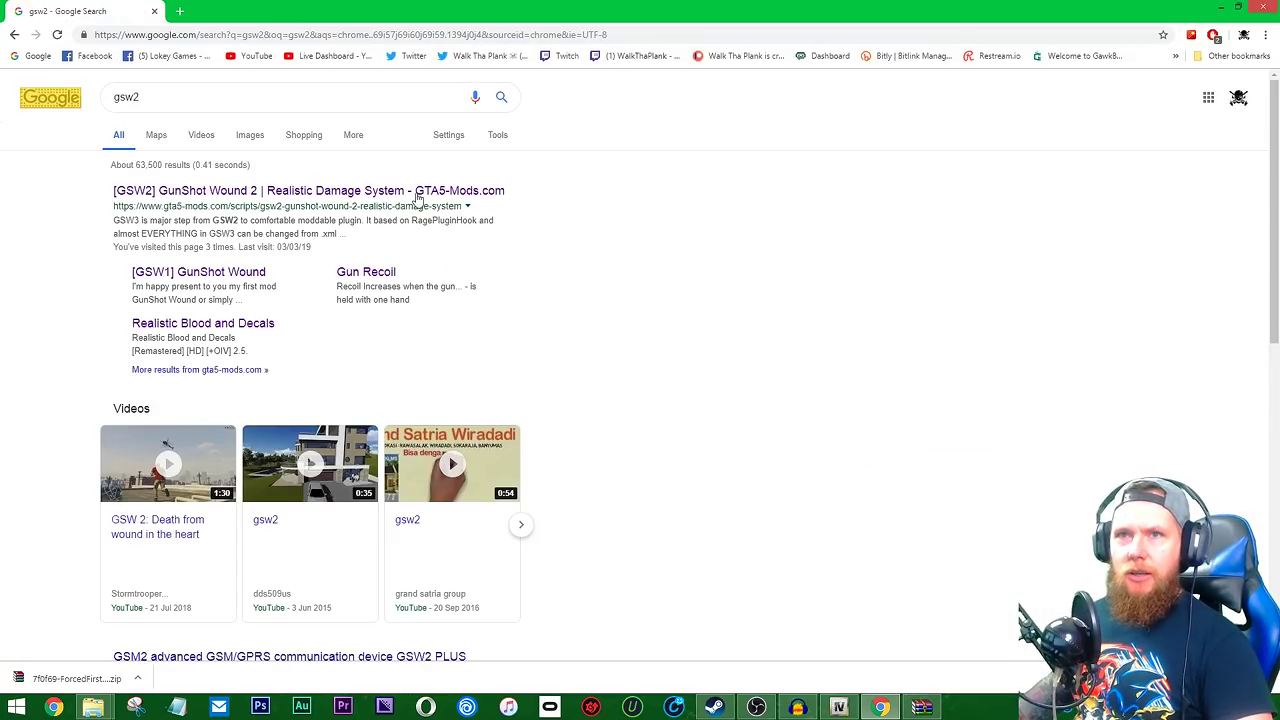
click(223, 192)
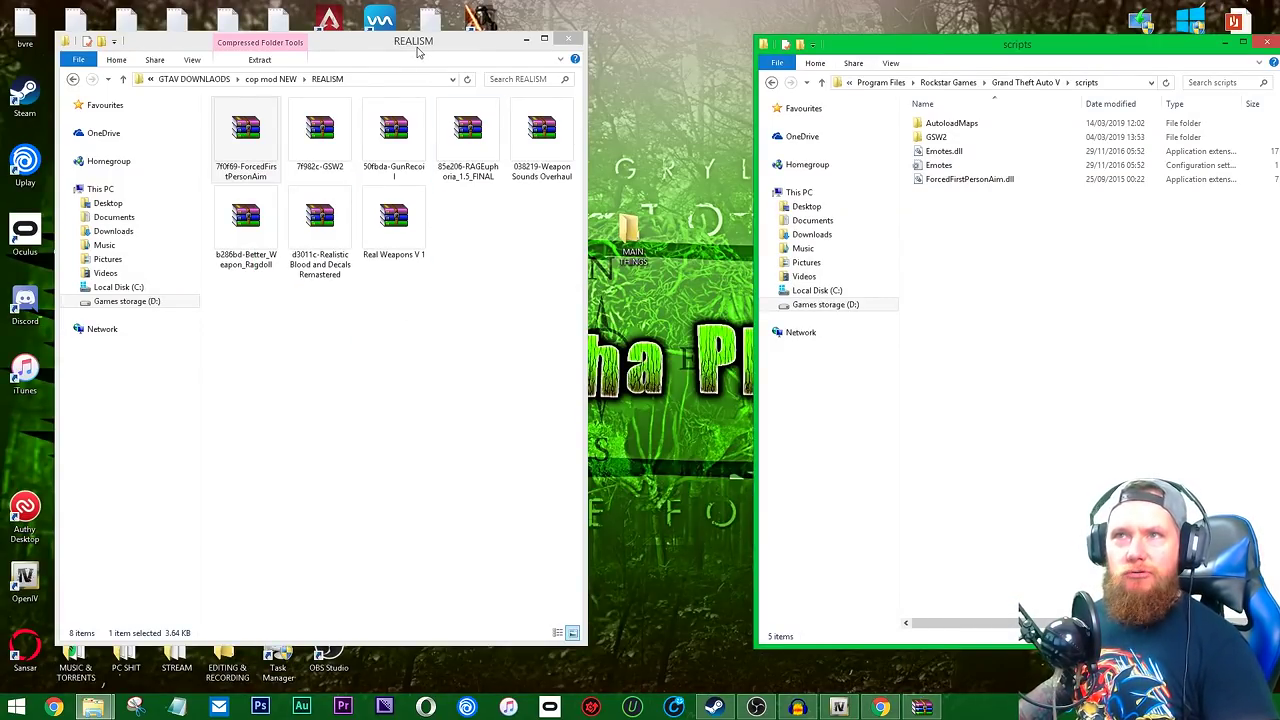
Inspect the GSW2 folder in the 7f982c-GSW2 archive, check the game's scripts folder for it, and close the archive.
drag(421, 53, 486, 68)
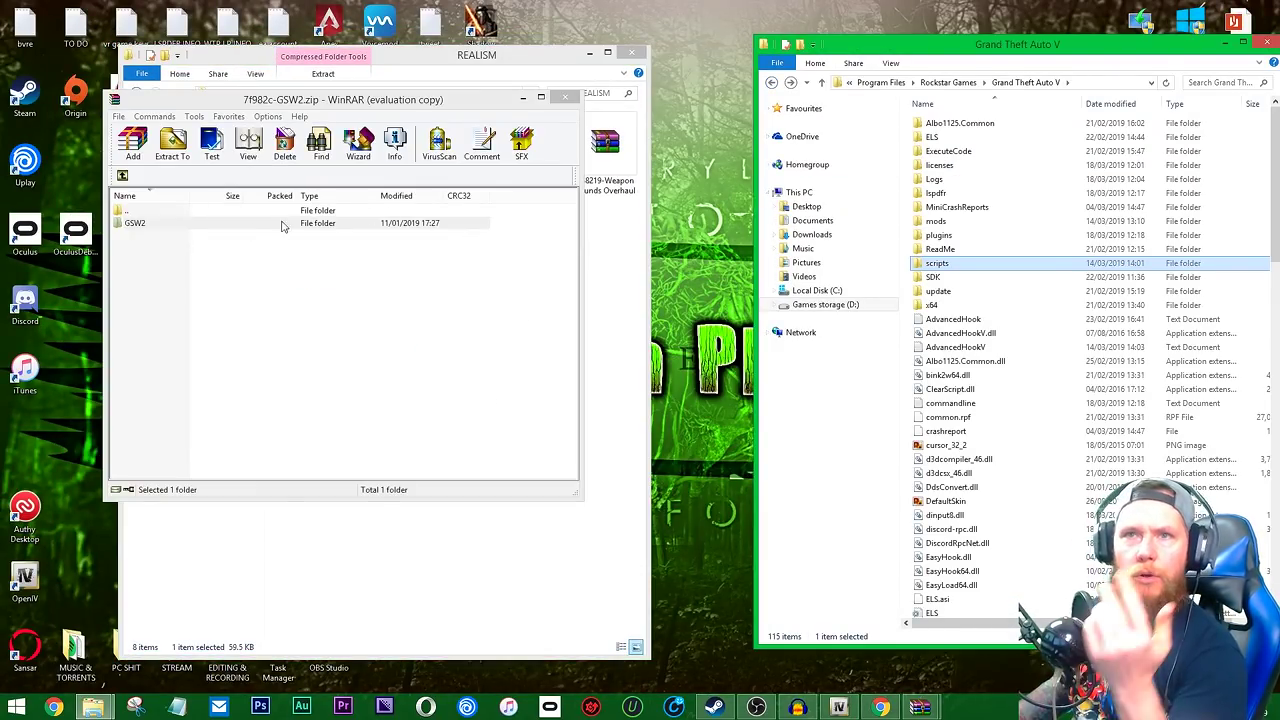
click(163, 224)
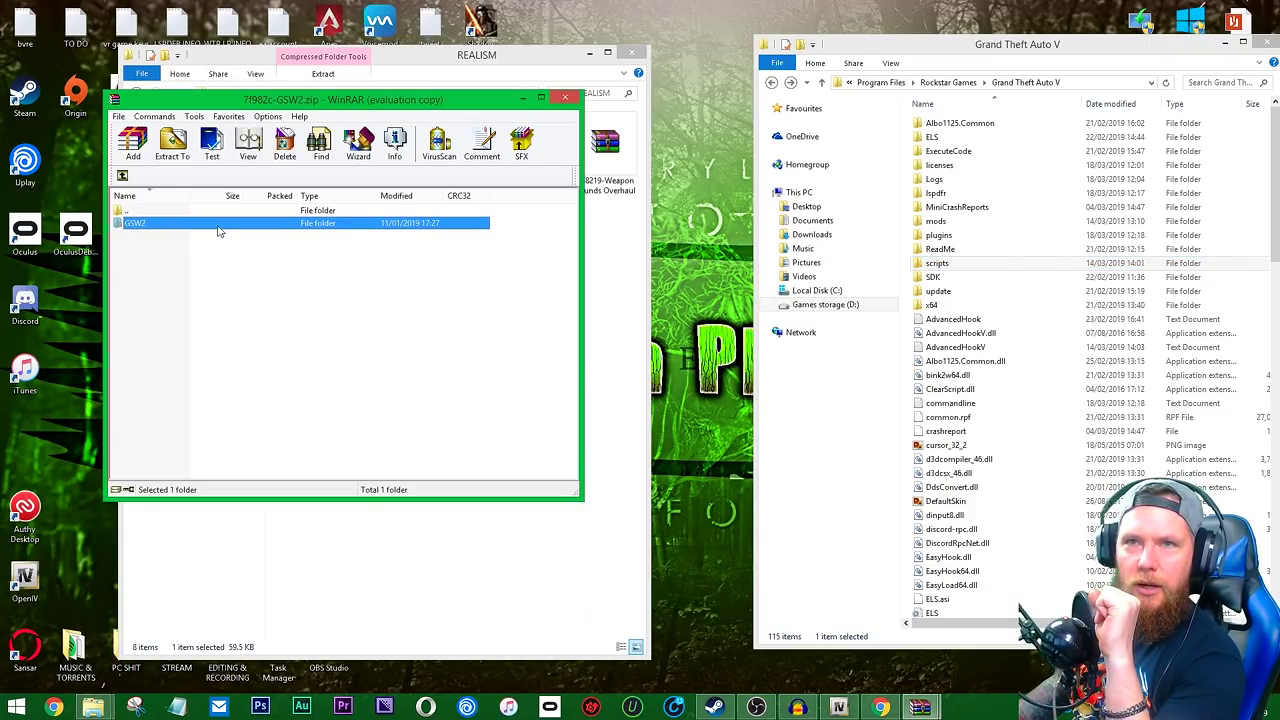
double_click(218, 226)
click(123, 177)
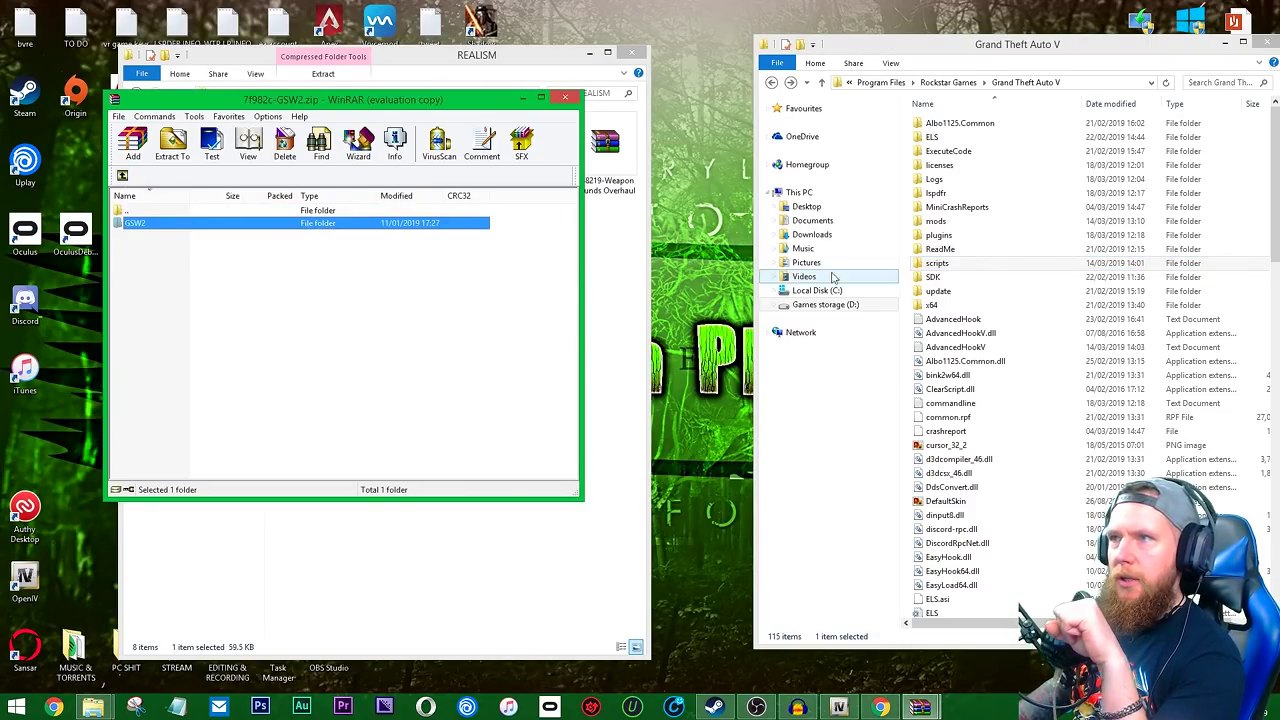
double_click(964, 265)
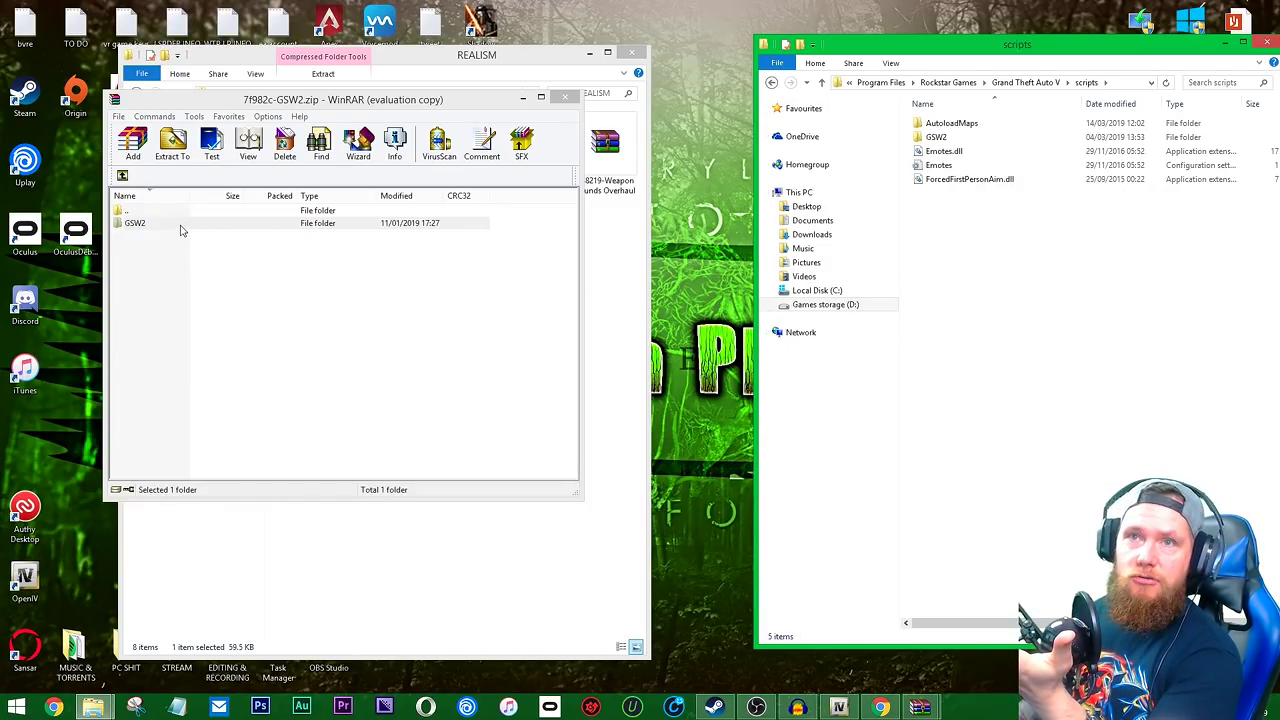
click(1030, 83)
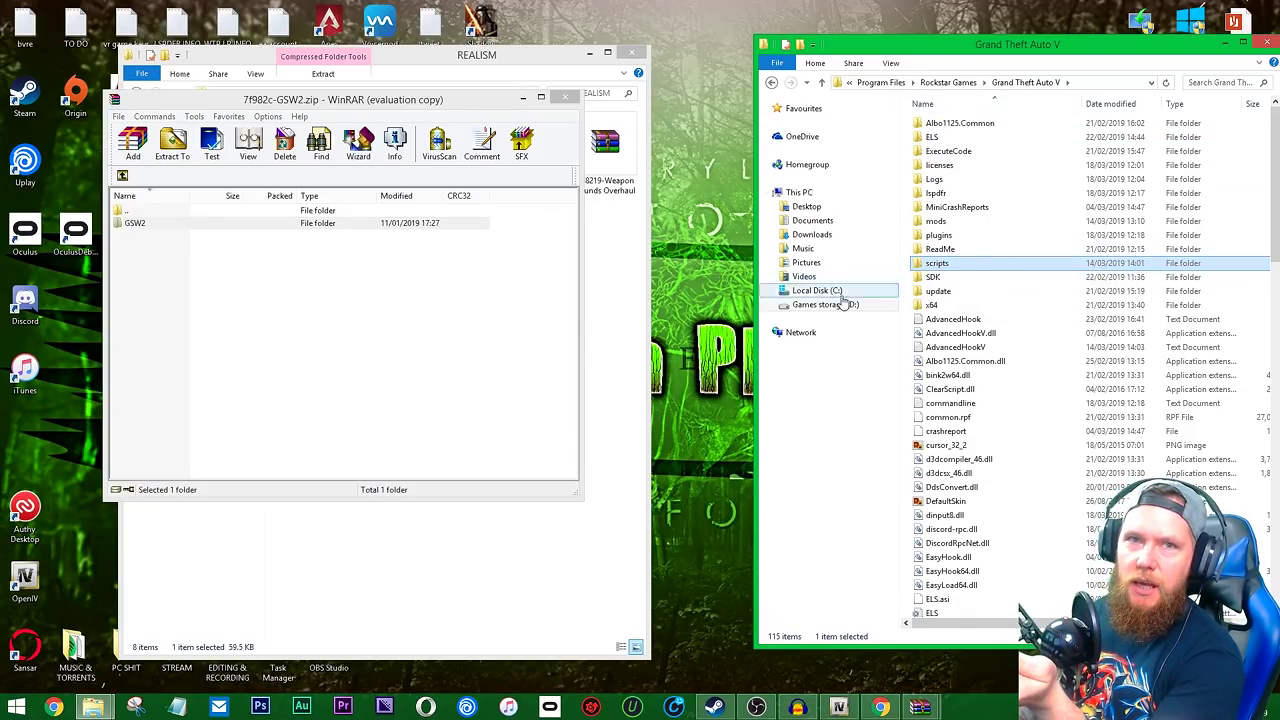
click(565, 97)
click(565, 97)
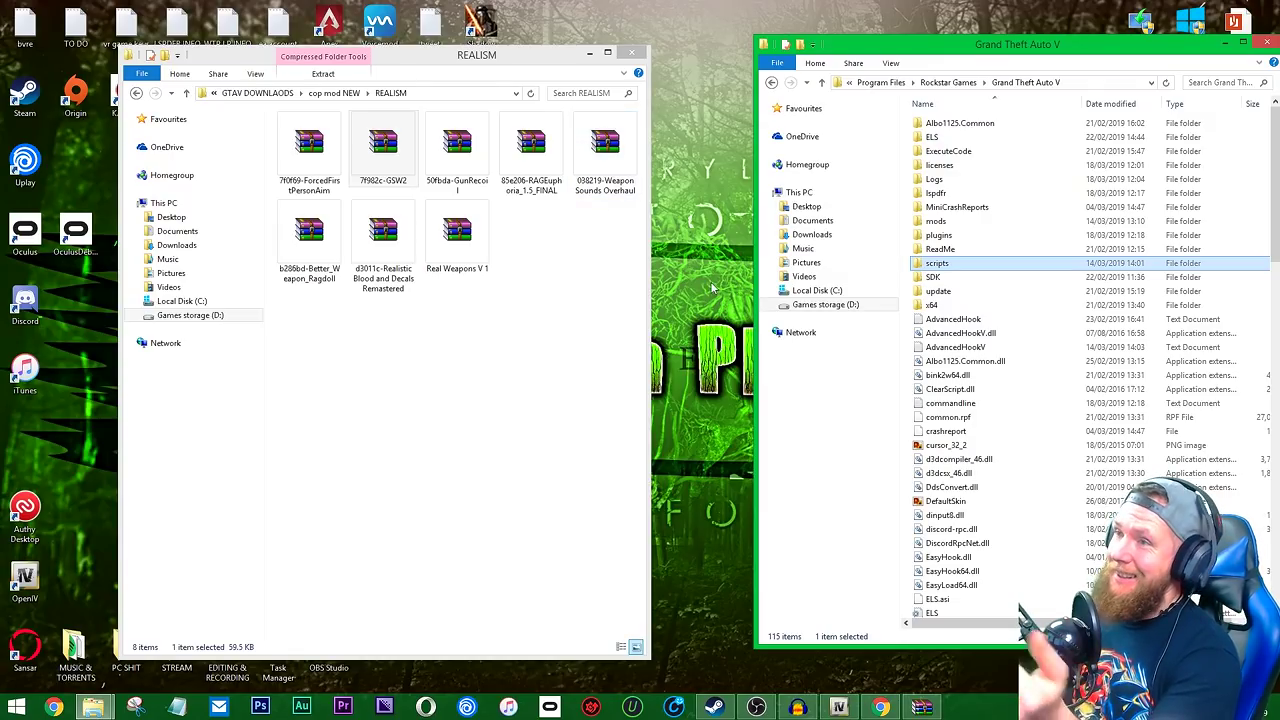
Open the RAGEuphoria_1.5_FINAL archive's RAGEuphoria 1.5 folder and read the installation instructions in Readme.txt.
drag(947, 53, 897, 59)
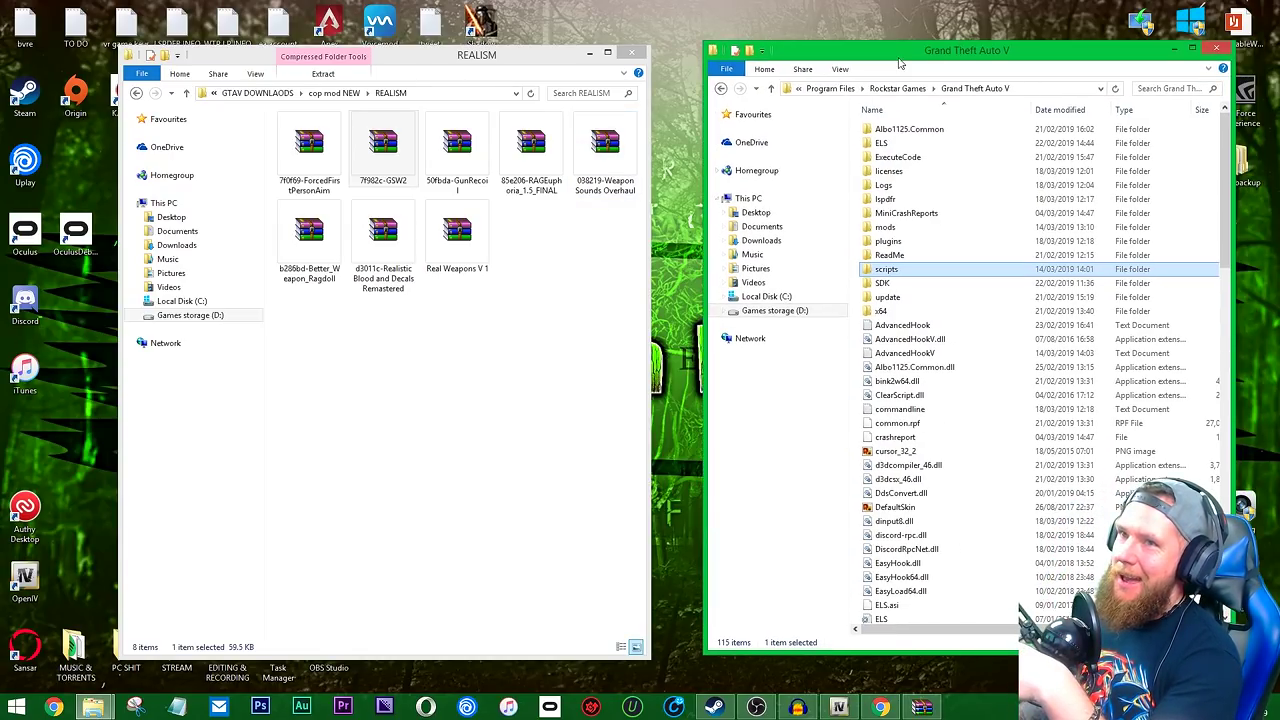
double_click(531, 161)
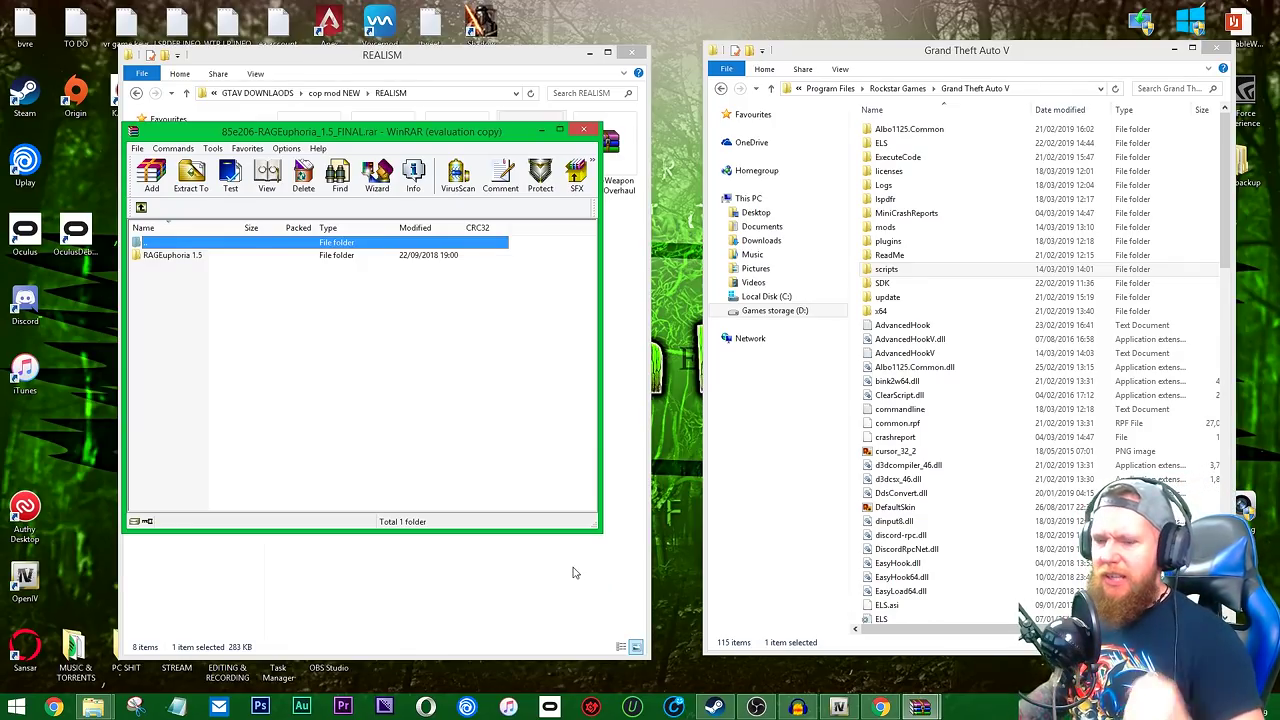
double_click(222, 257)
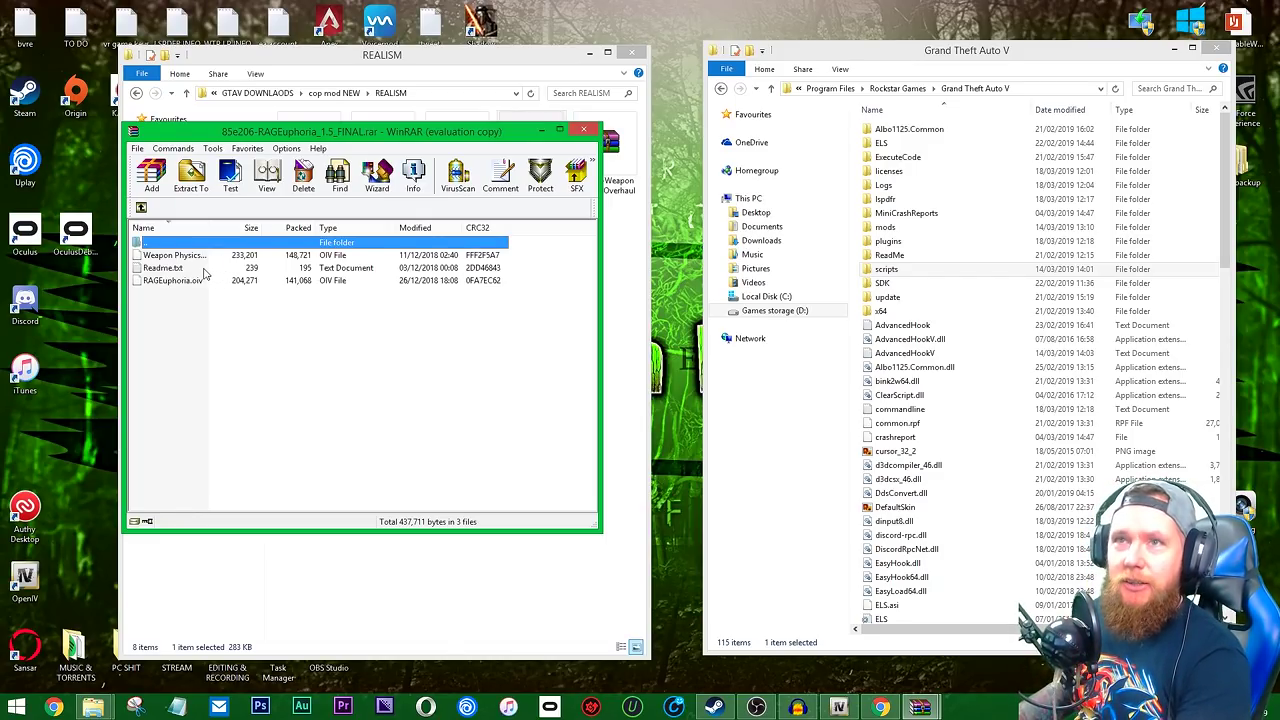
double_click(203, 268)
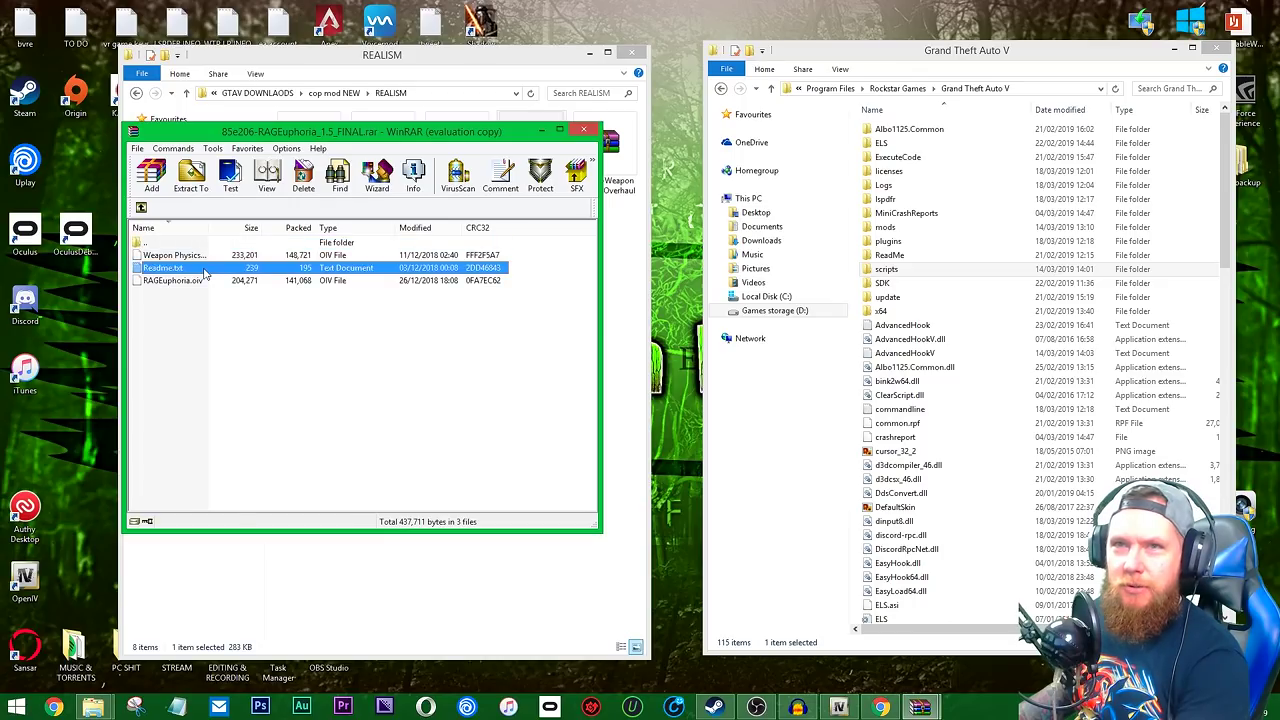
drag(276, 40, 453, 51)
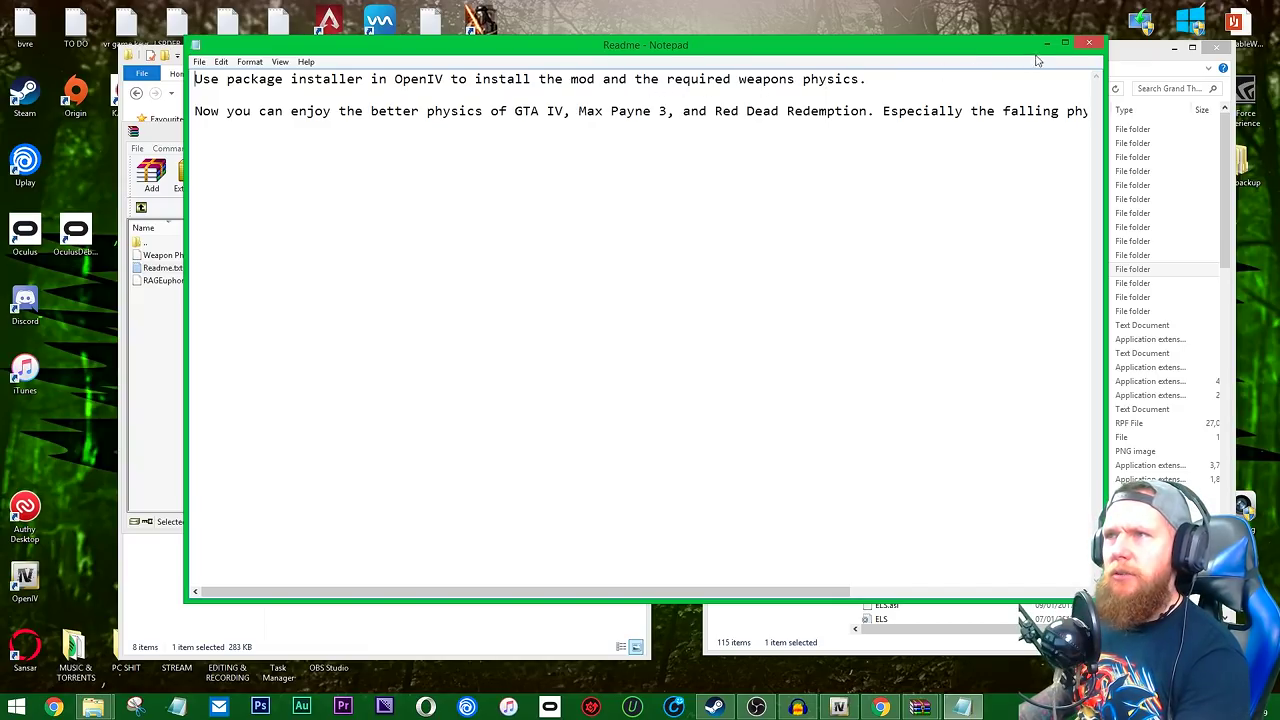
click(1088, 43)
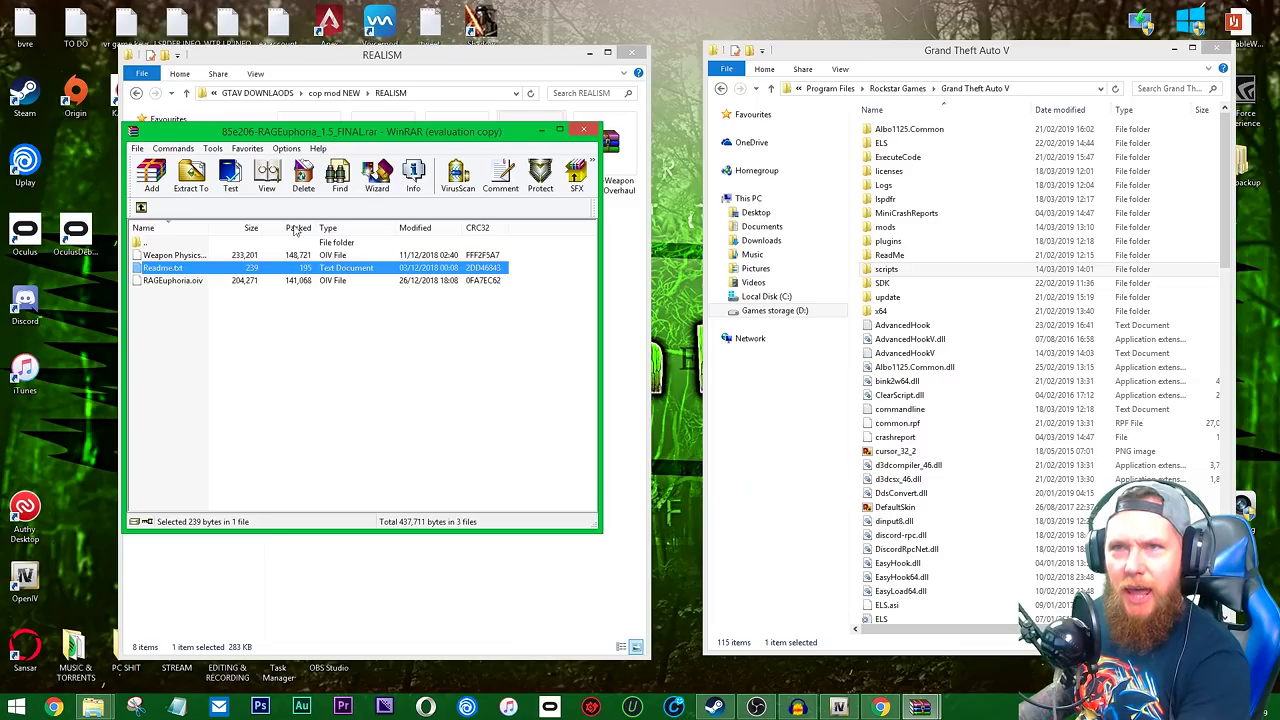
Extract RAGEuphoria.oiv and the Weapon Physics .oiv file from the archive to the desktop.
drag(380, 131, 875, 119)
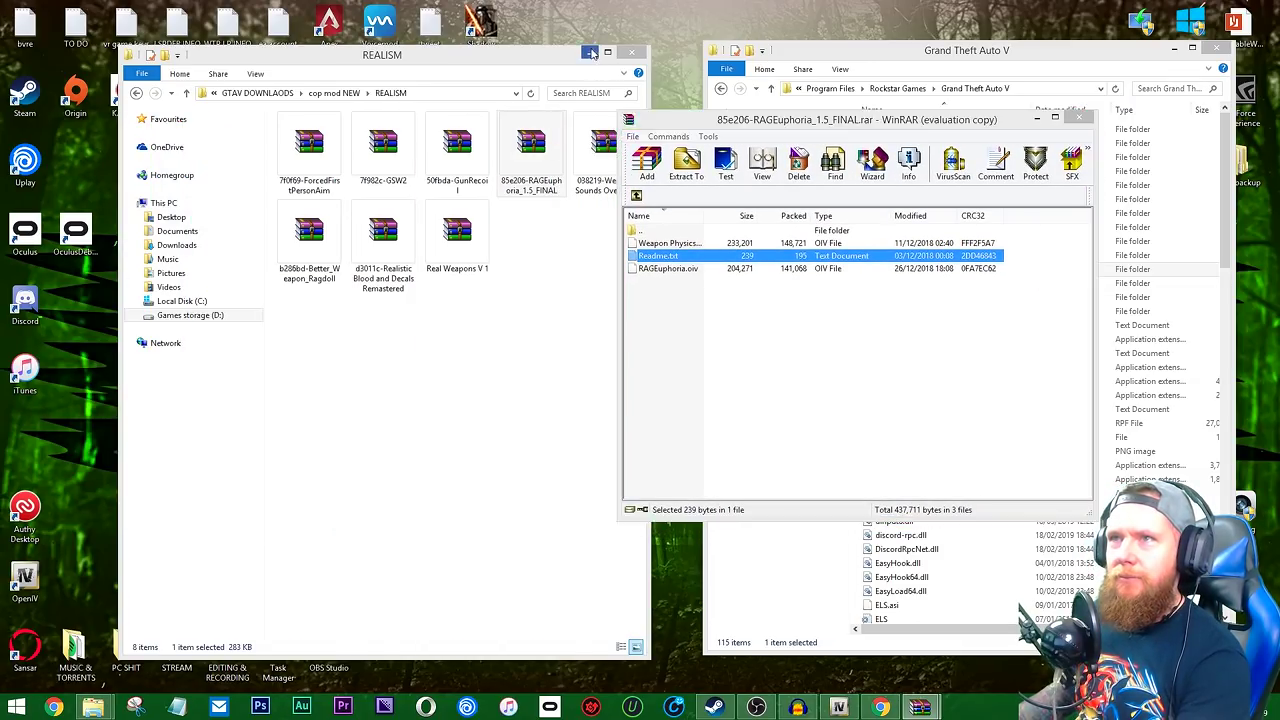
click(592, 54)
click(704, 271)
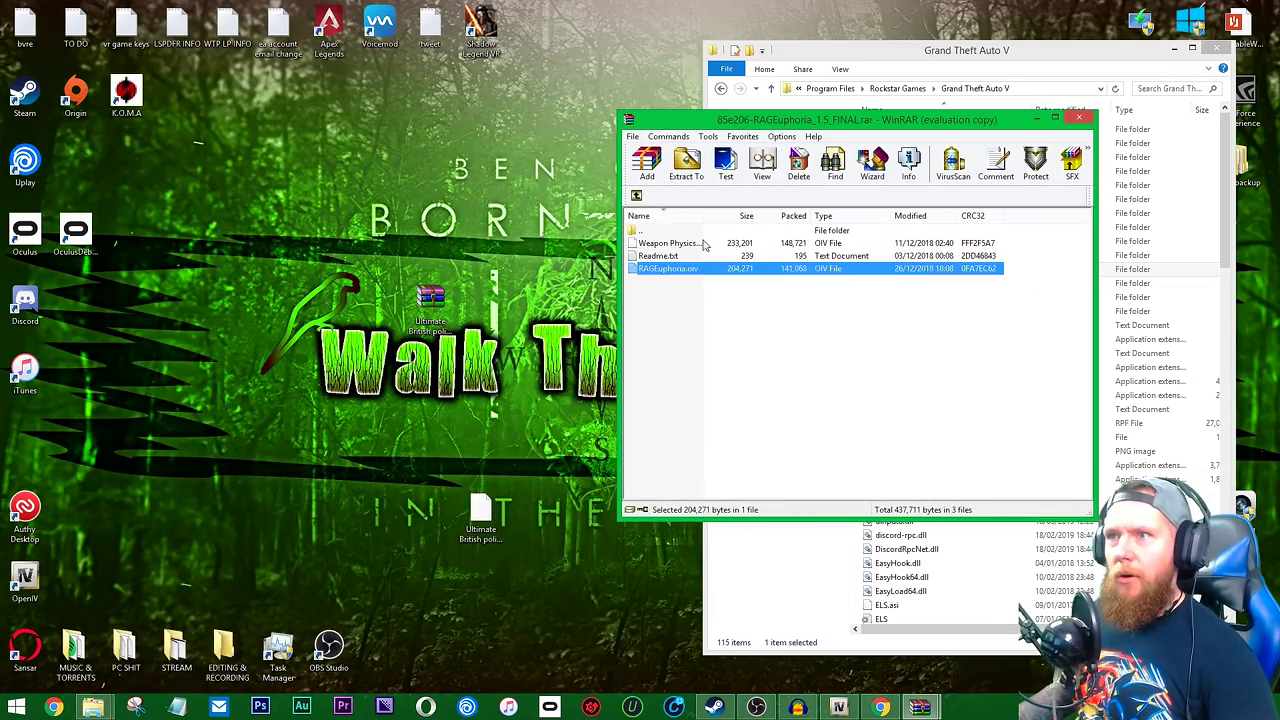
ctrl+click(704, 245)
drag(704, 245, 450, 200)
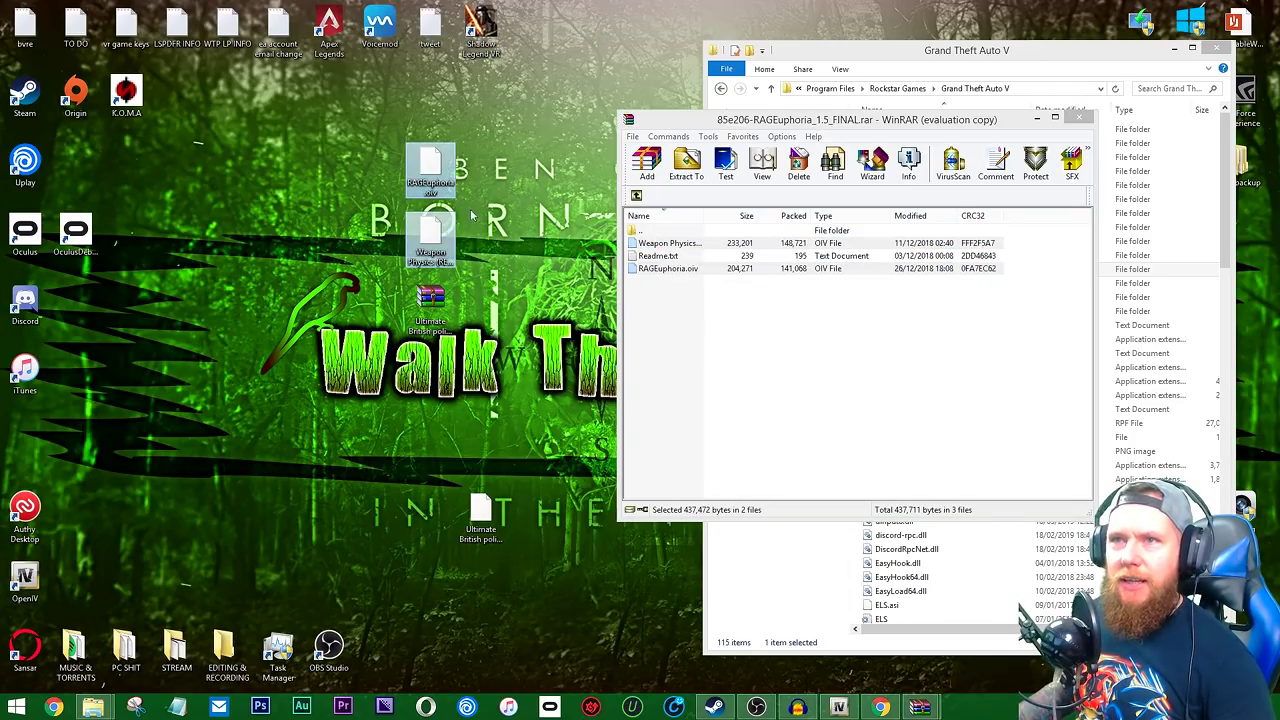
Switch to OpenIV, load RAGEuphoria.oiv in the Package Installer with the "mods" folder as install location, and cancel the installation.
click(839, 707)
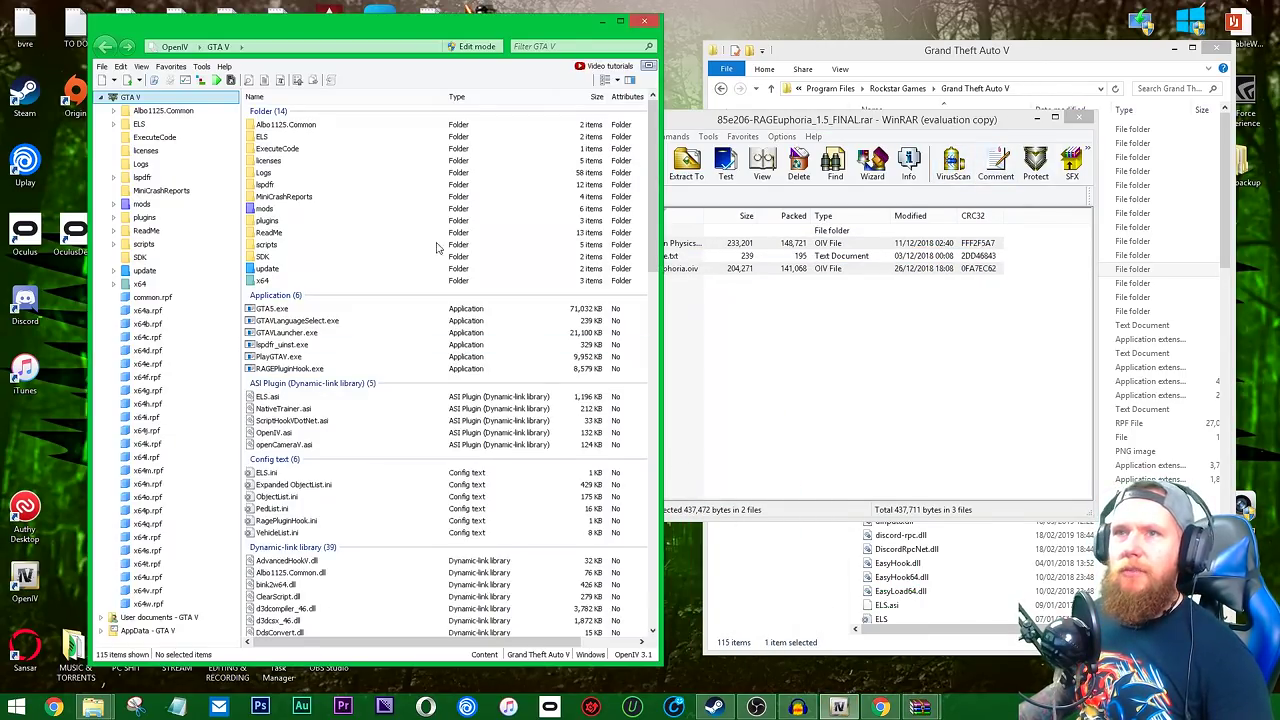
click(201, 66)
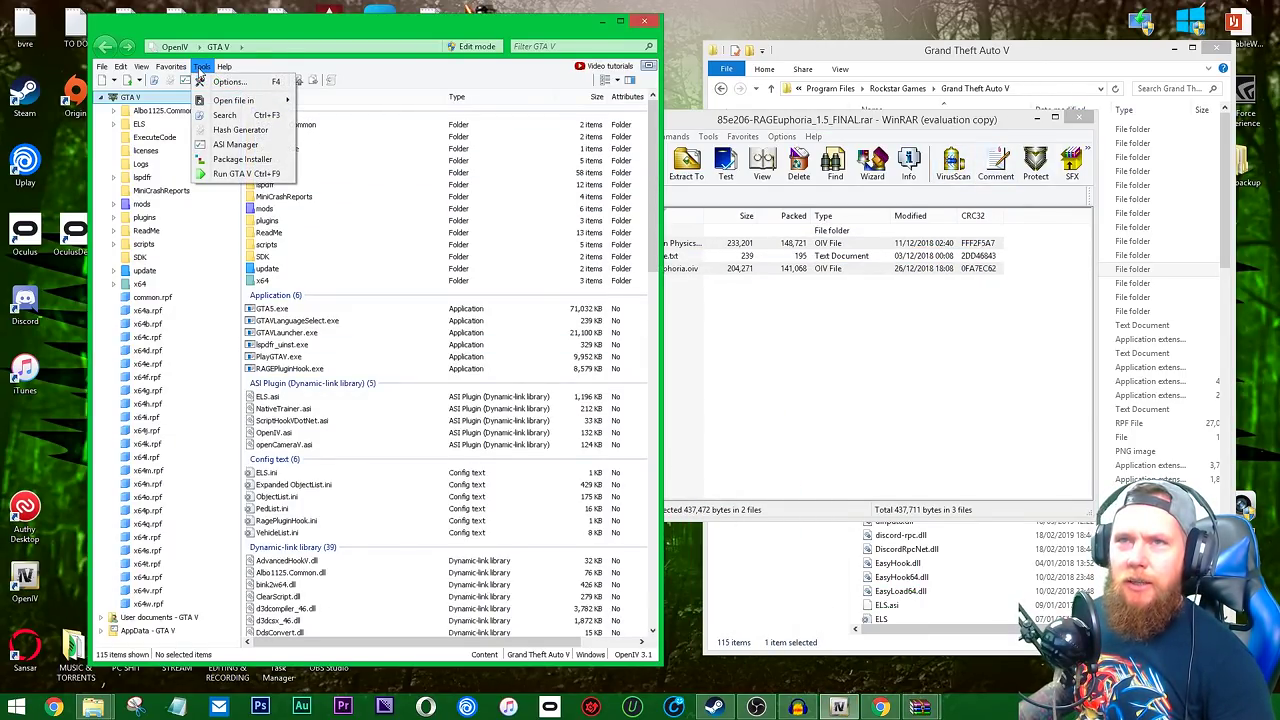
click(256, 166)
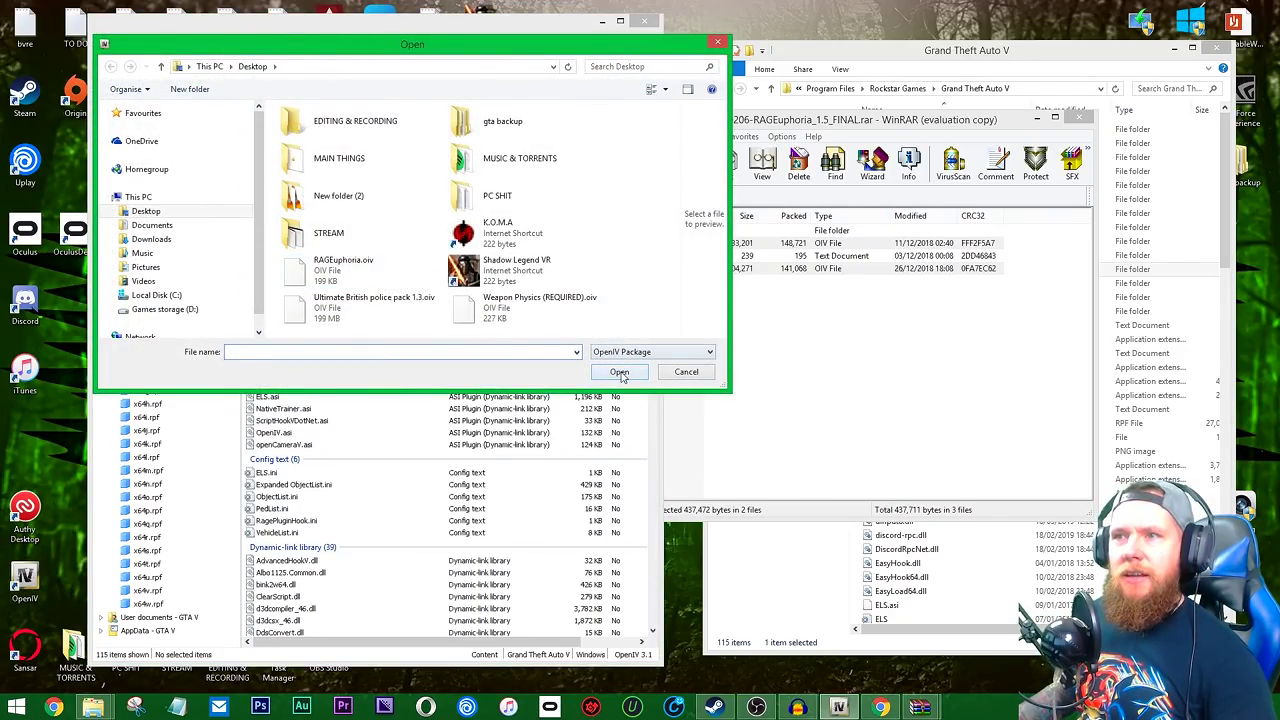
click(387, 279)
click(604, 370)
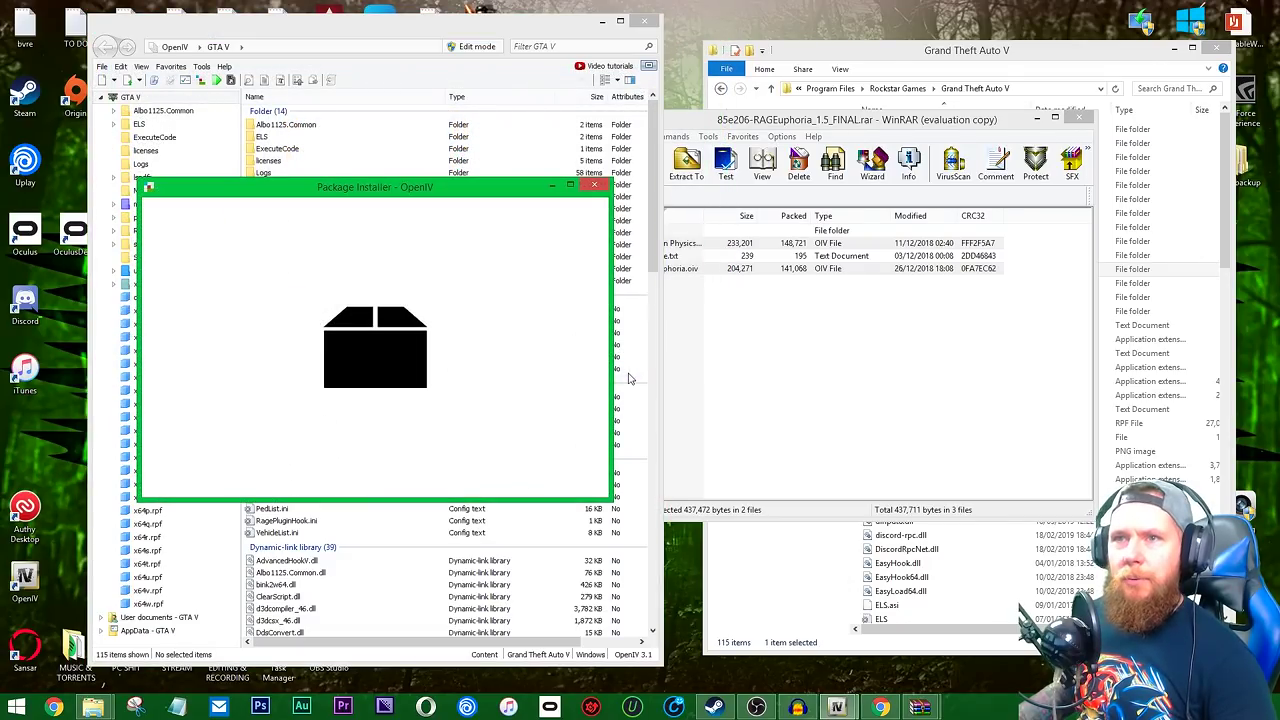
click(571, 291)
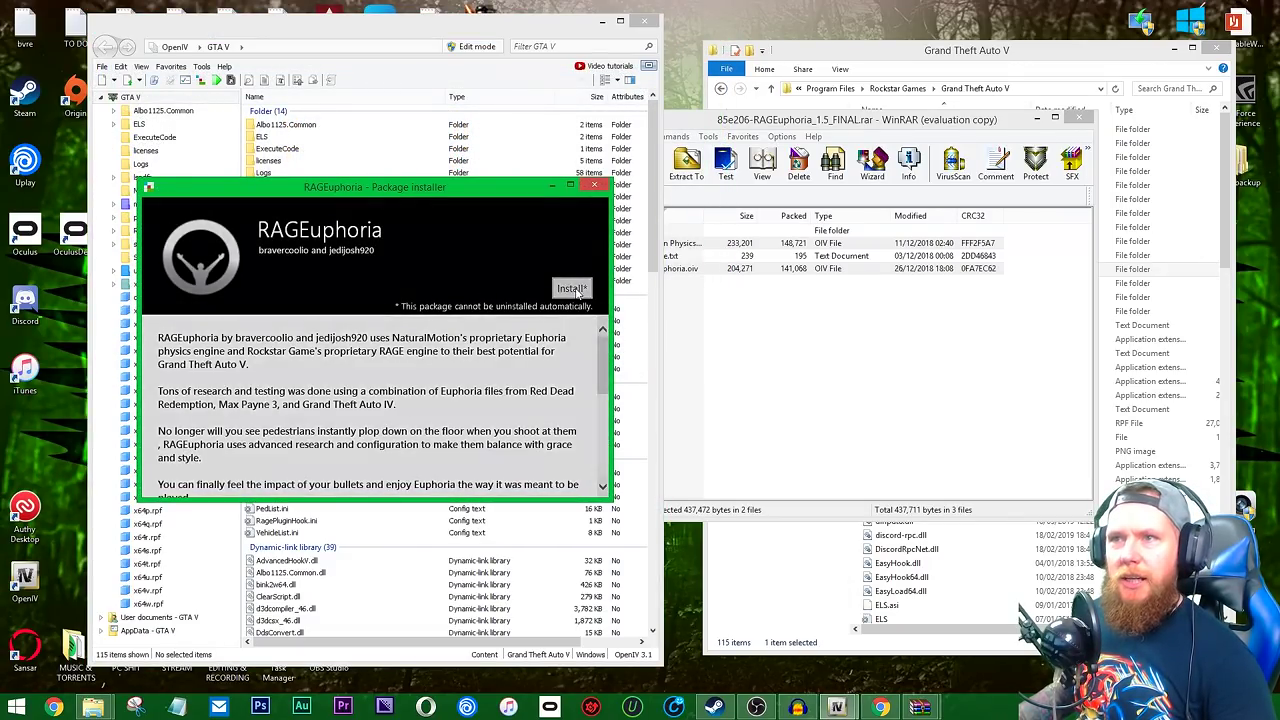
click(364, 325)
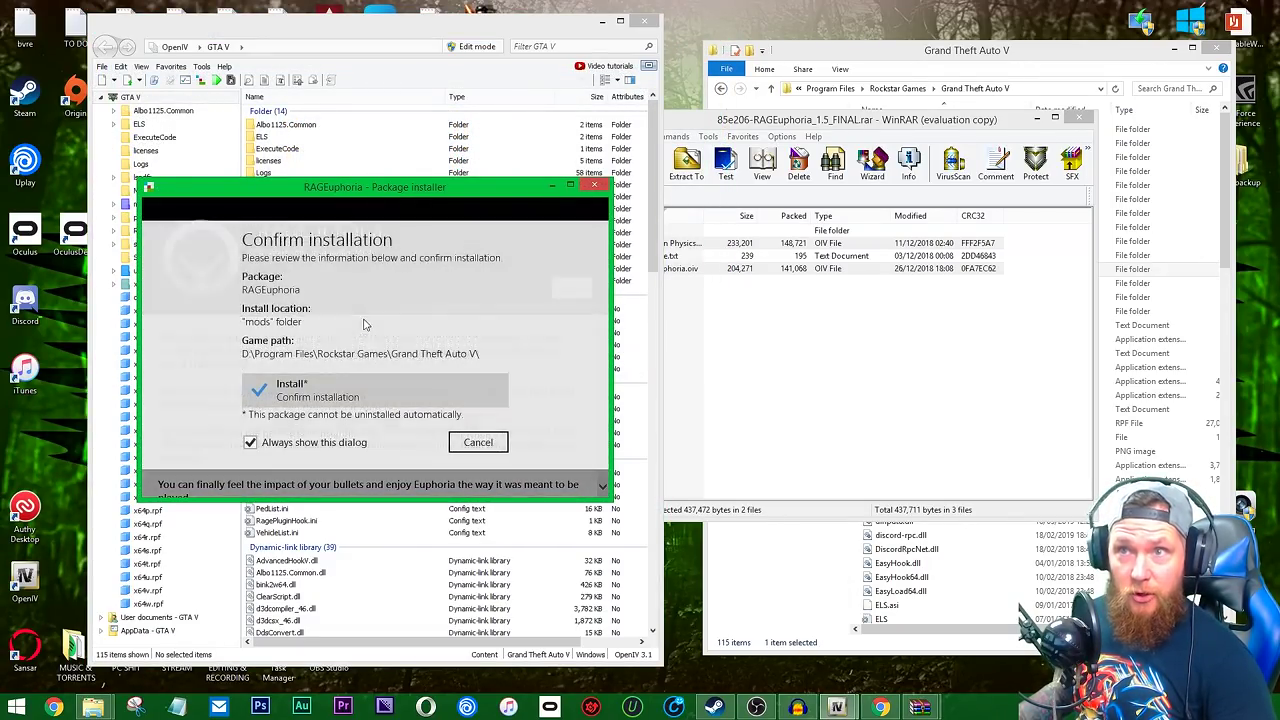
click(470, 451)
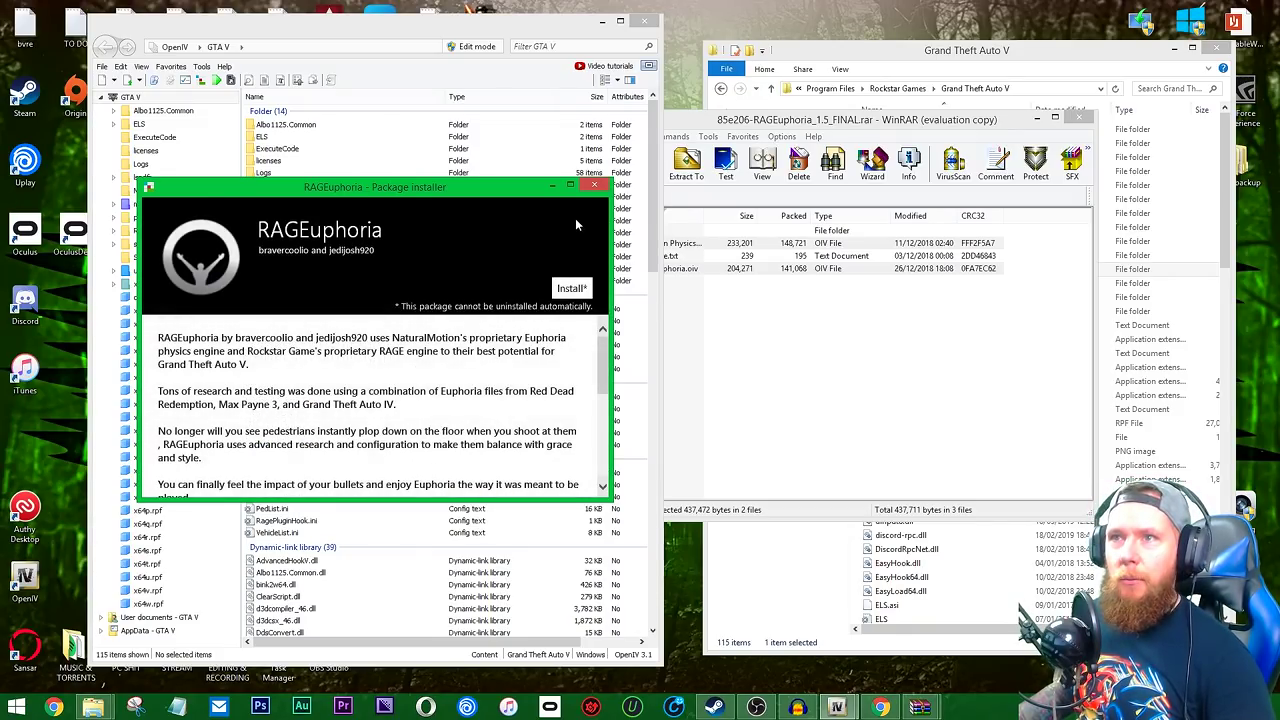
click(594, 187)
Try to load Weapon Physics (REQUIRED).oiv from the desktop in OpenIV's Package Installer.
click(202, 66)
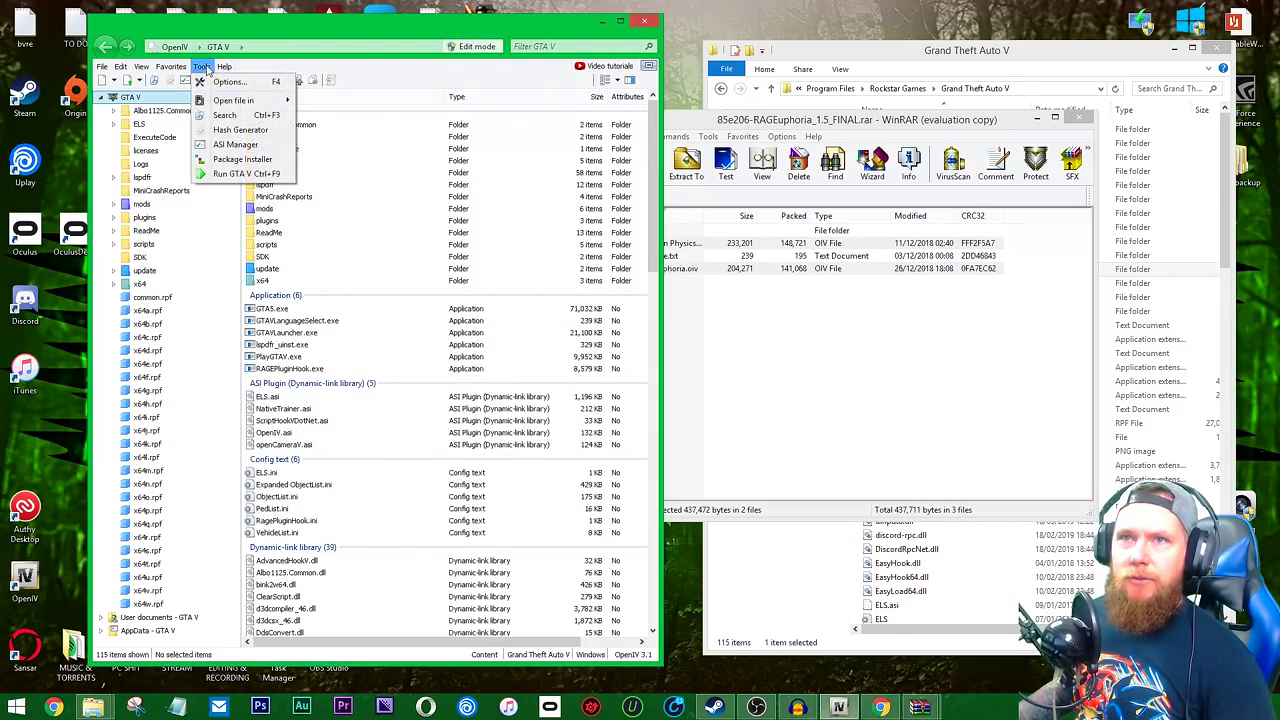
click(240, 160)
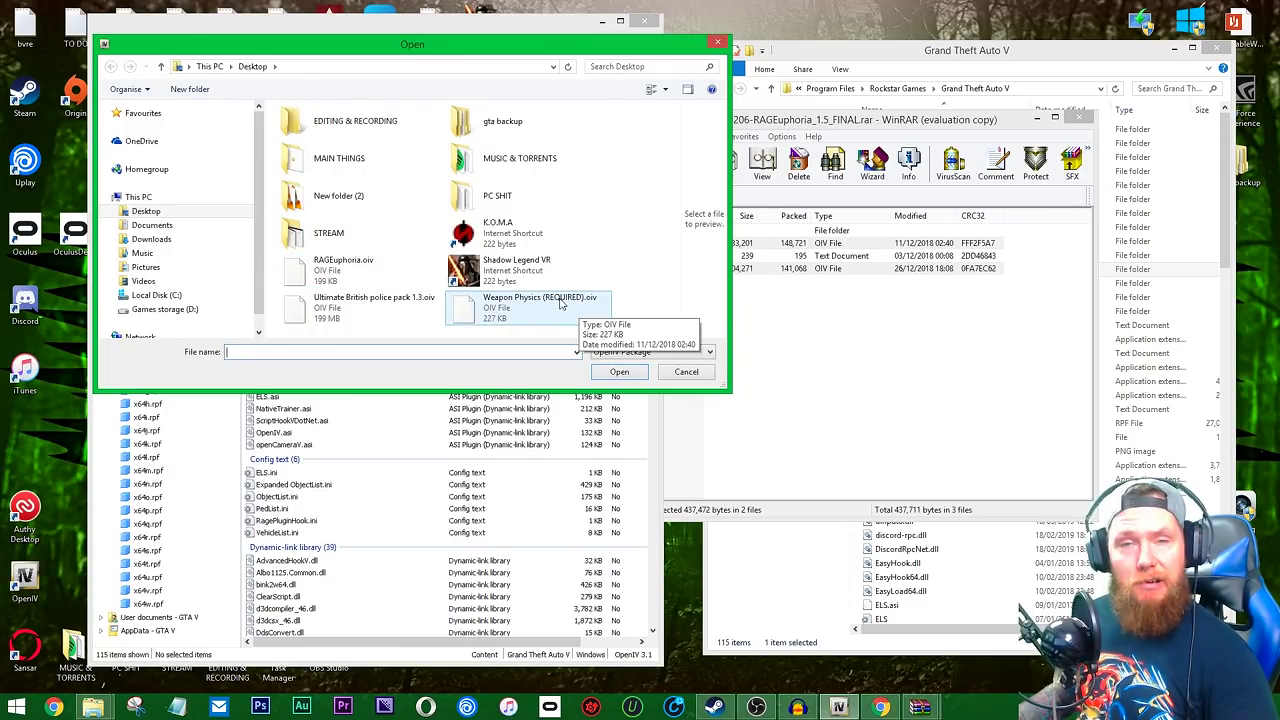
double_click(540, 303)
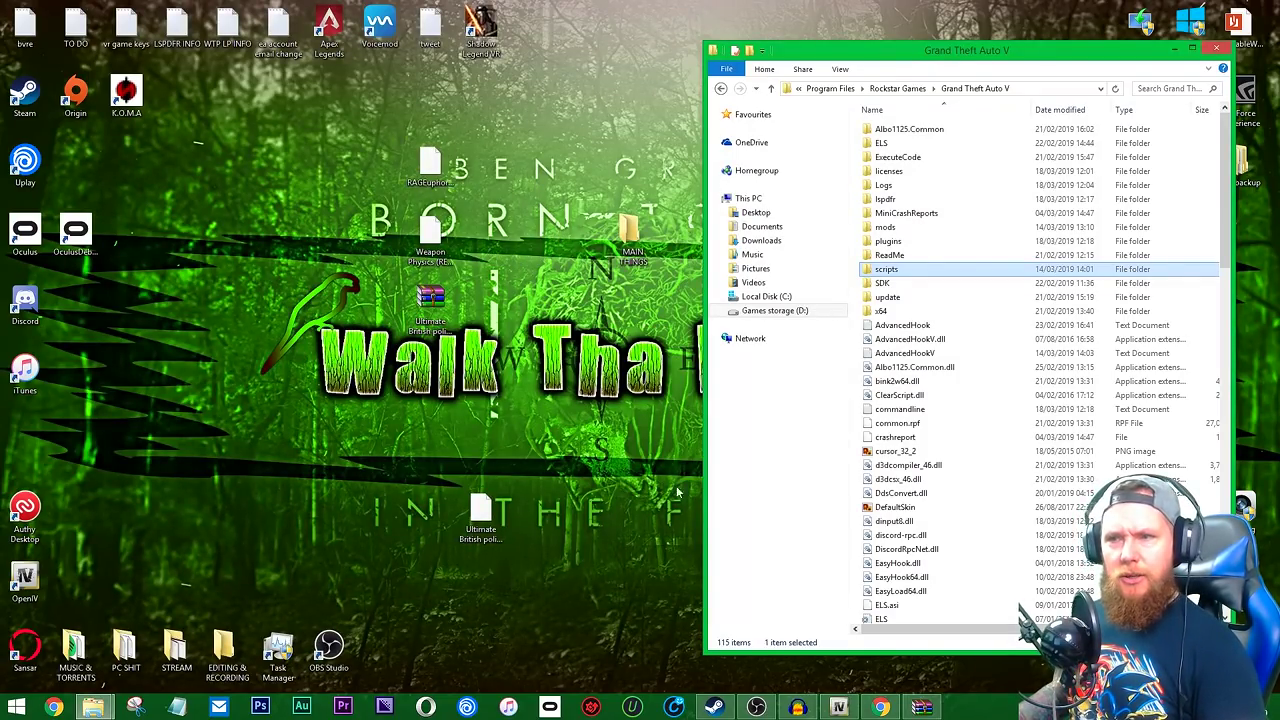
Bring back the REALISM folder window and locate RAGEPluginHook in the Grand Theft Auto V directory.
mouse_move(797, 708)
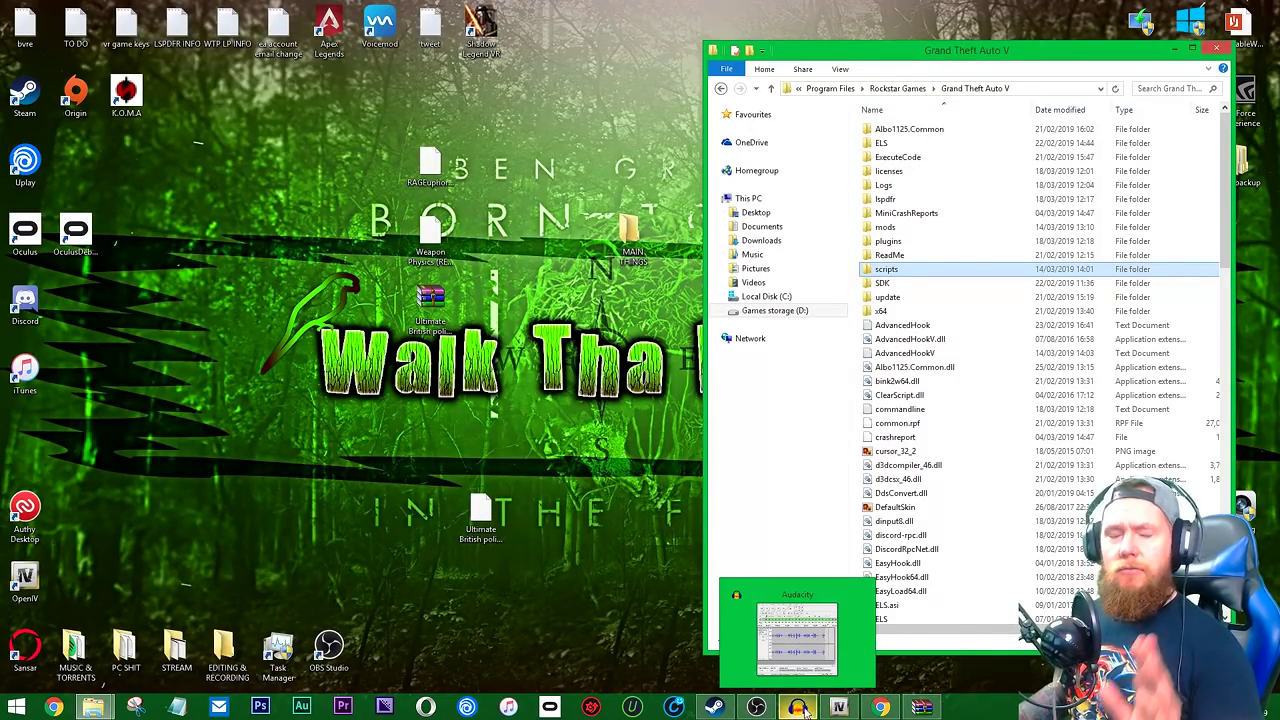
mouse_move(117, 695)
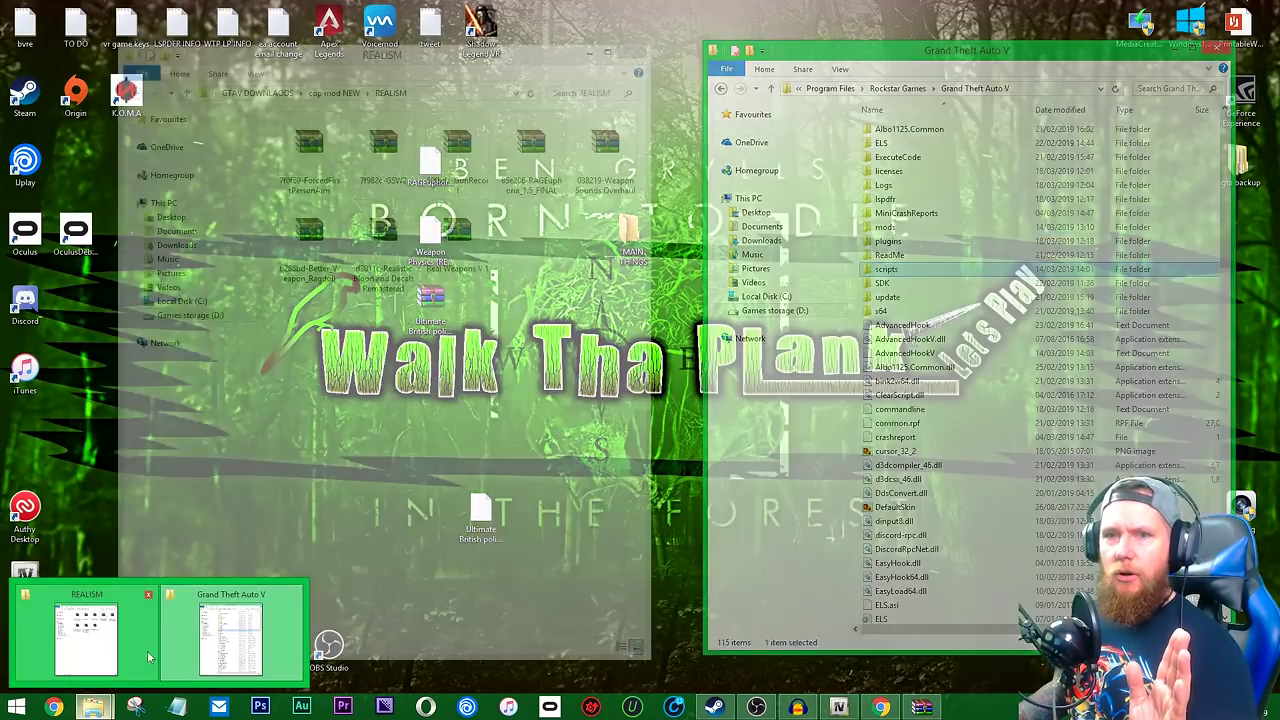
click(150, 652)
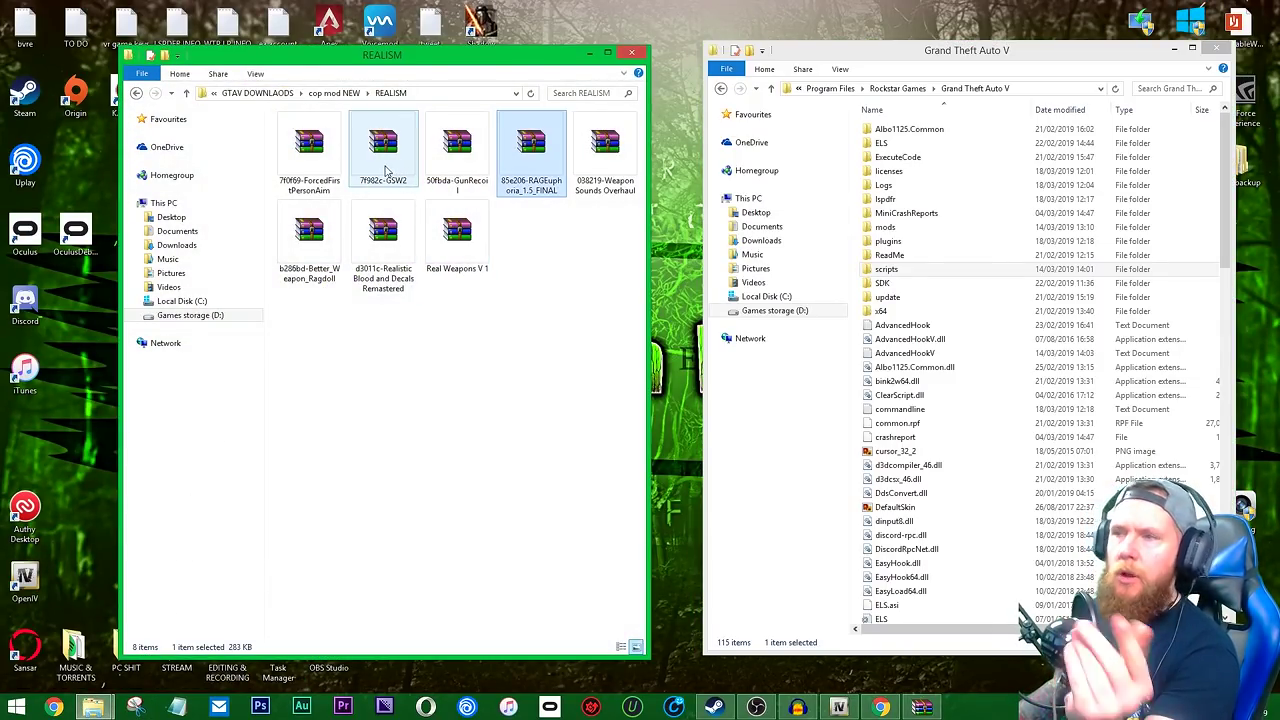
click(980, 466)
scroll(988, 478, down, 11)
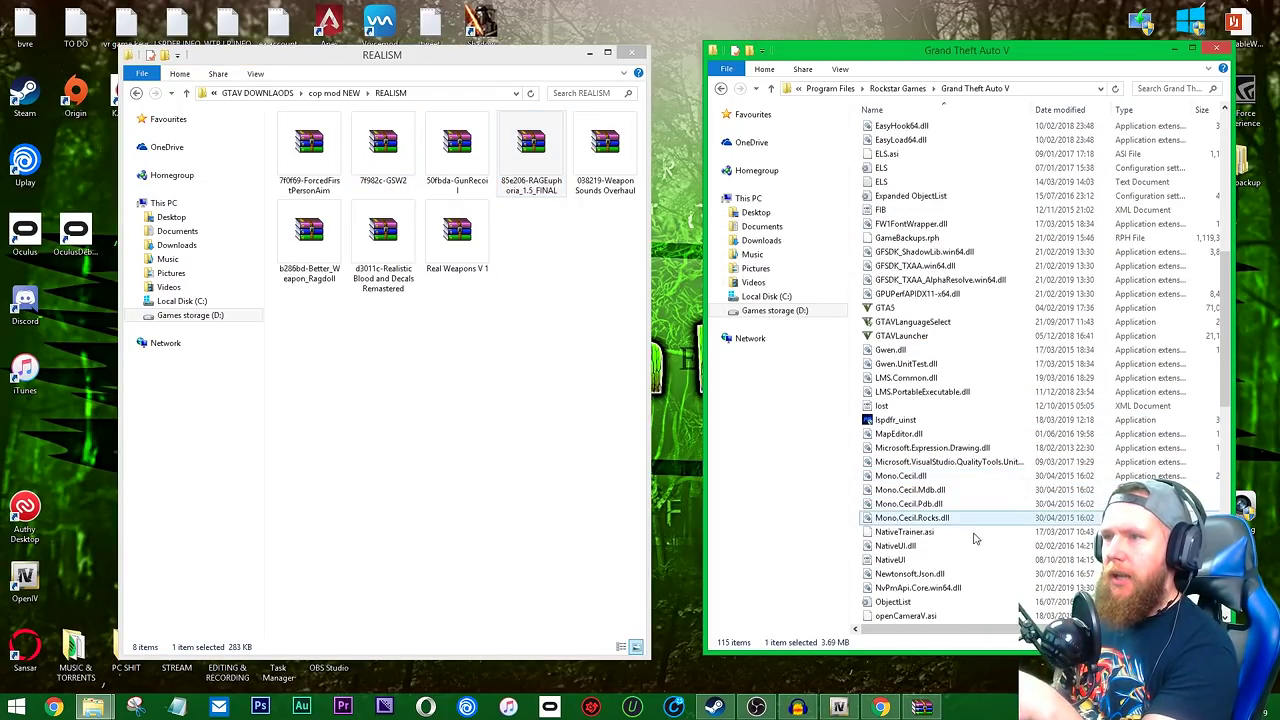
scroll(1060, 582, down, 3)
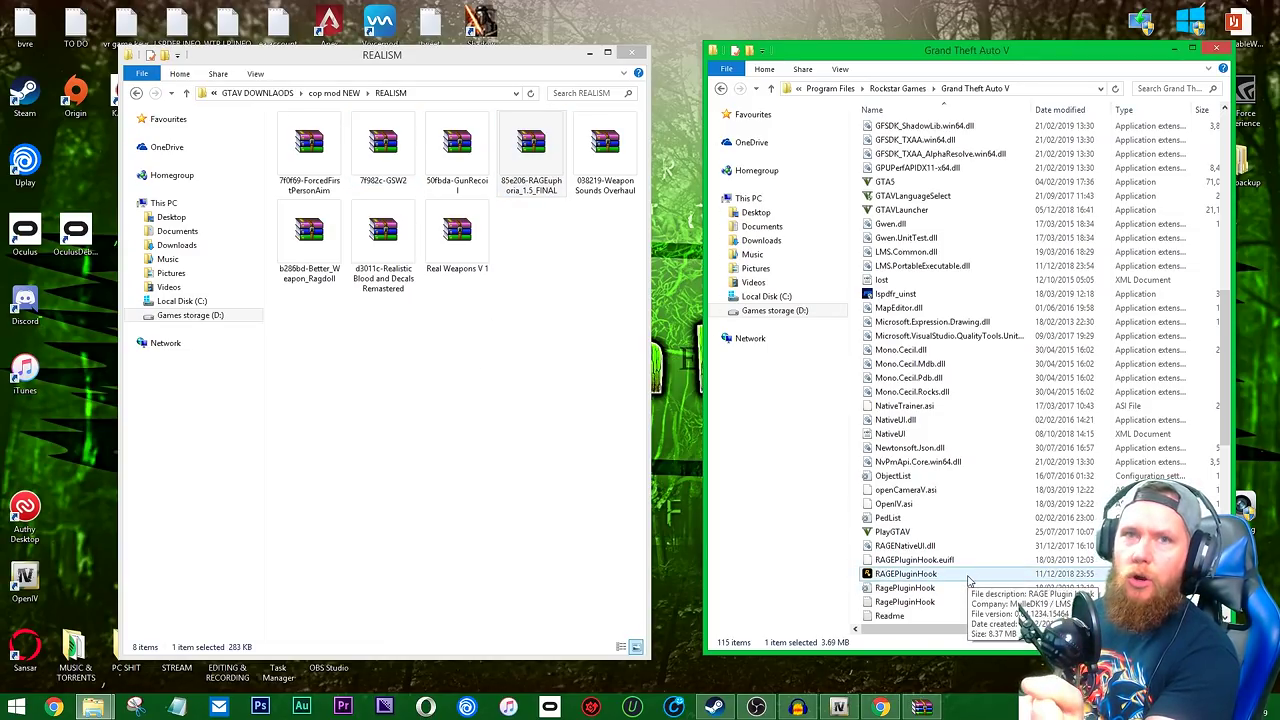
Open the Realistic Blood and Decals Remastered archive and inspect the contents of its IMPORTANT folder.
double_click(384, 240)
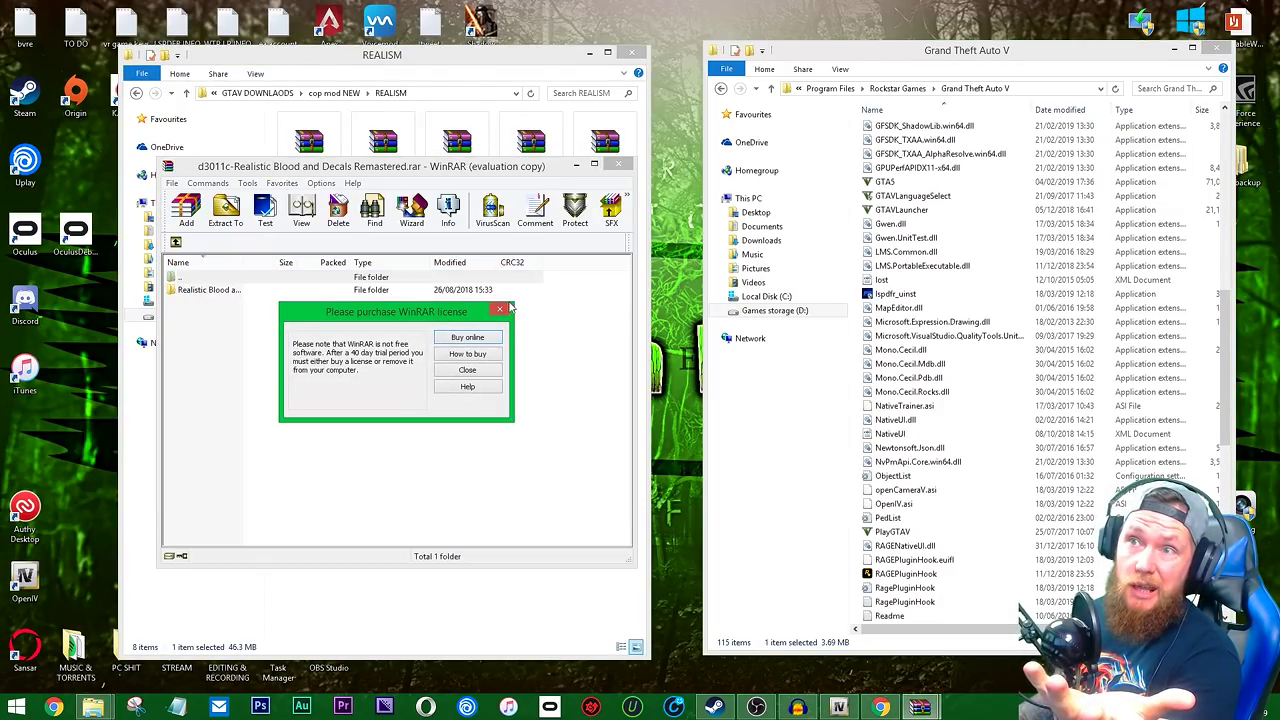
click(499, 310)
drag(431, 167, 488, 93)
double_click(274, 216)
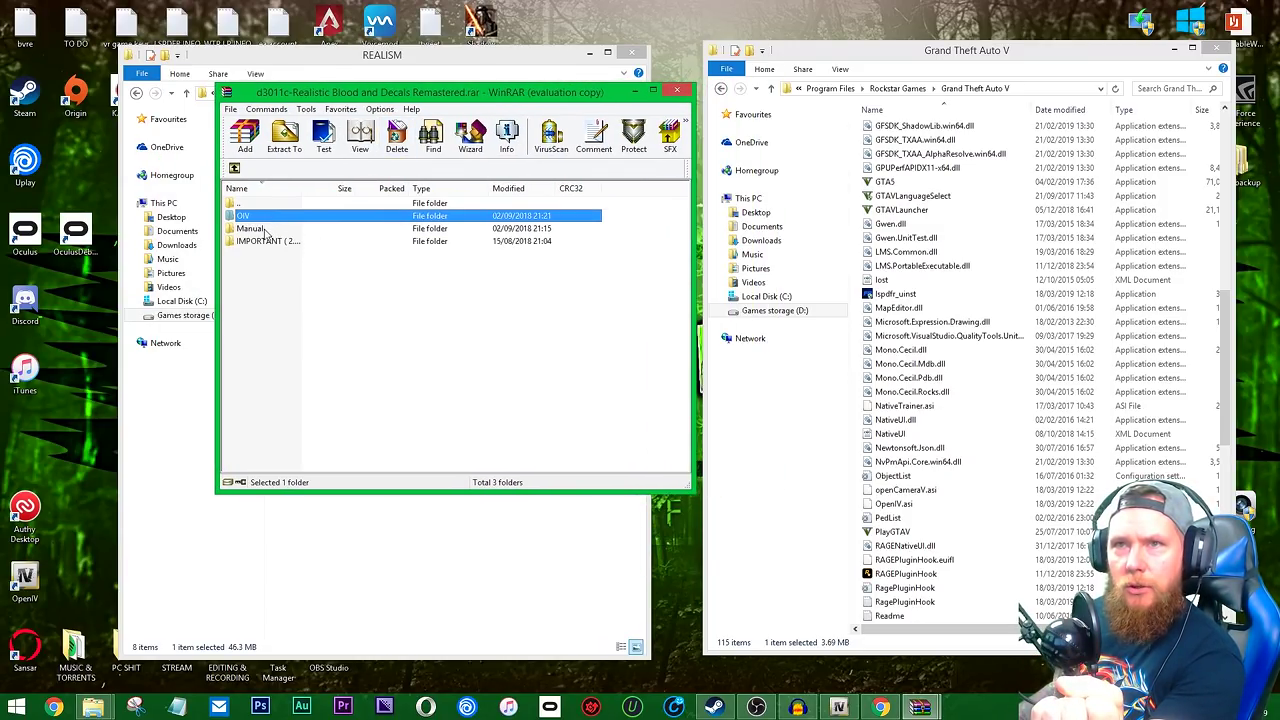
double_click(322, 243)
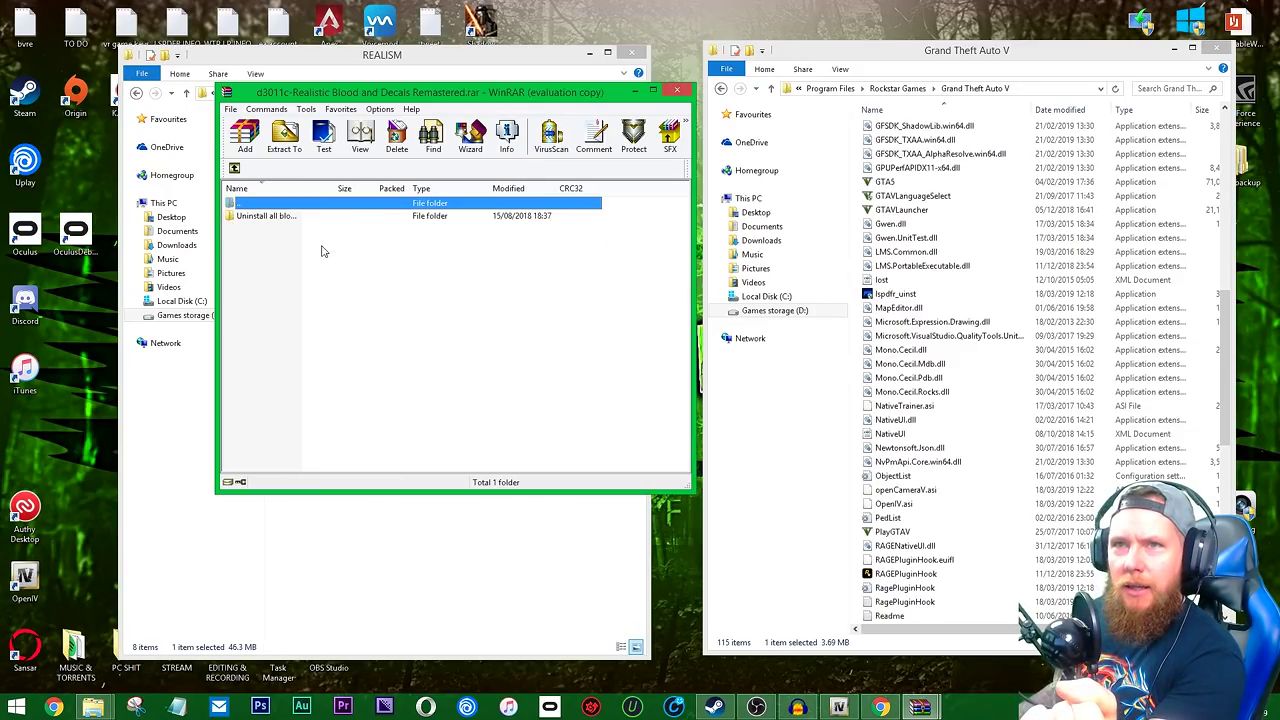
double_click(321, 219)
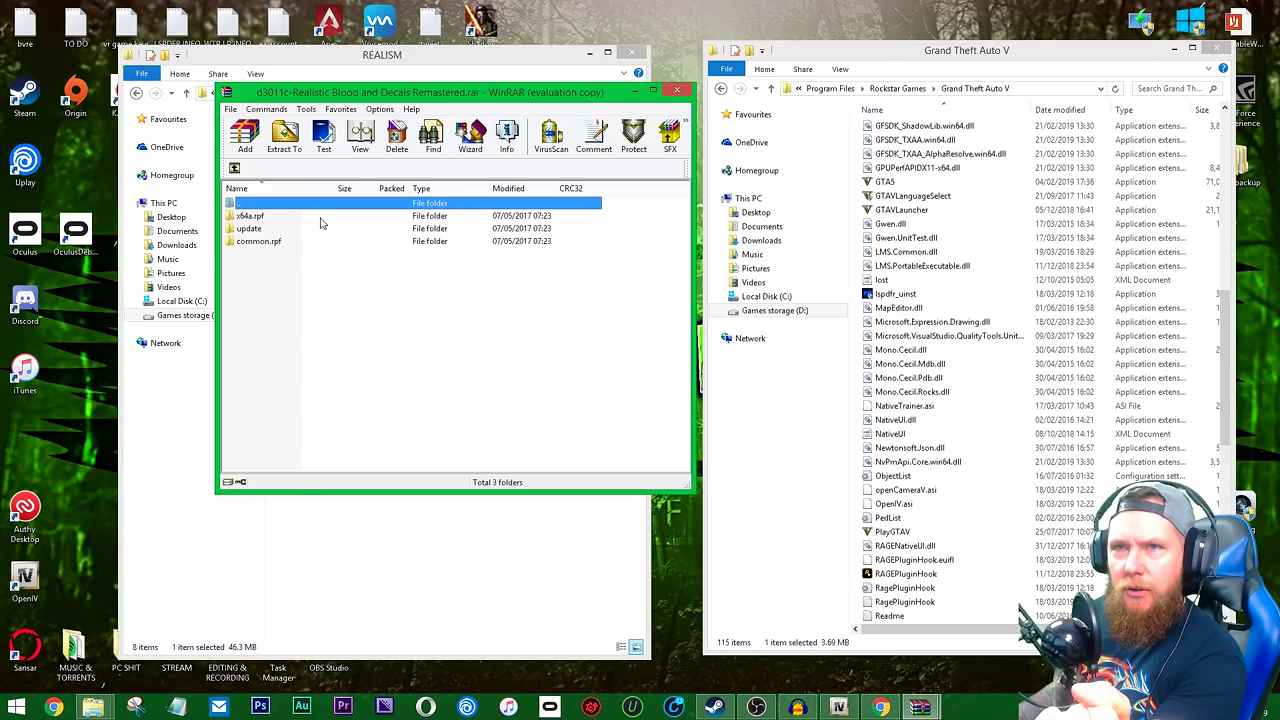
click(234, 167)
click(234, 167)
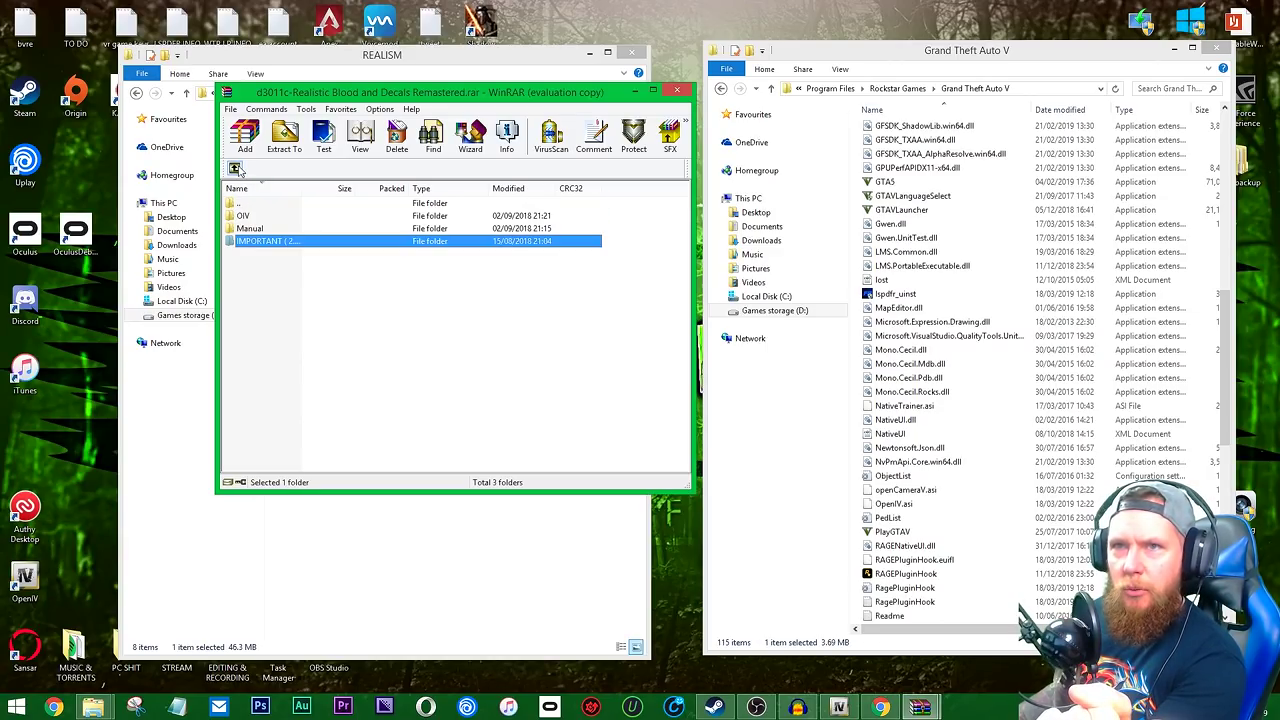
Extract Realistic Blood and Decals Remastered.oiv from the archive's OIV folder to the desktop, then clear away the archive and REALISM windows.
double_click(246, 216)
double_click(310, 219)
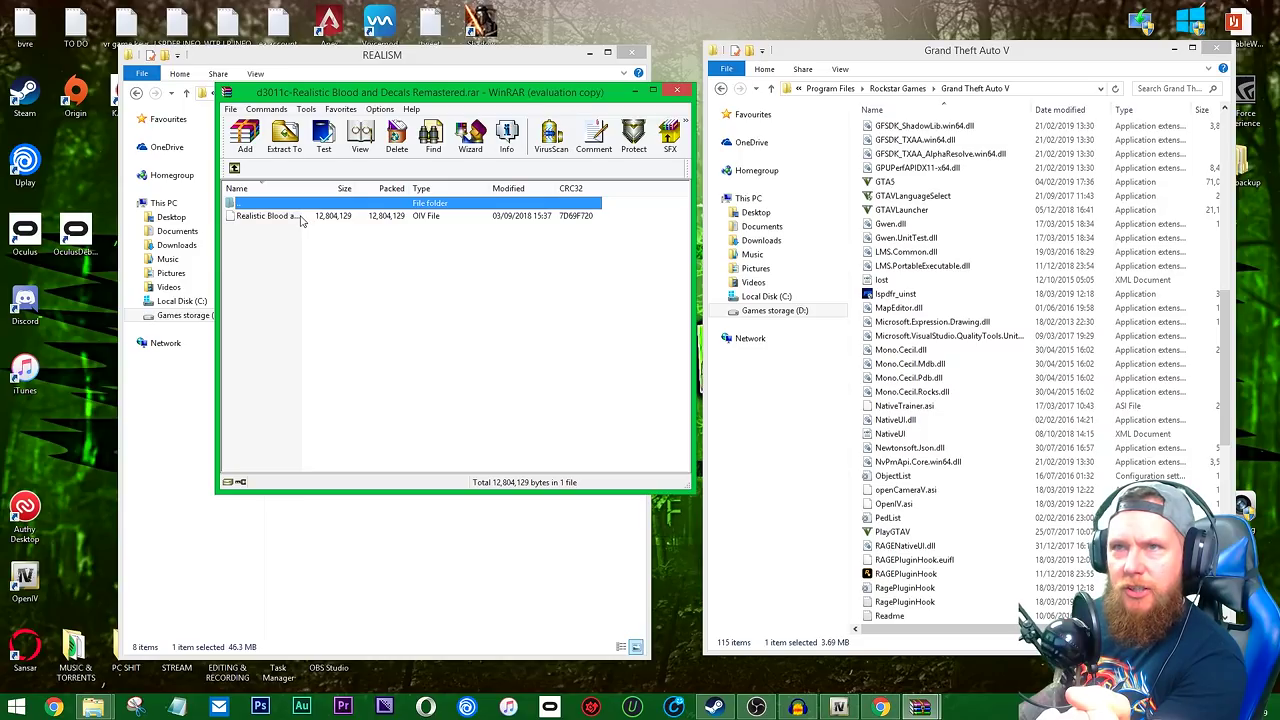
drag(301, 220, 97, 437)
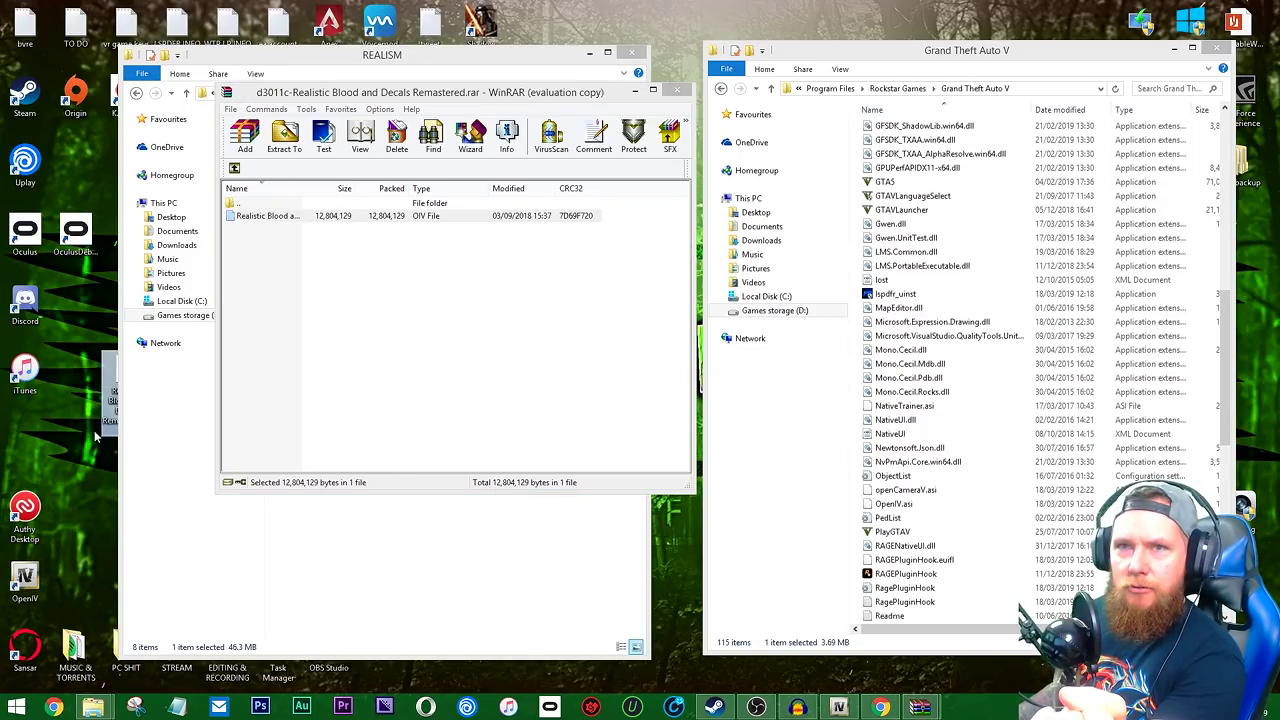
drag(125, 381, 115, 378)
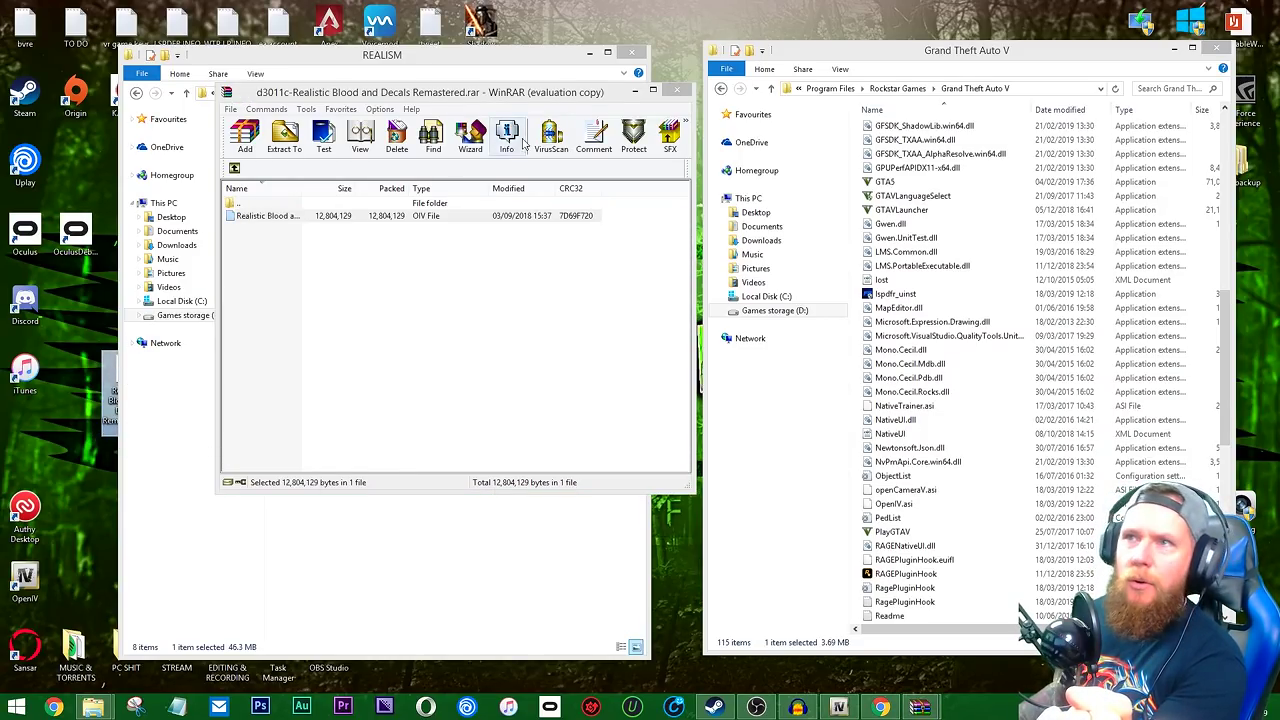
click(677, 90)
click(631, 52)
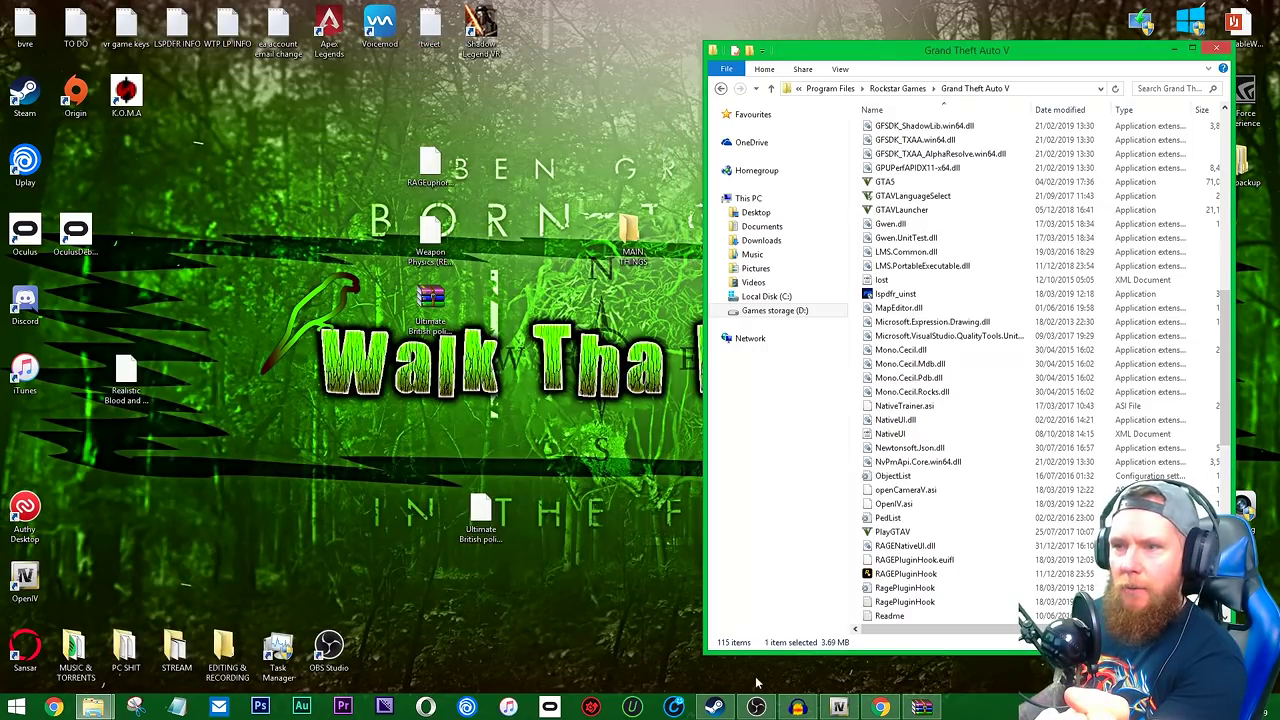
Switch to OpenIV, select Realistic Blood and Decals Remastered.oiv on the desktop for the Package Installer, and cancel the file selection.
click(839, 707)
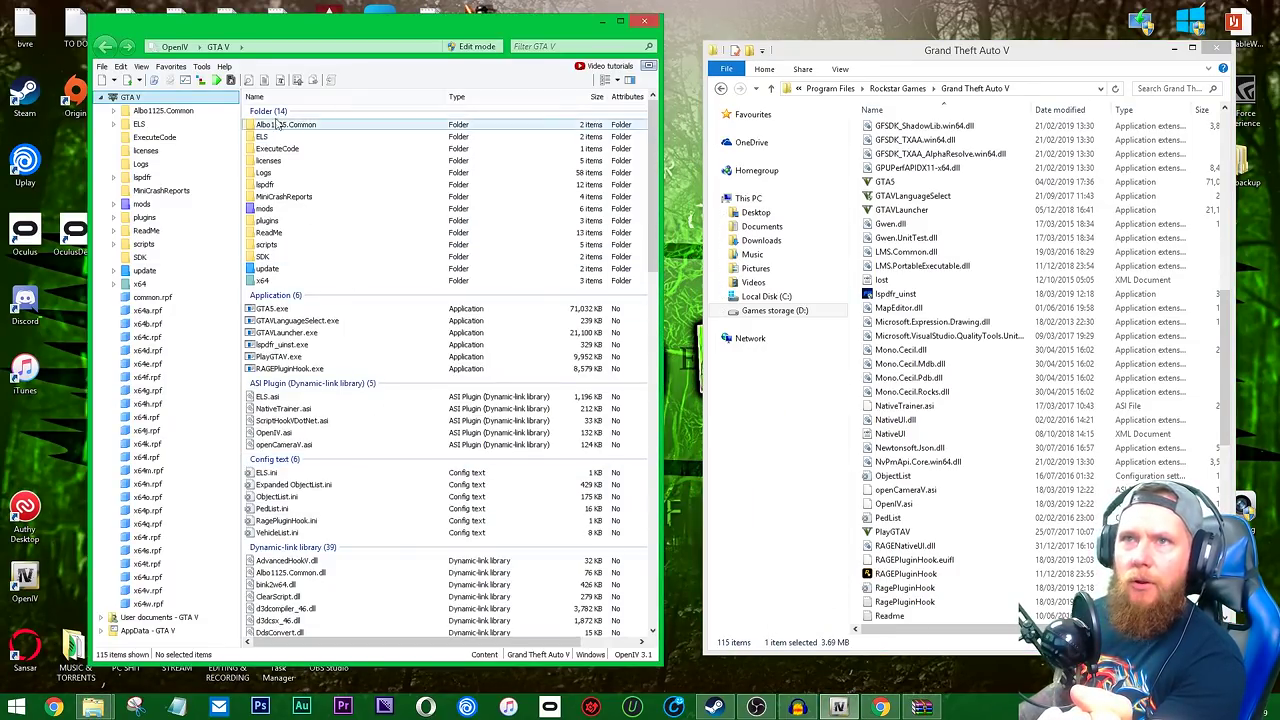
click(201, 67)
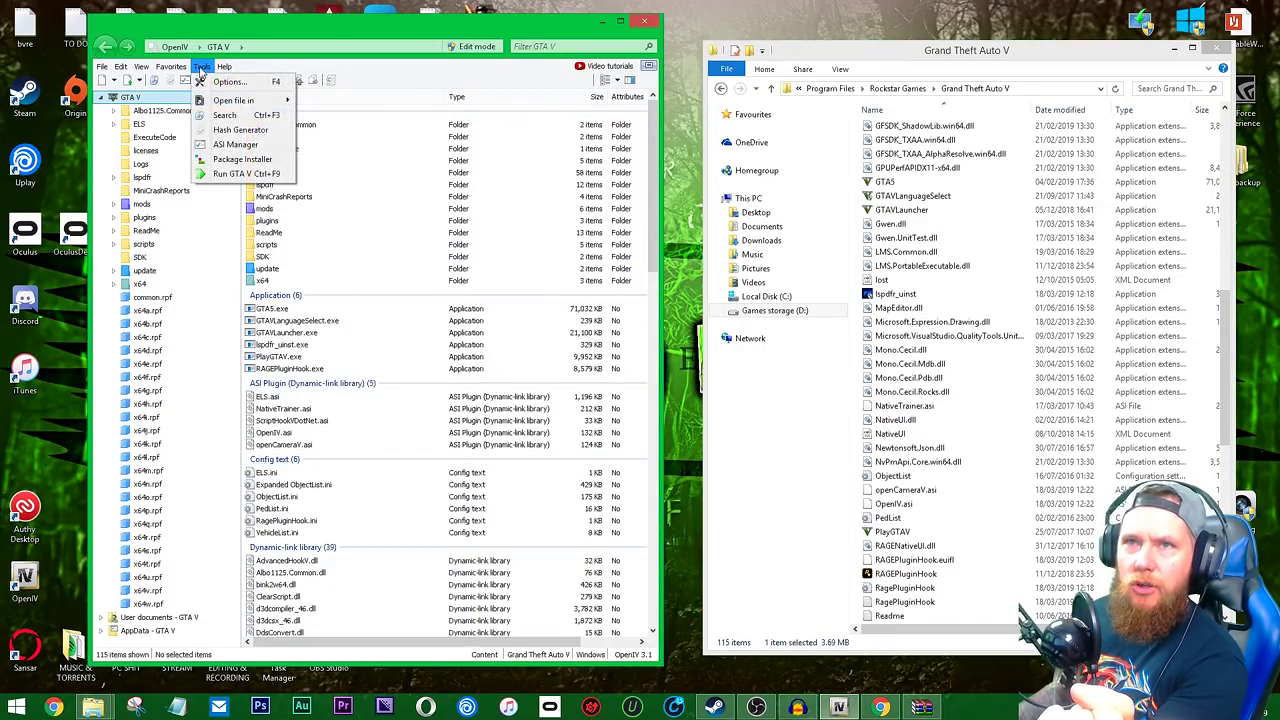
click(242, 160)
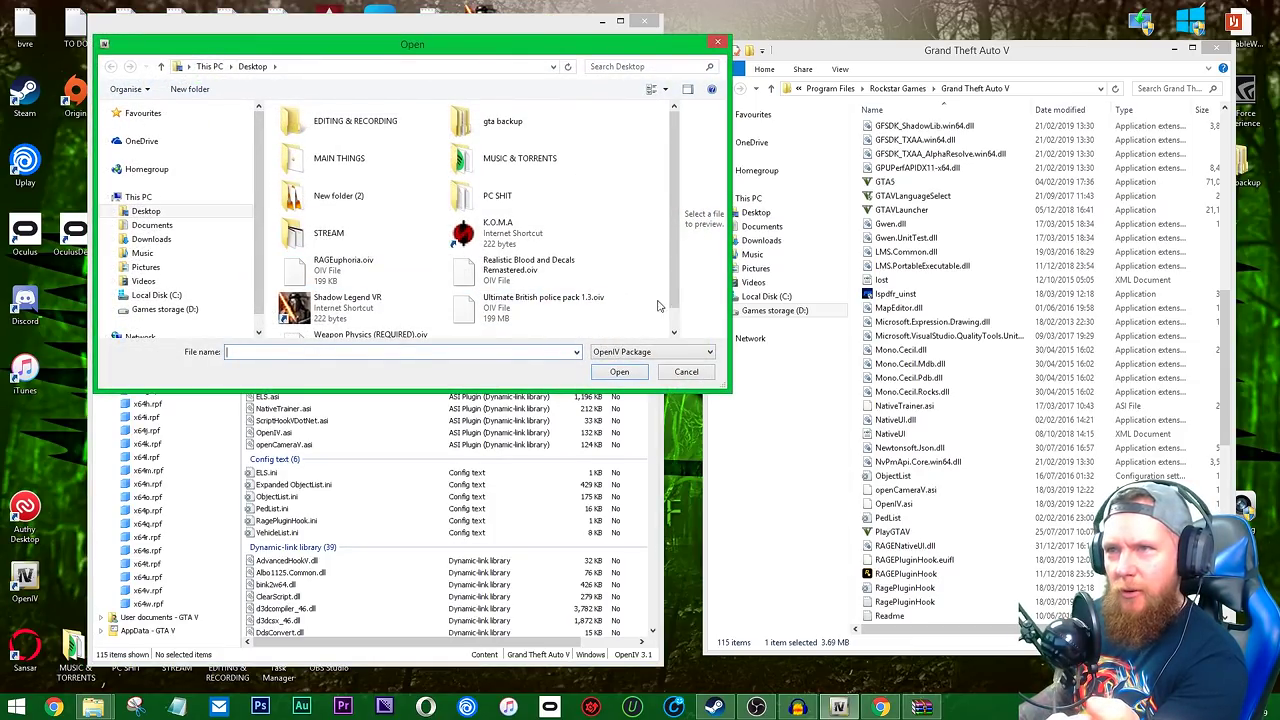
scroll(600, 270, down, 1)
click(572, 255)
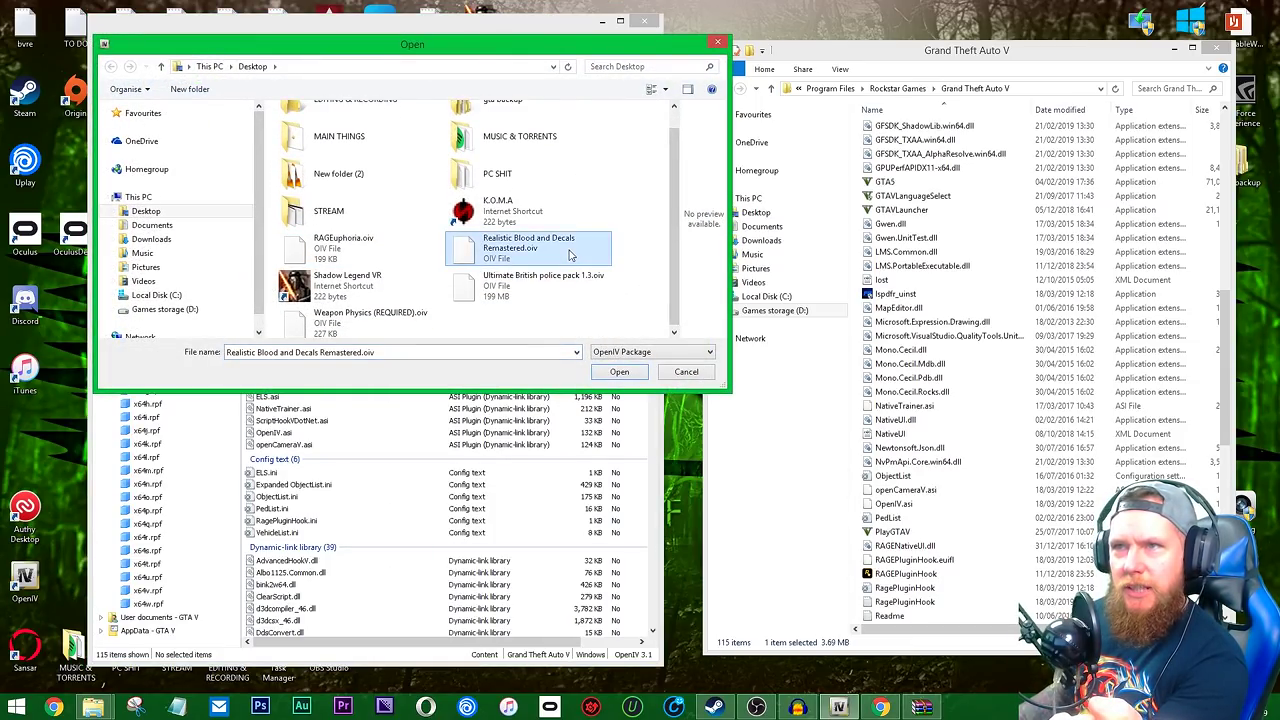
click(718, 44)
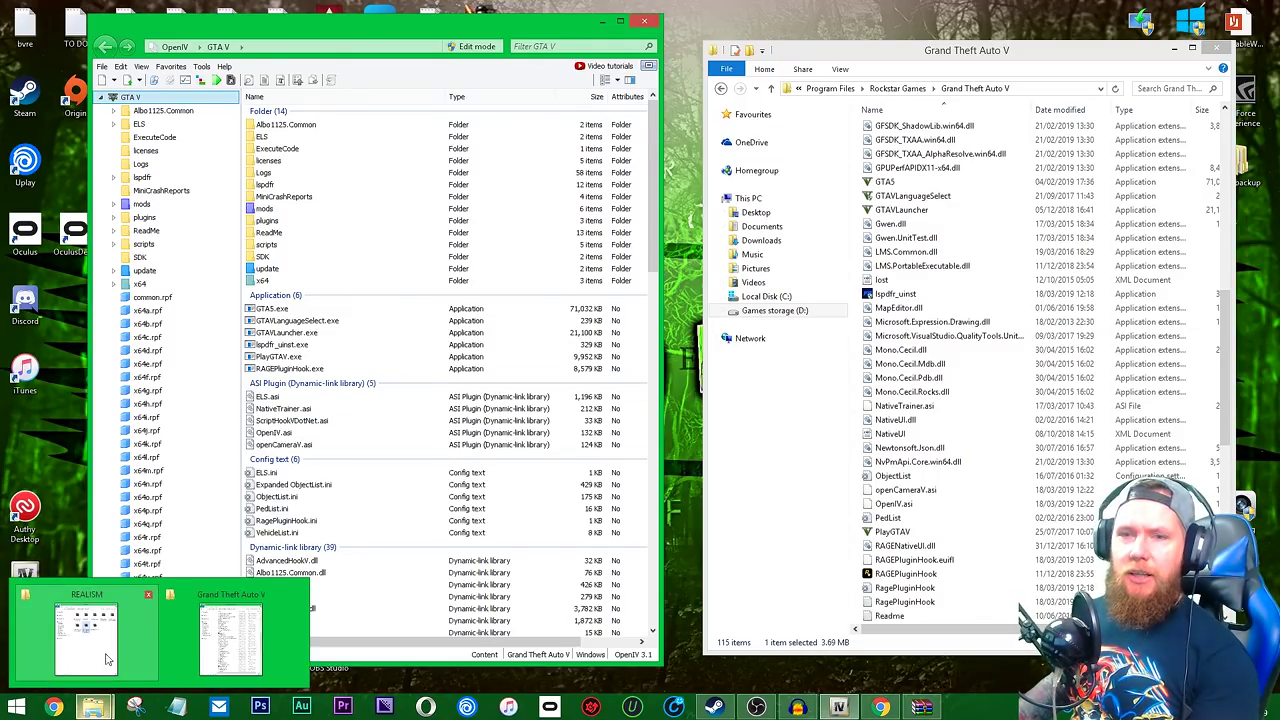
Bring back the REALISM folder window and return to the beginning of the Grand Theft Auto V directory listing.
click(109, 659)
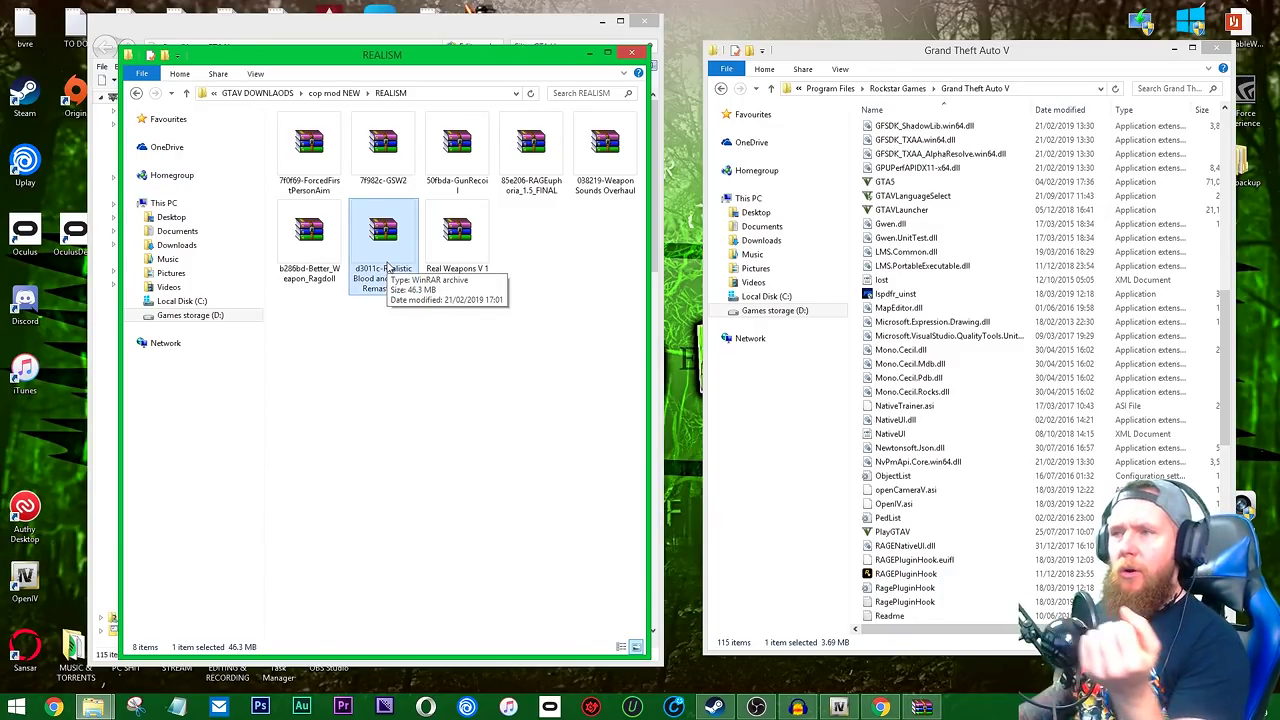
click(951, 321)
scroll(951, 321, up, 10)
click(951, 321)
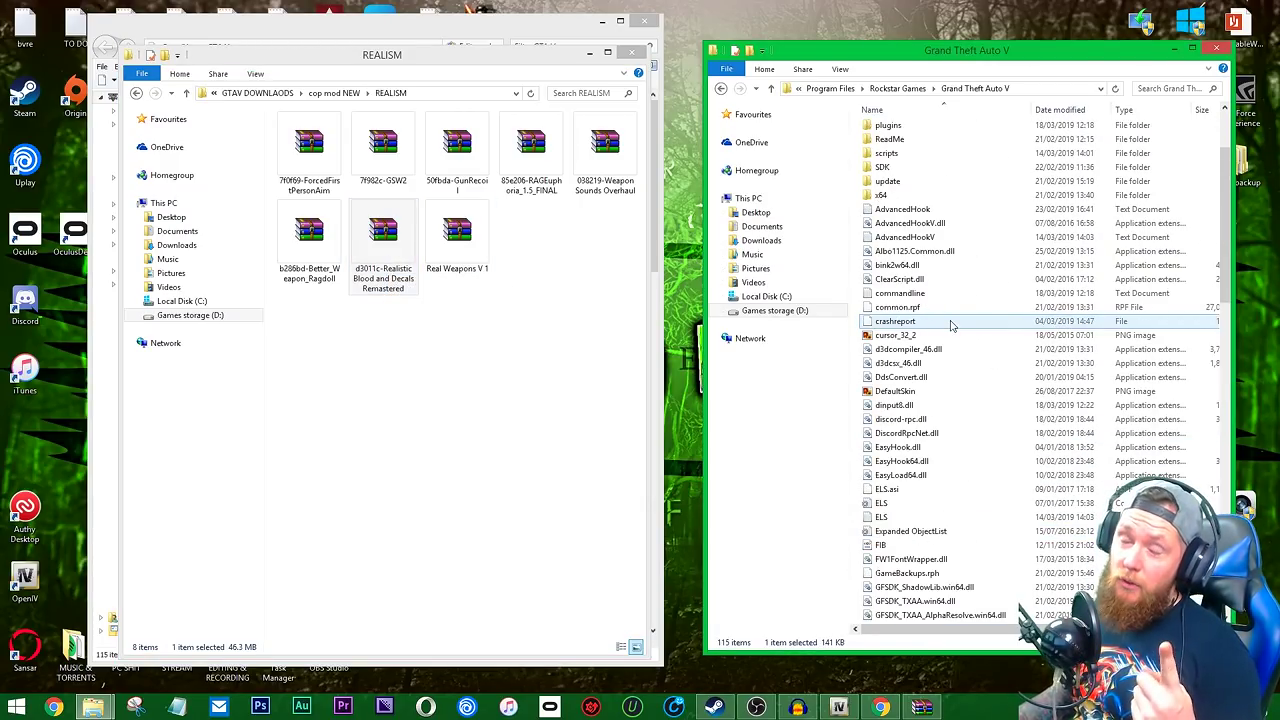
scroll(955, 322, up, 3)
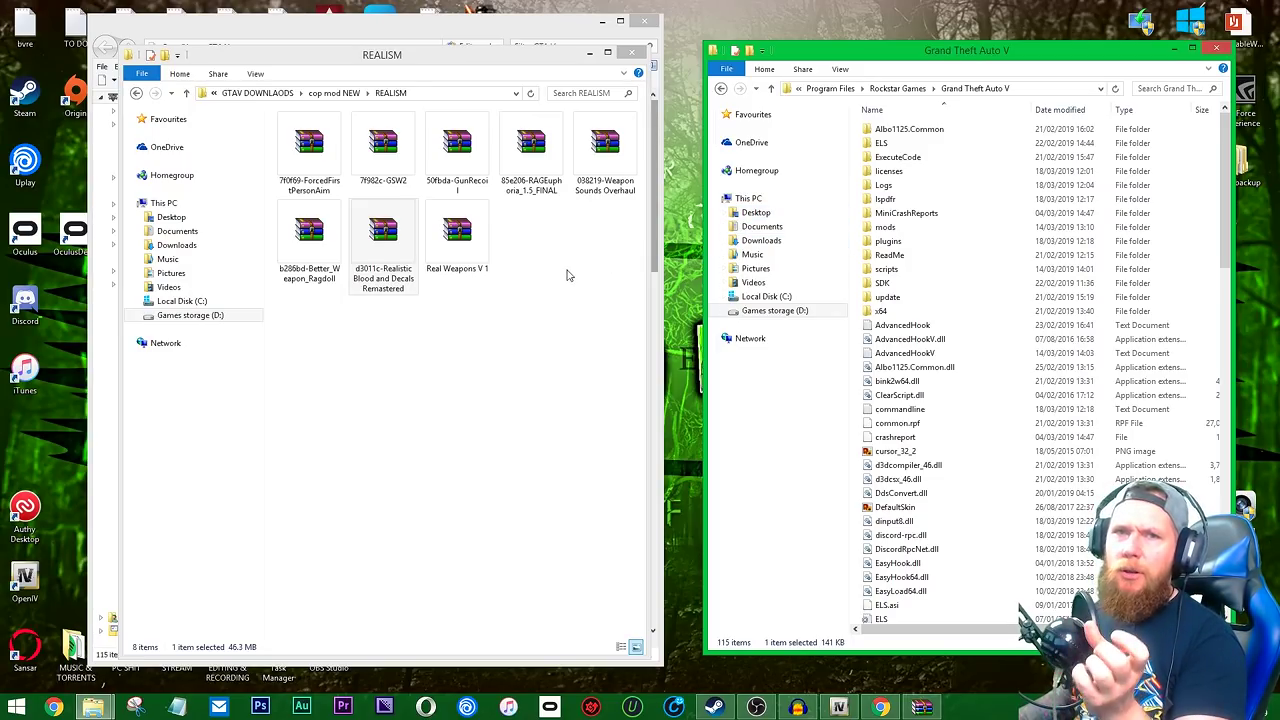
double_click(384, 228)
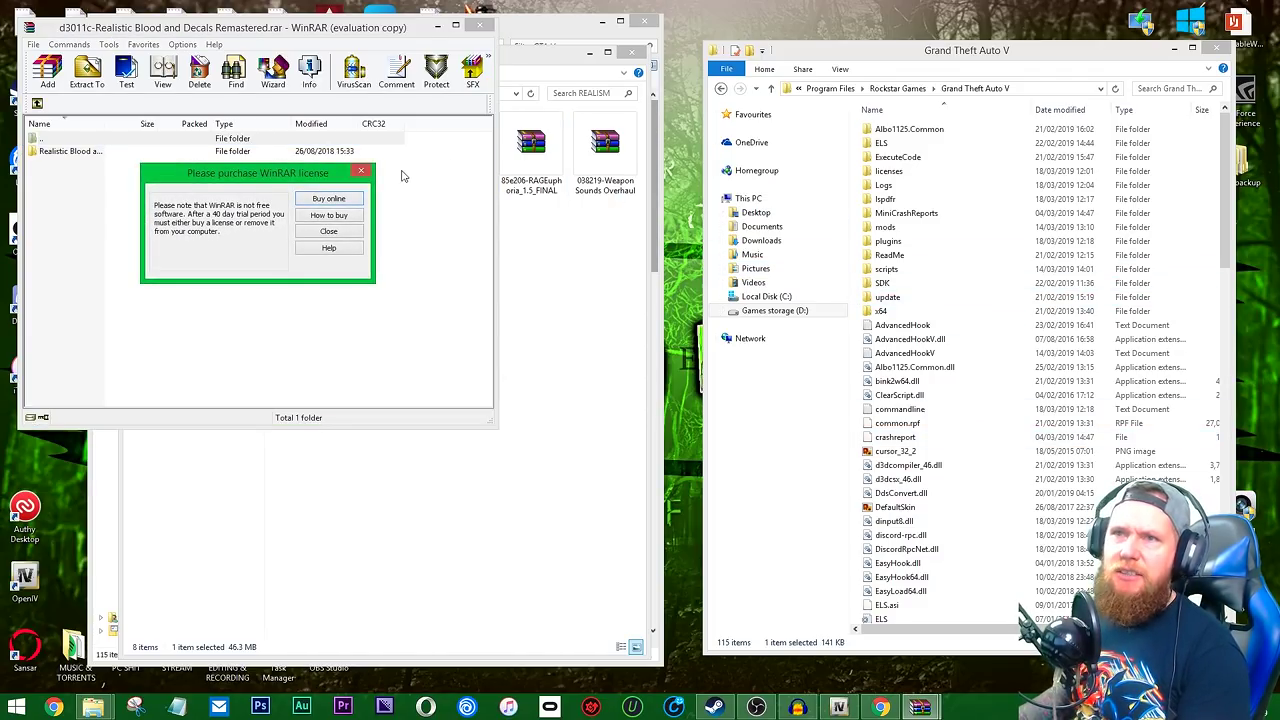
click(361, 171)
click(481, 25)
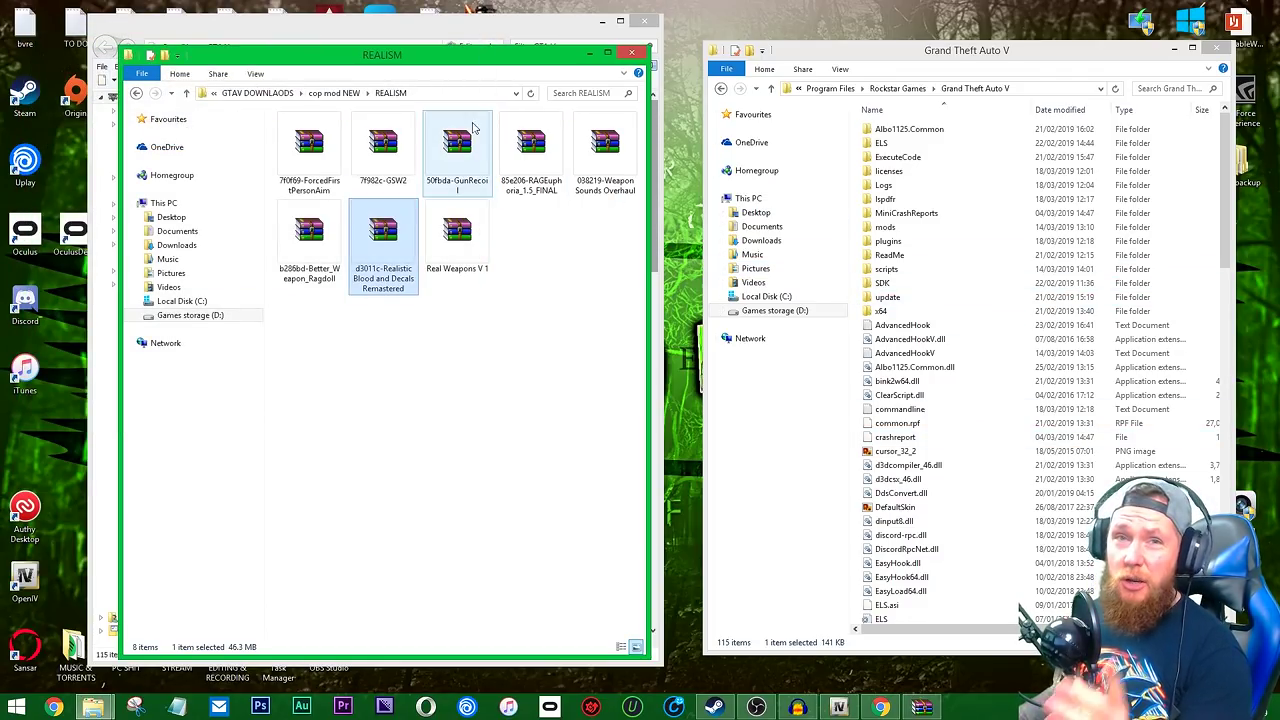
Go up from the REALISM folder to GTAV DOWNLAODS and open the cop mod NEW folder.
click(334, 93)
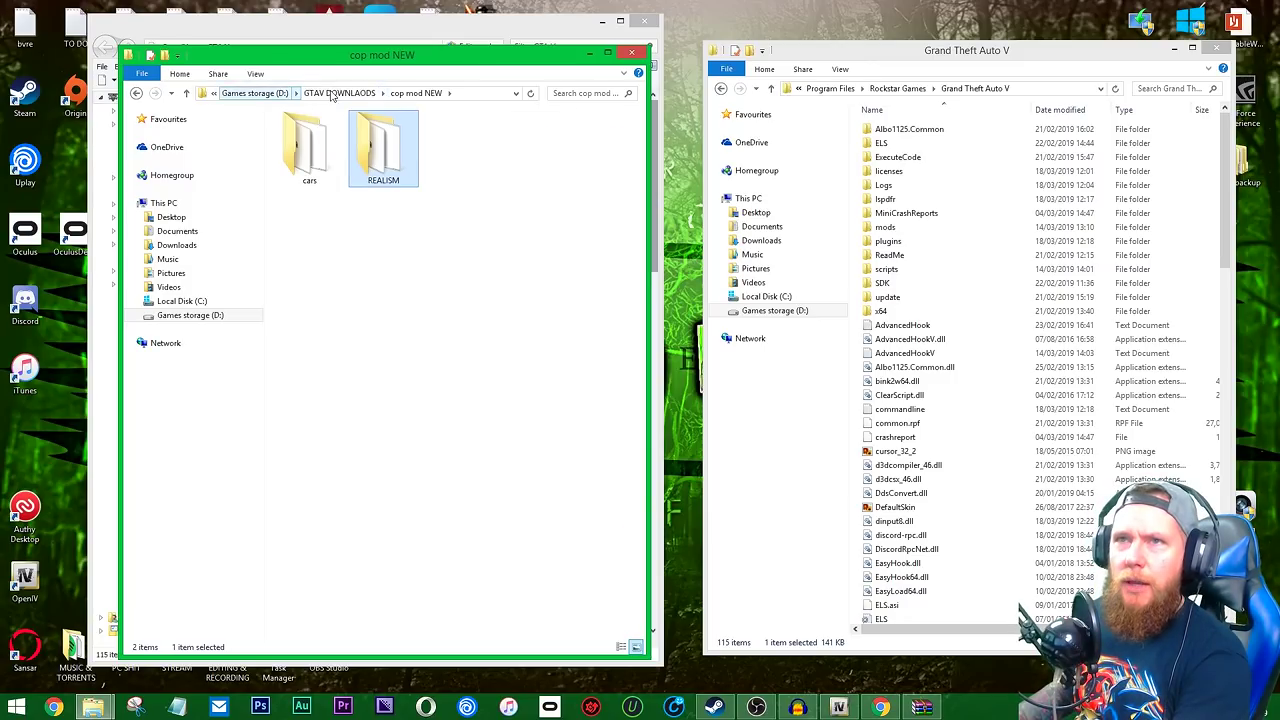
click(334, 93)
double_click(337, 140)
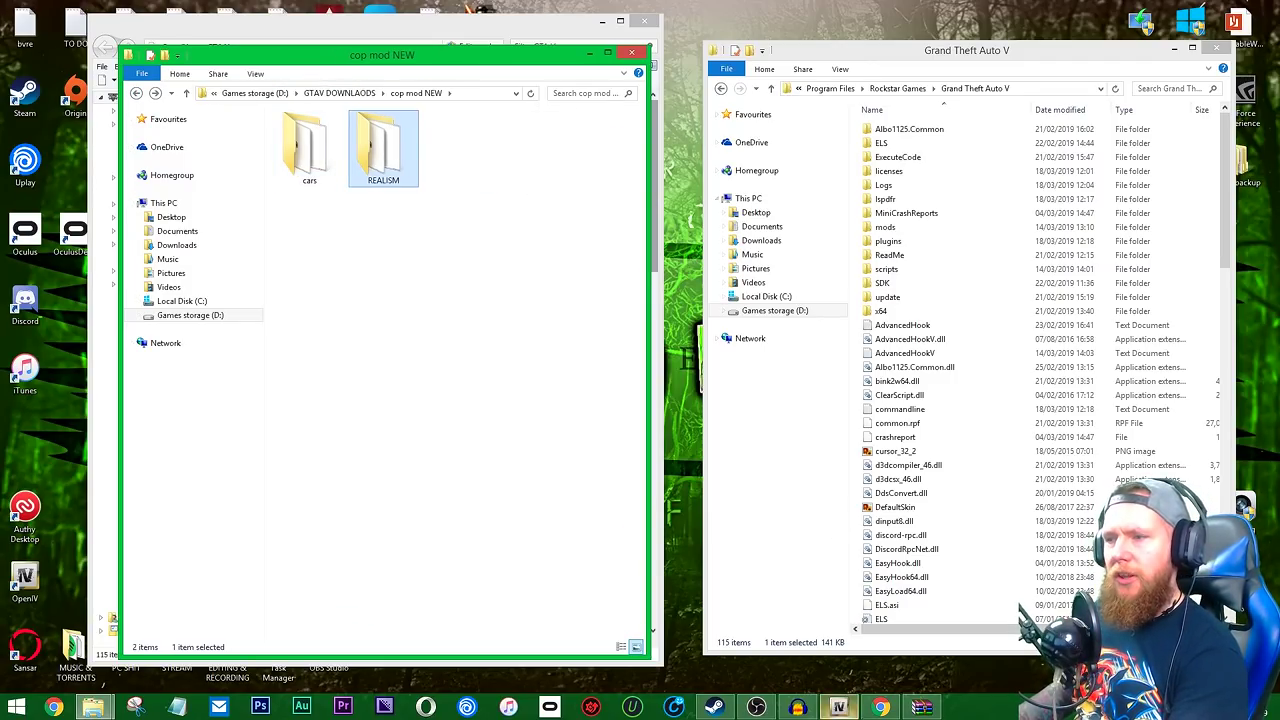
Switch to Chrome, search Google for "lspdfr assorted callouts" and open the LCPDFR.com Assorted Callouts page.
click(880, 707)
click(510, 34)
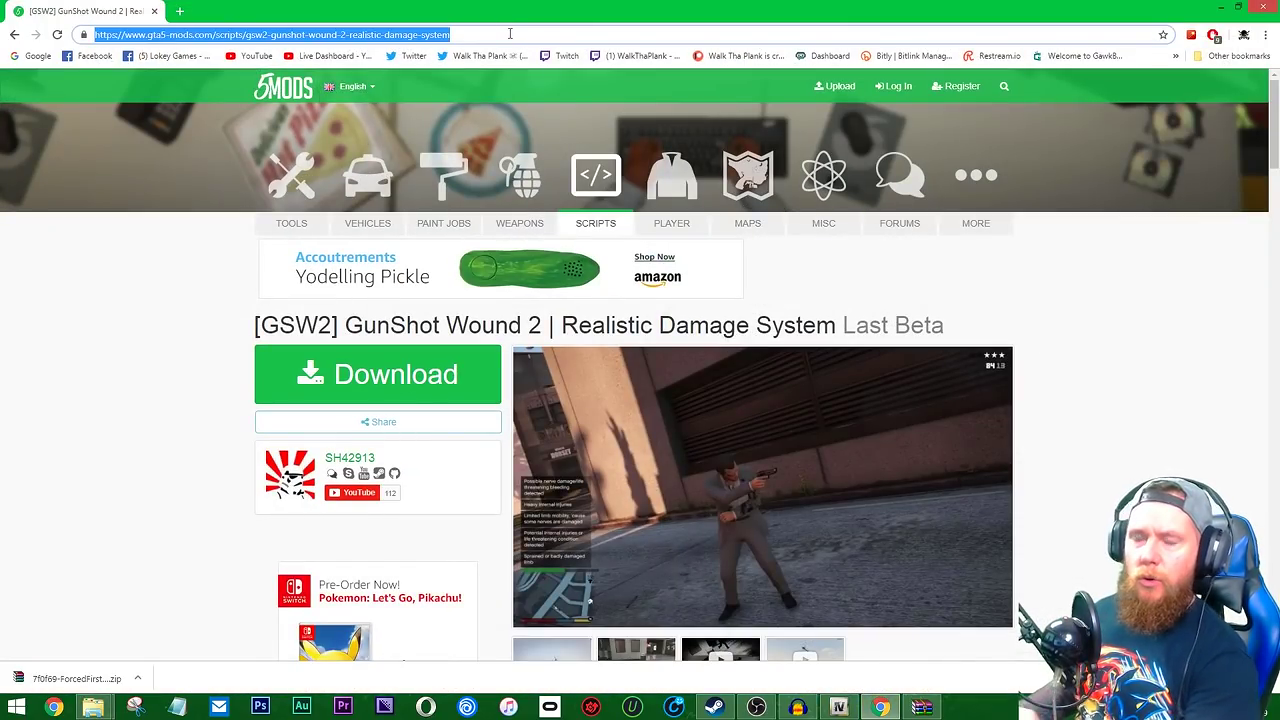
text(lspdfr)
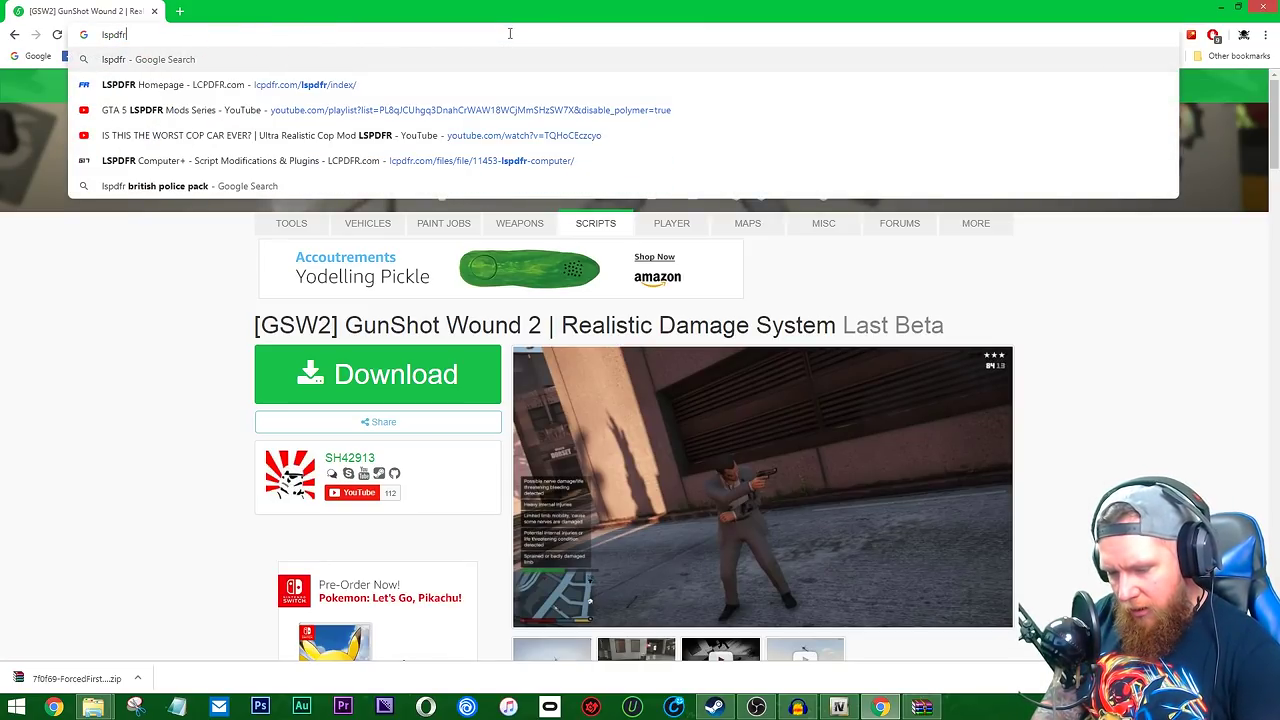
text( assorted callouts)
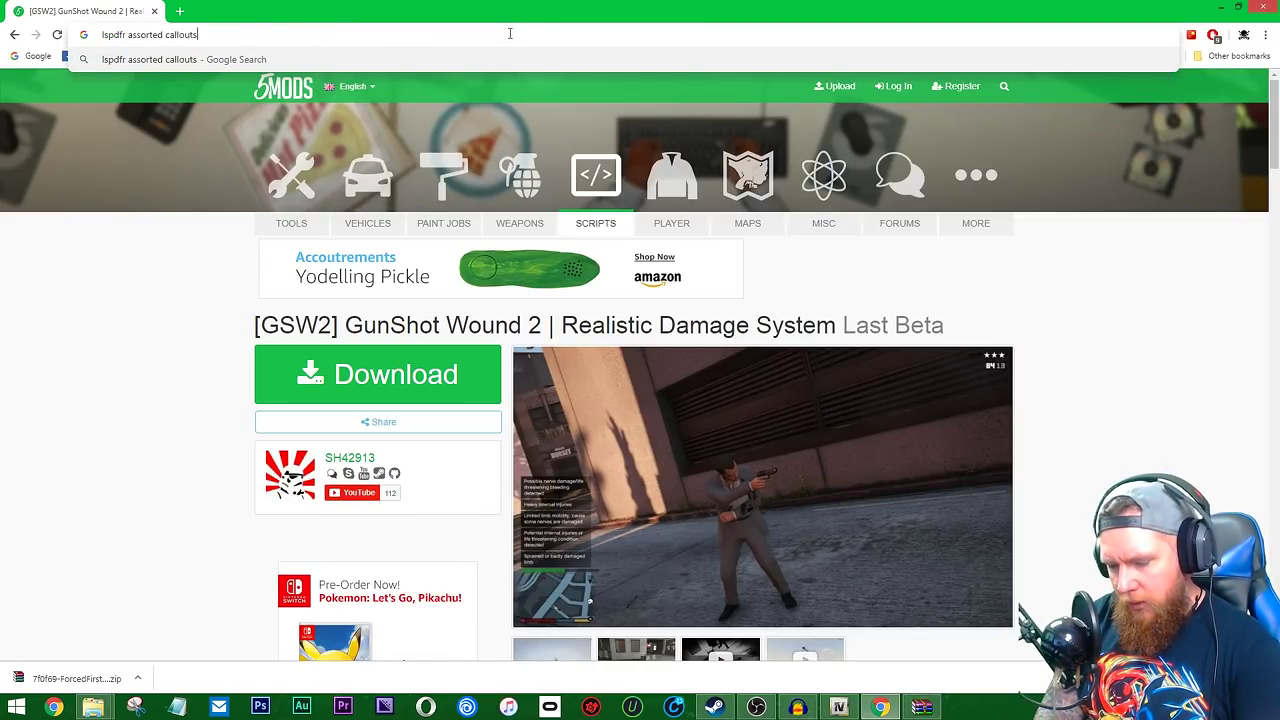
key(Return)
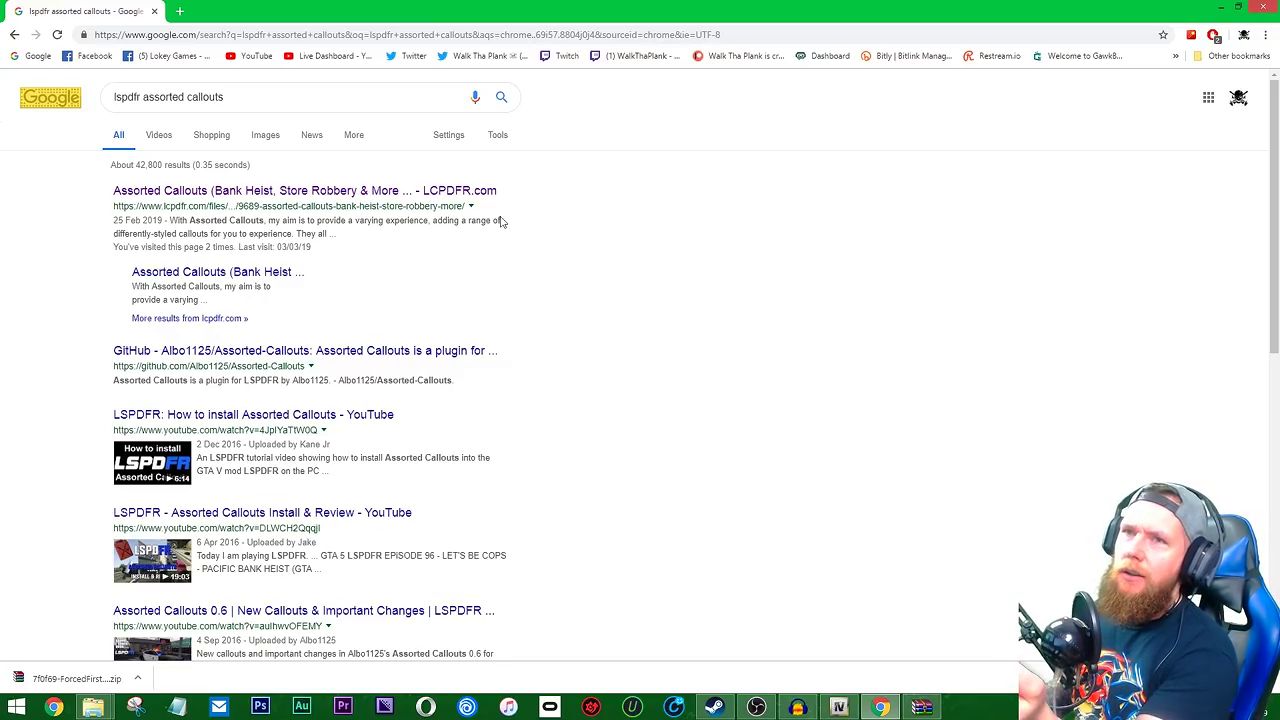
click(206, 192)
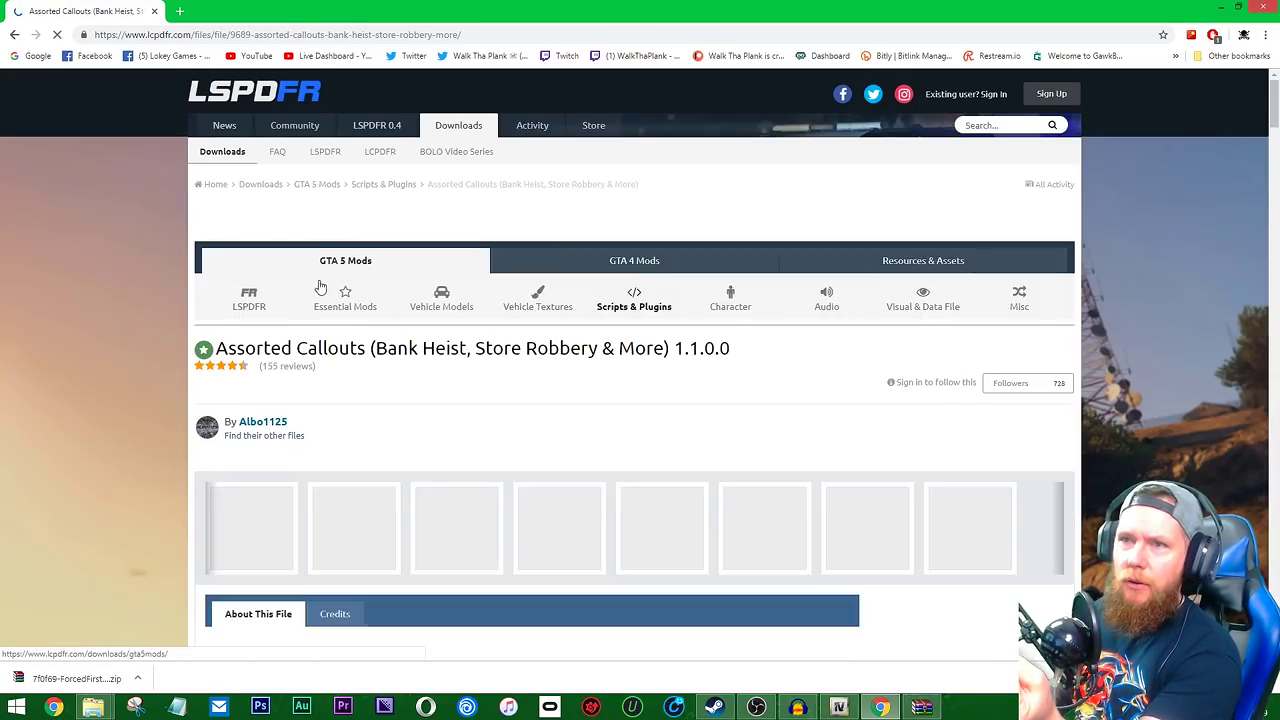
Download the Assorted Callouts 1.1.0.0 zip for RPH 0.51 or higher, completing the CAPTCHA security check.
scroll(70, 490, down, 5)
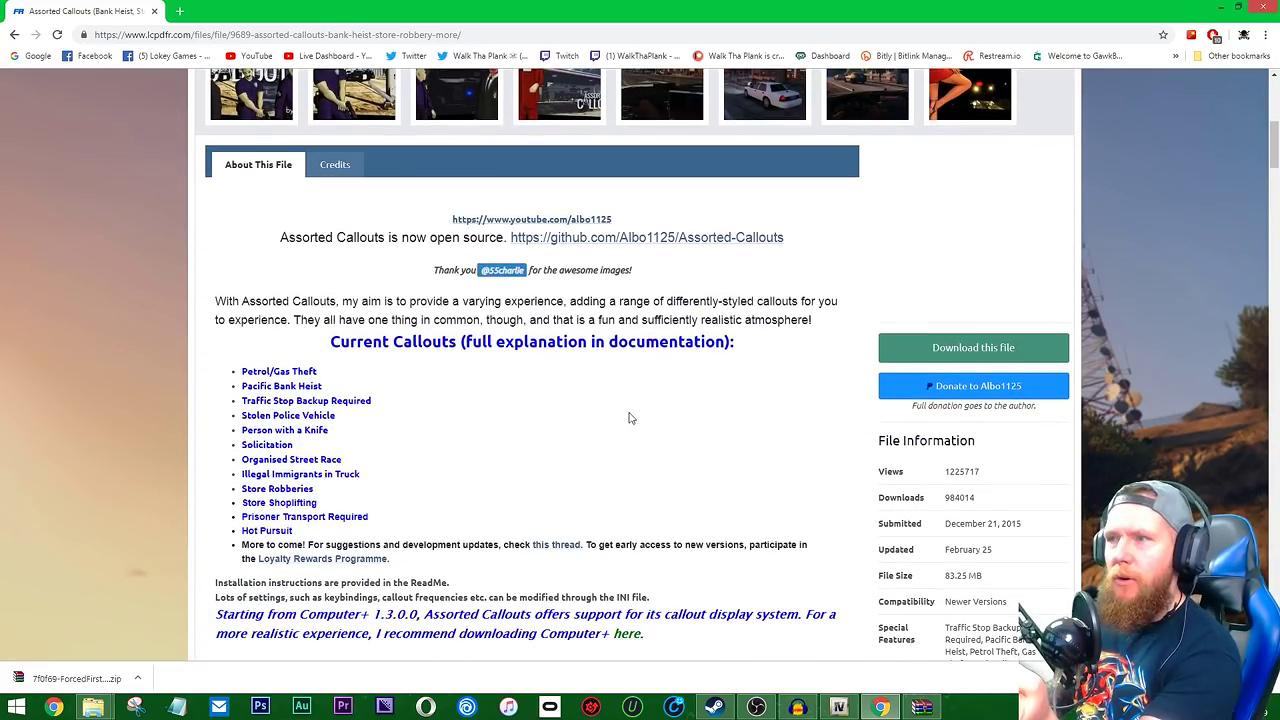
click(973, 347)
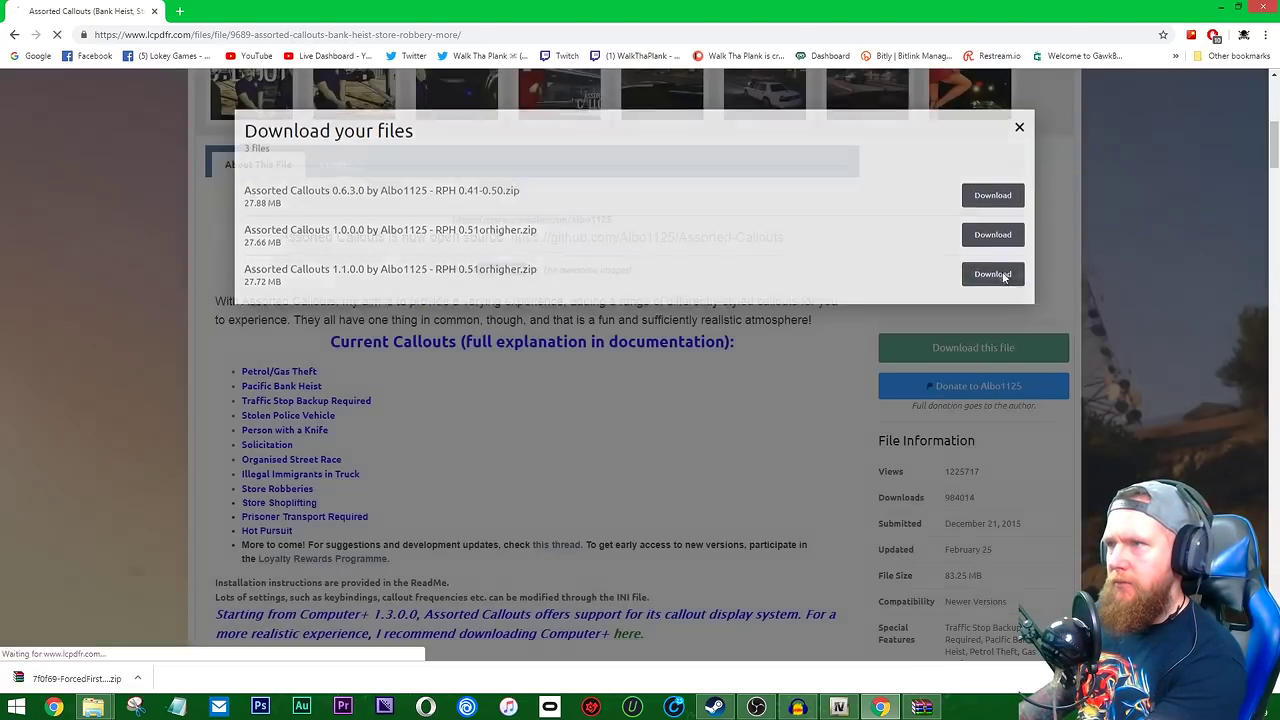
click(1005, 273)
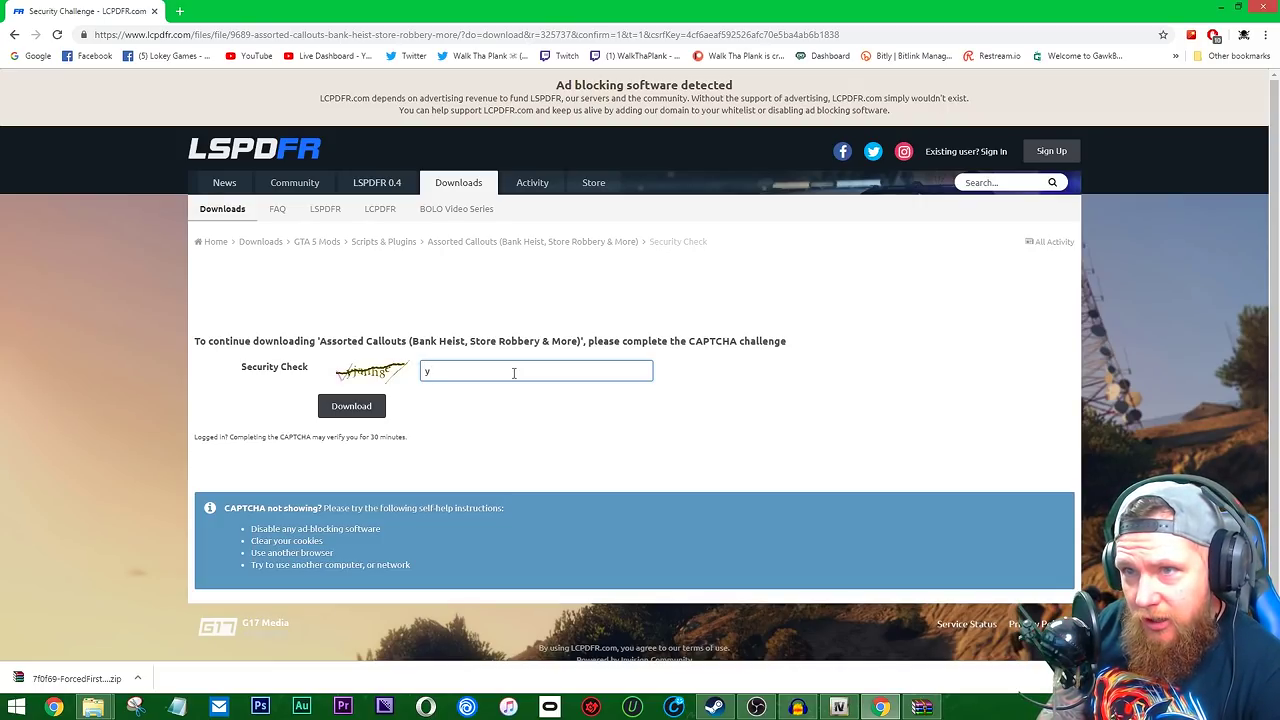
key(Return)
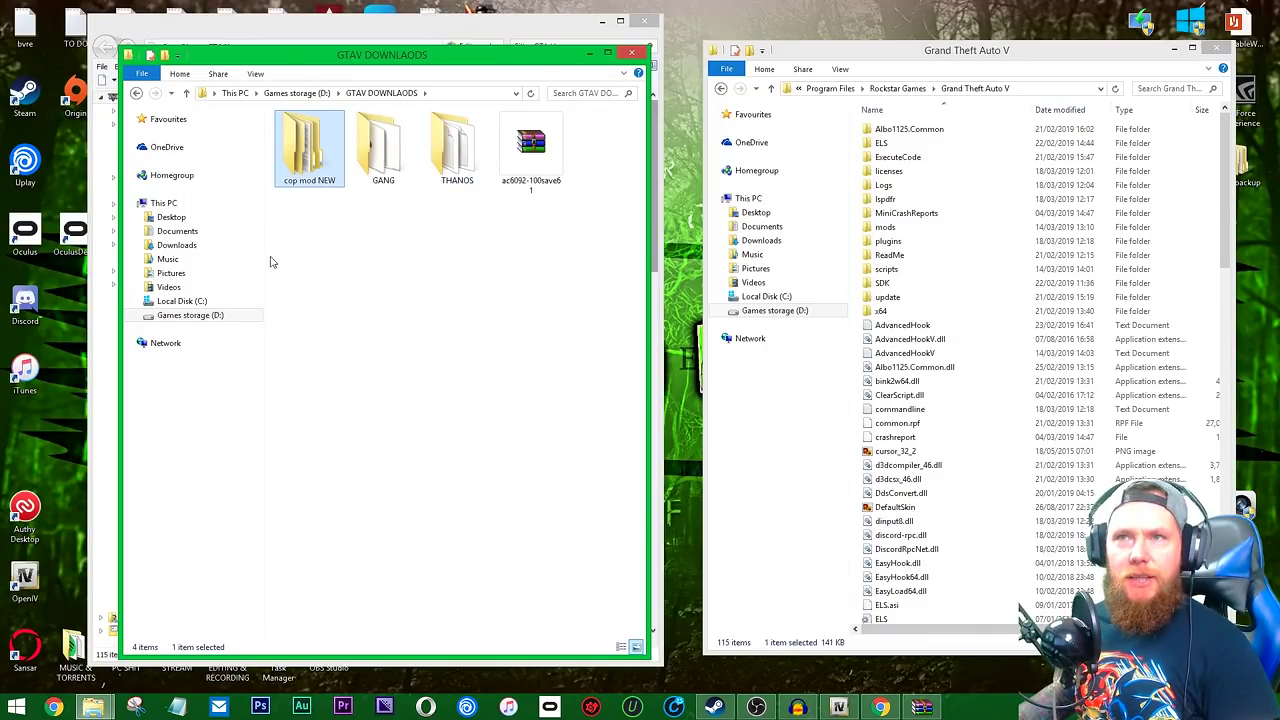
Open the cop mod NEW folder in GTAV DOWNLAODS and paste the Assorted Callouts 1.1.0.0 zip into it.
double_click(318, 165)
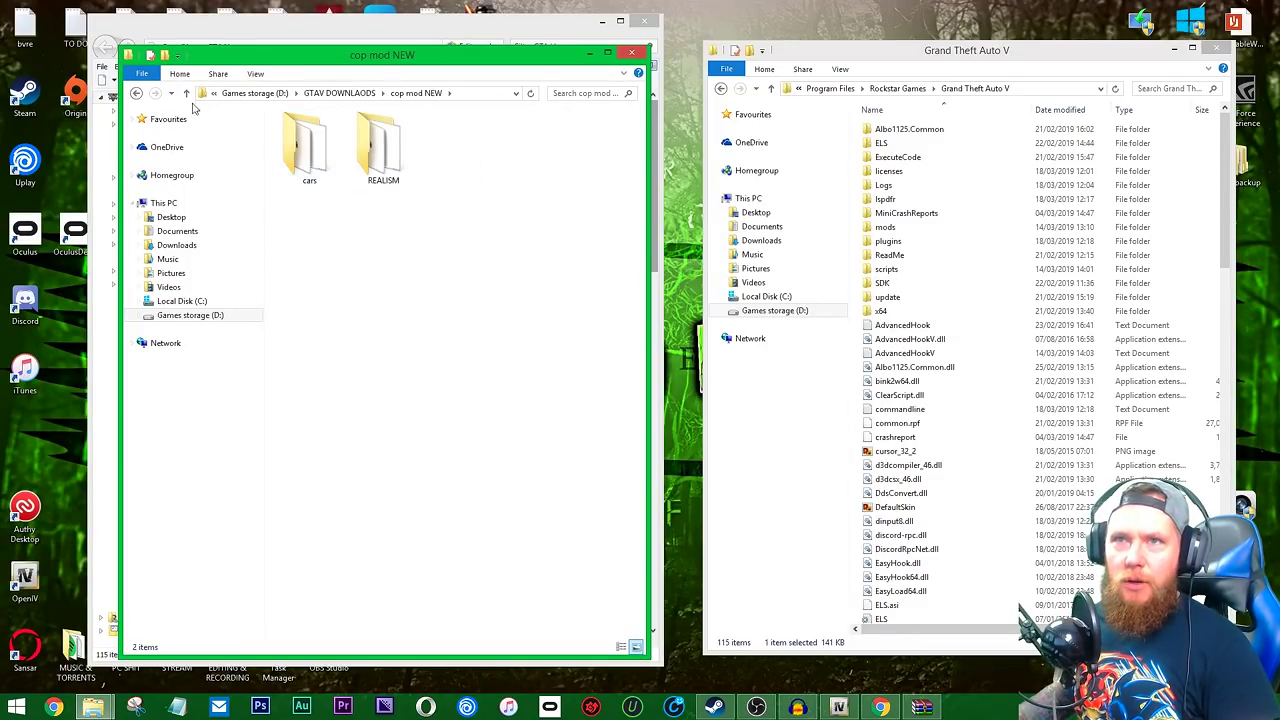
click(137, 94)
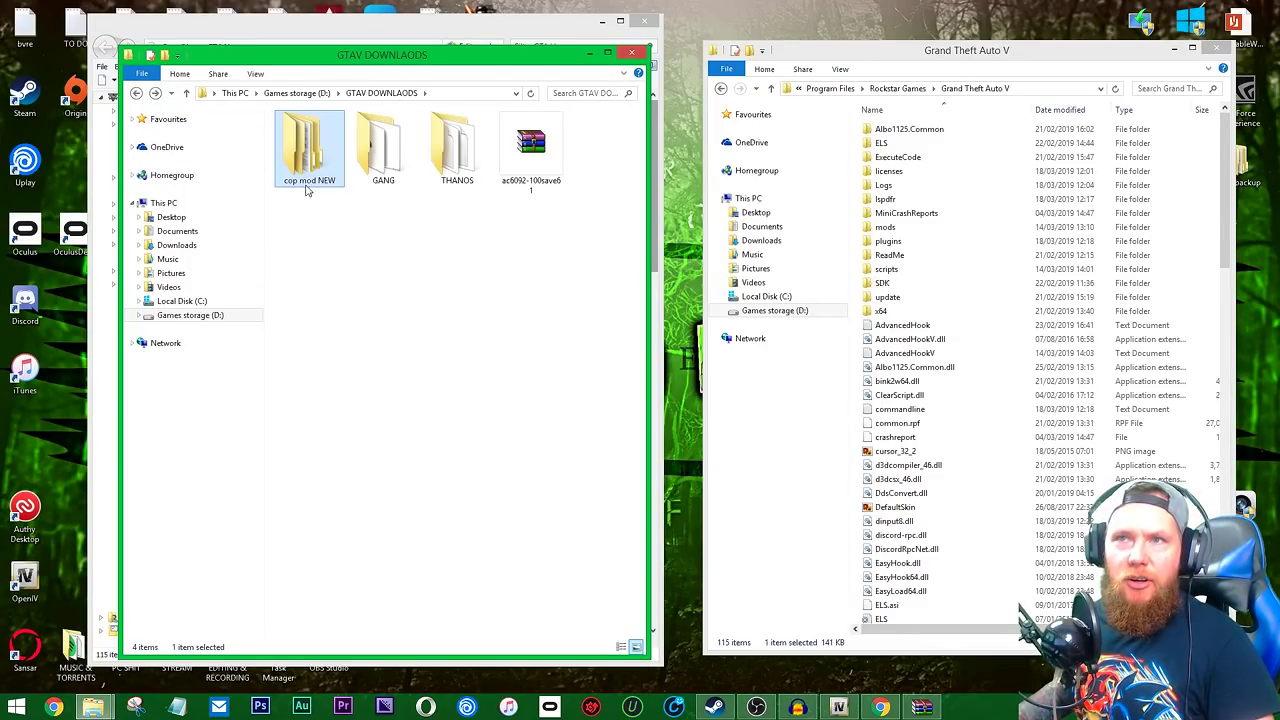
double_click(314, 163)
key(ctrl+v)
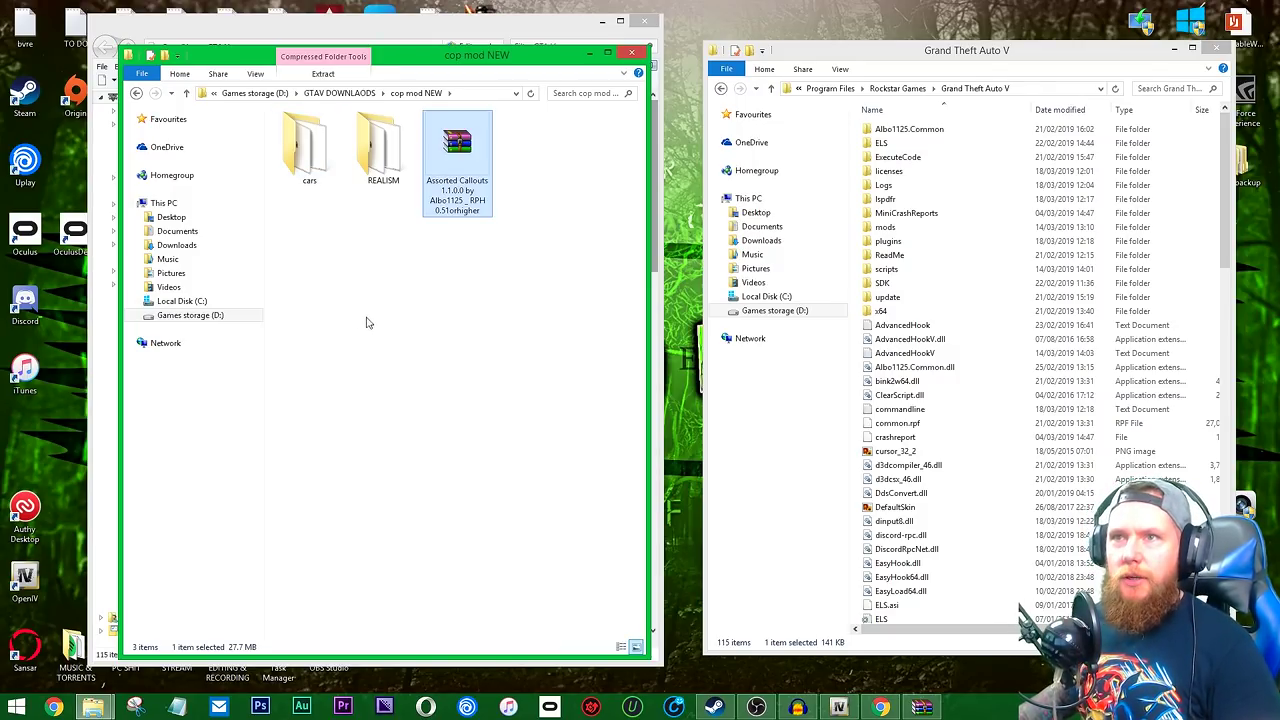
Open the Assorted Callouts 1.1.0.0 zip, dismiss the licence reminder, and position the archive beside the Grand Theft Auto V folder.
double_click(465, 160)
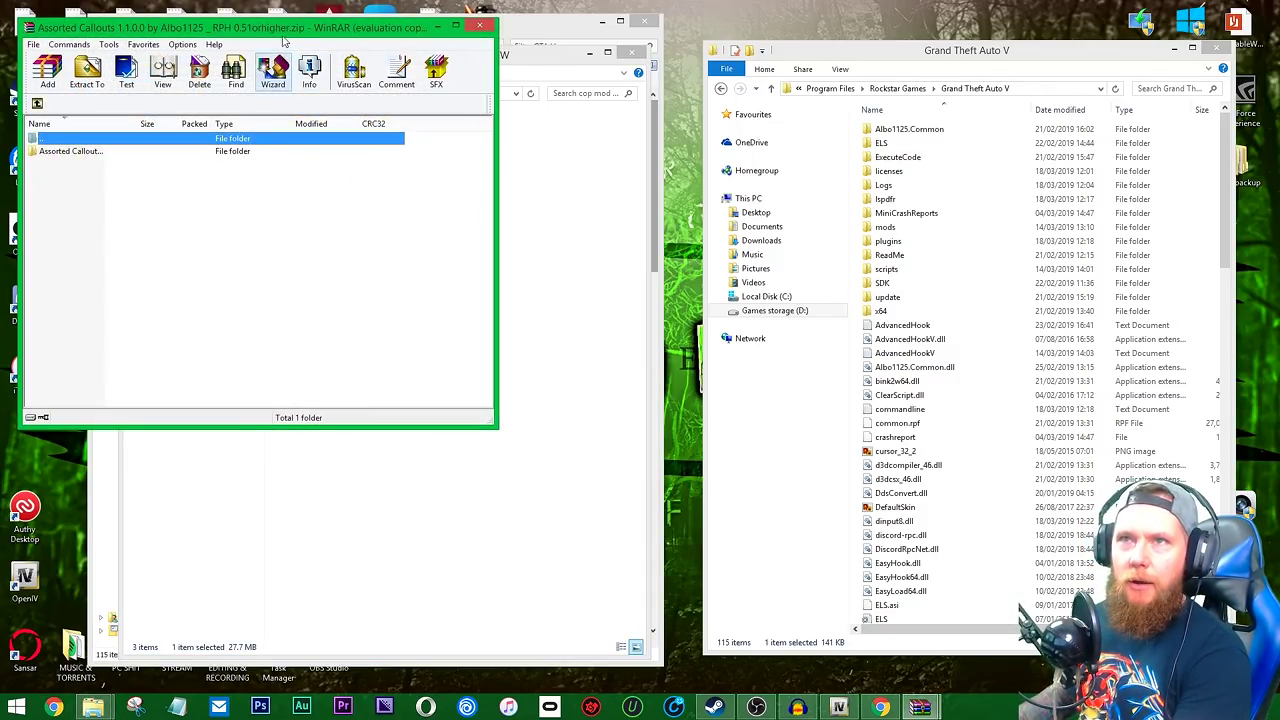
drag(290, 24, 430, 80)
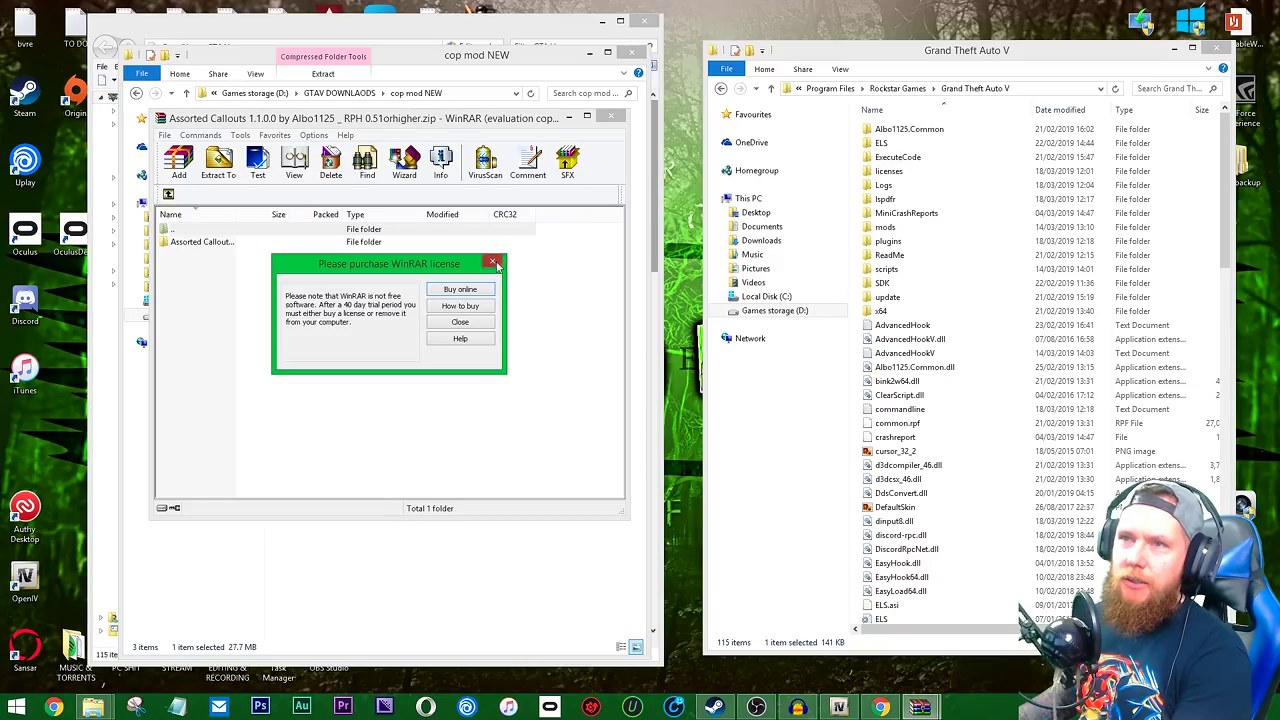
click(494, 260)
drag(456, 67, 496, 83)
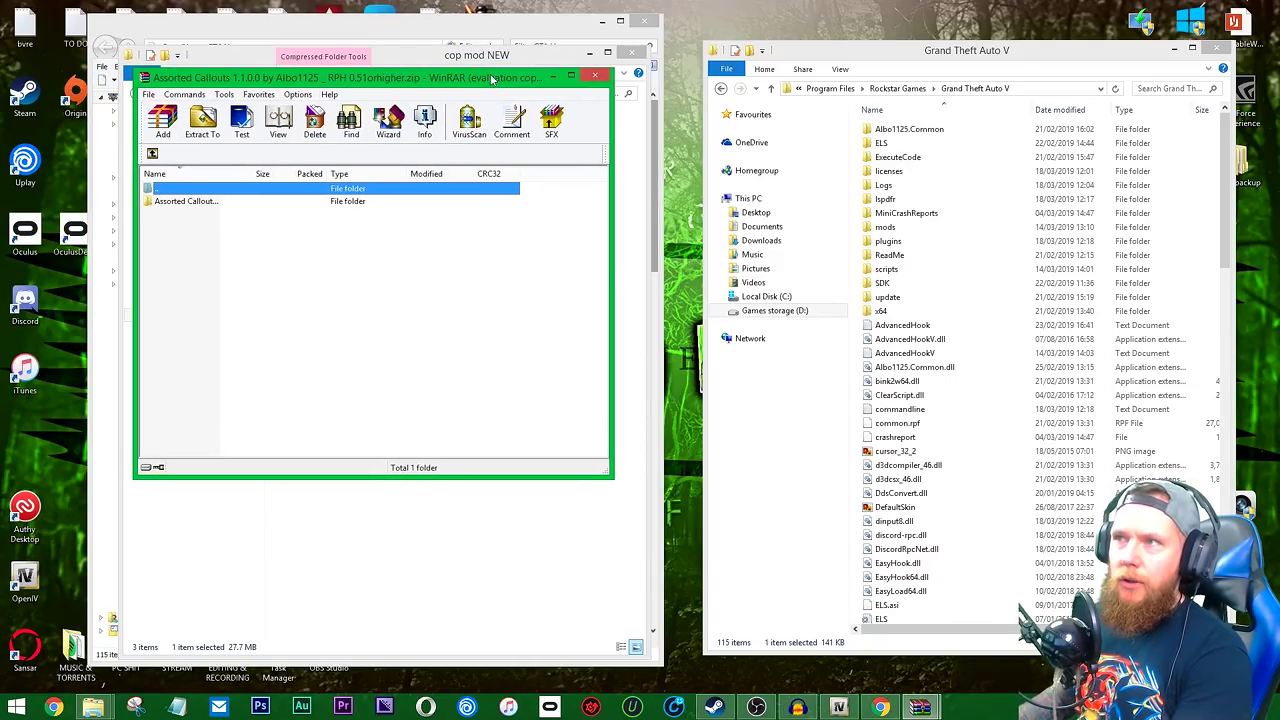
click(973, 187)
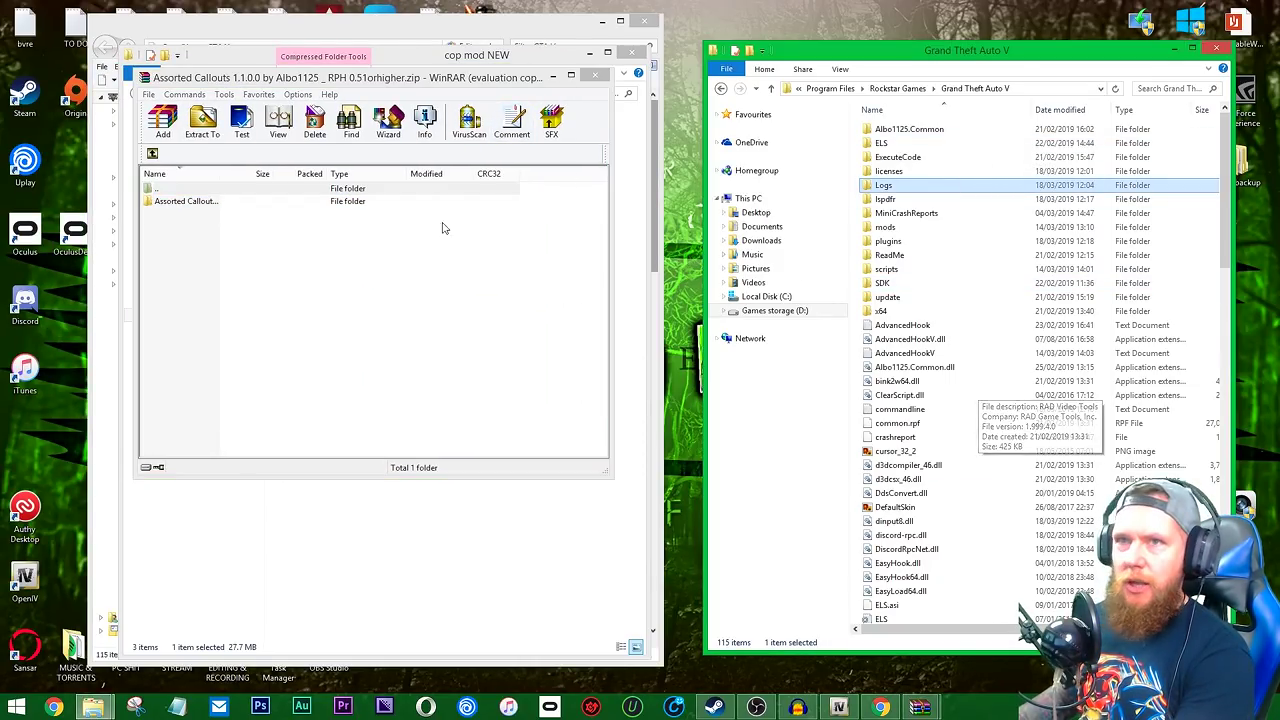
Open the Assorted Callouts archive's Documentation folder and view the installation instructions in ReadMe.txt.
double_click(236, 205)
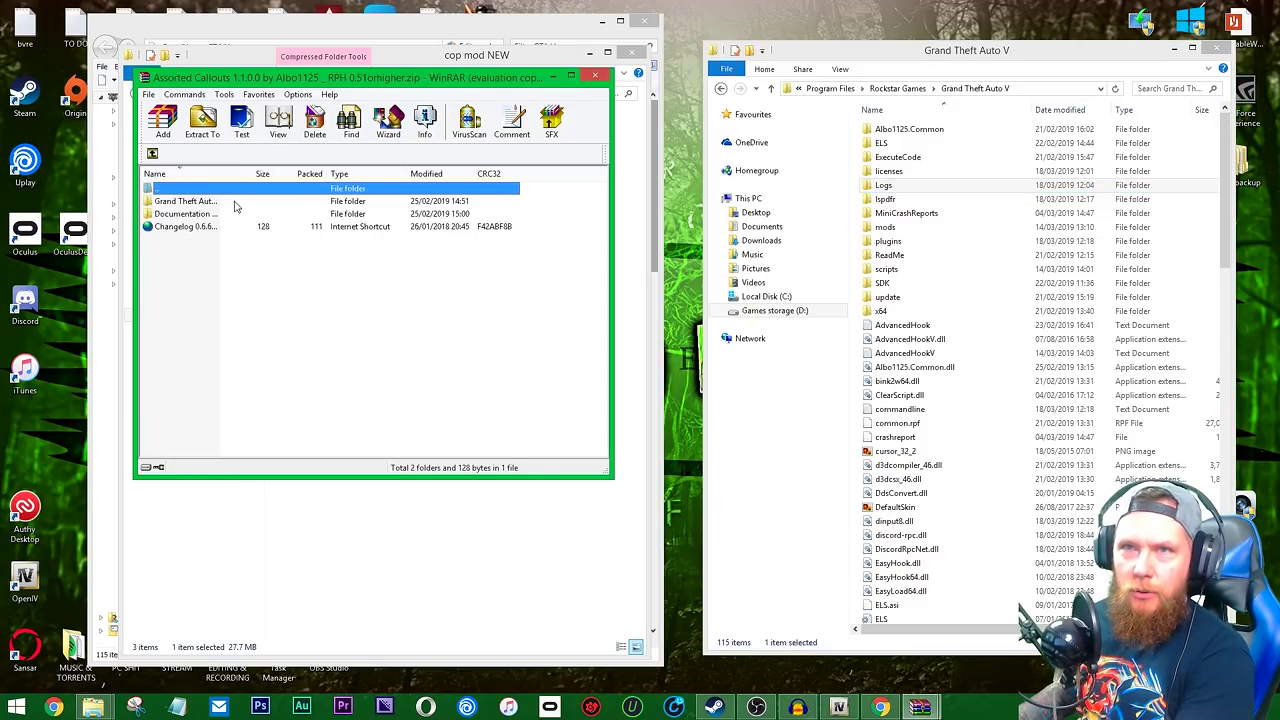
double_click(218, 214)
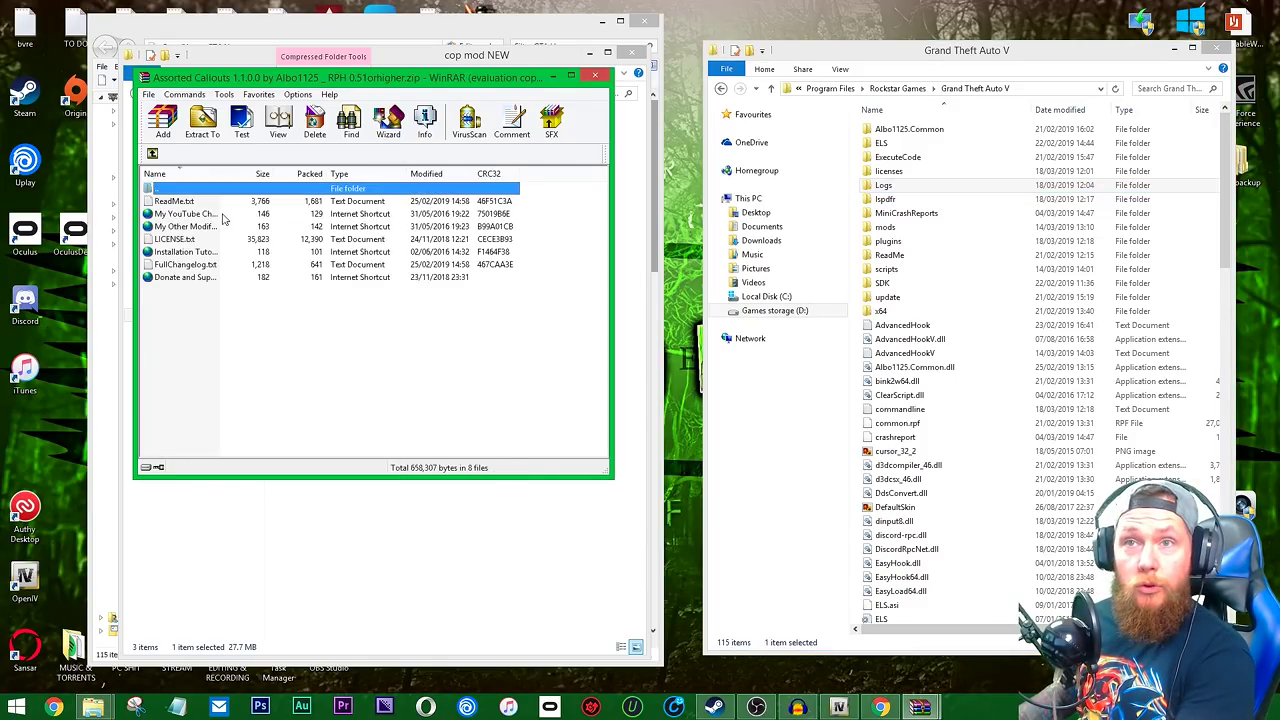
double_click(206, 202)
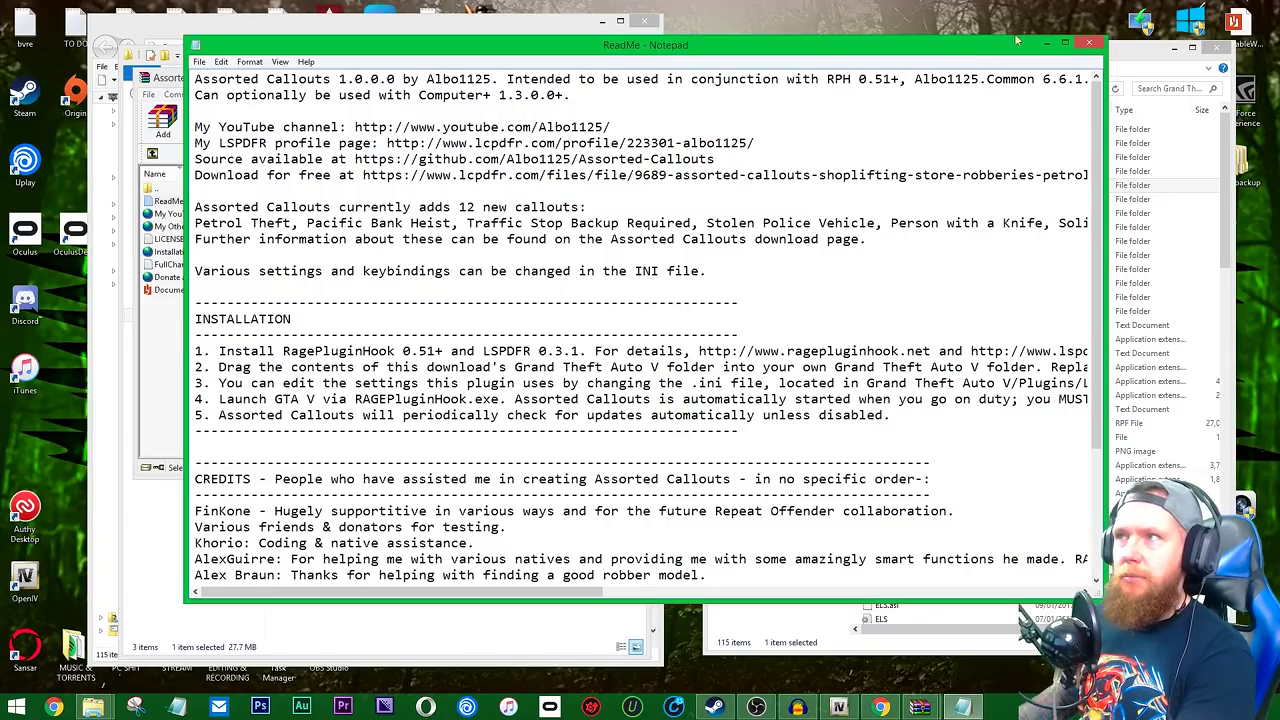
key(alt+F4)
Select all contents of the archive's Grand Theft Auto V folder to show the files to install, and close the archive.
click(152, 153)
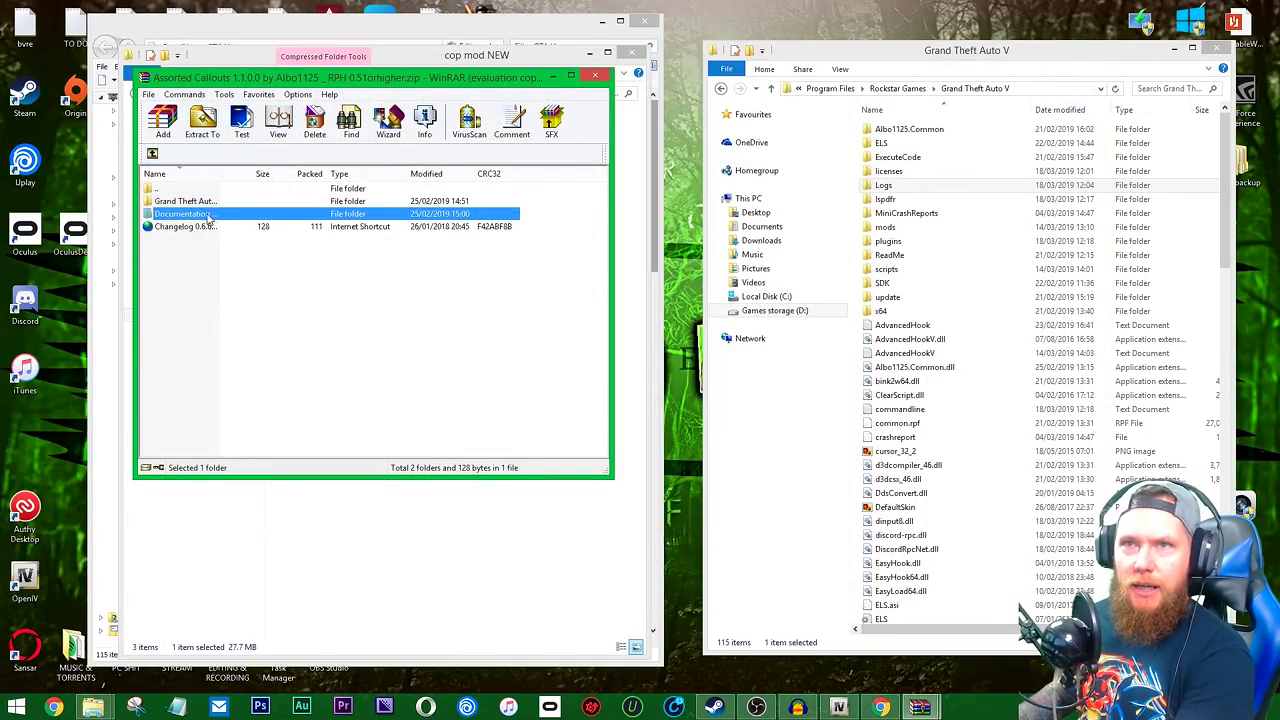
double_click(251, 206)
drag(314, 295, 232, 208)
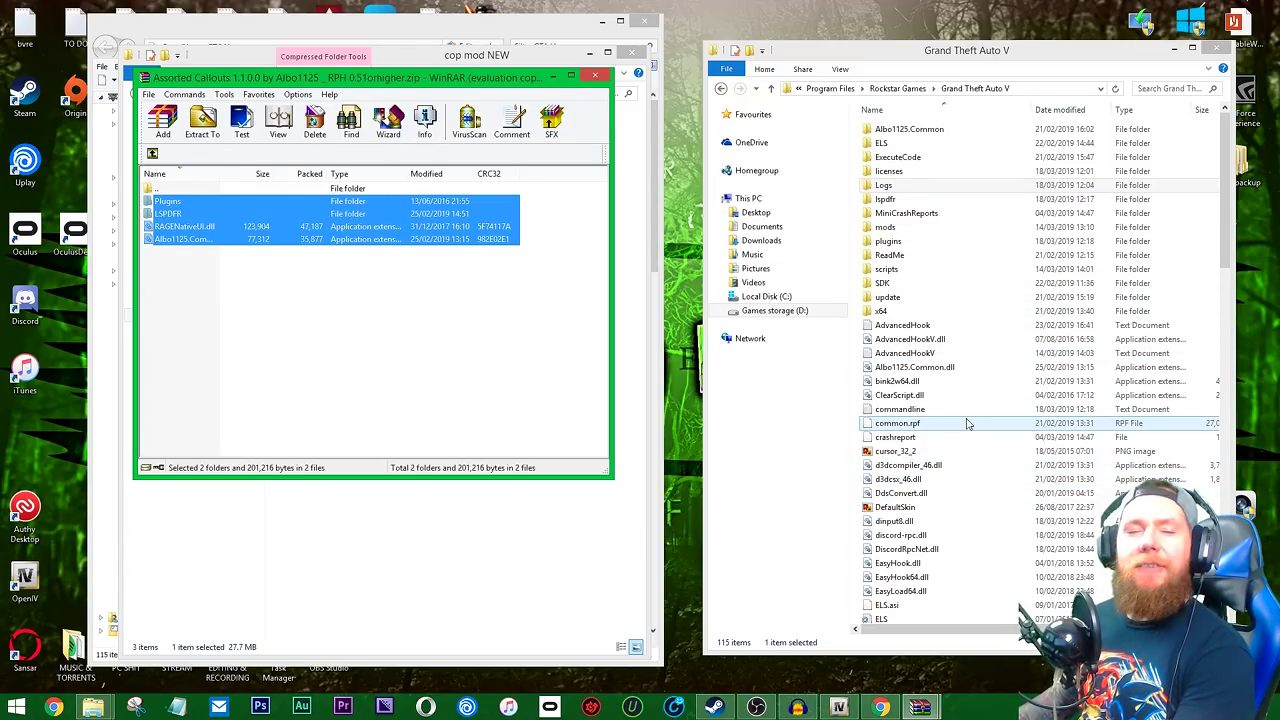
click(595, 76)
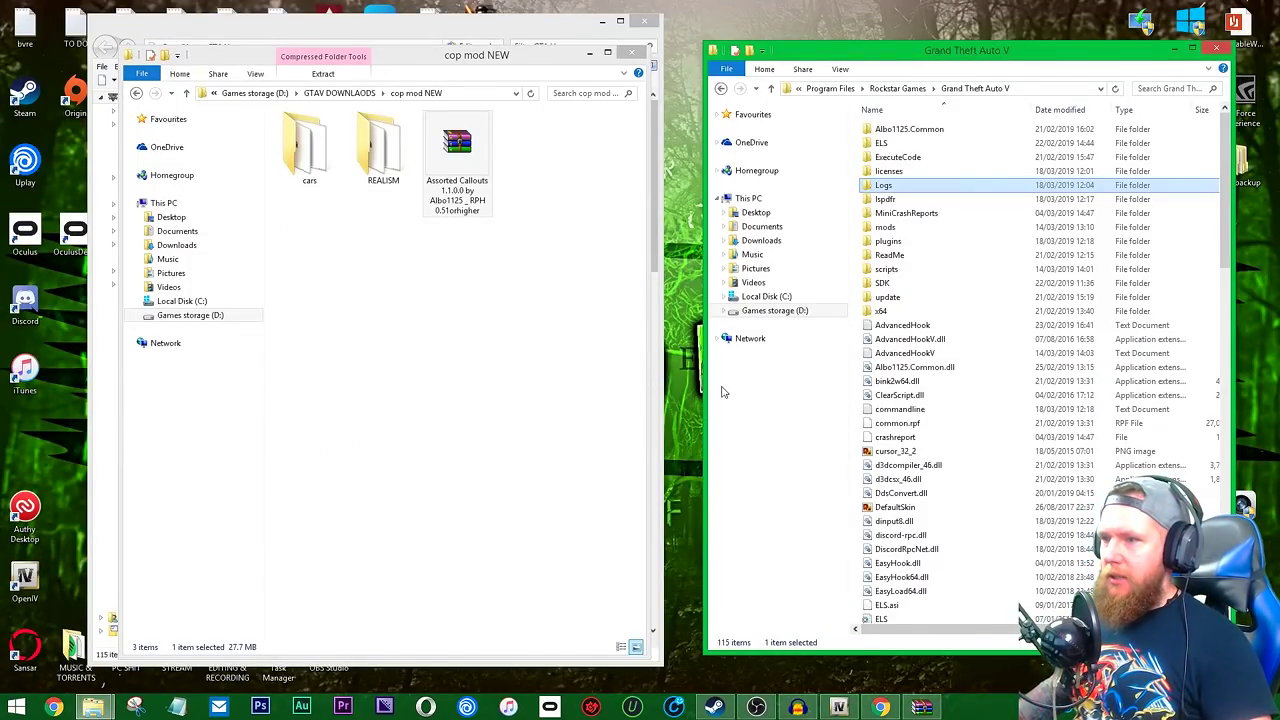
Close the Ultimate British police pack archive and read README.txt in the GANG folder's Gang Modz - Bloods and Crips v1.1 archive.
click(922, 707)
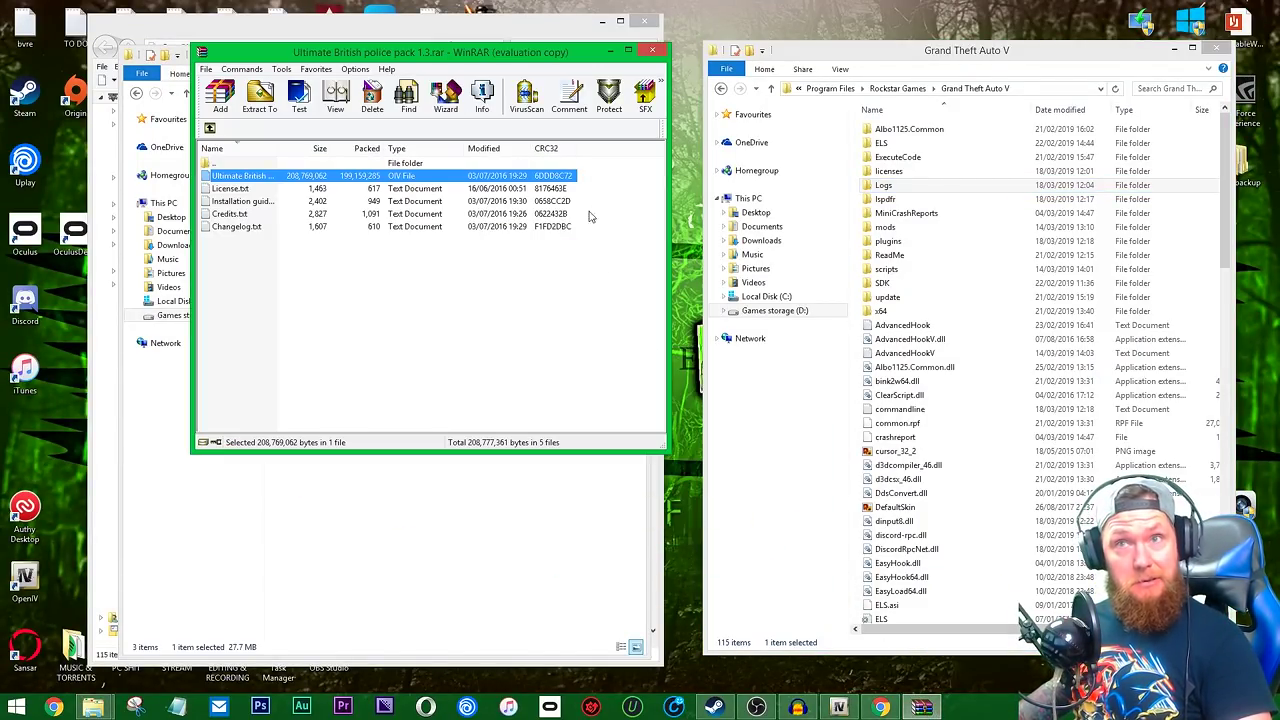
click(643, 59)
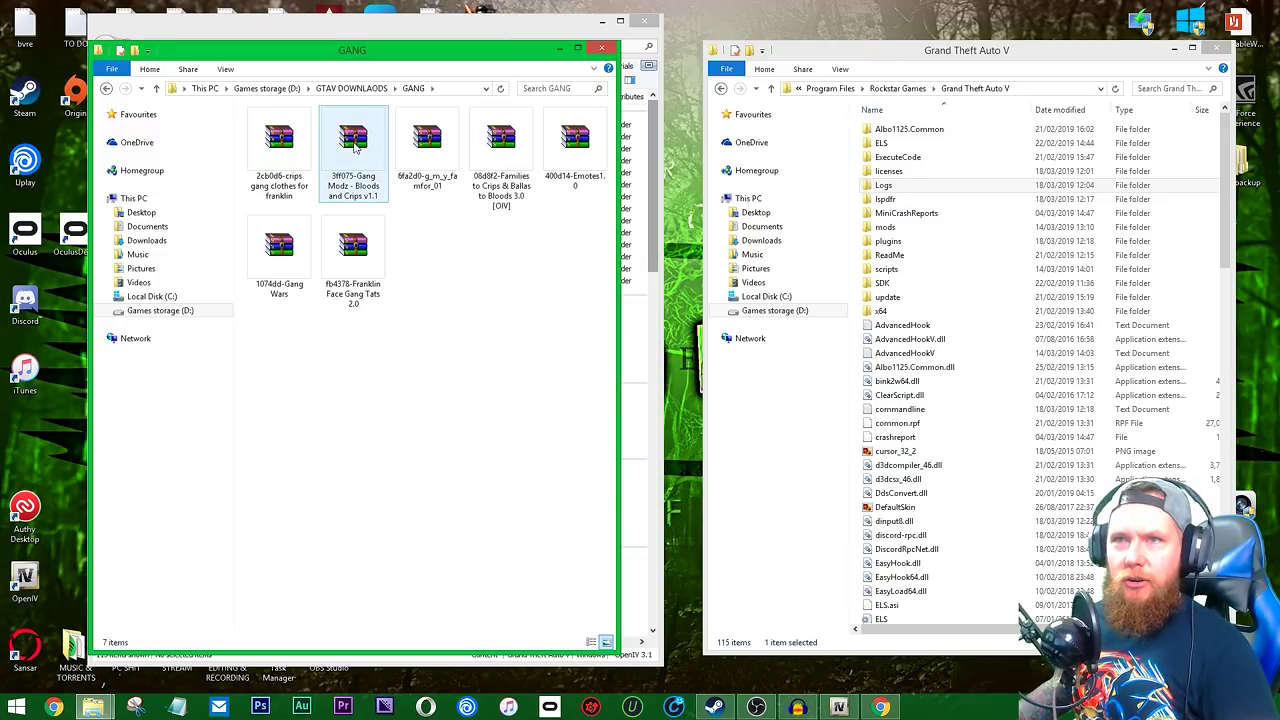
double_click(355, 147)
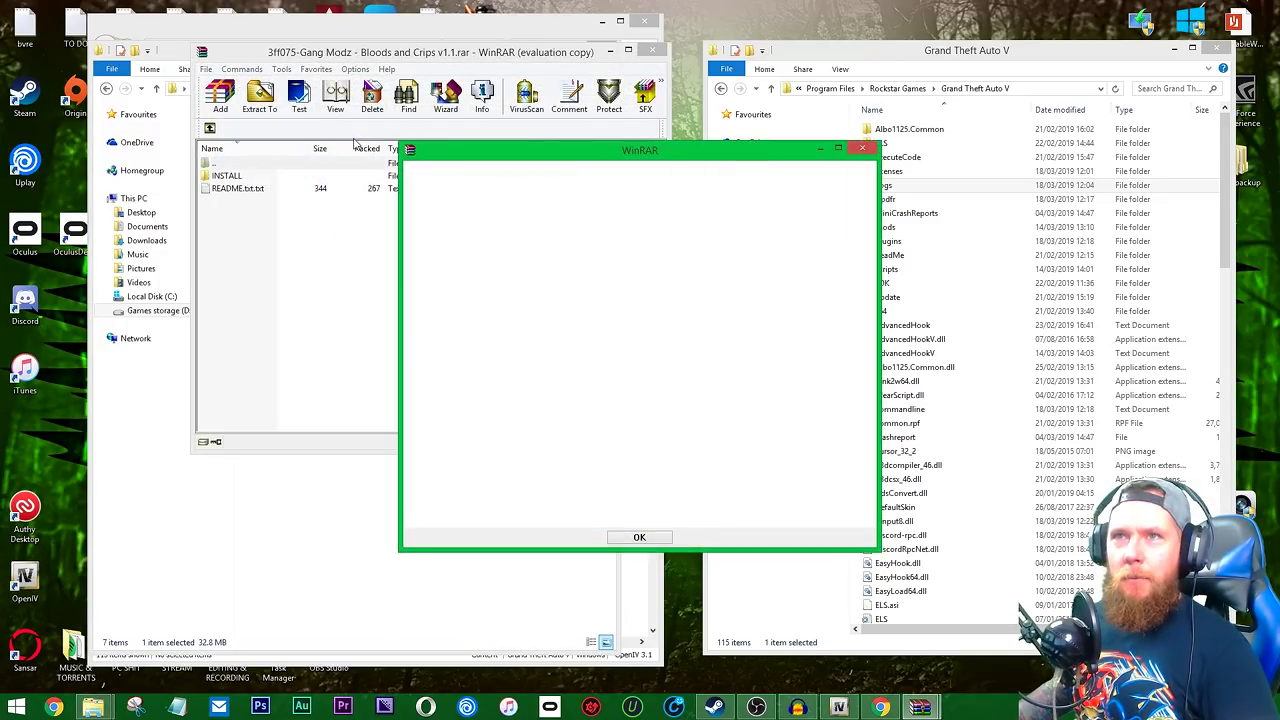
key(Escape)
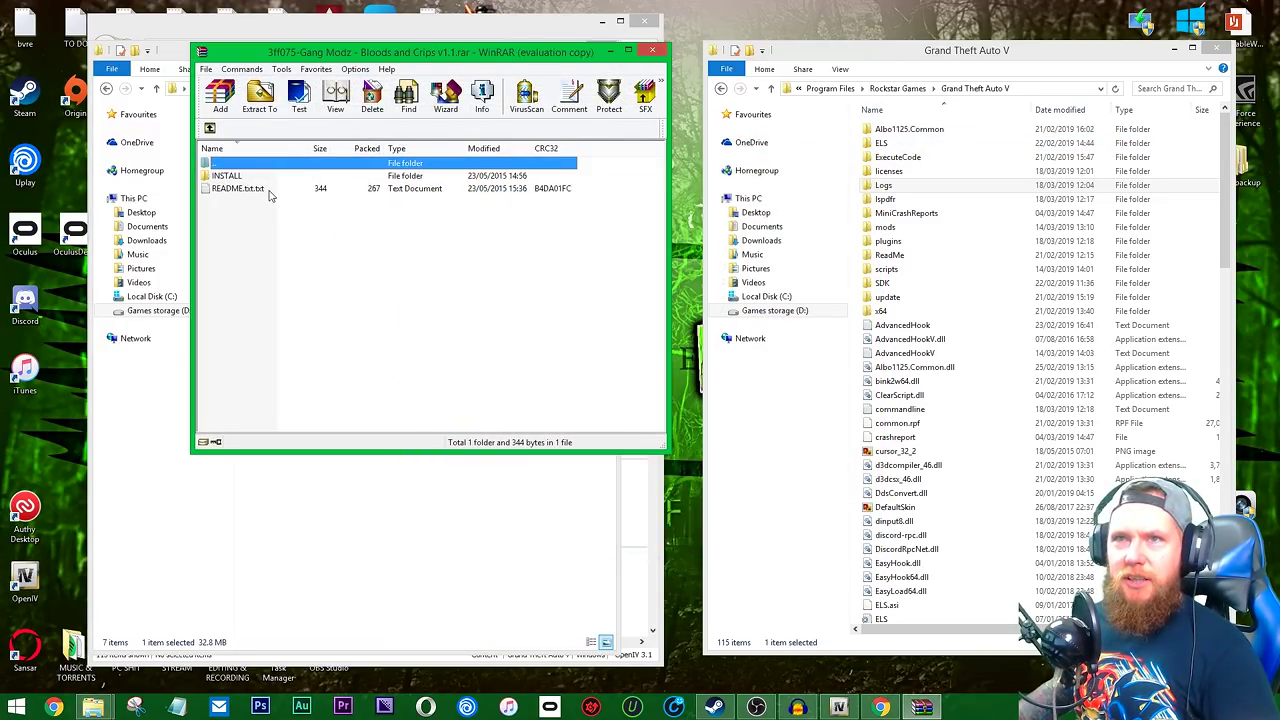
double_click(268, 190)
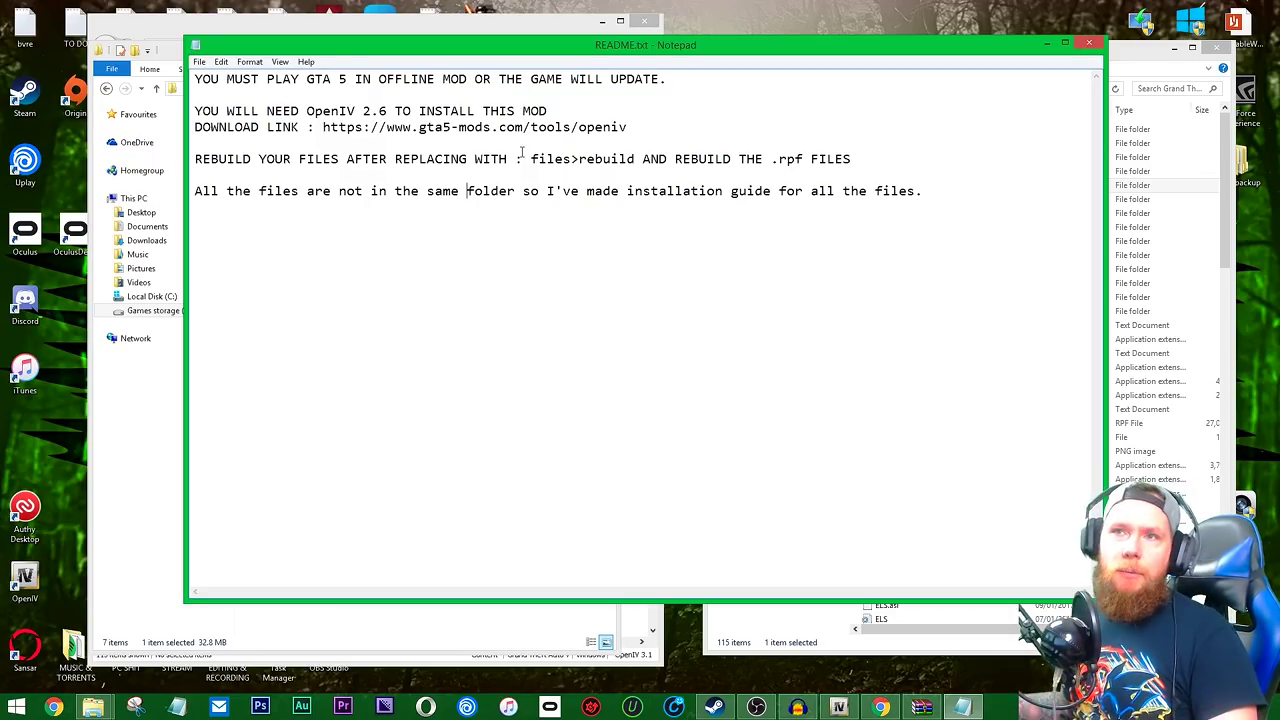
click(1089, 43)
Switch to Chrome and review the images, features and installation notes on the Bloods and Crips mod page.
drag(440, 59, 891, 118)
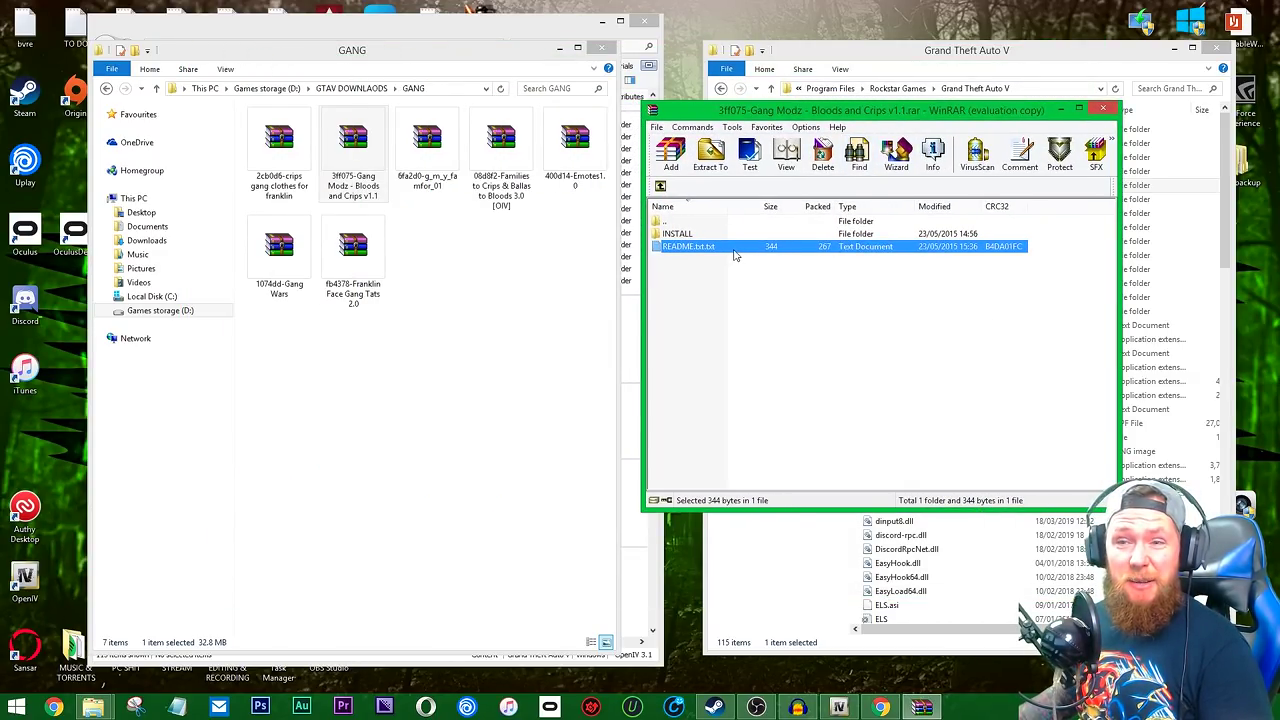
click(882, 706)
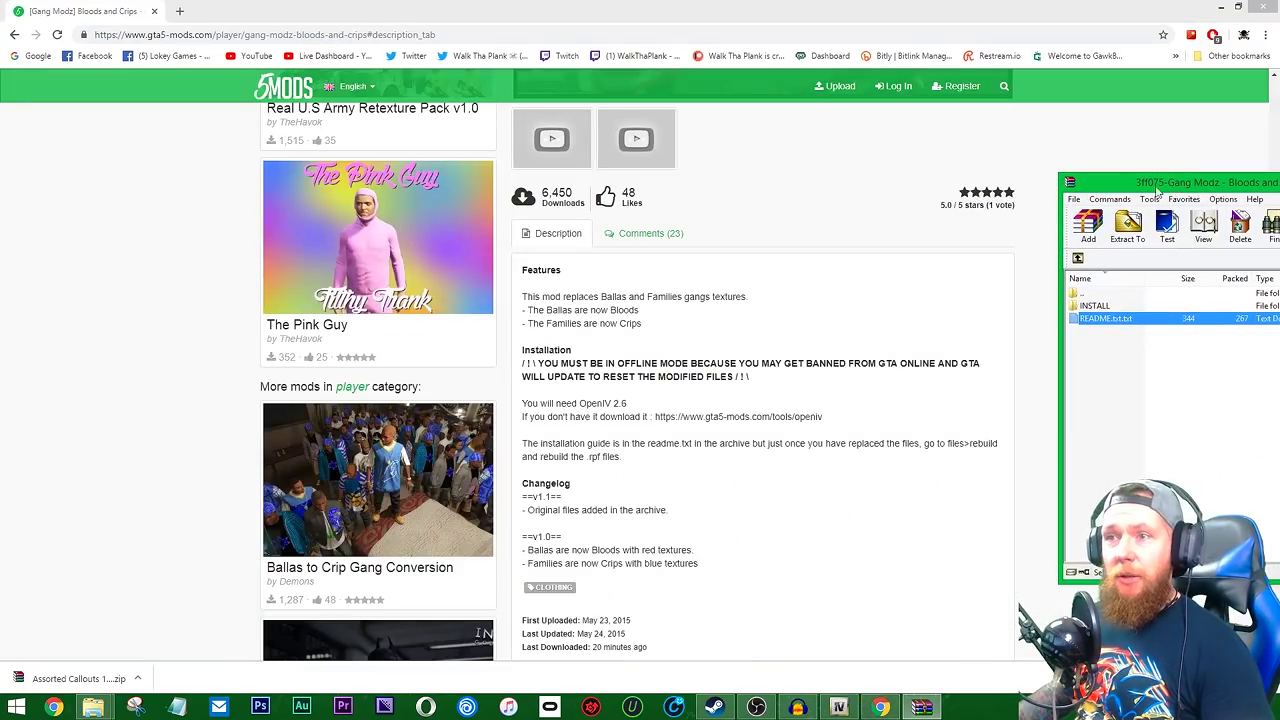
click(783, 204)
scroll(791, 211, up, 6)
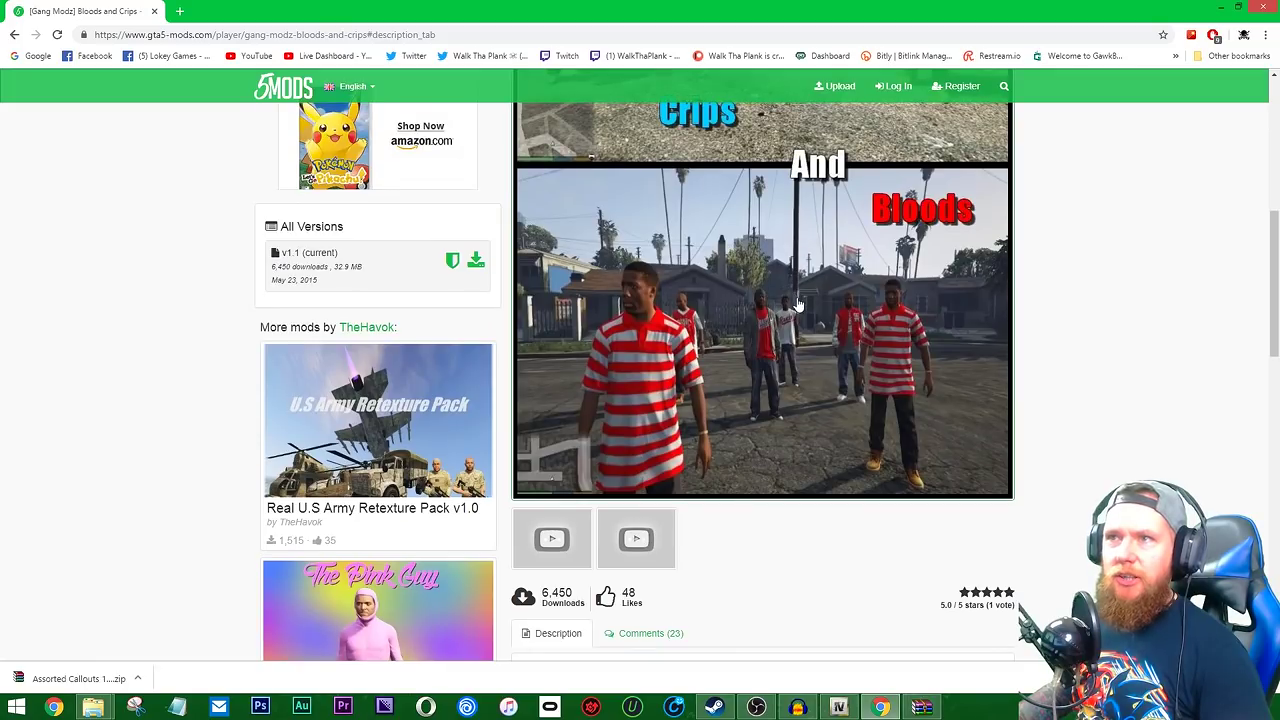
scroll(1014, 417, down, 8)
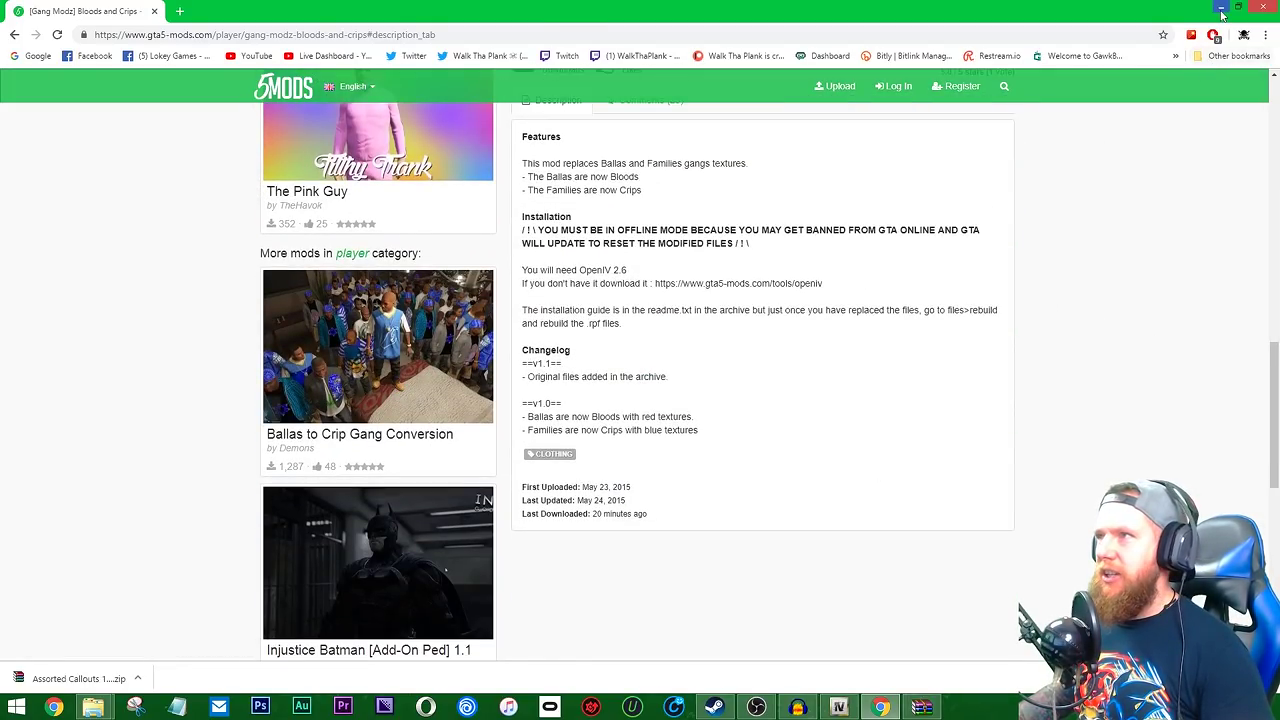
click(1220, 7)
Open the FAMFOR folder under INSTALL > FAMILLIES in the Bloods and Crips archive.
drag(1163, 177, 887, 110)
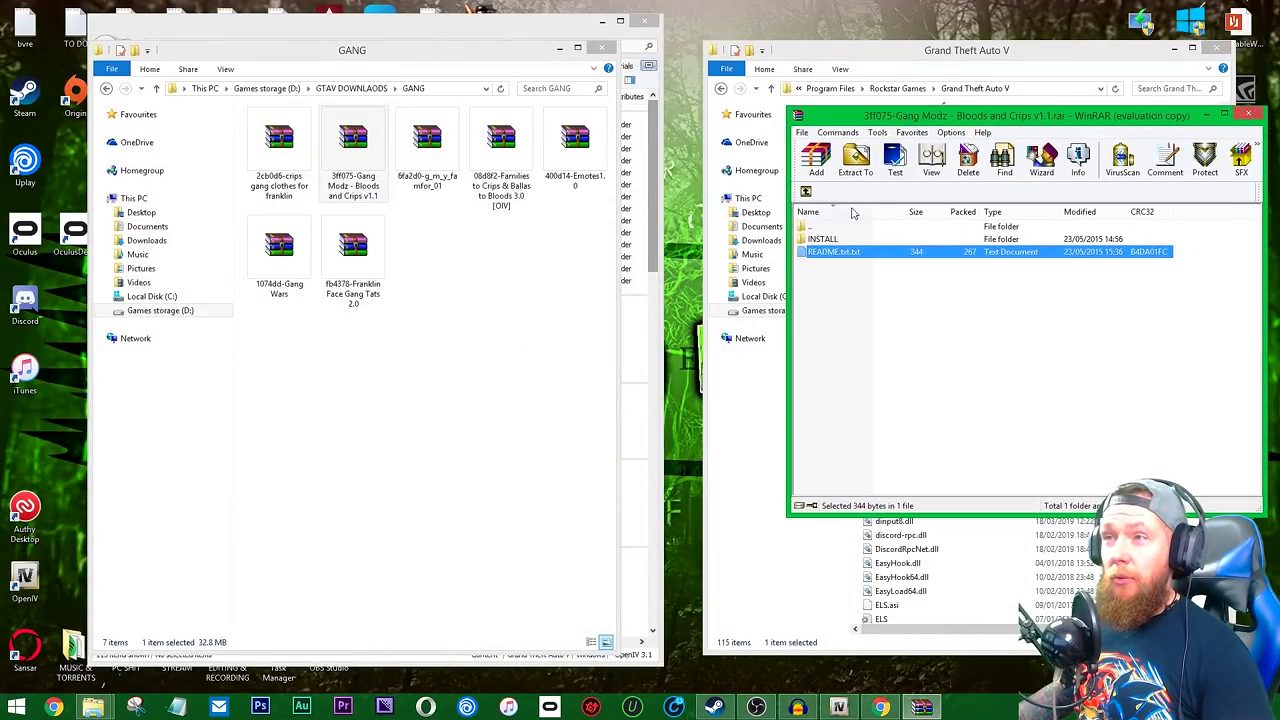
double_click(865, 241)
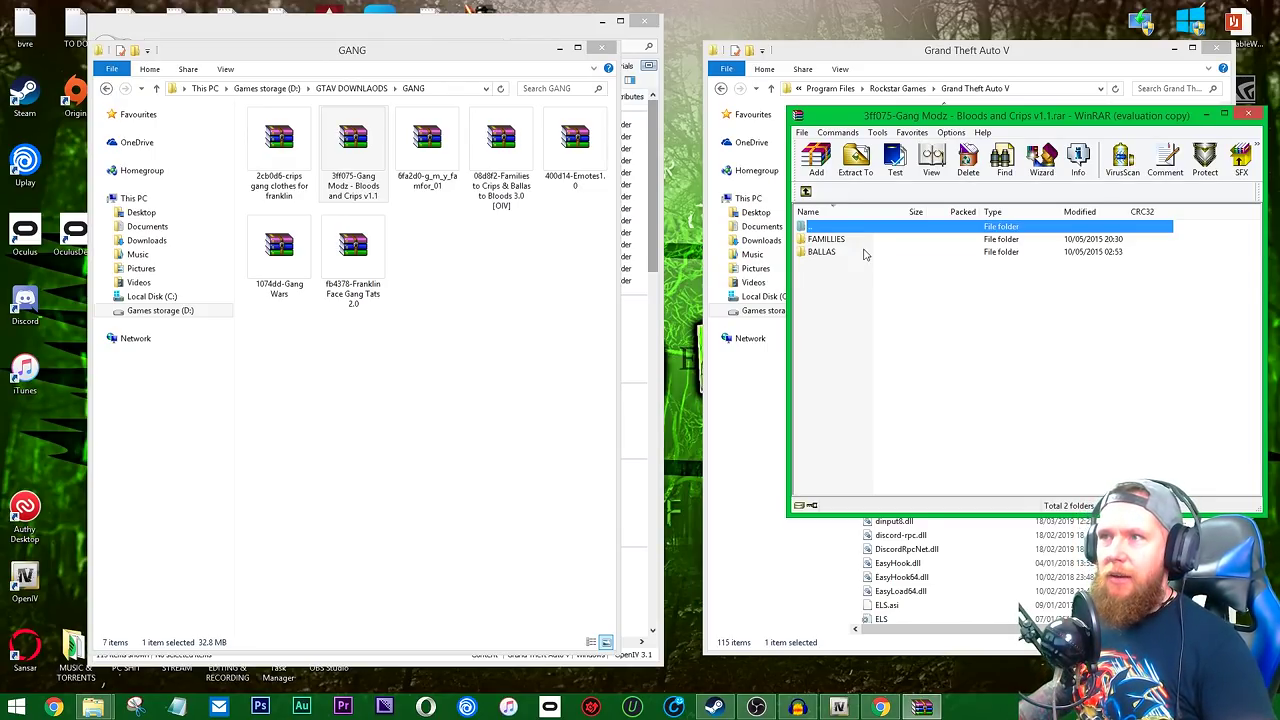
double_click(859, 244)
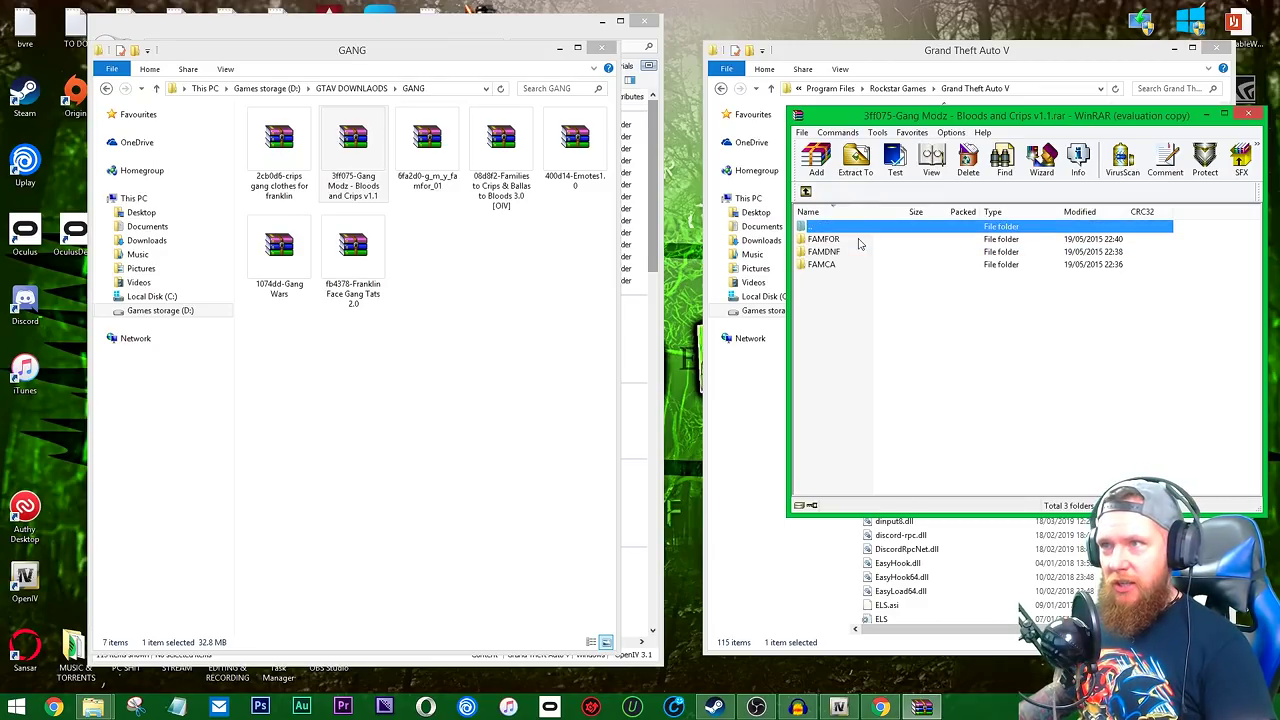
double_click(867, 242)
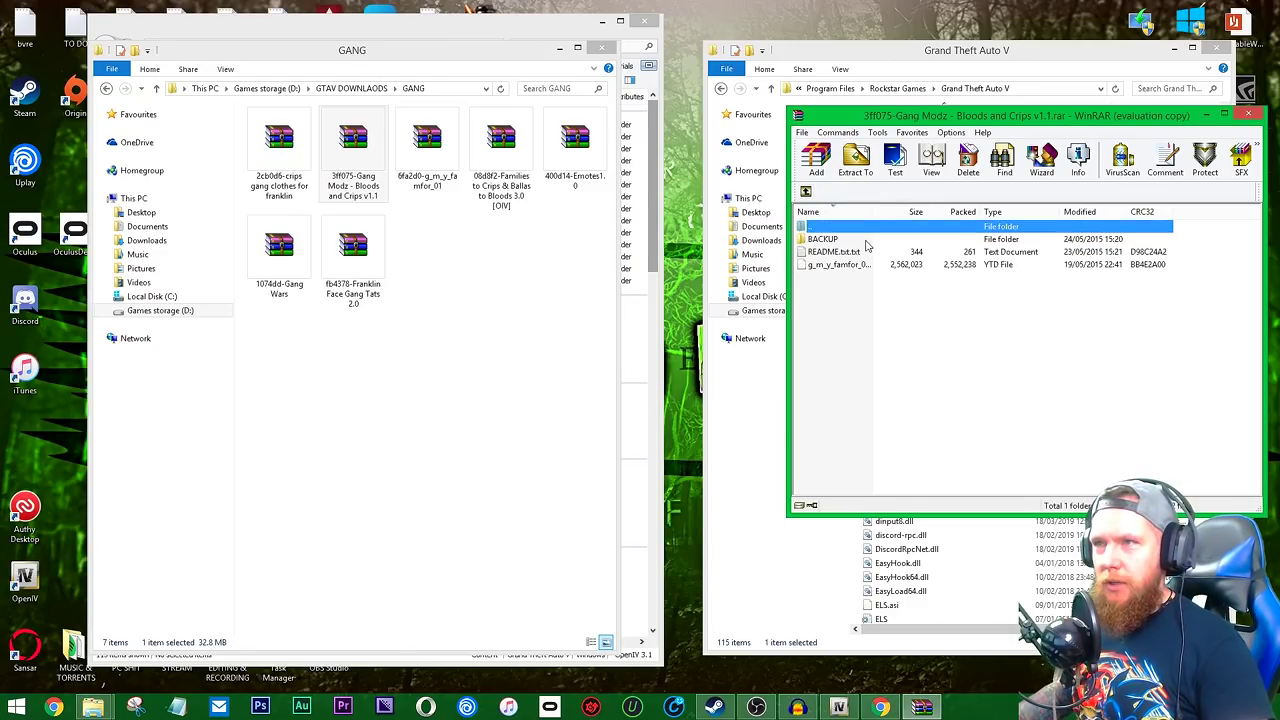
Return to the archive's top level and walk through the INSTALL, FAMILLIES and FAMFOR folders again.
click(806, 192)
click(806, 192)
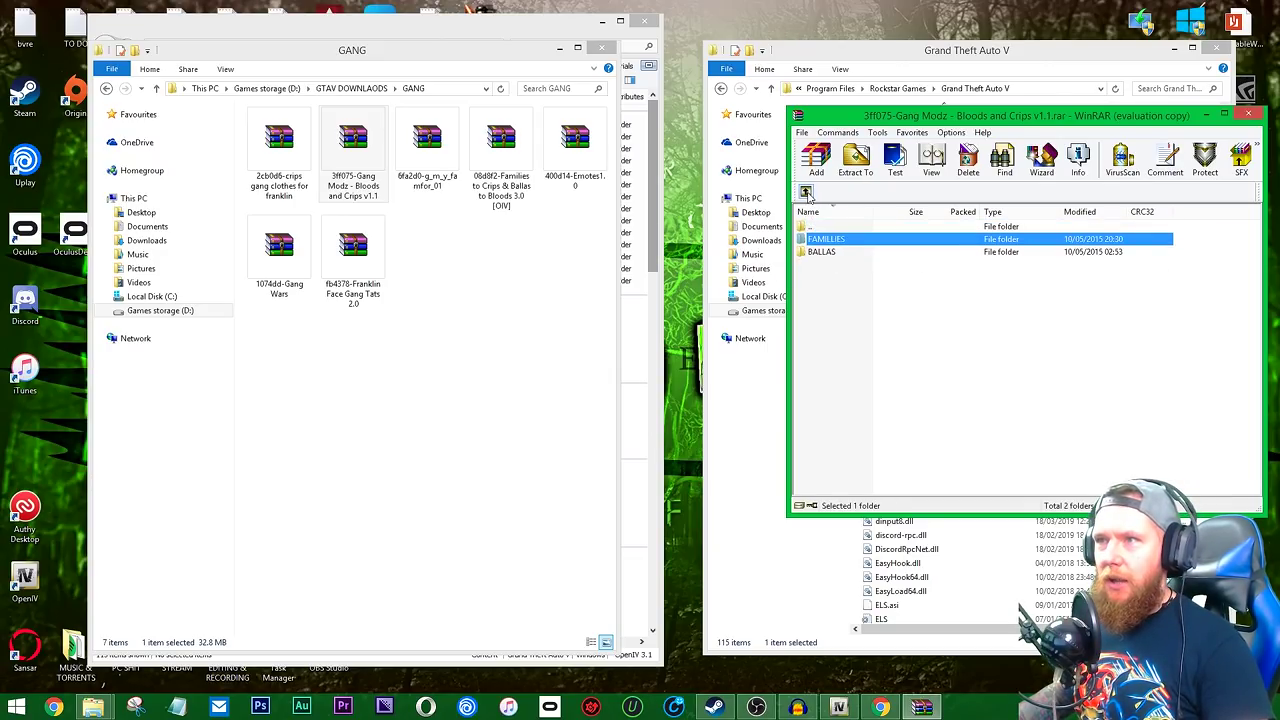
click(806, 192)
double_click(856, 244)
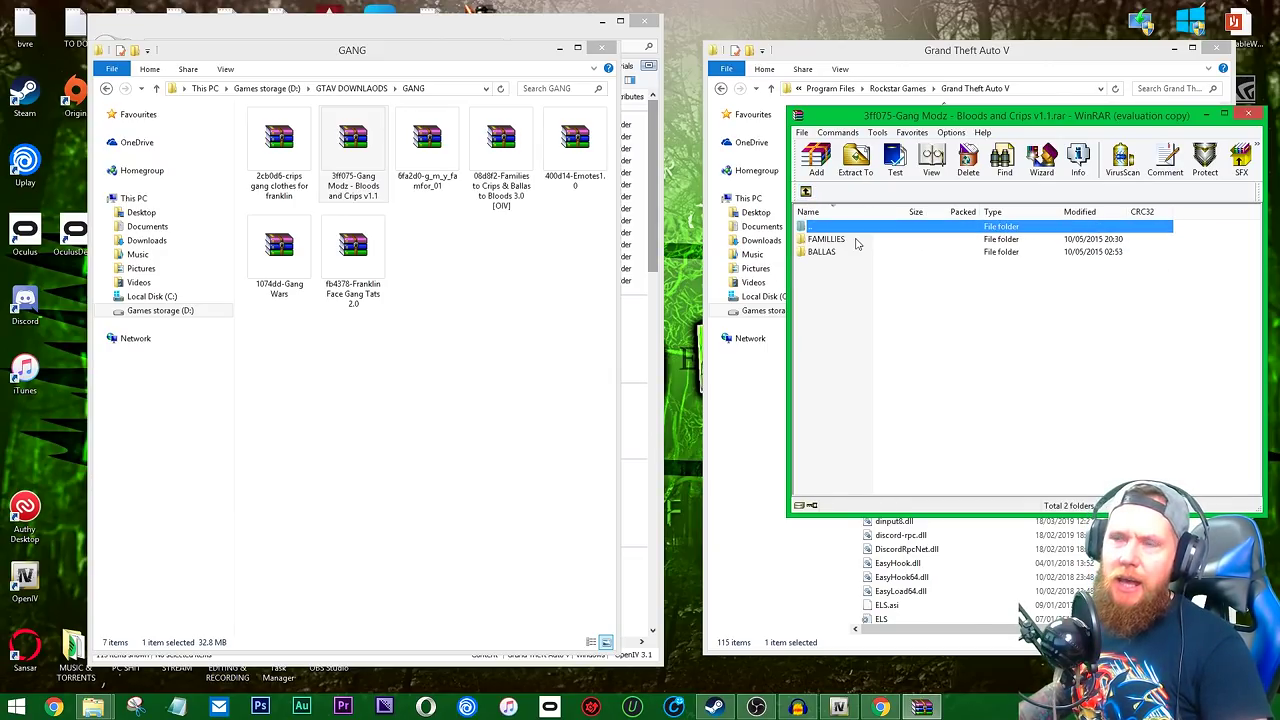
double_click(855, 241)
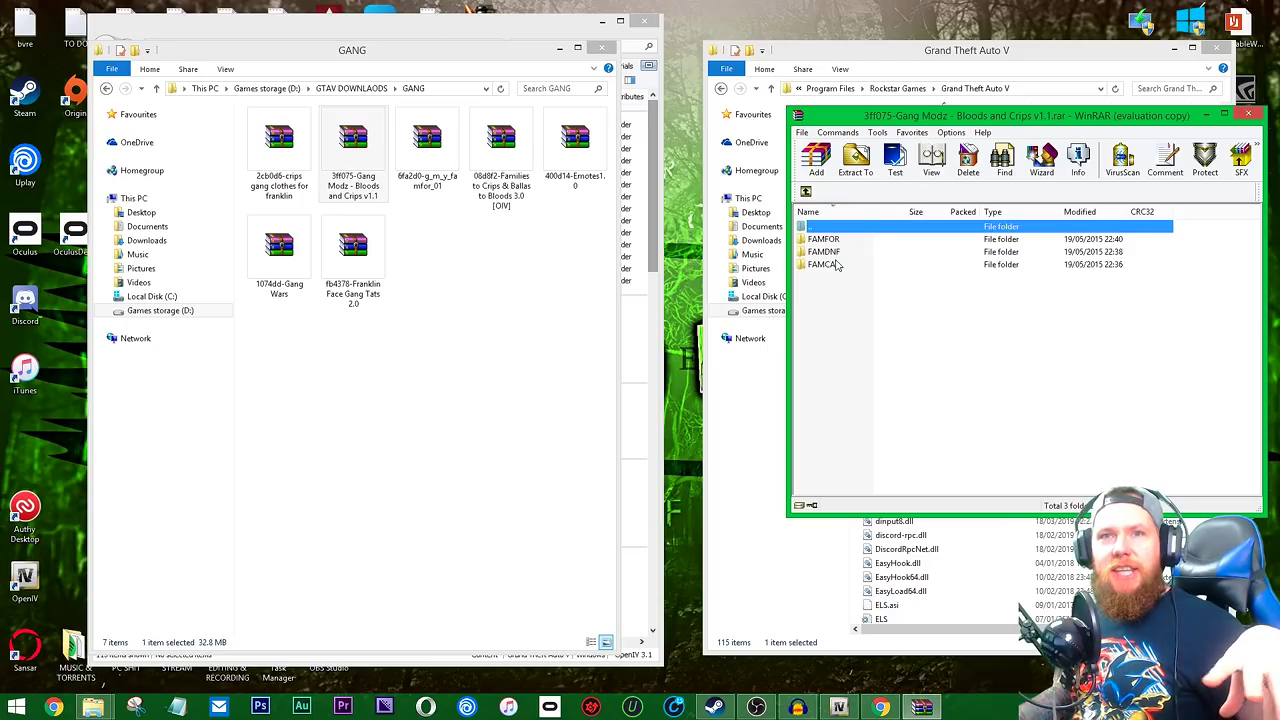
double_click(826, 225)
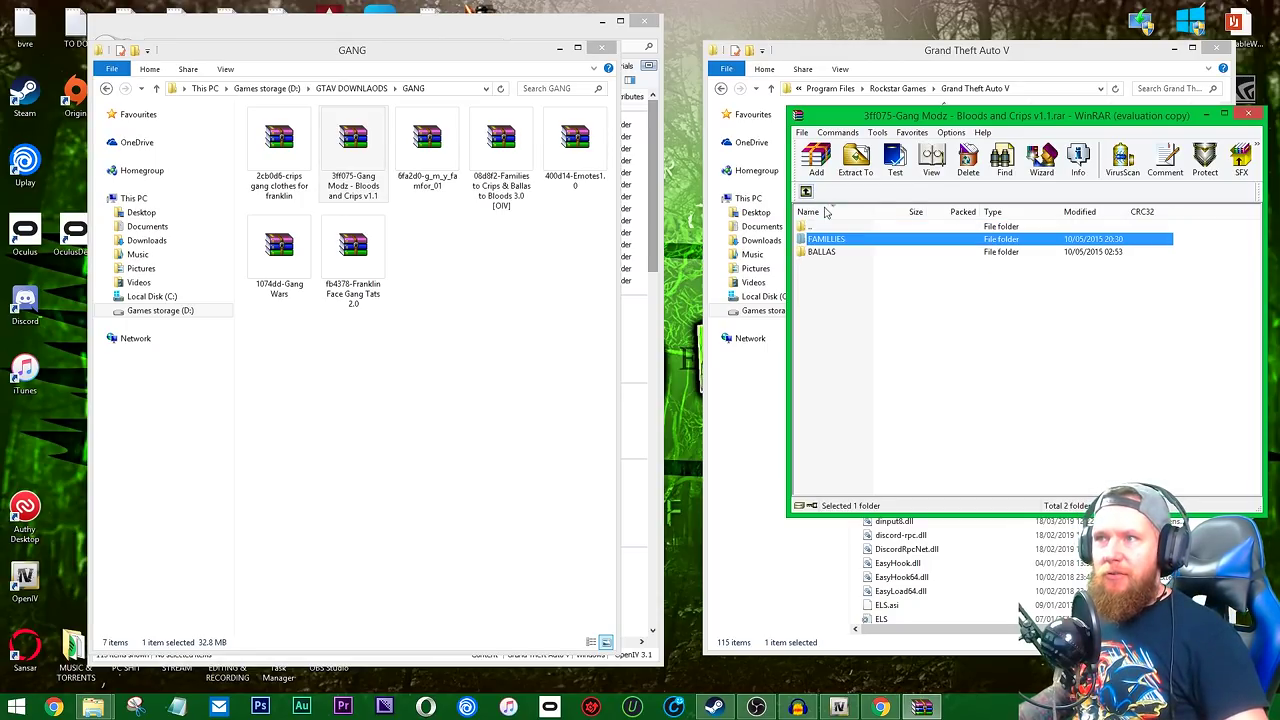
double_click(878, 242)
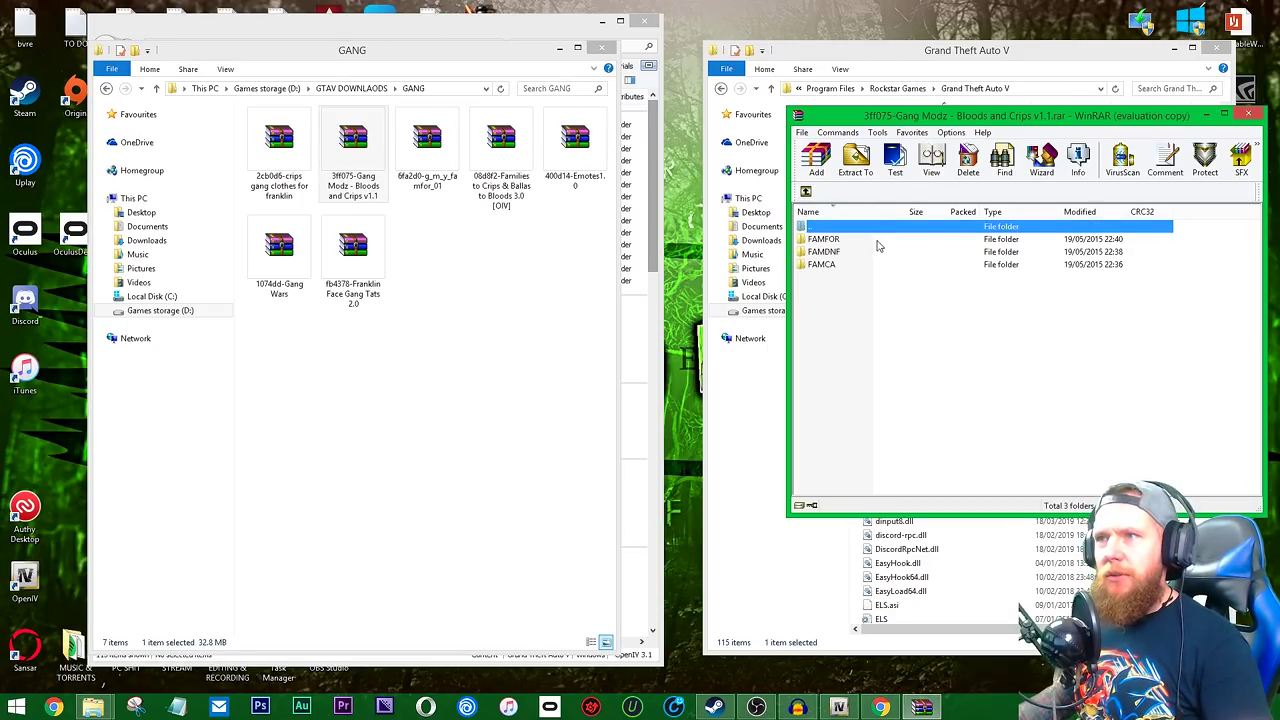
double_click(843, 241)
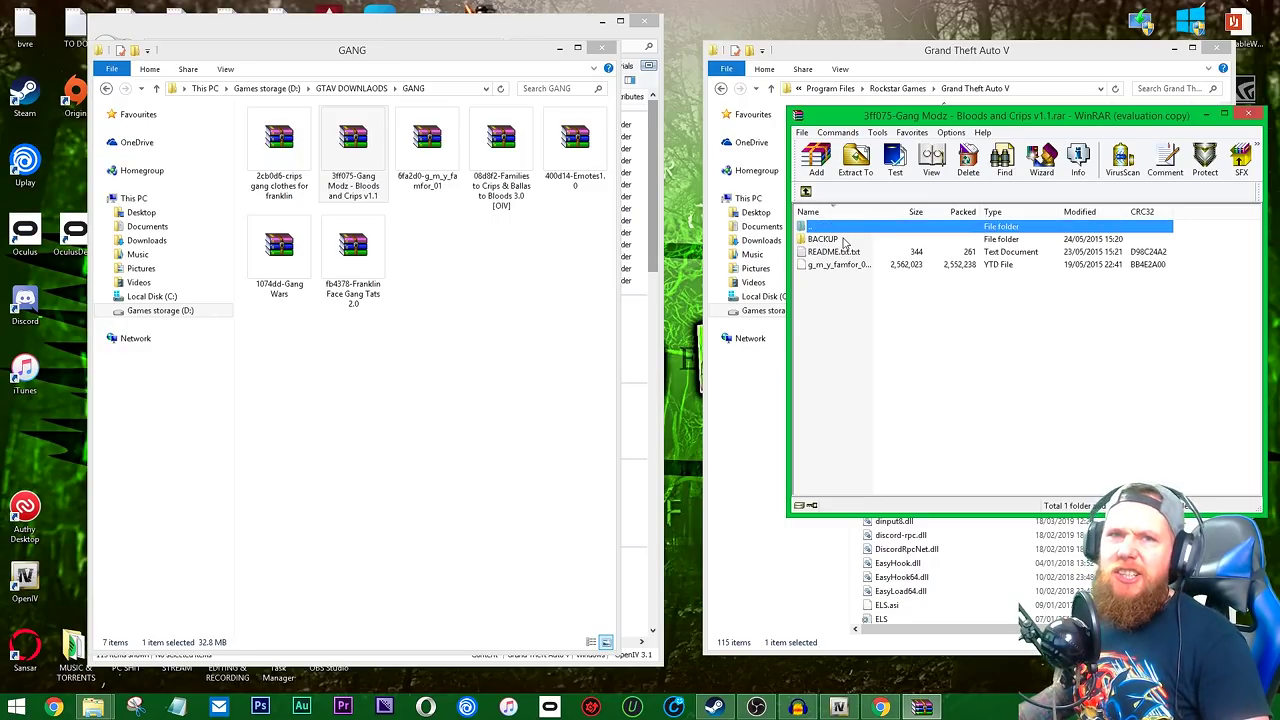
Open the FAMFOR README.txt, highlight the path ending in patchday3ng.rpf, and place the text beside the OpenIV window.
double_click(868, 252)
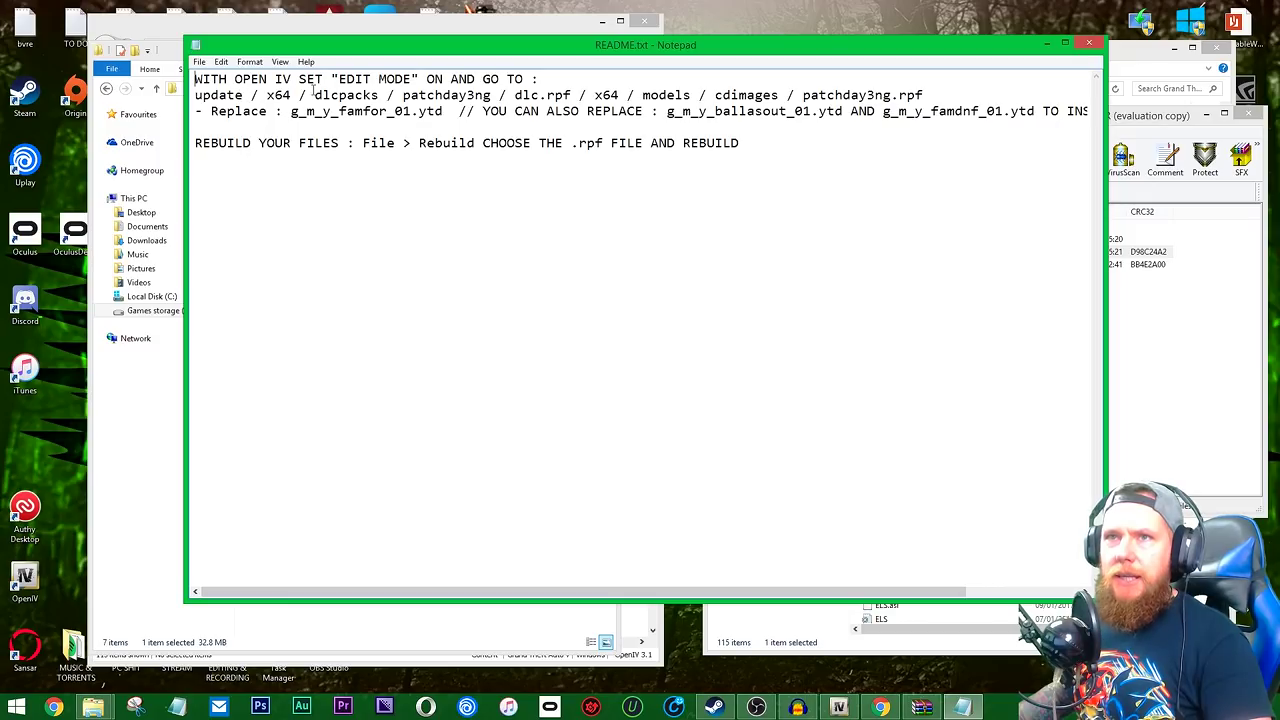
drag(197, 94, 925, 94)
drag(822, 52, 1276, 2)
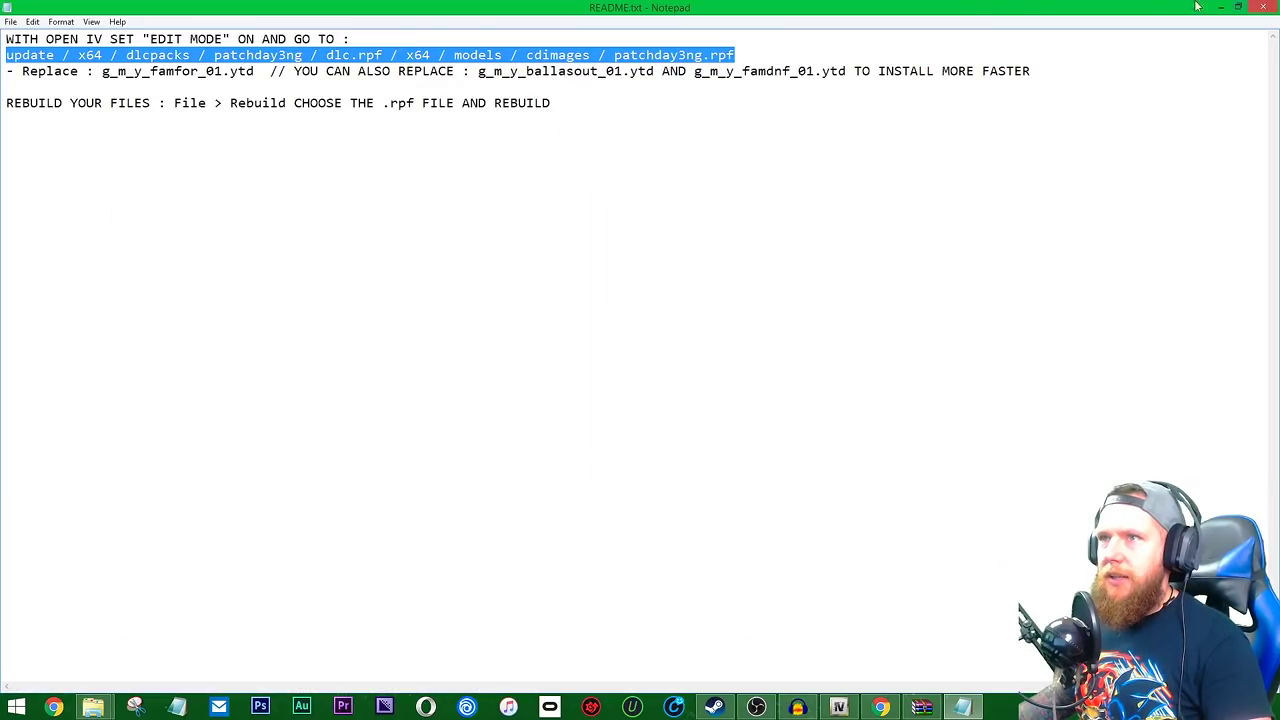
drag(1150, 5, 1150, 55)
click(839, 707)
drag(860, 72, 812, 86)
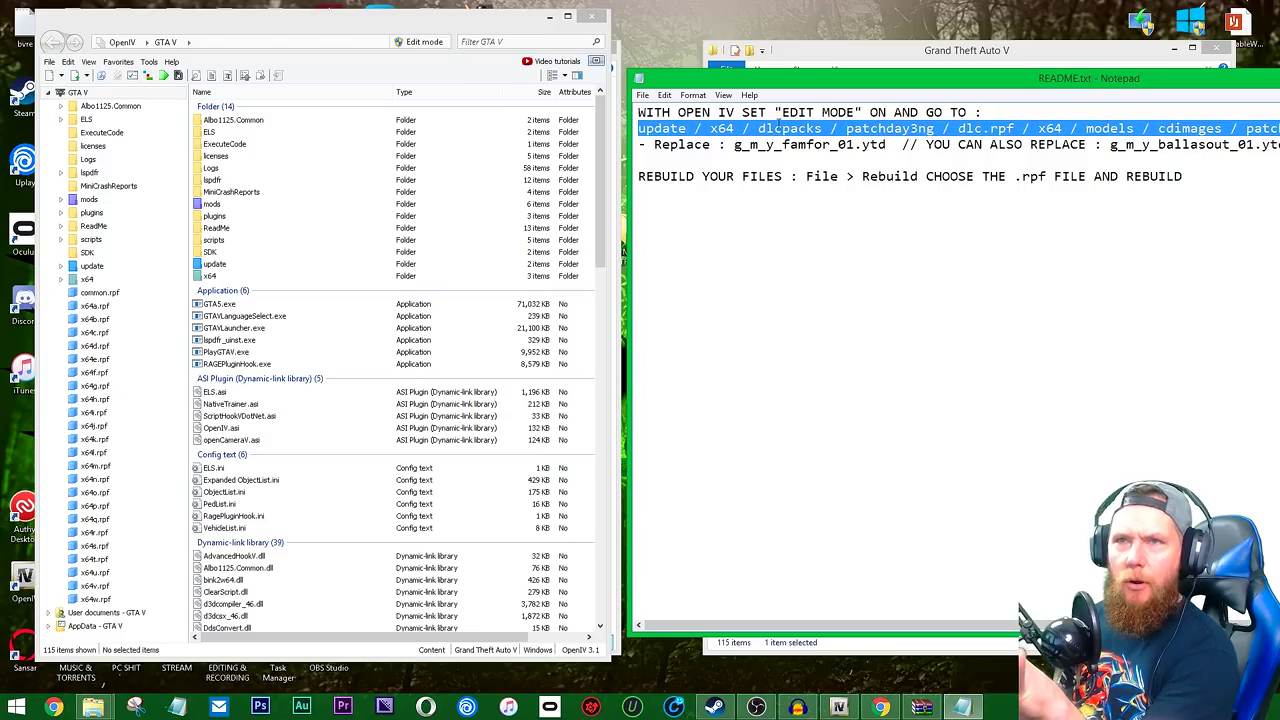
Open the mods folder inside GTA V in OpenIV, going back once to show its location.
double_click(237, 205)
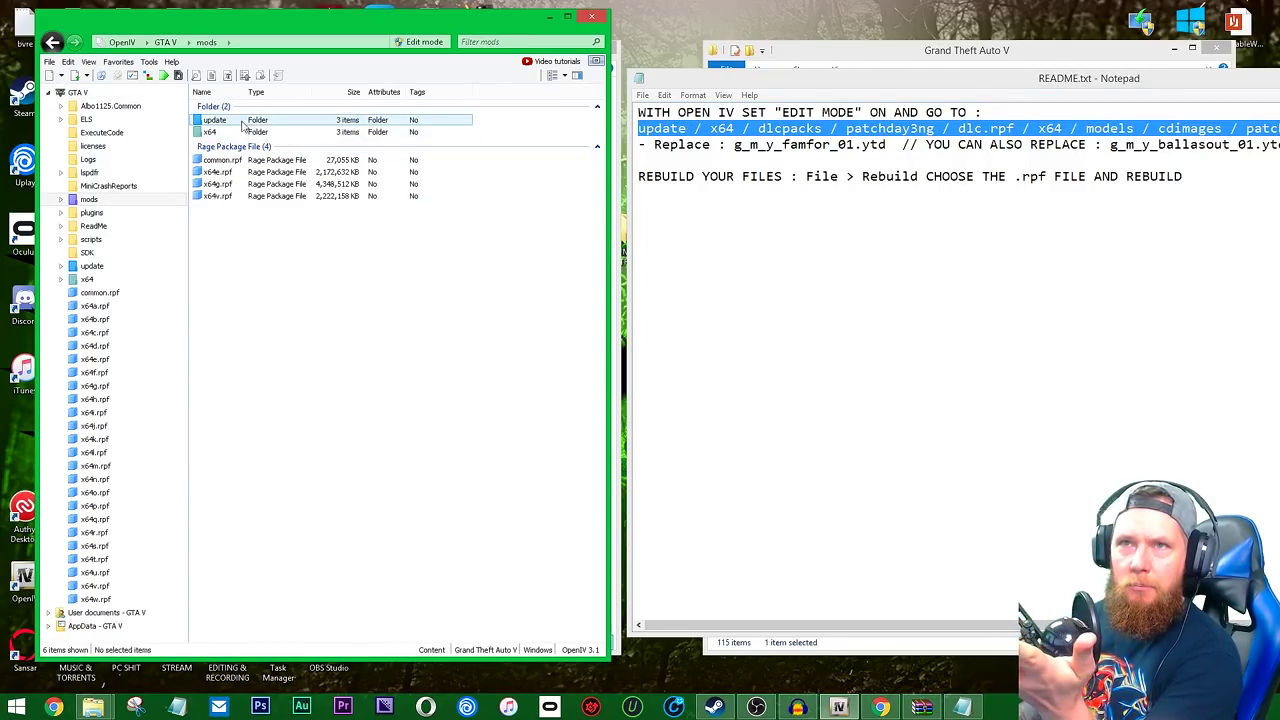
click(52, 42)
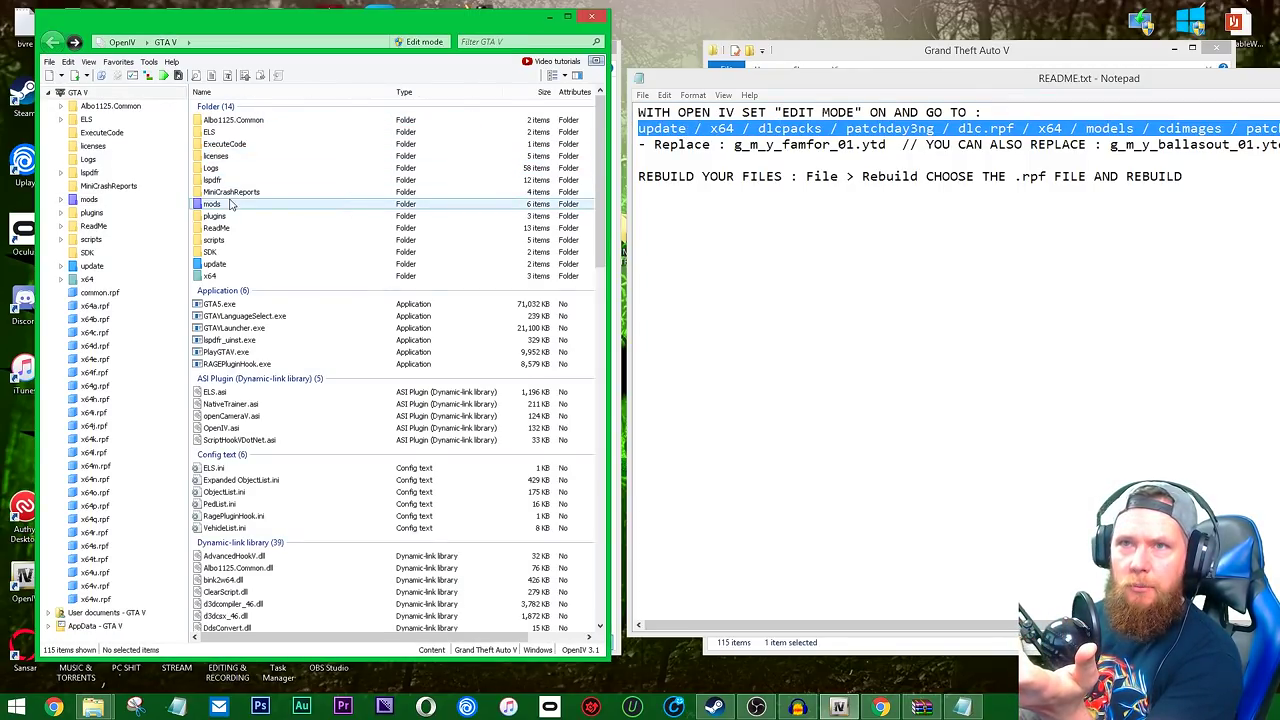
double_click(243, 207)
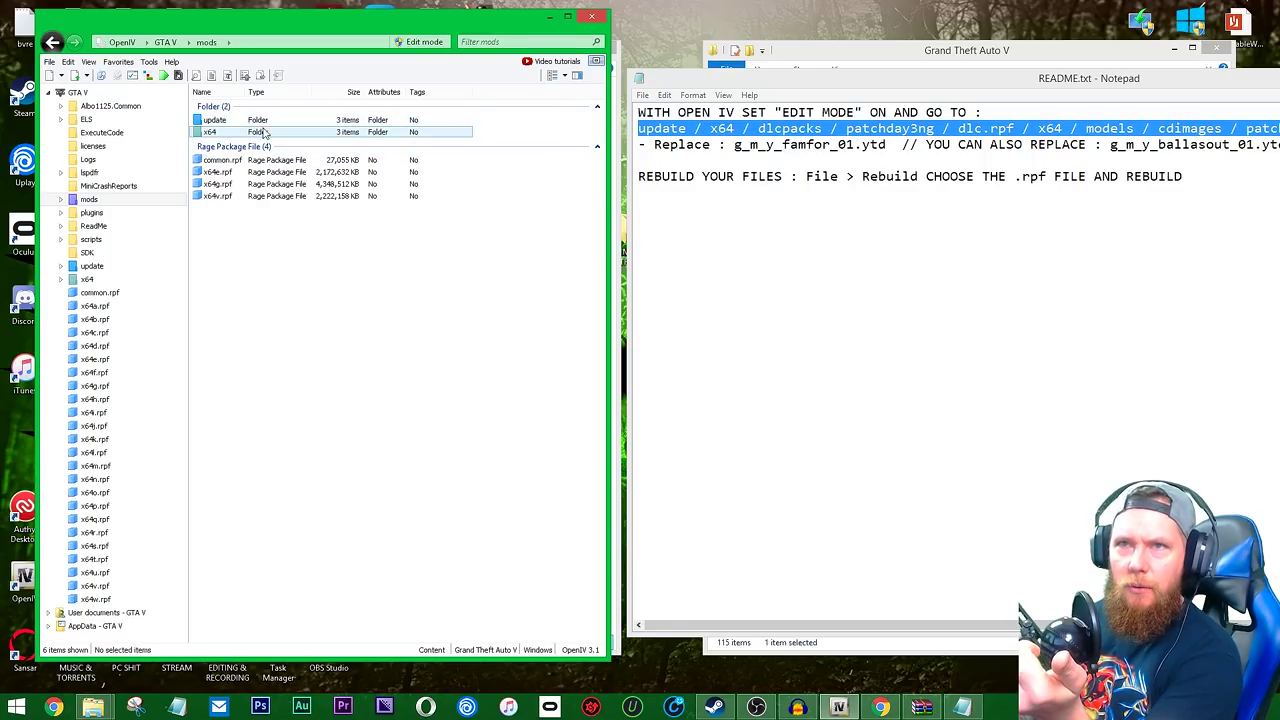
Open the mods folder in both the Grand Theft Auto V game directory and OpenIV, and compare the two views.
click(52, 42)
click(897, 56)
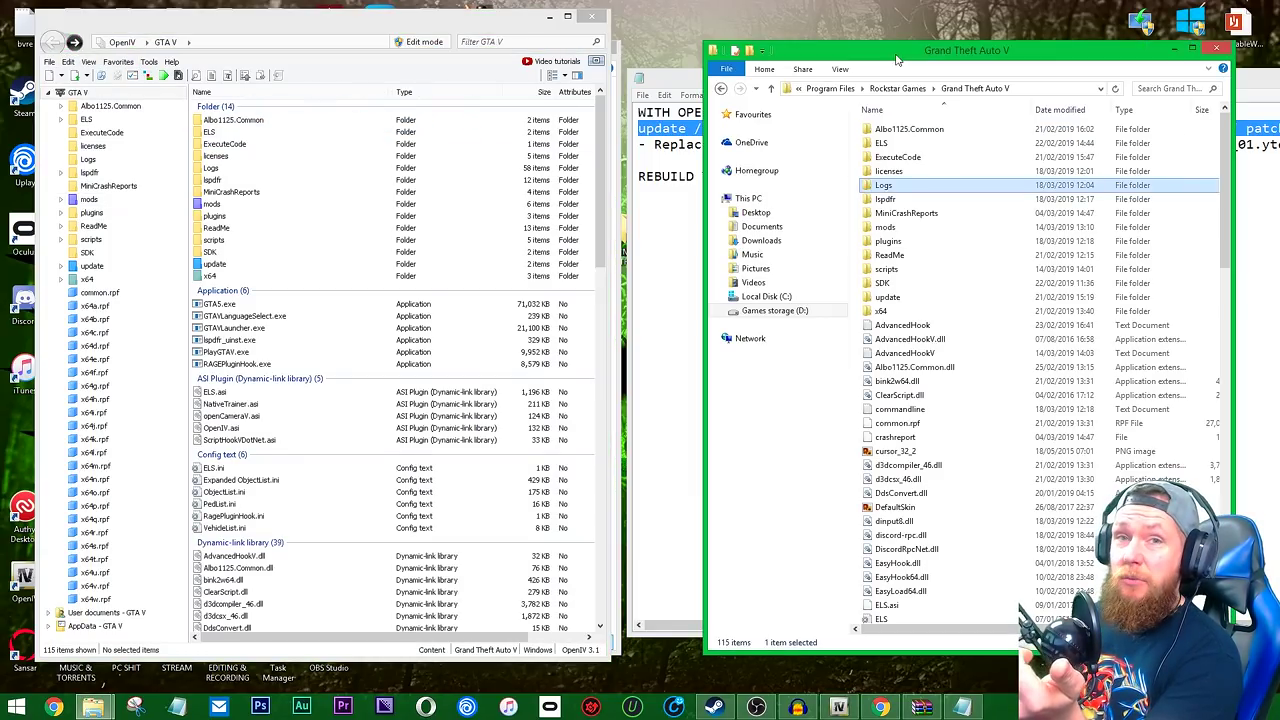
click(936, 298)
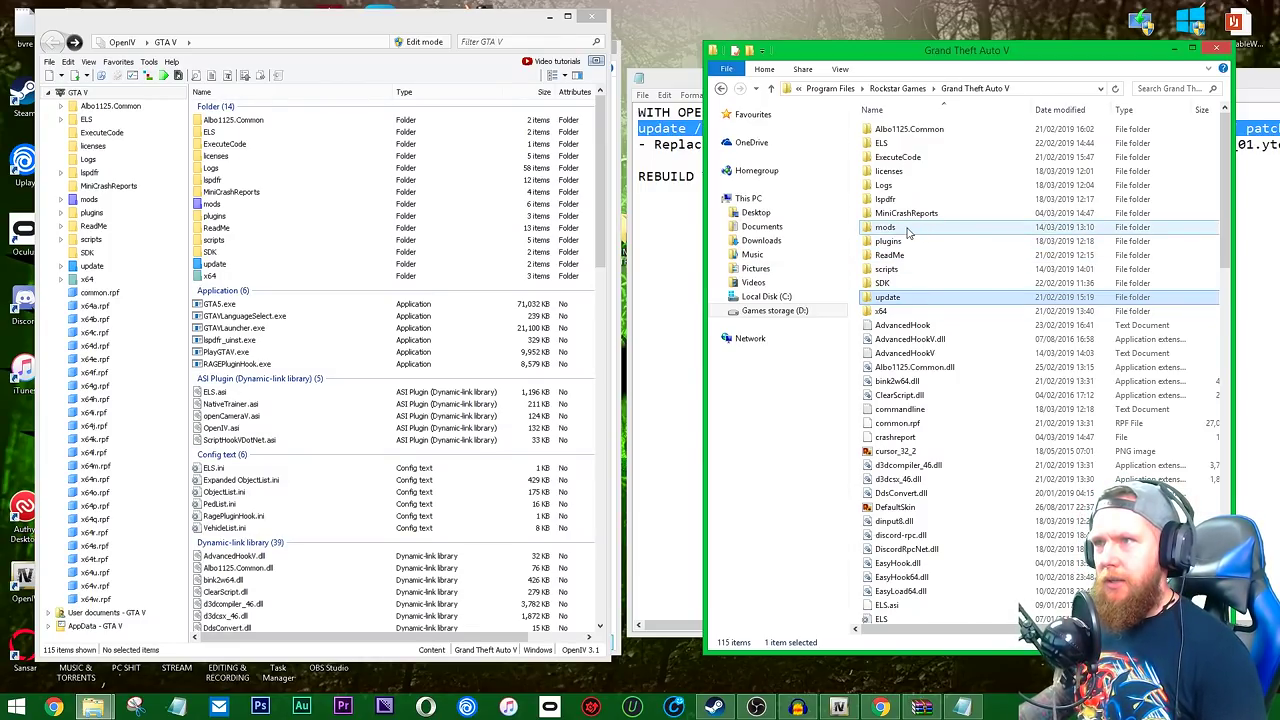
double_click(886, 227)
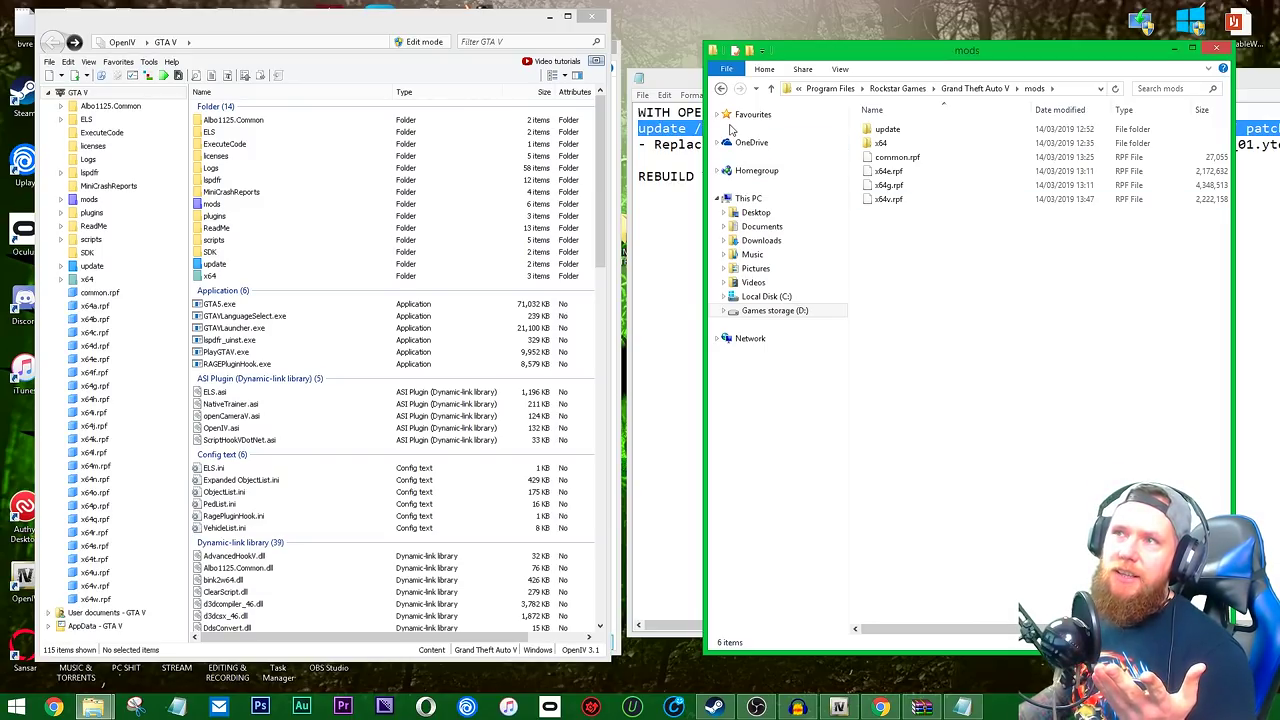
double_click(228, 204)
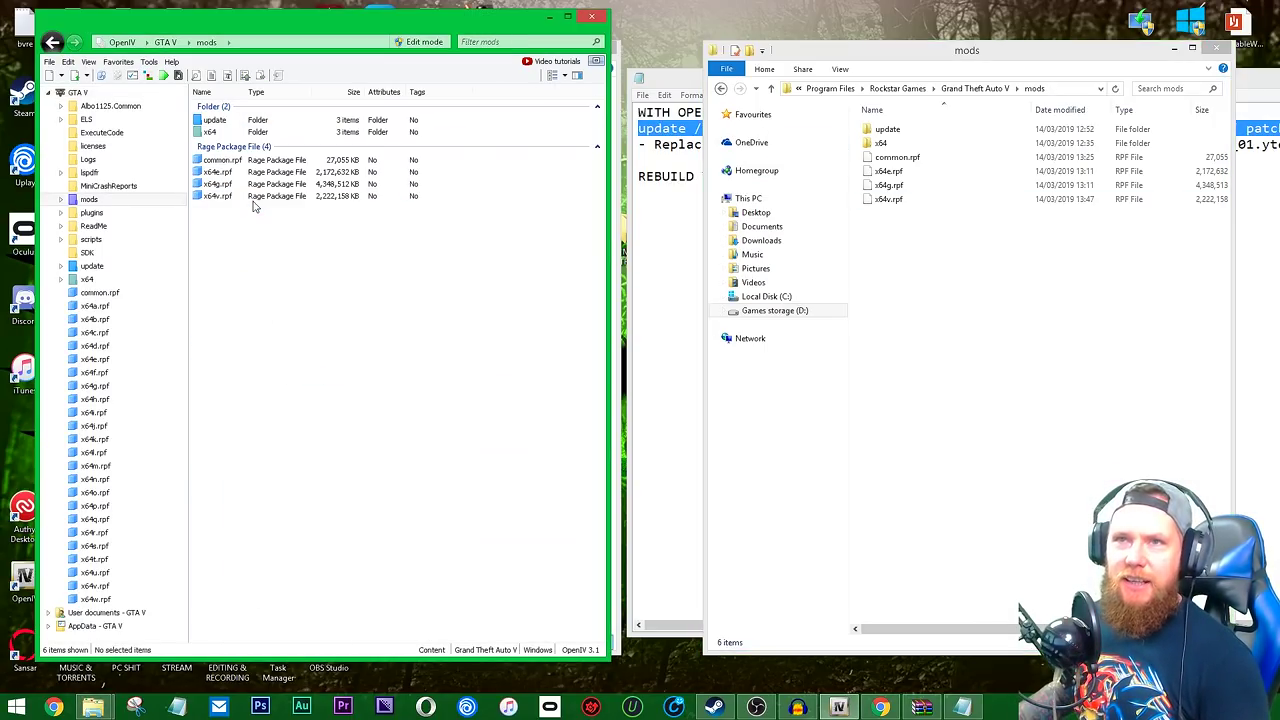
click(233, 198)
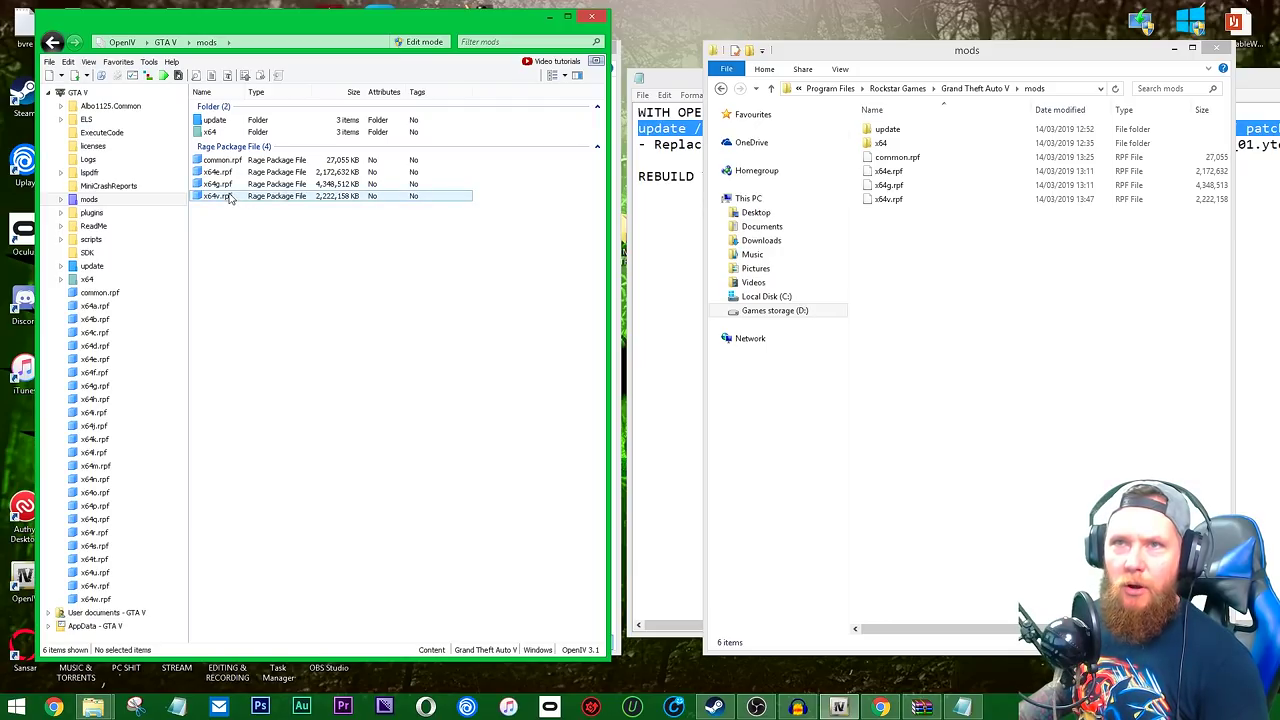
click(228, 132)
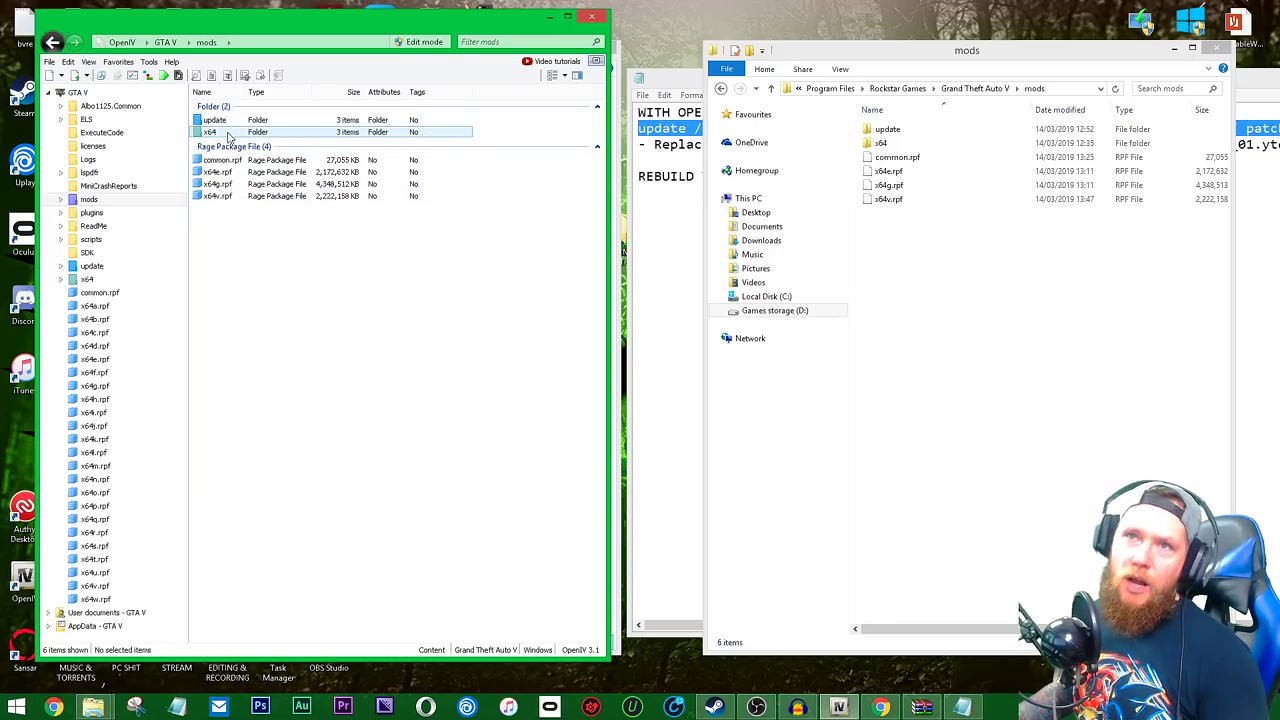
Return to the Grand Theft Auto V folder in File Explorer and select the original update and x64 folders together.
click(967, 88)
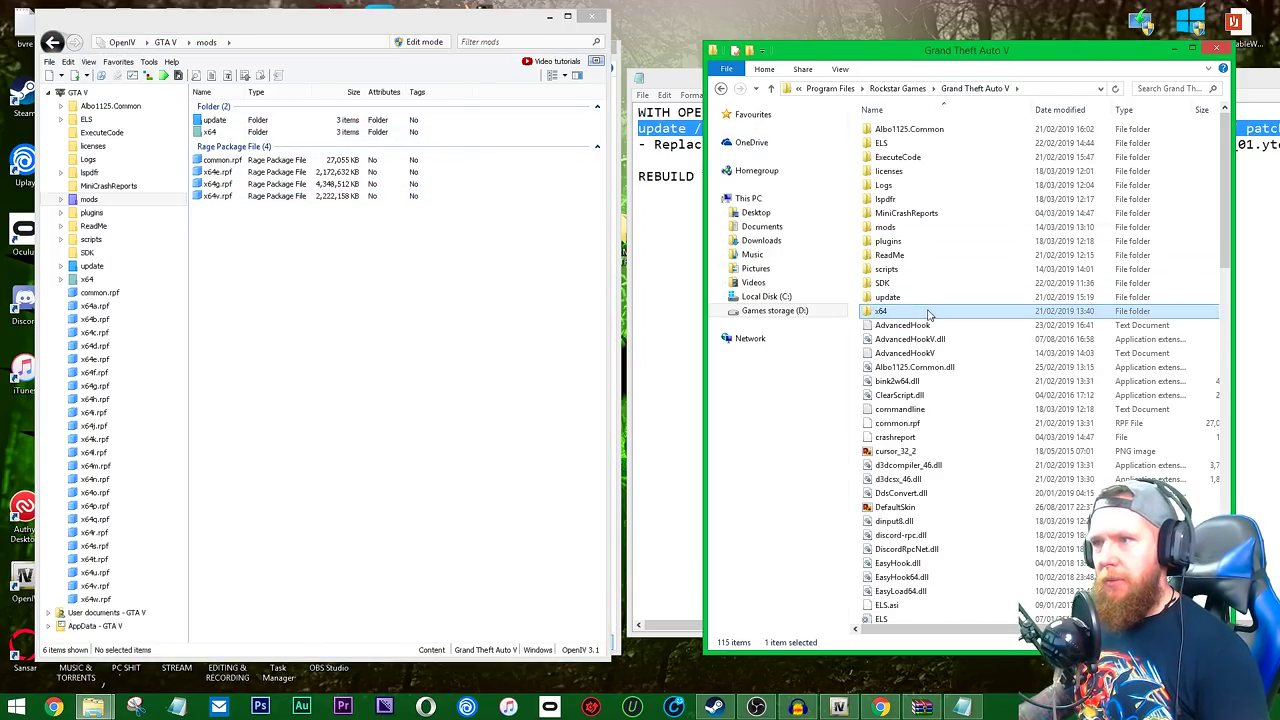
ctrl+click(900, 297)
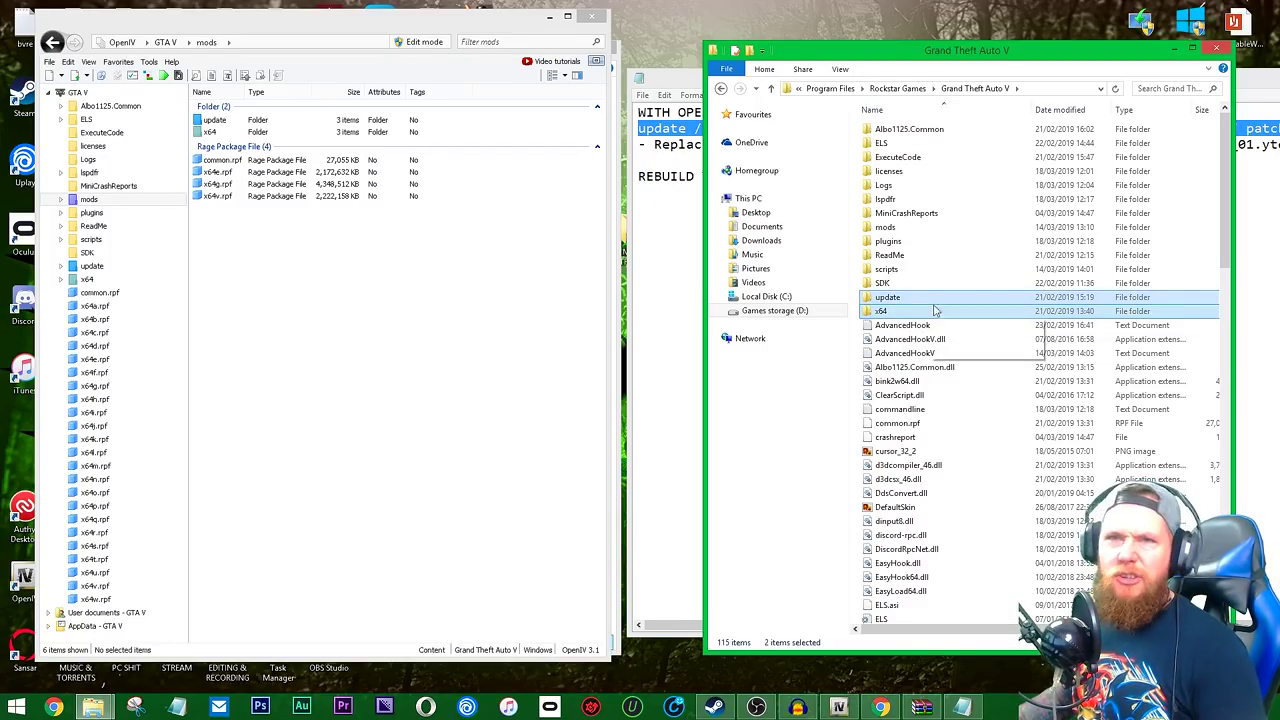
click(902, 325)
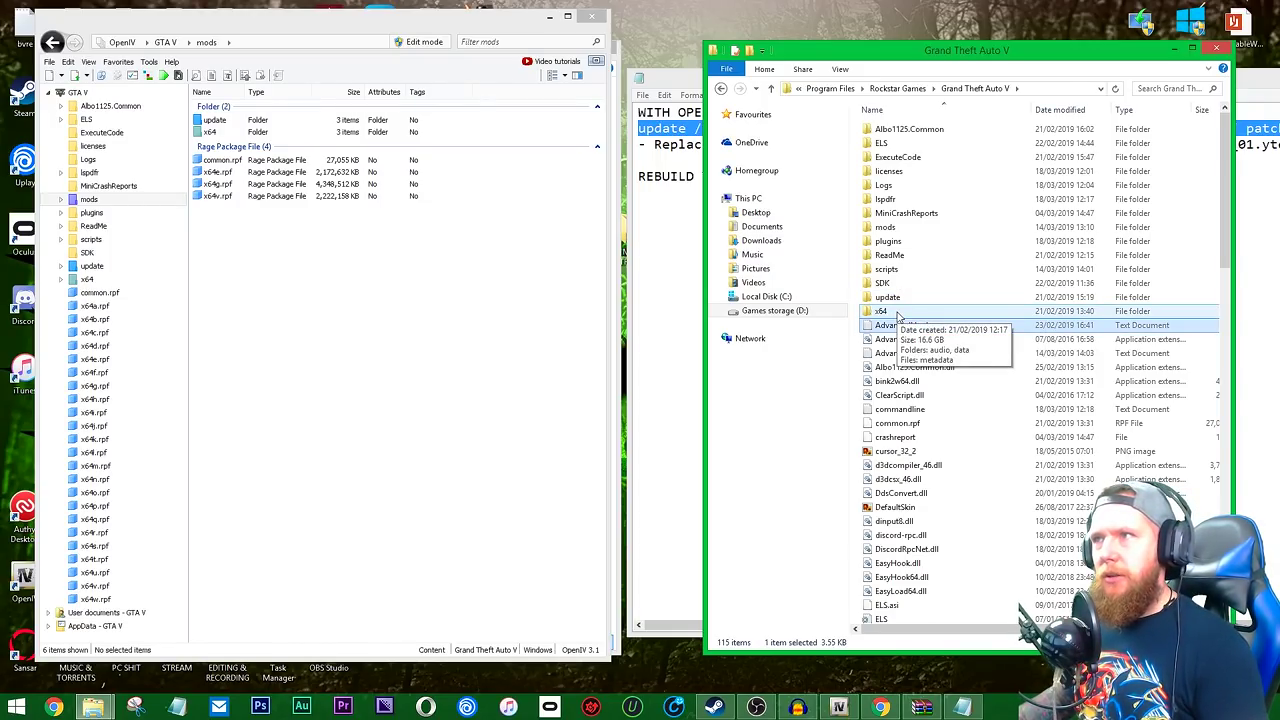
click(902, 313)
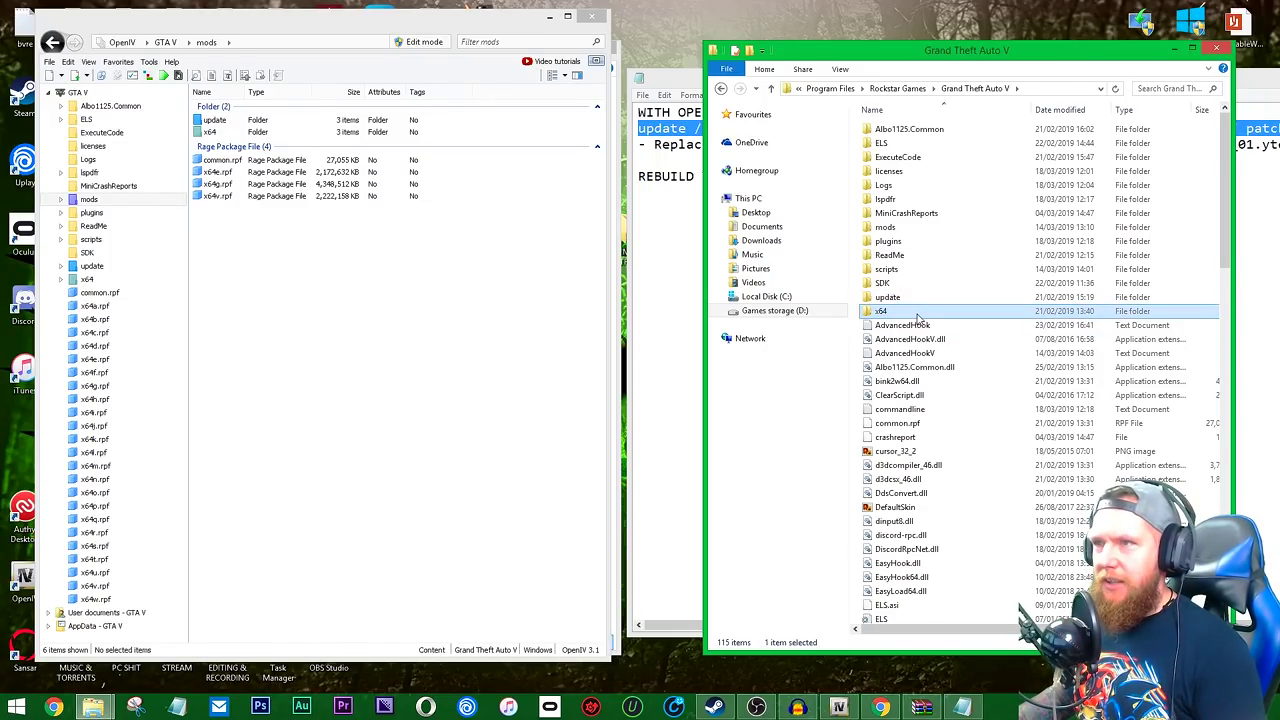
key(shift+Up)
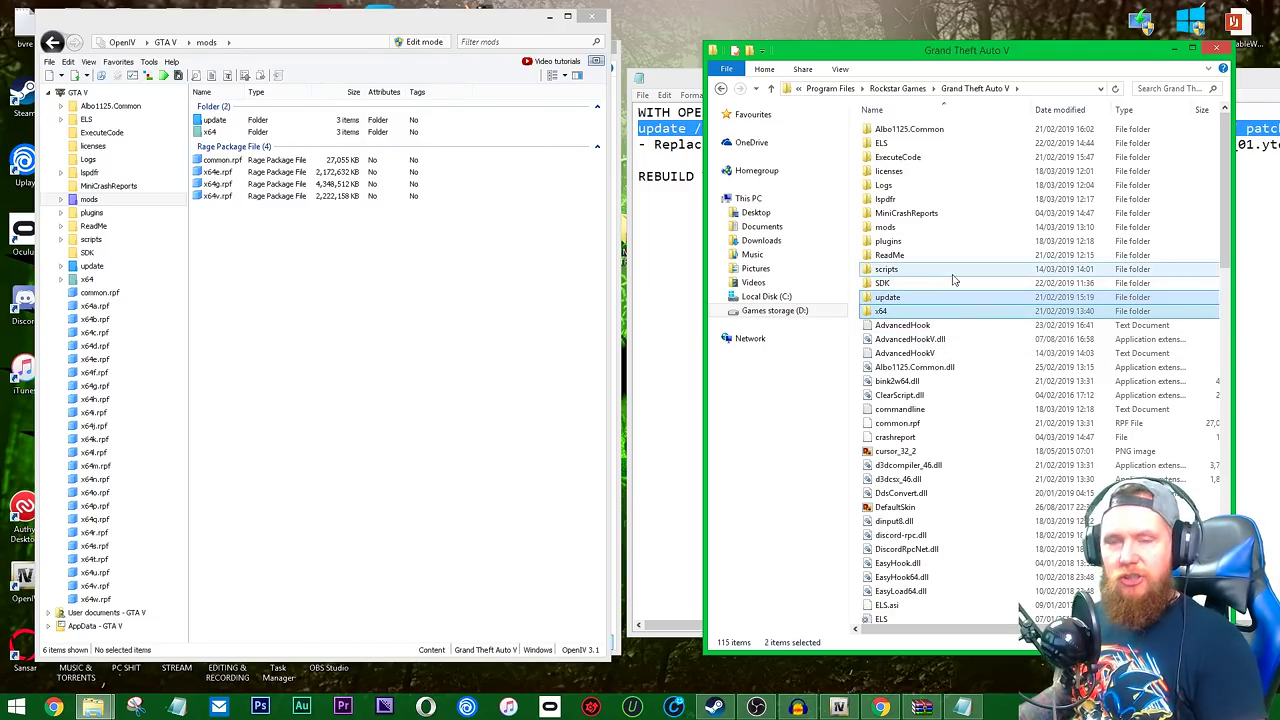
Compare the mods folder with the original .rpf files in the game directory, ending at the Grand Theft Auto V folder.
double_click(905, 229)
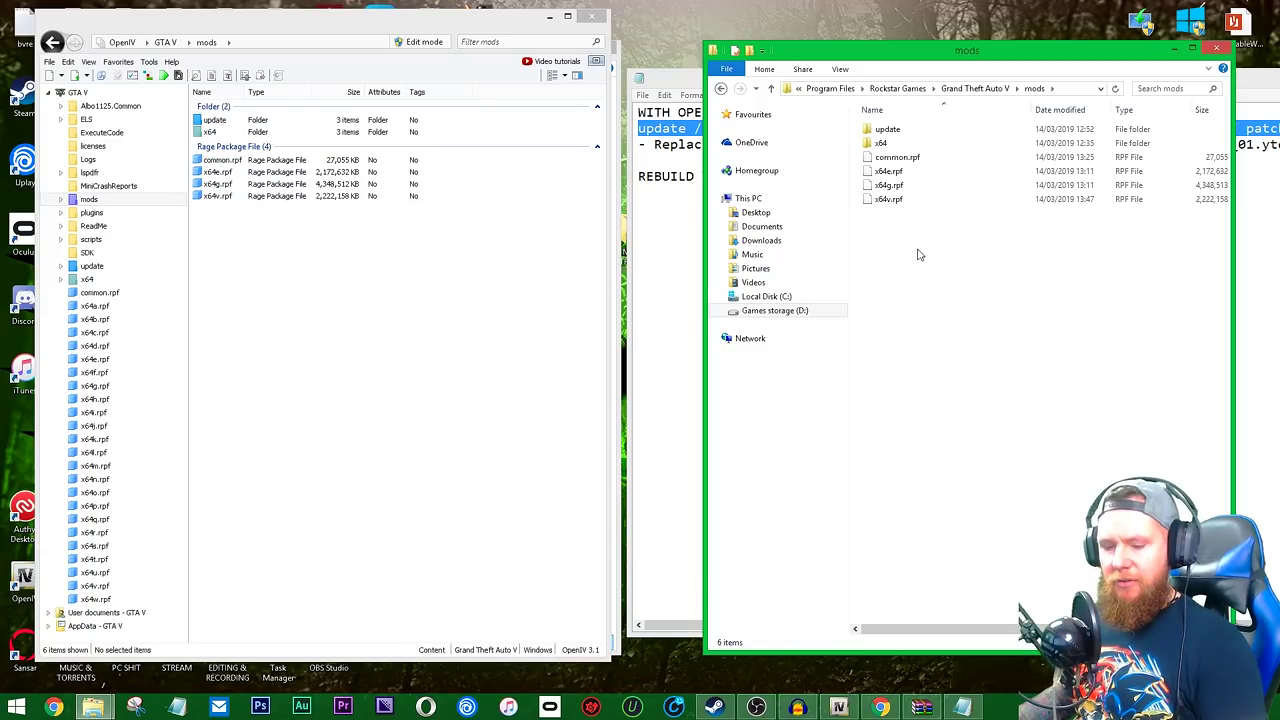
click(720, 88)
click(980, 286)
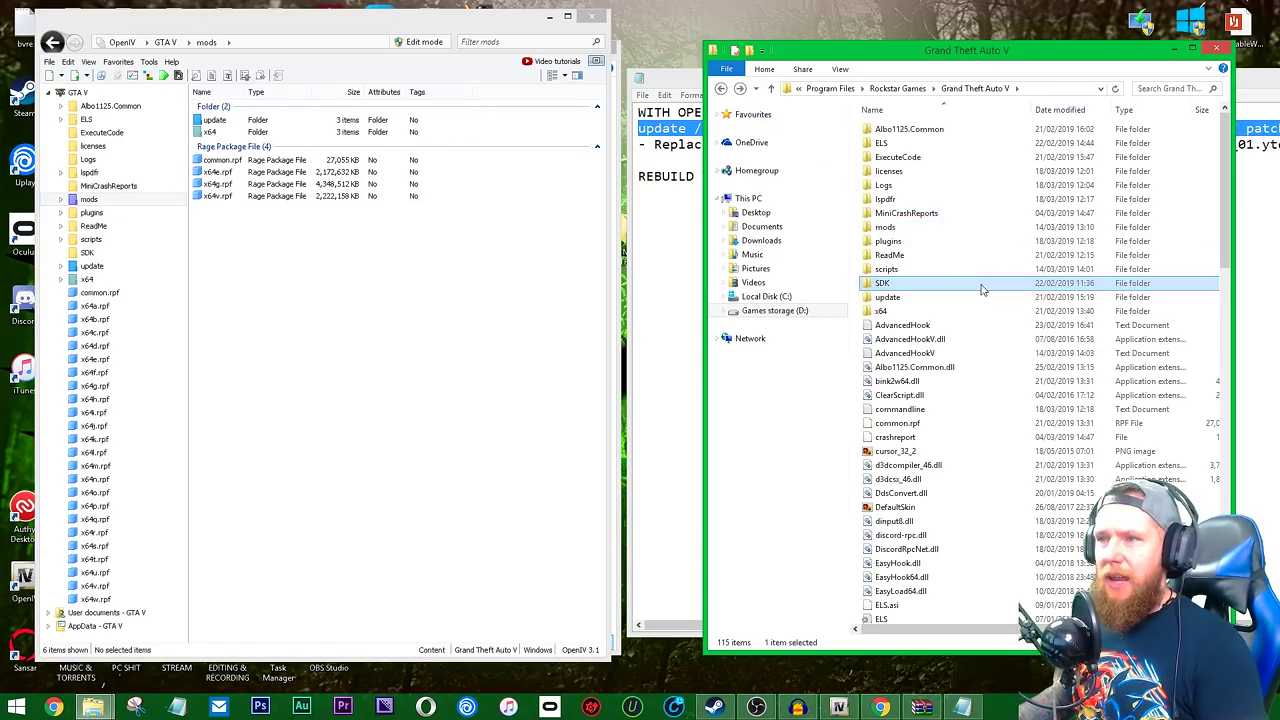
scroll(980, 288, down, 20)
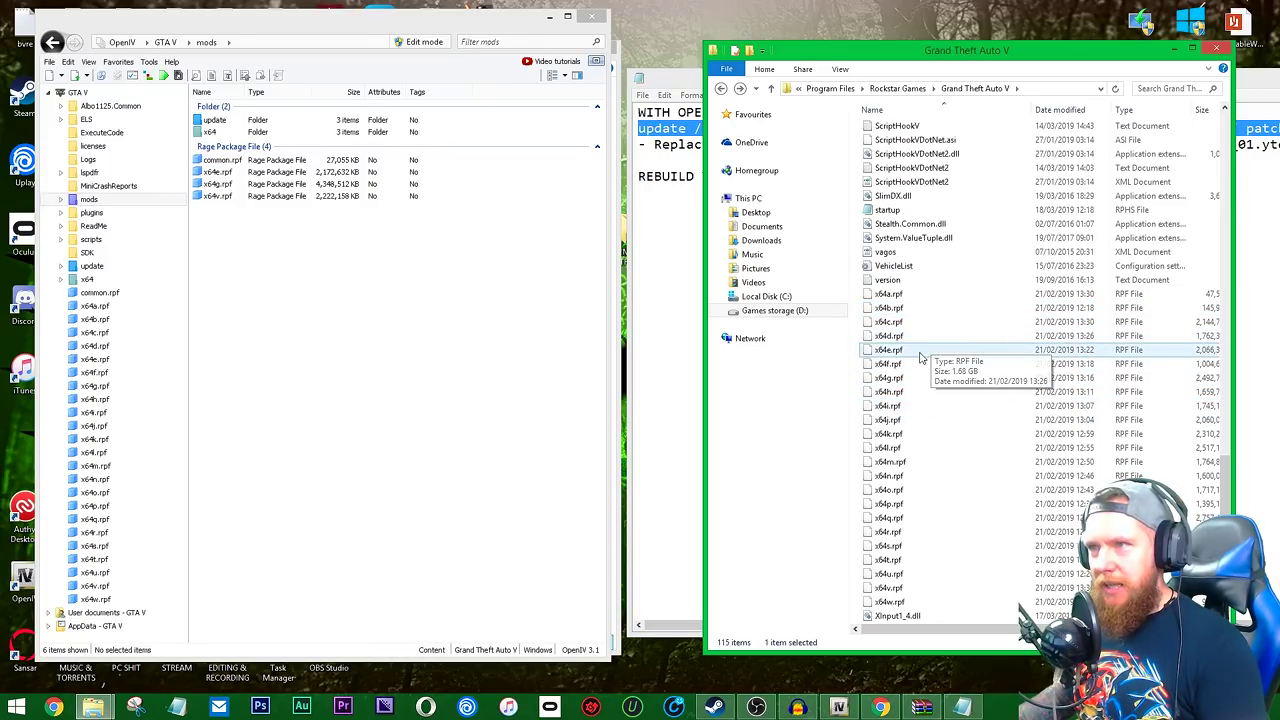
scroll(960, 374, up, 7)
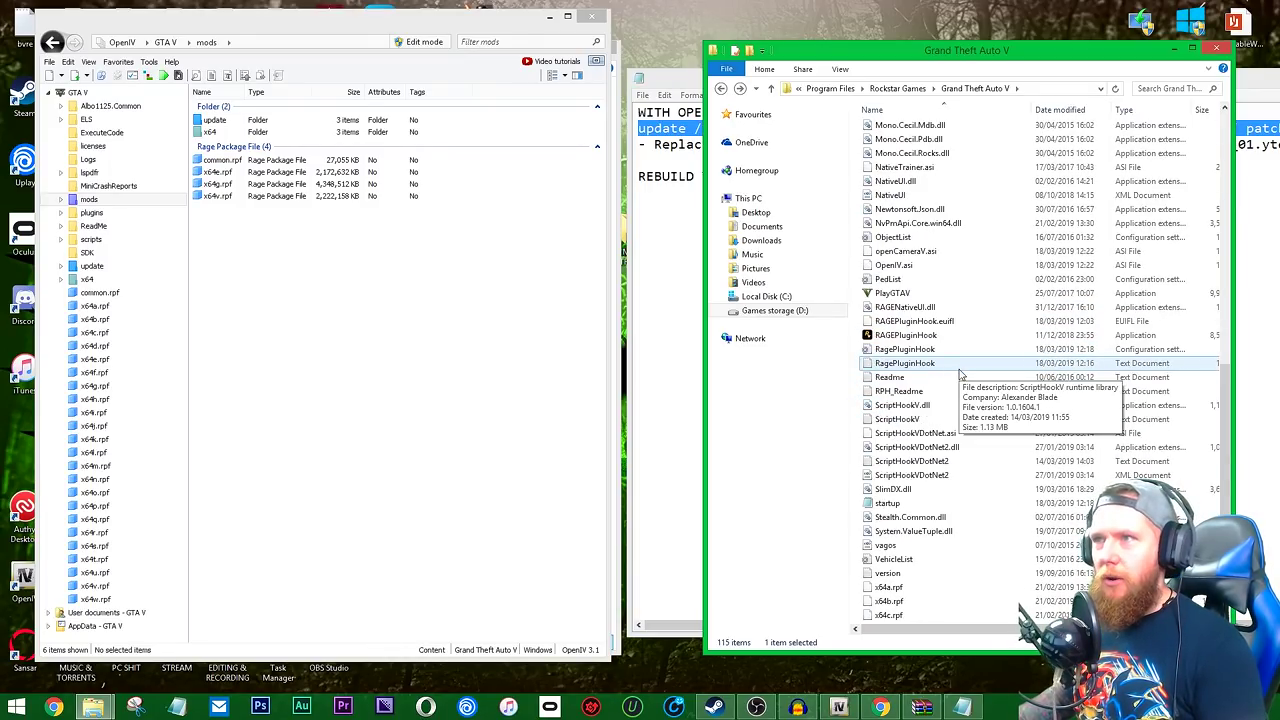
scroll(960, 374, up, 12)
double_click(912, 238)
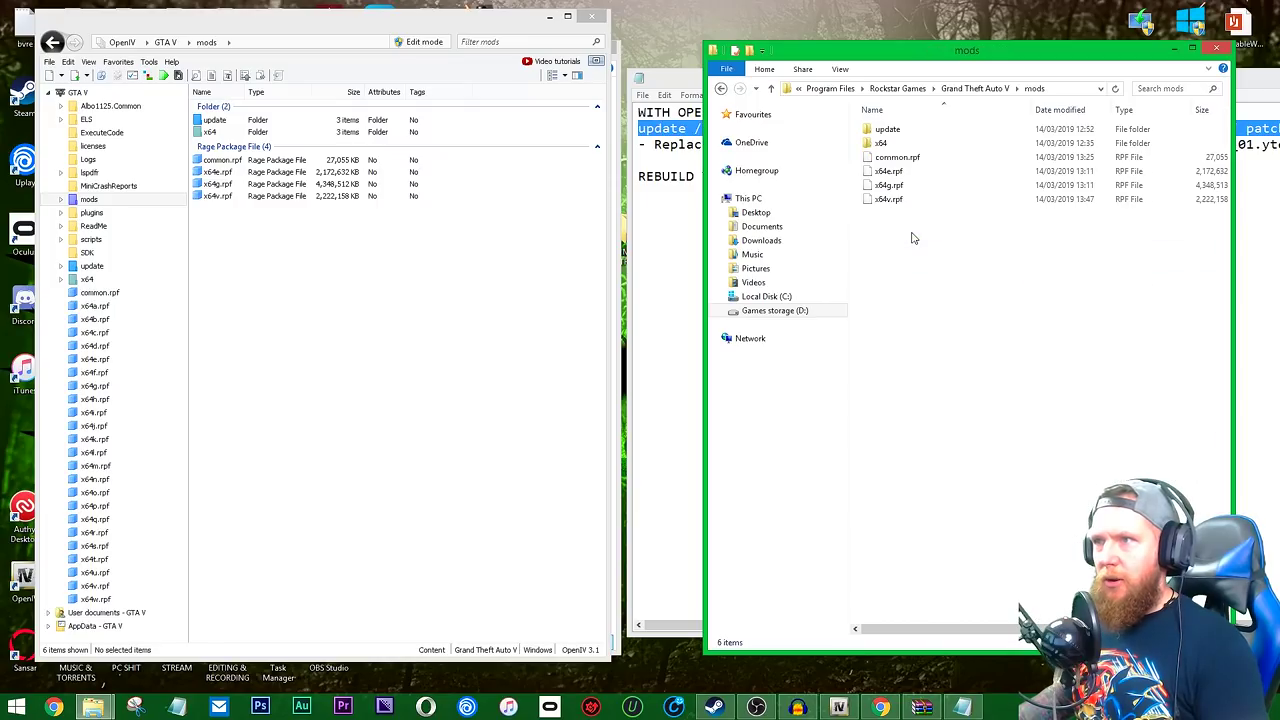
click(720, 88)
In OpenIV, go from the GTA V root to mods > update > x64 > dlcpacks, keeping the README path in view.
click(167, 42)
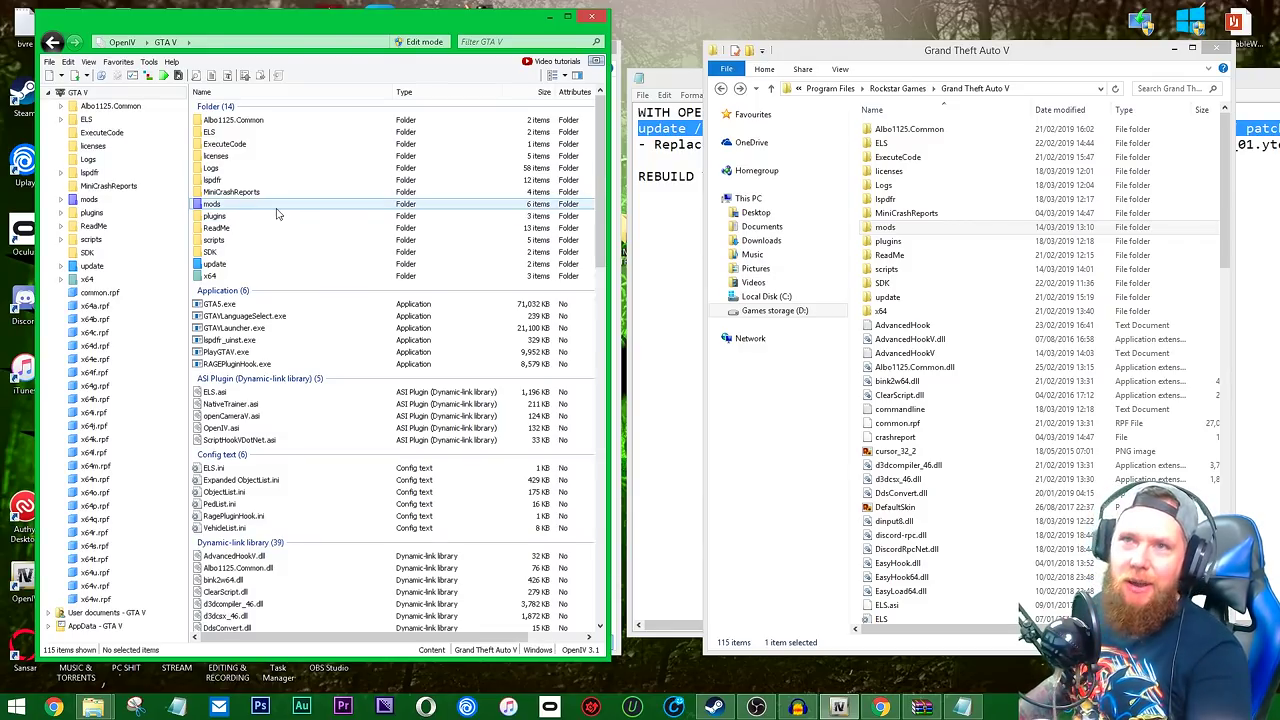
double_click(277, 210)
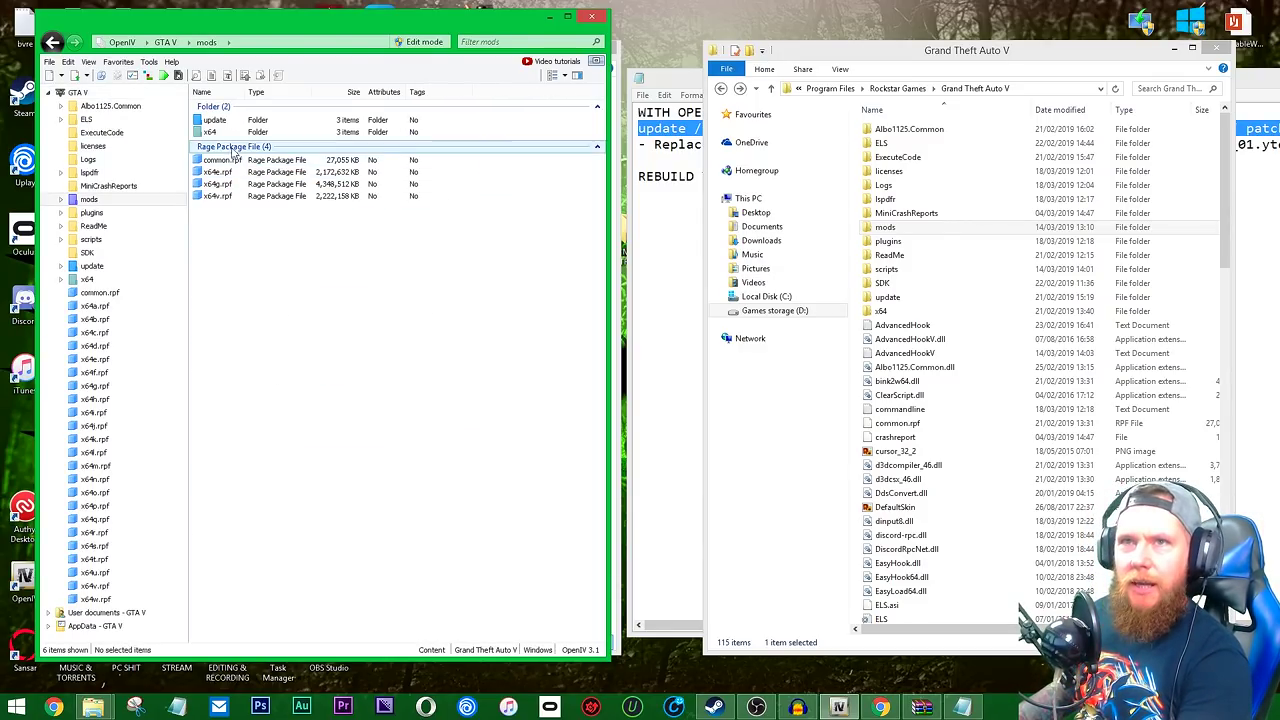
double_click(214, 120)
click(660, 78)
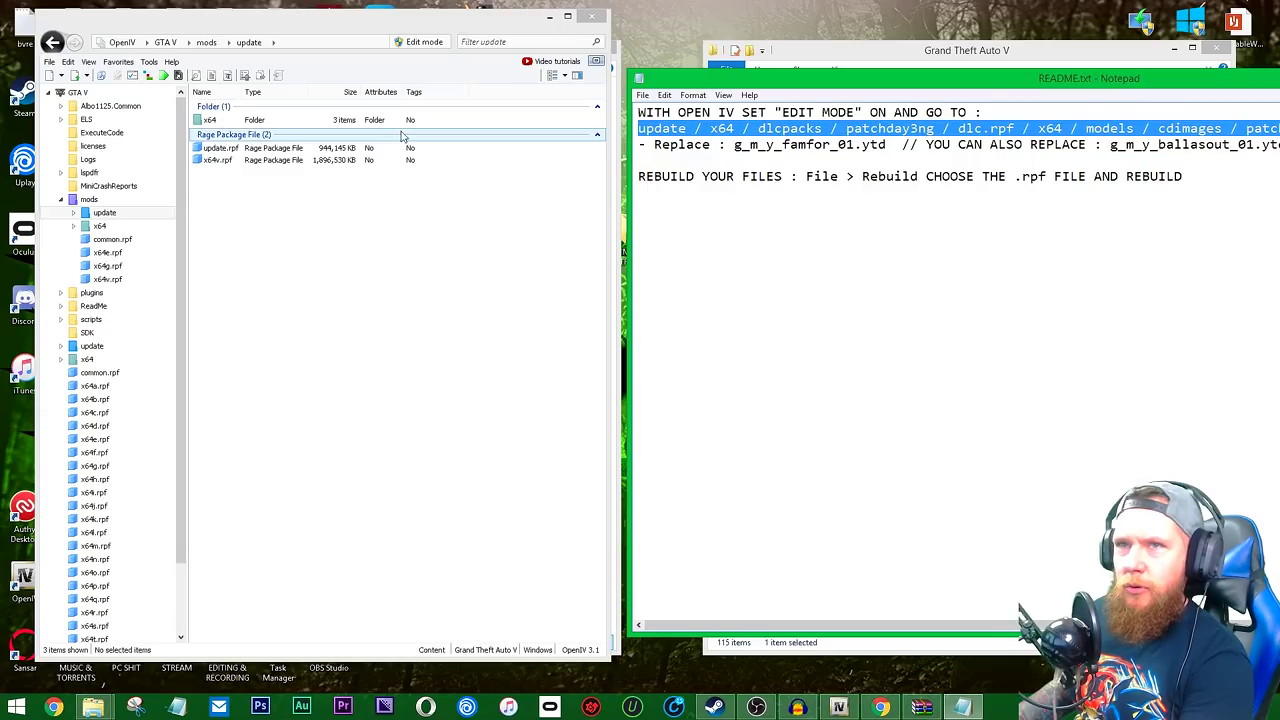
double_click(239, 122)
double_click(240, 131)
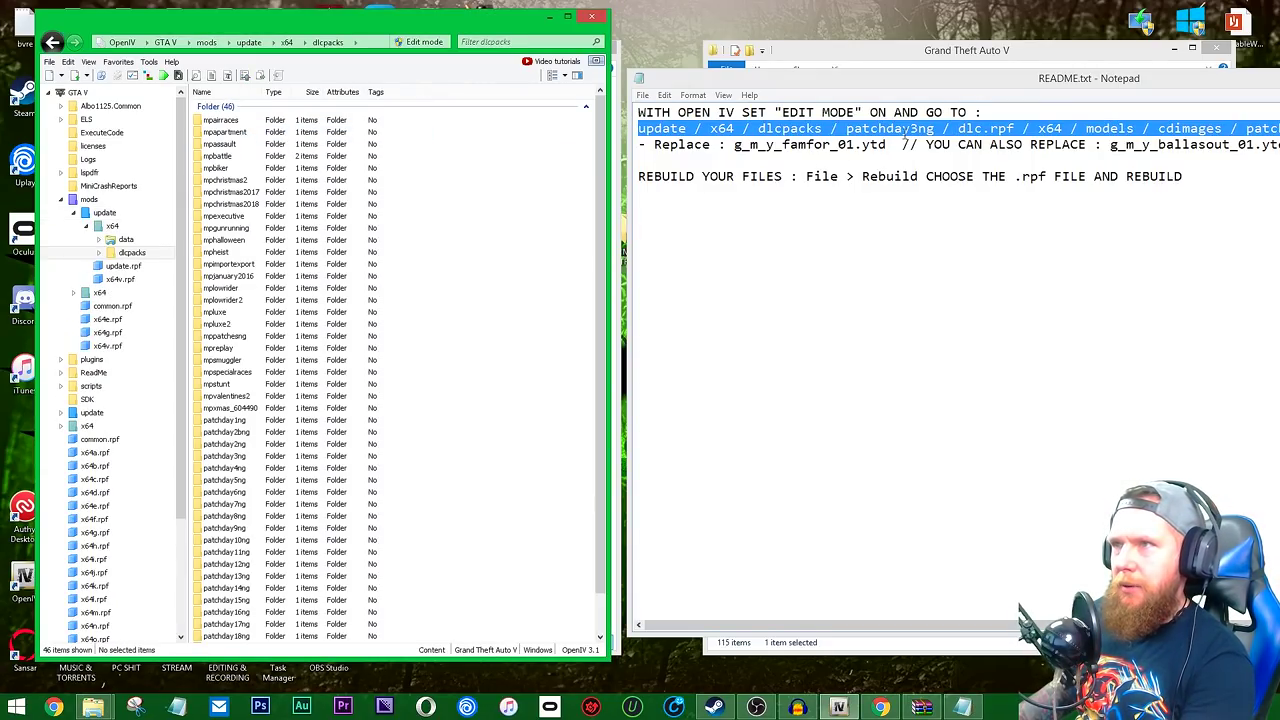
Follow the README path through patchday3ng > dlc.rpf > x64 > models > cdimages and open patchday3ng.rpf.
double_click(253, 459)
double_click(251, 123)
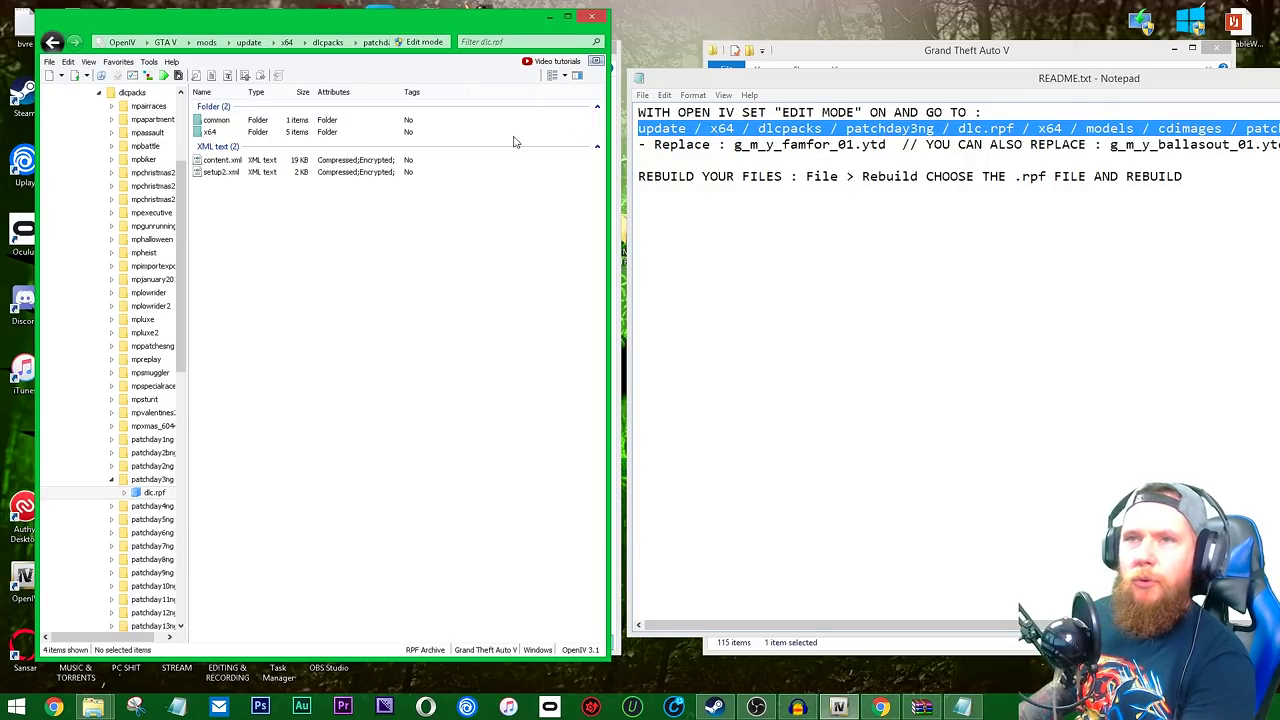
double_click(238, 133)
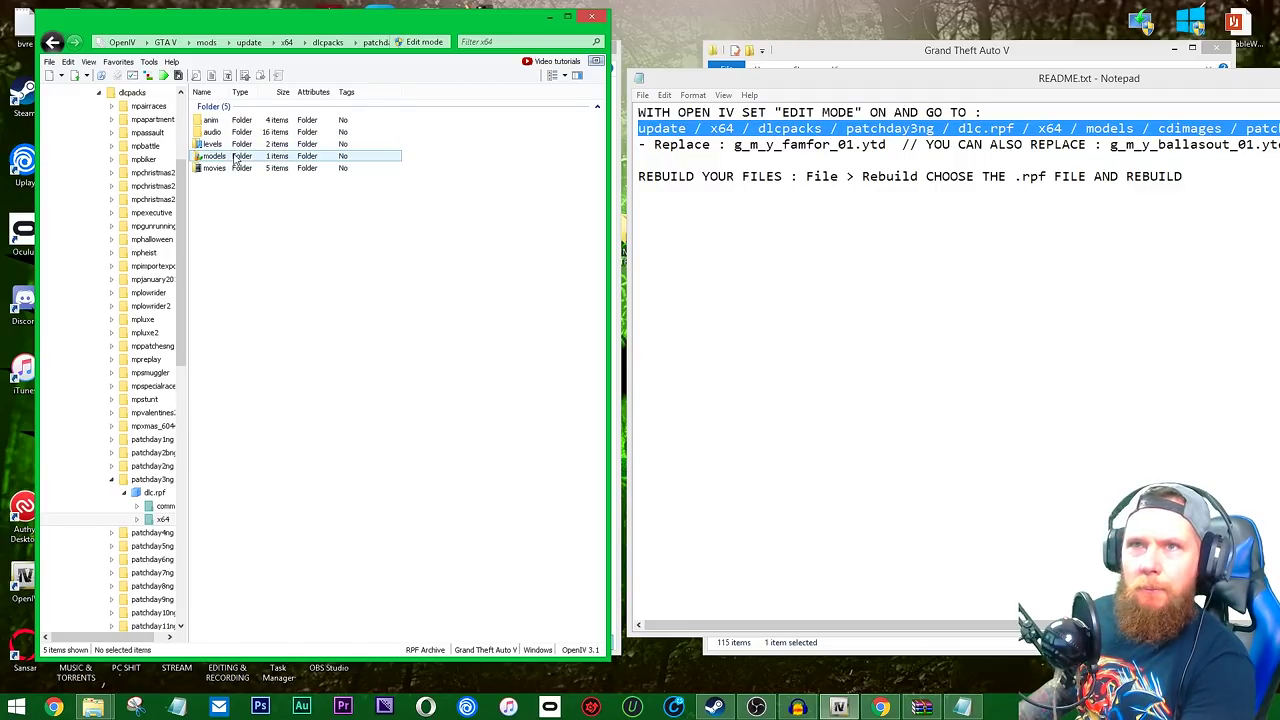
double_click(233, 156)
click(241, 121)
double_click(241, 121)
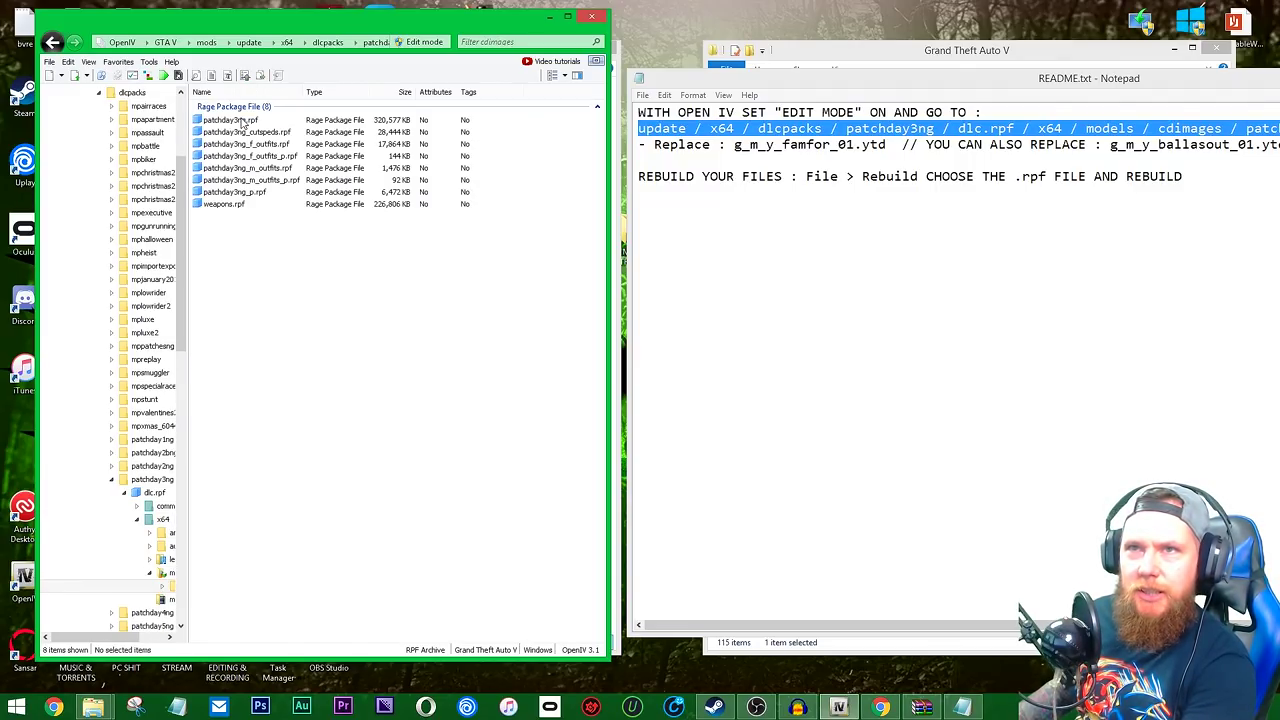
drag(1136, 82, 1175, 104)
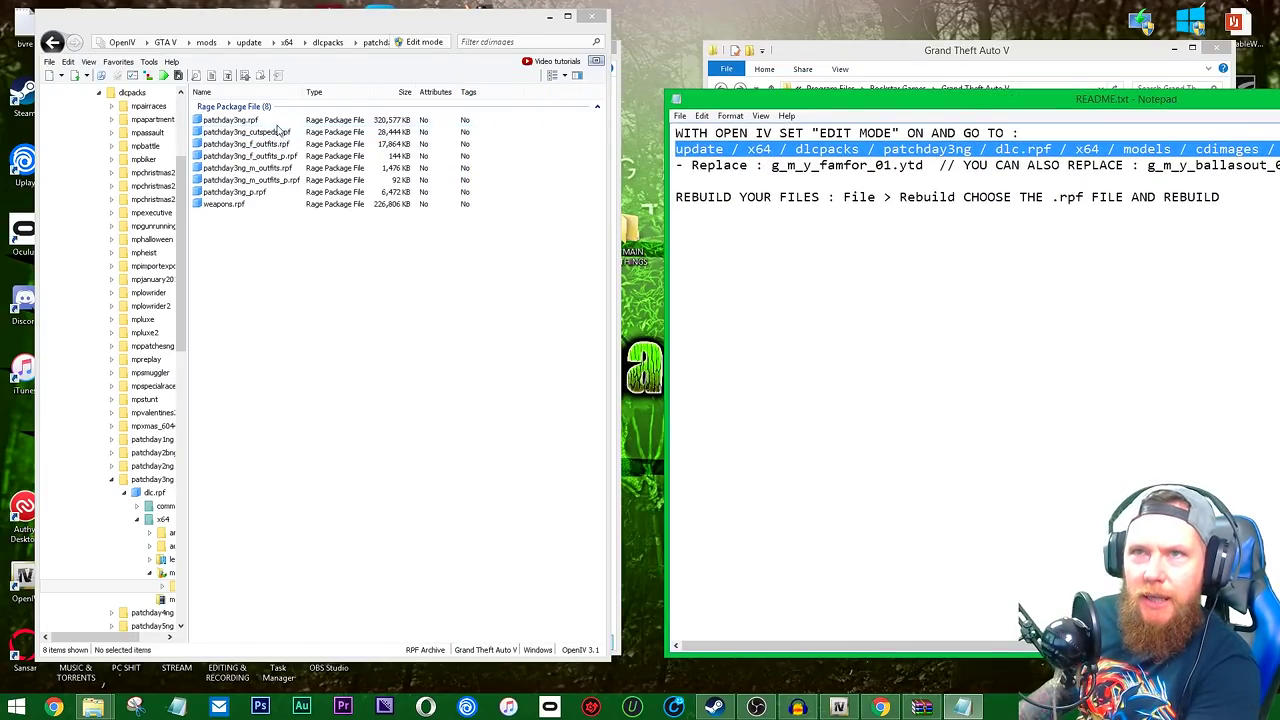
double_click(230, 120)
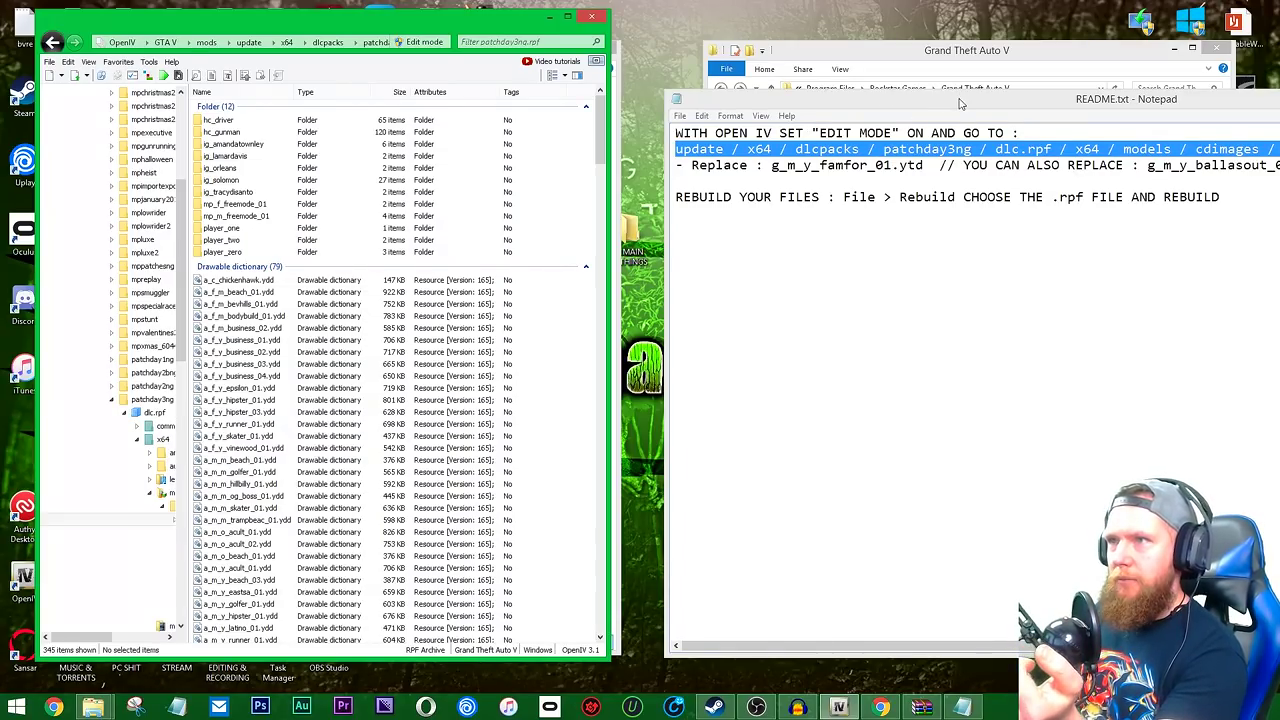
Bring the full README path into view, close the README, and select g_m_y_famfor_01.ytd in the Bloods and Crips archive.
drag(960, 98, 765, 95)
drag(1250, 92, 1130, 90)
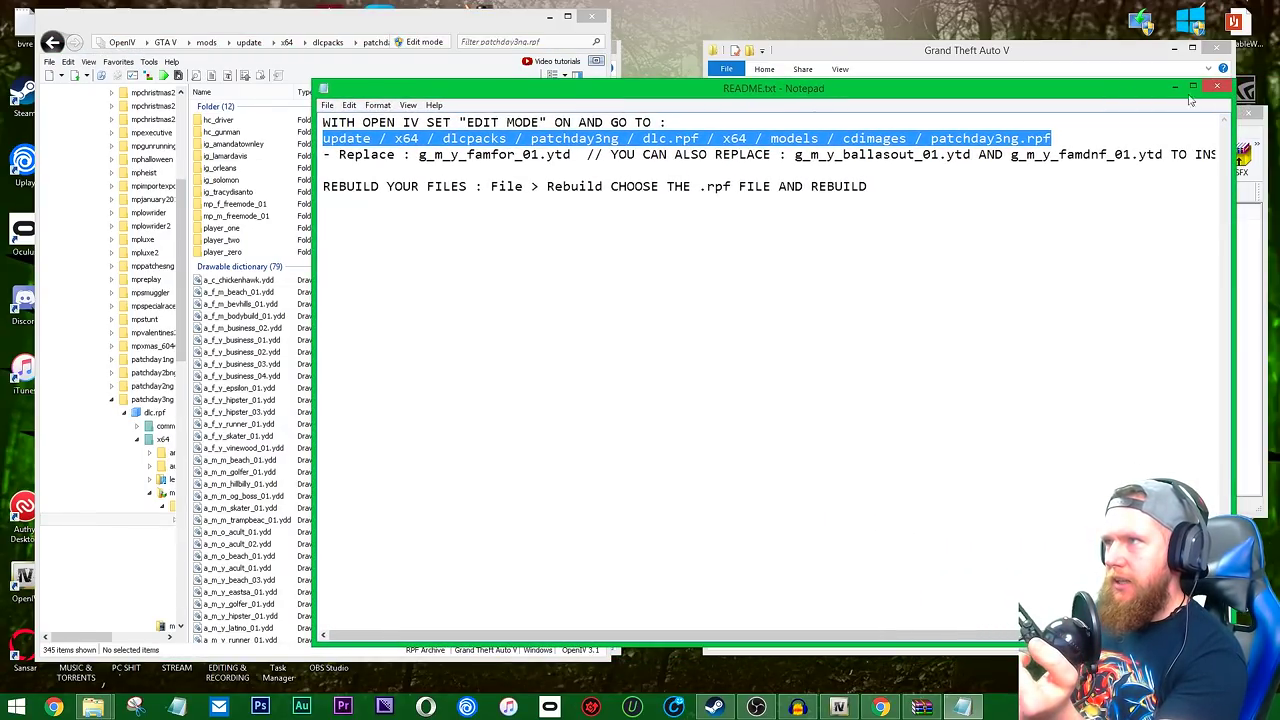
click(1234, 88)
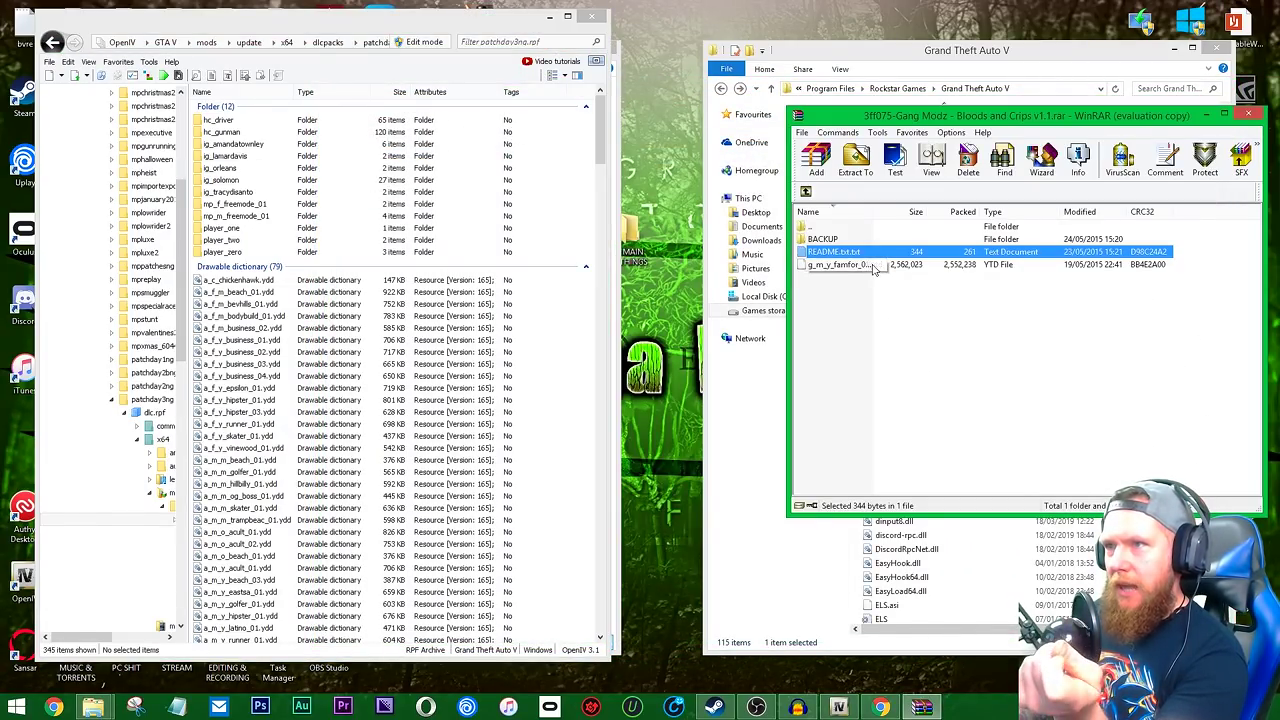
double_click(837, 239)
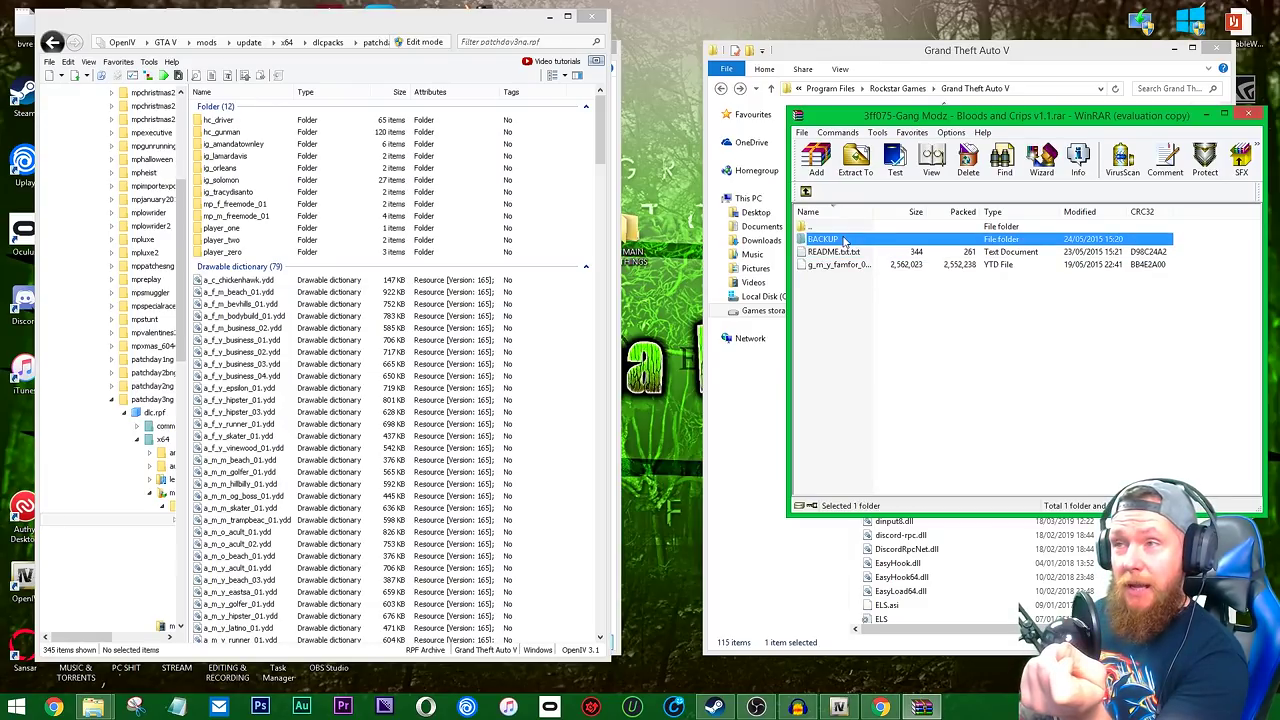
click(805, 191)
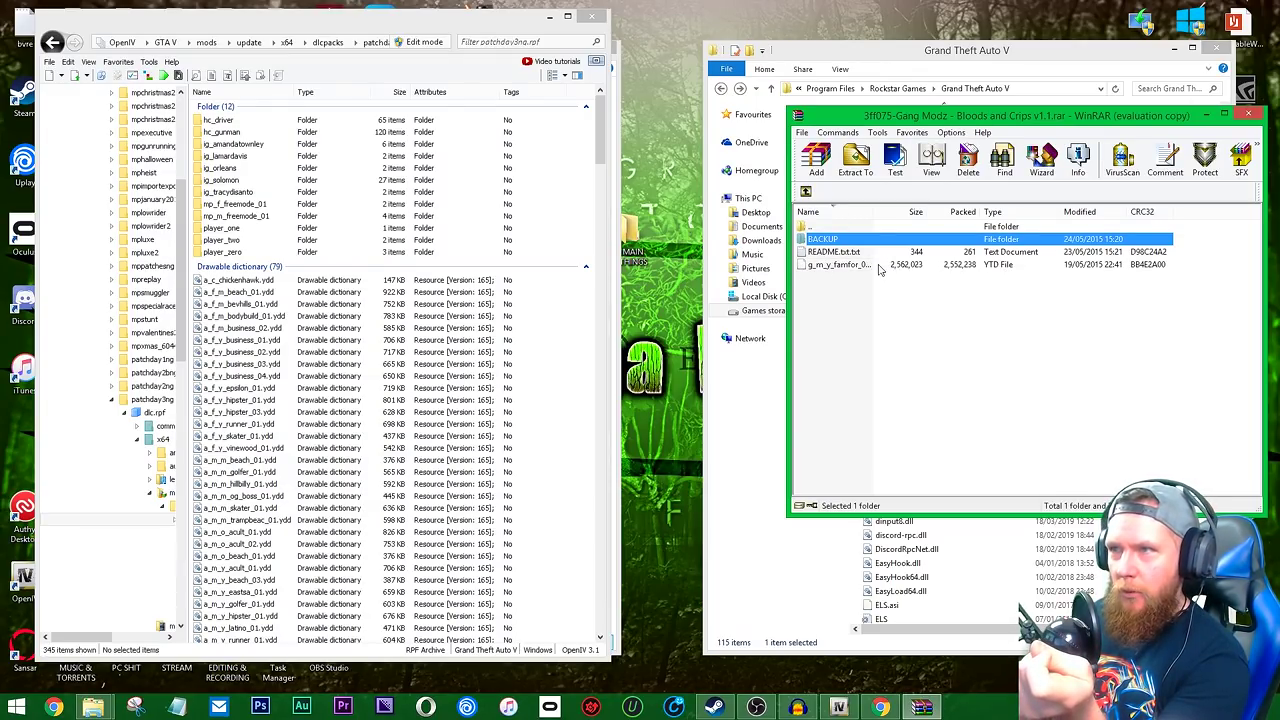
click(842, 265)
Turn on Edit mode in OpenIV for patchday3ng.rpf and accept automatic saving of changes.
click(370, 30)
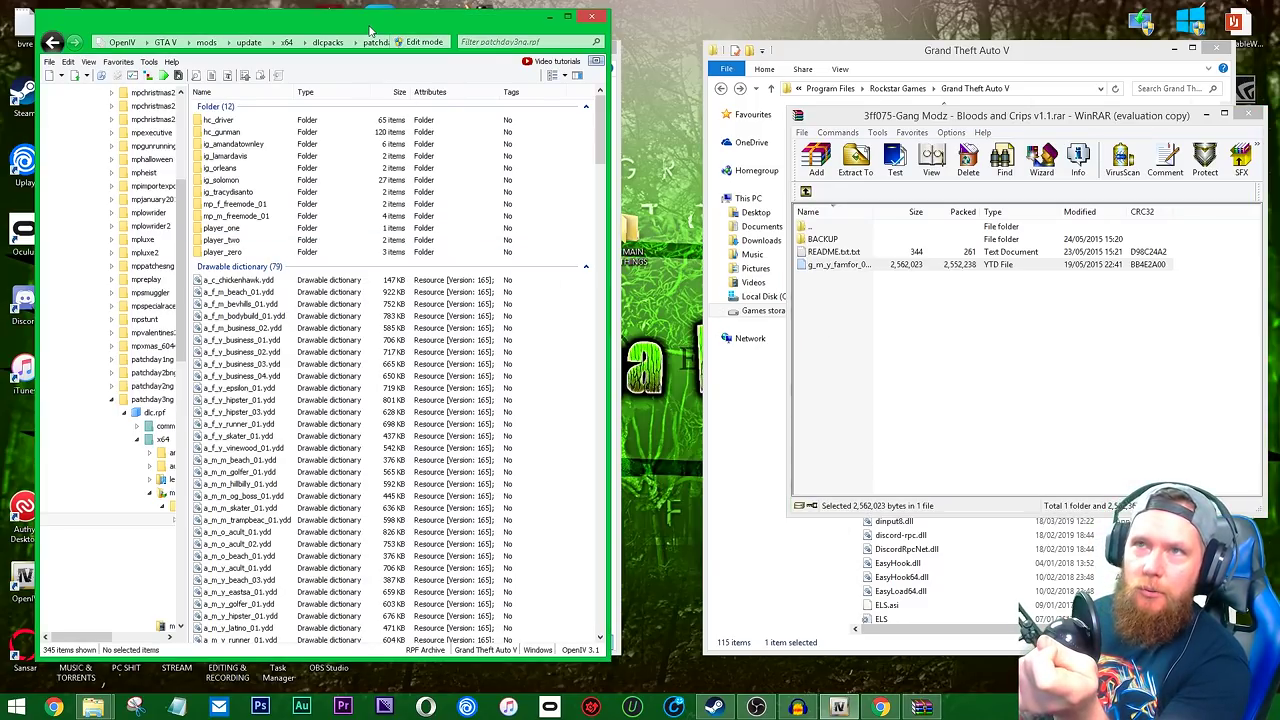
click(420, 44)
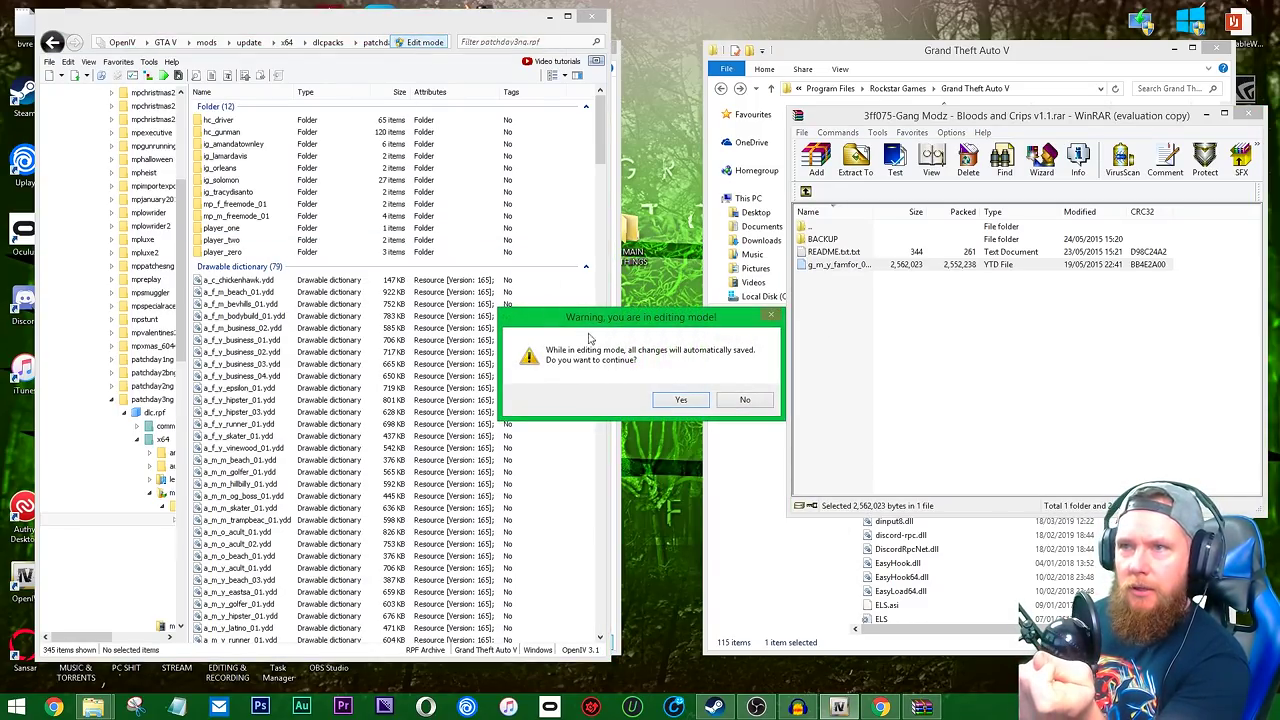
click(681, 401)
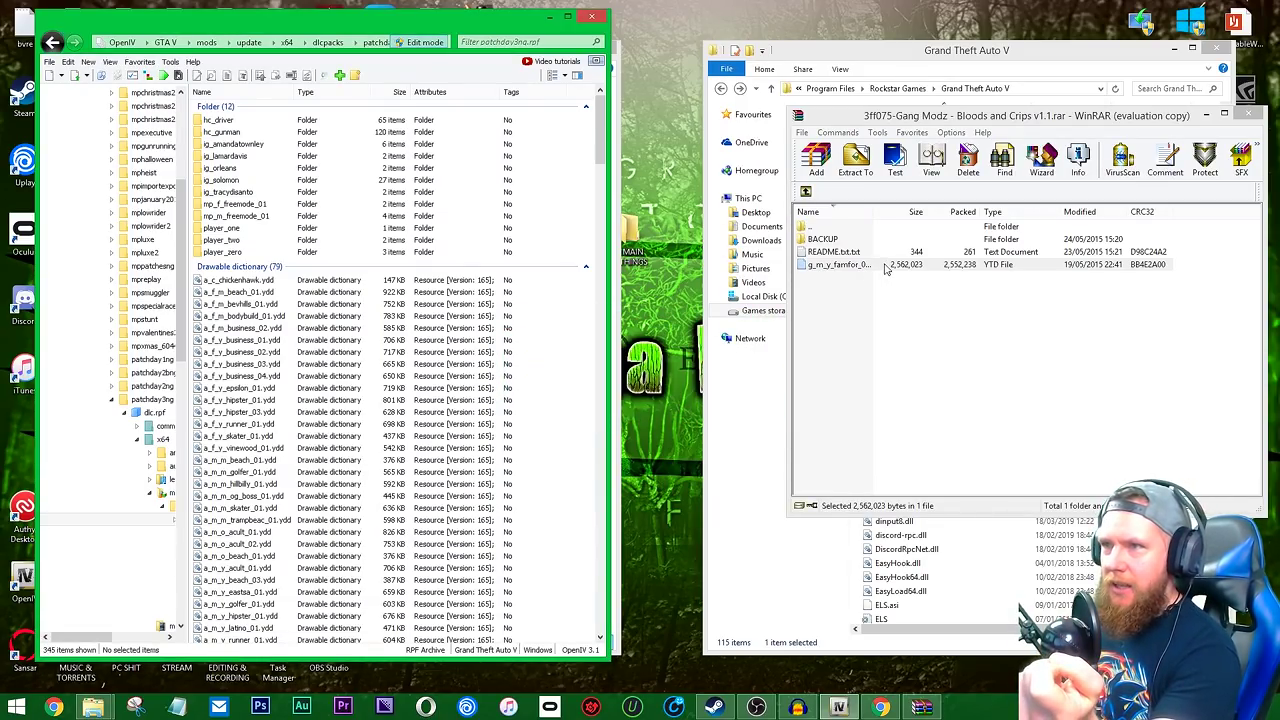
Try to add g_m_y_famfor_01.ytd from the archive to patchday3ng.rpf in OpenIV.
drag(886, 265, 395, 410)
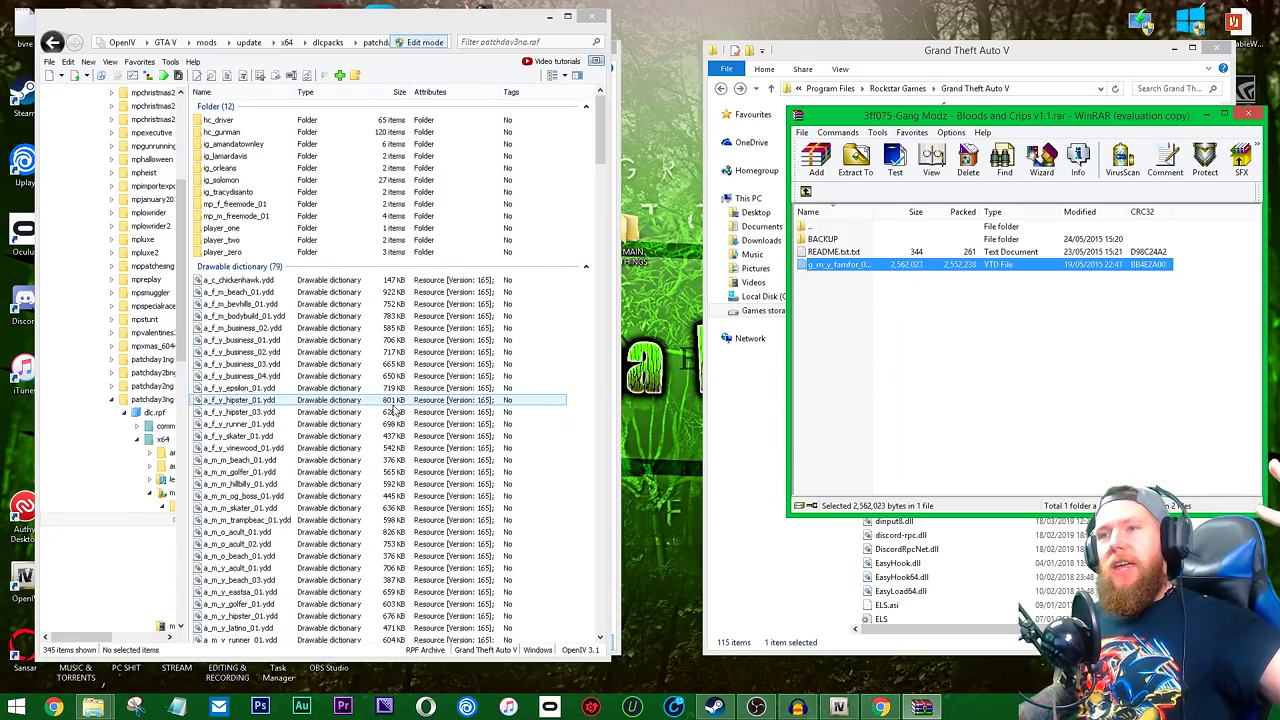
drag(395, 410, 670, 305)
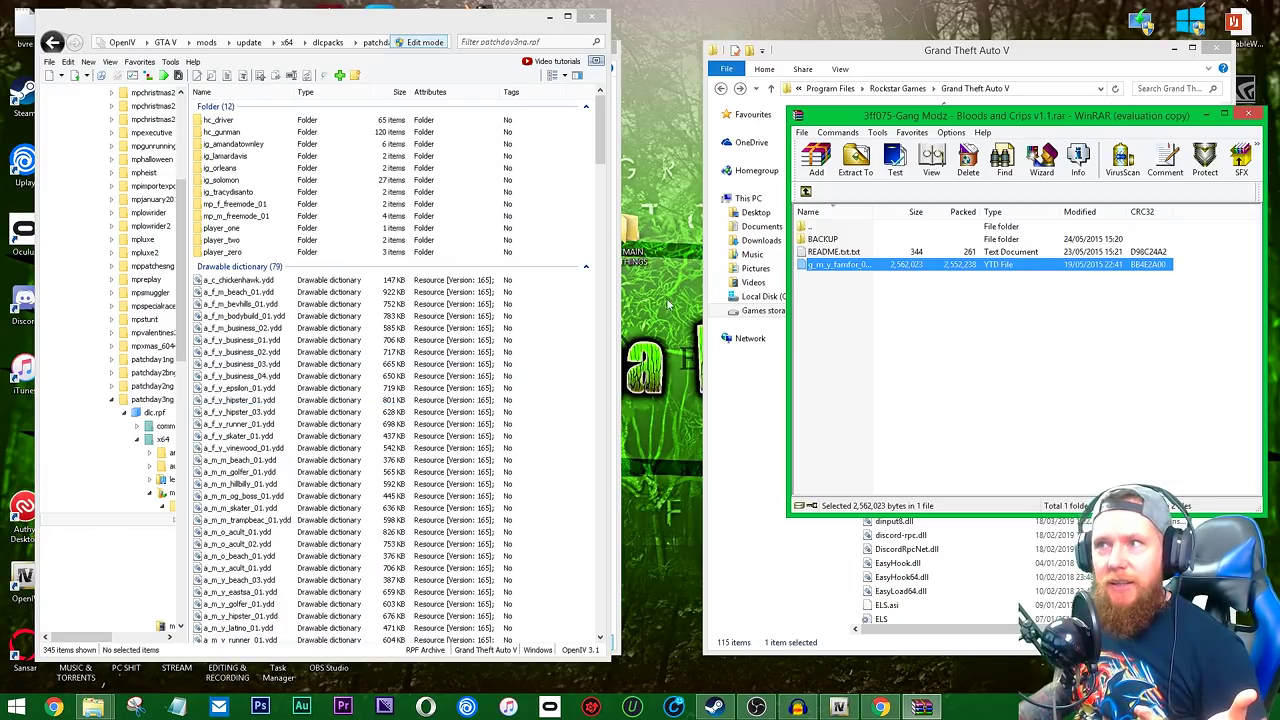
click(603, 167)
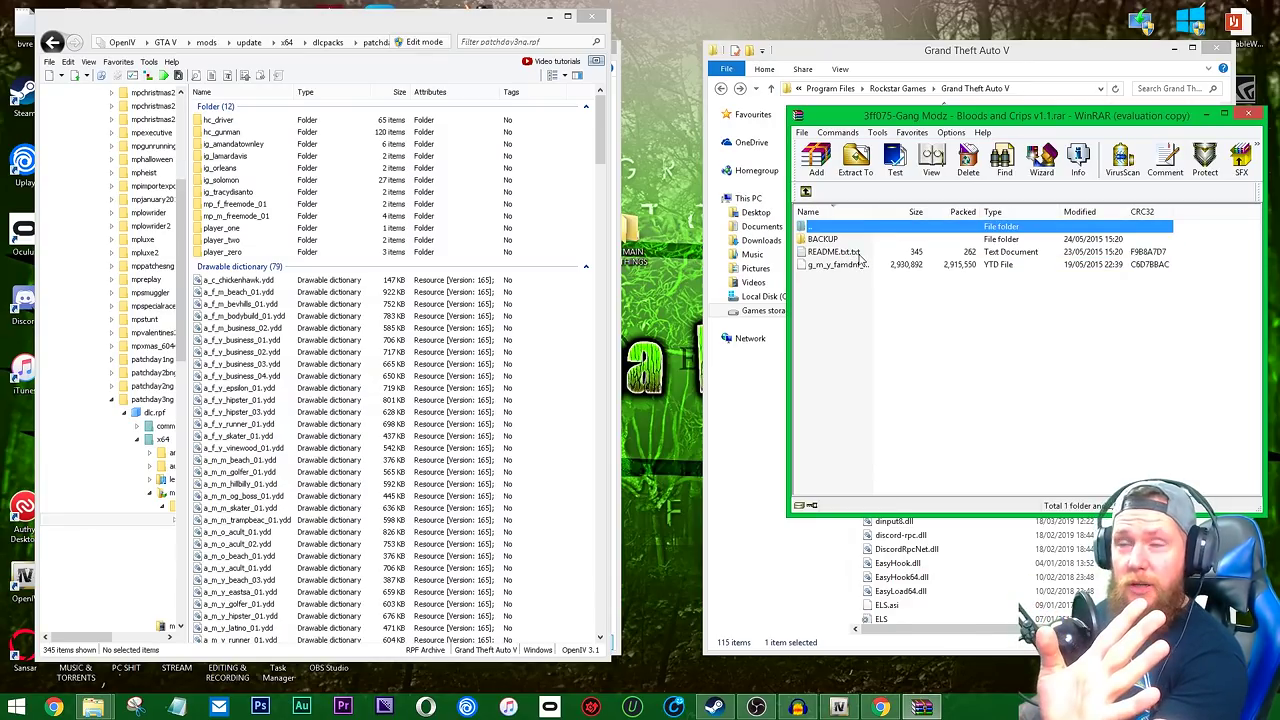
Read the README files in the FAMDNF and FAMCA folders of the Bloods and Crips archive, closing each one.
double_click(858, 255)
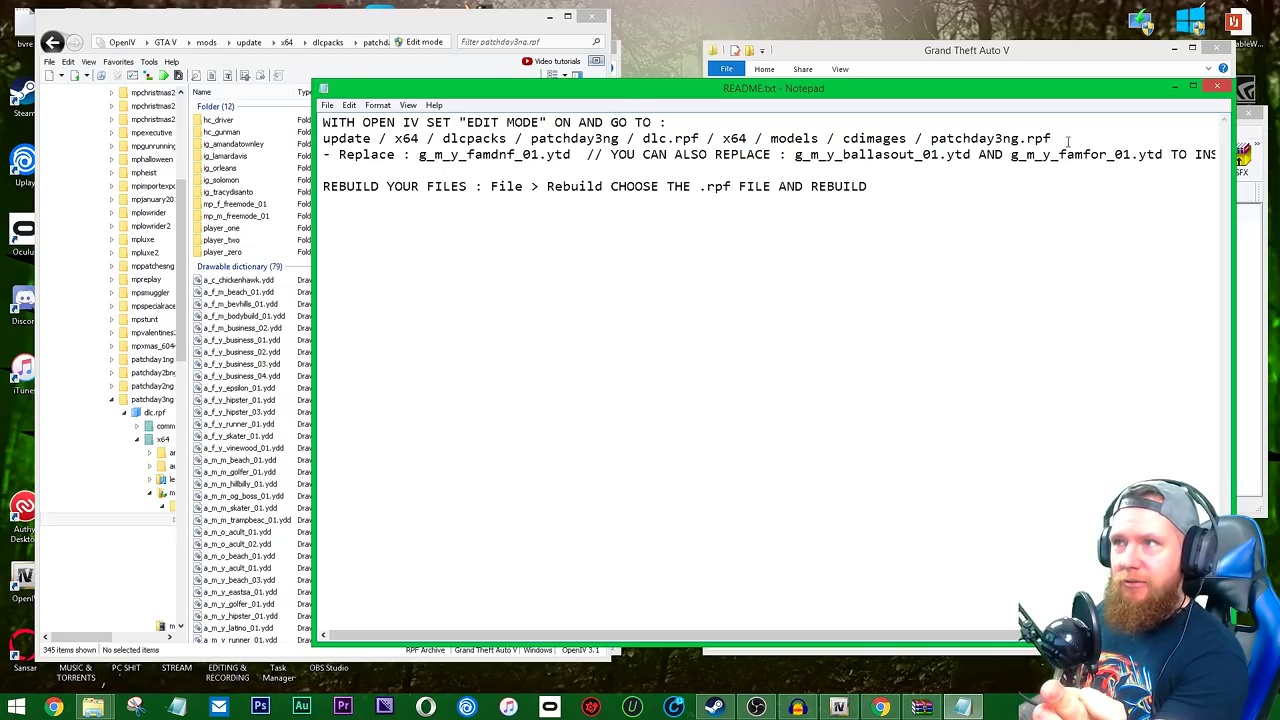
click(1219, 89)
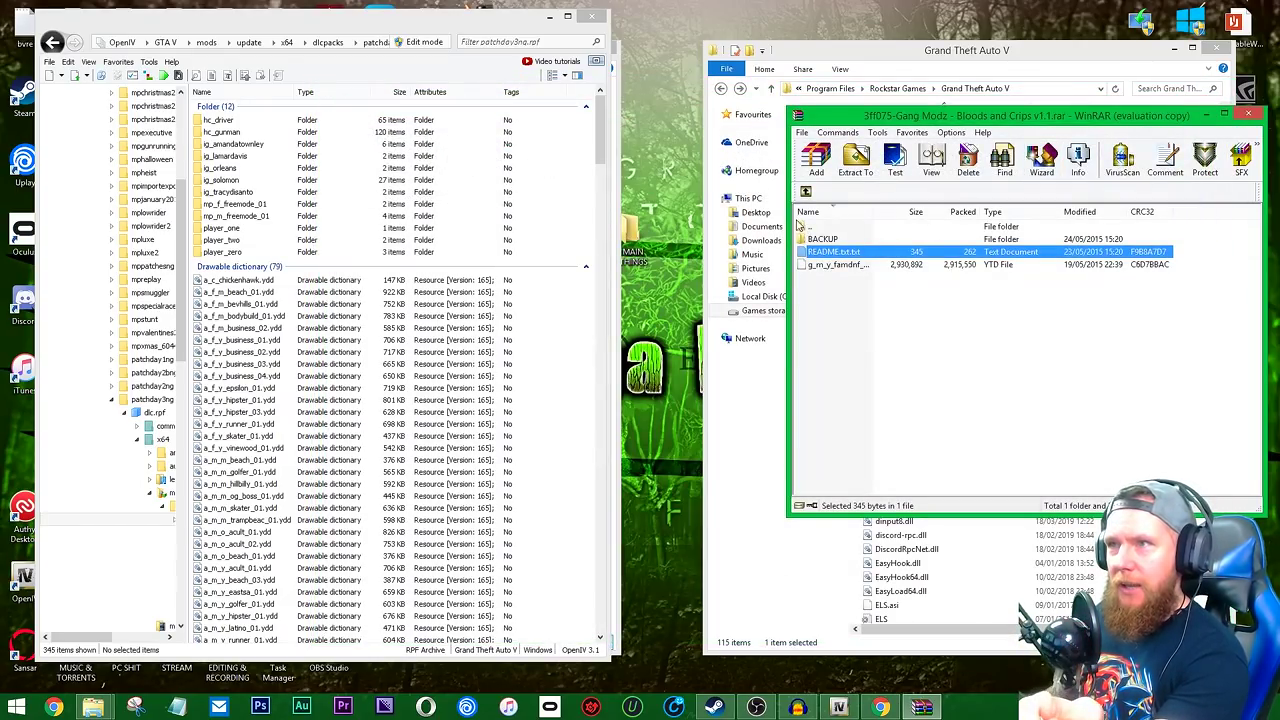
click(805, 192)
double_click(840, 265)
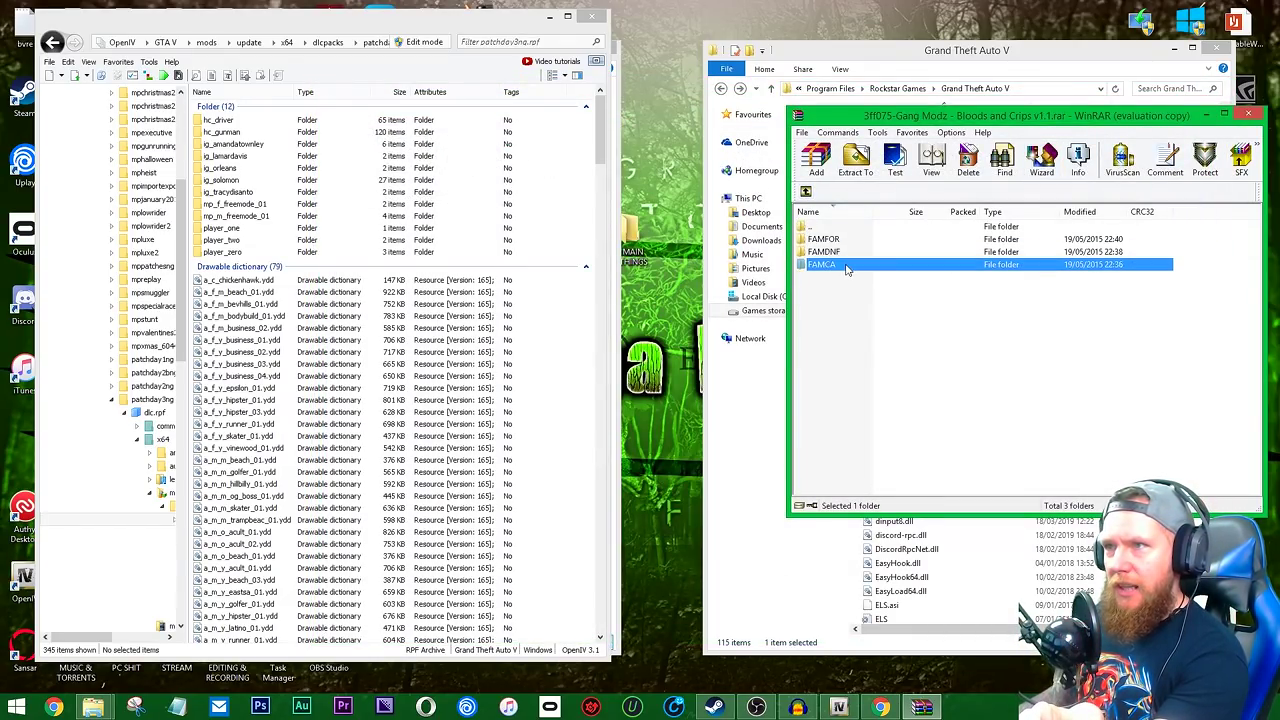
click(872, 253)
double_click(872, 253)
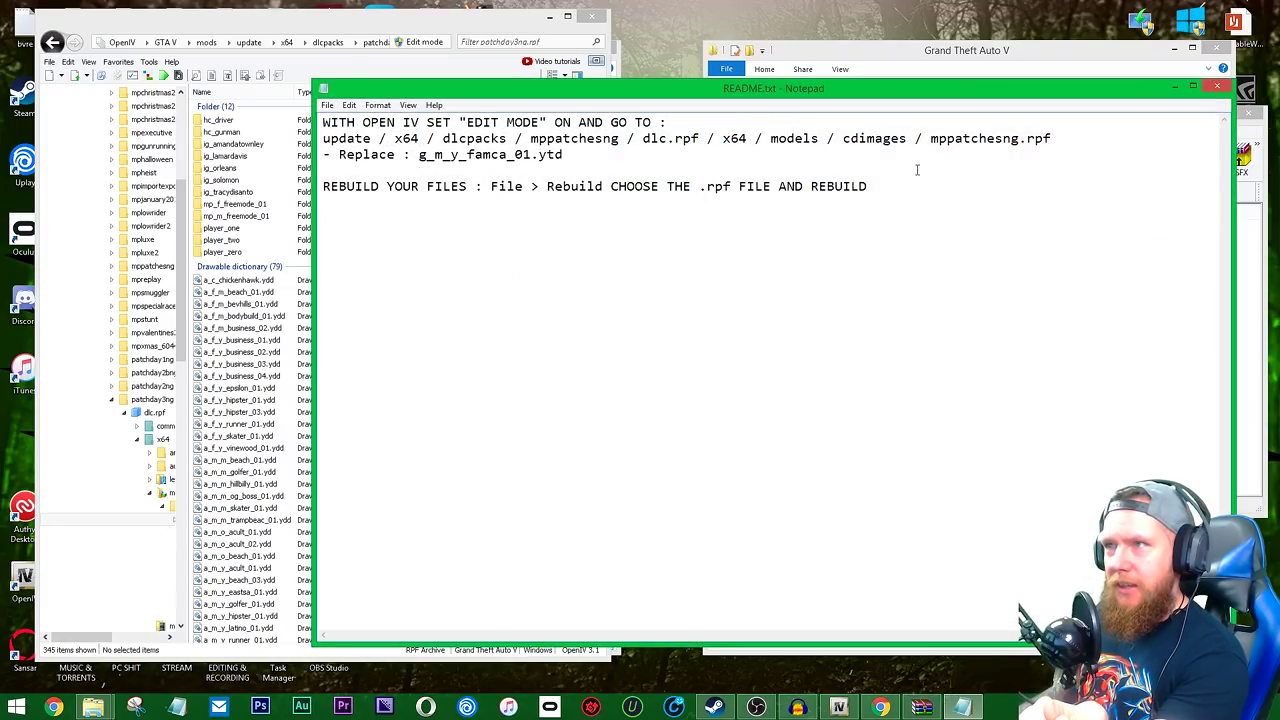
drag(500, 92, 546, 93)
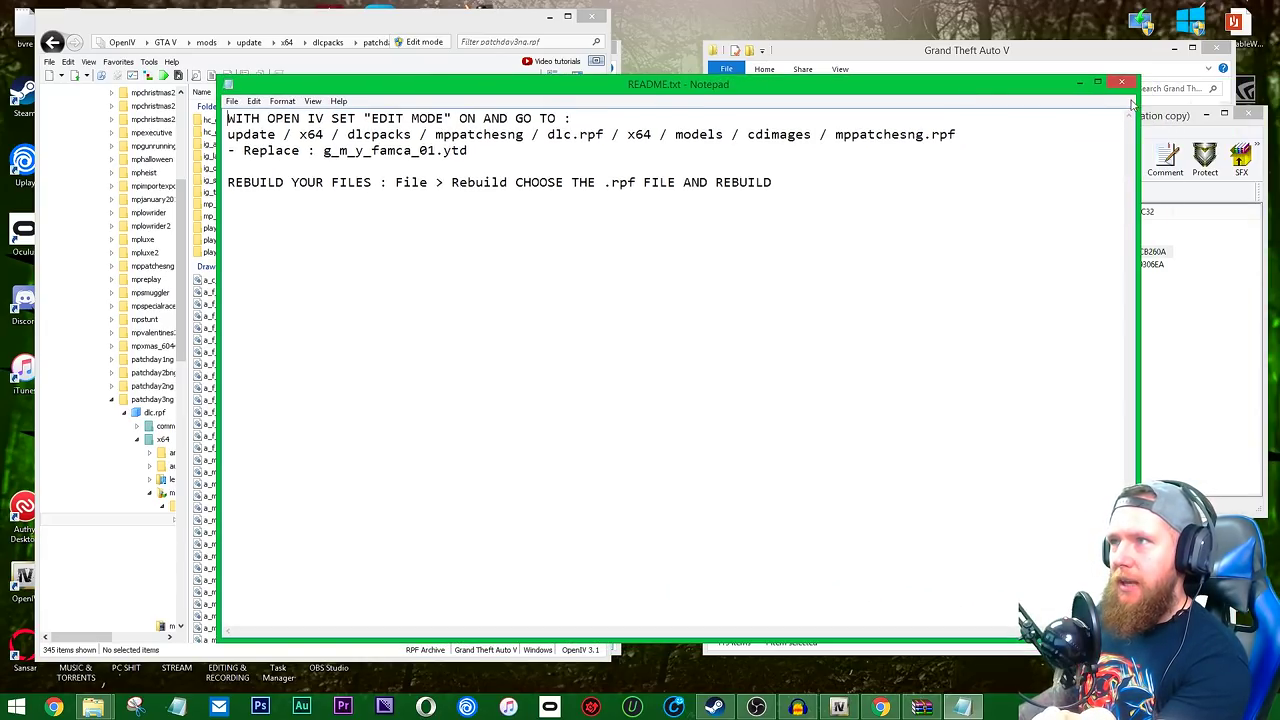
key(alt+F4)
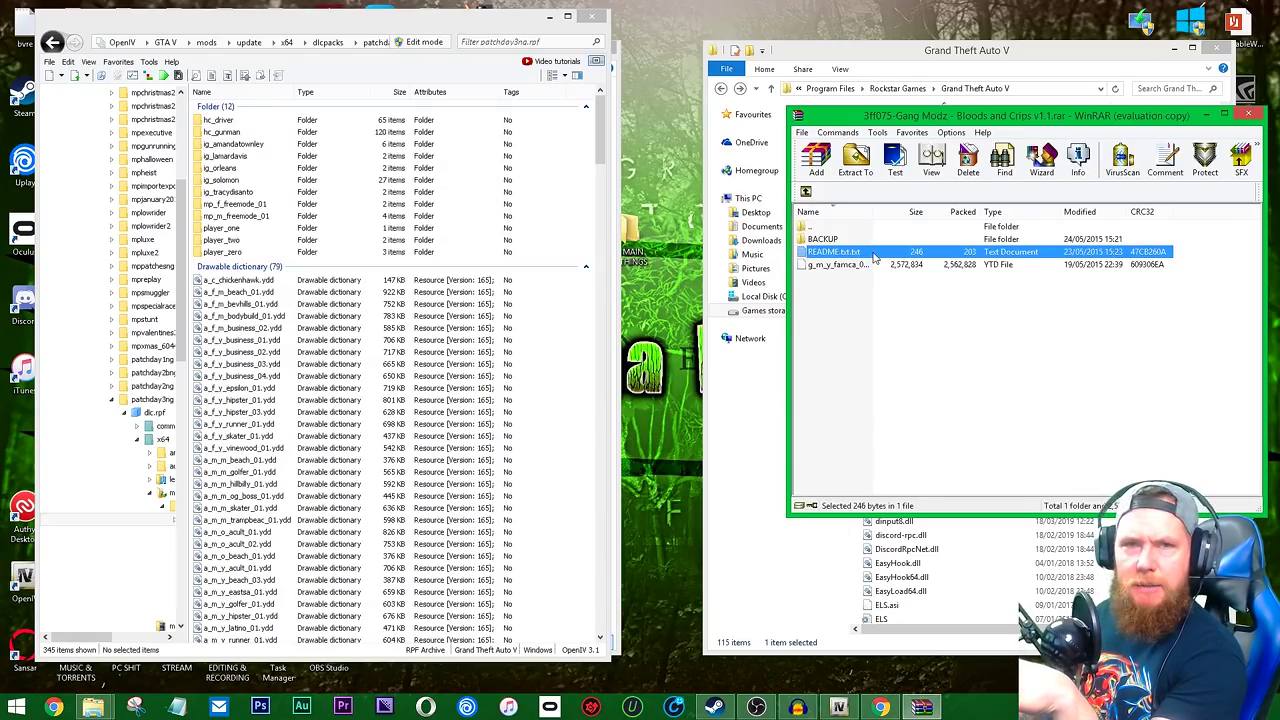
Browse to BALLAS > BALLASOUT in the Bloods and Crips archive to view its contents, and close the archive.
click(805, 191)
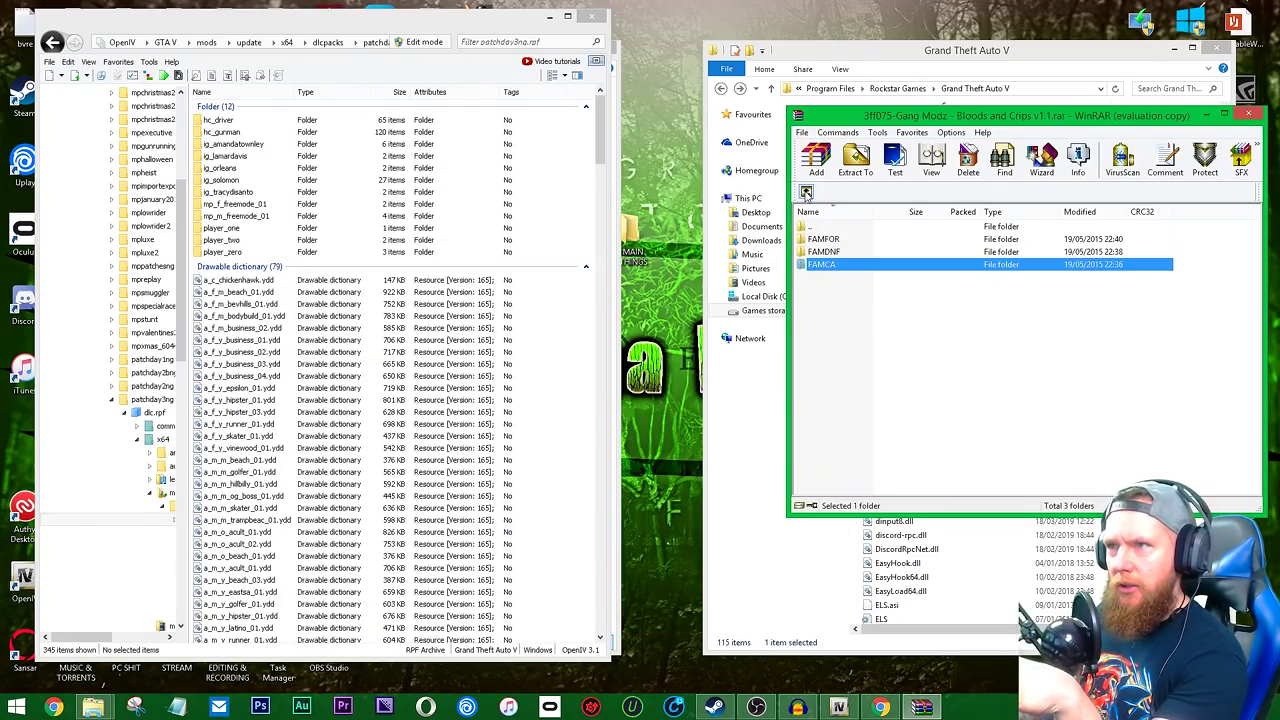
key(Up)
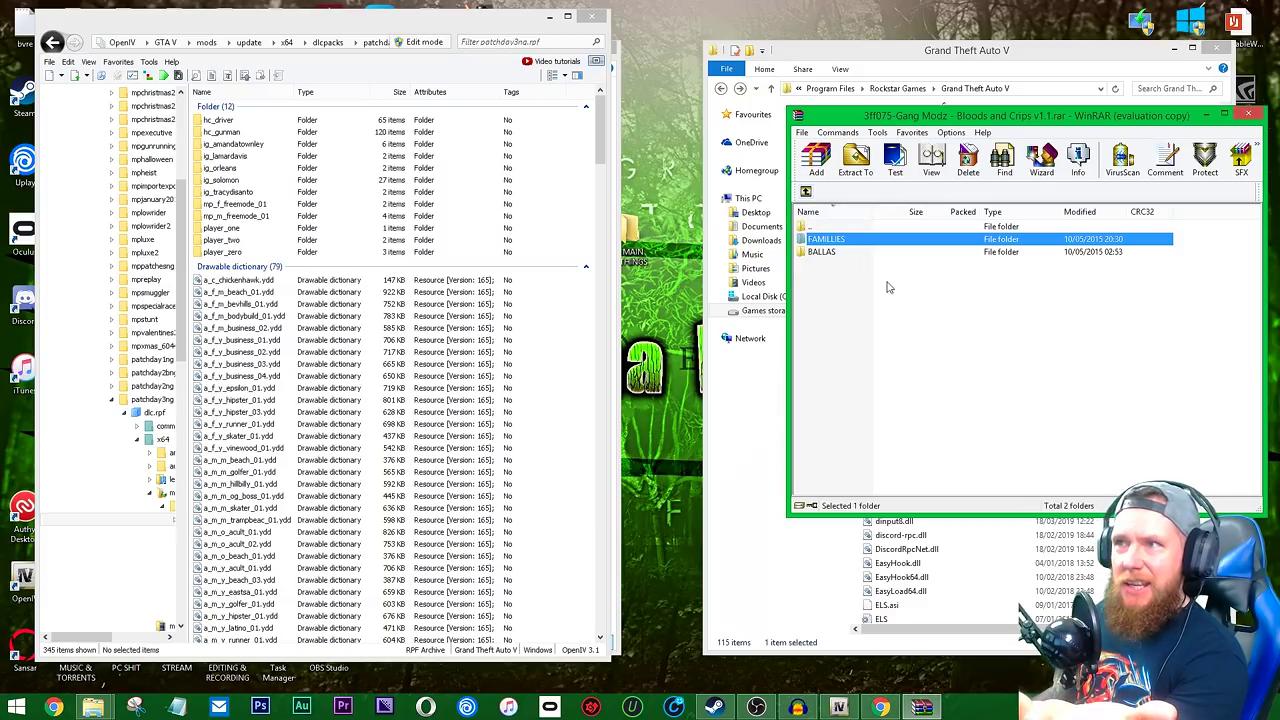
double_click(862, 254)
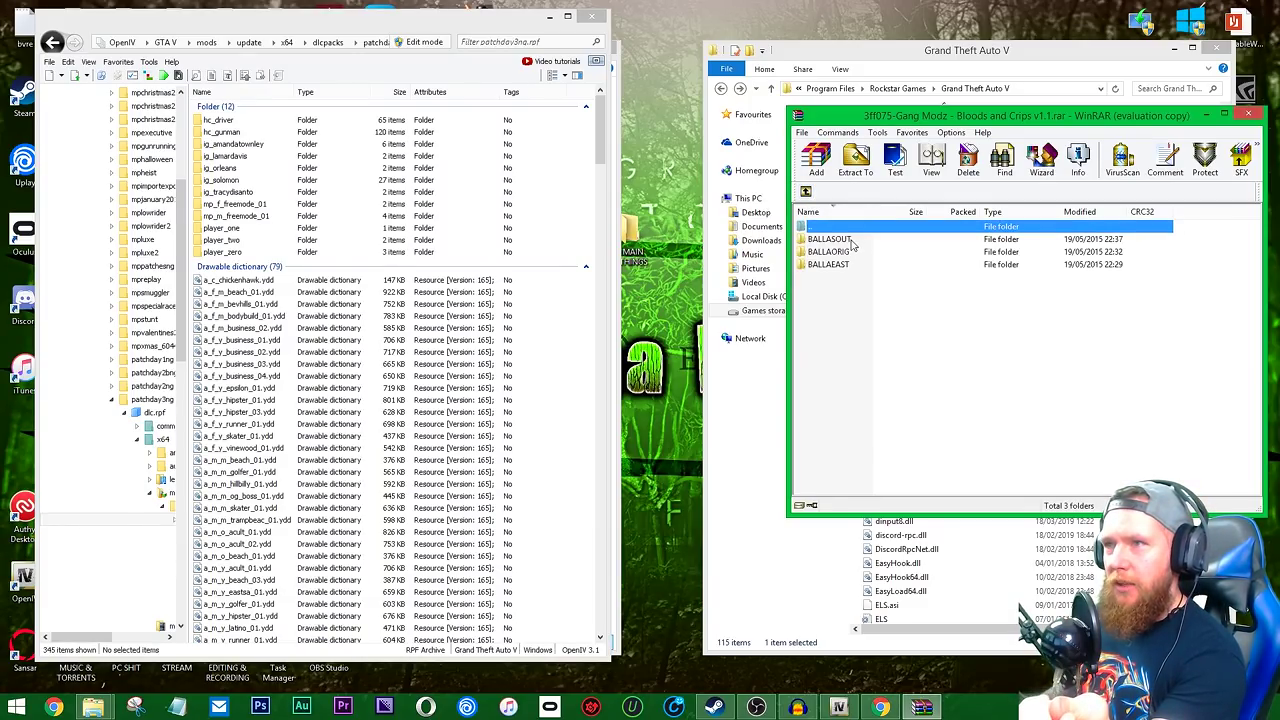
double_click(850, 241)
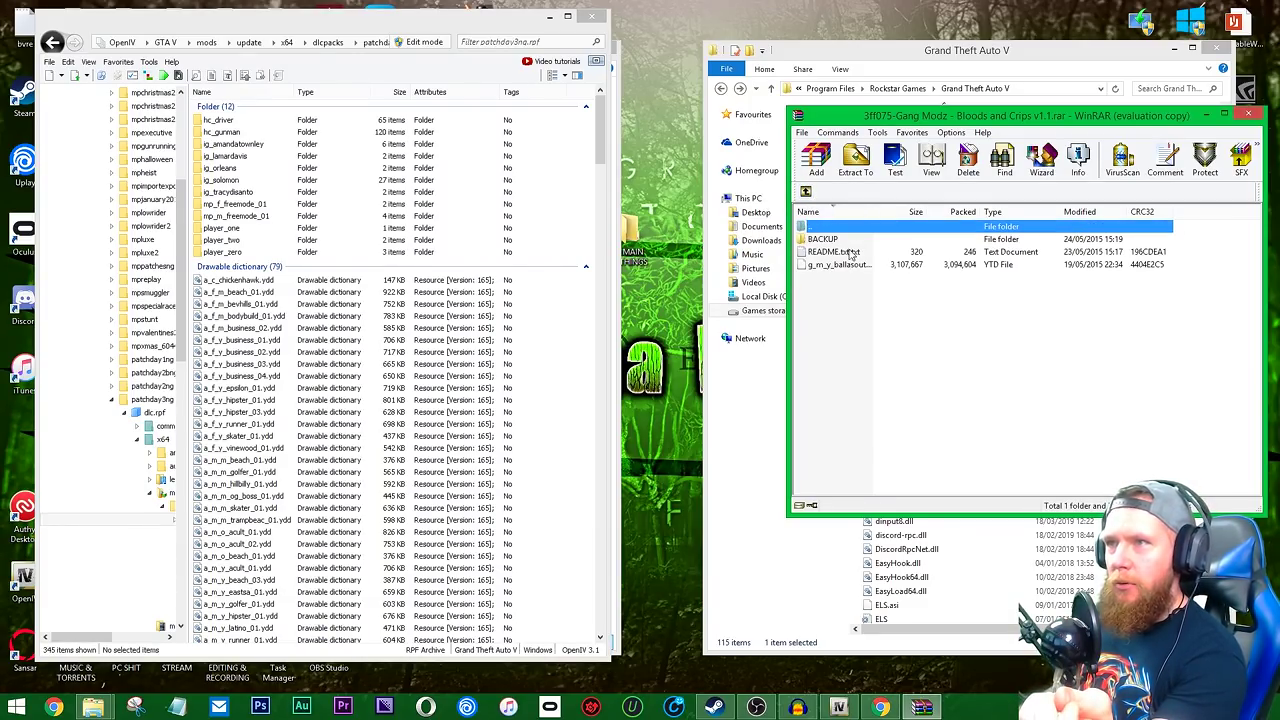
click(806, 192)
key(Escape)
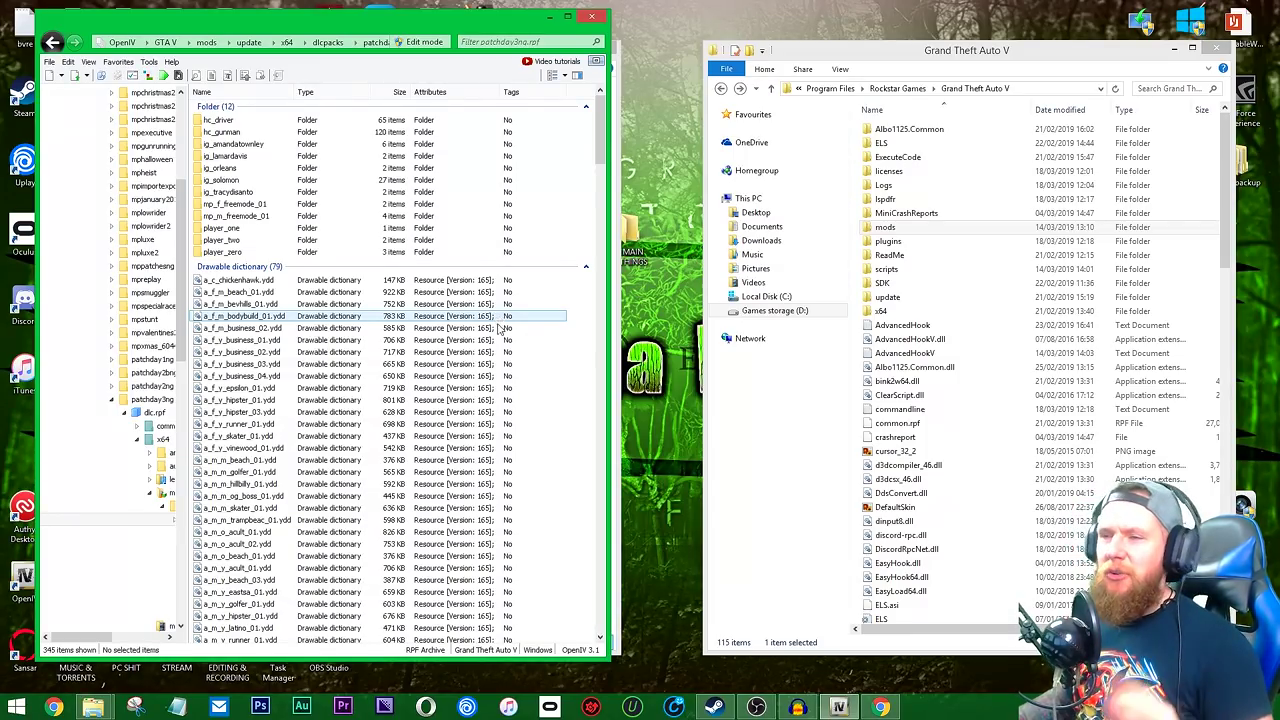
Switch to Chrome and open the Gang and Turf Mod 1.3.13 page from the GTA5-Mods Scripts category.
click(880, 707)
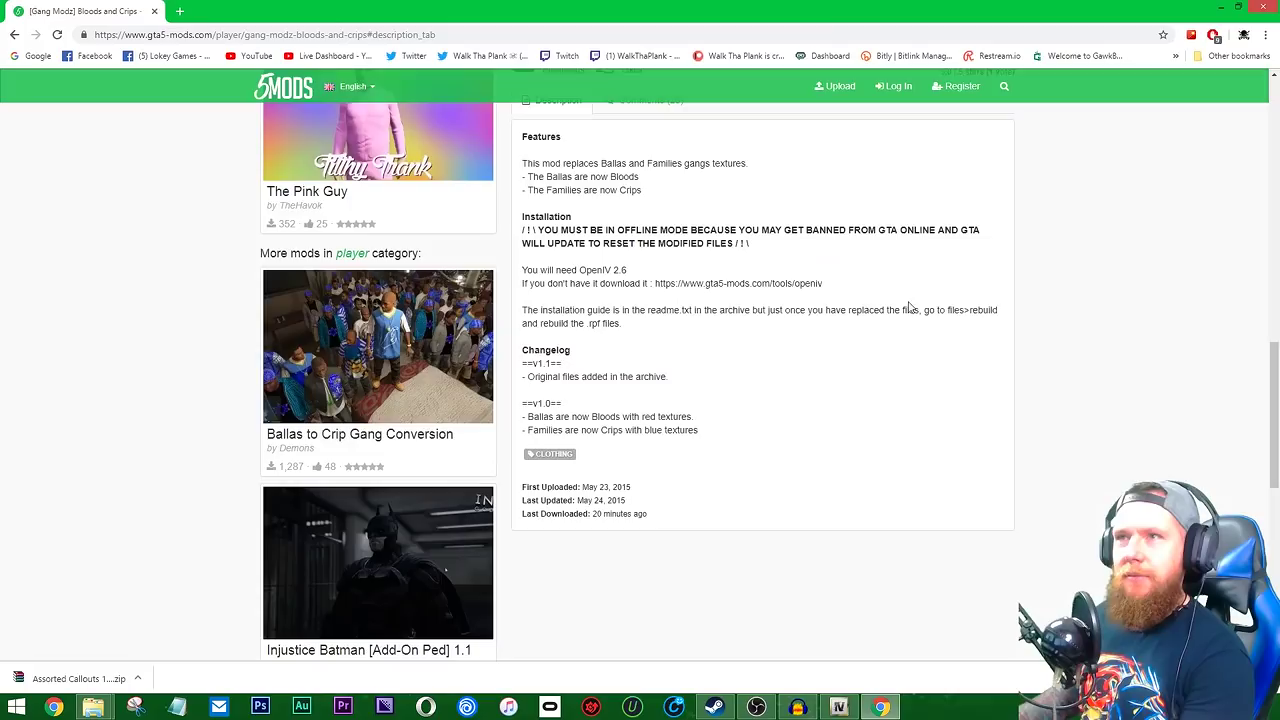
scroll(757, 251, up, 10)
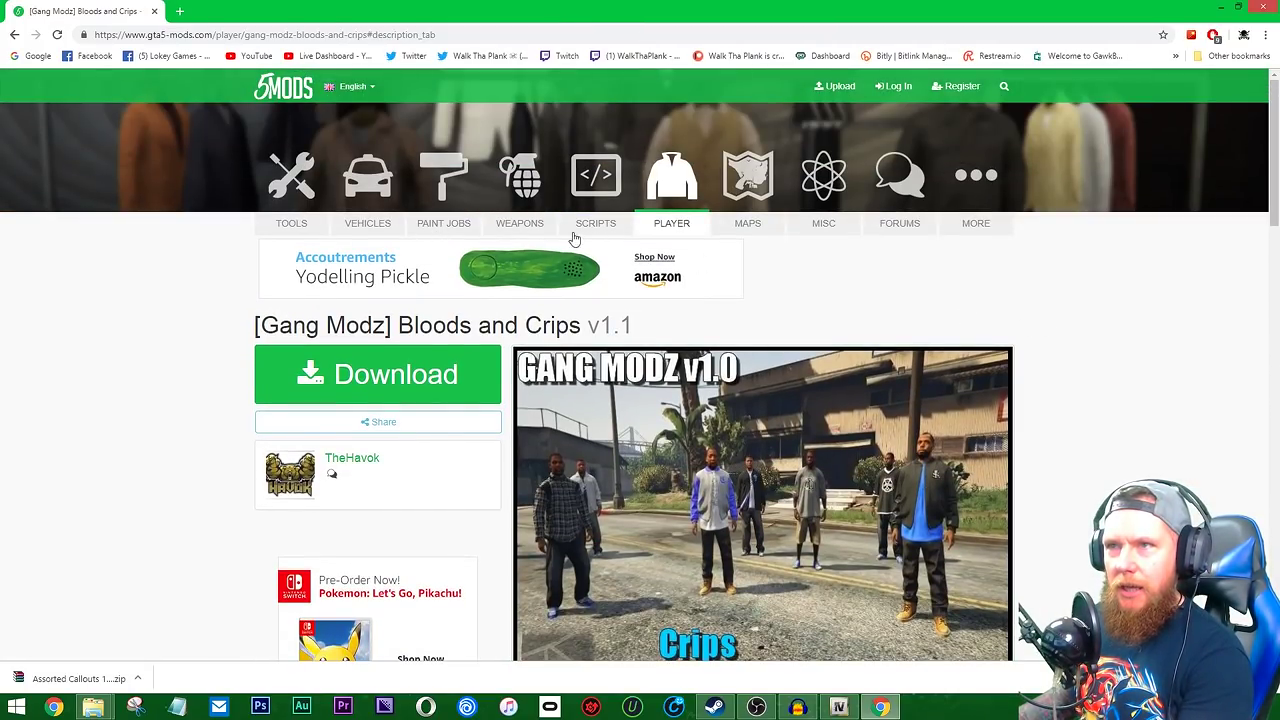
click(378, 222)
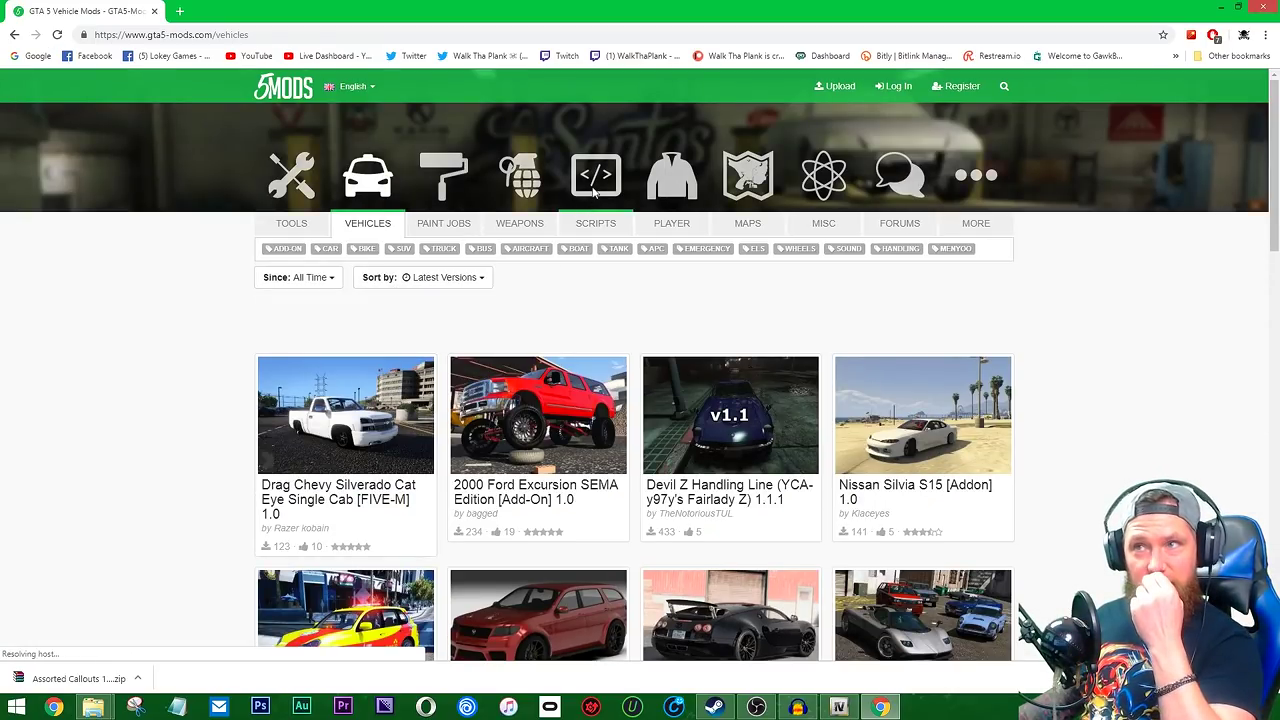
click(585, 196)
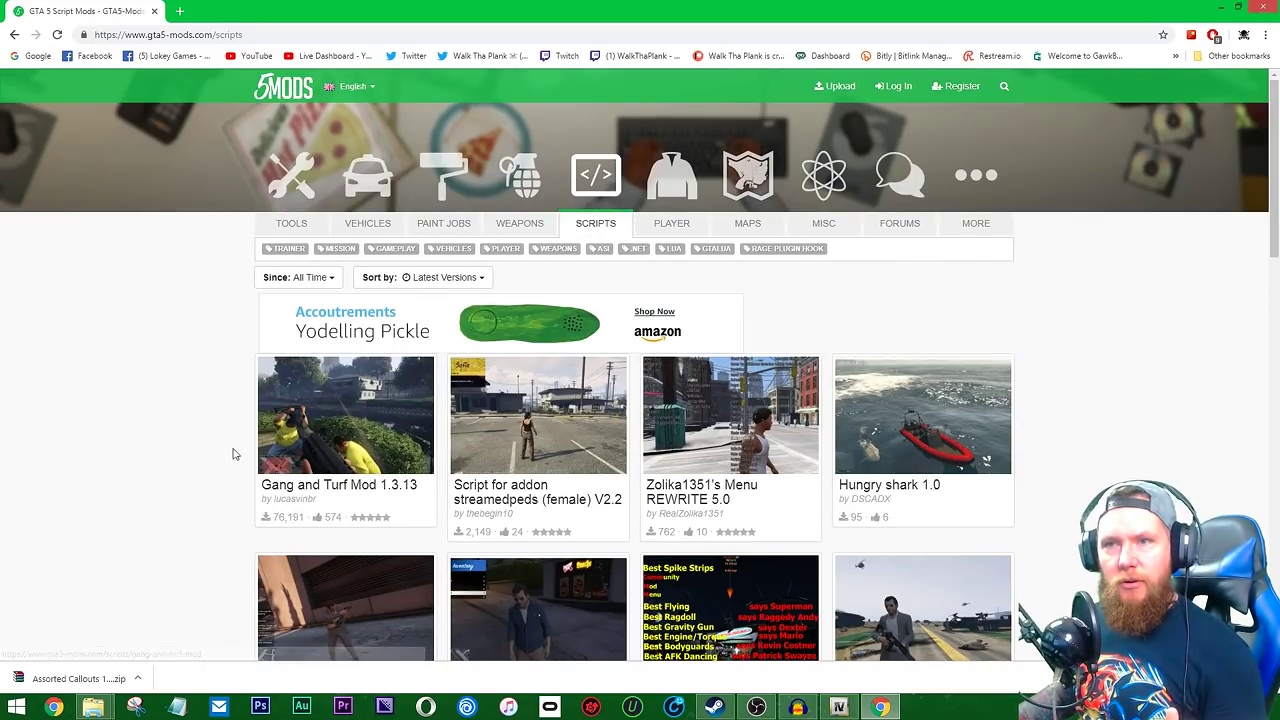
scroll(282, 298, down, 1)
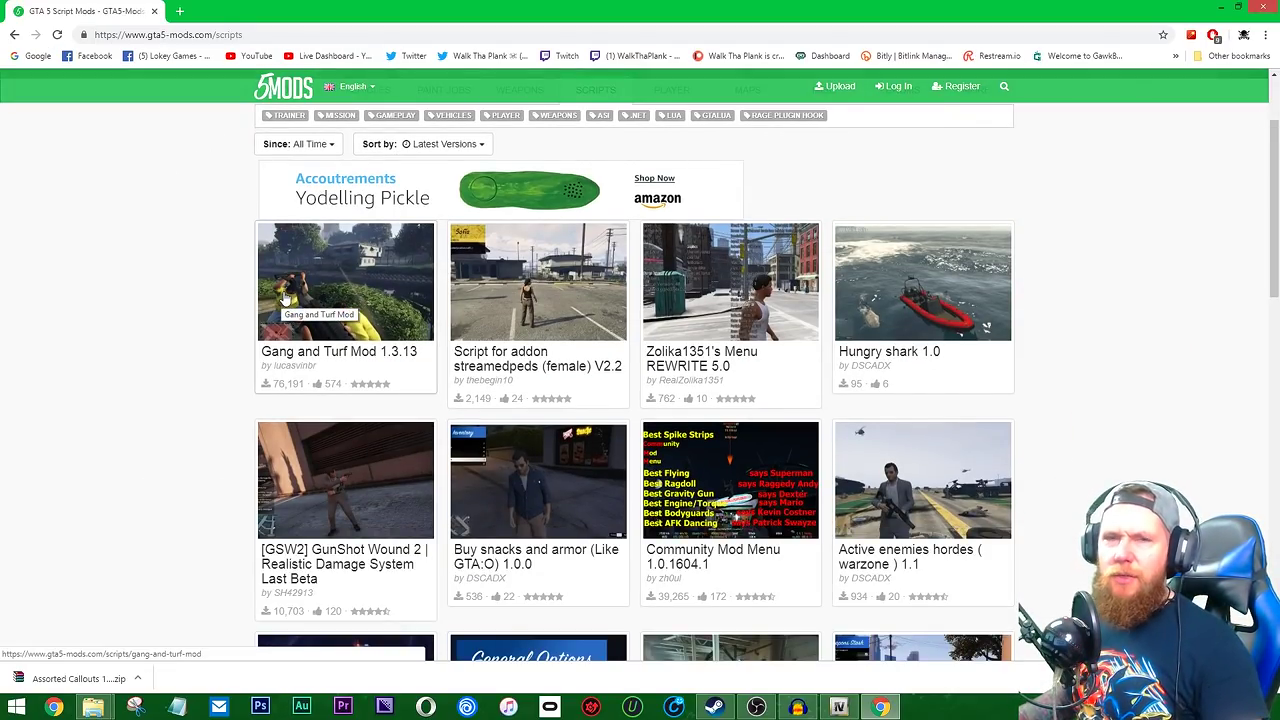
click(285, 298)
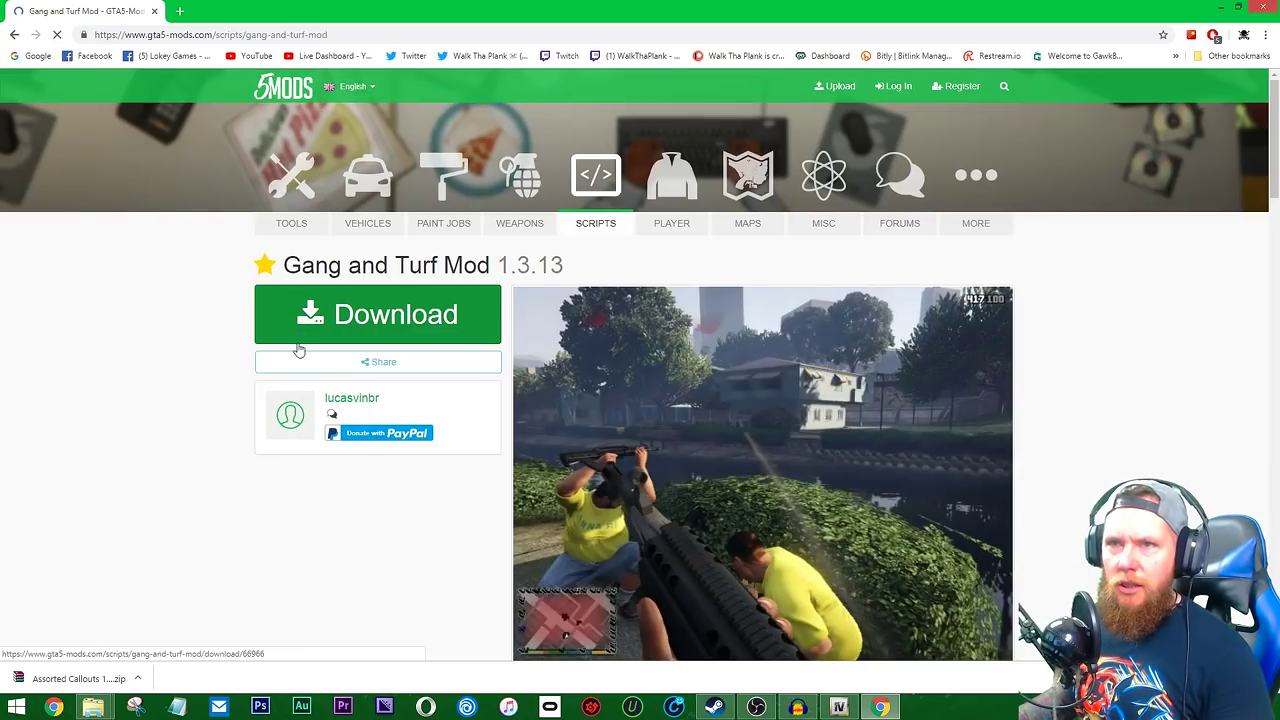
Look over the Gang and Turf Mod page, return to the Scripts listing and skim the mods there.
scroll(645, 512, down, 1)
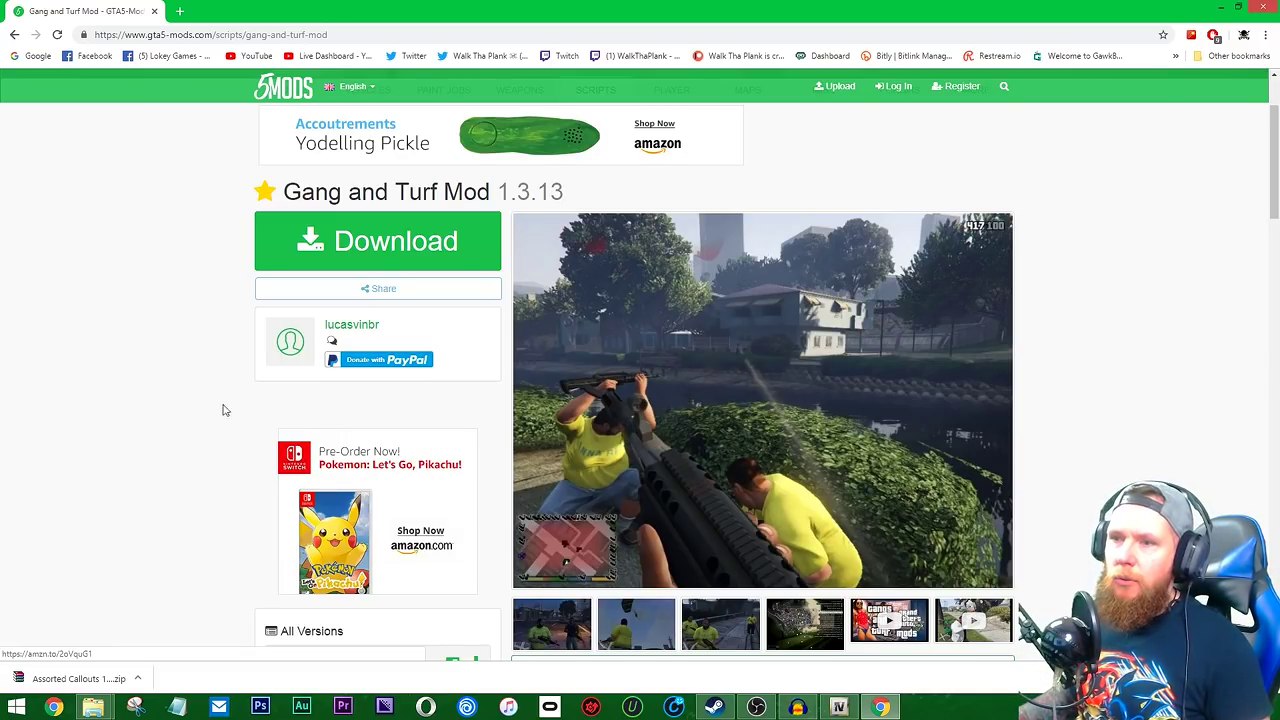
scroll(225, 410, down, 1)
scroll(930, 385, up, 2)
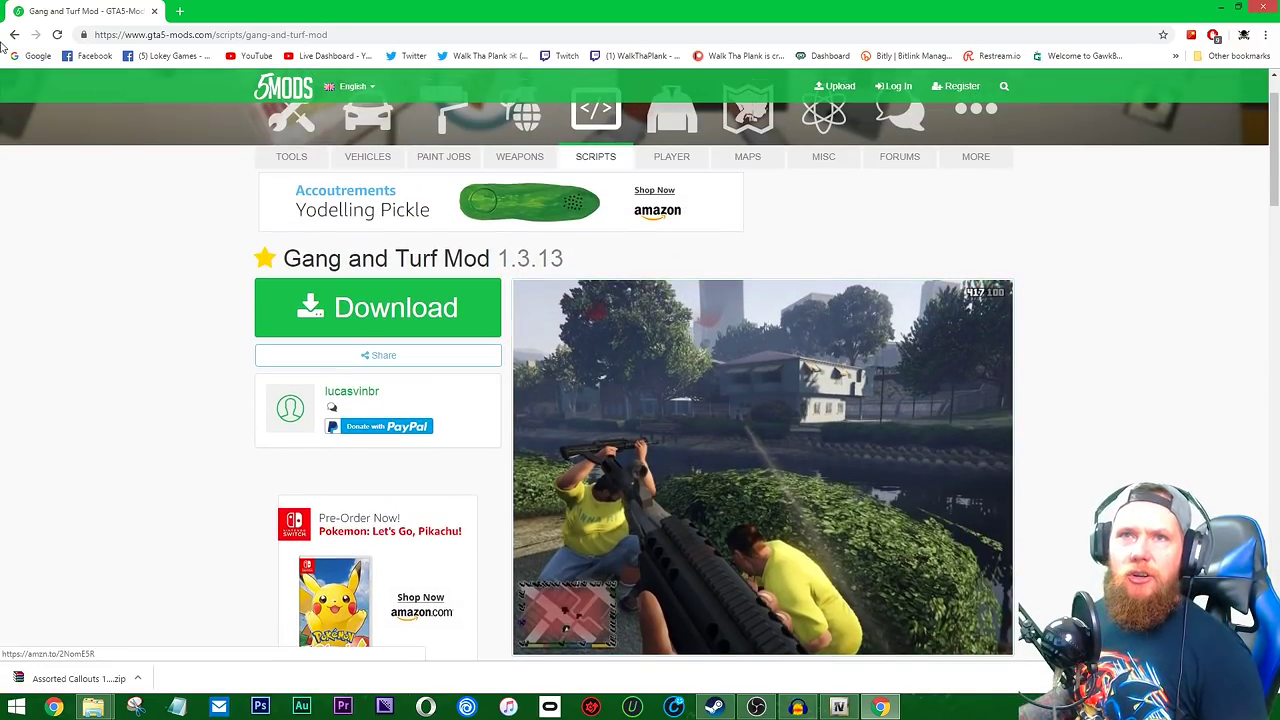
click(14, 34)
scroll(160, 430, down, 1)
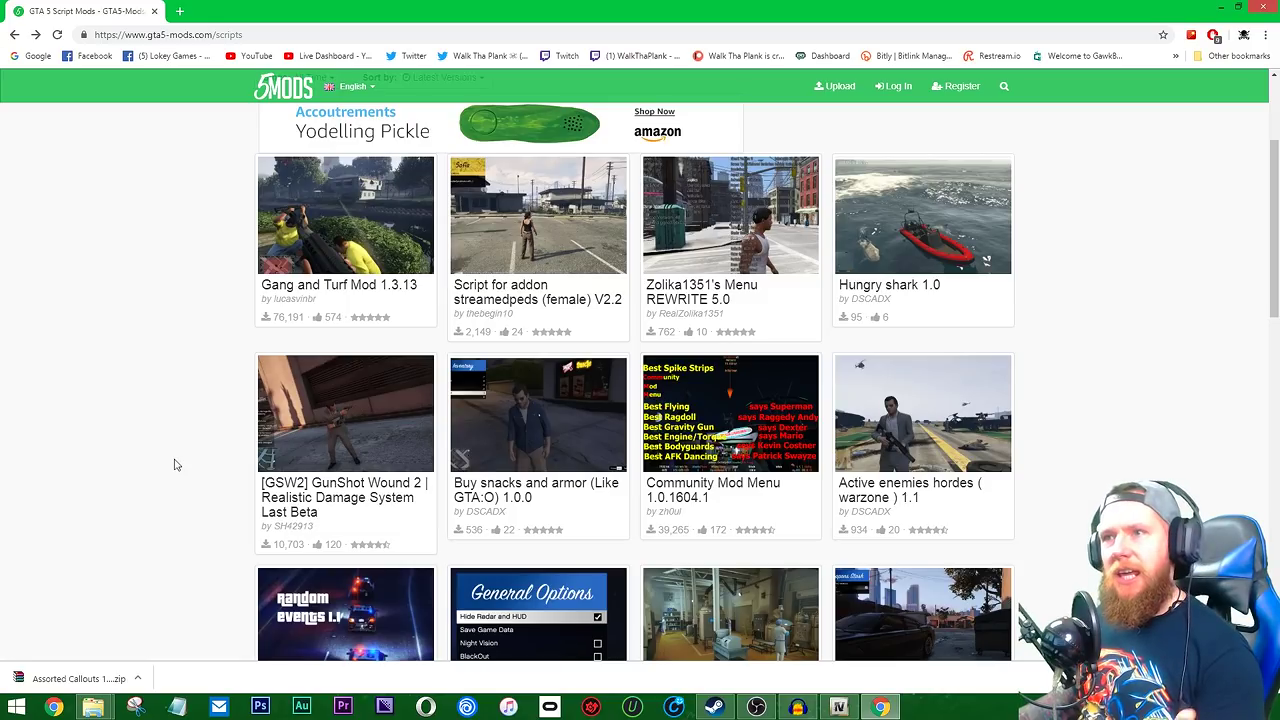
scroll(174, 464, up, 2)
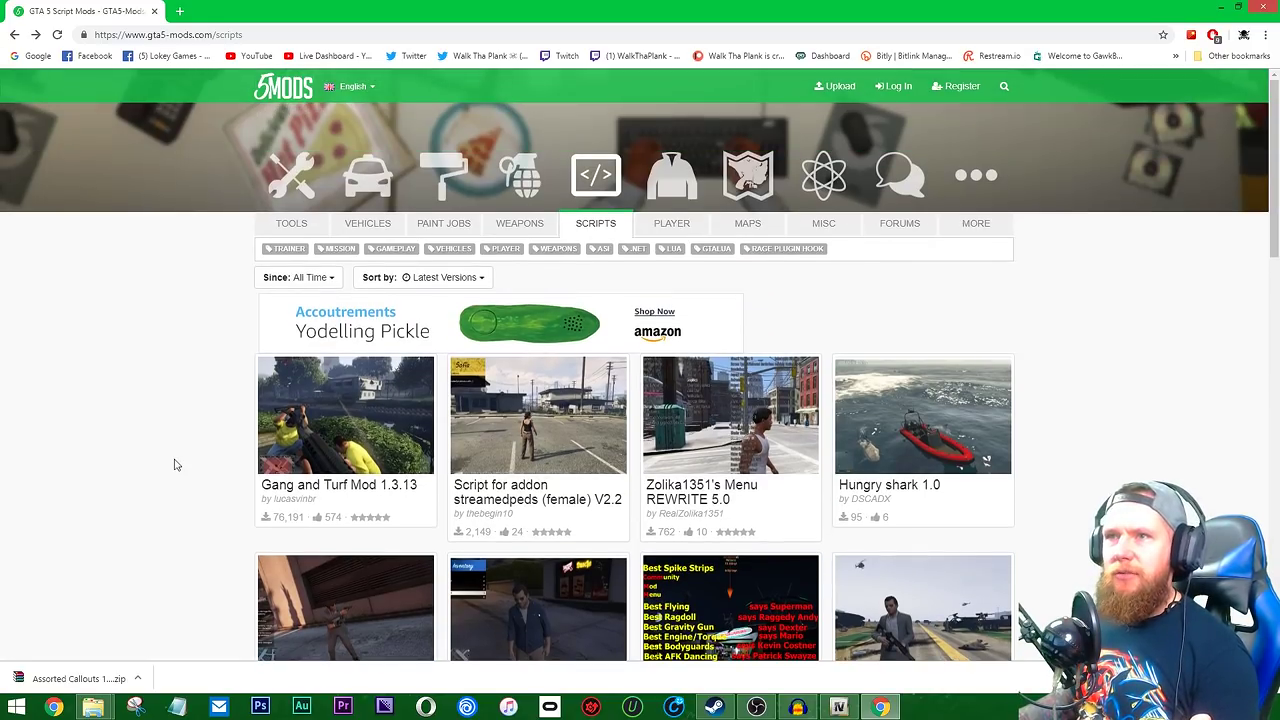
Open the Bugatti Veyron Super Sport page in the Vehicles category, review its description, and download version 1.1.
click(360, 190)
scroll(107, 420, down, 3)
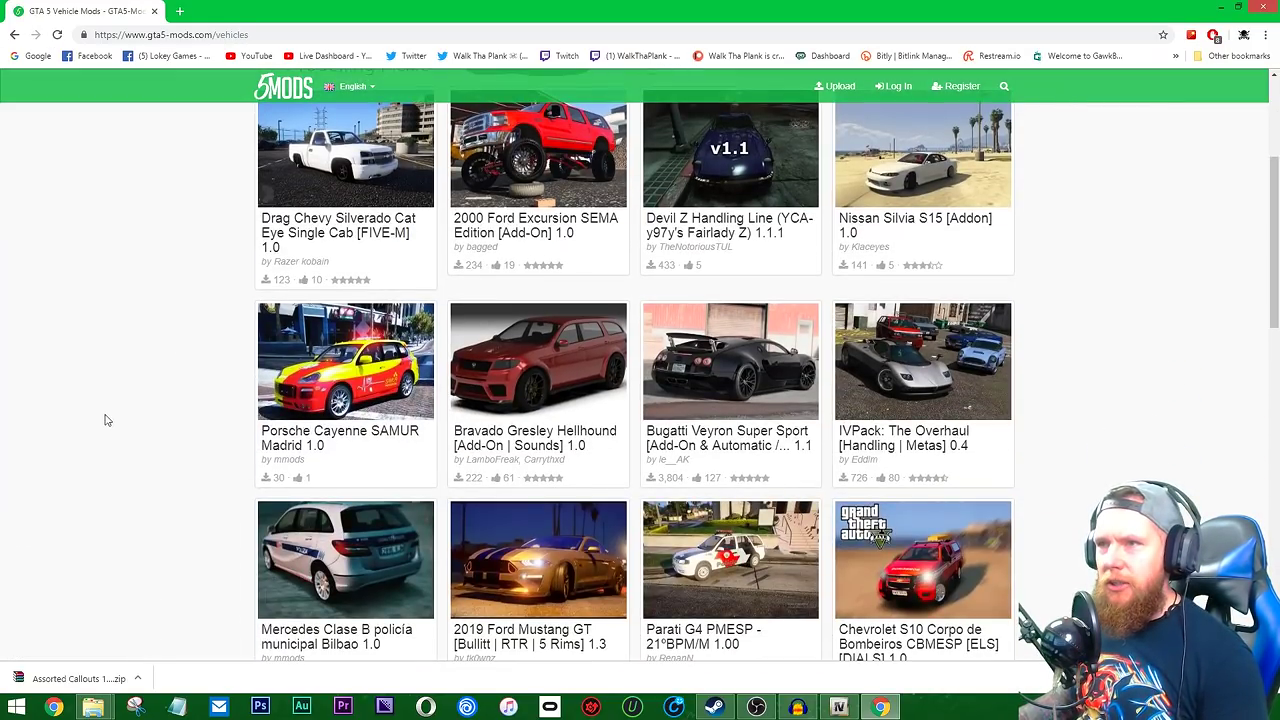
click(720, 434)
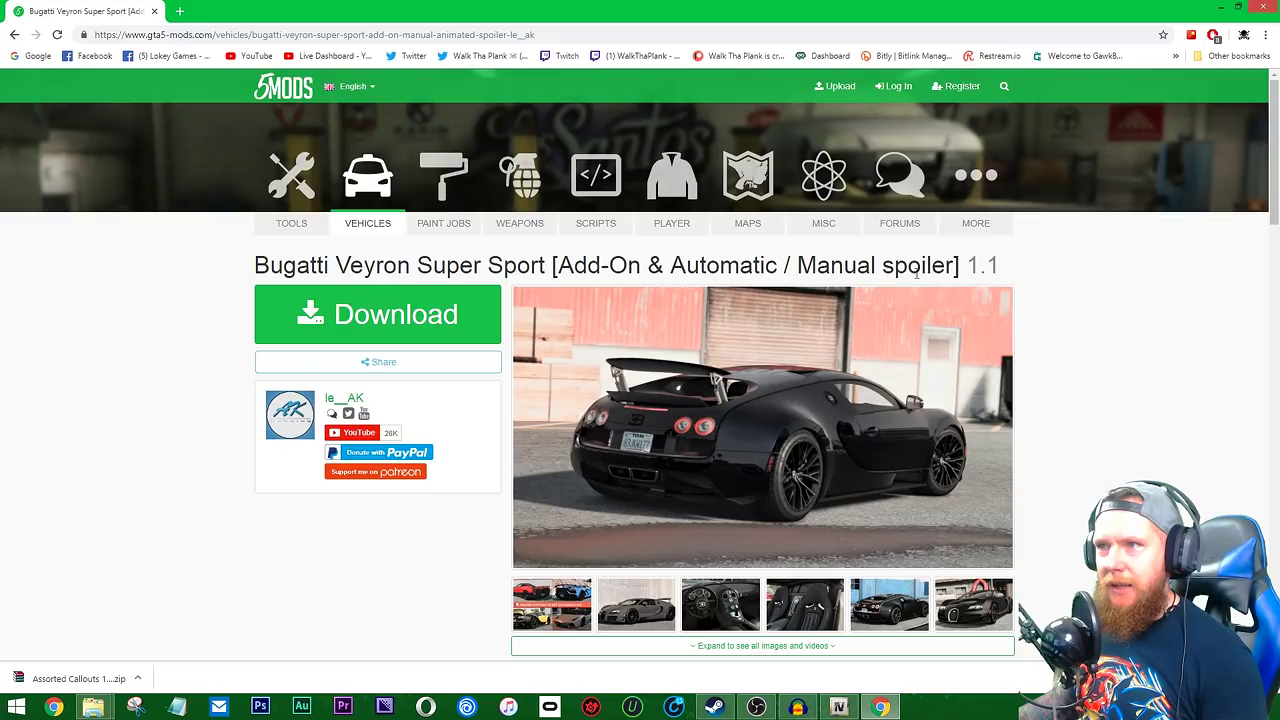
scroll(263, 491, down, 5)
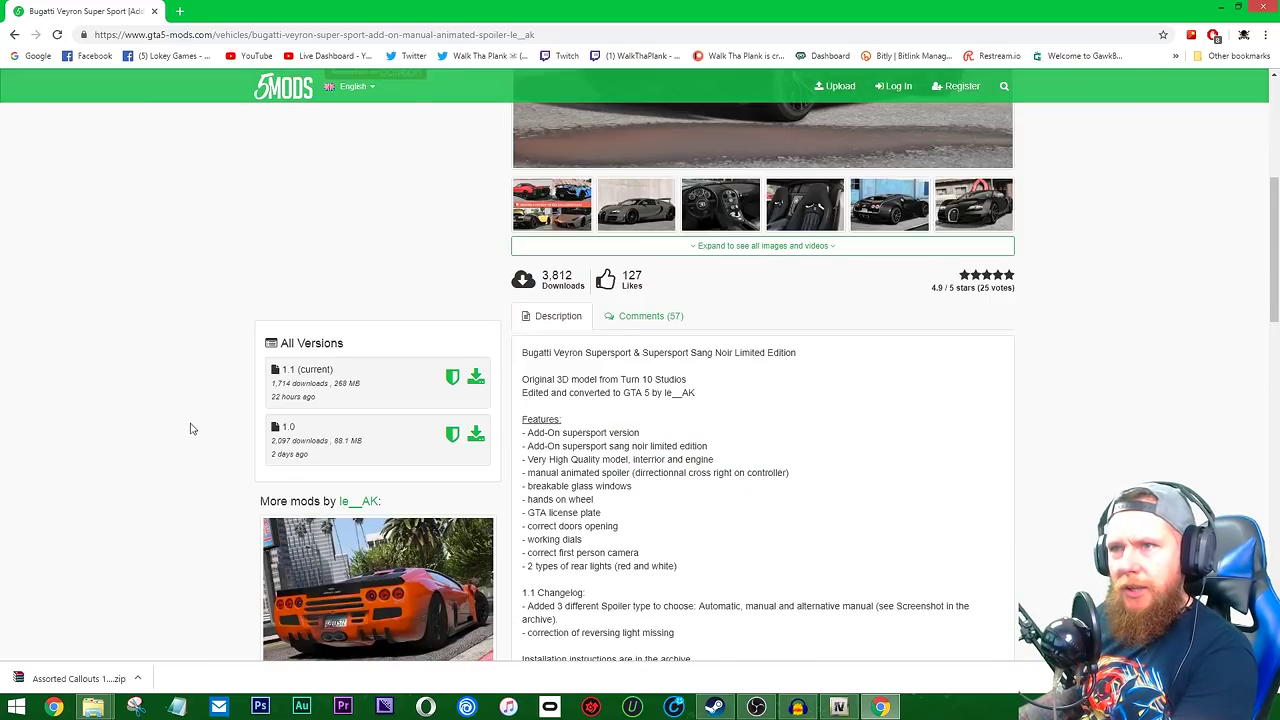
scroll(192, 428, down, 1)
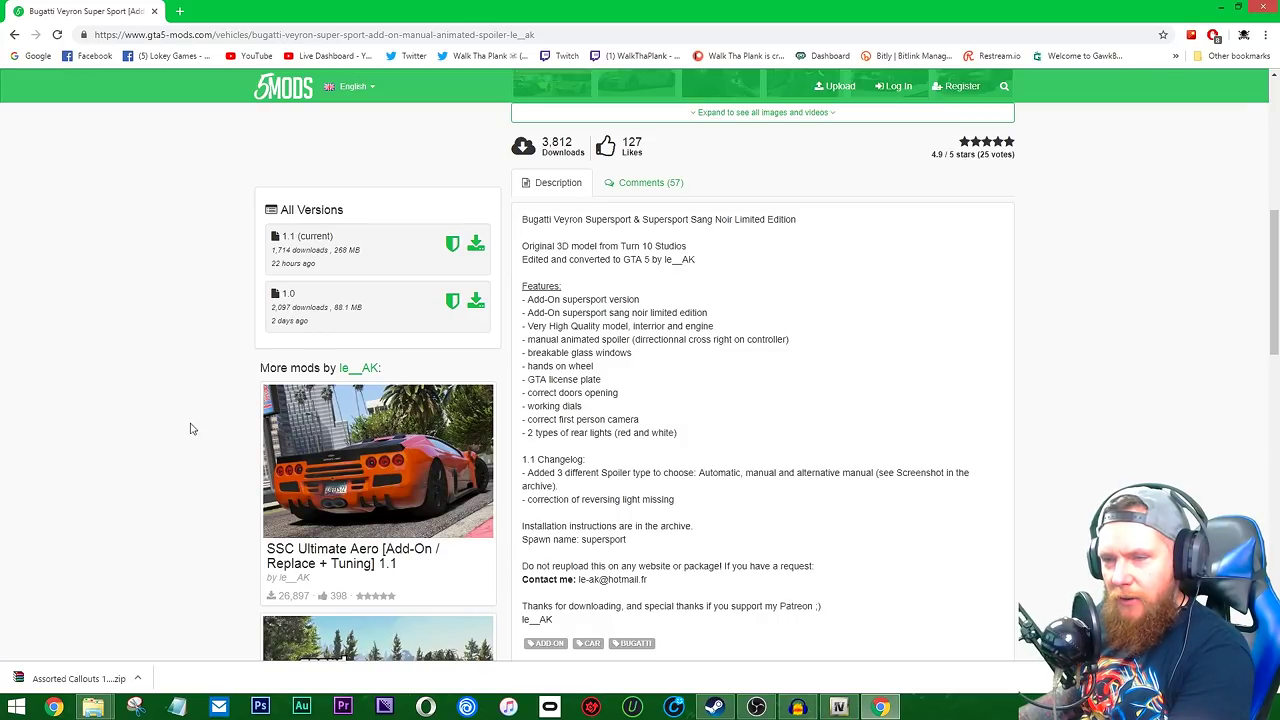
click(476, 243)
click(725, 438)
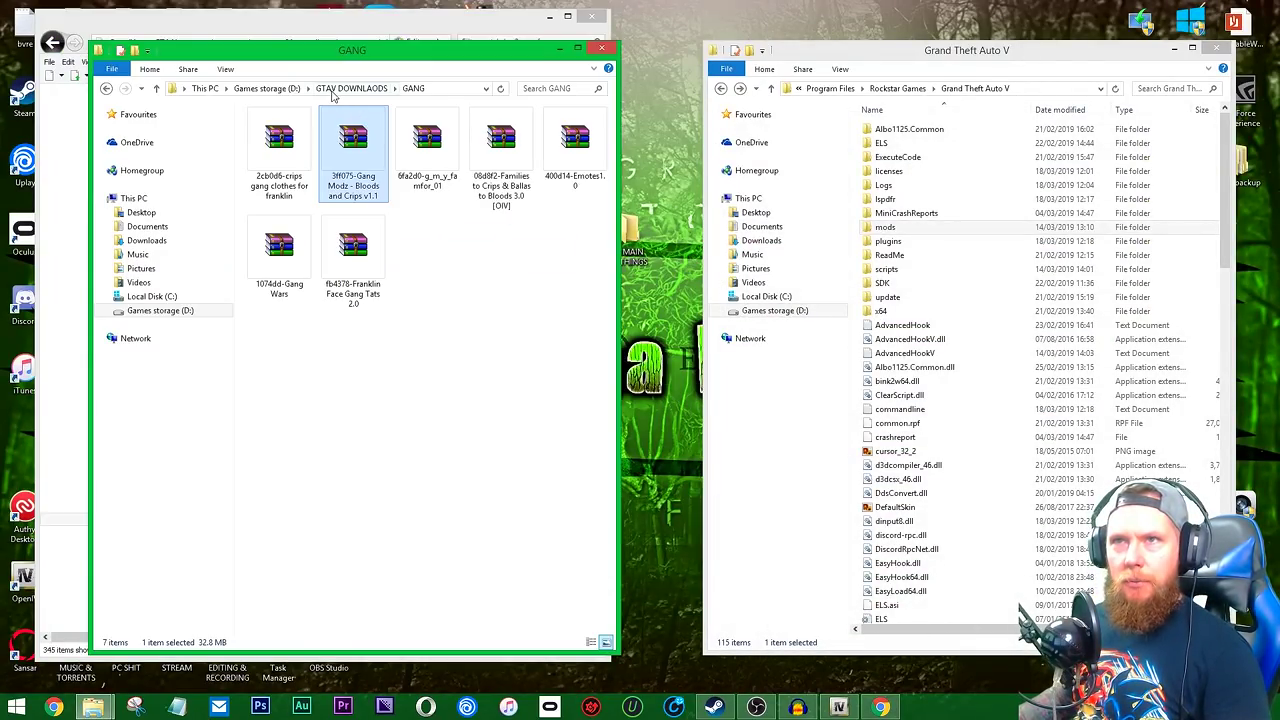
Create a new folder named "cars" inside the GTAV DOWNLAODS folder.
click(354, 88)
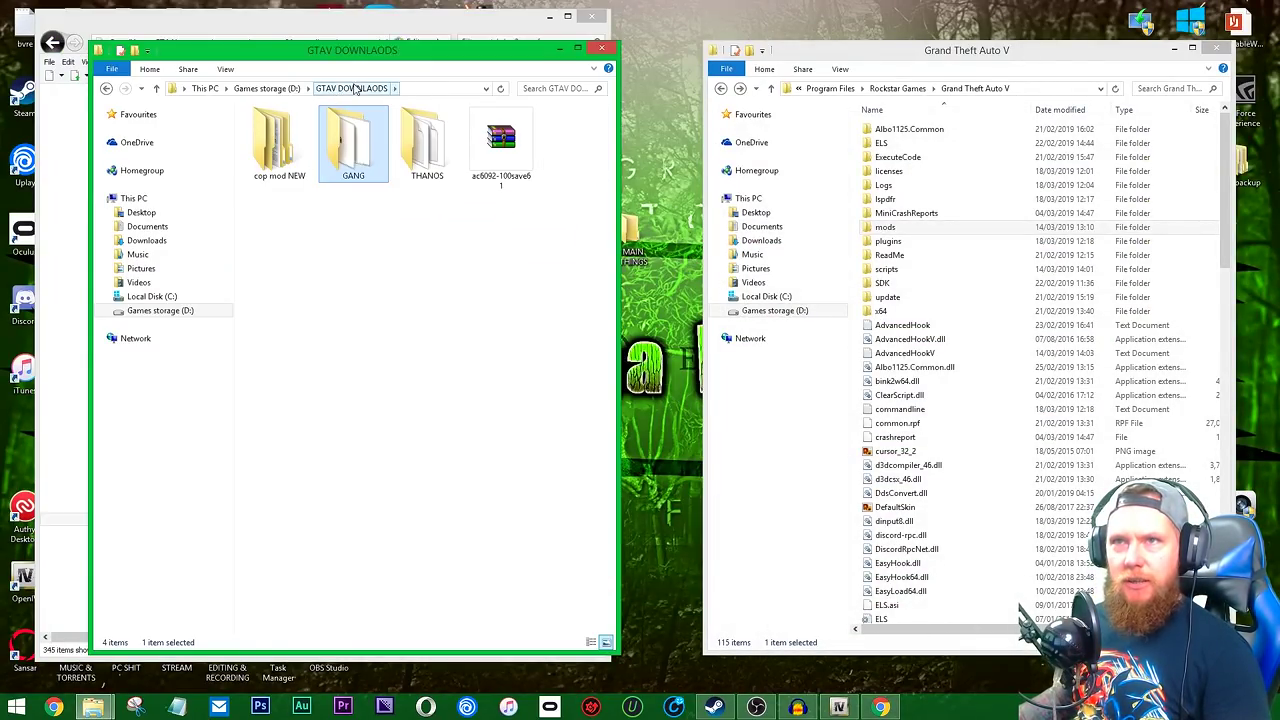
key(ctrl+shift+n)
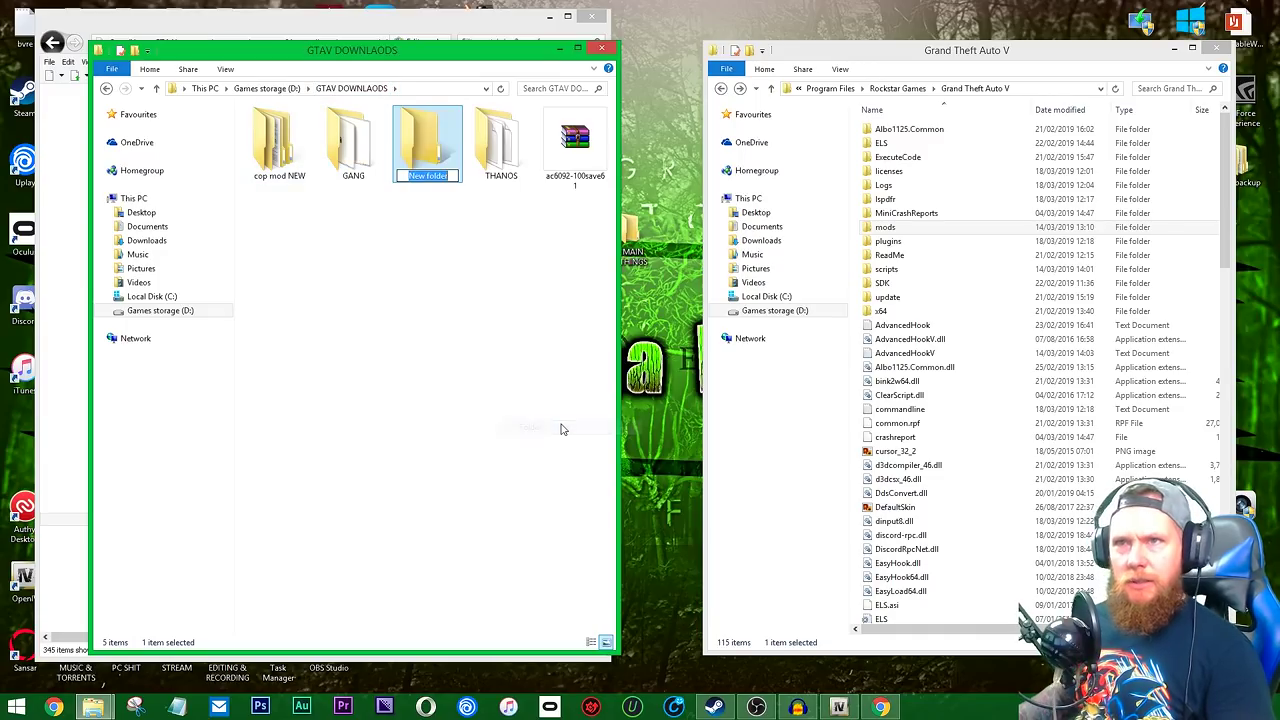
text(cars)
key(Return)
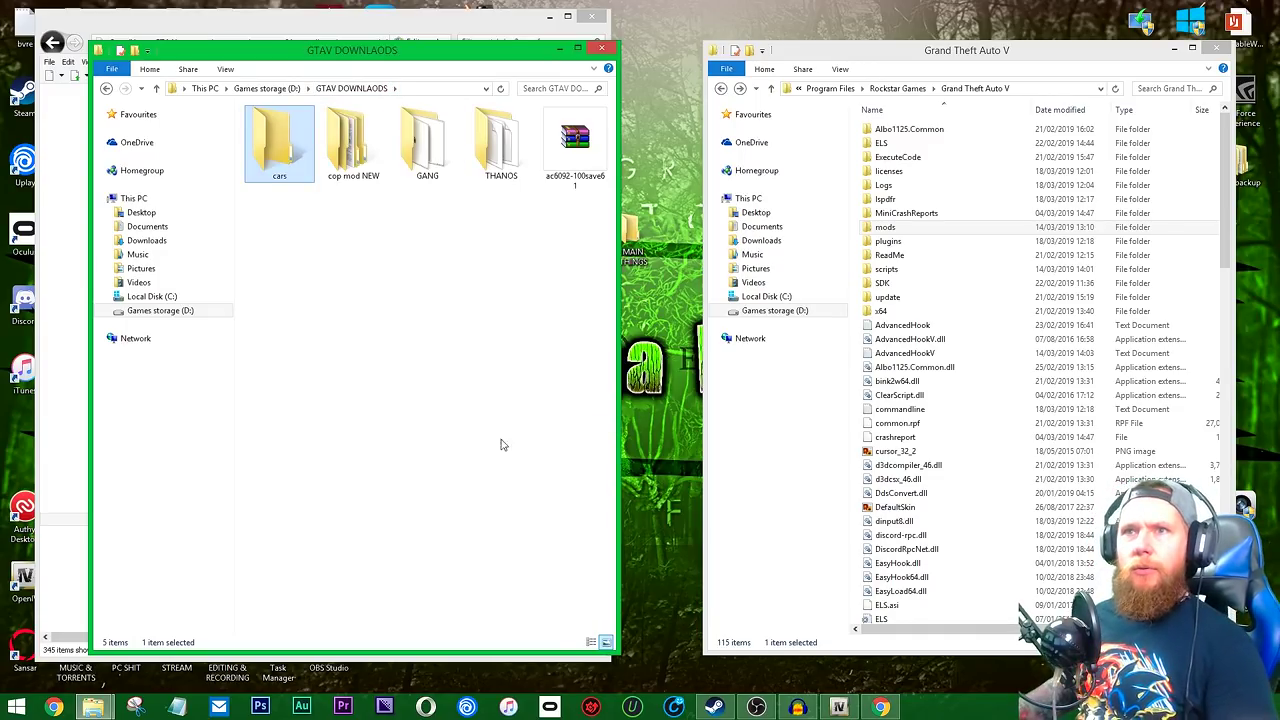
Paste the downloaded Bugatti Veyron Supersport 1.1 archive into the cars folder and display the folder contents as icons.
double_click(286, 135)
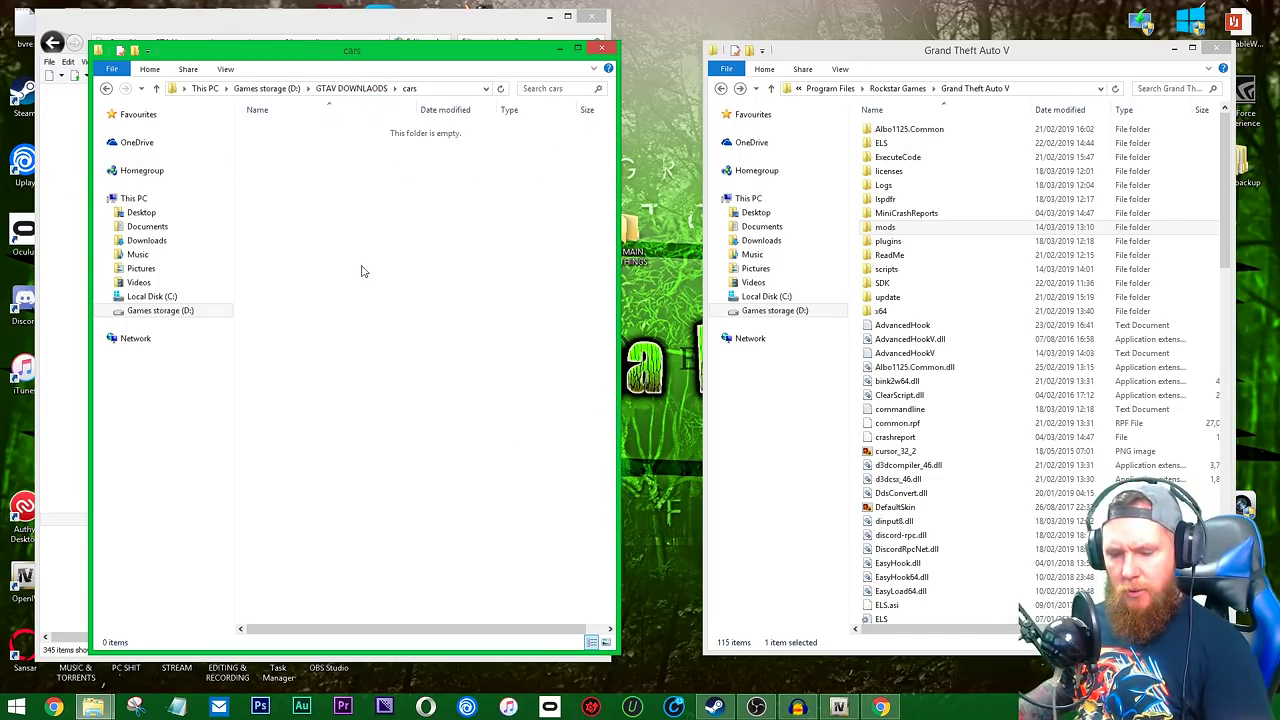
key(ctrl+v)
key(alt)
key(v)
key(m)
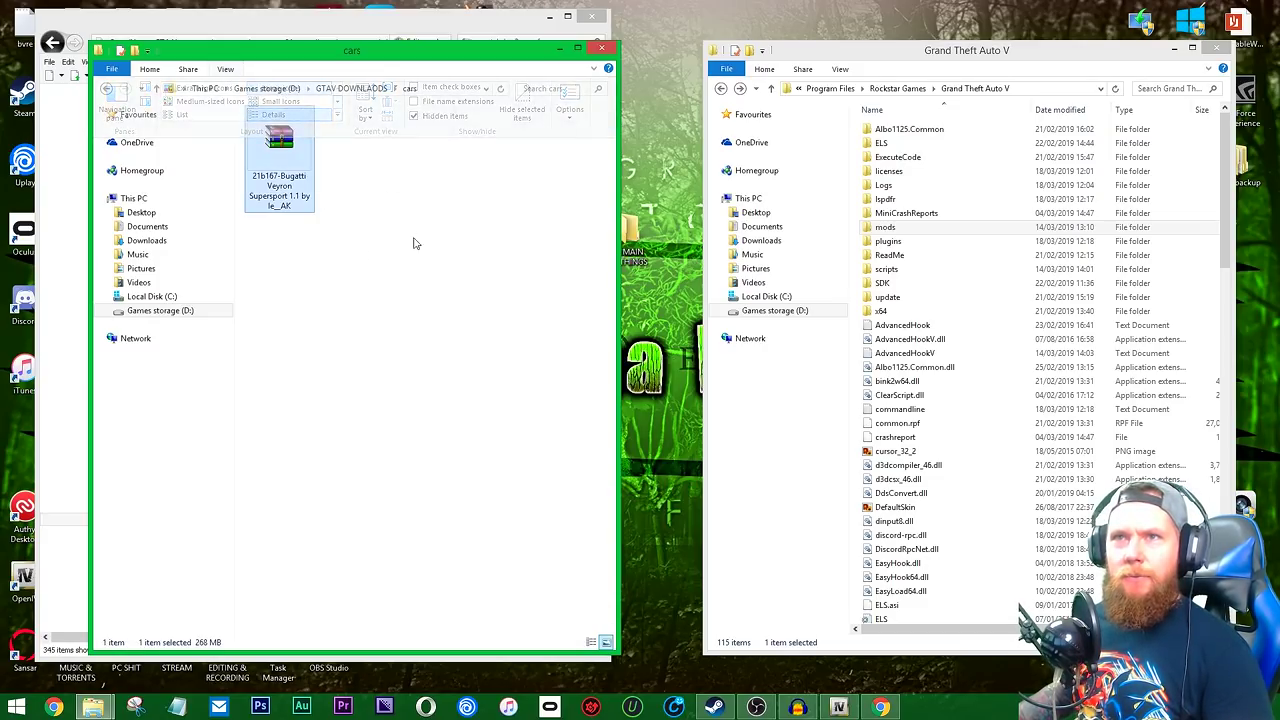
Open the Bugatti Veyron archive, dismiss the WinRAR licence reminder, and open Installation.txt from its Bugatti folder to read the instructions.
key(Return)
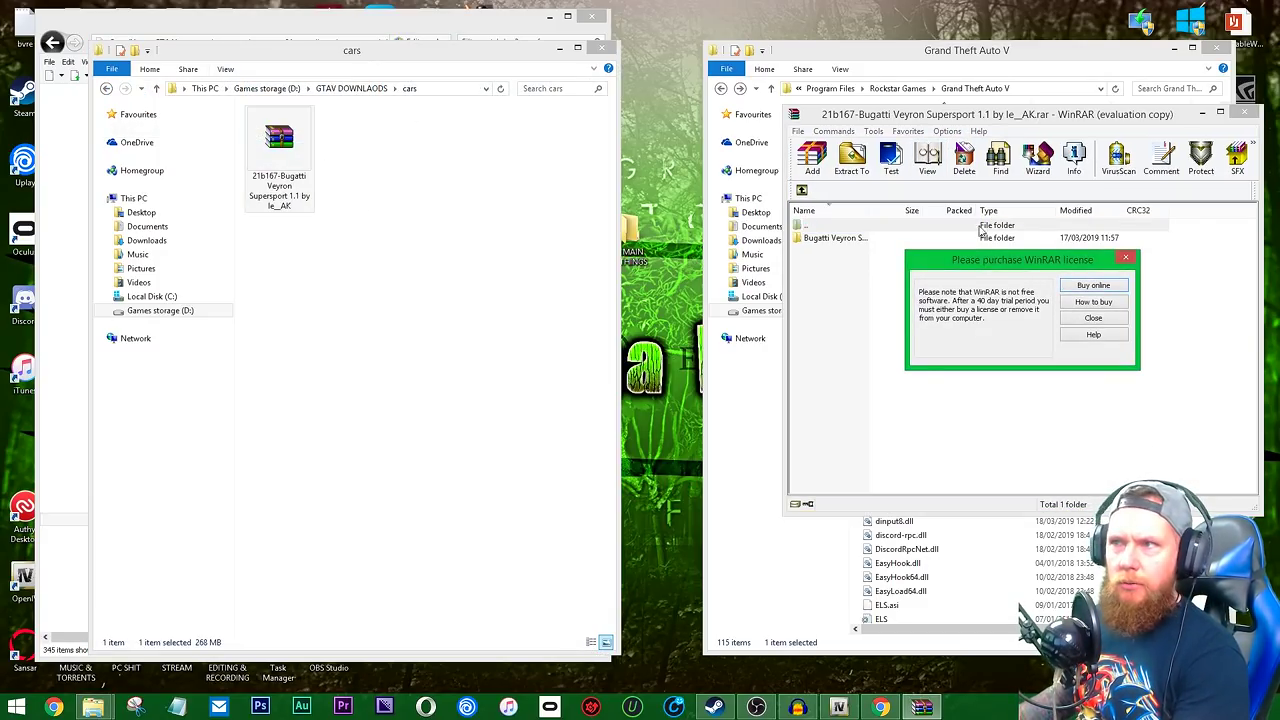
key(Escape)
drag(1080, 122, 484, 97)
double_click(244, 214)
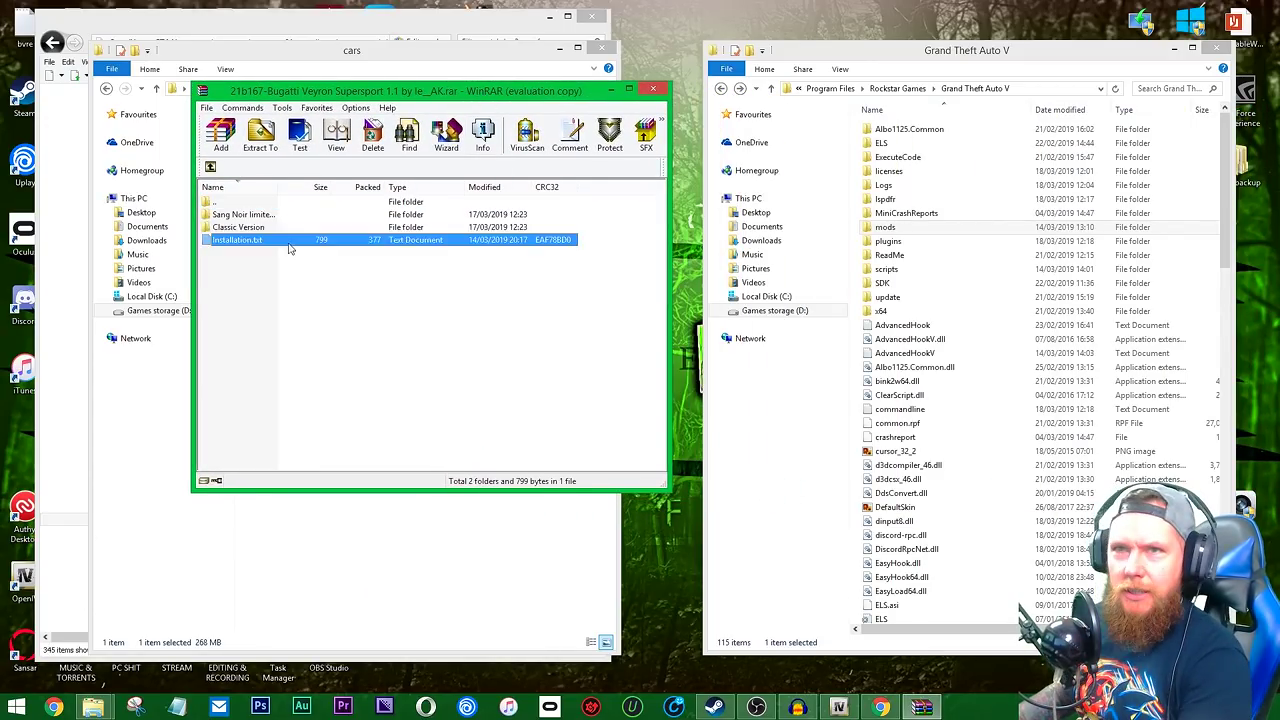
double_click(280, 242)
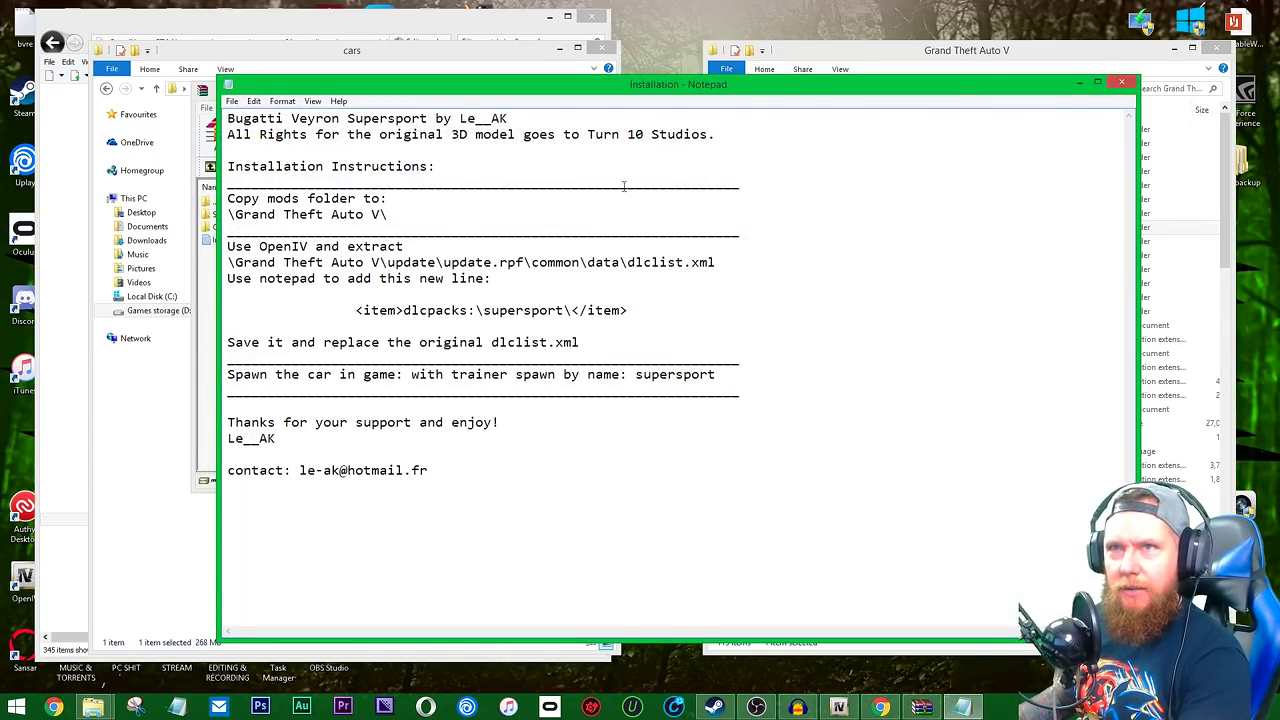
drag(525, 87, 702, 60)
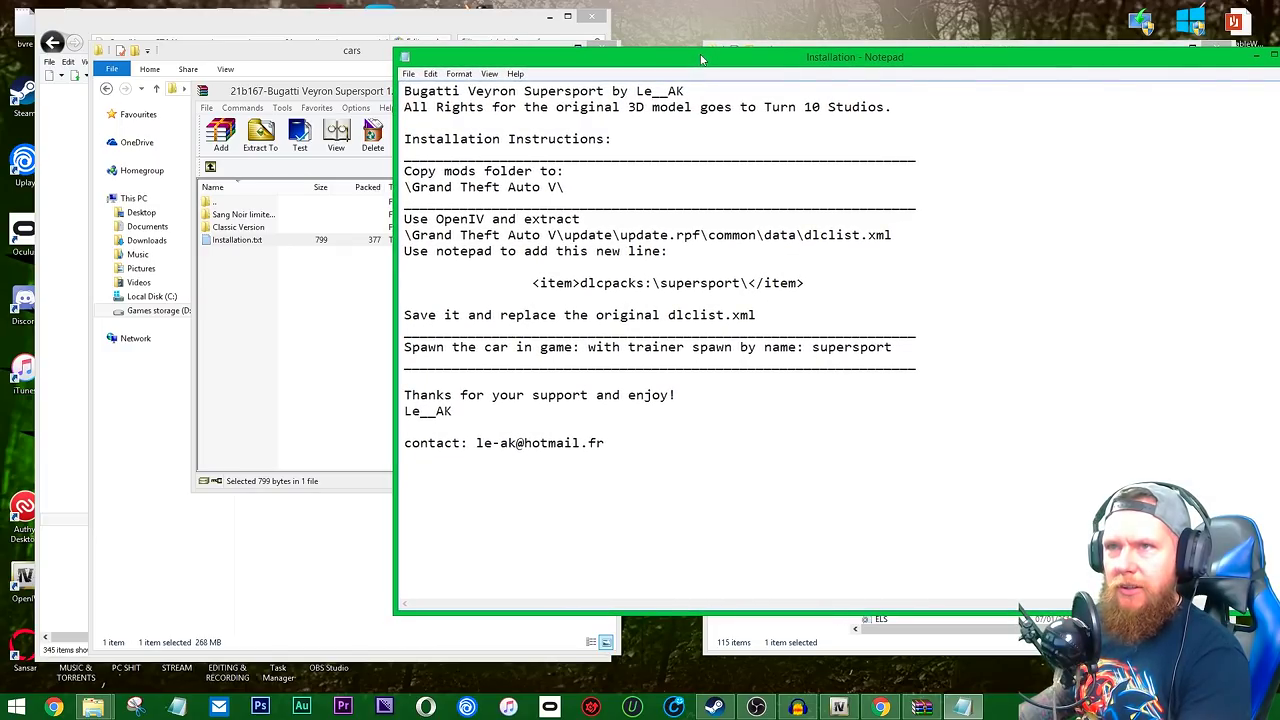
Move the installation notes and the Bugatti archive window aside so the instructions stay readable while working.
drag(702, 60, 661, 48)
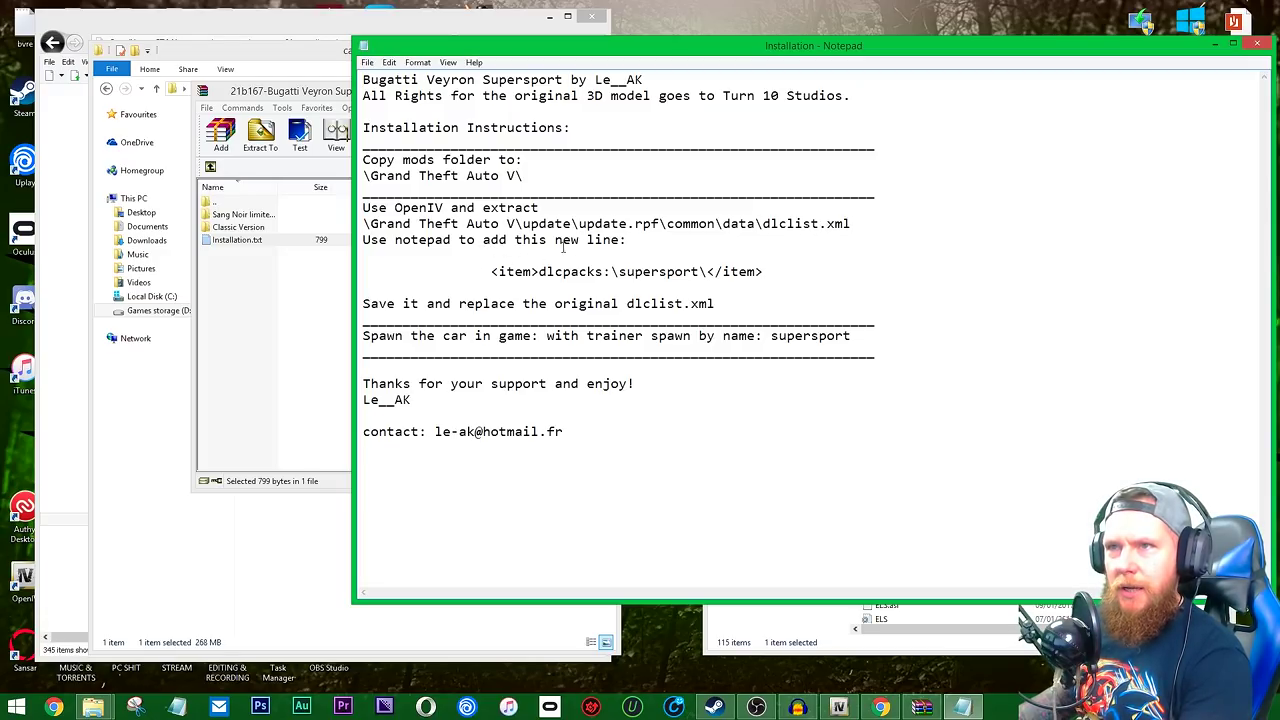
drag(822, 48, 1124, 45)
click(250, 215)
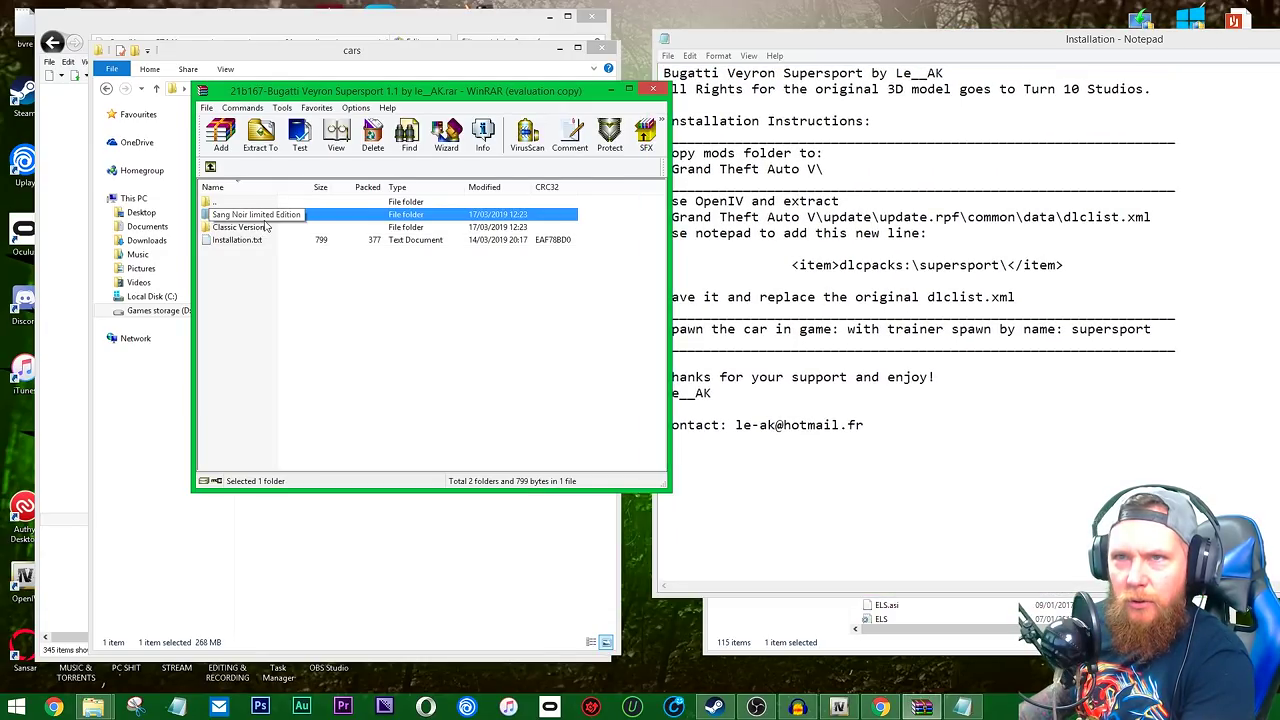
drag(380, 93, 970, 372)
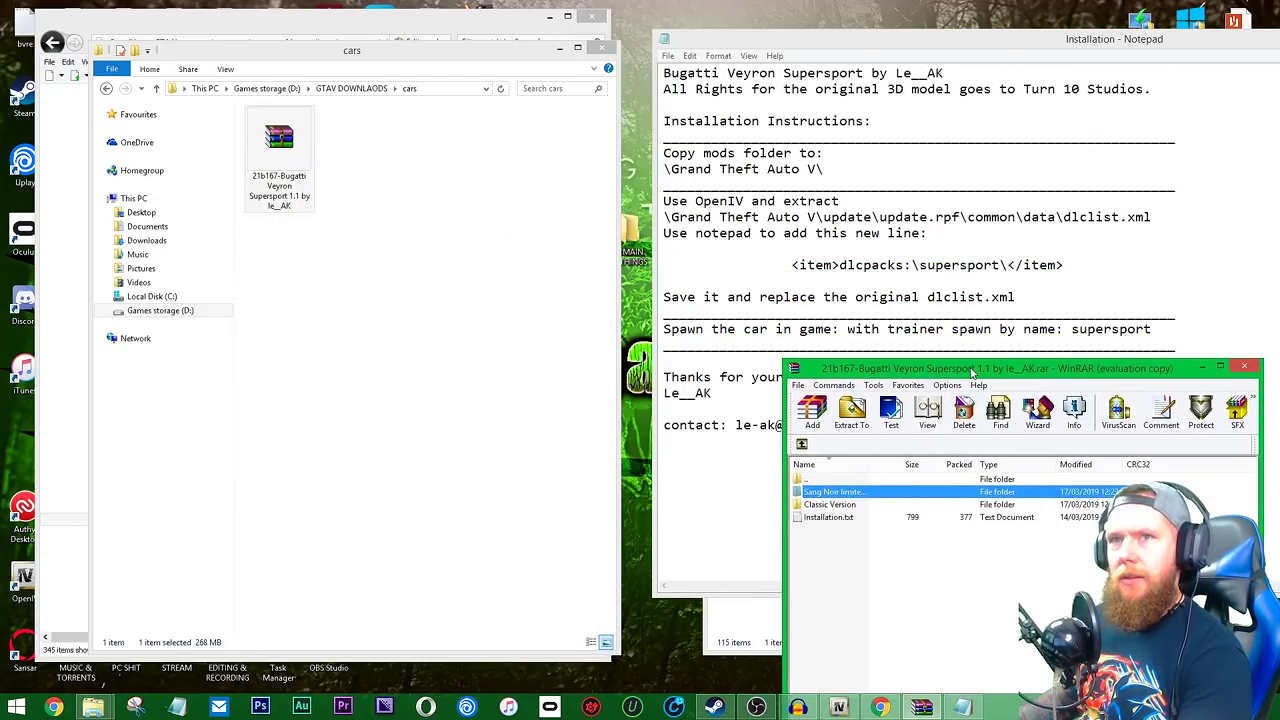
Switch to OpenIV and open the data folder under GTA V\mods\update\update.rpf\common.
click(838, 707)
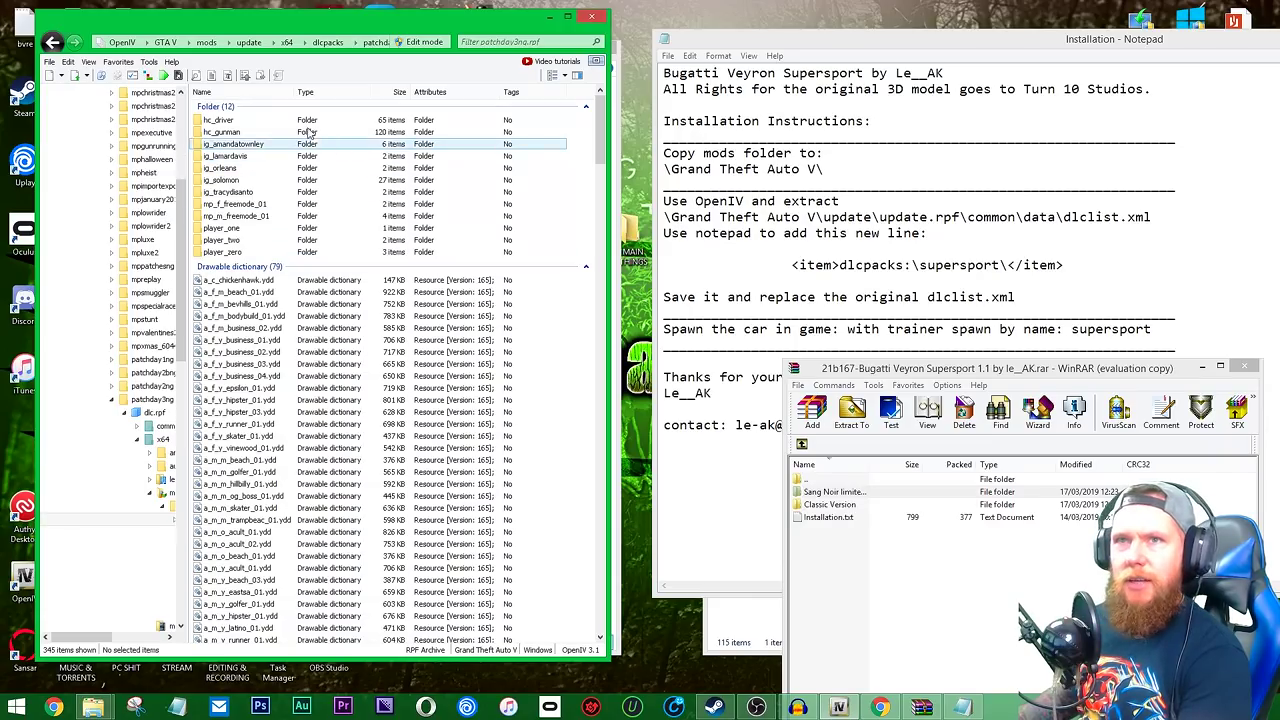
click(165, 41)
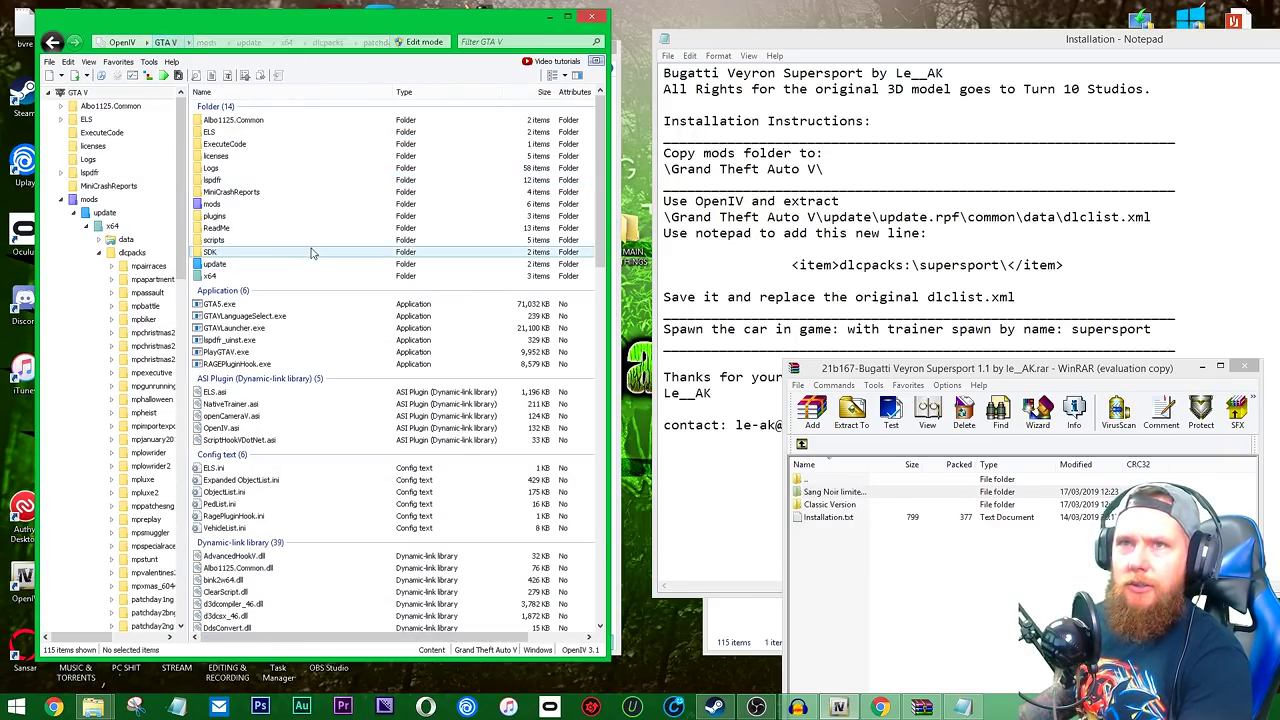
double_click(235, 207)
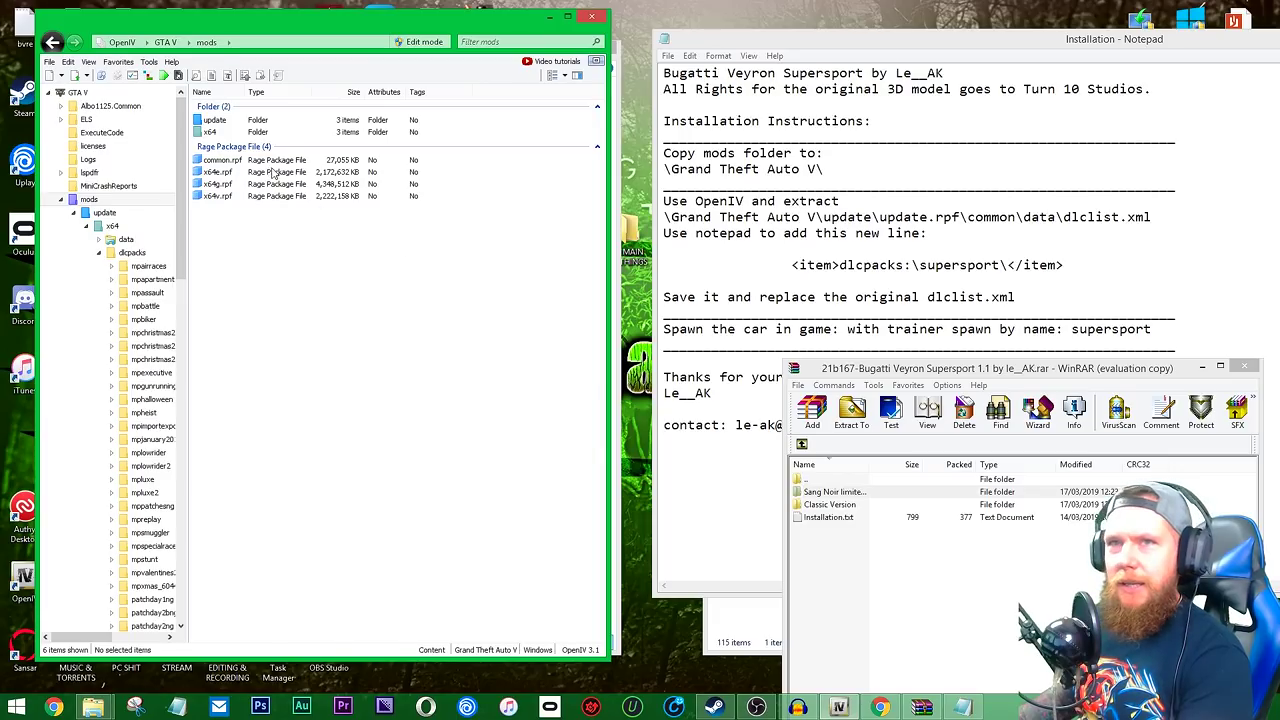
double_click(231, 121)
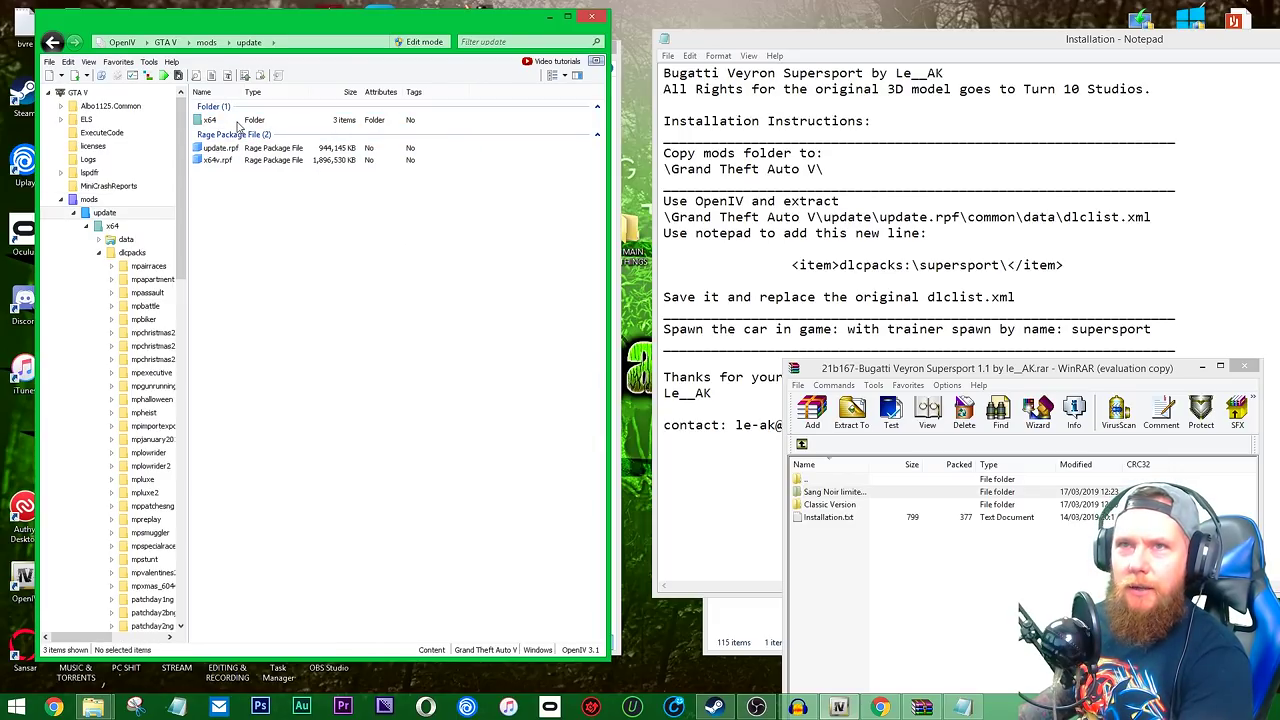
double_click(222, 148)
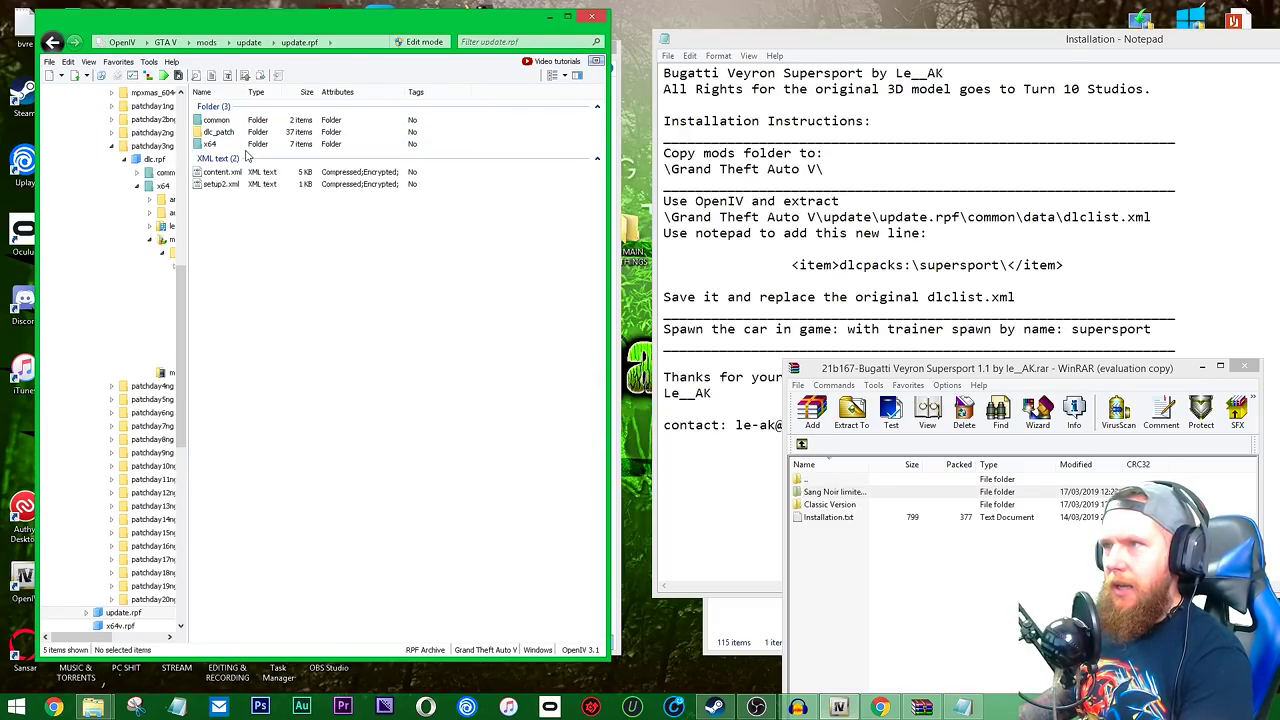
double_click(228, 121)
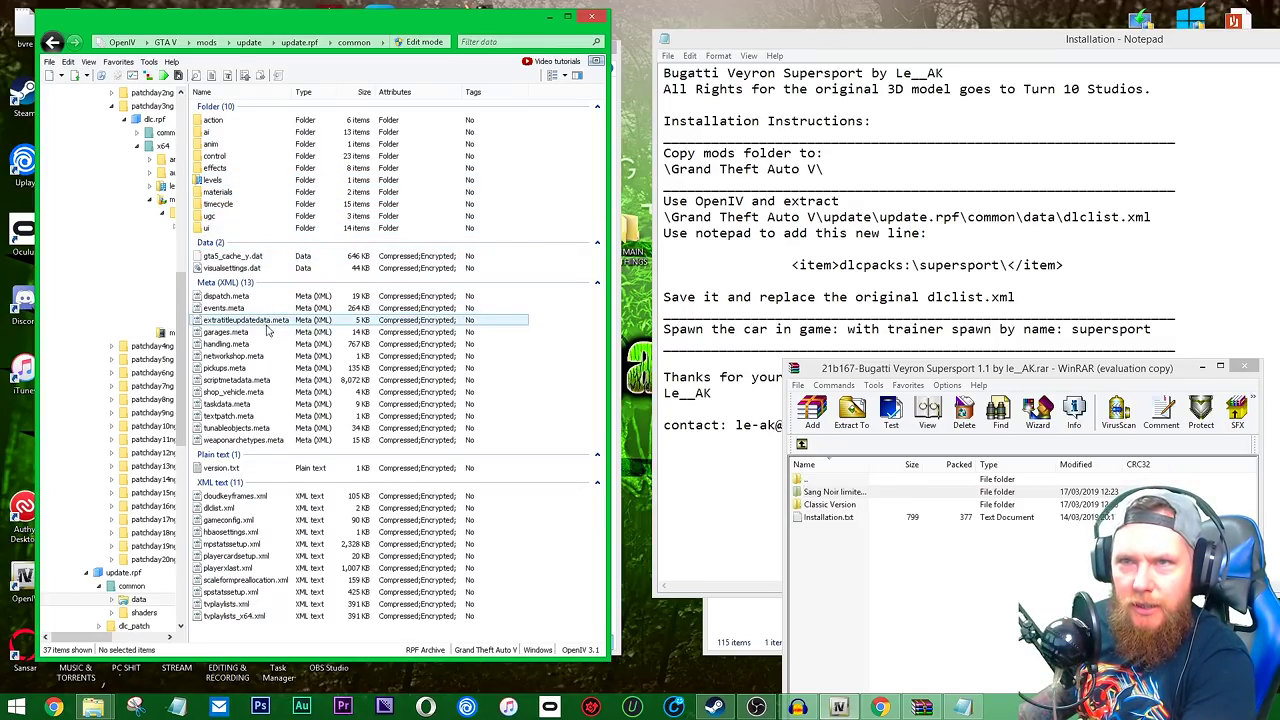
Clear space on the desktop and extract dlclist.xml there from the data folder of update.rpf.
click(256, 513)
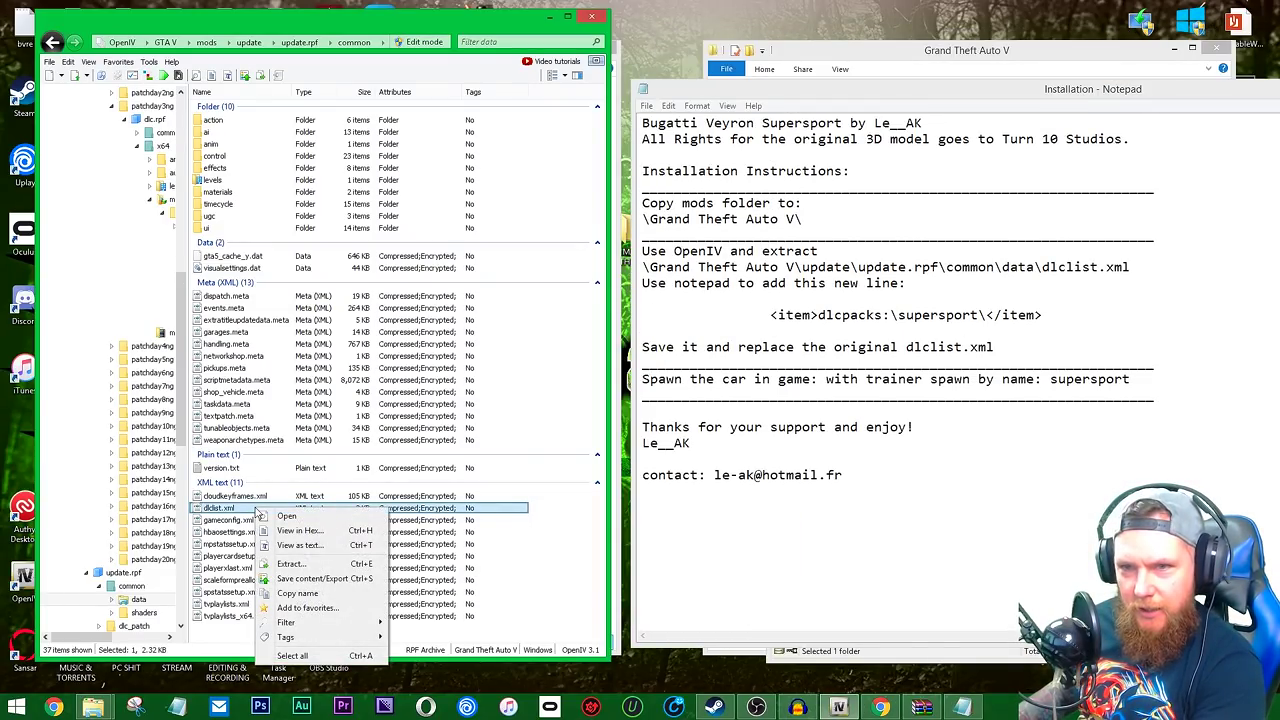
click(381, 22)
drag(381, 22, 757, 33)
drag(466, 50, 550, 52)
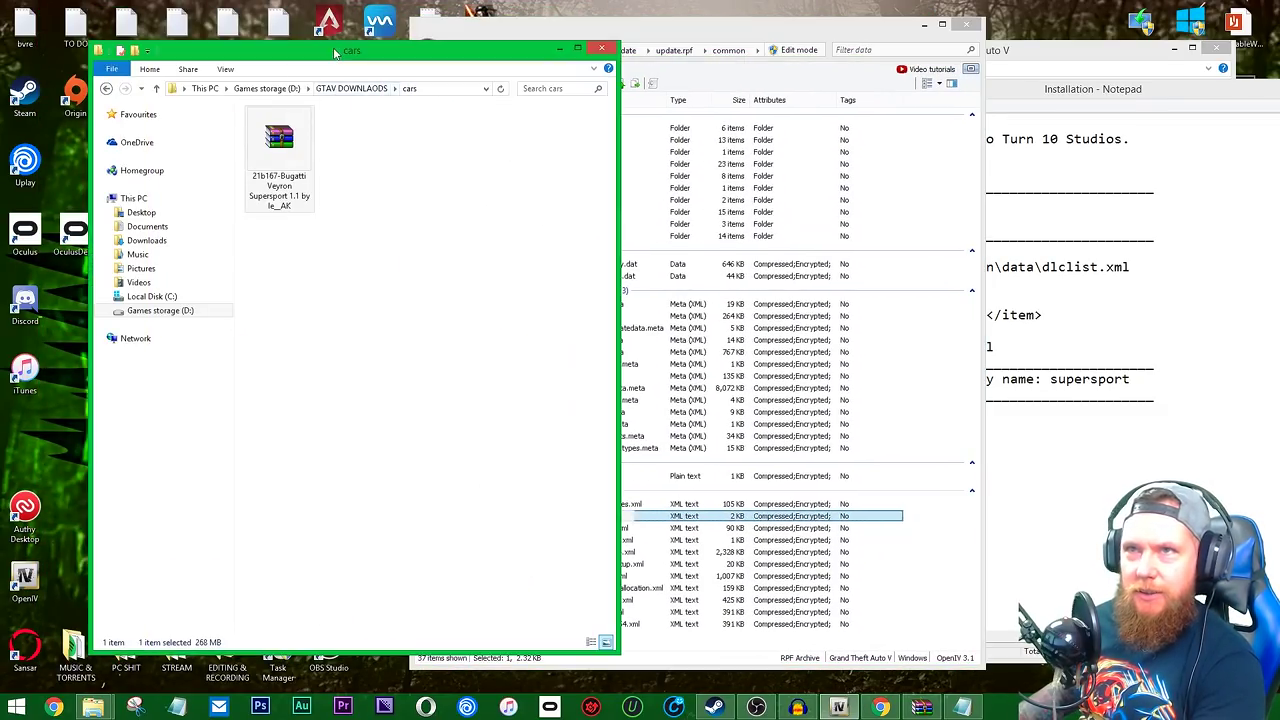
click(559, 49)
click(1040, 92)
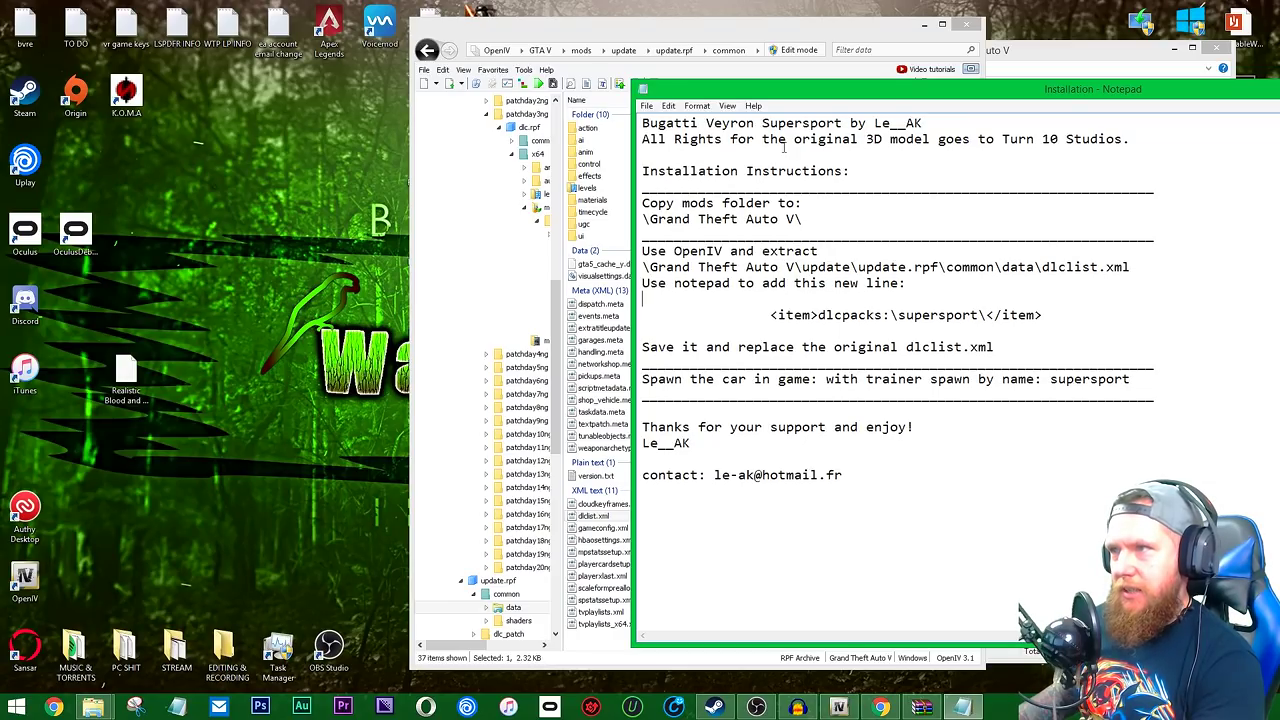
click(640, 35)
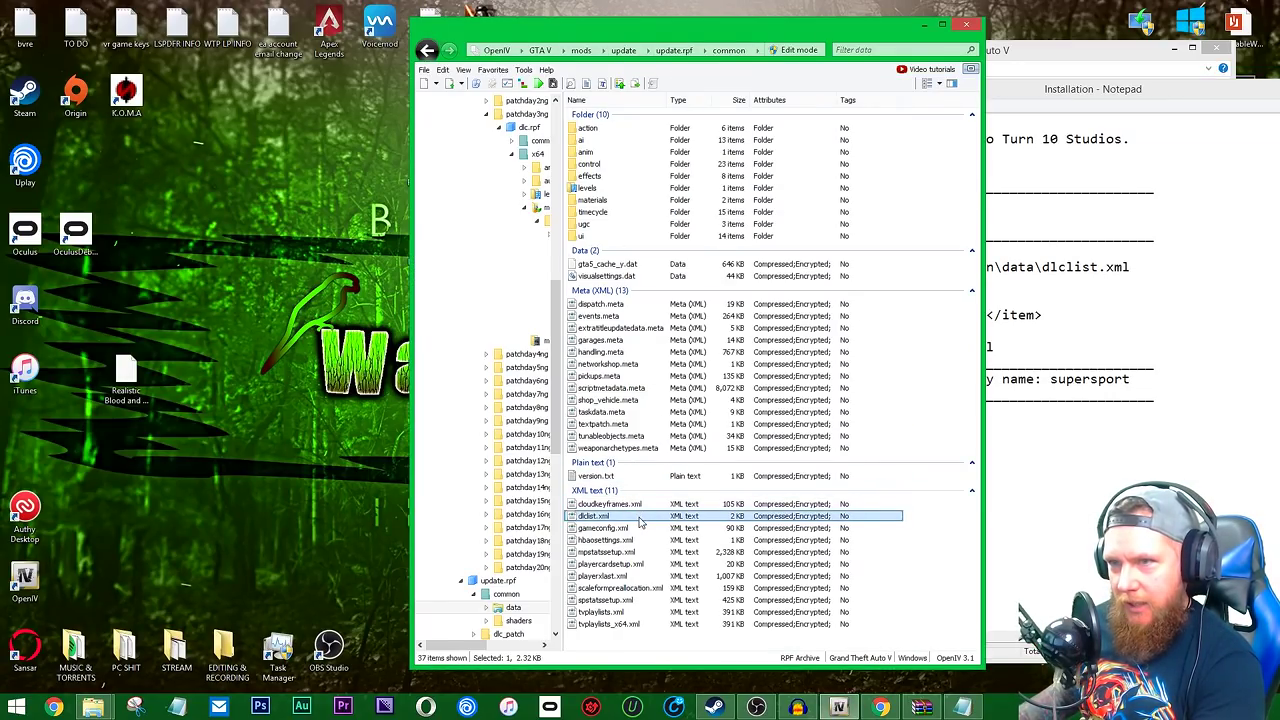
drag(640, 522, 298, 412)
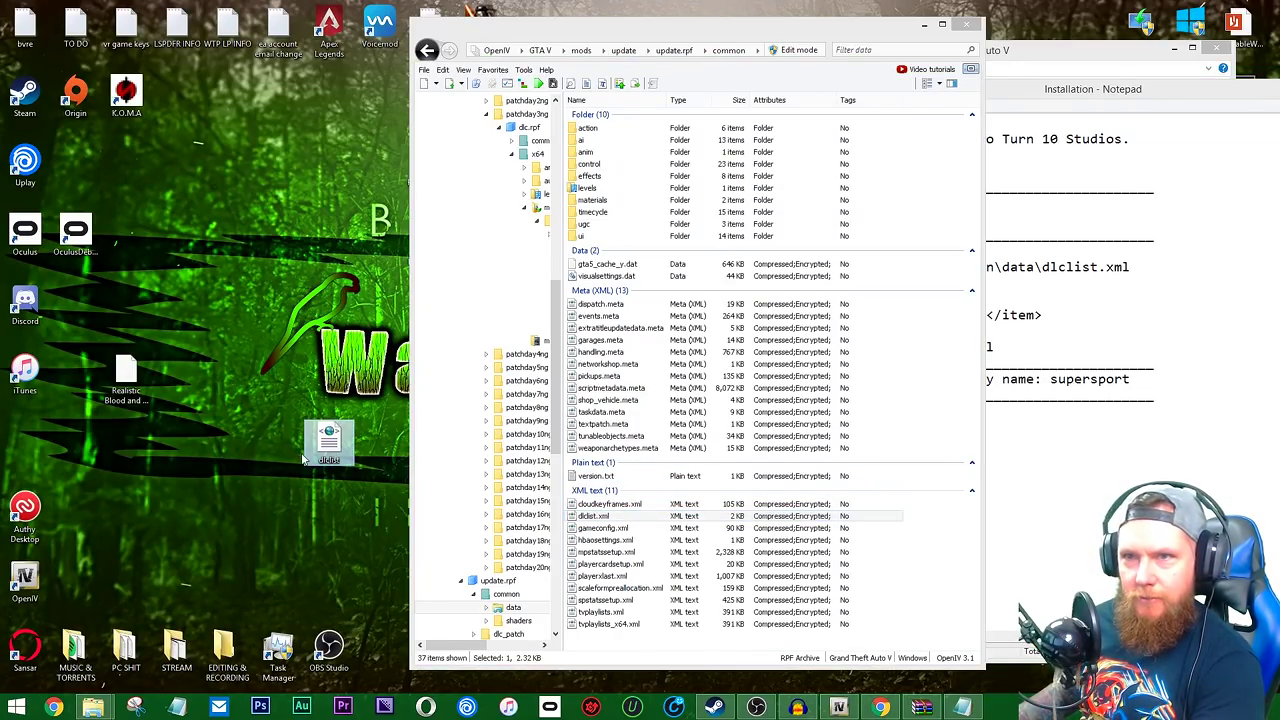
Open the extracted dlclist file in Notepad and copy the line <item>dlcpacks:\supersport\</item> from the installation notes.
right_click(340, 440)
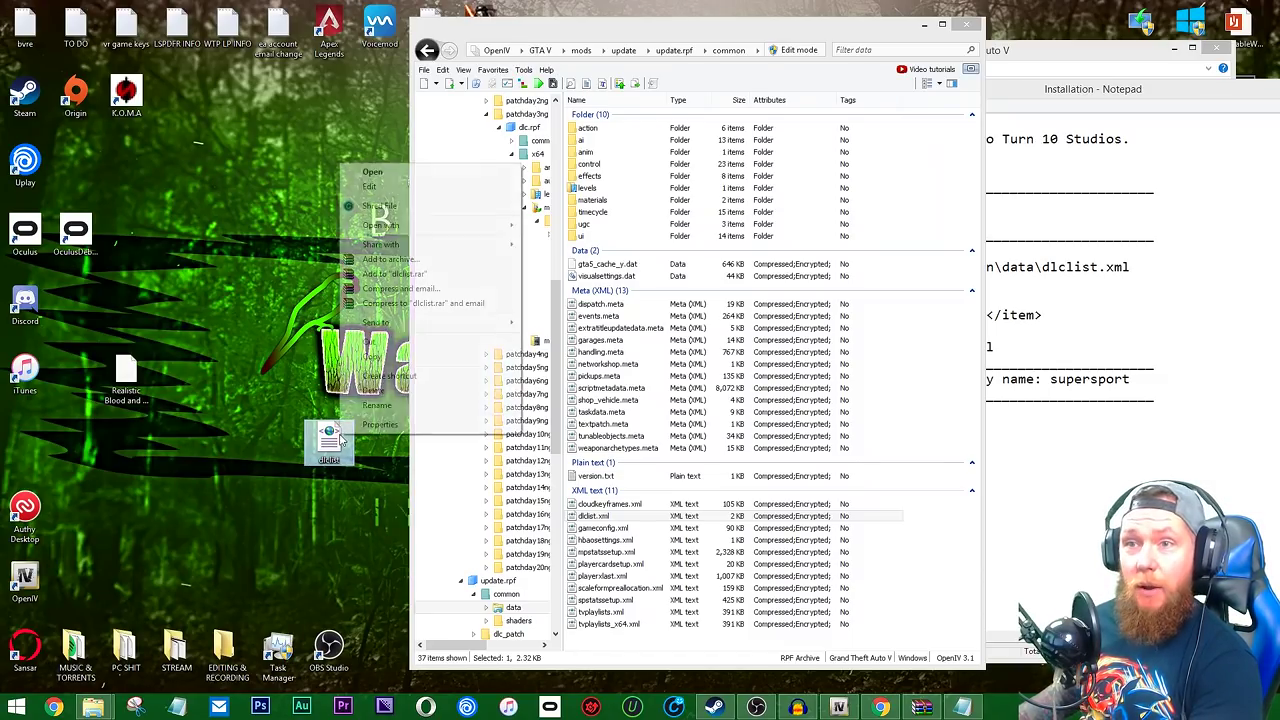
mouse_move(430, 225)
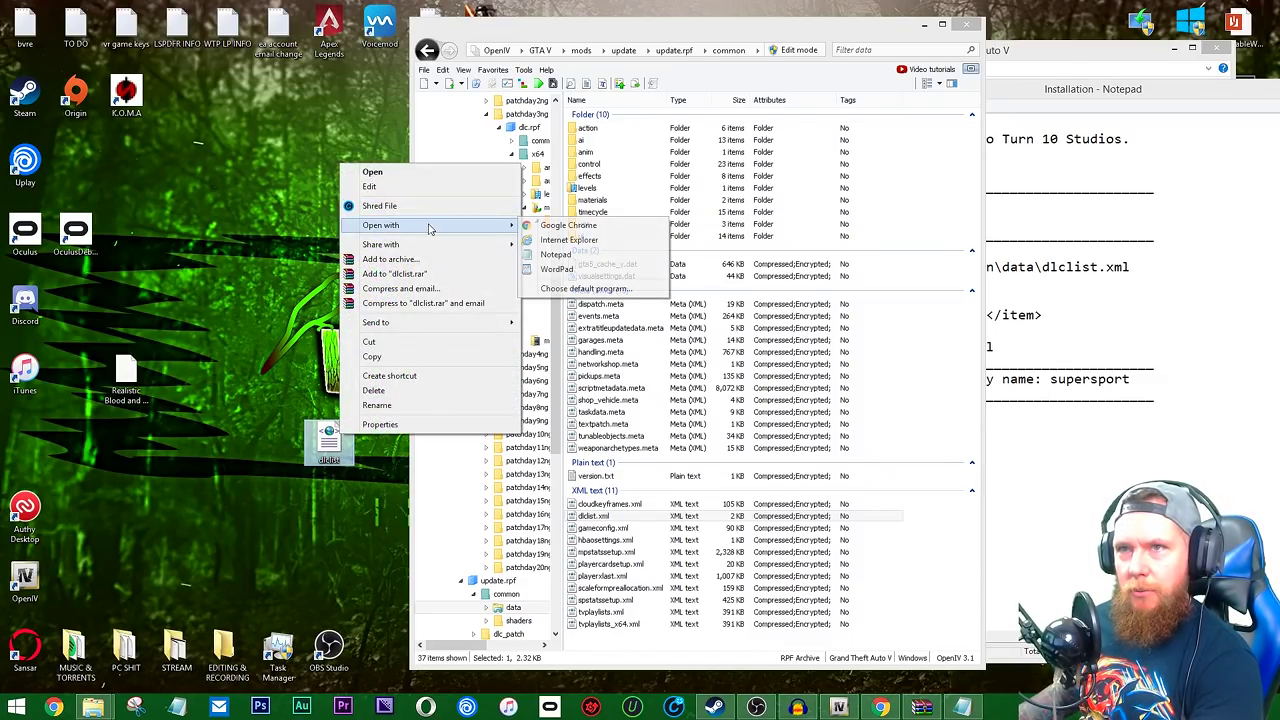
click(560, 255)
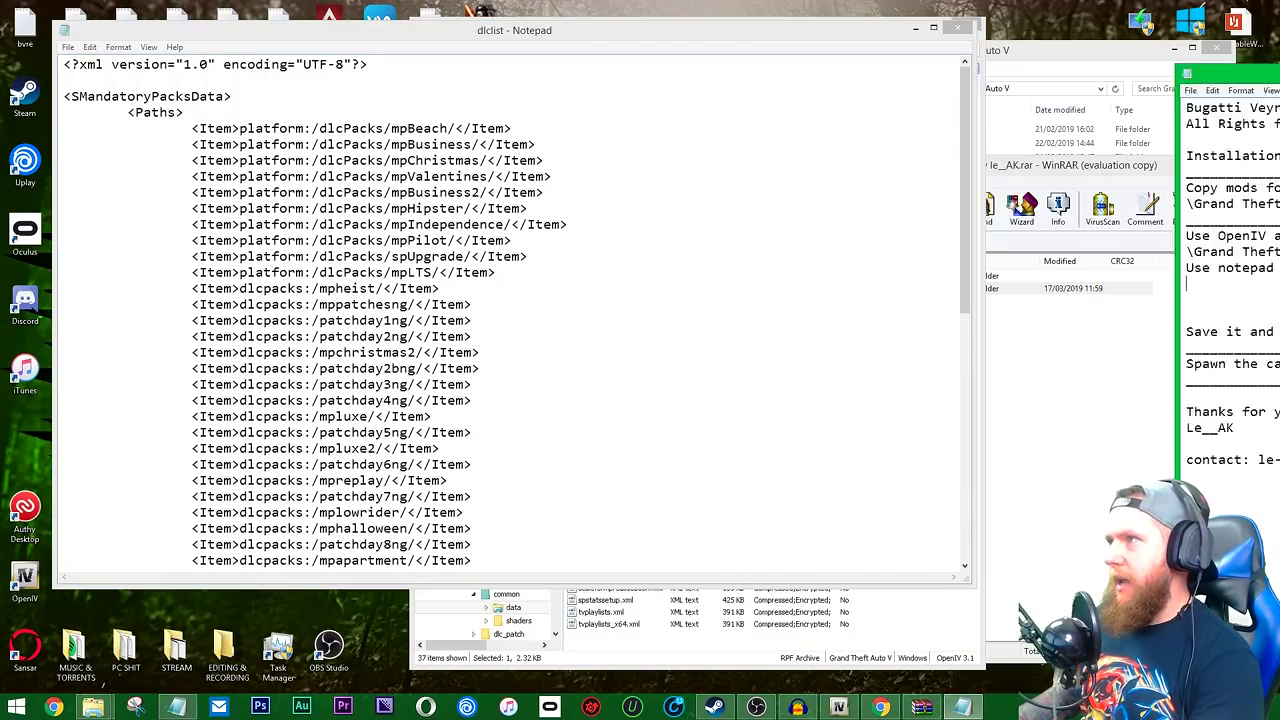
drag(1225, 72, 540, 88)
drag(627, 313, 895, 311)
key(ctrl+c)
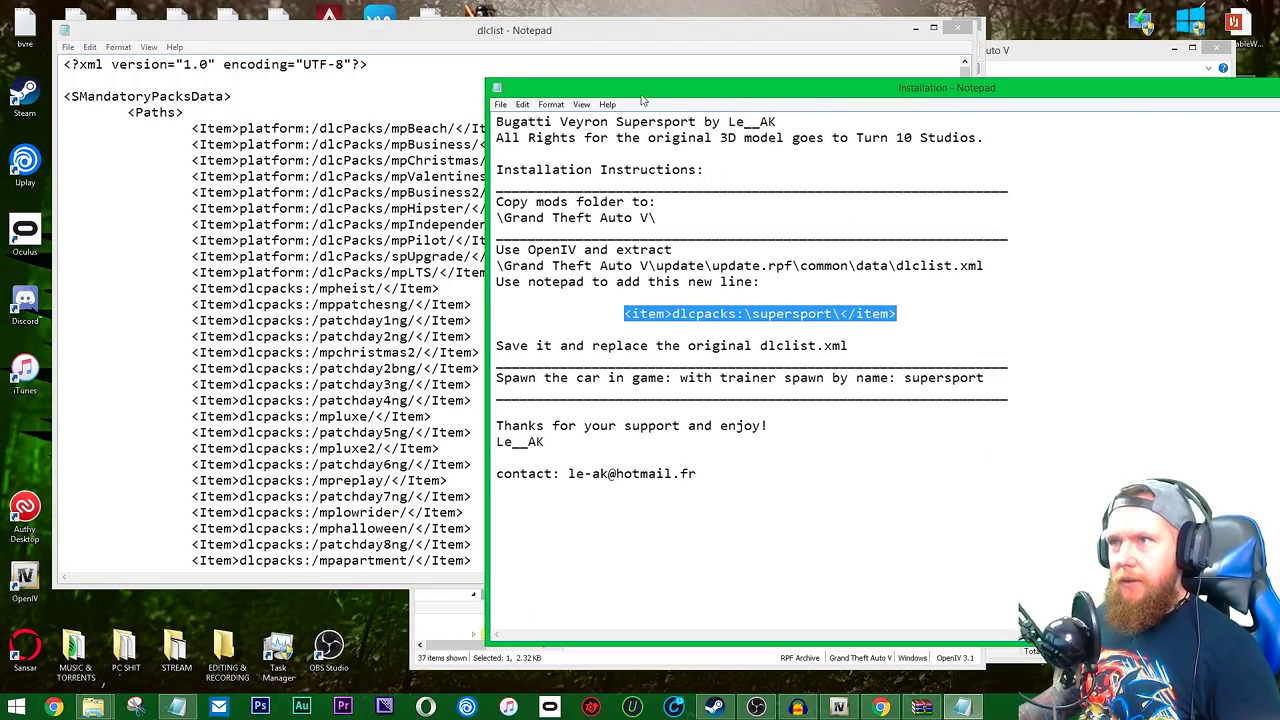
Add the copied supersport item on its own line before </Paths> in dlclist, then save and close the file.
click(128, 512)
scroll(128, 512, down, 10)
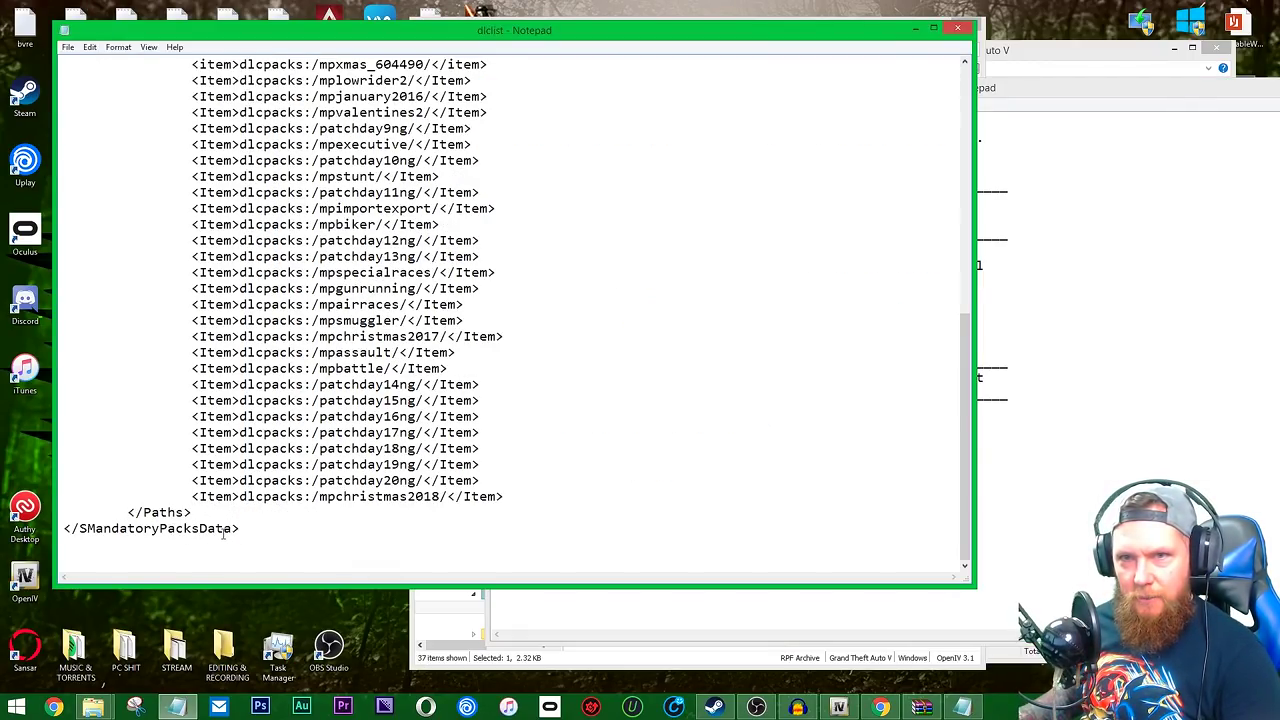
key(ctrl+v)
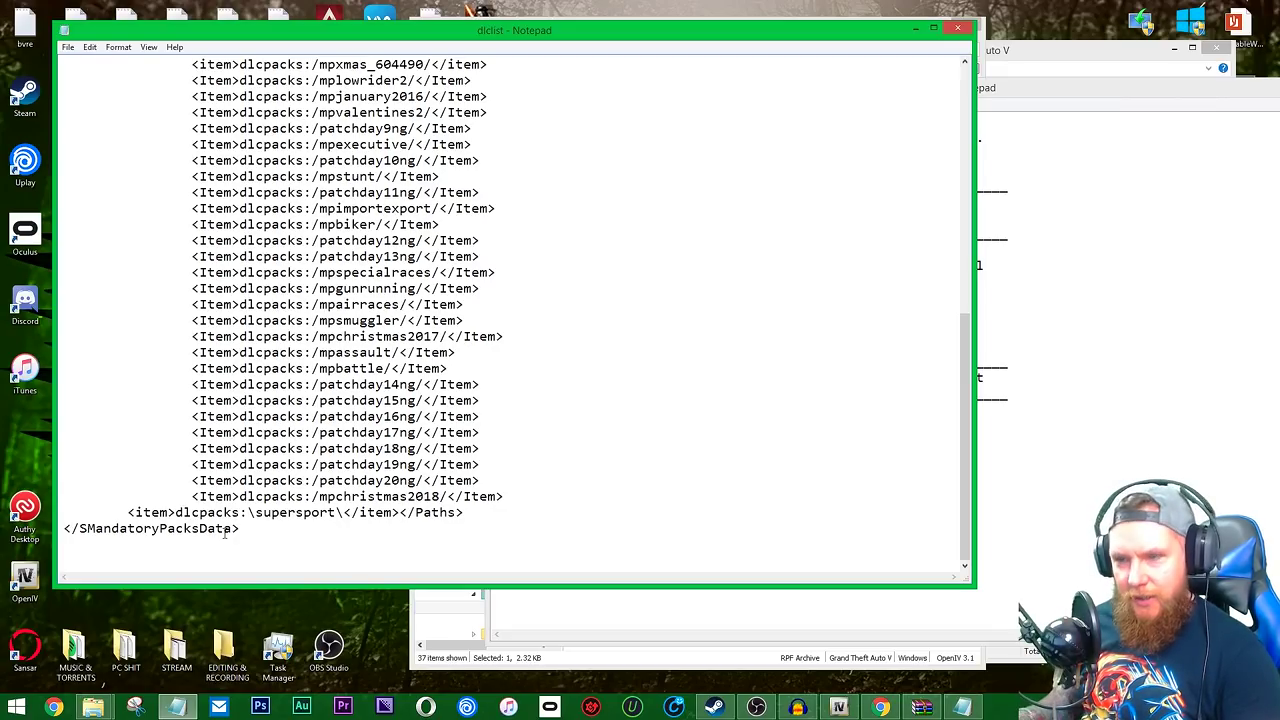
key(Return)
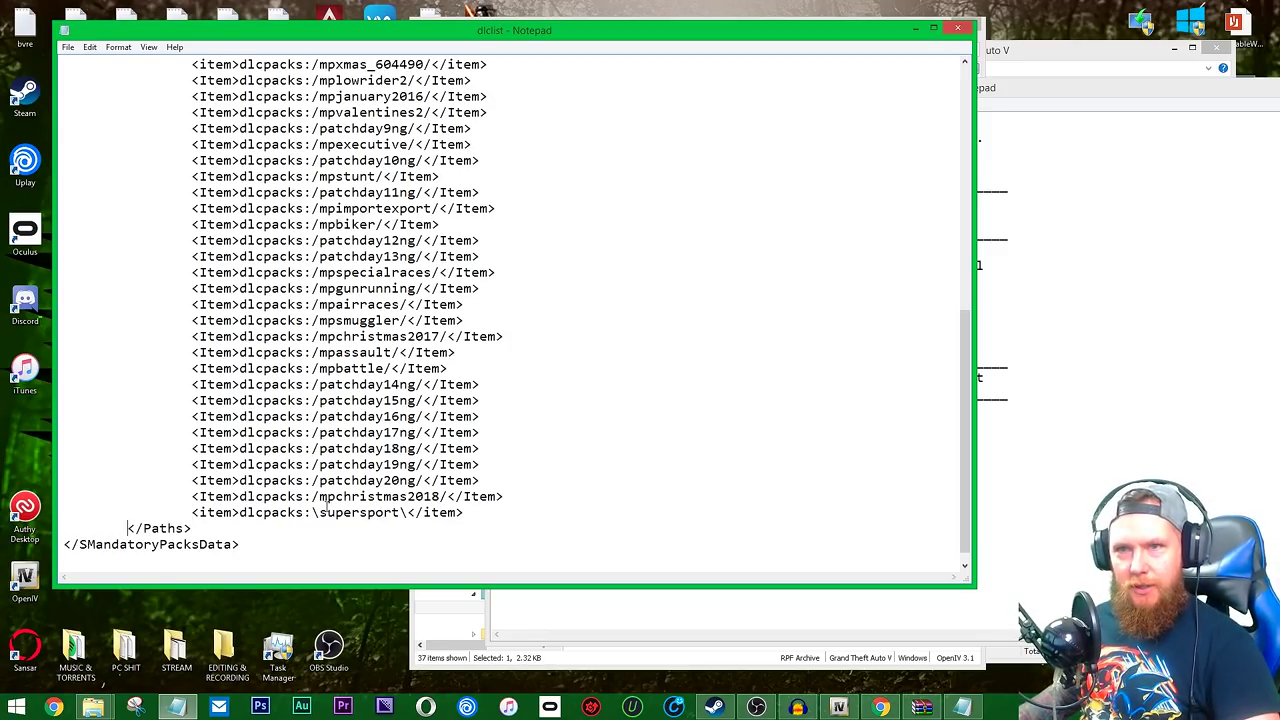
key(alt+F4)
click(611, 362)
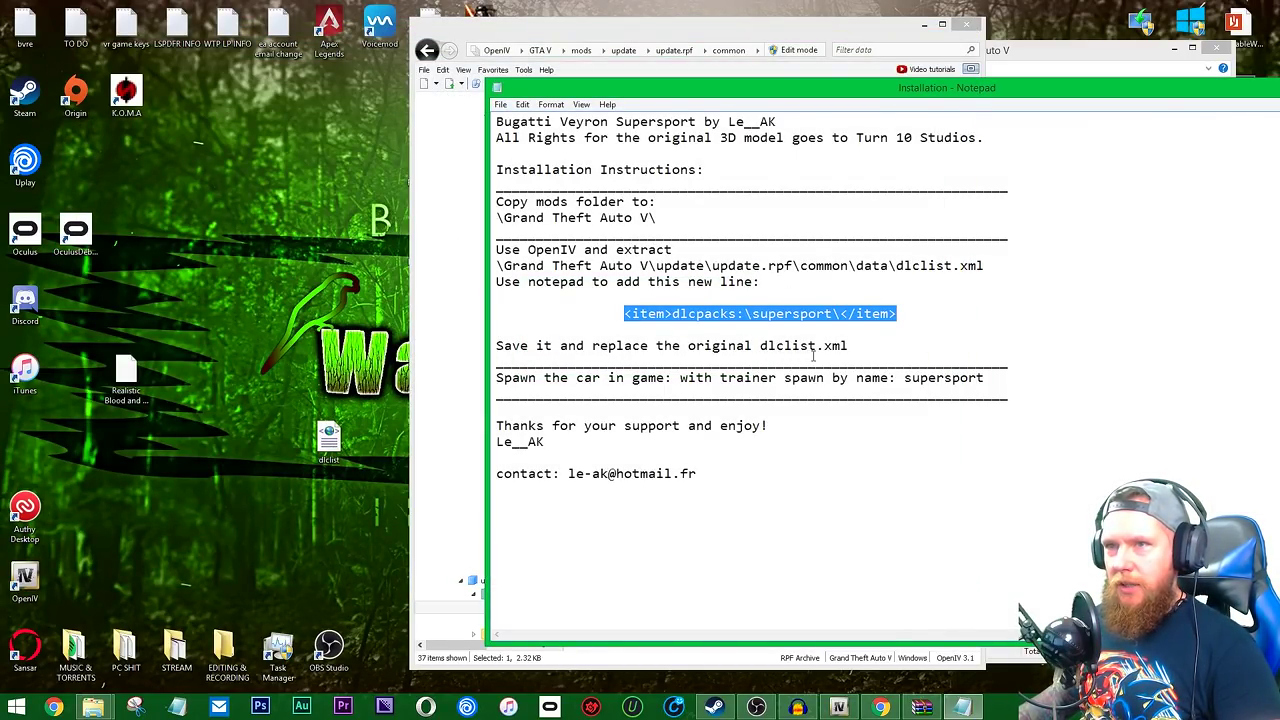
Enable edit mode in OpenIV and replace dlclist.xml in the data folder with the edited desktop copy.
key(alt+Tab)
click(760, 40)
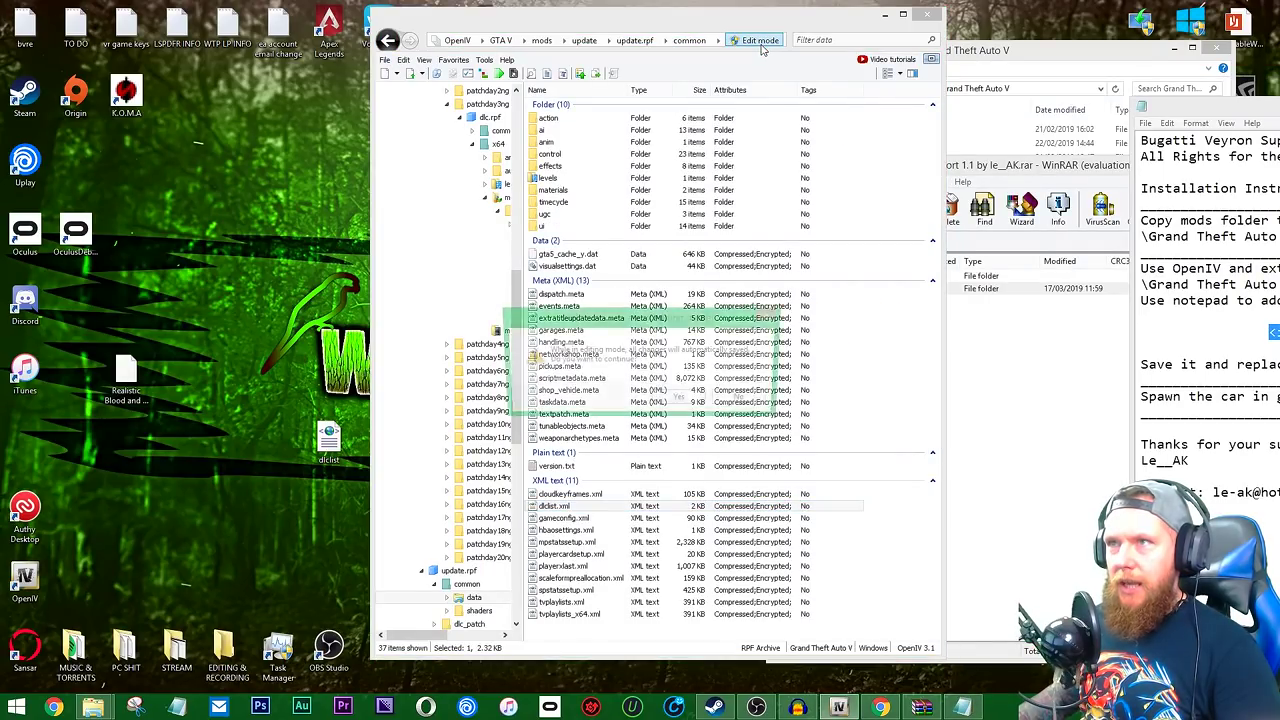
click(690, 402)
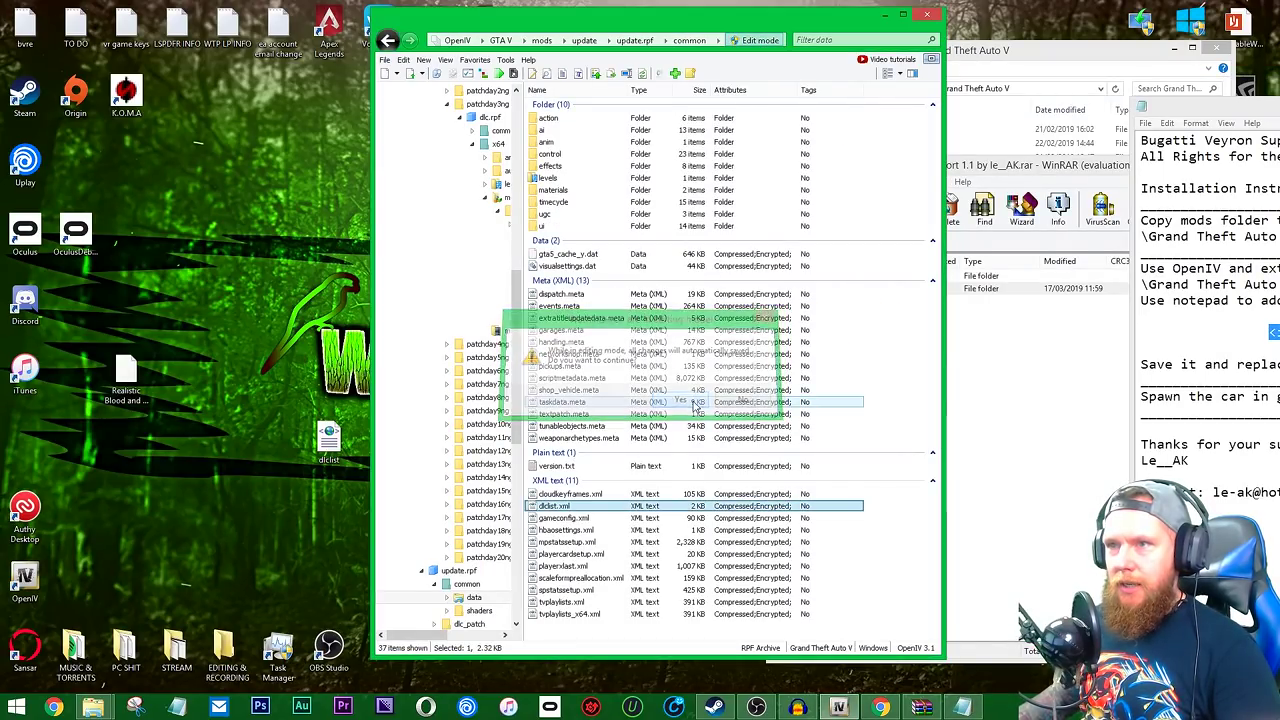
click(330, 442)
drag(330, 442, 480, 422)
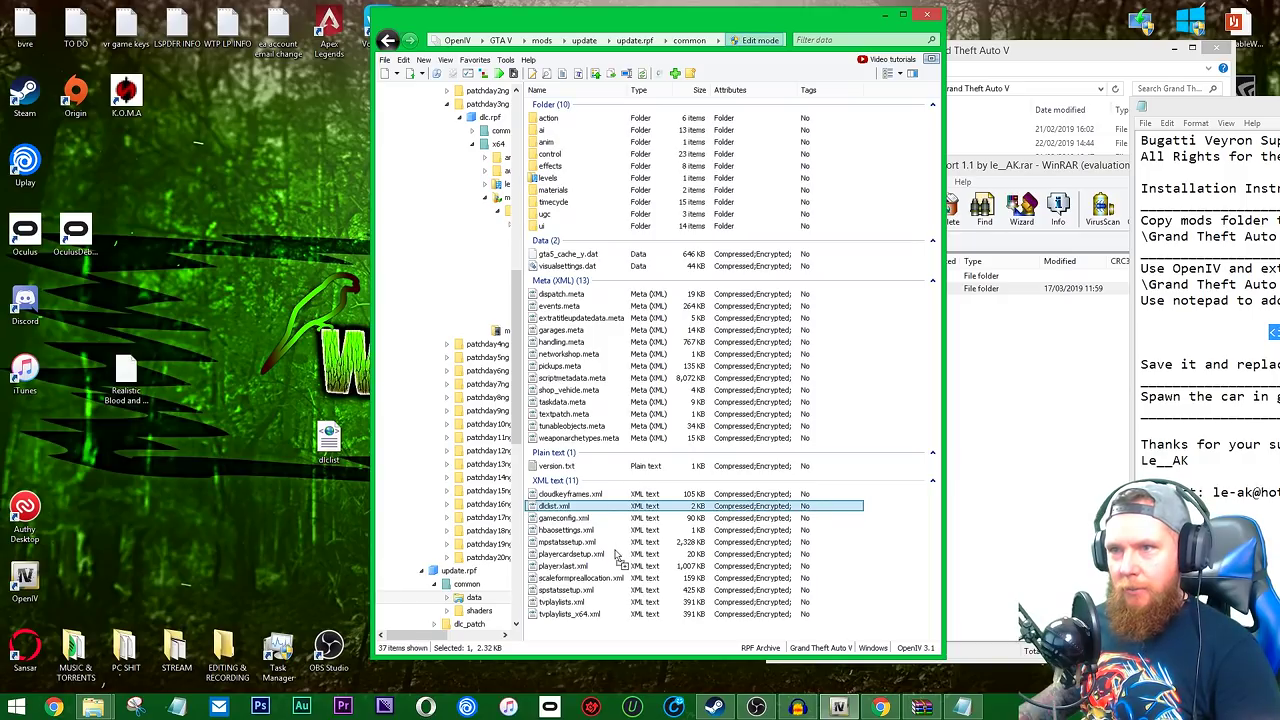
drag(617, 556, 618, 556)
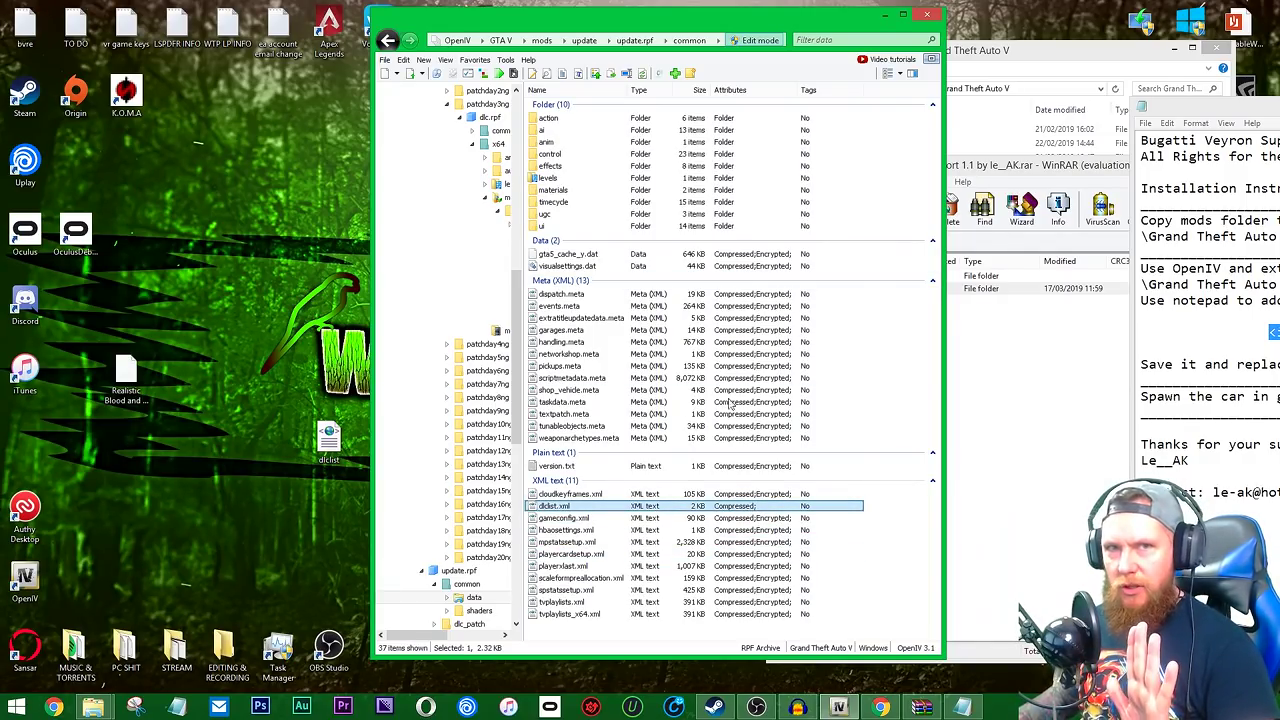
Copy the mods folder from the archive's v1 Manual folder into the Grand Theft Auto V folder, then close the archive and minimize OpenIV.
drag(740, 14, 472, 7)
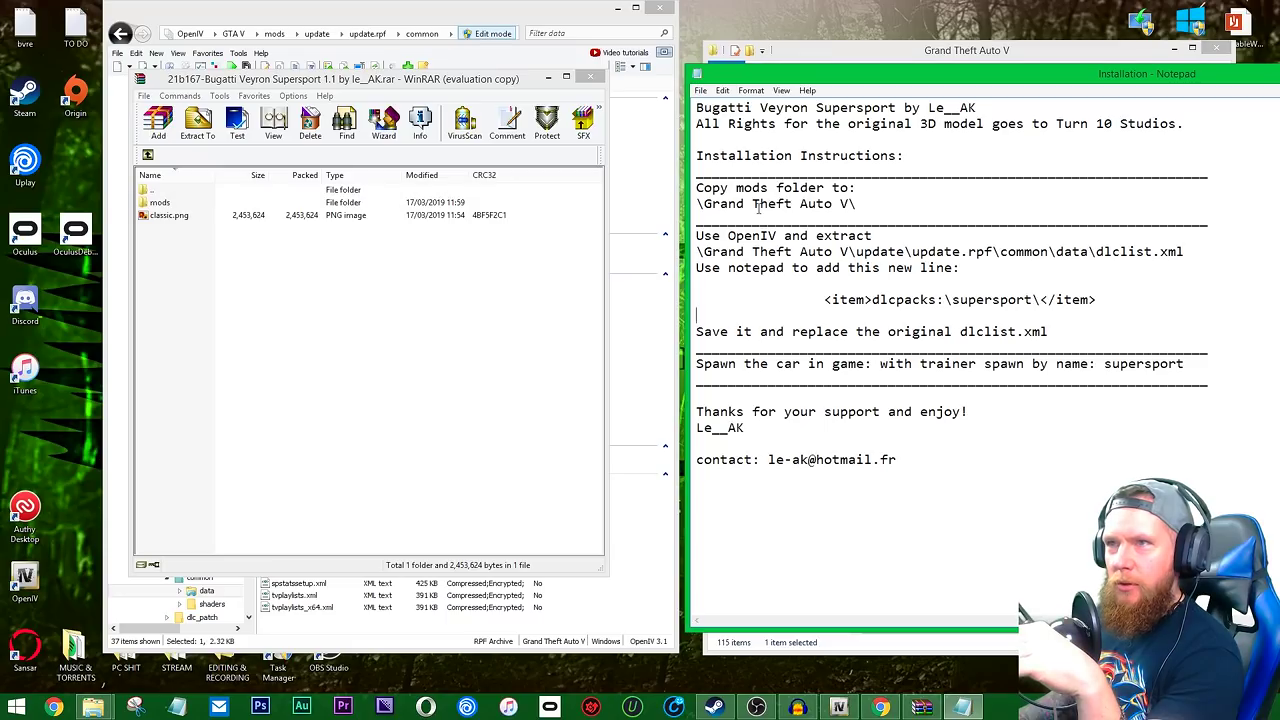
click(882, 58)
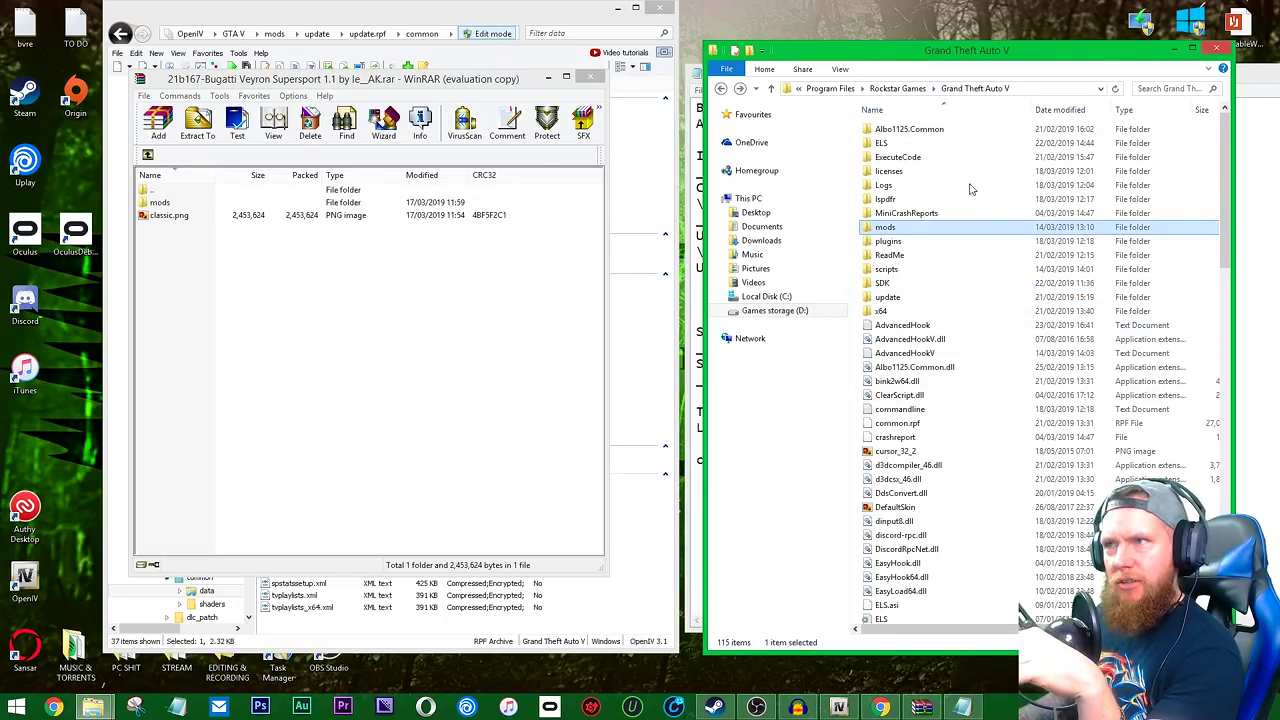
click(187, 205)
click(149, 157)
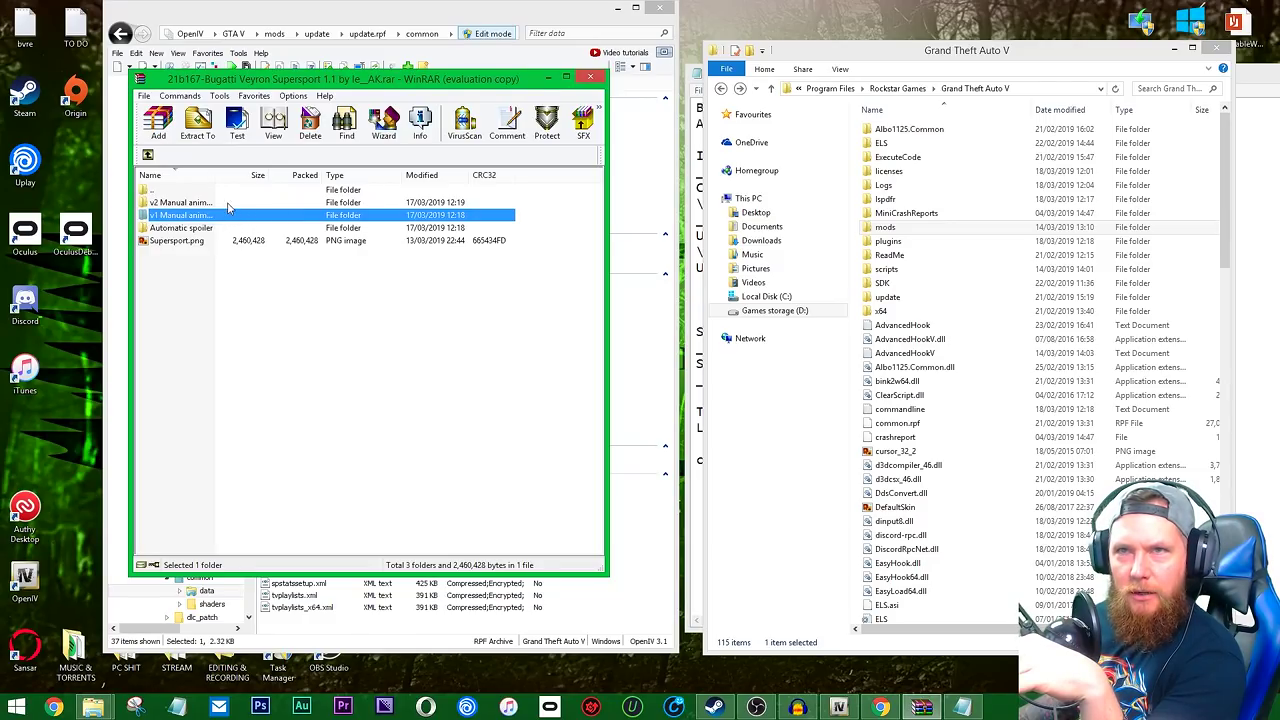
double_click(258, 218)
drag(180, 205, 1007, 408)
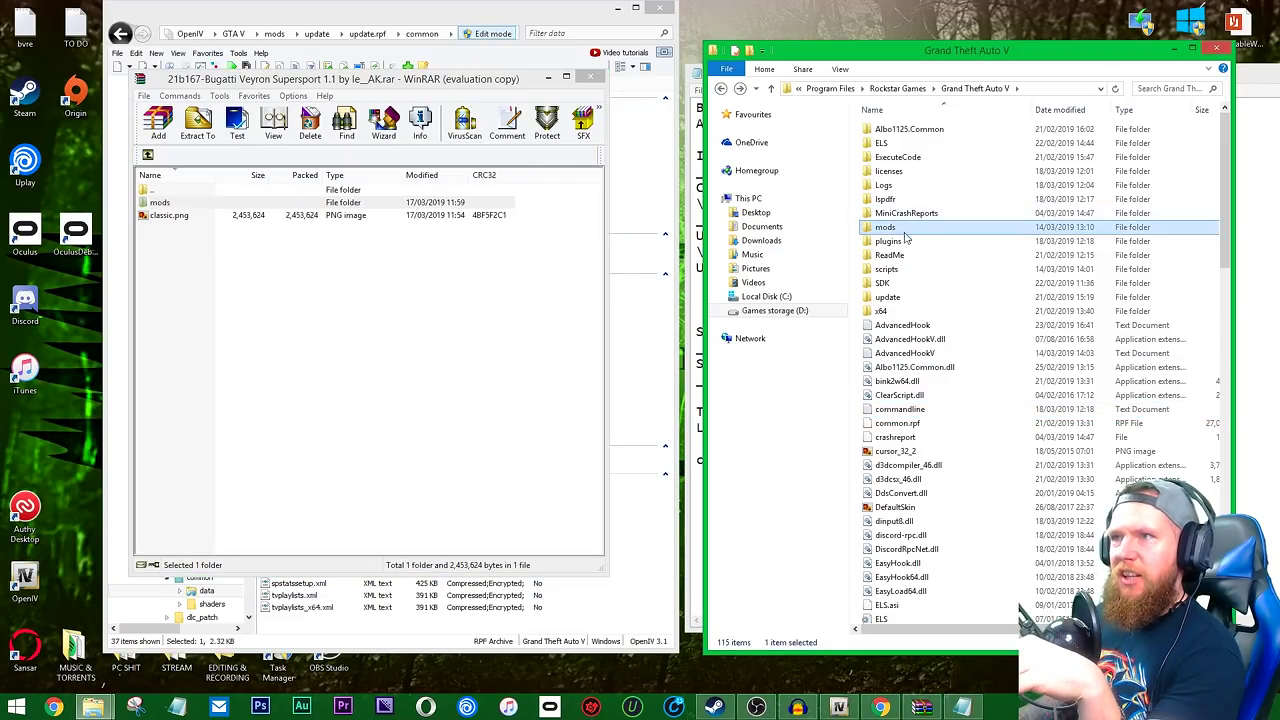
click(588, 78)
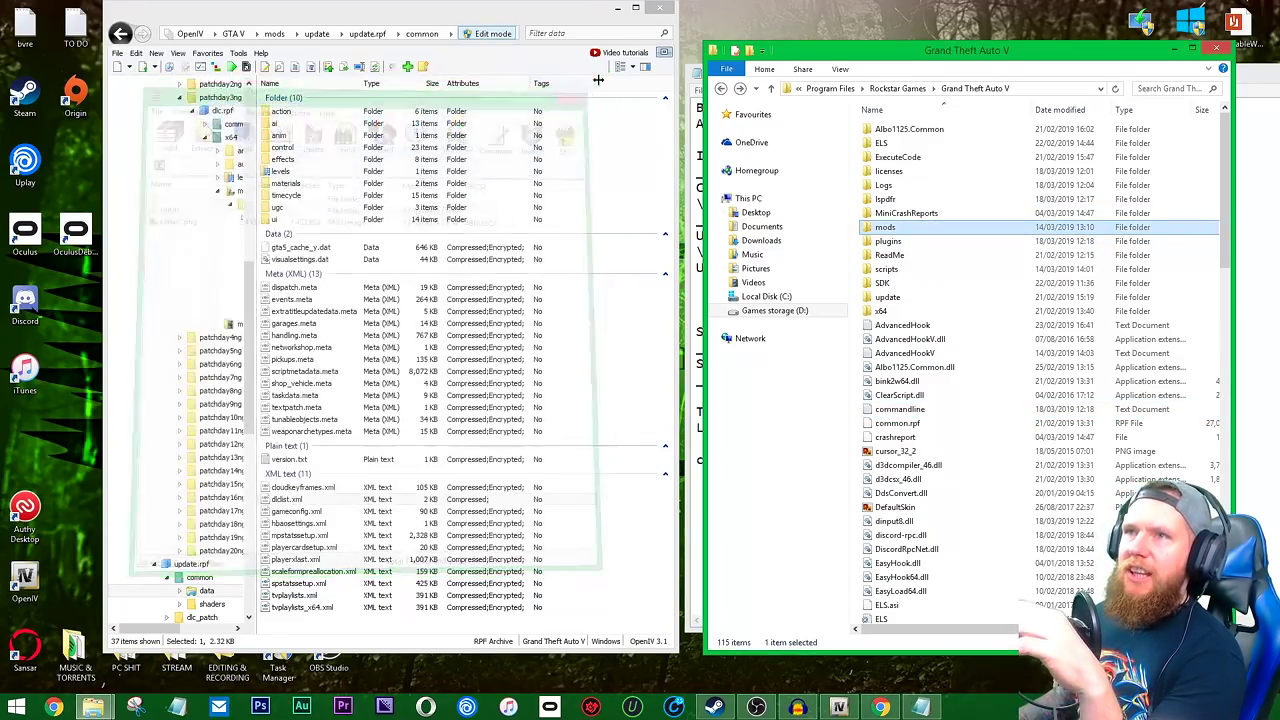
click(613, 7)
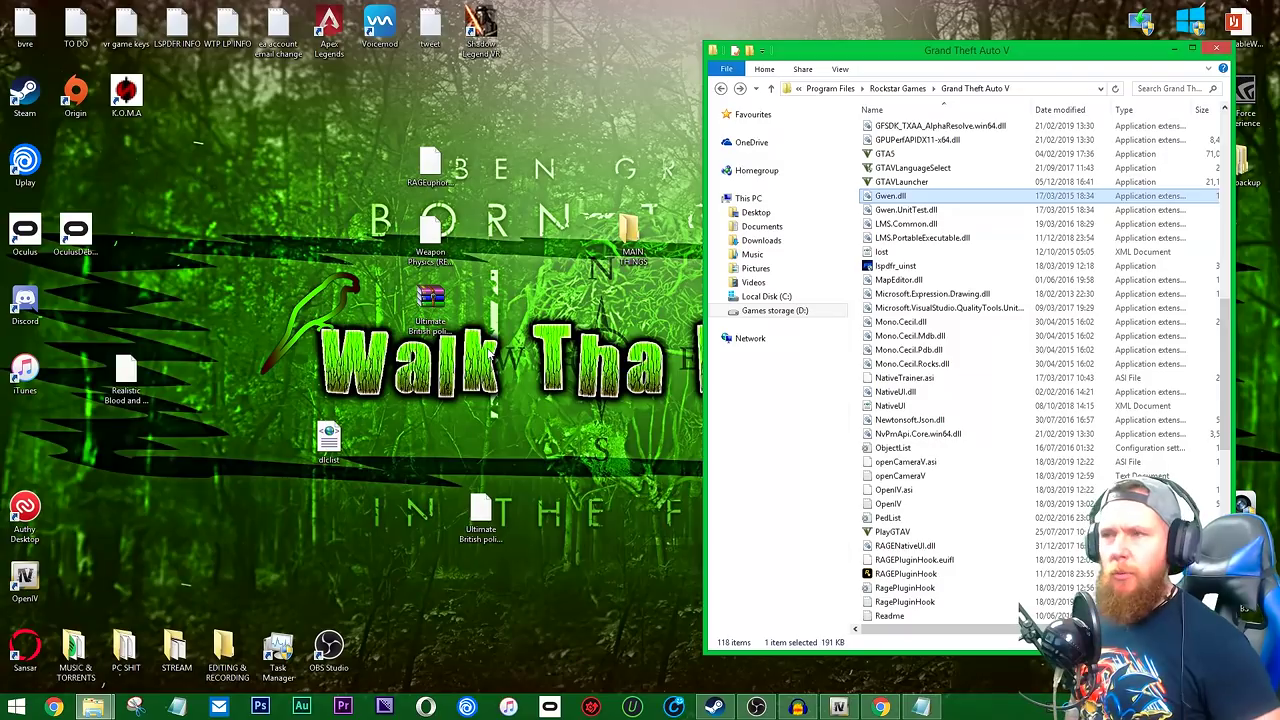